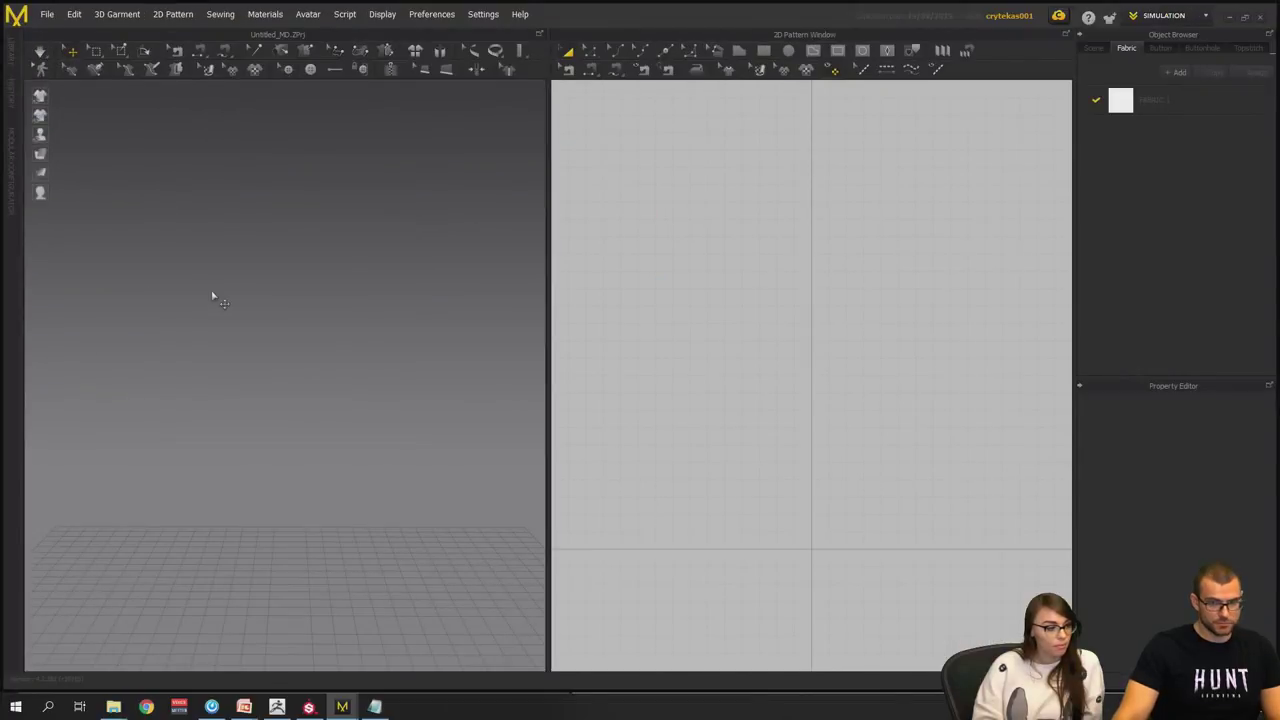
# - Open the Duster.Zprj project with the dressed avatar and its 2D patterns
pyautogui.click(46, 14)
pyautogui.moveTo(52, 49)
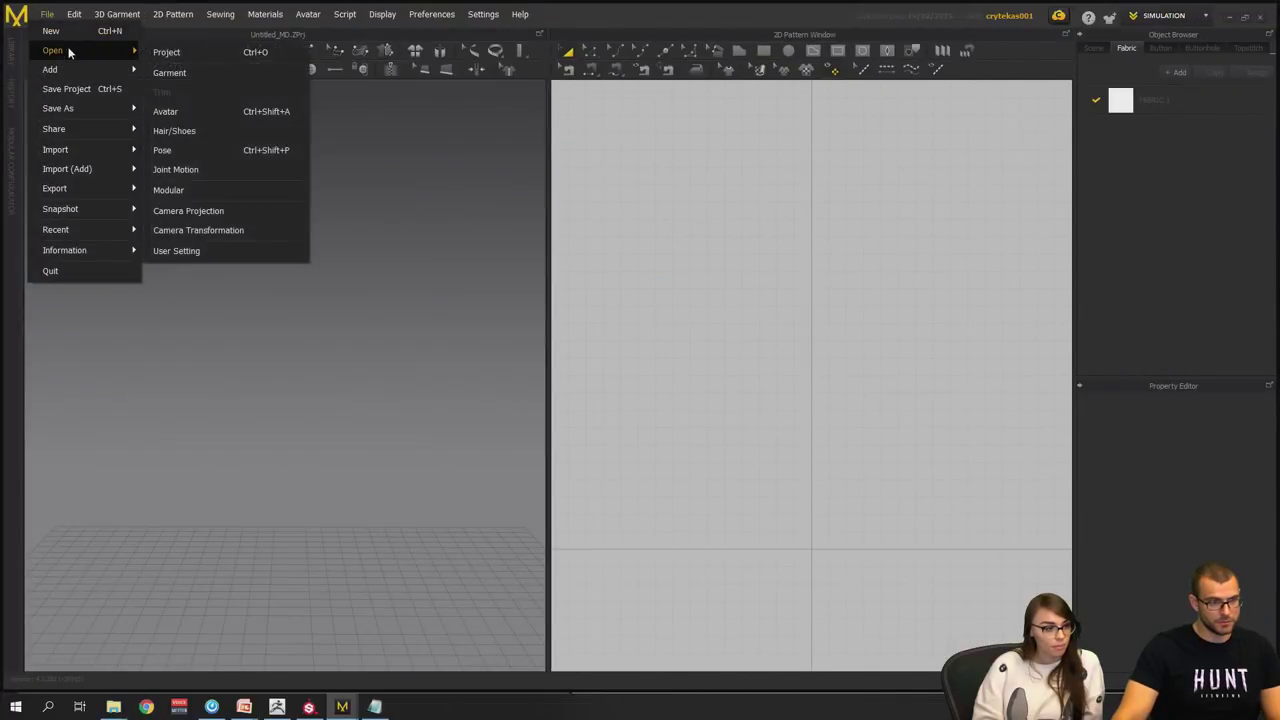
pyautogui.click(182, 50)
pyautogui.doubleClick(150, 162)
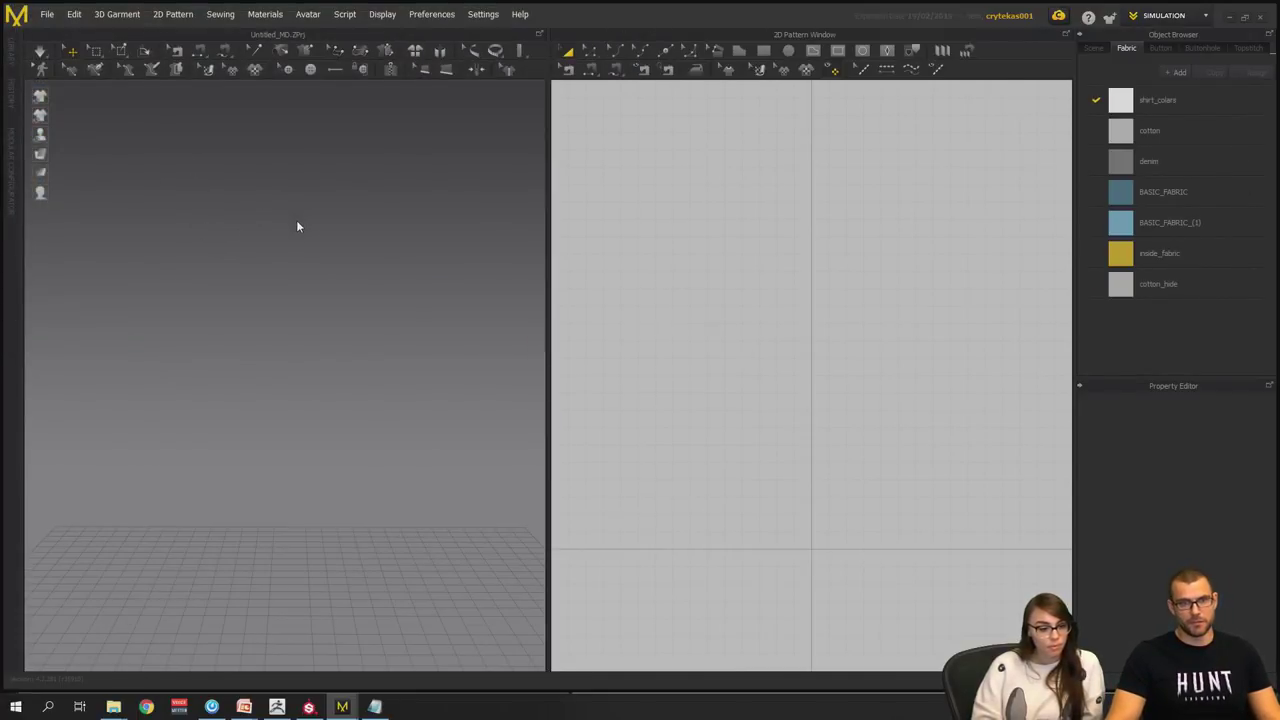
pyautogui.scroll(-4, 444, 294)
pyautogui.scroll(2, 444, 294)
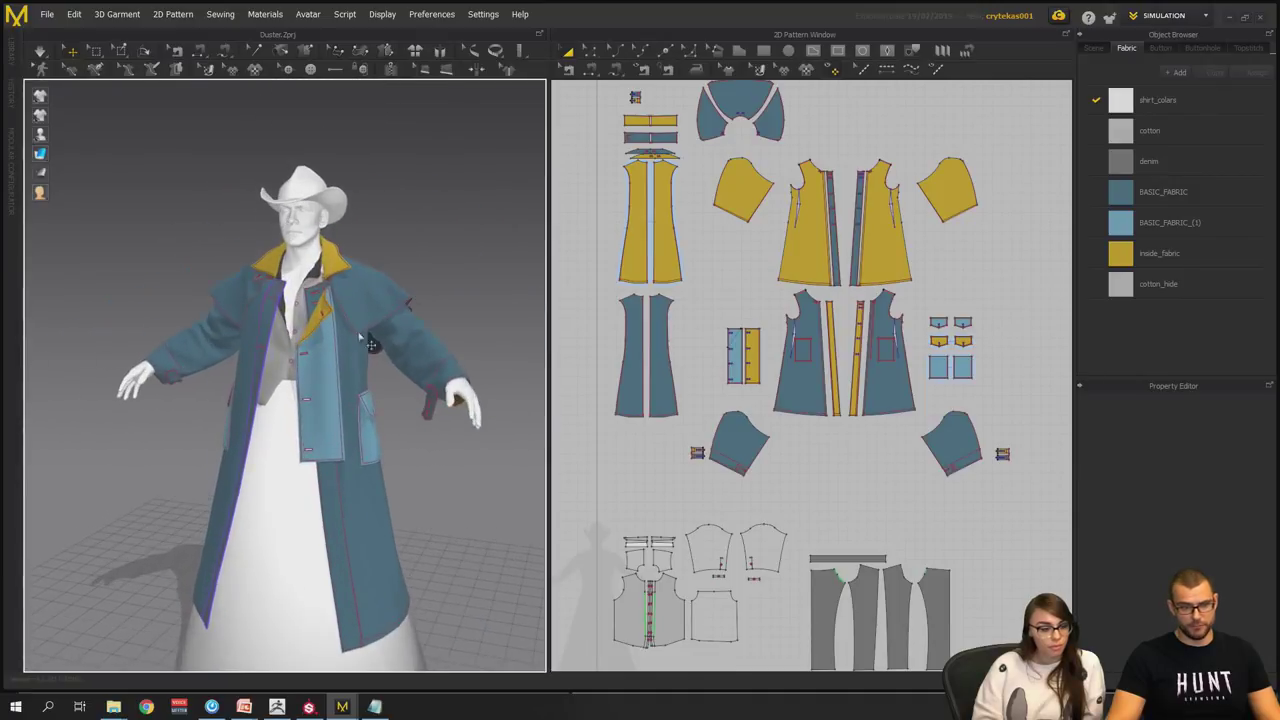
# - Hide the white cone-shaped avatar that covers the legs under the coat
pyautogui.click(268, 462)
pyautogui.rightClick(275, 454)
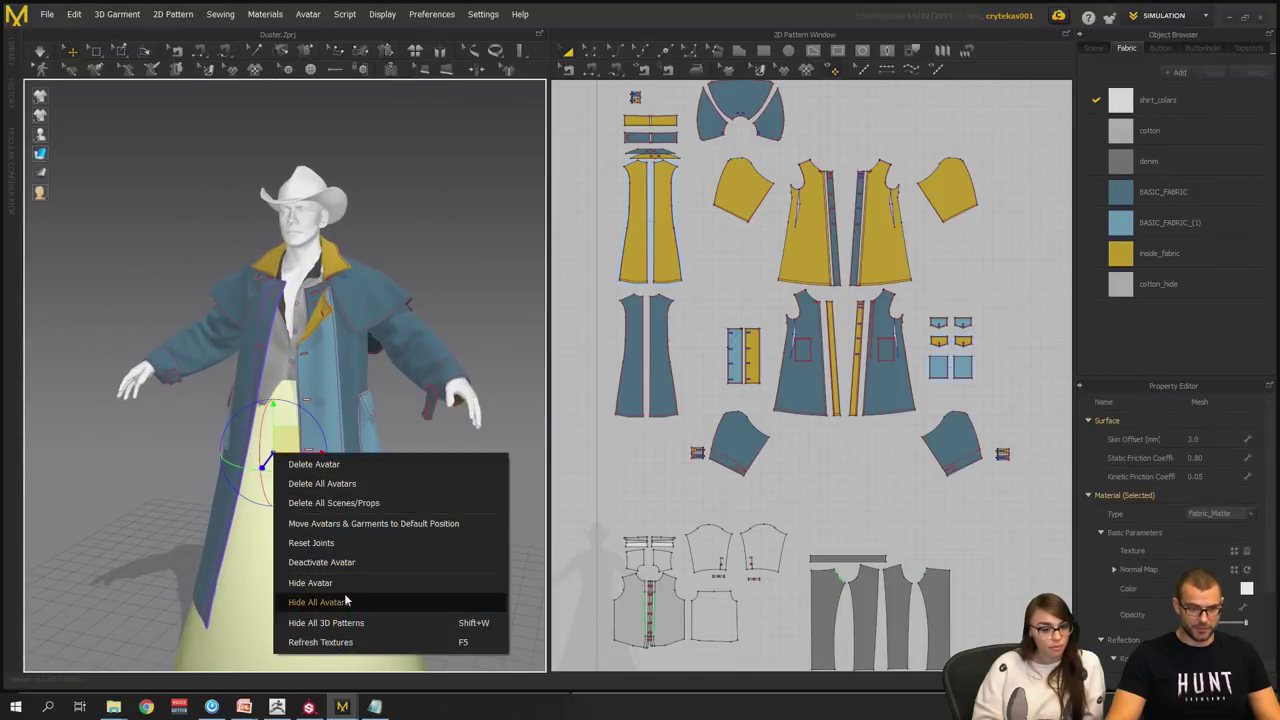
pyautogui.click(343, 584)
pyautogui.moveTo(453, 473); pyautogui.dragTo(366, 373, button='right')
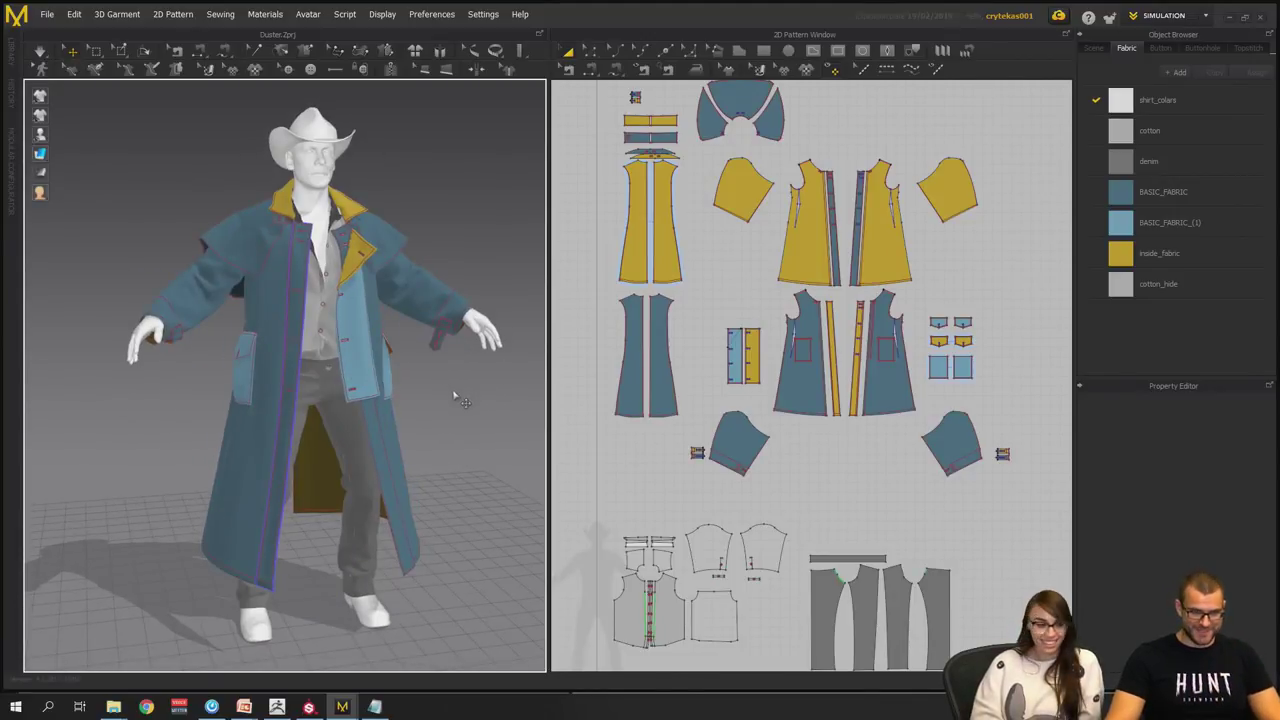
pyautogui.moveTo(454, 396)
pyautogui.mouseDown(button='right')
pyautogui.moveTo(451, 378)
pyautogui.moveTo(434, 397)
pyautogui.moveTo(451, 389)
pyautogui.moveTo(446, 398)
pyautogui.mouseUp(button='right')
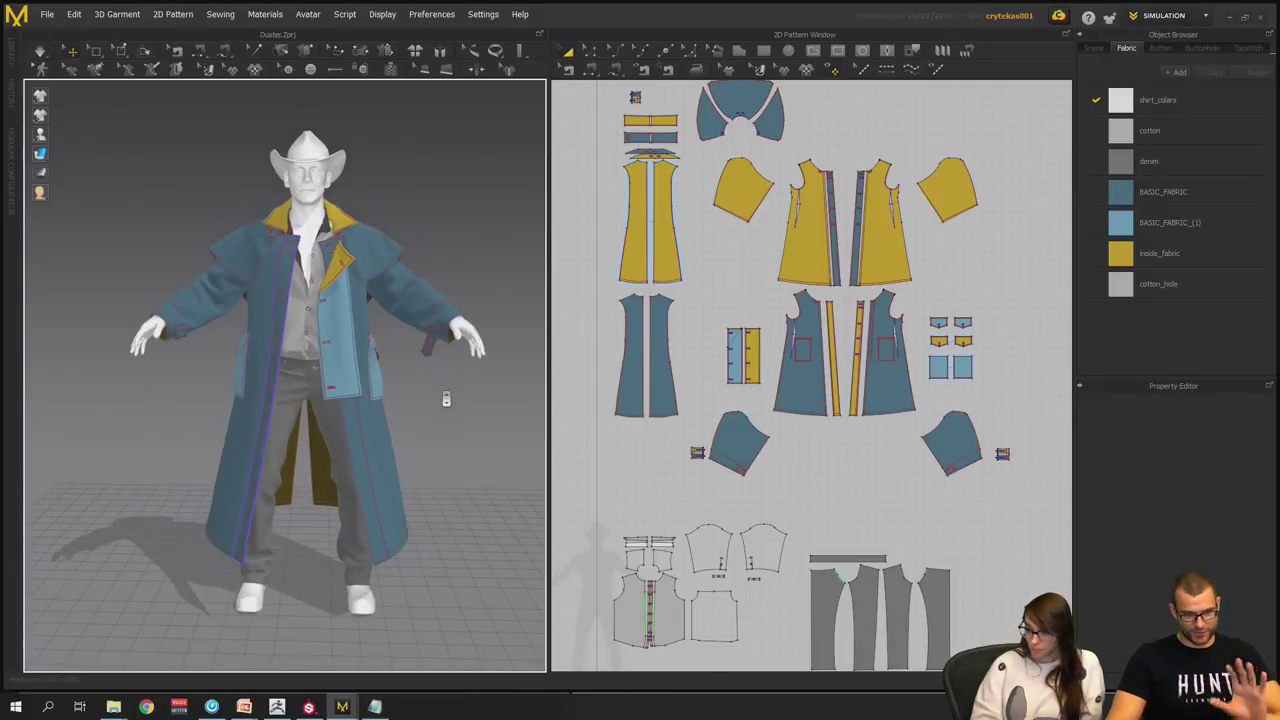
# - Examine the dressed avatar in 3D and the layout of the garment pieces in the 2D pattern view
pyautogui.scroll(-3, 446, 399)
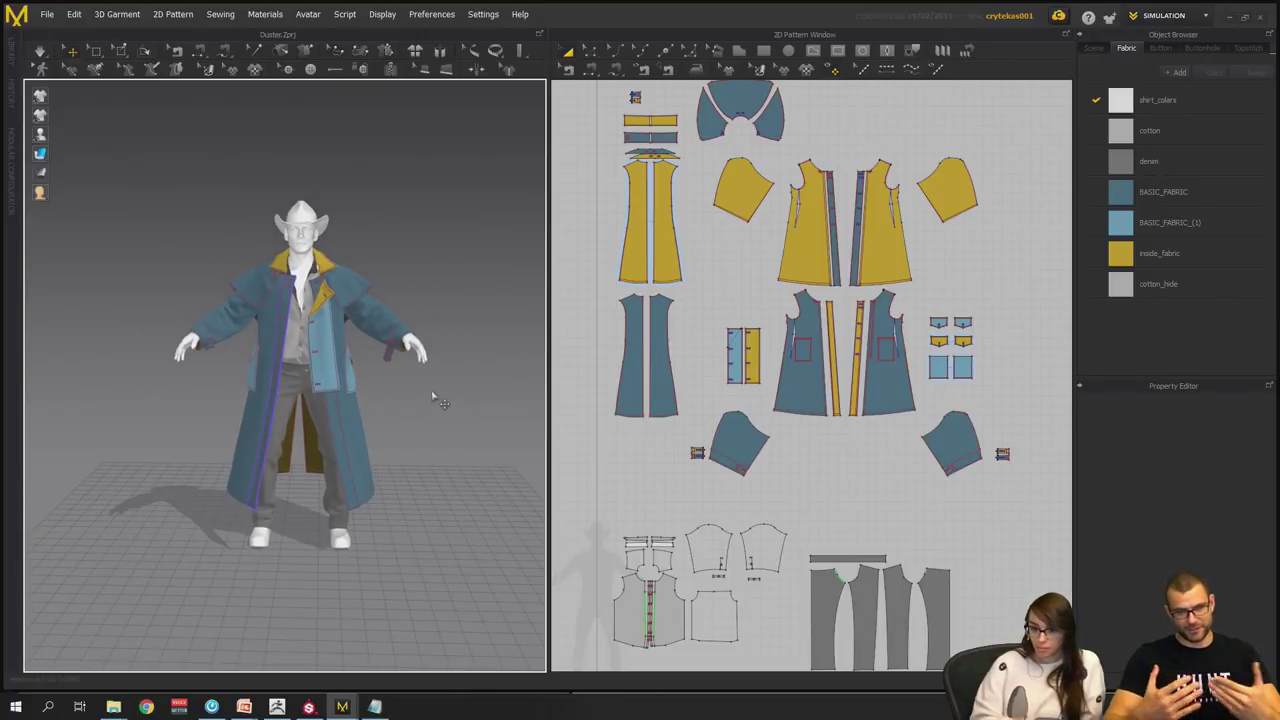
pyautogui.scroll(3, 426, 397)
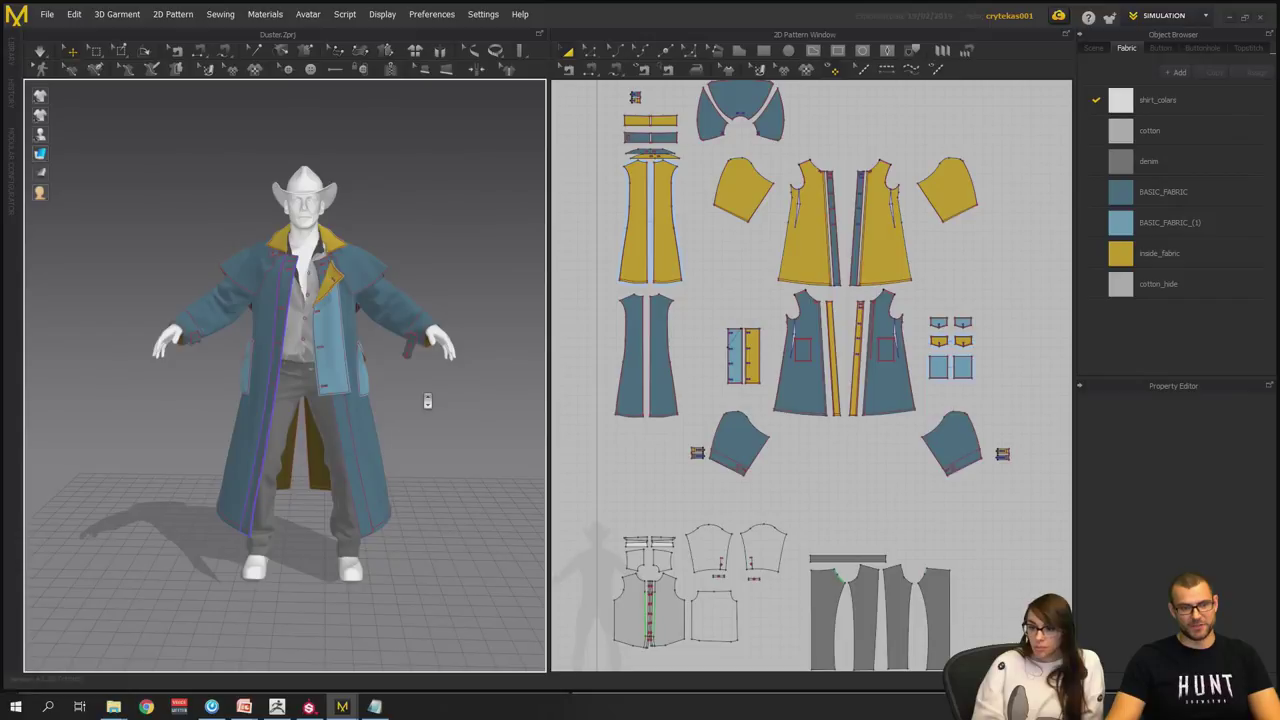
pyautogui.moveTo(451, 420); pyautogui.dragTo(432, 411, button='right')
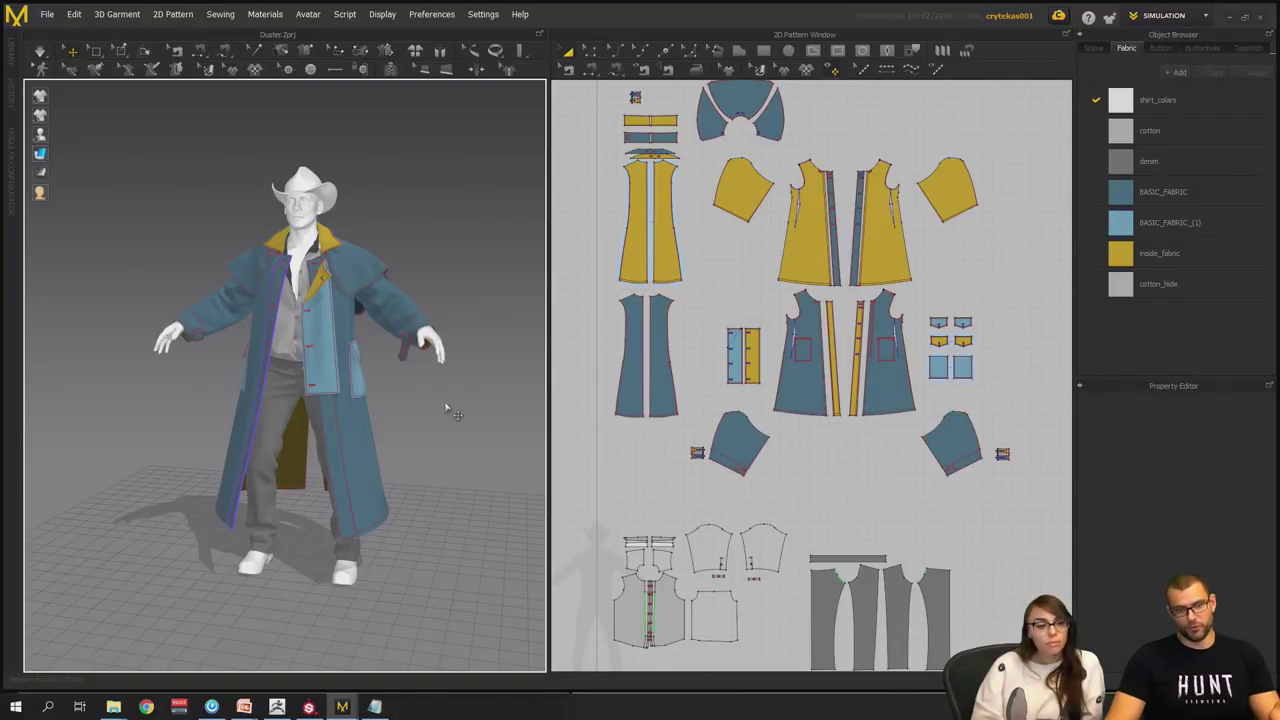
pyautogui.scroll(-3, 657, 398)
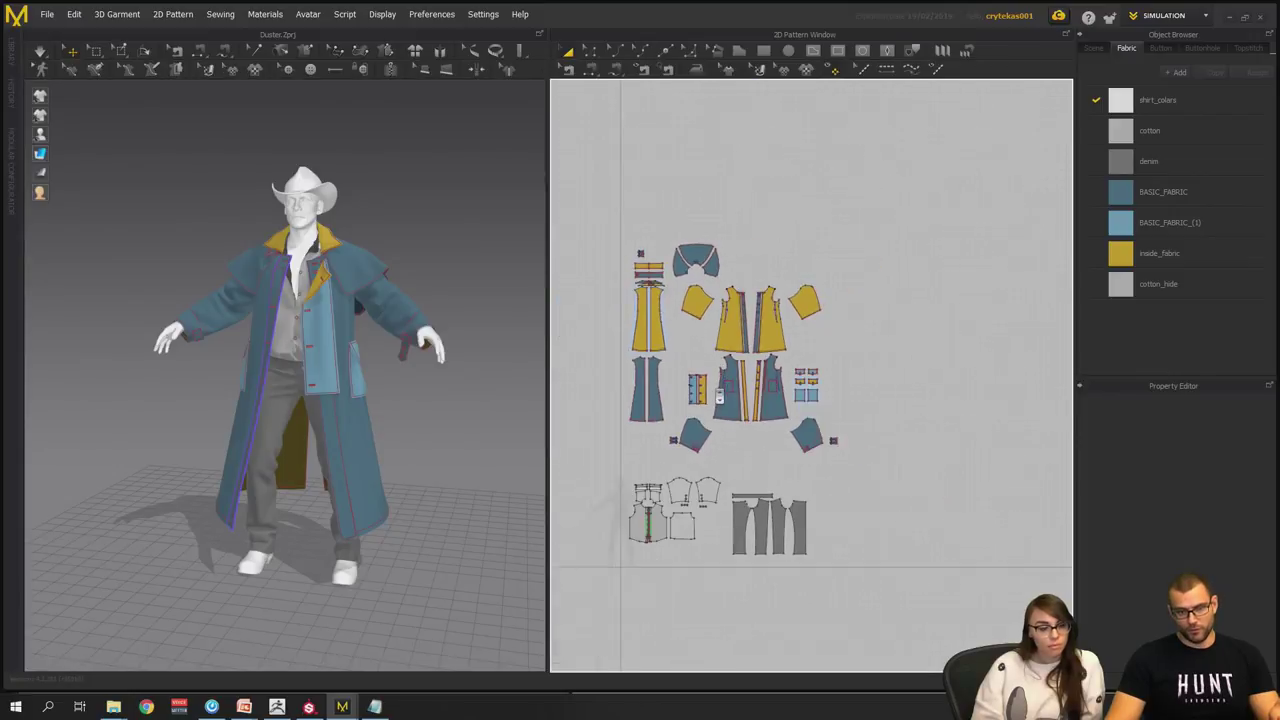
pyautogui.scroll(4, 799, 288)
pyautogui.moveTo(772, 328); pyautogui.dragTo(787, 330, button='middle')
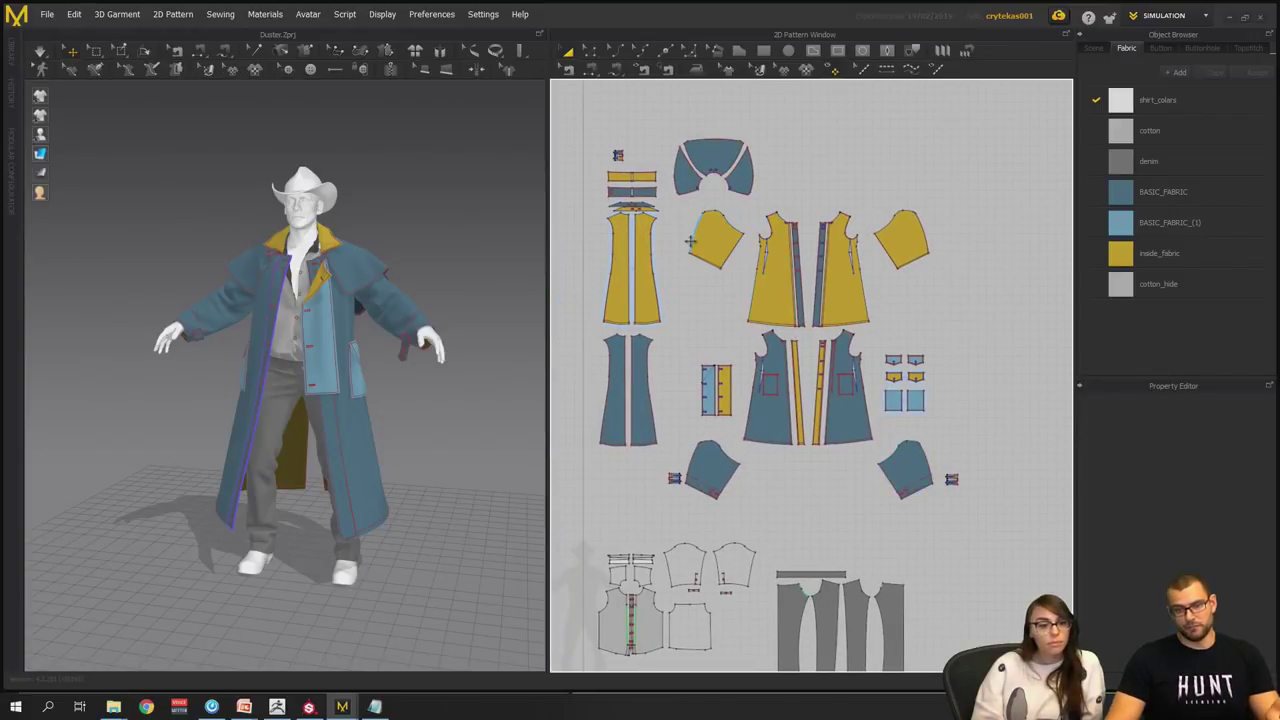
pyautogui.moveTo(868, 441); pyautogui.dragTo(886, 303, button='middle')
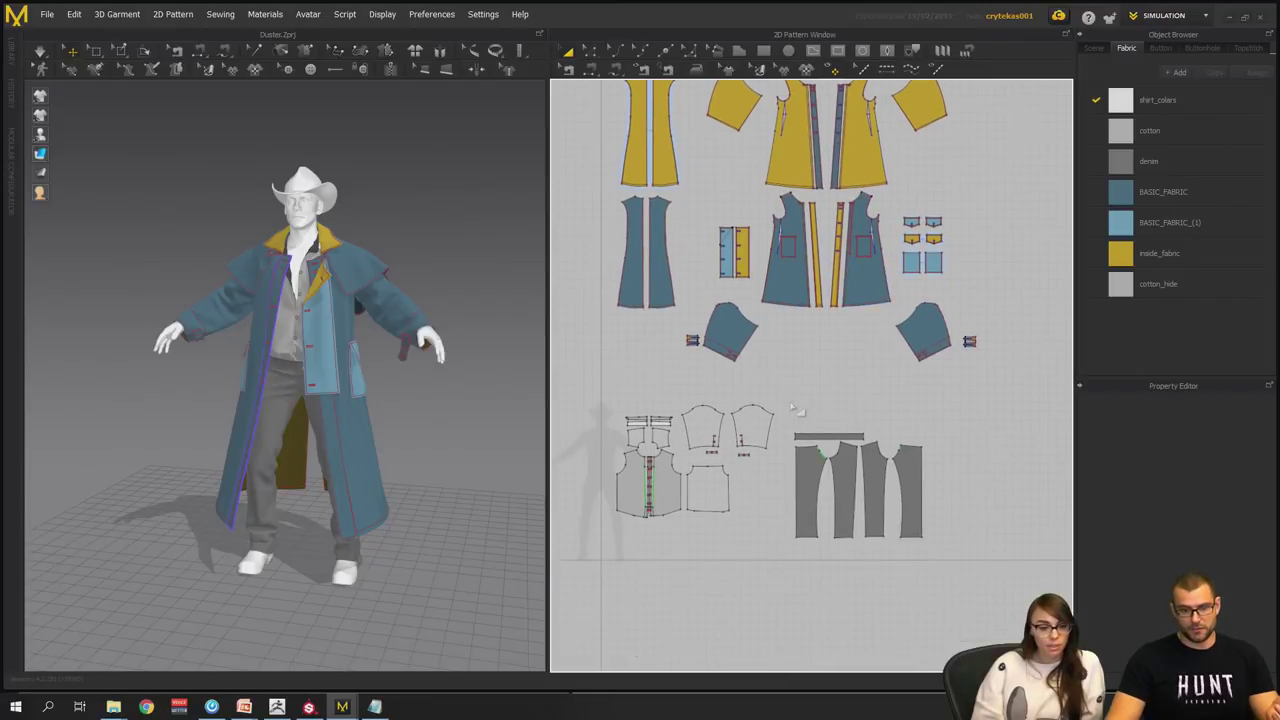
# - Select the trouser, shirt and coat pattern groups in turn to inspect them, then clear the selection
pyautogui.moveTo(780, 403); pyautogui.dragTo(982, 543)
pyautogui.moveTo(440, 370); pyautogui.dragTo(460, 372, button='right')
pyautogui.moveTo(603, 373); pyautogui.dragTo(793, 575)
pyautogui.scroll(-3, 790, 575)
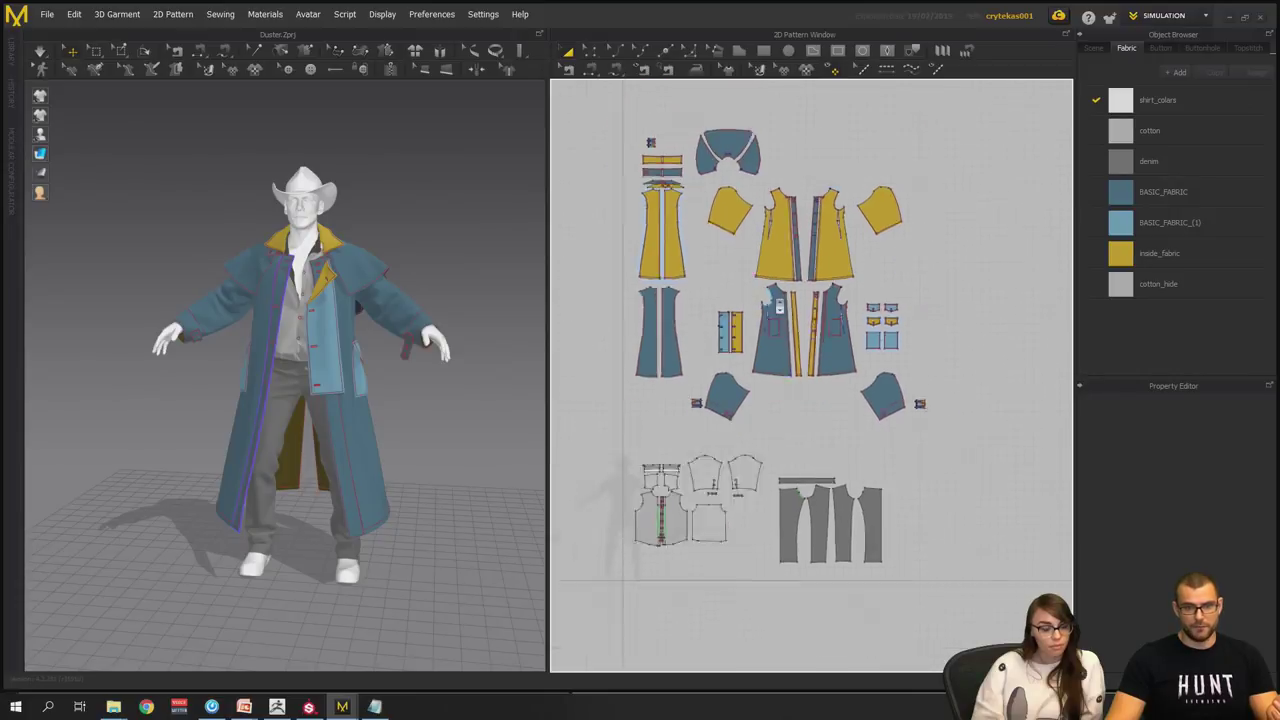
pyautogui.moveTo(614, 148); pyautogui.dragTo(950, 486)
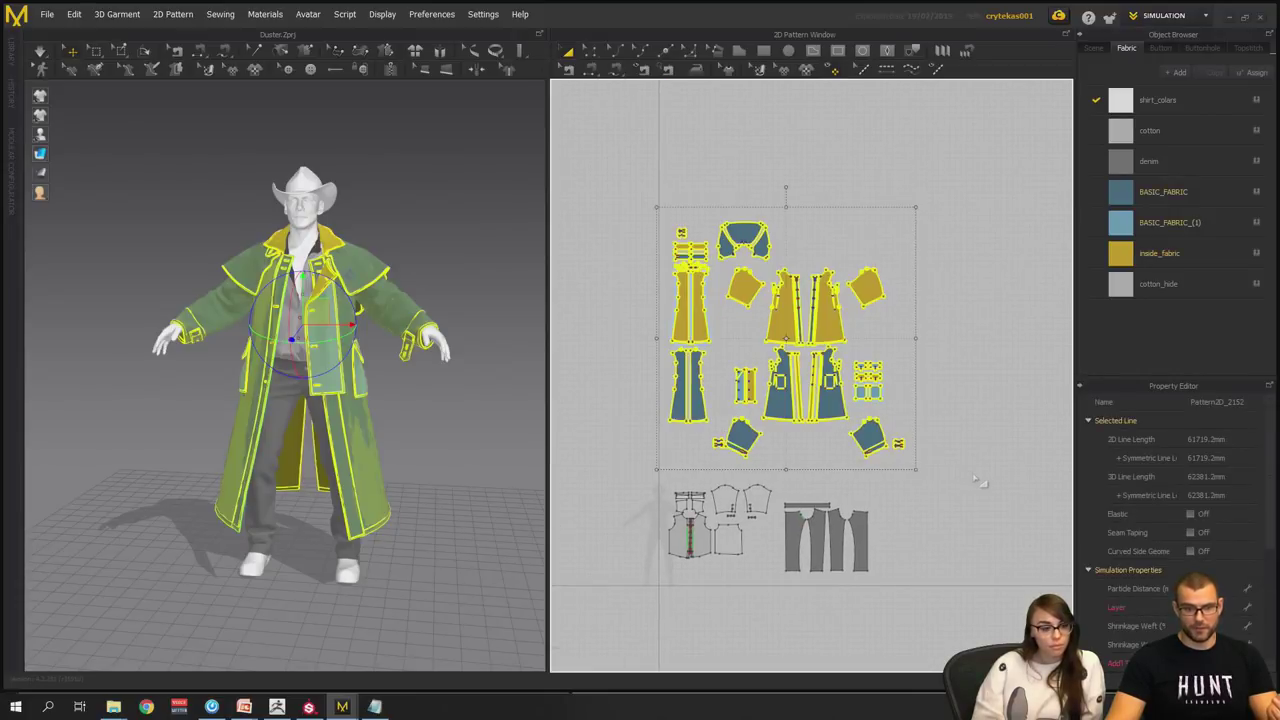
pyautogui.click(985, 486)
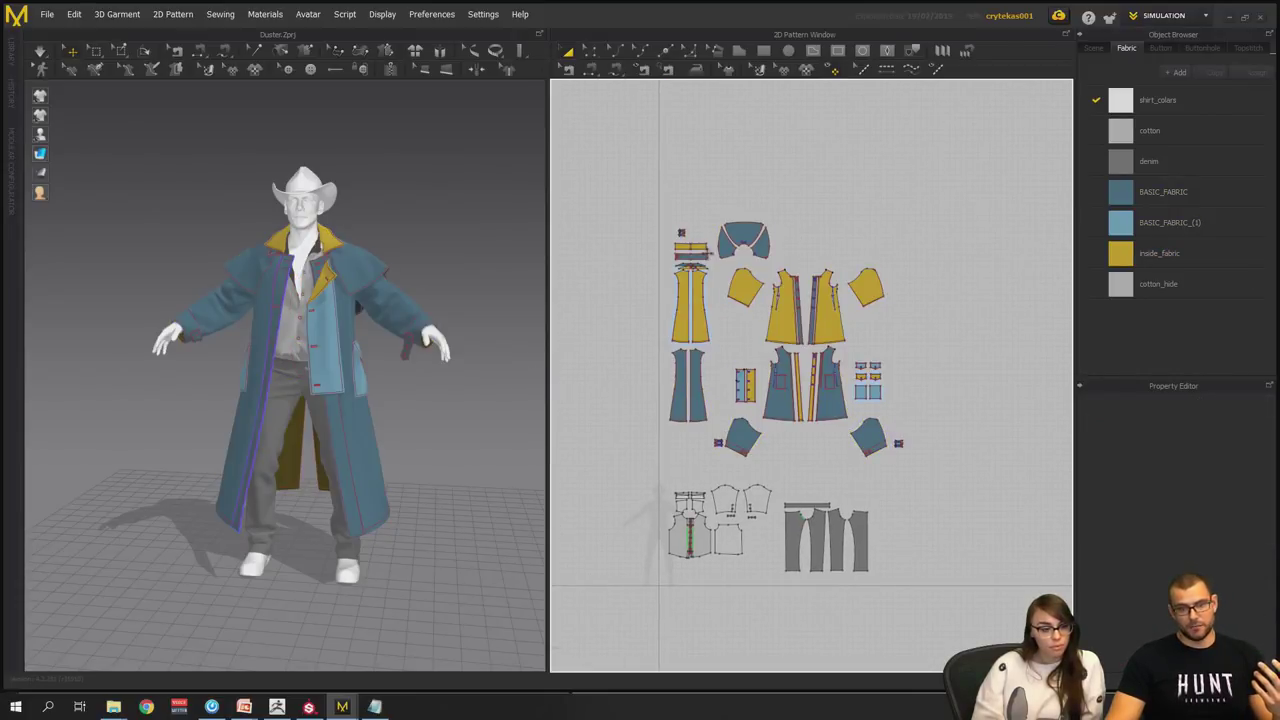
pyautogui.moveTo(930, 328); pyautogui.dragTo(920, 276, button='middle')
pyautogui.scroll(-2, 920, 276)
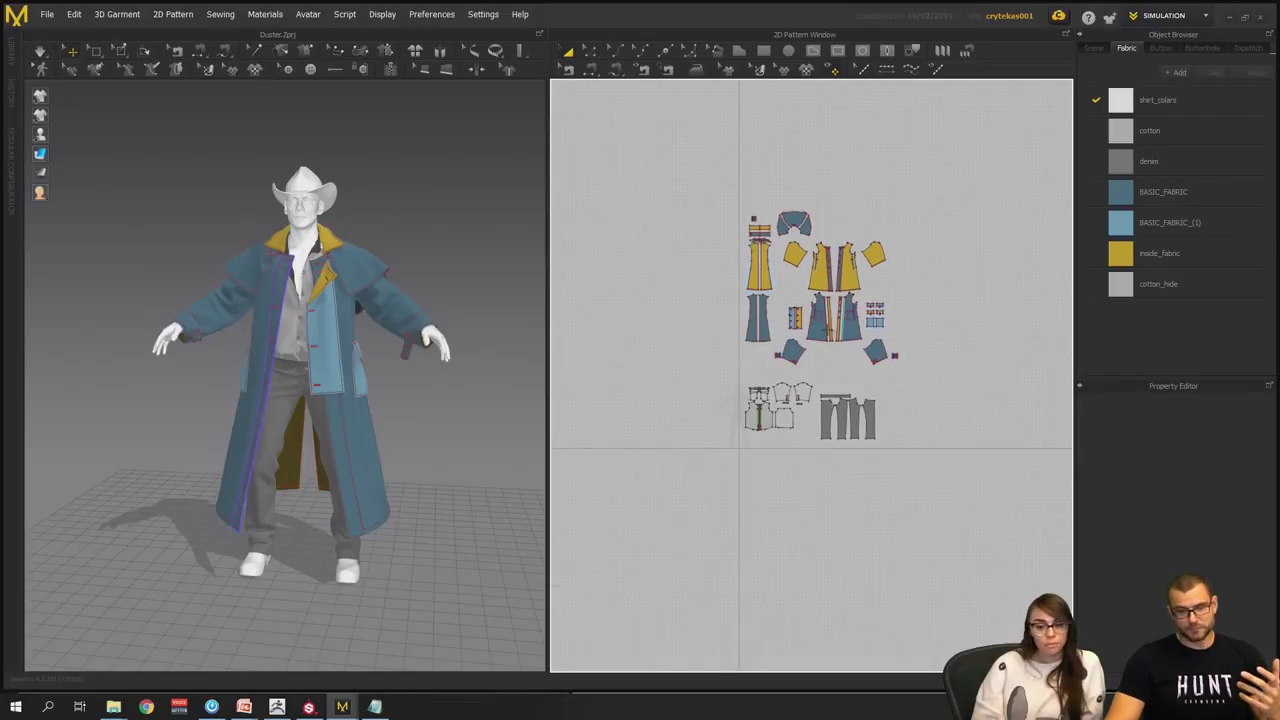
# - Reset the 3D arrangement of the coat's back cape piece and tilt it behind the avatar
pyautogui.moveTo(443, 280); pyautogui.dragTo(371, 251, button='right')
pyautogui.scroll(5, 398, 259)
pyautogui.scroll(-3, 398, 259)
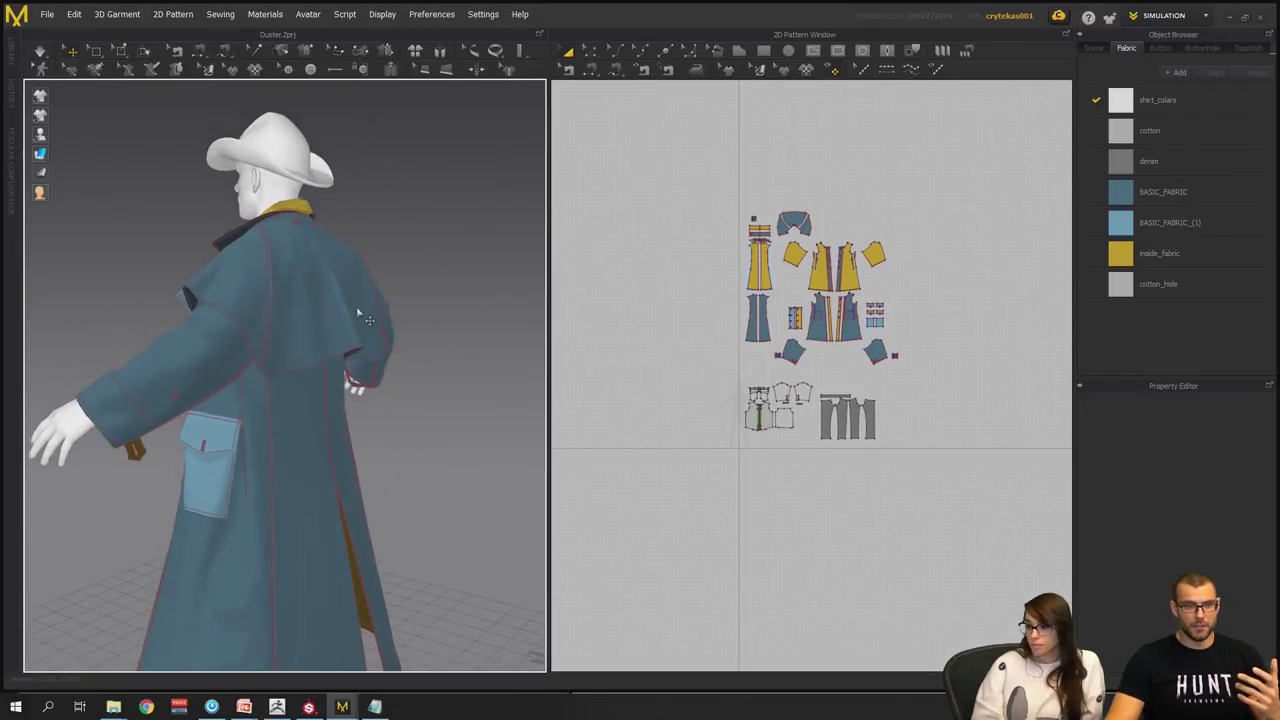
pyautogui.click(352, 308)
pyautogui.rightClick(345, 310)
pyautogui.moveTo(430, 404)
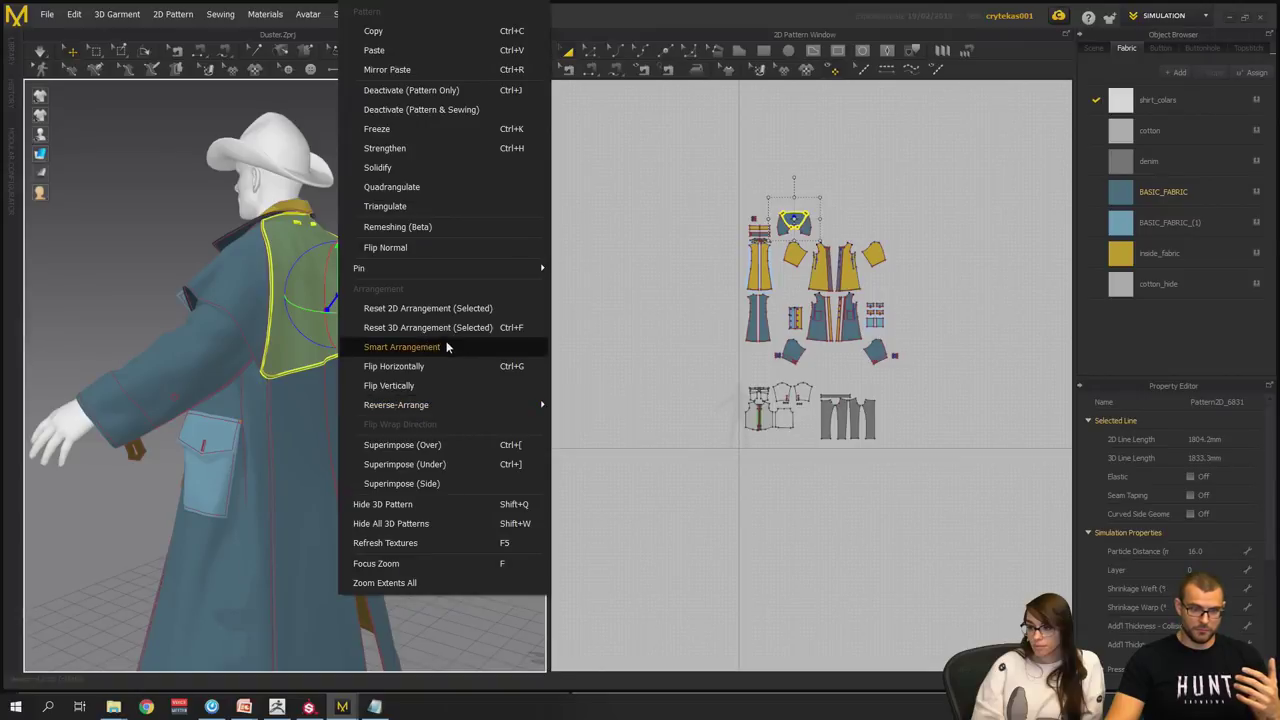
pyautogui.click(449, 332)
pyautogui.click(443, 409)
pyautogui.moveTo(443, 409); pyautogui.dragTo(420, 343, button='right')
pyautogui.scroll(-2, 406, 382)
pyautogui.scroll(3, 360, 371)
pyautogui.click(385, 283)
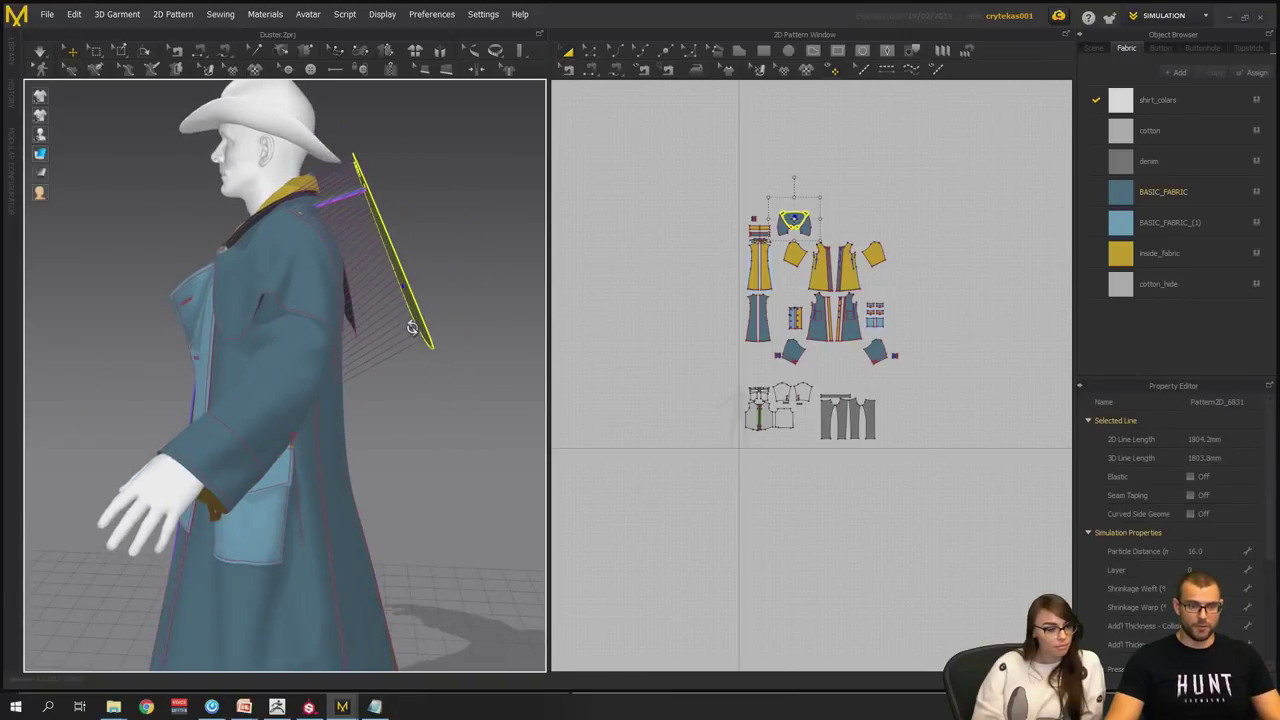
pyautogui.click(466, 416)
# - Undo the tilt and the 3D arrangement reset of the back cape piece
pyautogui.hotkey('ctrl', 'z')
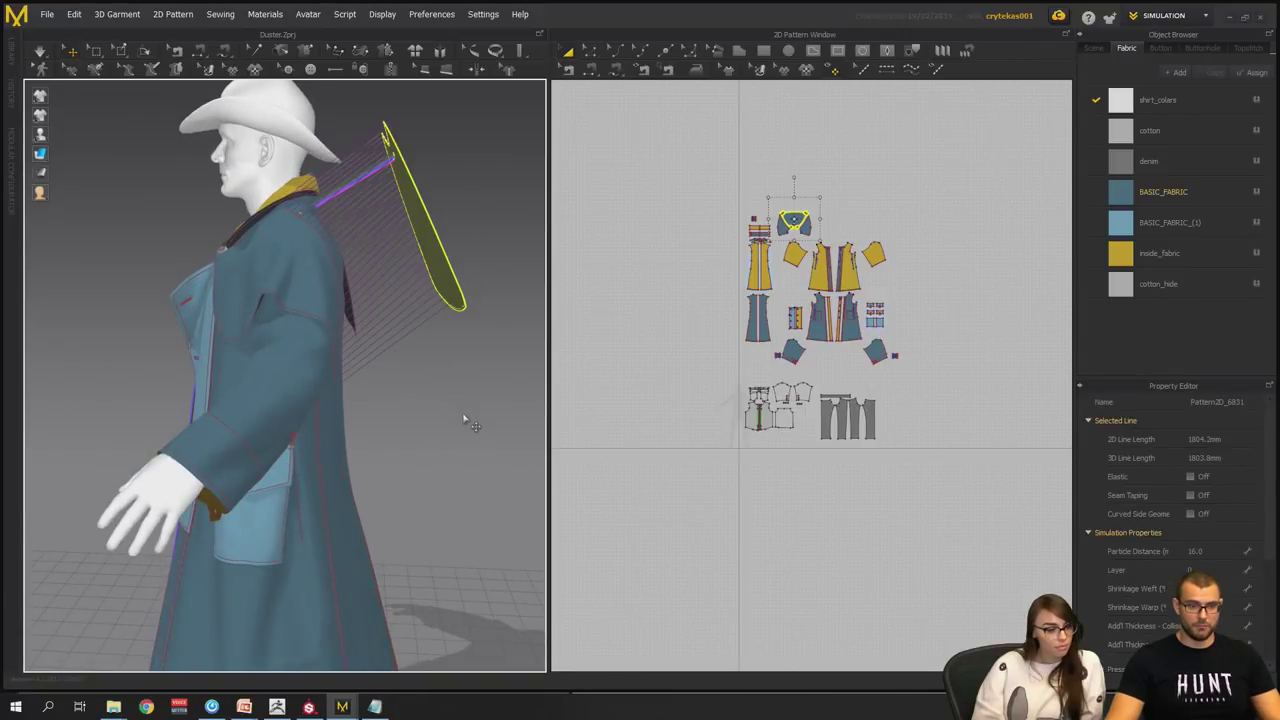
pyautogui.hotkey('ctrl', 'z')
pyautogui.scroll(-3, 330, 390)
pyautogui.moveTo(309, 403); pyautogui.dragTo(400, 406, button='right')
pyautogui.moveTo(400, 406); pyautogui.dragTo(408, 371, button='middle')
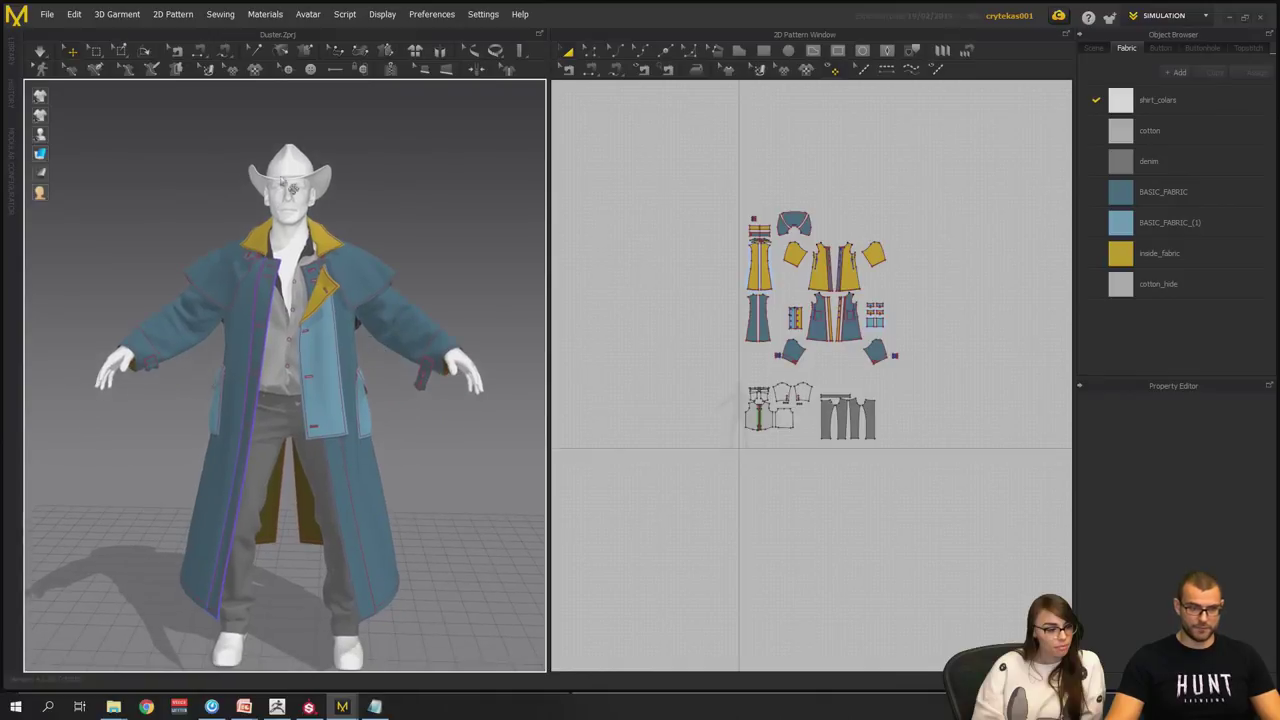
pyautogui.scroll(4, 413, 363)
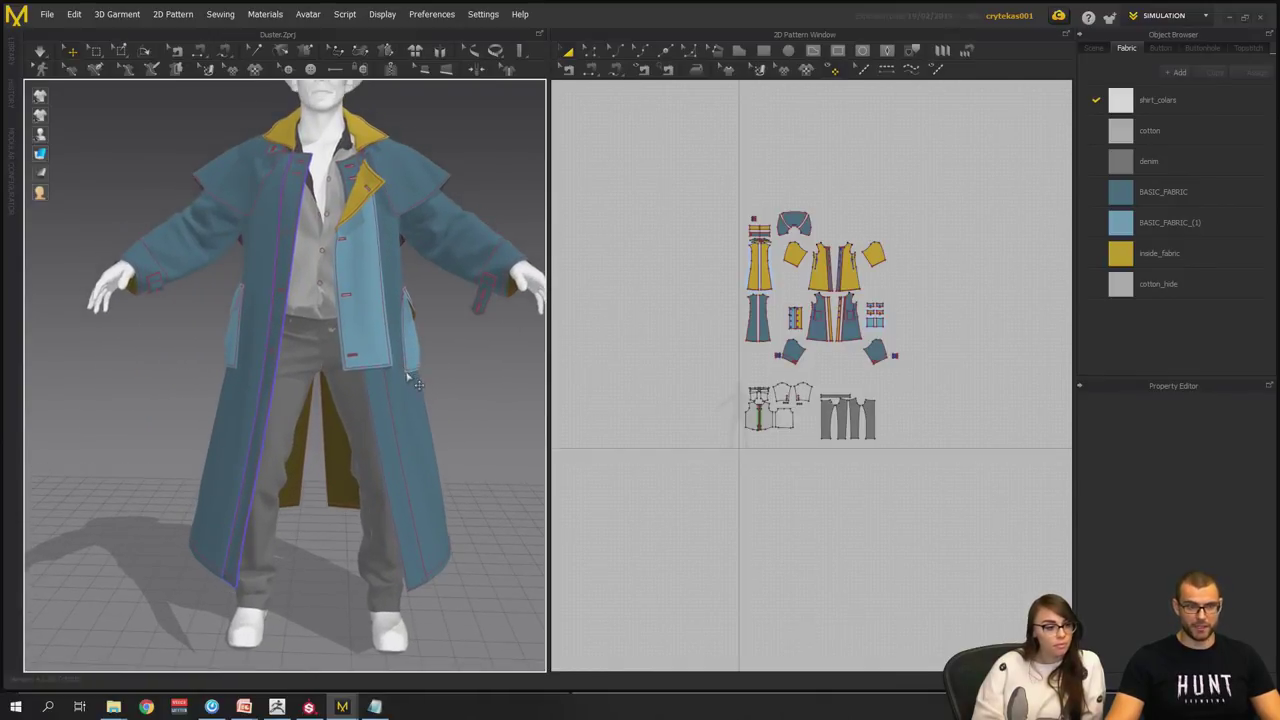
# - Deactivate the patterns and sewing of all shirt and trouser pieces
pyautogui.moveTo(735, 378); pyautogui.dragTo(915, 465)
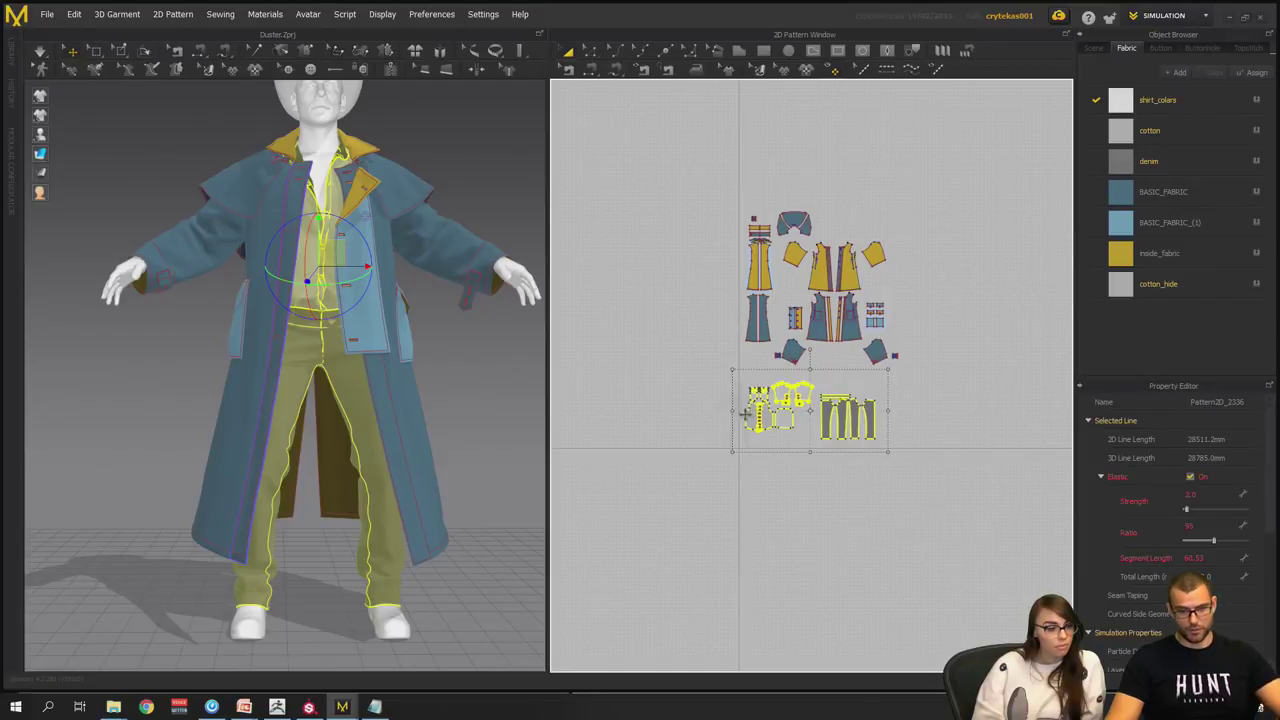
pyautogui.rightClick(370, 400)
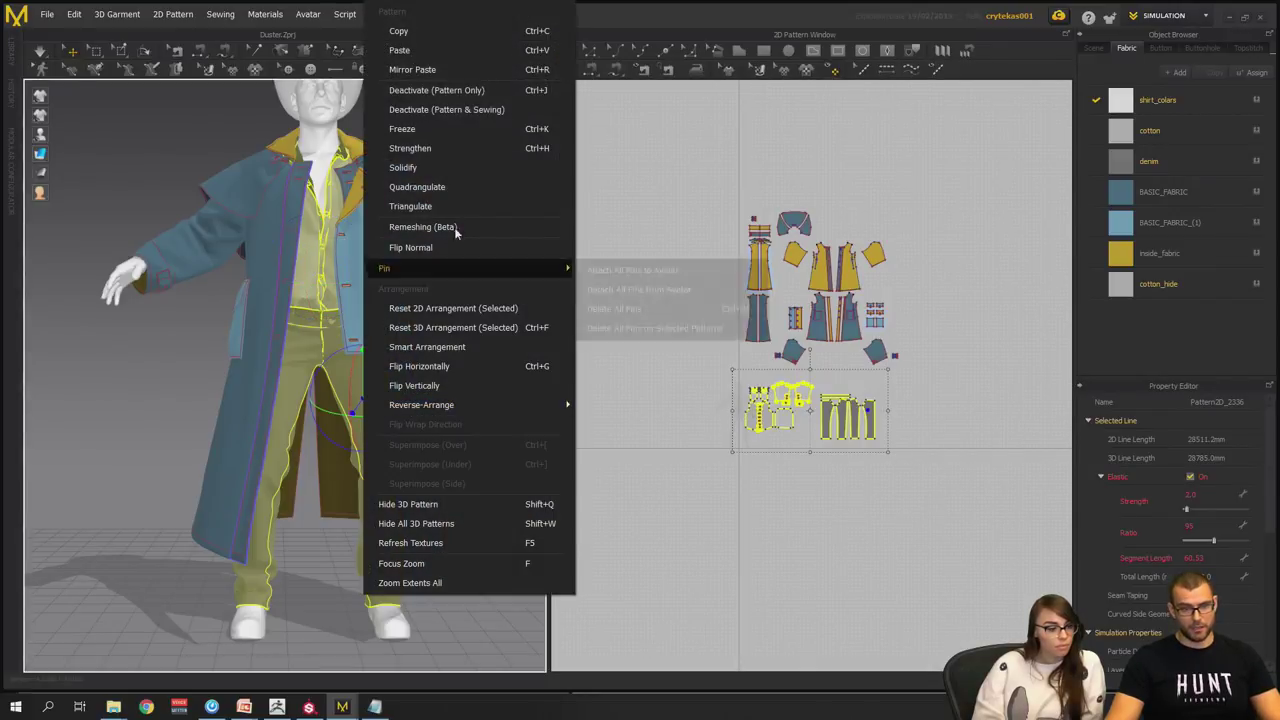
pyautogui.click(462, 112)
pyautogui.click(469, 174)
pyautogui.moveTo(469, 172); pyautogui.dragTo(406, 194, button='right')
pyautogui.scroll(3, 420, 234)
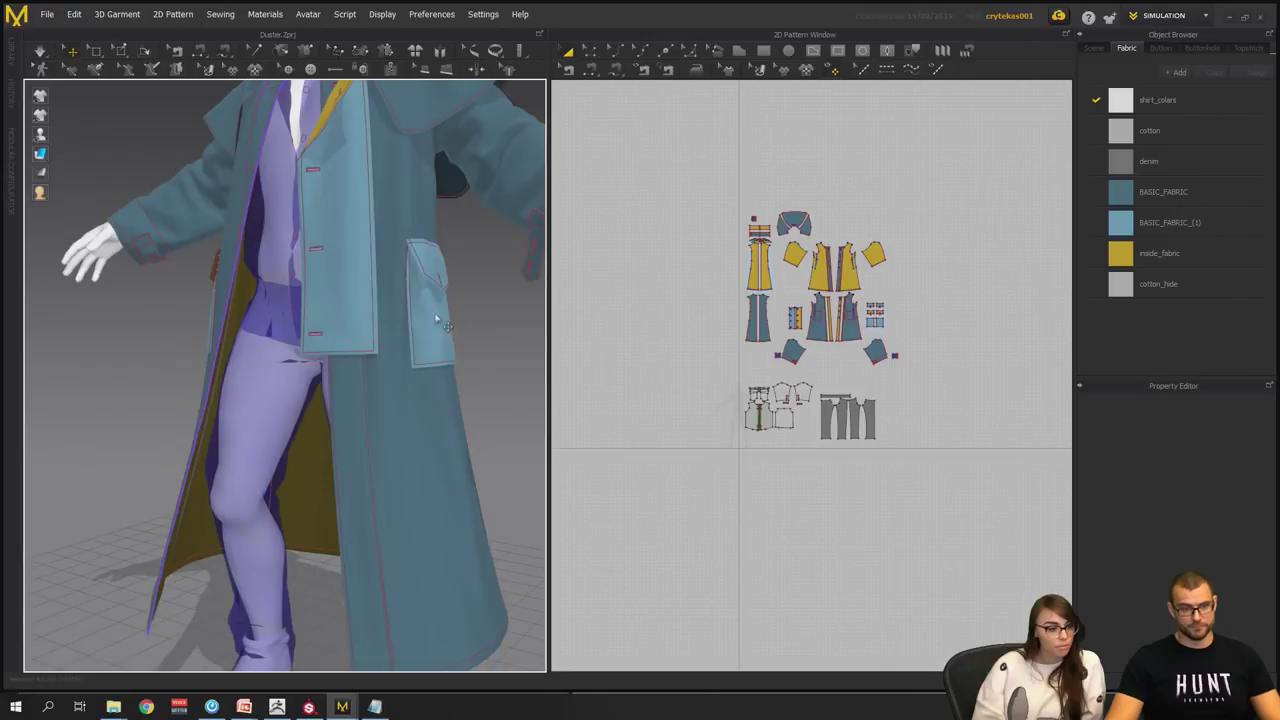
# - Simulate the garment and pull the lower front edge of the coat outward from the leg
pyautogui.scroll(-5, 450, 325)
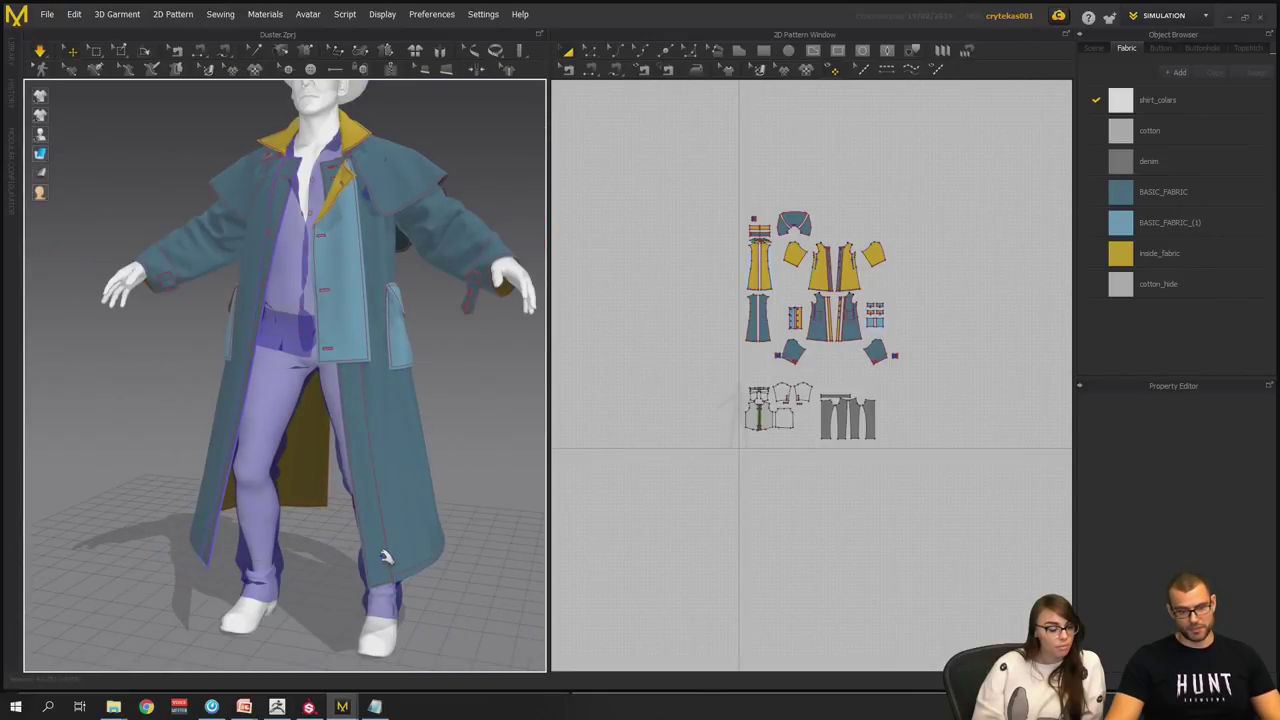
pyautogui.click(447, 497)
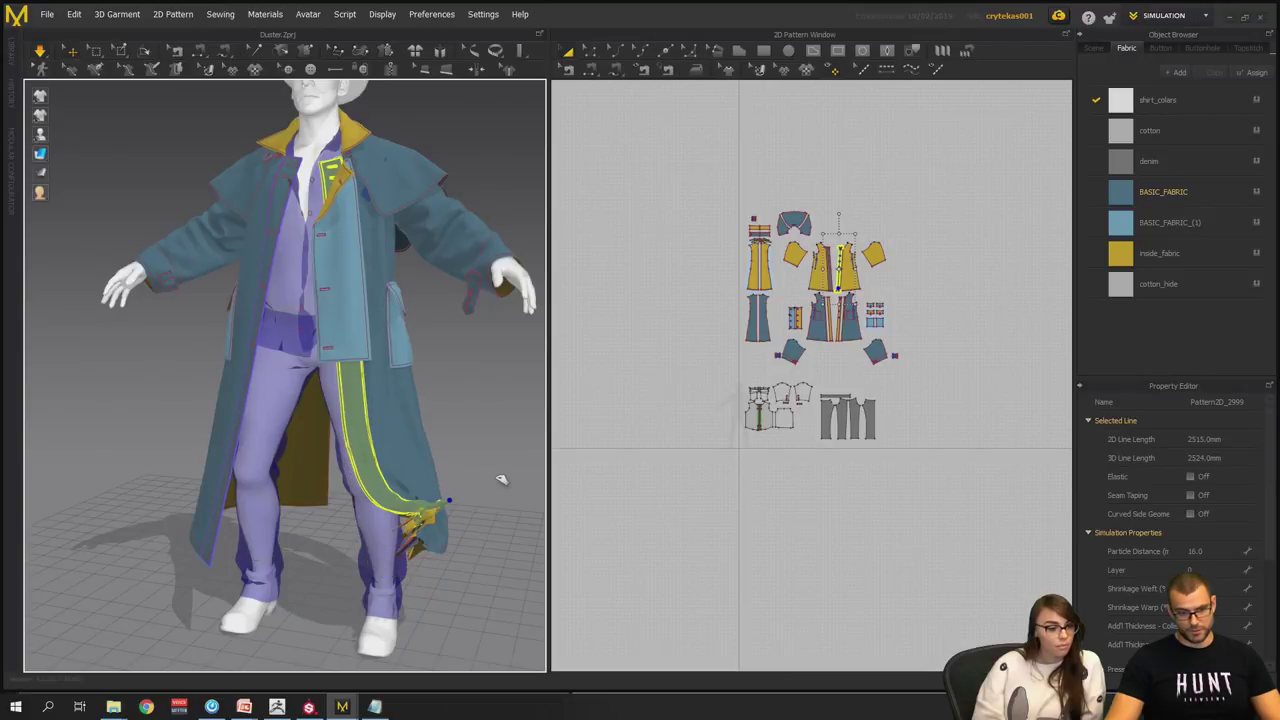
pyautogui.click(473, 418)
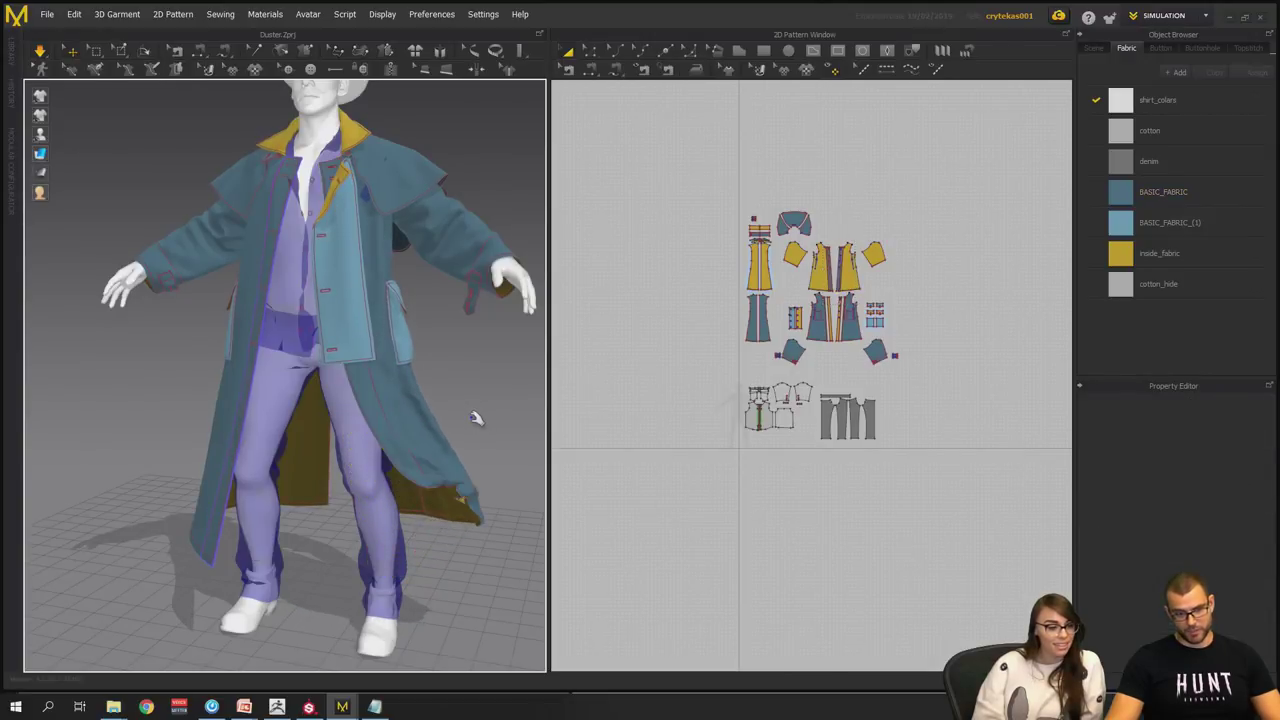
pyautogui.moveTo(474, 420); pyautogui.dragTo(487, 423, button='right')
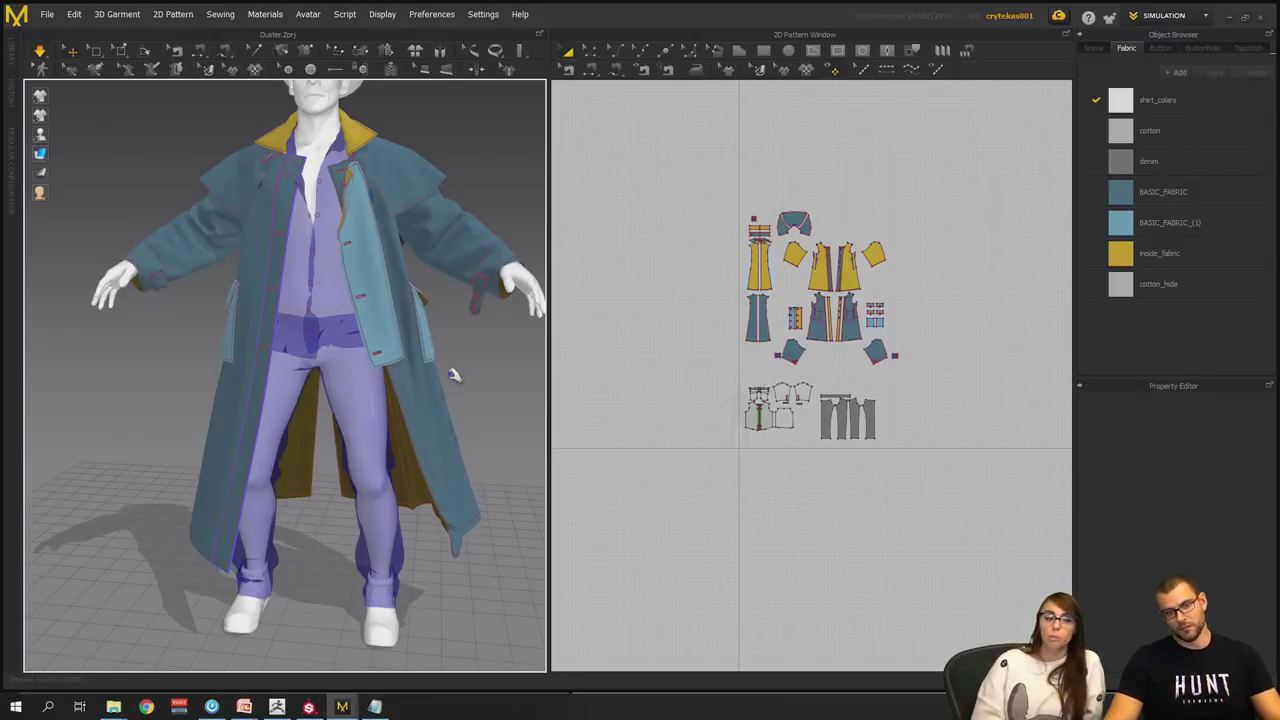
pyautogui.moveTo(471, 386); pyautogui.dragTo(440, 403, button='right')
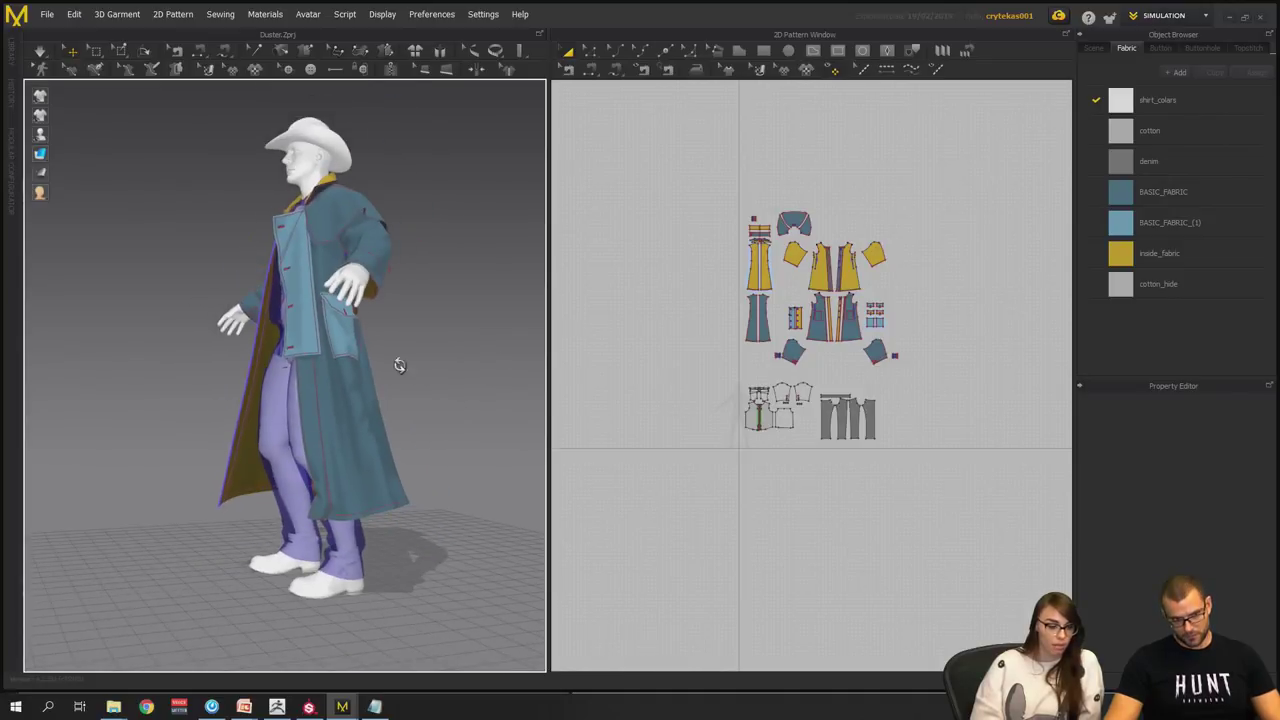
# - Examine the simulated coat's drape over the deactivated shirt and trousers from the side and front
pyautogui.moveTo(399, 365); pyautogui.dragTo(480, 377, button='right')
pyautogui.scroll(3, 491, 371)
pyautogui.scroll(-4, 457, 394)
pyautogui.scroll(4, 449, 392)
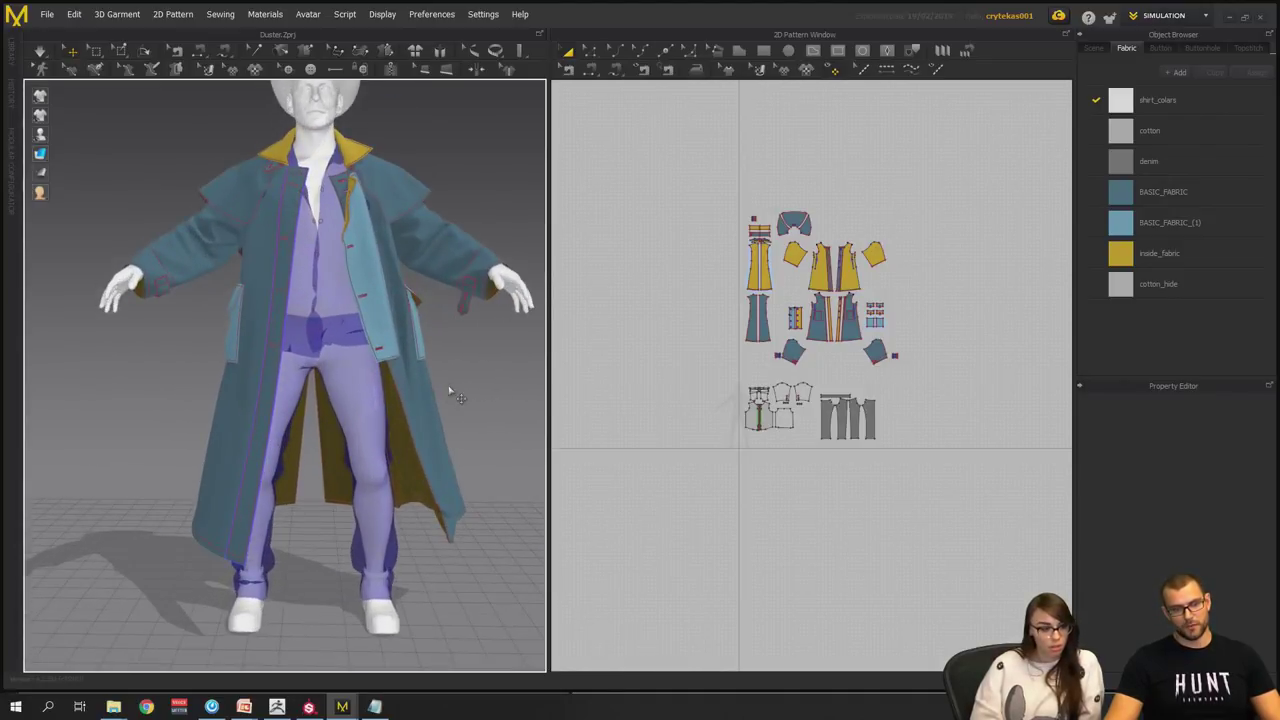
pyautogui.moveTo(460, 389); pyautogui.dragTo(424, 383, button='middle')
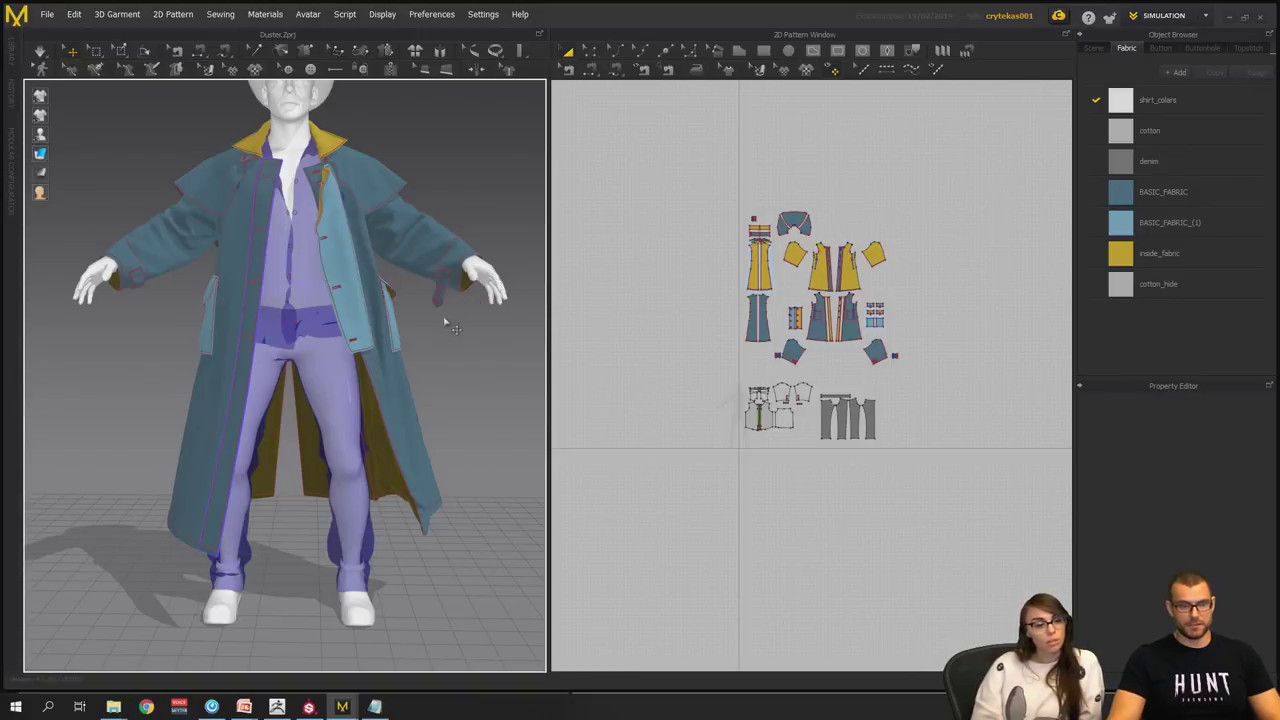
pyautogui.scroll(-3, 444, 374)
pyautogui.scroll(3, 446, 377)
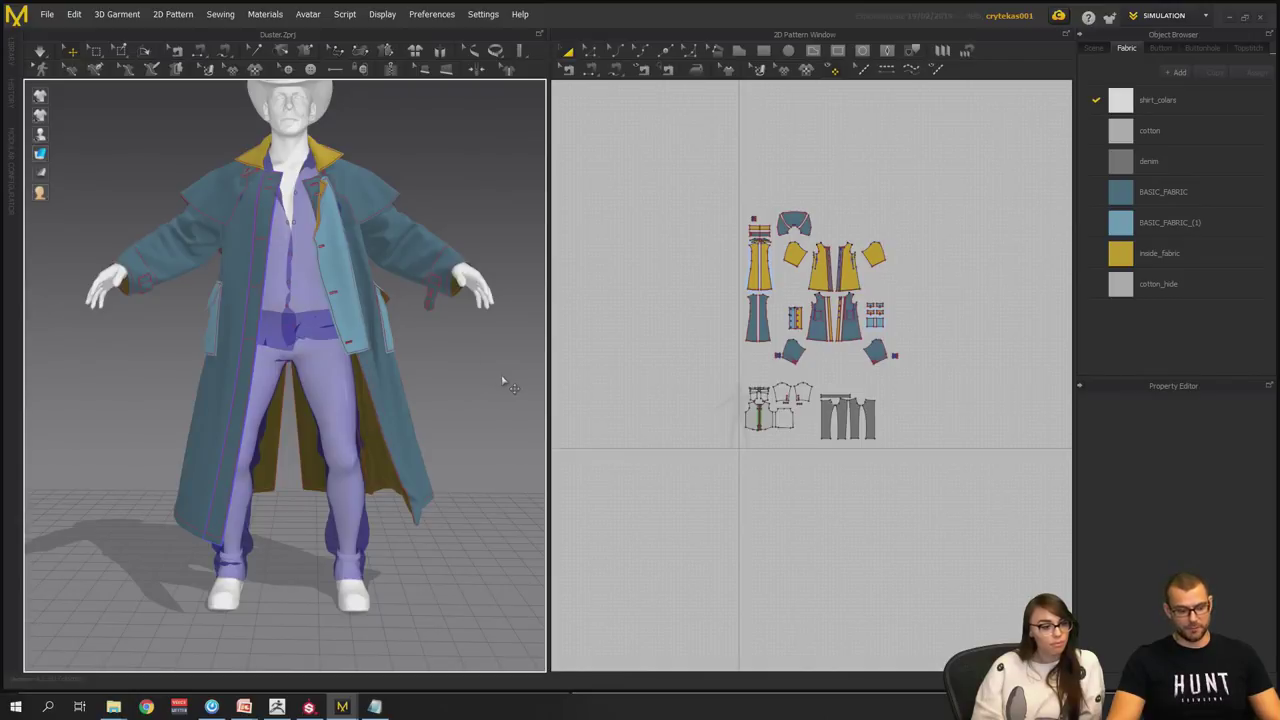
pyautogui.moveTo(503, 381); pyautogui.dragTo(458, 387, button='right')
# - Undo the coat simulation and the deactivation of the shirt and trouser pieces
pyautogui.hotkey('ctrl', 'z')
pyautogui.click(474, 397)
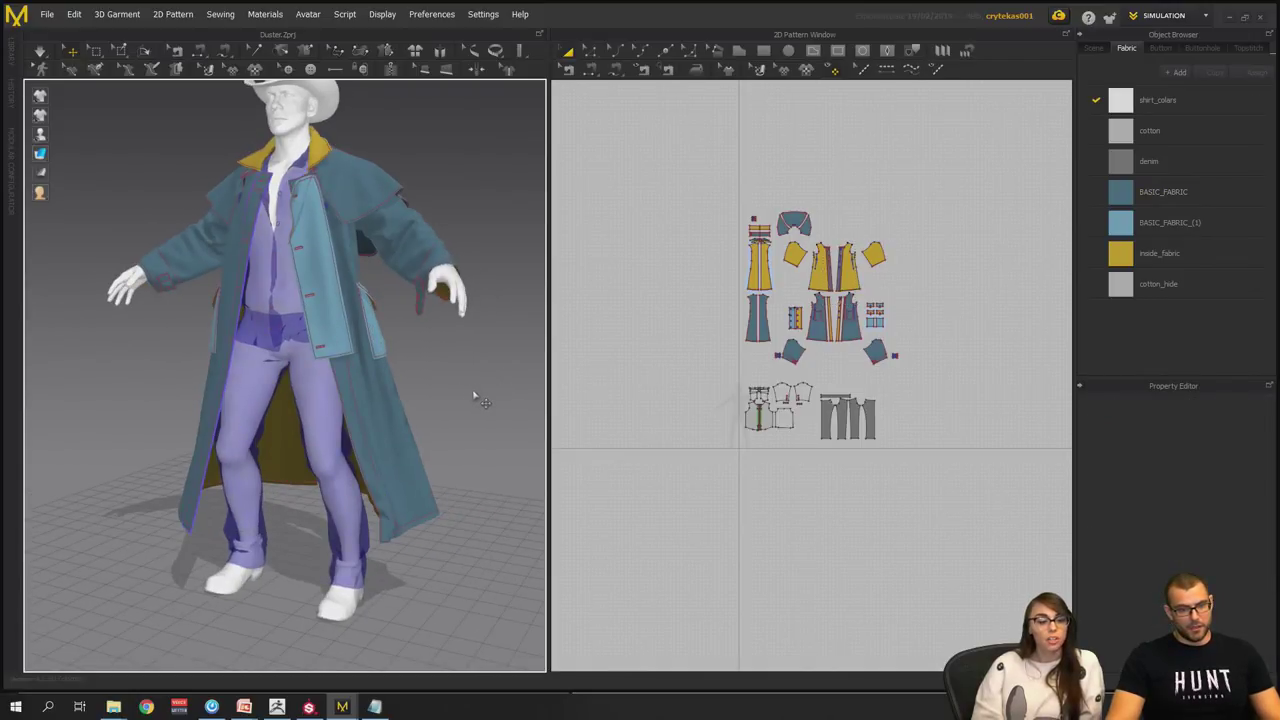
pyautogui.hotkey('ctrl', 'z')
pyautogui.hotkey('ctrl', 'z')
pyautogui.hotkey('ctrl', 'z')
pyautogui.hotkey('ctrl', 'z')
pyautogui.hotkey('ctrl', 'z')
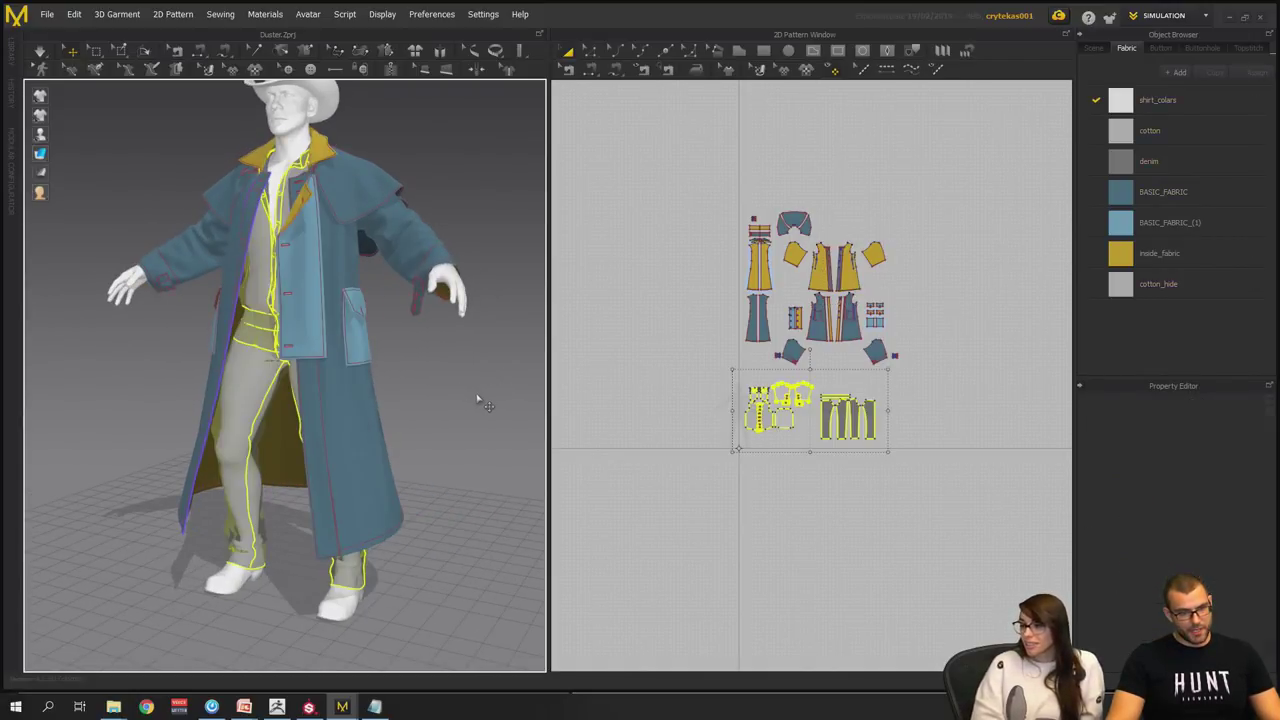
# - Reactivate all shirt and trouser pieces
pyautogui.press('2')
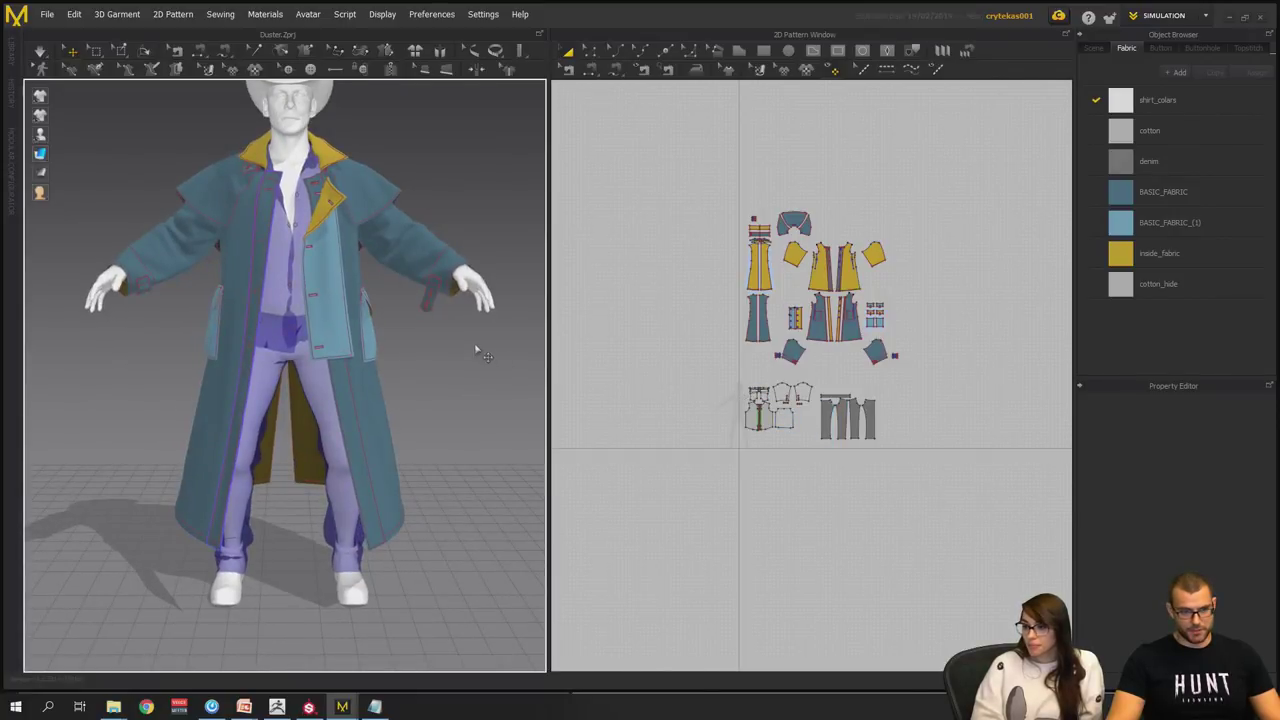
pyautogui.moveTo(736, 380); pyautogui.dragTo(948, 460)
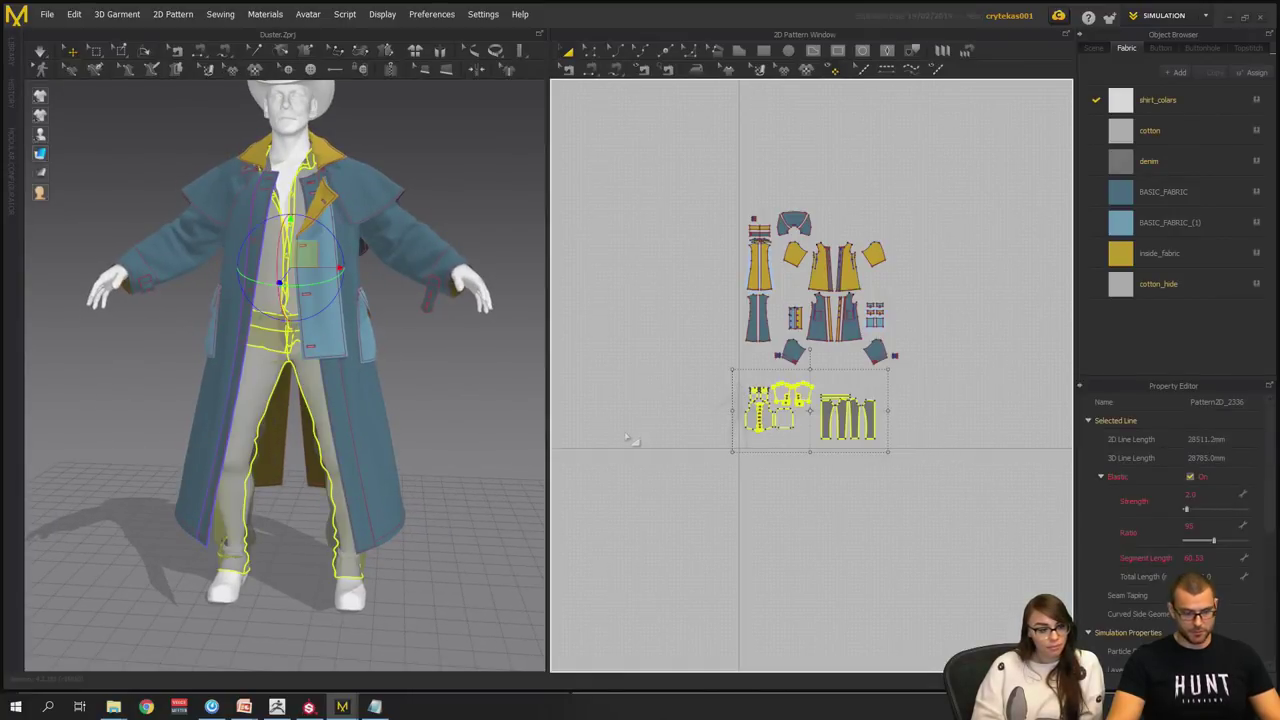
pyautogui.click(840, 518)
pyautogui.scroll(-2, 772, 312)
pyautogui.scroll(2, 782, 245)
# - Freeze all pattern pieces of the coat, shirt and trousers
pyautogui.moveTo(688, 194); pyautogui.dragTo(920, 472)
pyautogui.click(915, 528)
pyautogui.scroll(2, 830, 260)
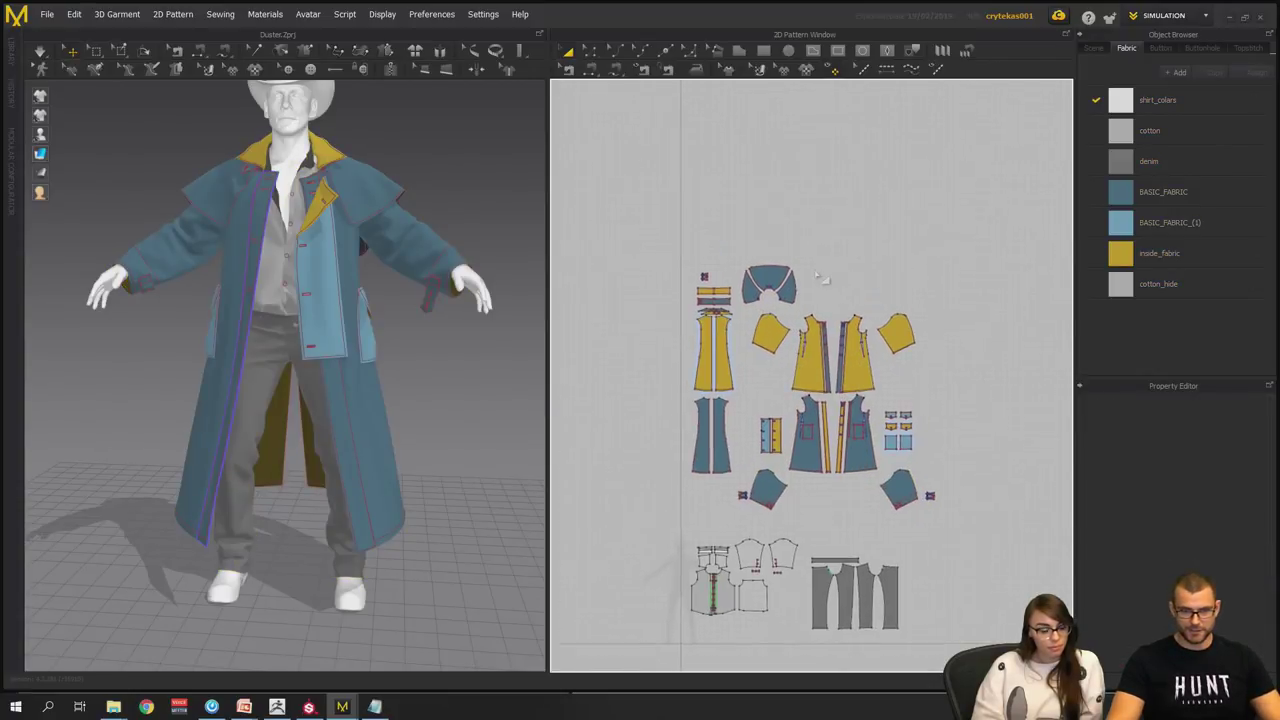
pyautogui.scroll(1, 812, 278)
pyautogui.scroll(-3, 629, 214)
pyautogui.moveTo(605, 183); pyautogui.dragTo(858, 472)
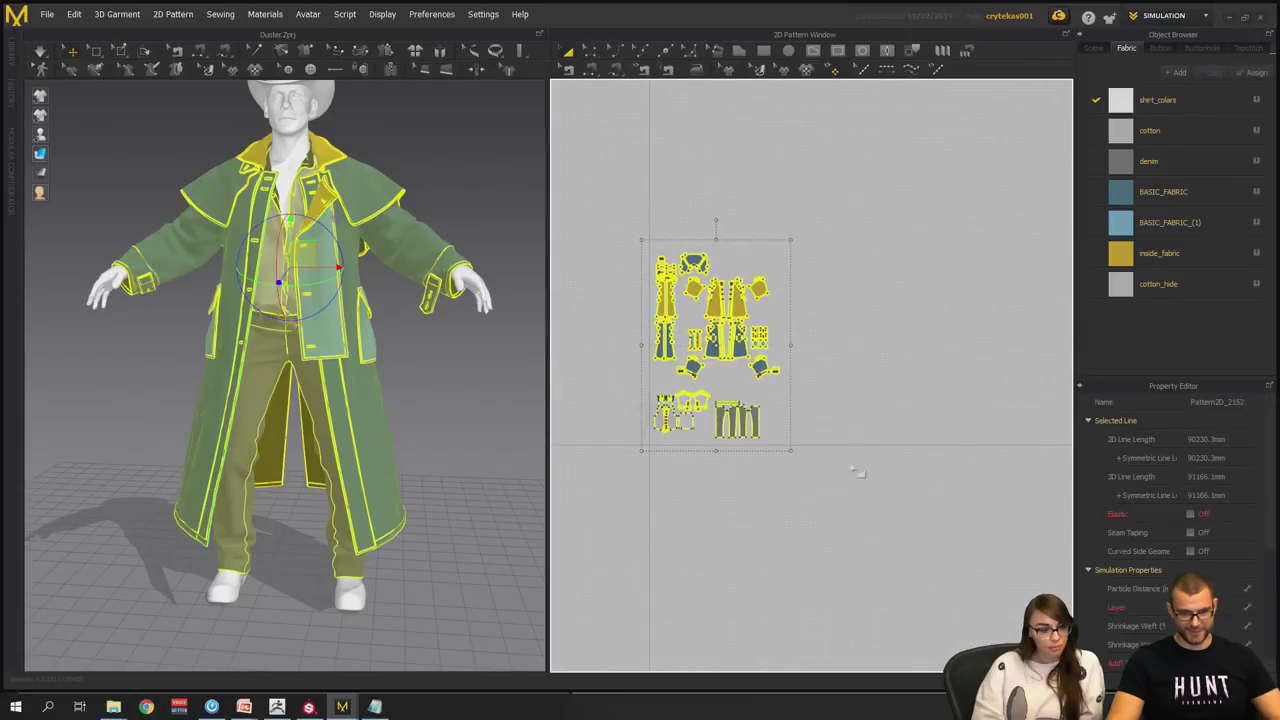
pyautogui.click(911, 505)
# - Select the cape's back panel and both side panels and unfreeze them
pyautogui.scroll(3, 840, 274)
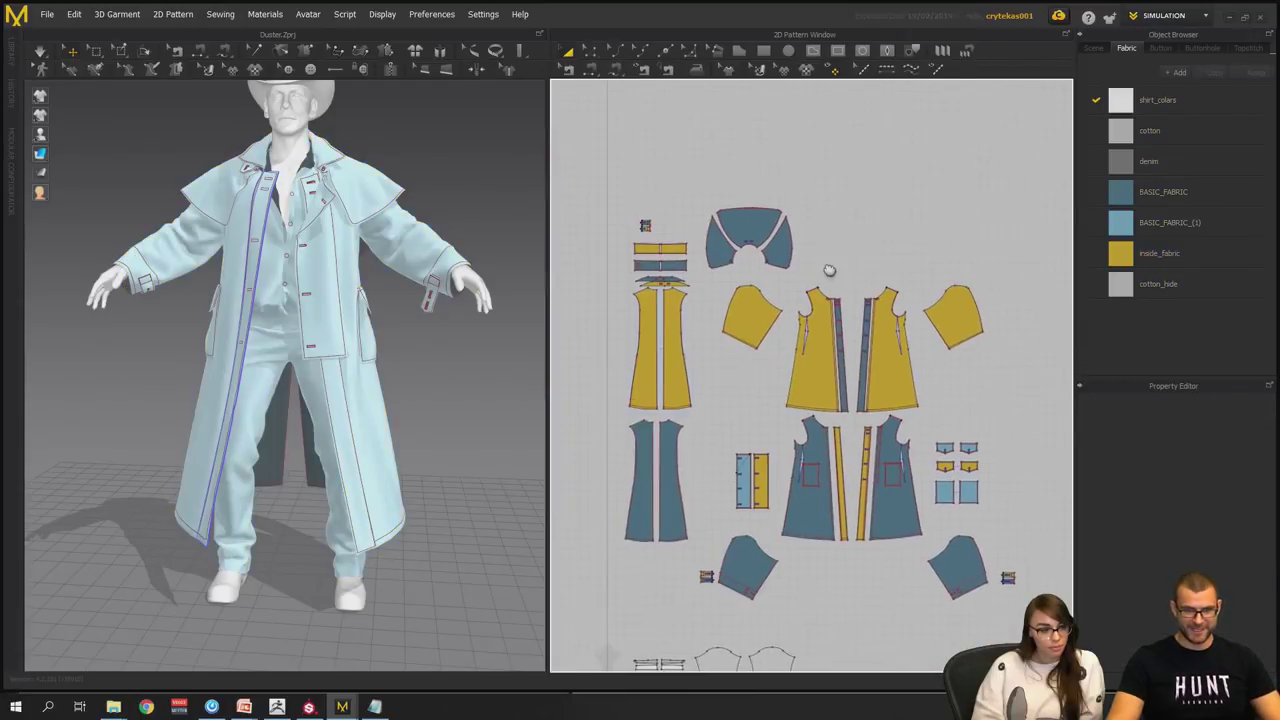
pyautogui.scroll(4, 829, 270)
pyautogui.click(765, 218)
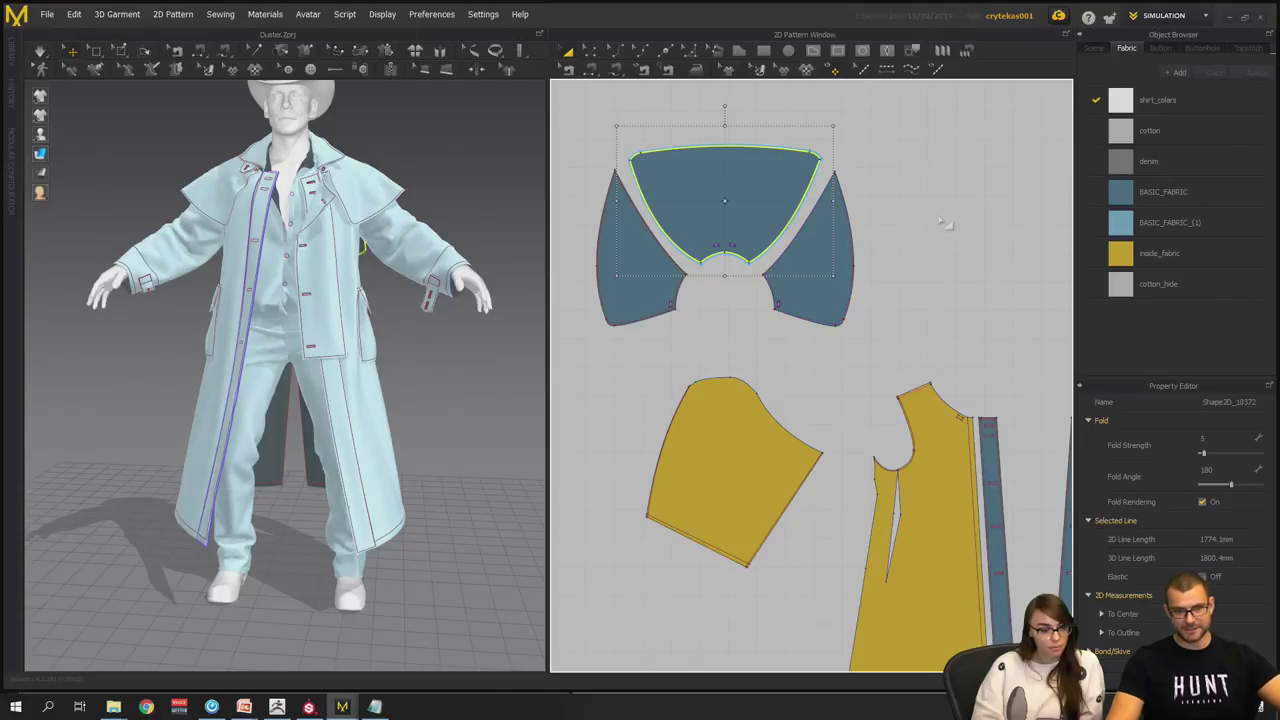
pyautogui.click(823, 251)
pyautogui.click(645, 282)
pyautogui.click(615, 399)
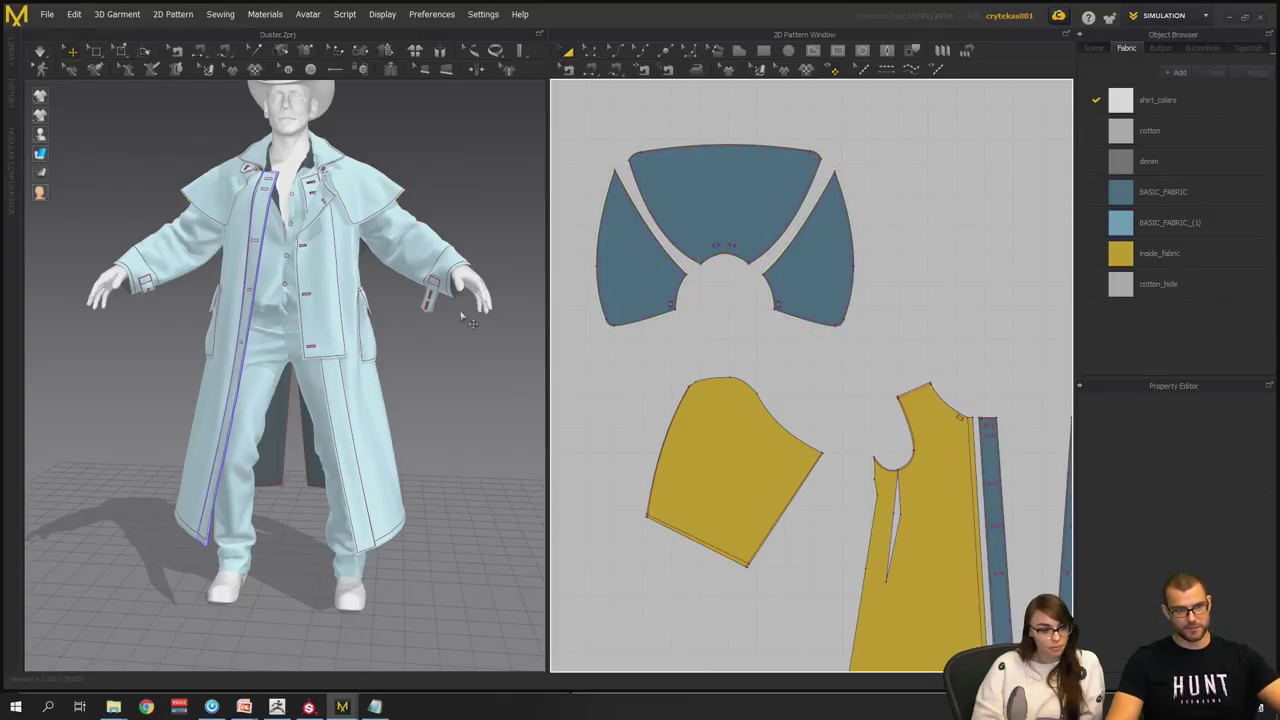
pyautogui.moveTo(398, 268); pyautogui.dragTo(340, 264, button='right')
pyautogui.click(338, 194)
pyautogui.moveTo(356, 214); pyautogui.dragTo(290, 222, button='right')
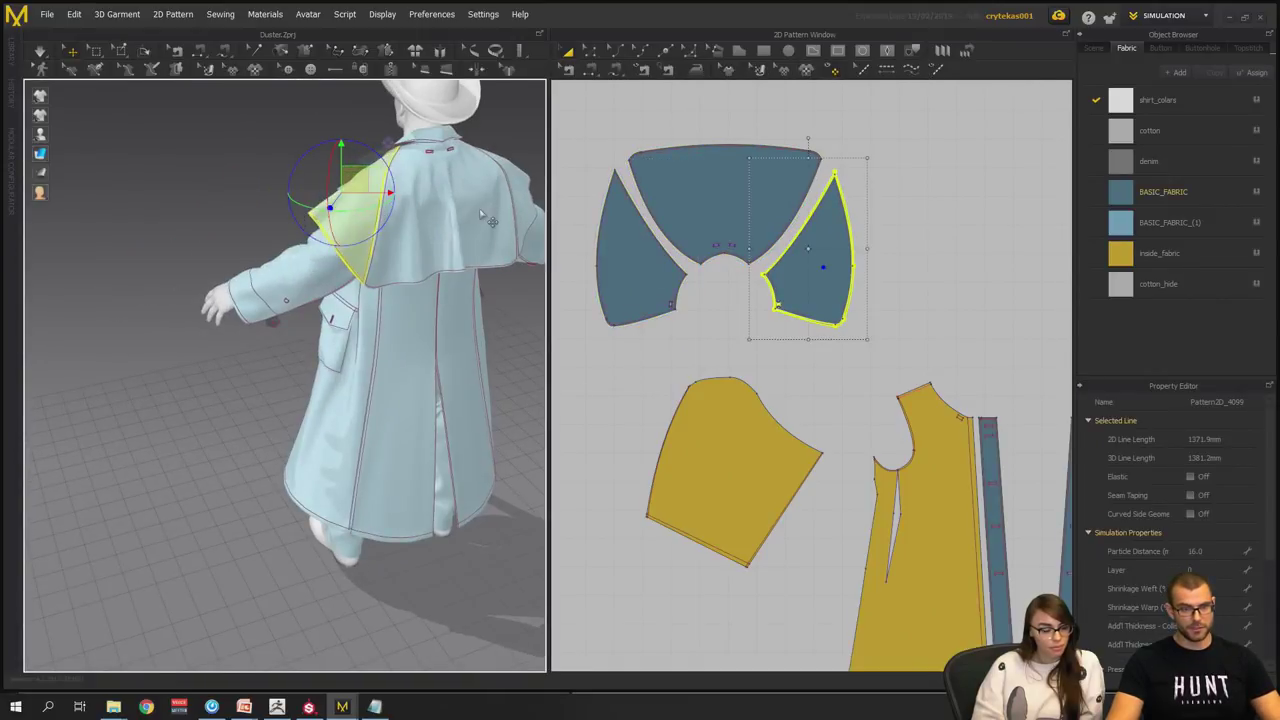
pyautogui.keyDown('shift'); pyautogui.click(482, 217); pyautogui.keyUp('shift')
pyautogui.moveTo(472, 225); pyautogui.dragTo(408, 256, button='right')
pyautogui.keyDown('shift'); pyautogui.click(427, 217); pyautogui.keyUp('shift')
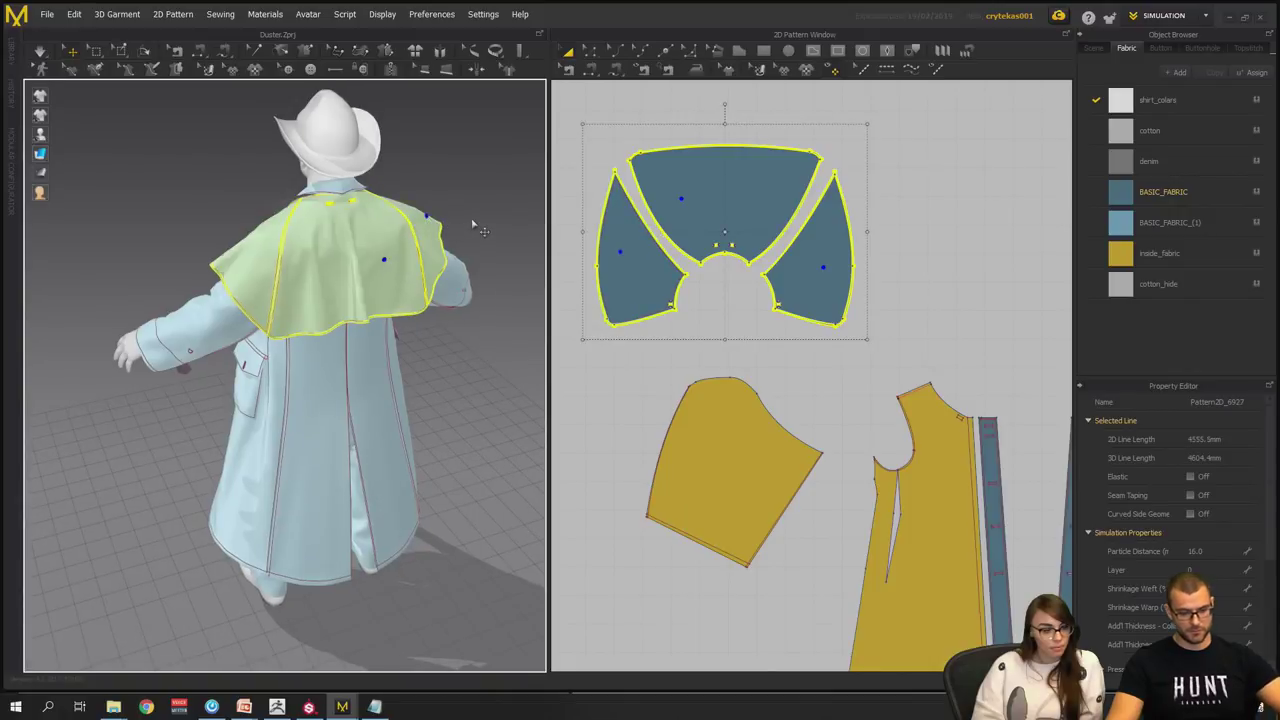
pyautogui.click(472, 222)
# - Simulate the garment with only the cape unfrozen and pull the lower front edge of the cape forward over the arm
pyautogui.moveTo(443, 177); pyautogui.dragTo(467, 182, button='right')
pyautogui.moveTo(352, 233); pyautogui.dragTo(451, 217, button='right')
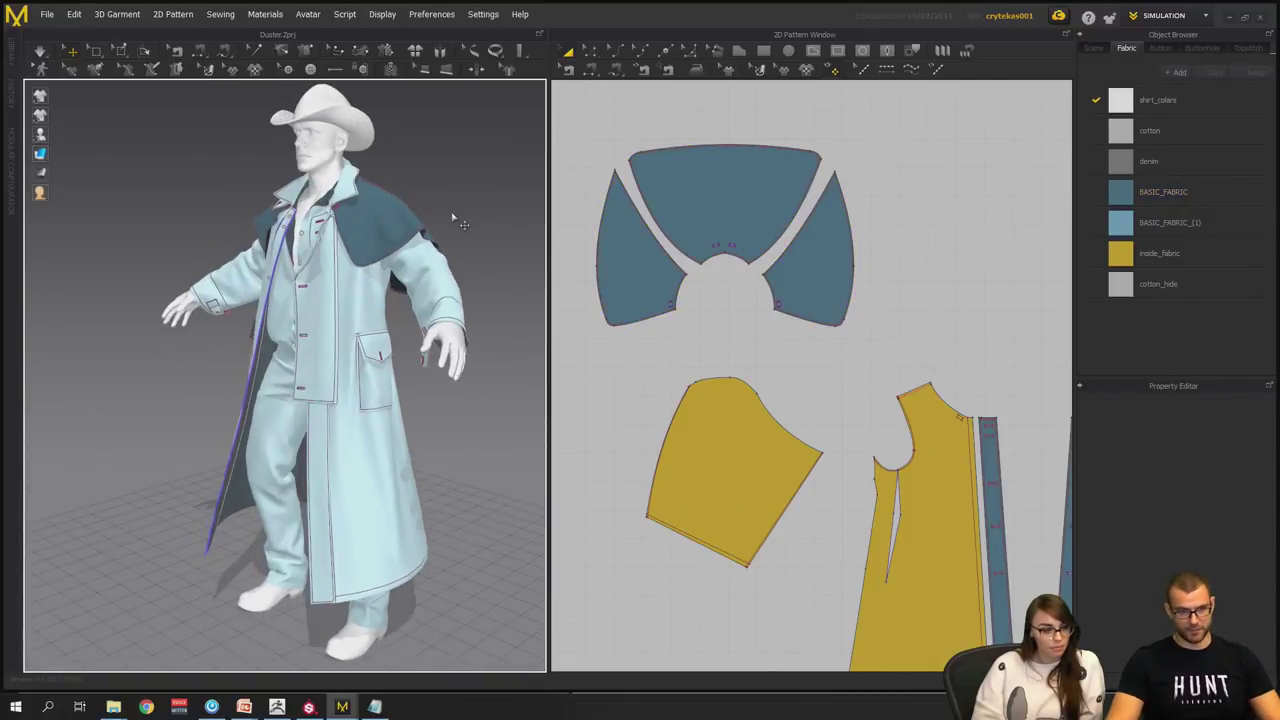
pyautogui.scroll(3, 451, 217)
pyautogui.moveTo(445, 192); pyautogui.dragTo(366, 286, button='middle')
pyautogui.moveTo(366, 286); pyautogui.dragTo(414, 258, button='right')
pyautogui.scroll(3, 430, 245)
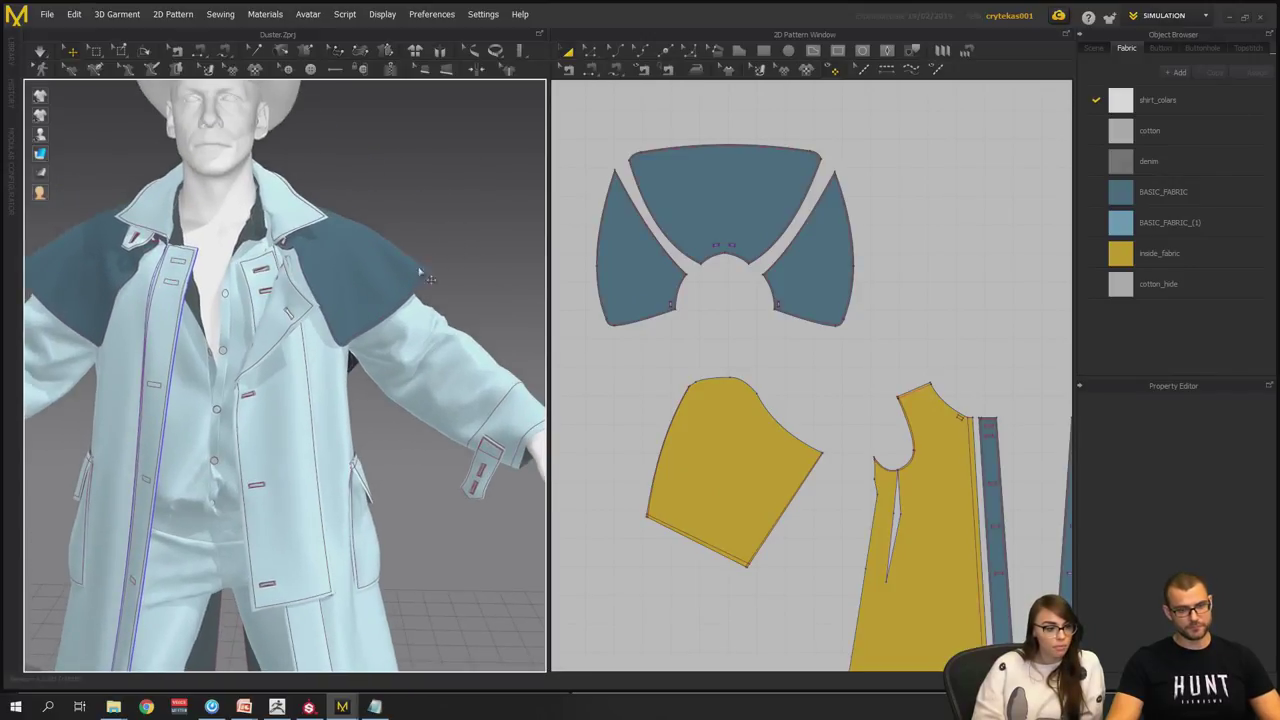
pyautogui.moveTo(443, 270); pyautogui.dragTo(211, 347, button='right')
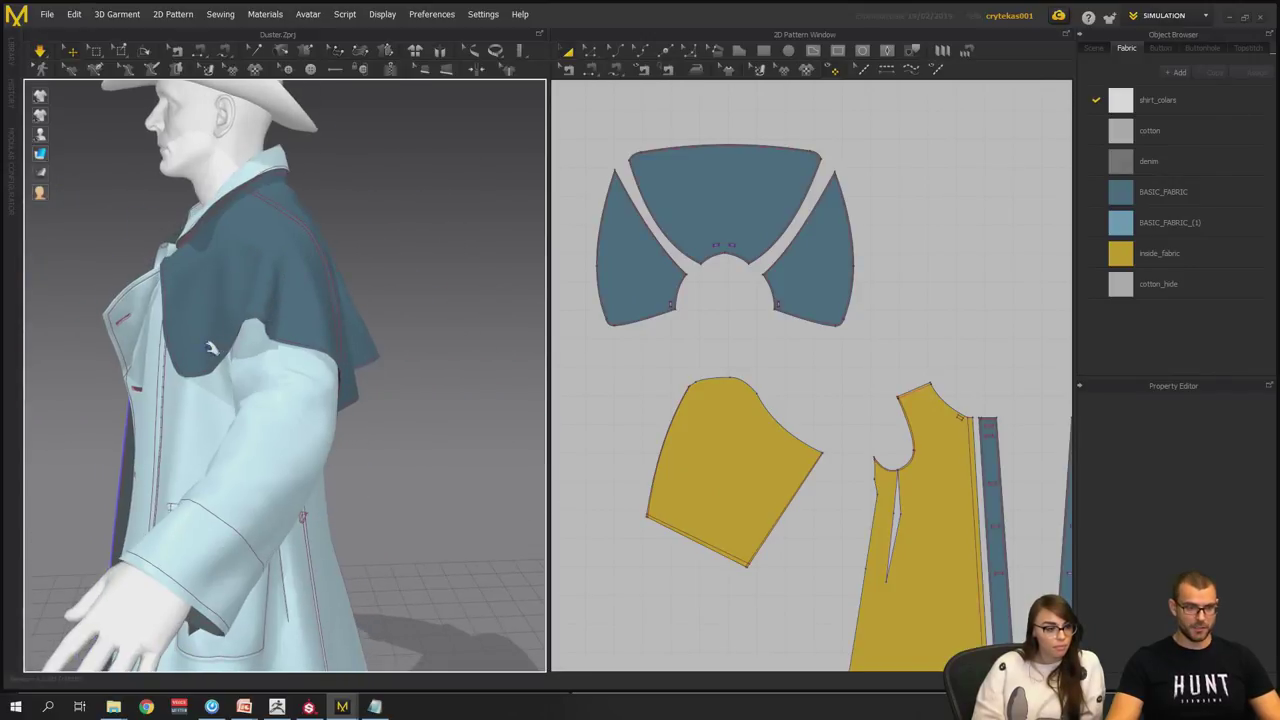
pyautogui.moveTo(183, 363); pyautogui.dragTo(103, 365)
pyautogui.click(421, 361)
# - Pull the cape's back hem and rear side corner during the simulation until it drapes over the back, and stop simulating
pyautogui.moveTo(421, 361); pyautogui.dragTo(257, 377, button='right')
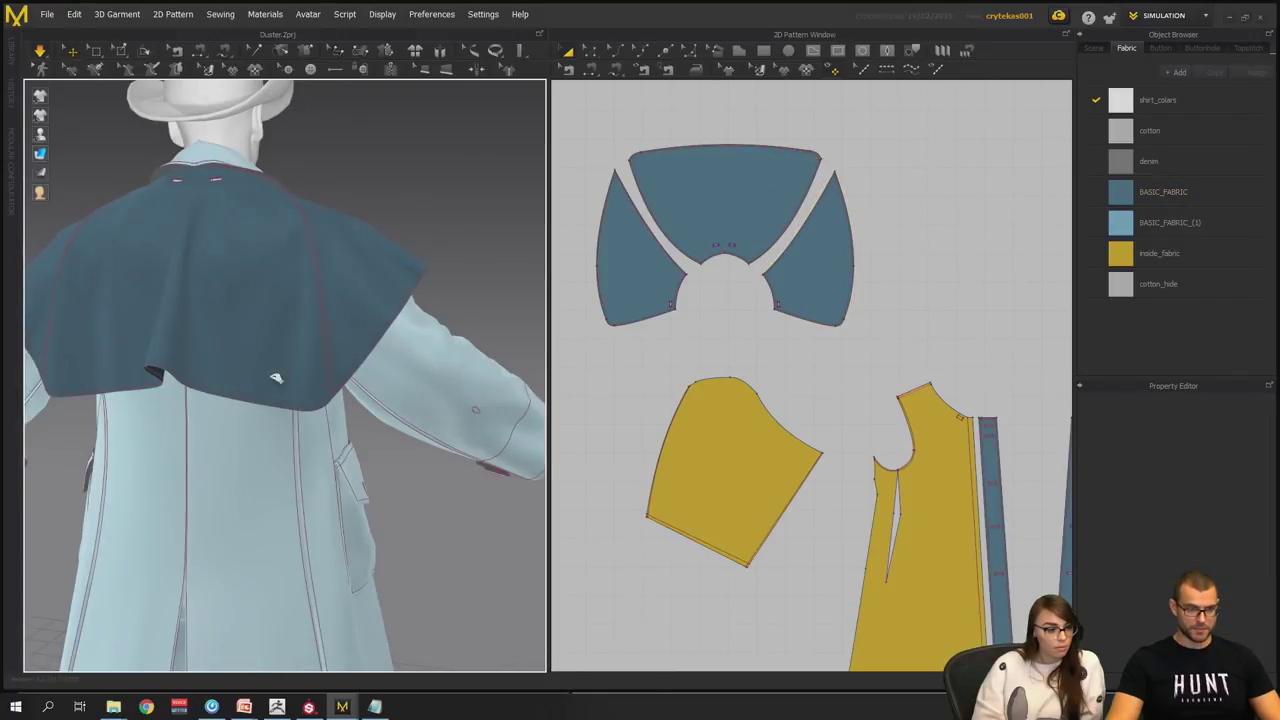
pyautogui.moveTo(276, 378); pyautogui.dragTo(323, 364)
pyautogui.click(414, 225)
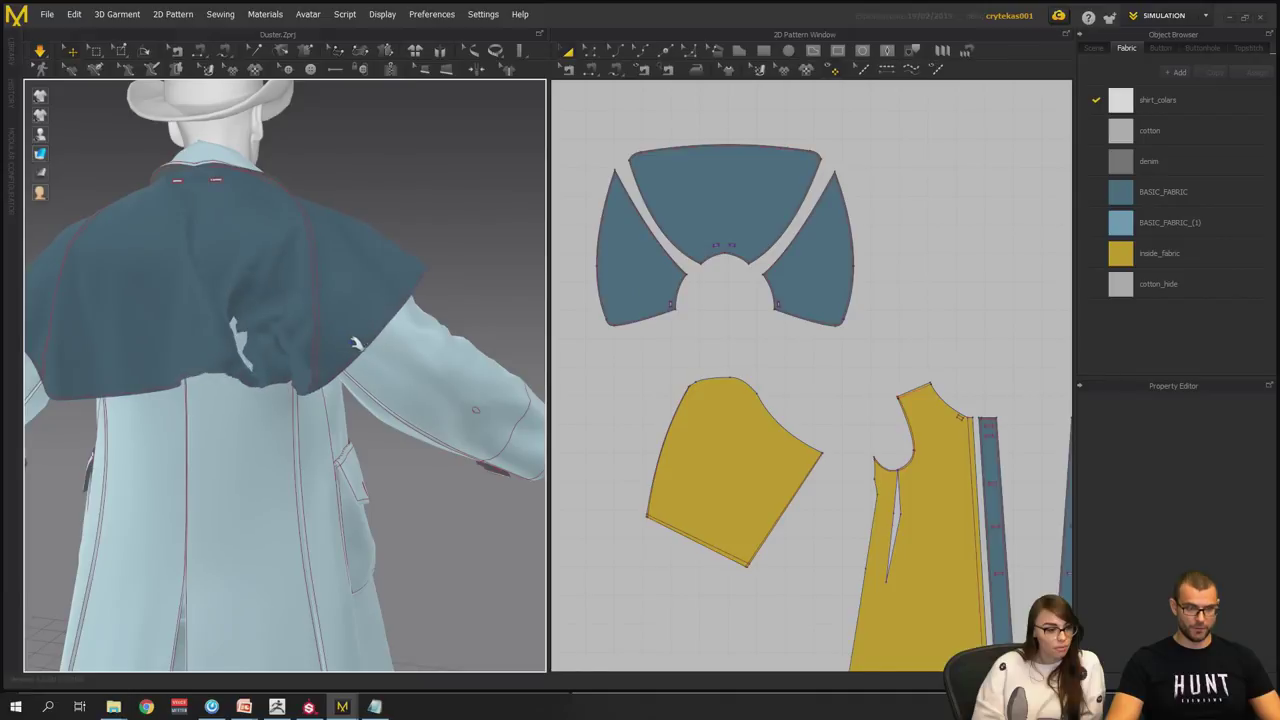
pyautogui.moveTo(355, 343); pyautogui.dragTo(125, 355, button='right')
pyautogui.click(86, 368)
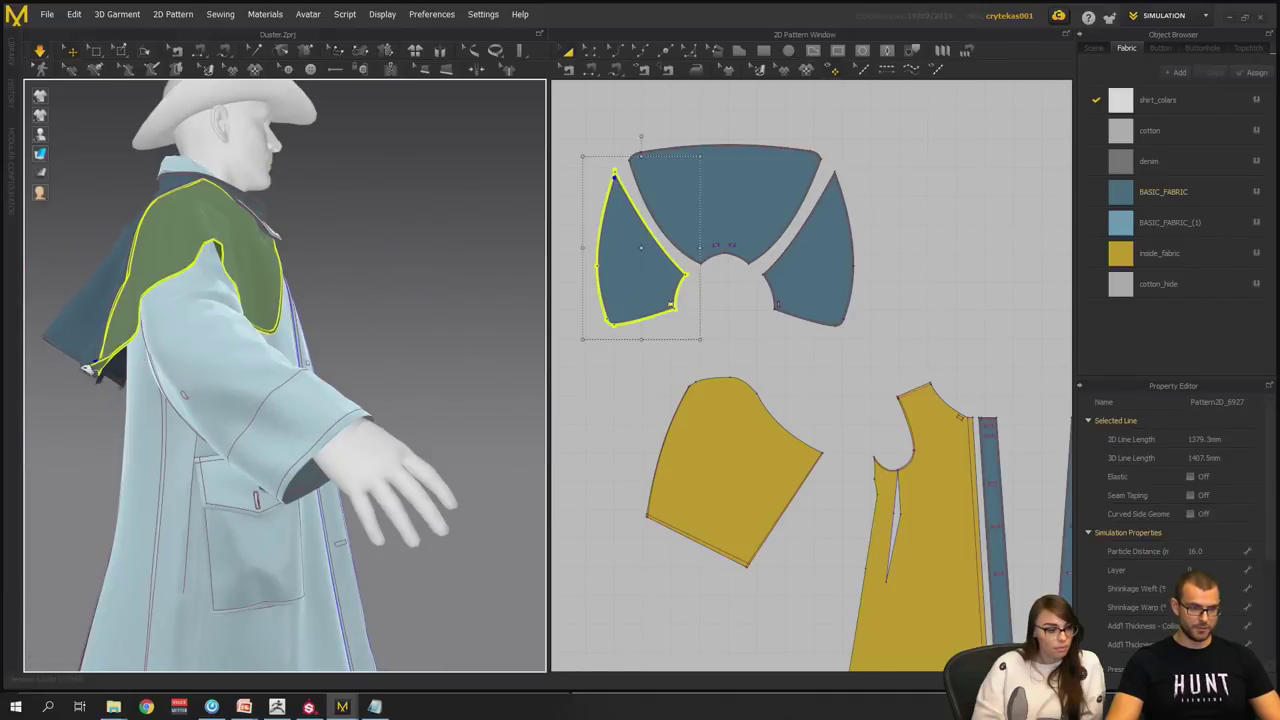
pyautogui.moveTo(88, 368); pyautogui.dragTo(185, 272)
pyautogui.click(343, 276)
pyautogui.moveTo(343, 276); pyautogui.dragTo(520, 258, button='right')
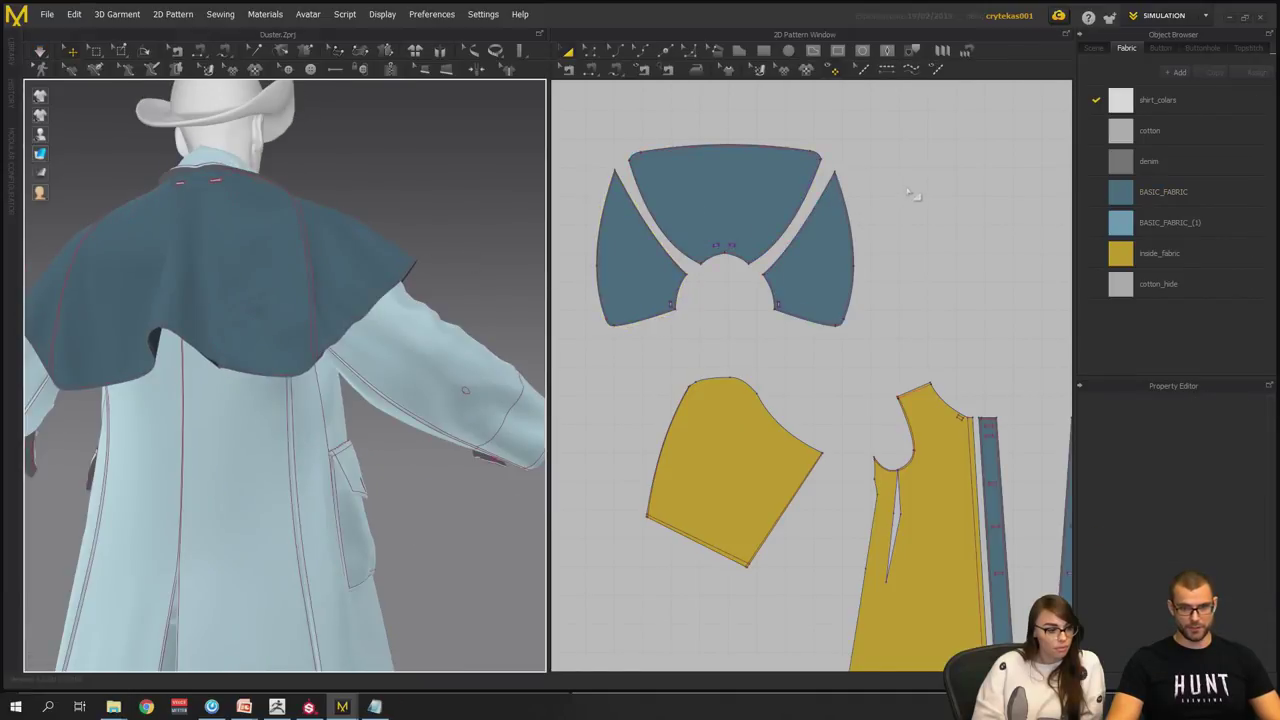
# - Extend the cape's back panel by extruding its hem curve outward into a long flap with an end edge about 597 mm long
pyautogui.moveTo(763, 157); pyautogui.dragTo(788, 236, button='middle')
pyautogui.scroll(3, 782, 234)
pyautogui.press('z')
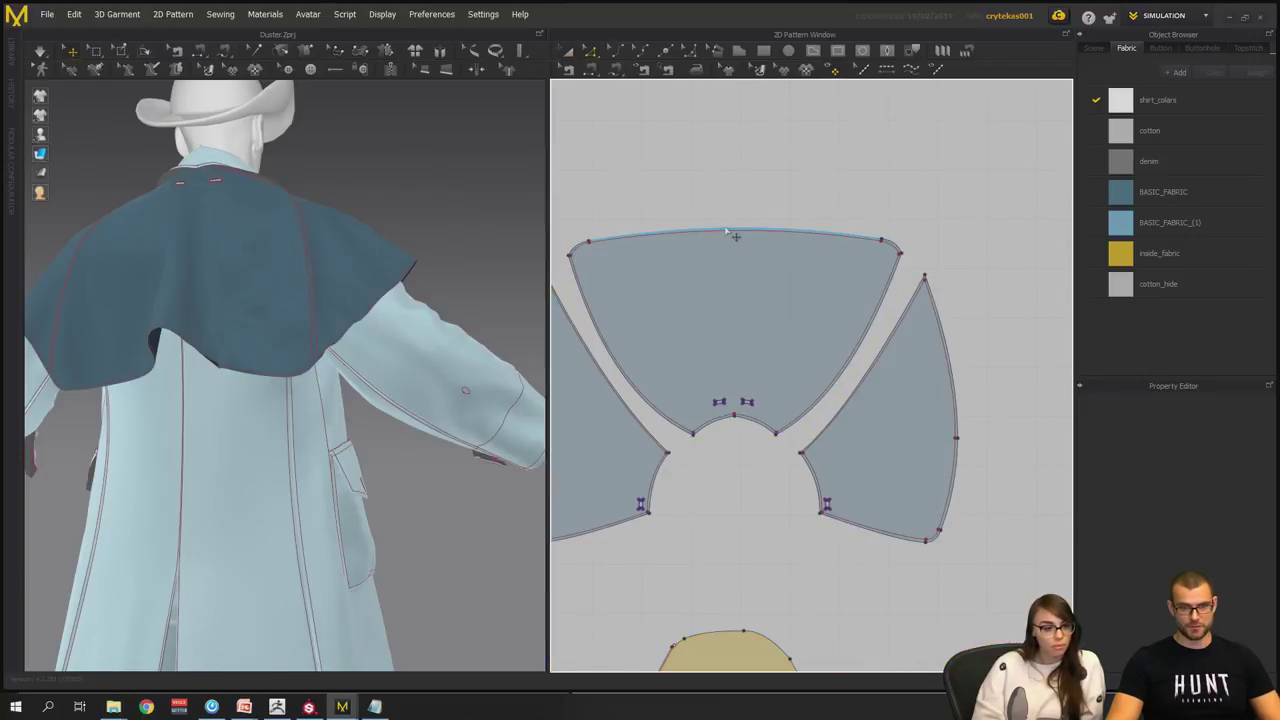
pyautogui.click(735, 236)
pyautogui.moveTo(735, 236); pyautogui.dragTo(733, 128)
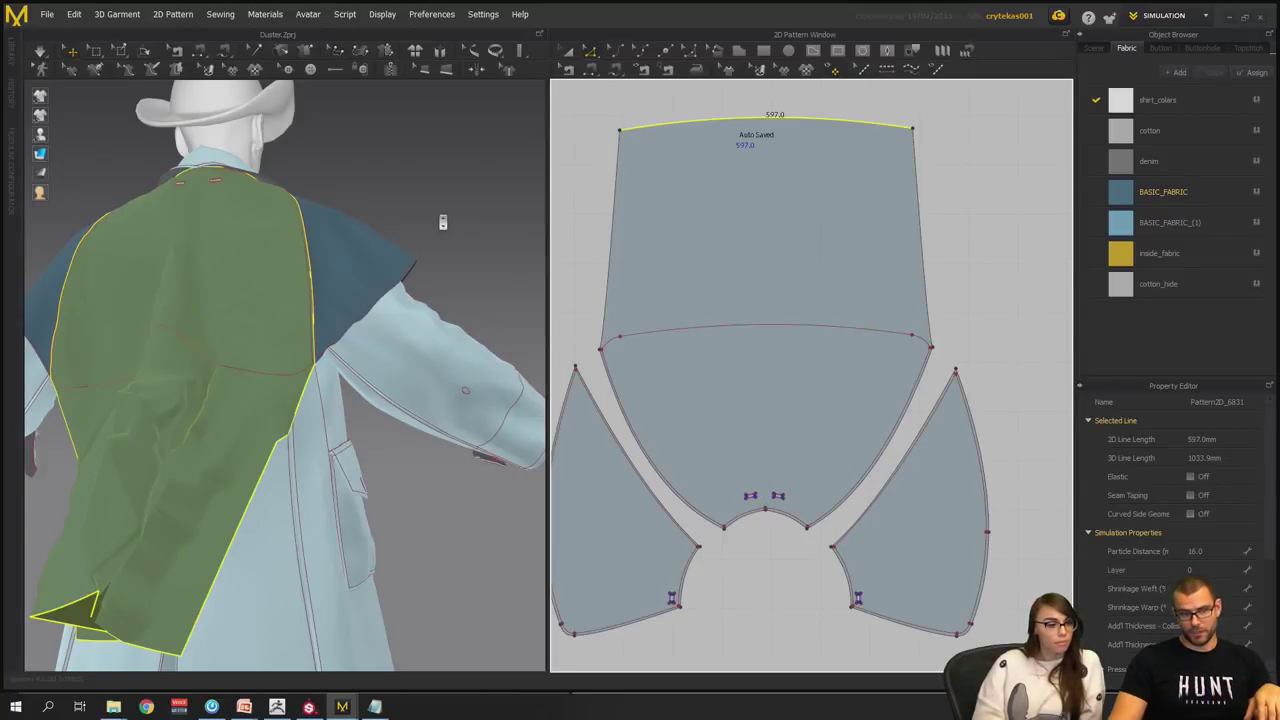
pyautogui.scroll(-2, 443, 222)
pyautogui.click(443, 222)
# - Lengthen the cape's back flap by moving its end edge outward about 154 mm
pyautogui.moveTo(432, 243); pyautogui.dragTo(459, 247, button='right')
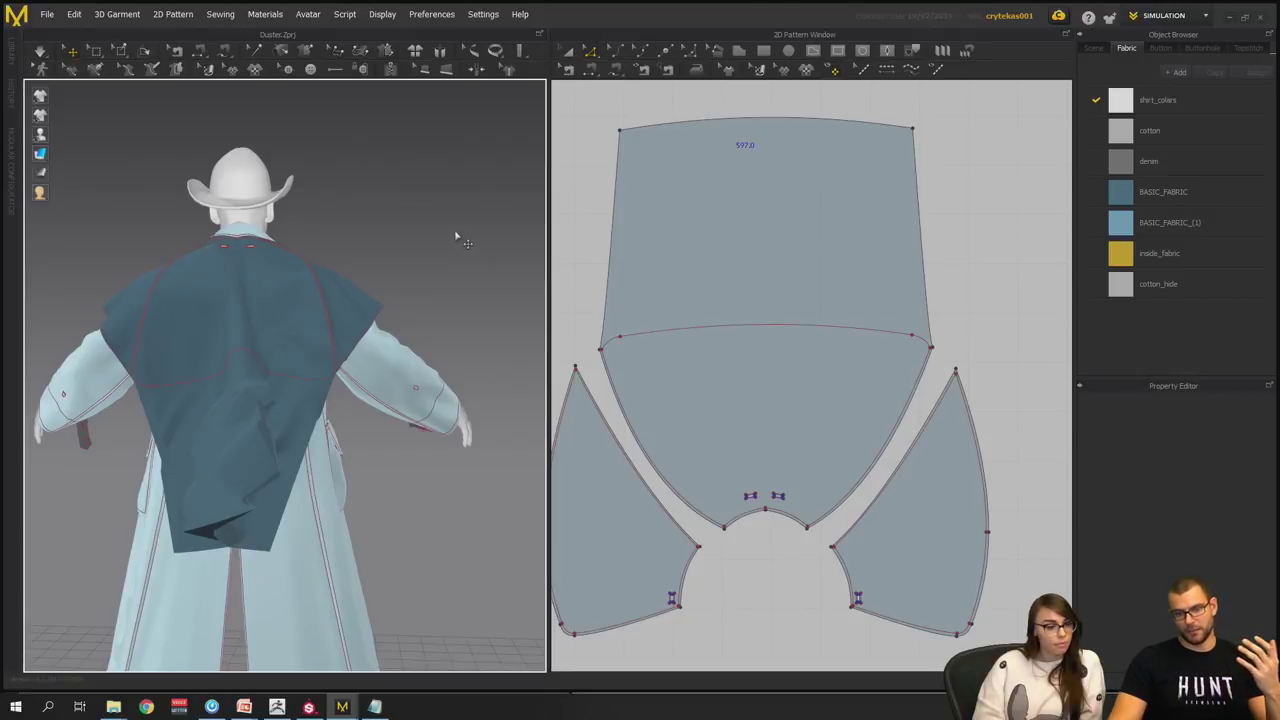
pyautogui.scroll(-3, 449, 232)
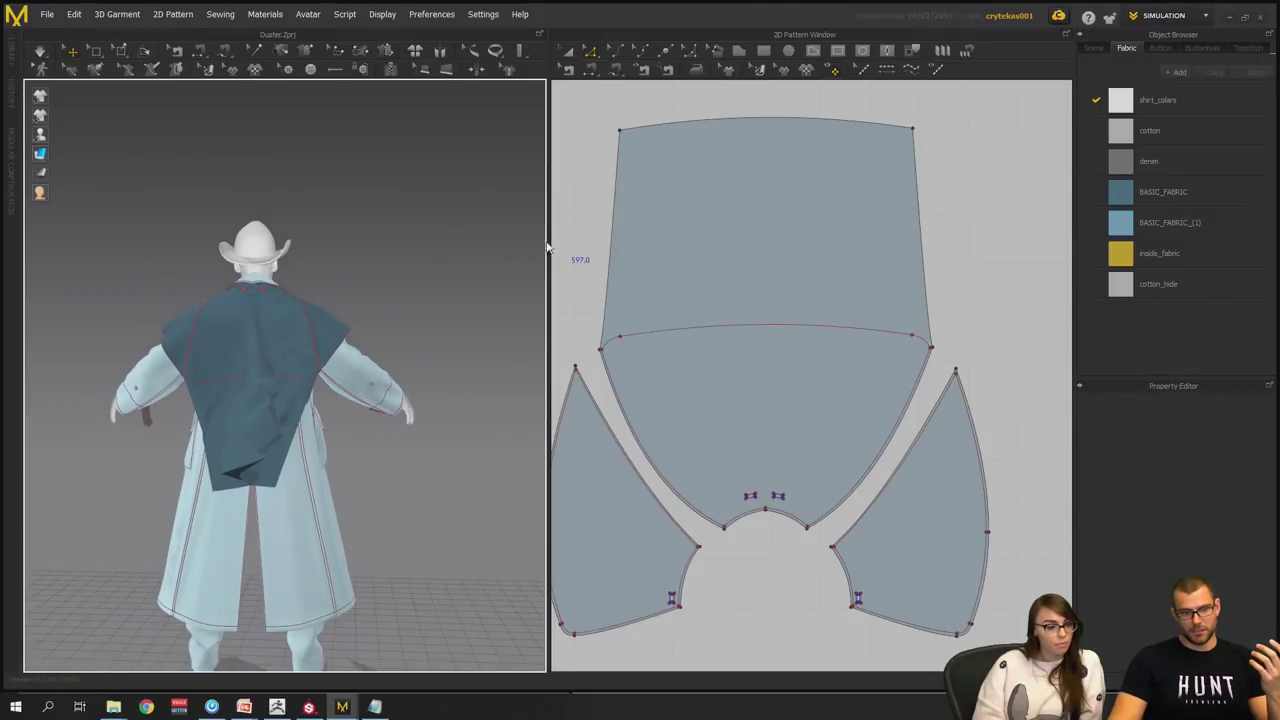
pyautogui.click(964, 187)
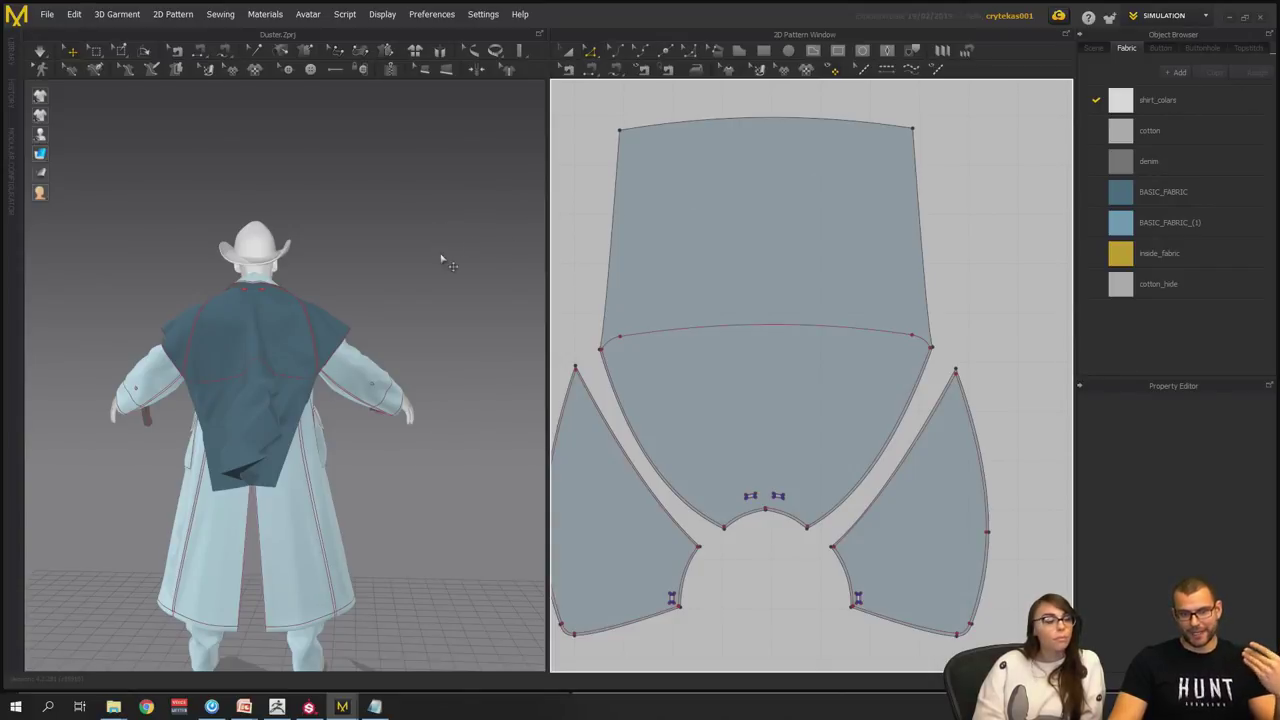
pyautogui.moveTo(811, 119)
pyautogui.mouseDown()
pyautogui.moveTo(814, 92)
pyautogui.moveTo(822, 128)
pyautogui.mouseUp()
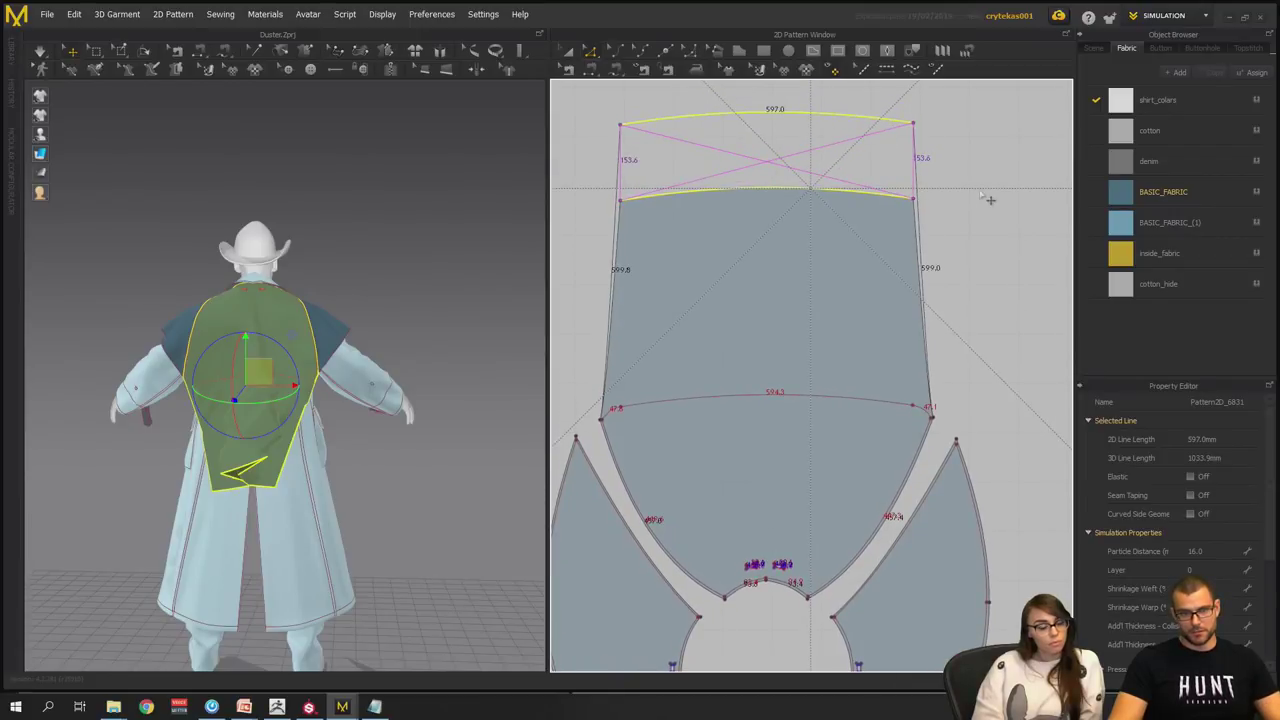
pyautogui.click(977, 196)
# - Simulate the lengthened cape, pull its back flap out to the side, and stop the simulation
pyautogui.moveTo(465, 251); pyautogui.dragTo(418, 255, button='right')
pyautogui.press('space')
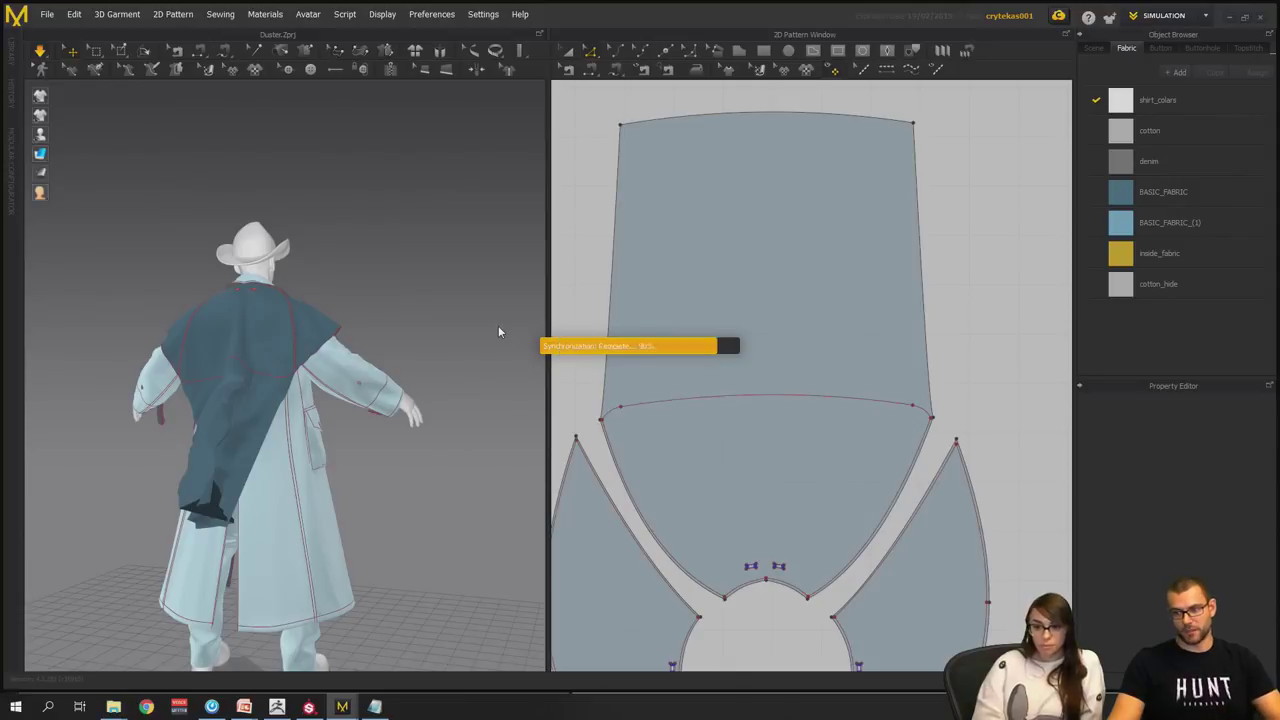
pyautogui.moveTo(392, 338); pyautogui.dragTo(373, 353, button='right')
pyautogui.click(328, 424)
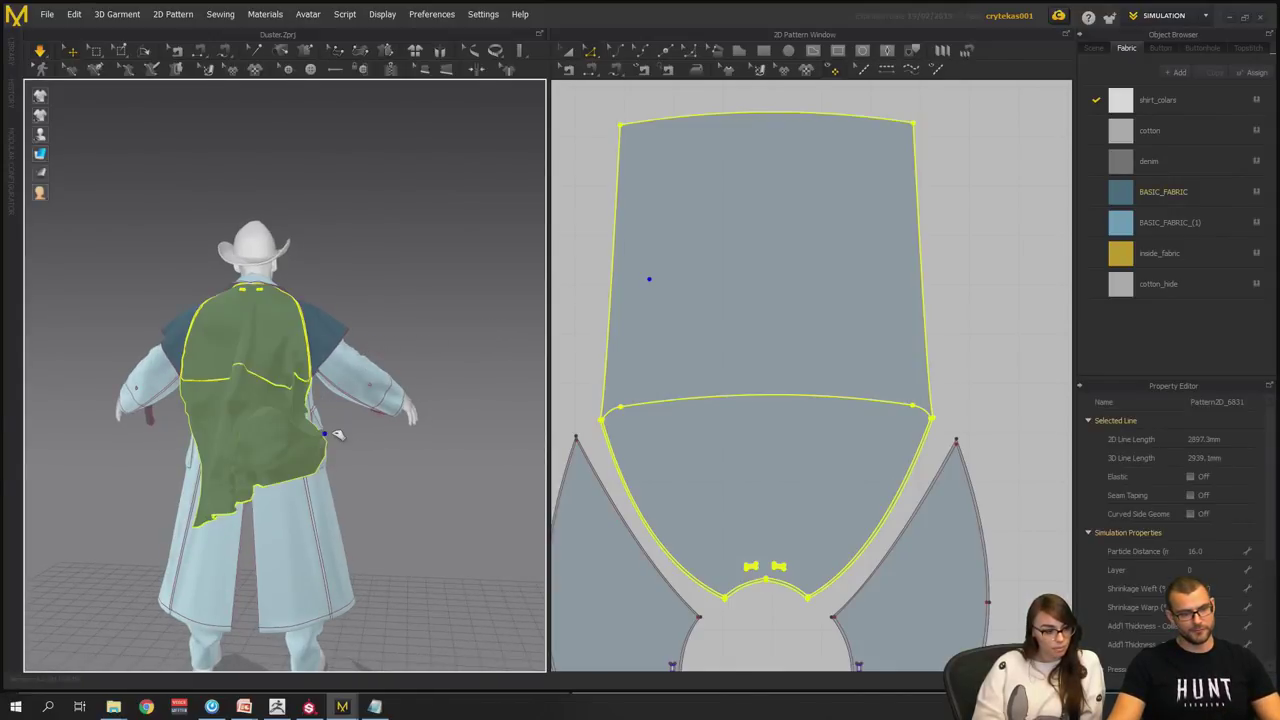
pyautogui.click(425, 337)
pyautogui.scroll(-2, 440, 335)
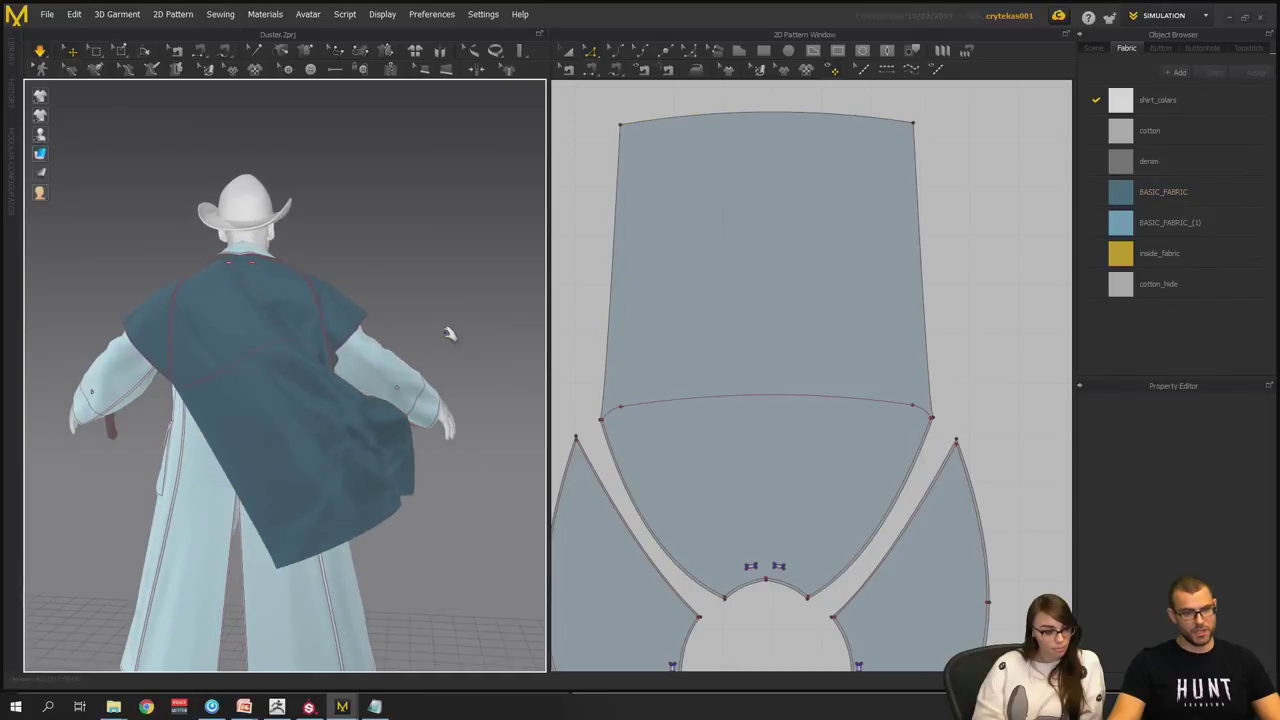
pyautogui.scroll(2, 880, 280)
pyautogui.scroll(-2, 910, 231)
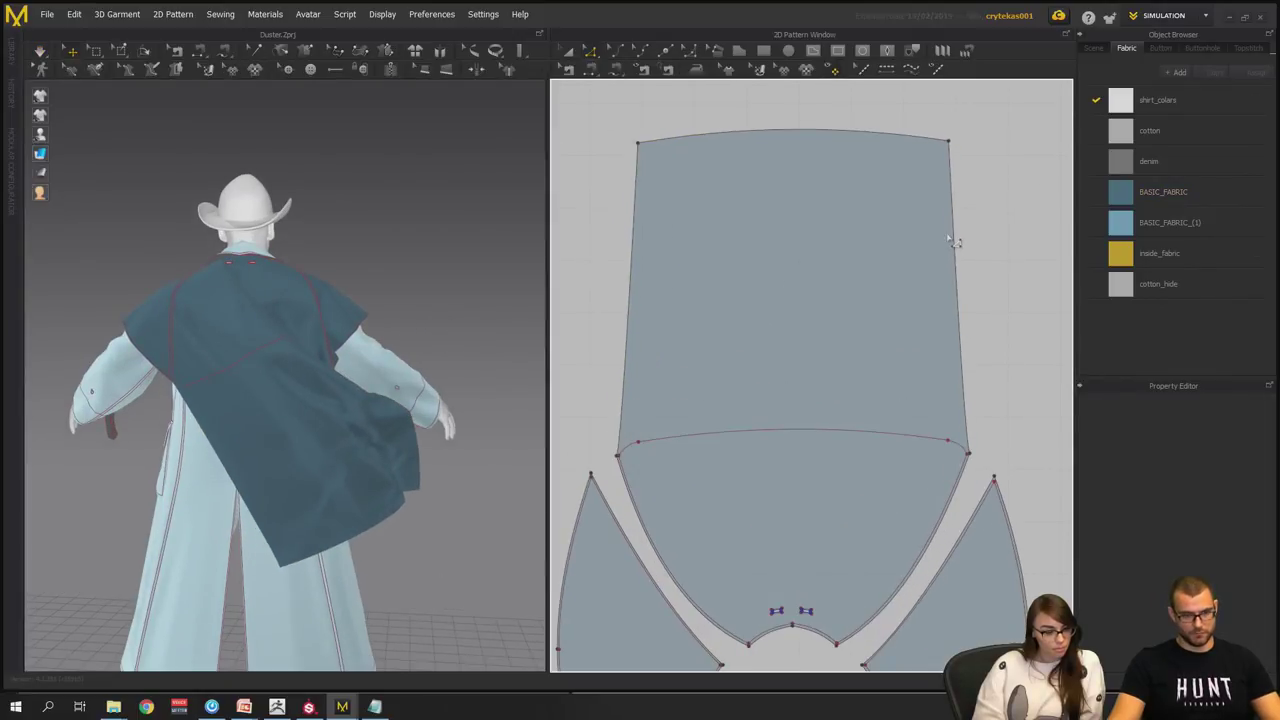
pyautogui.press('n')
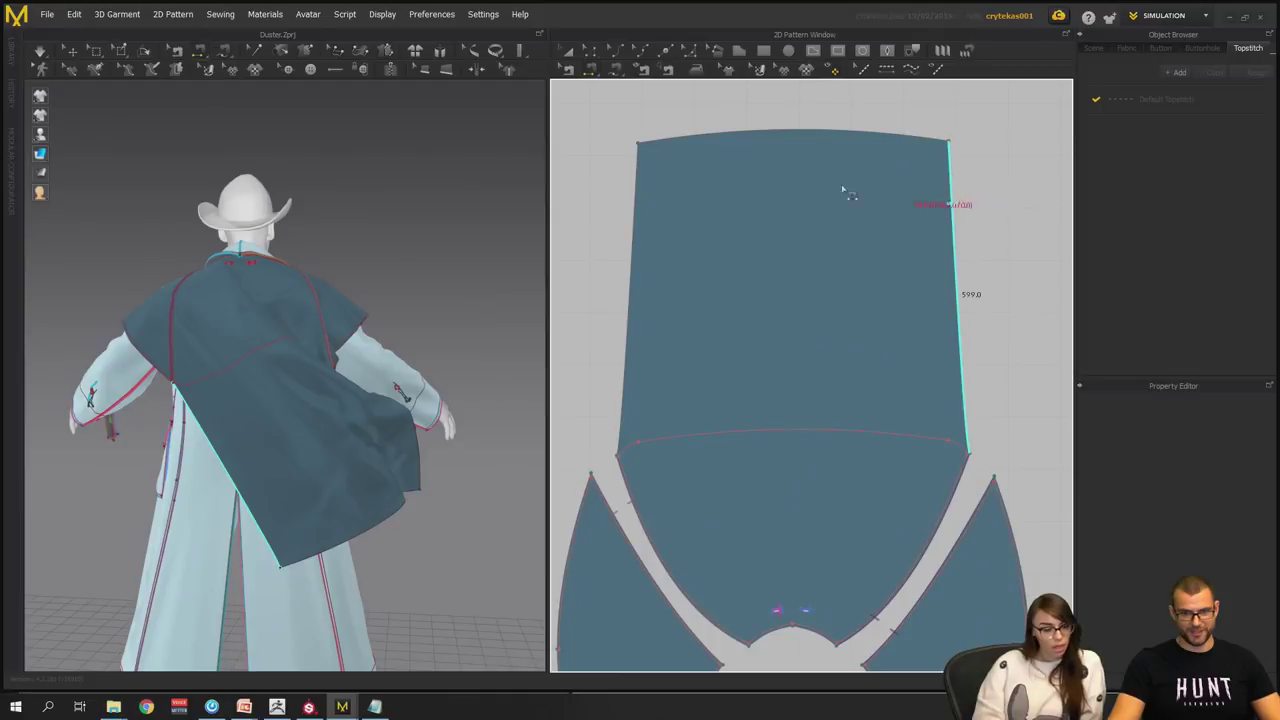
pyautogui.press('z')
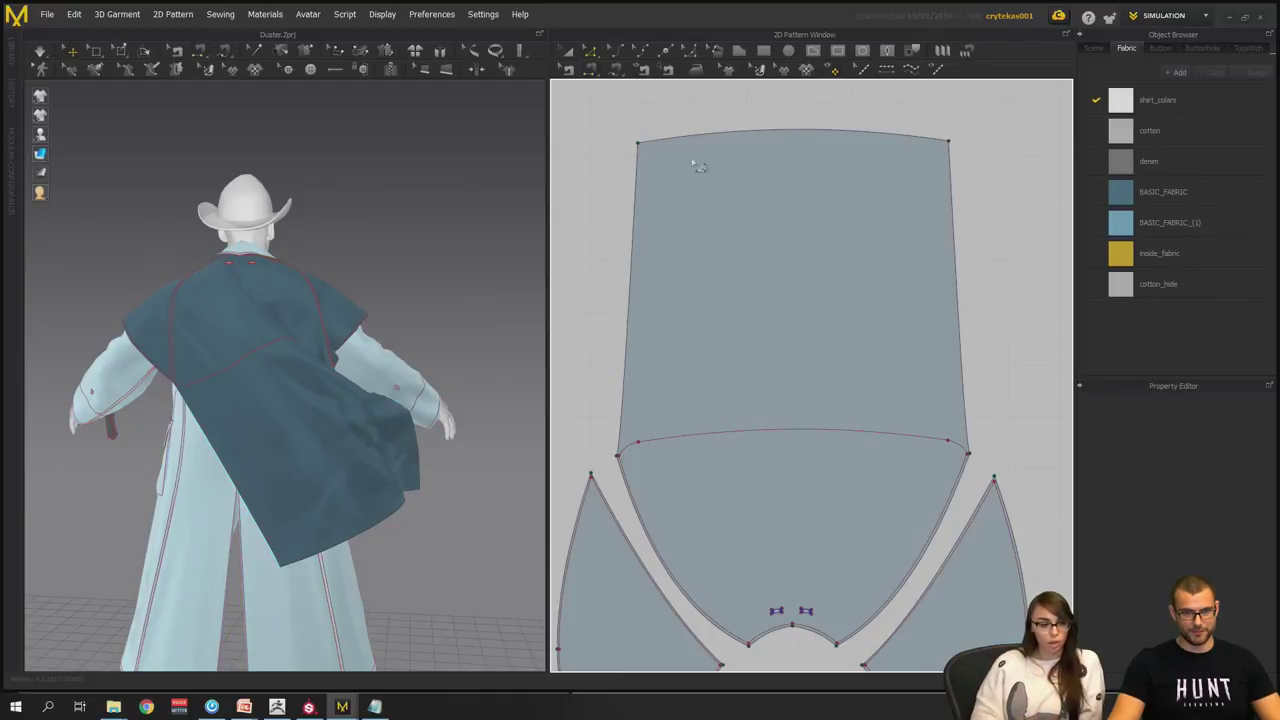
# - Run the simulation again and pull the middle of the cape's long back flap
pyautogui.moveTo(719, 161); pyautogui.dragTo(723, 247, button='middle')
pyautogui.scroll(-3, 724, 243)
pyautogui.scroll(-3, 270, 262)
pyautogui.moveTo(363, 263); pyautogui.dragTo(457, 251, button='right')
pyautogui.press('space')
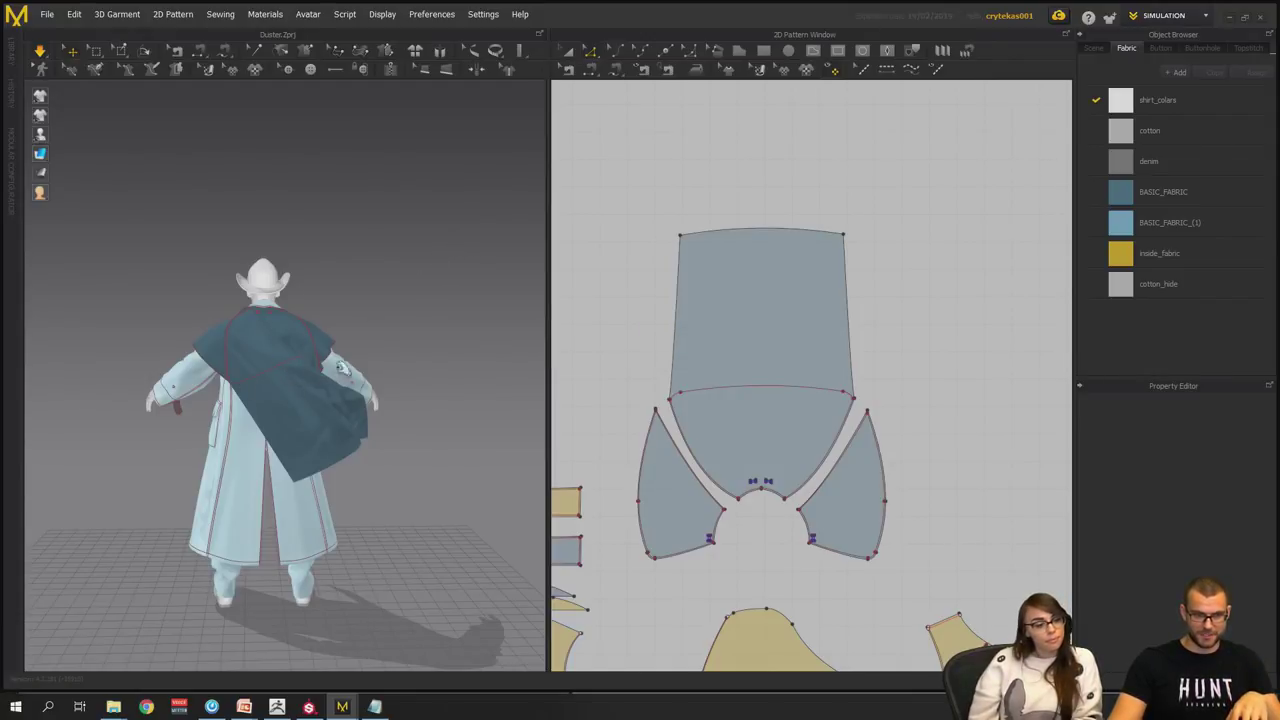
pyautogui.click(315, 397)
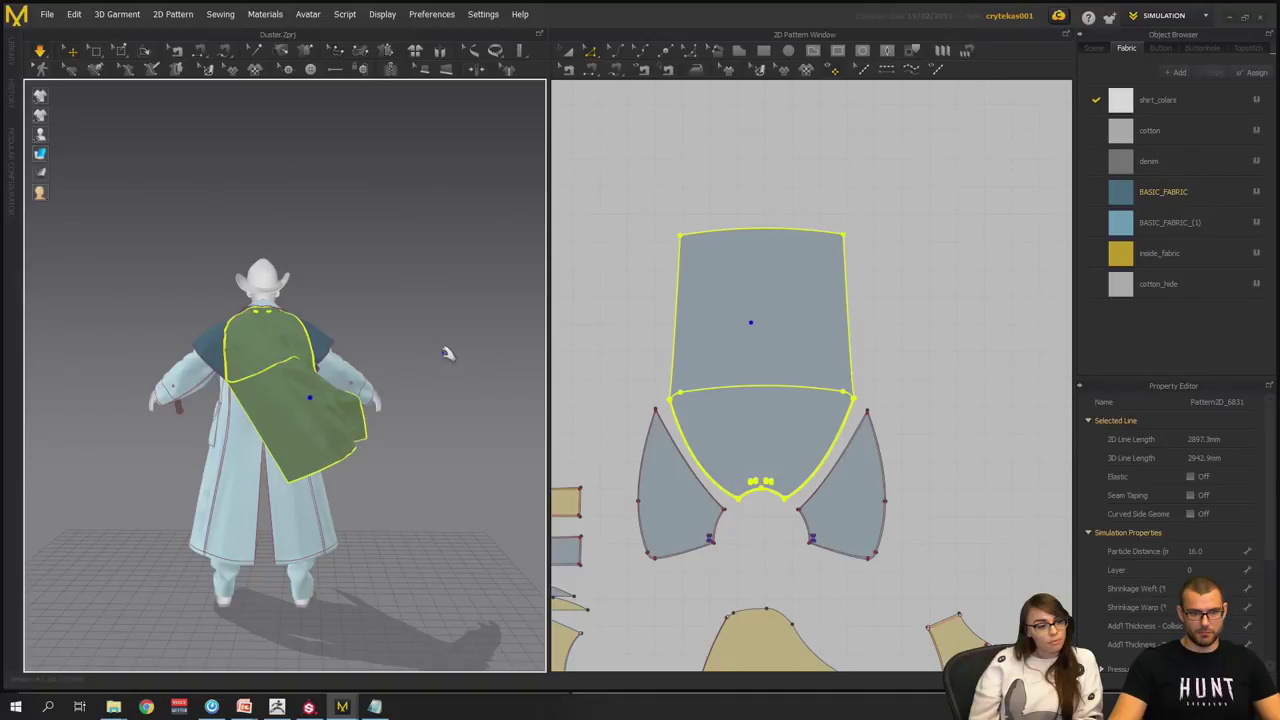
pyautogui.moveTo(449, 354); pyautogui.dragTo(330, 354, button='right')
# - Delete all avatars from the scene so only the garment remains
pyautogui.scroll(-5, 672, 342)
pyautogui.moveTo(708, 384); pyautogui.dragTo(740, 253, button='middle')
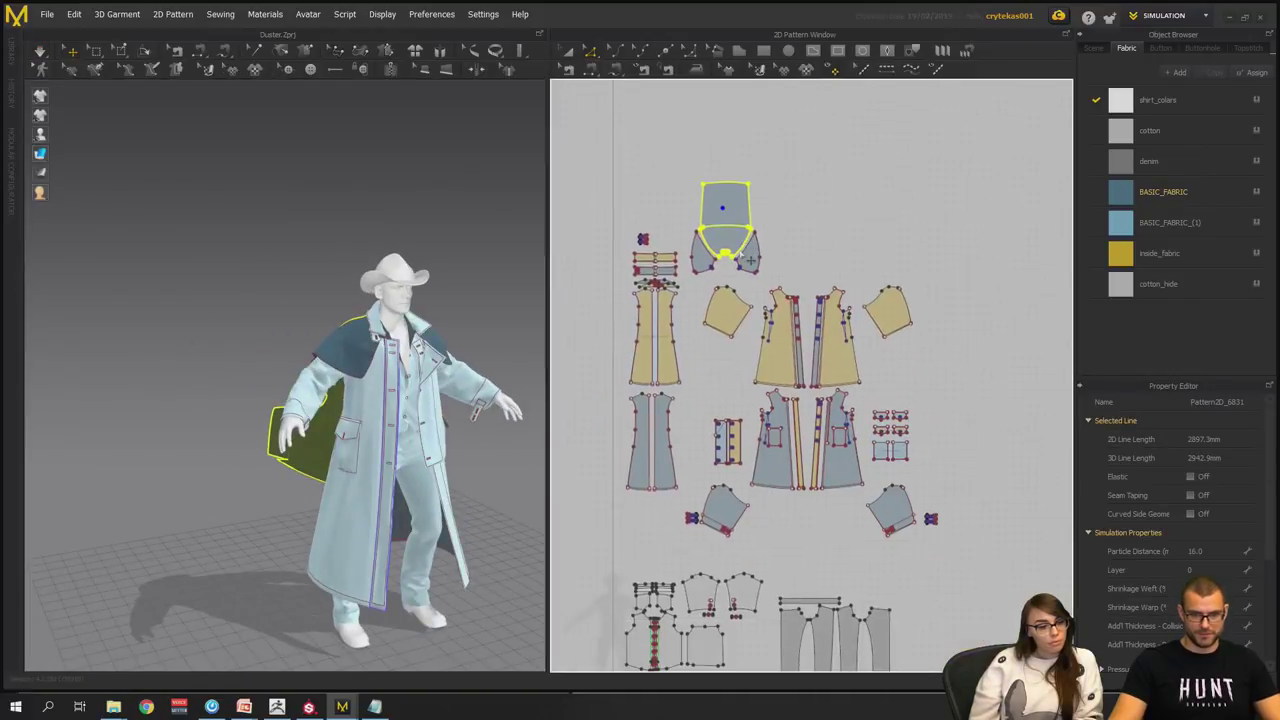
pyautogui.moveTo(441, 318); pyautogui.dragTo(399, 317, button='right')
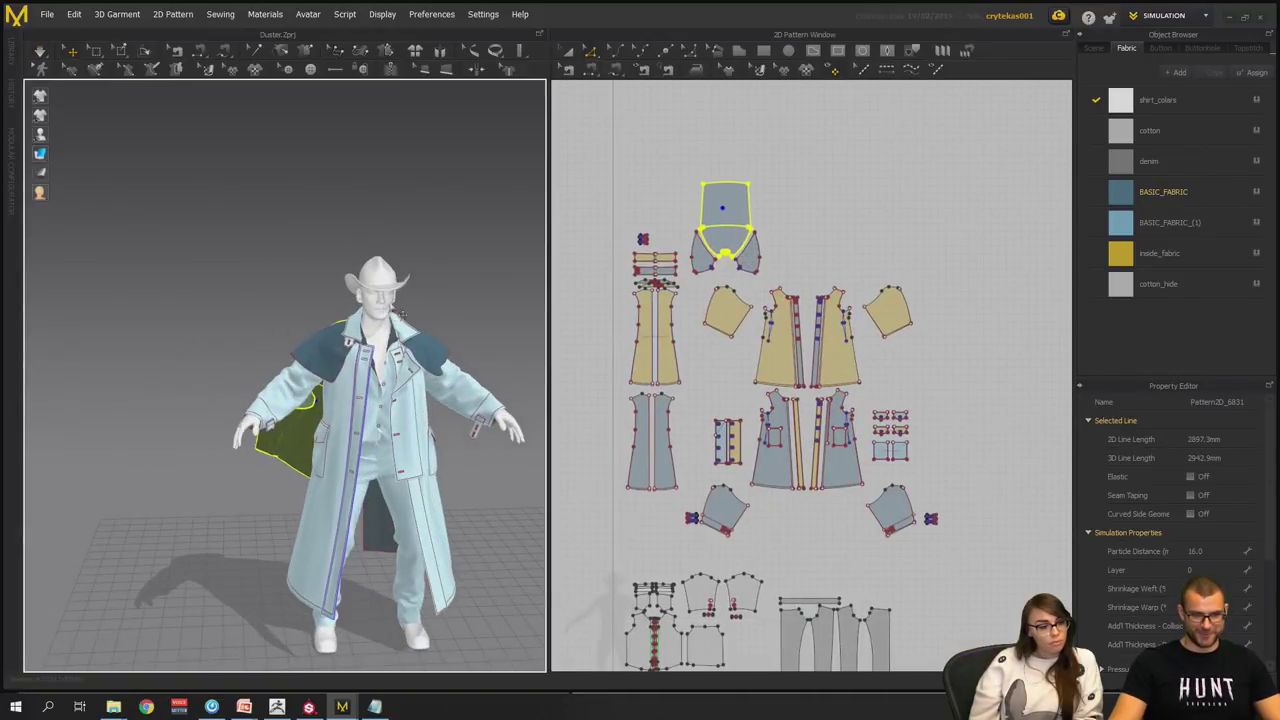
pyautogui.click(309, 14)
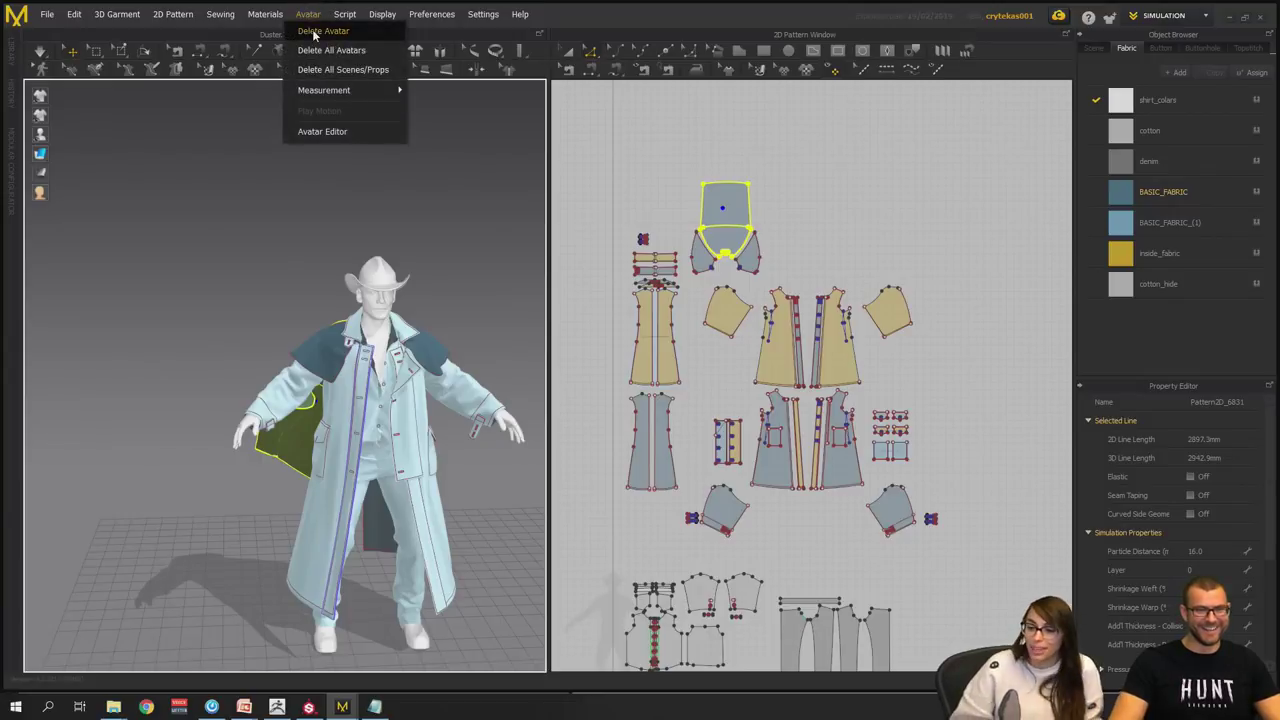
pyautogui.click(336, 58)
# - Delete the coat's collar and back panel patterns, the whole column beside the front pieces, from the 2D layout
pyautogui.click(782, 214)
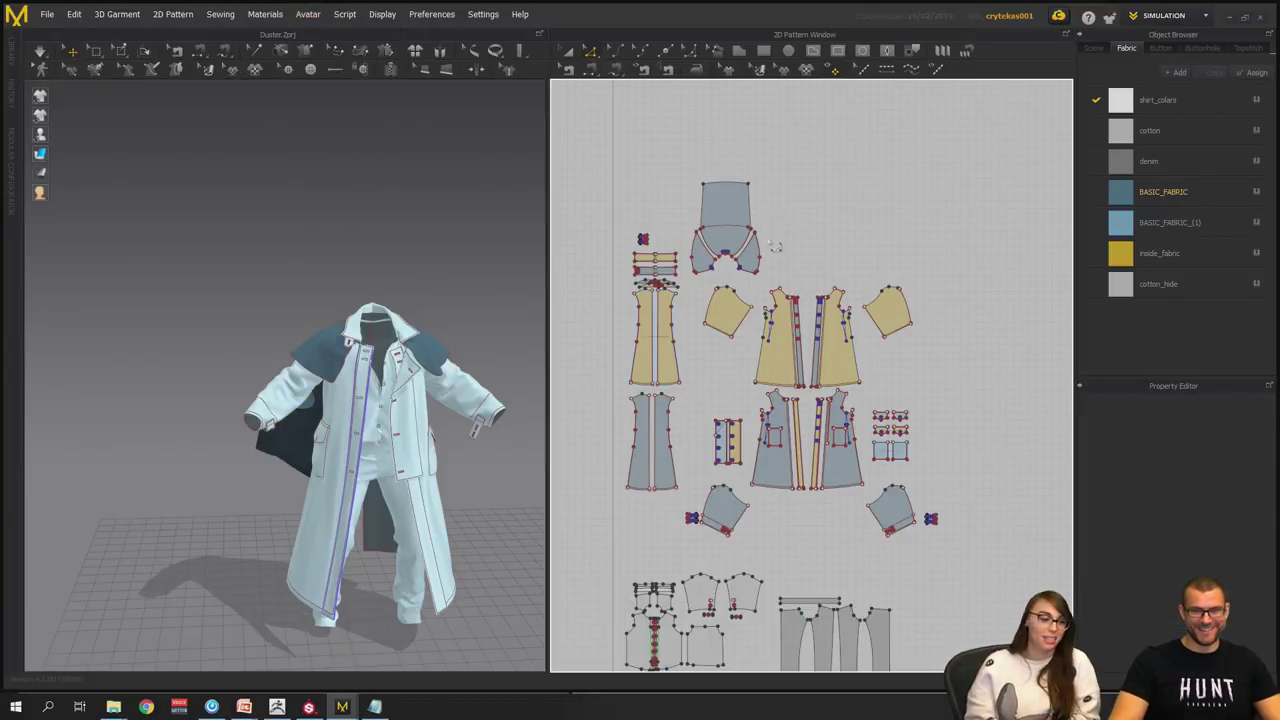
pyautogui.scroll(3, 734, 218)
pyautogui.moveTo(786, 283); pyautogui.dragTo(832, 322)
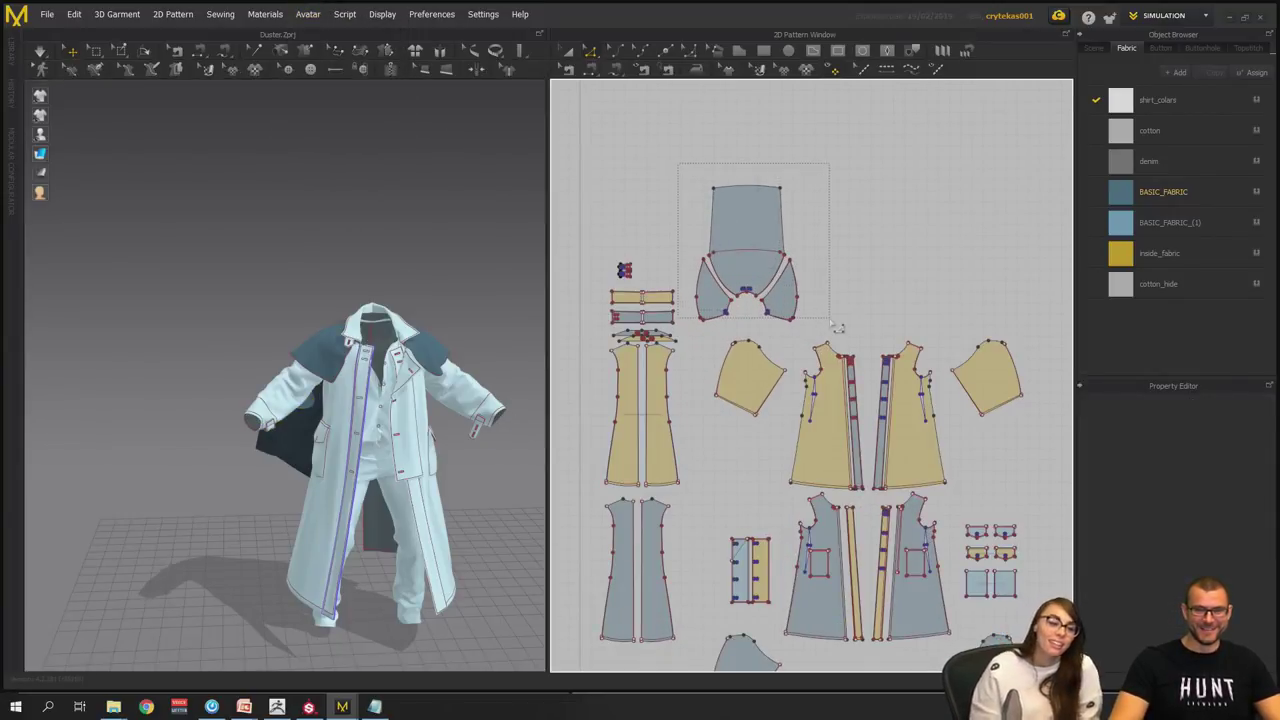
pyautogui.moveTo(843, 257); pyautogui.dragTo(847, 250)
pyautogui.scroll(-6, 850, 230)
pyautogui.moveTo(966, 531); pyautogui.dragTo(756, 176)
pyautogui.scroll(5, 762, 162)
pyautogui.scroll(-4, 797, 172)
pyautogui.moveTo(846, 224); pyautogui.dragTo(887, 278)
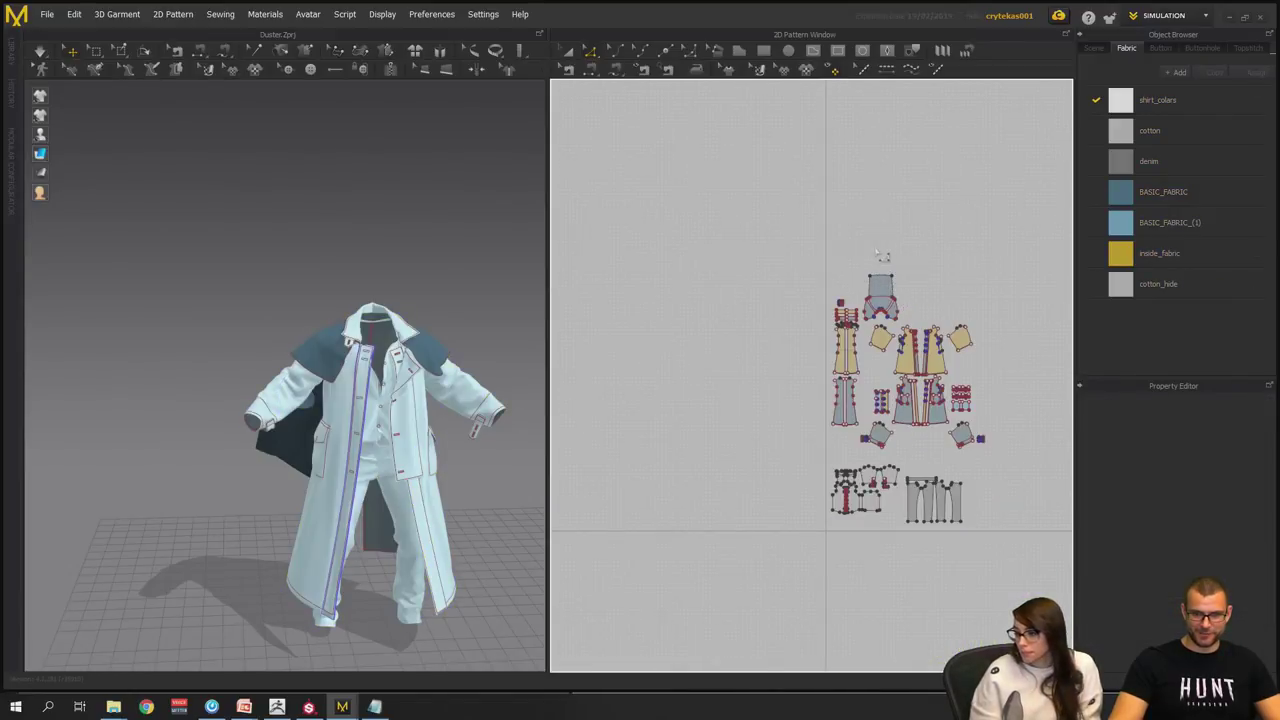
pyautogui.moveTo(869, 422); pyautogui.dragTo(862, 434)
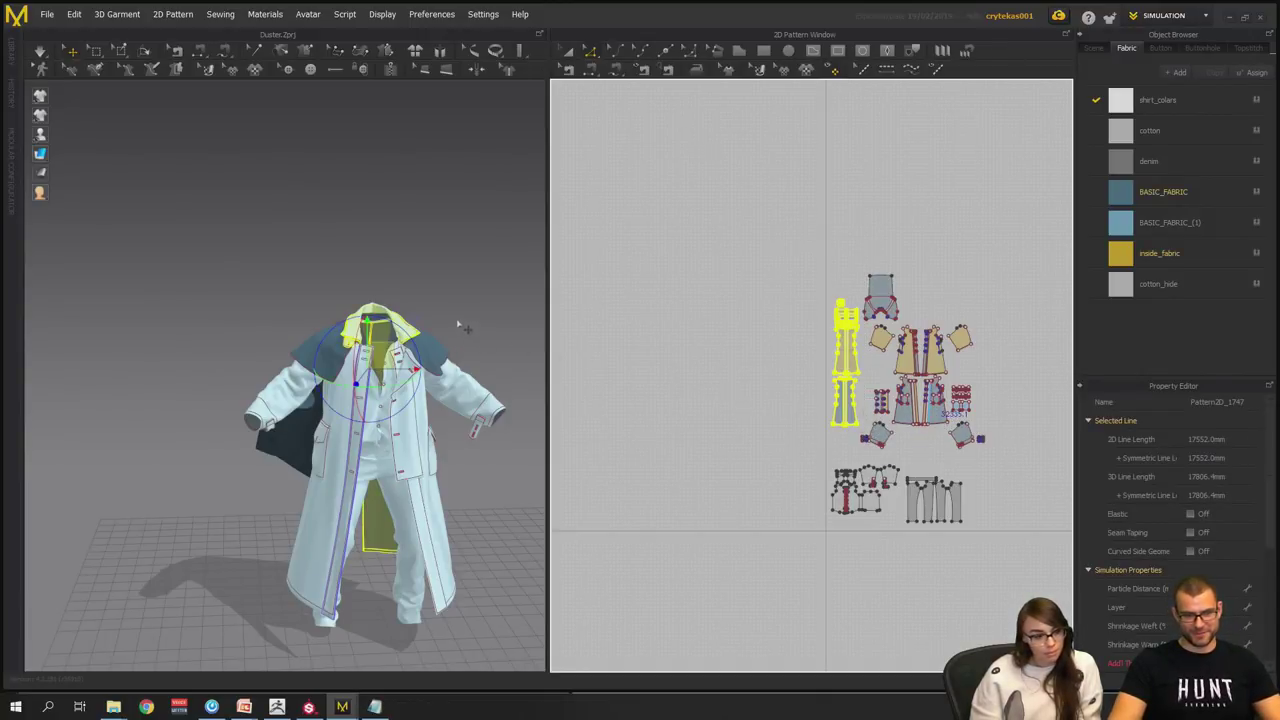
pyautogui.press('Delete')
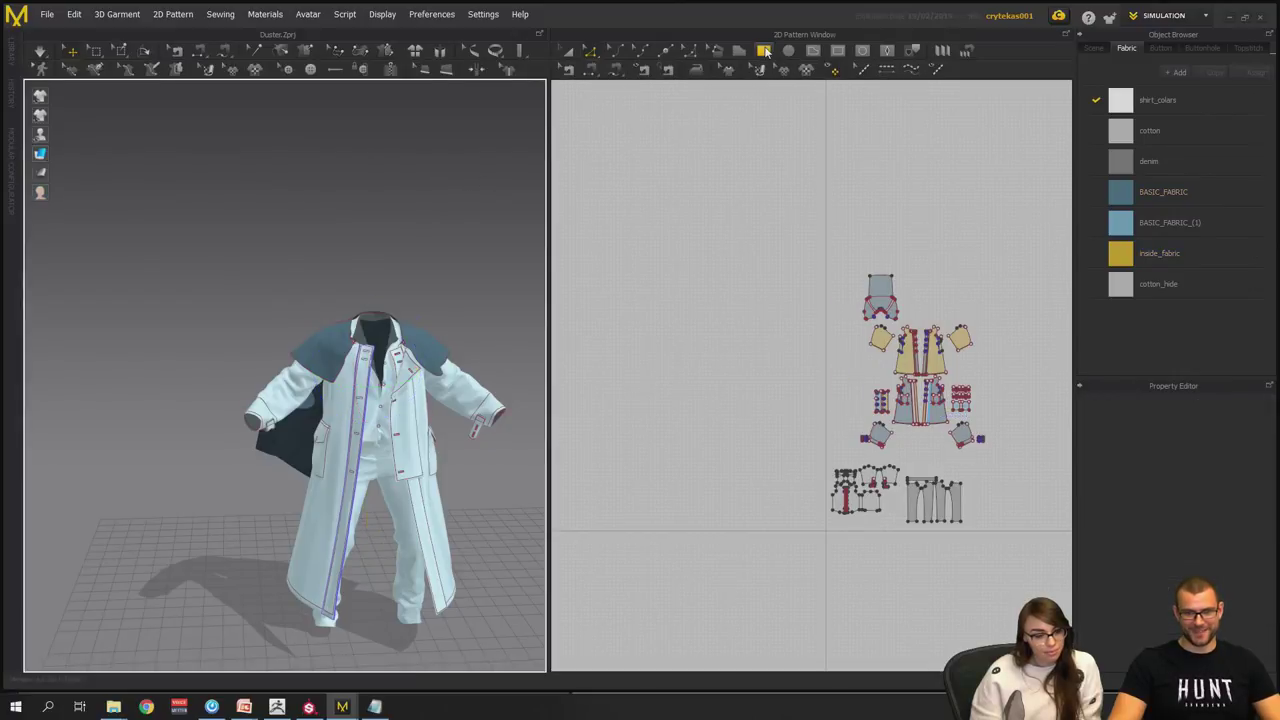
# - Draw a rectangular pattern above the cape pieces and shrink it to about 633 mm wide by moving its edges
pyautogui.click(764, 51)
pyautogui.moveTo(903, 167); pyautogui.dragTo(991, 227)
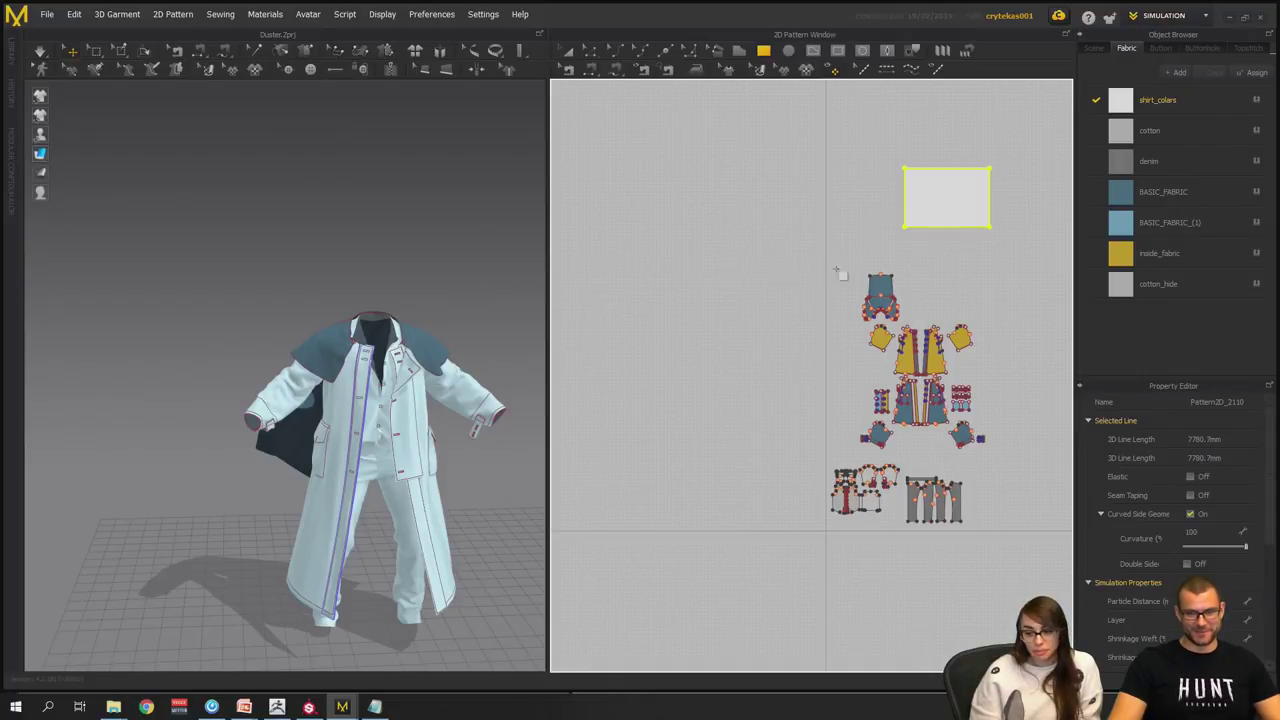
pyautogui.press('z')
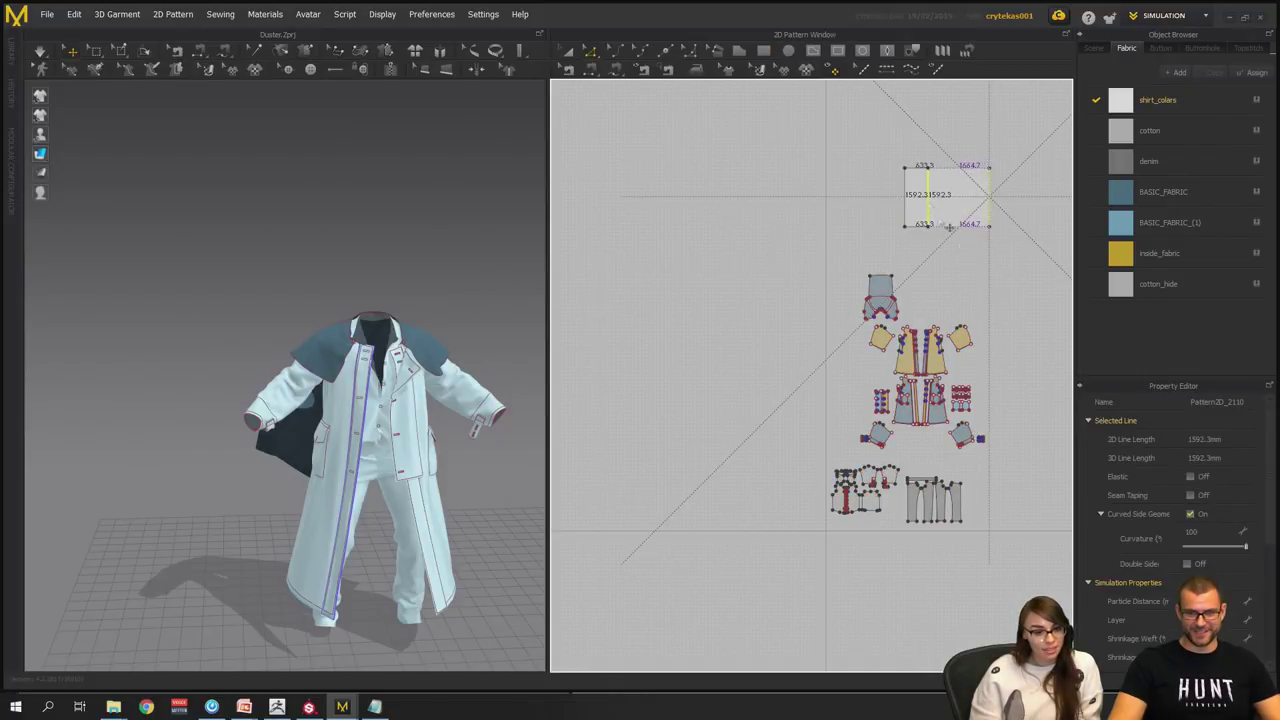
pyautogui.moveTo(939, 220)
pyautogui.mouseDown()
pyautogui.moveTo(918, 180)
pyautogui.moveTo(925, 214)
pyautogui.mouseUp()
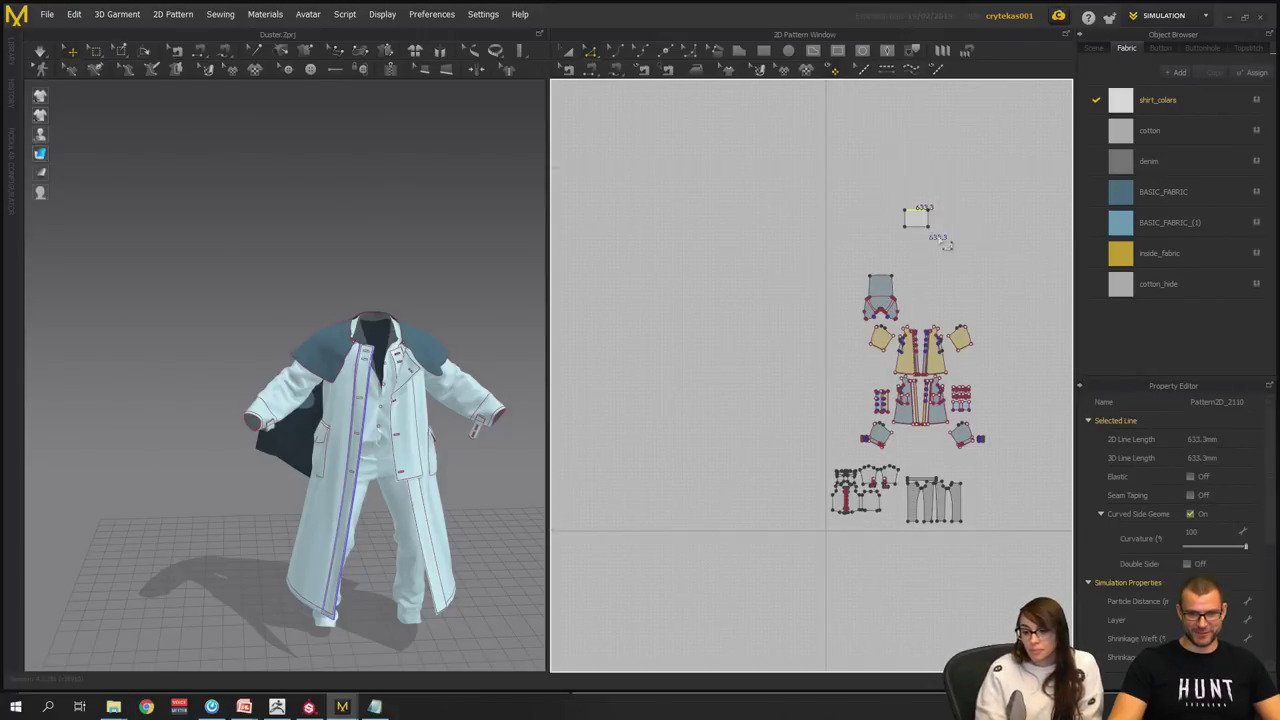
# - Select the new rectangular pattern and start the simulation
pyautogui.press('a')
pyautogui.click(918, 219)
pyautogui.moveTo(540, 254); pyautogui.dragTo(292, 273, button='right')
pyautogui.scroll(-3, 403, 260)
pyautogui.scroll(-3, 443, 259)
pyautogui.scroll(-2, 378, 271)
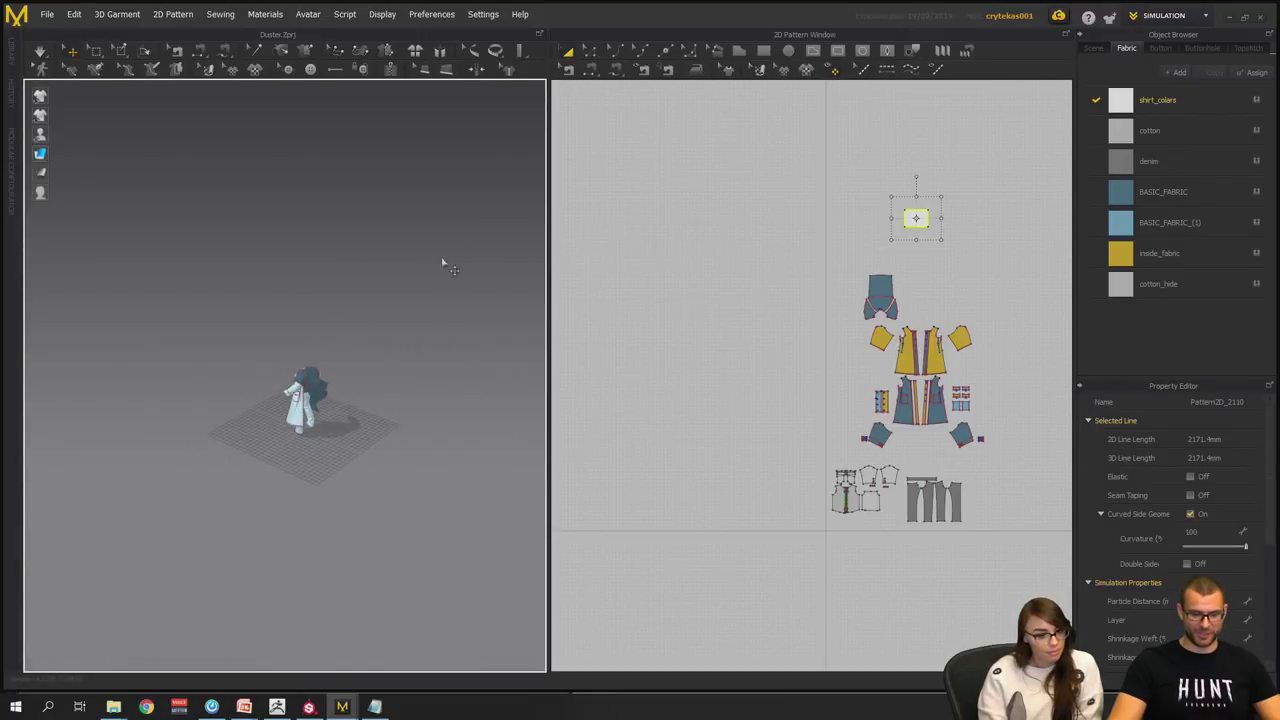
pyautogui.press('space')
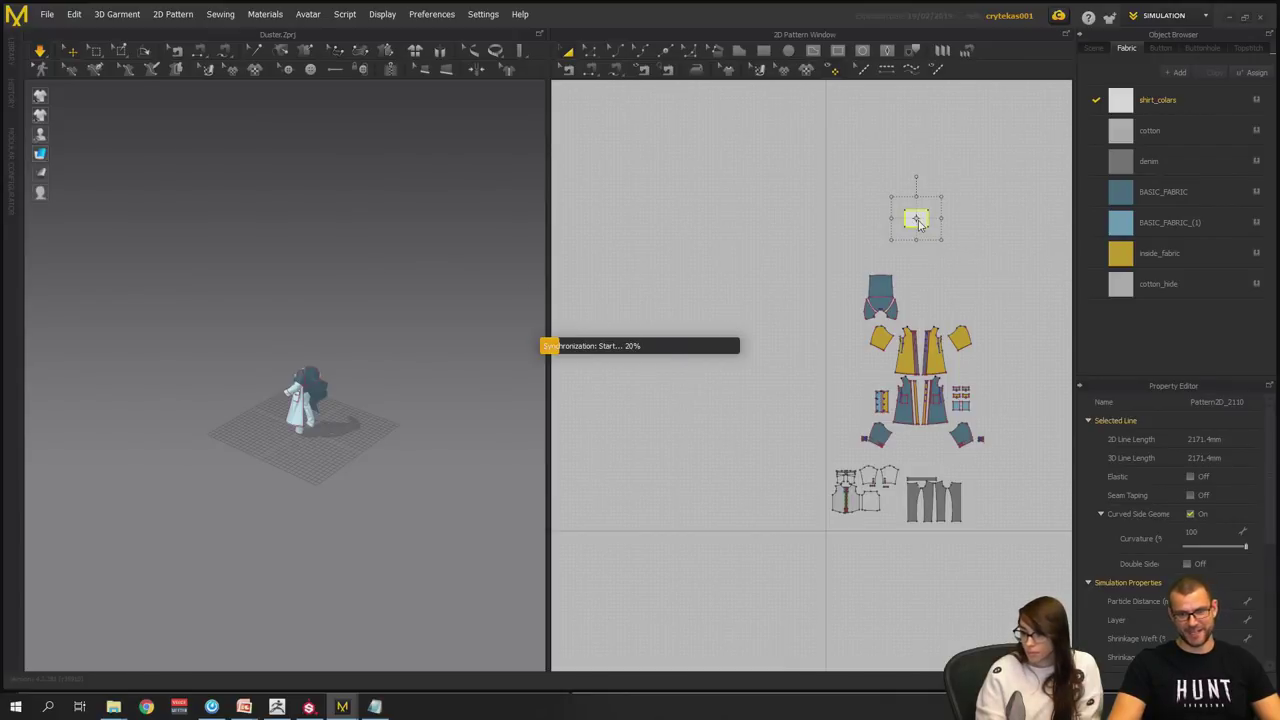
# - Examine how the small rectangular cloth behaves beside the coat in the 3D scene during simulation
pyautogui.moveTo(465, 281); pyautogui.dragTo(322, 297, button='right')
pyautogui.scroll(-2, 316, 309)
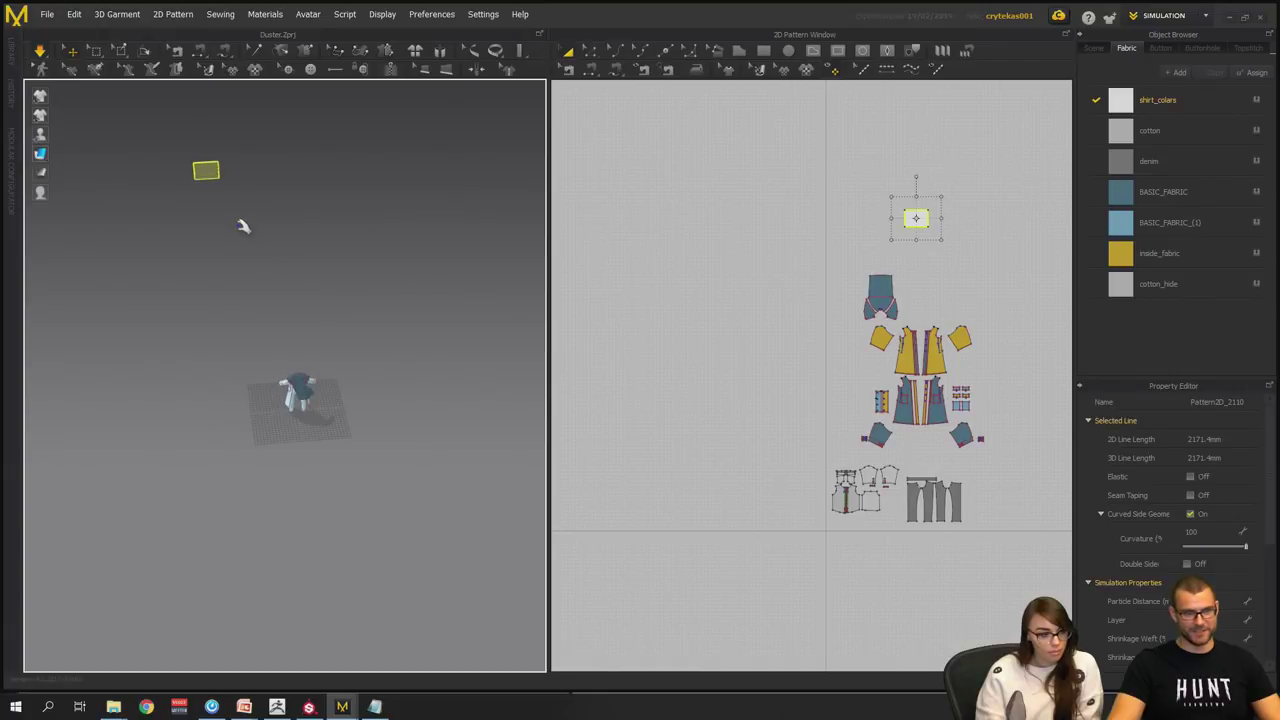
pyautogui.moveTo(254, 249); pyautogui.dragTo(448, 257, button='right')
pyautogui.moveTo(427, 301)
pyautogui.mouseDown(button='right')
pyautogui.moveTo(463, 280)
pyautogui.moveTo(391, 286)
pyautogui.moveTo(409, 283)
pyautogui.mouseUp(button='right')
pyautogui.scroll(2, 438, 305)
pyautogui.scroll(2, 431, 286)
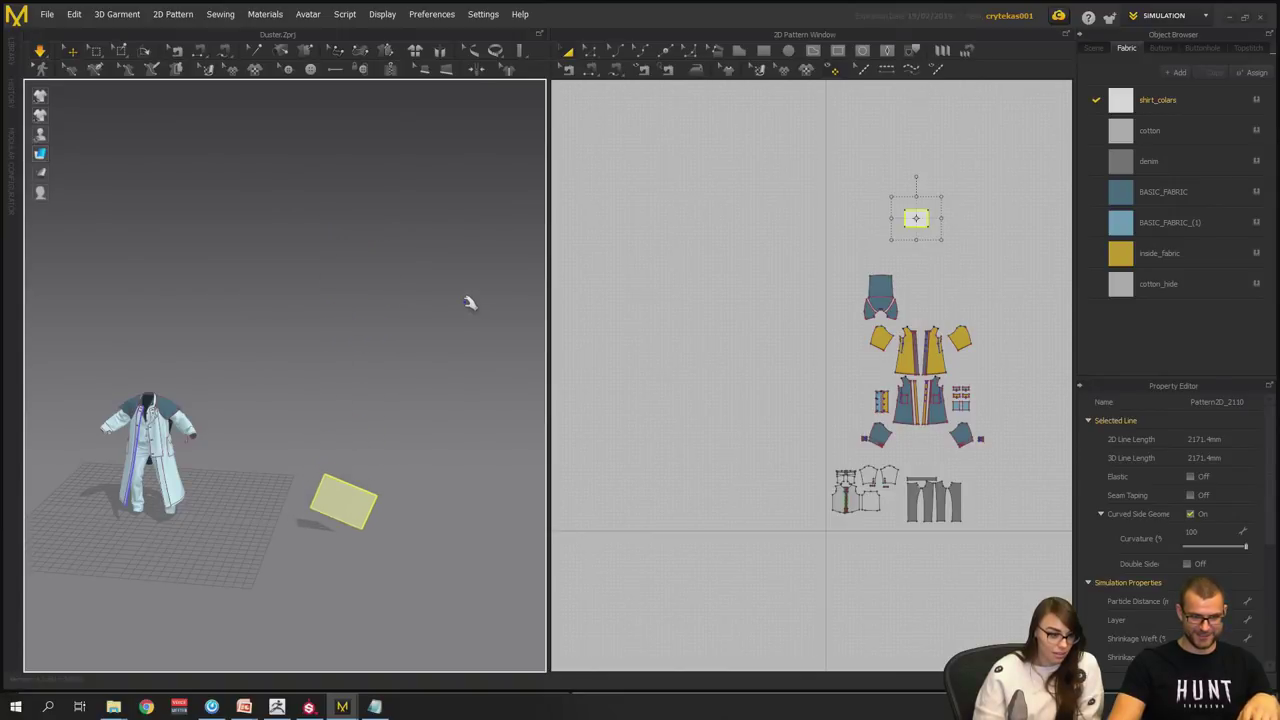
pyautogui.scroll(2, 469, 310)
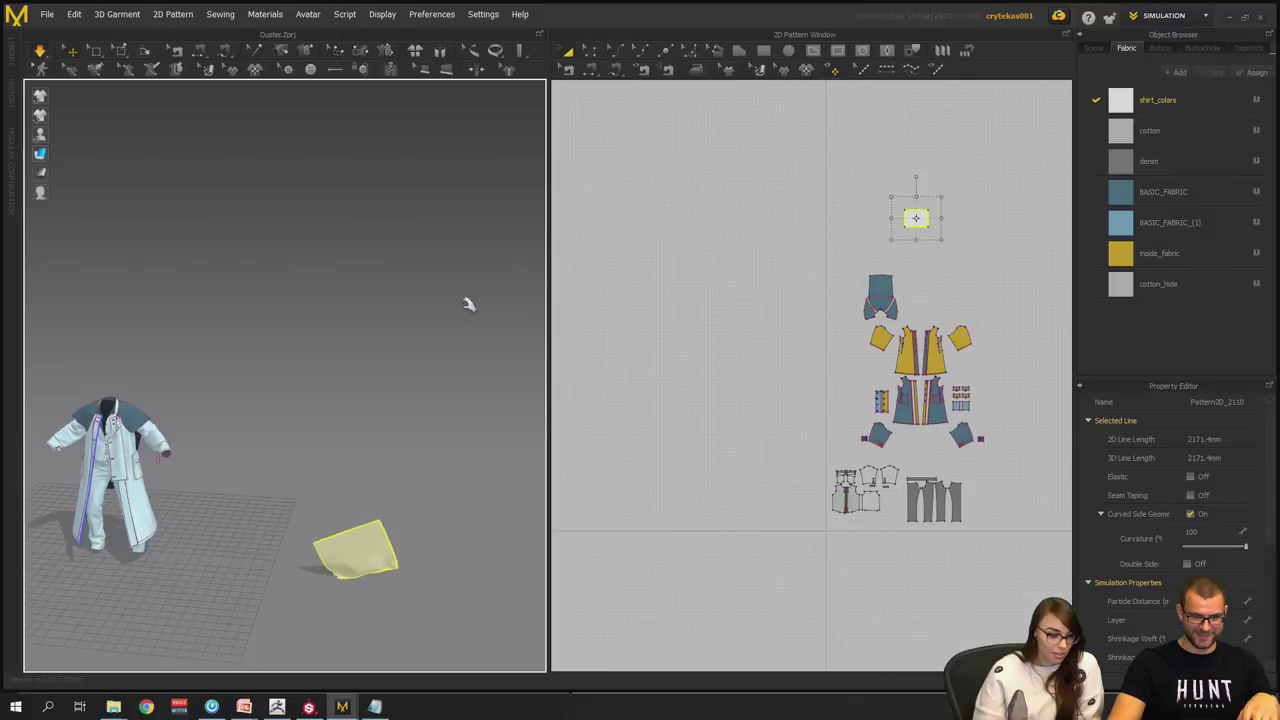
pyautogui.moveTo(460, 306); pyautogui.dragTo(420, 303, button='right')
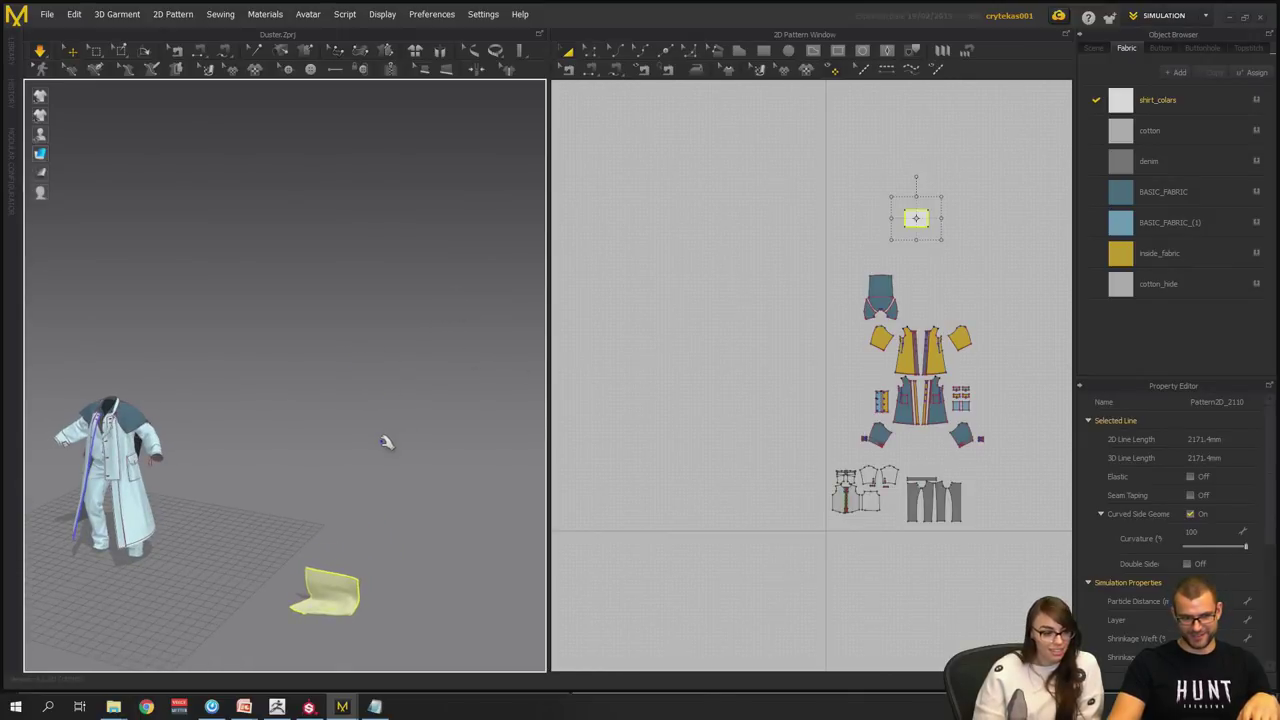
pyautogui.moveTo(386, 440); pyautogui.dragTo(380, 314, button='middle')
pyautogui.scroll(2, 388, 334)
pyautogui.moveTo(397, 349); pyautogui.dragTo(371, 454, button='right')
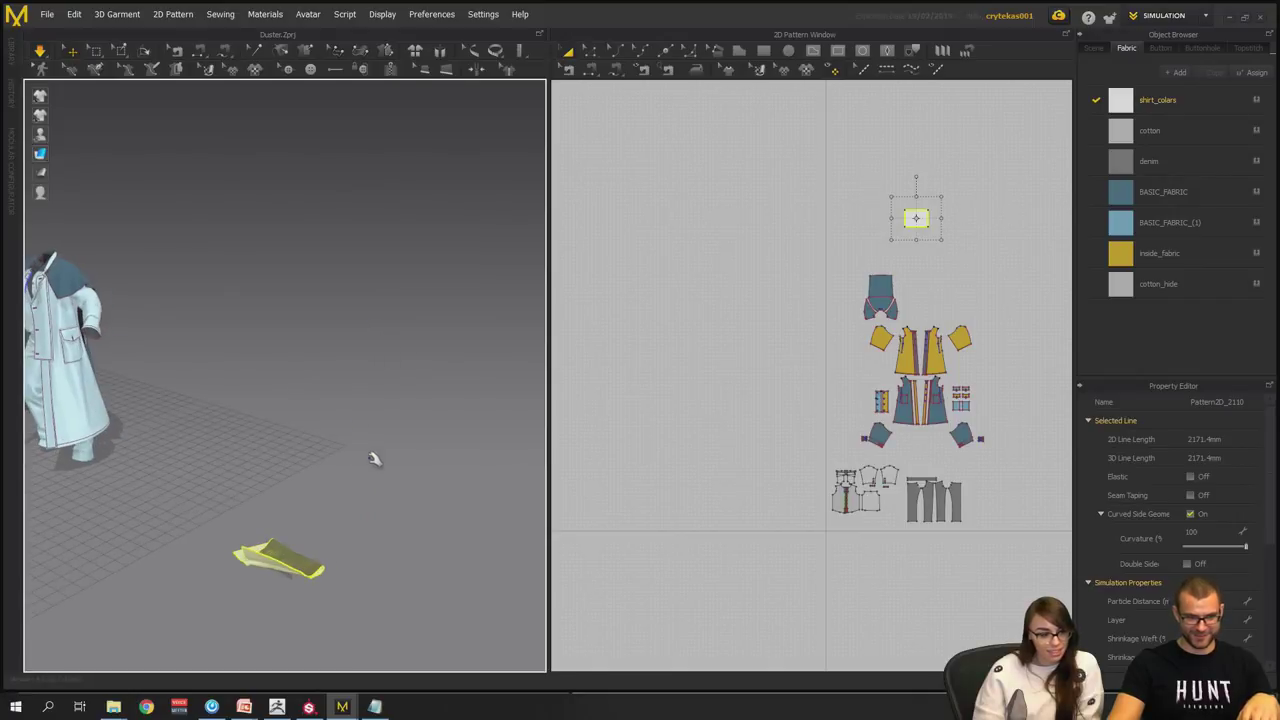
# - Pull the simulated rectangular cloth up off the floor and away from the coat, then let go of it
pyautogui.click(334, 591)
pyautogui.moveTo(310, 583); pyautogui.dragTo(368, 460)
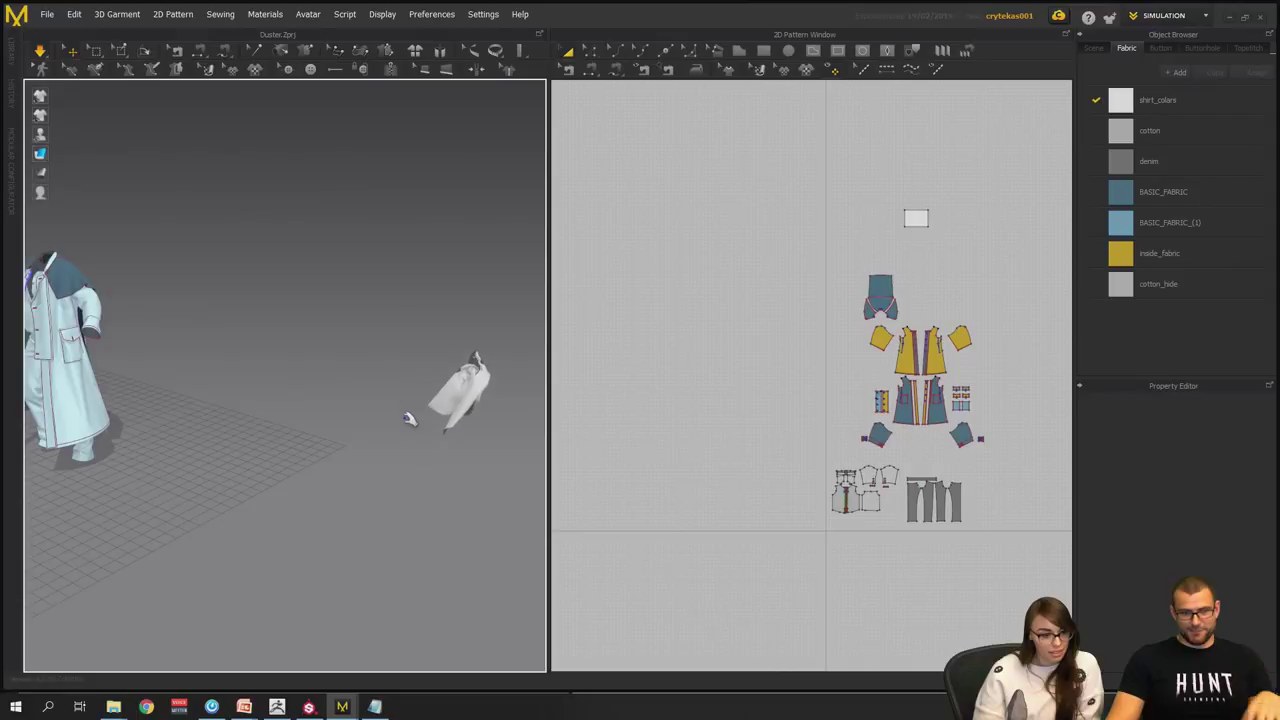
pyautogui.moveTo(409, 420); pyautogui.dragTo(489, 401, button='right')
pyautogui.click(455, 240)
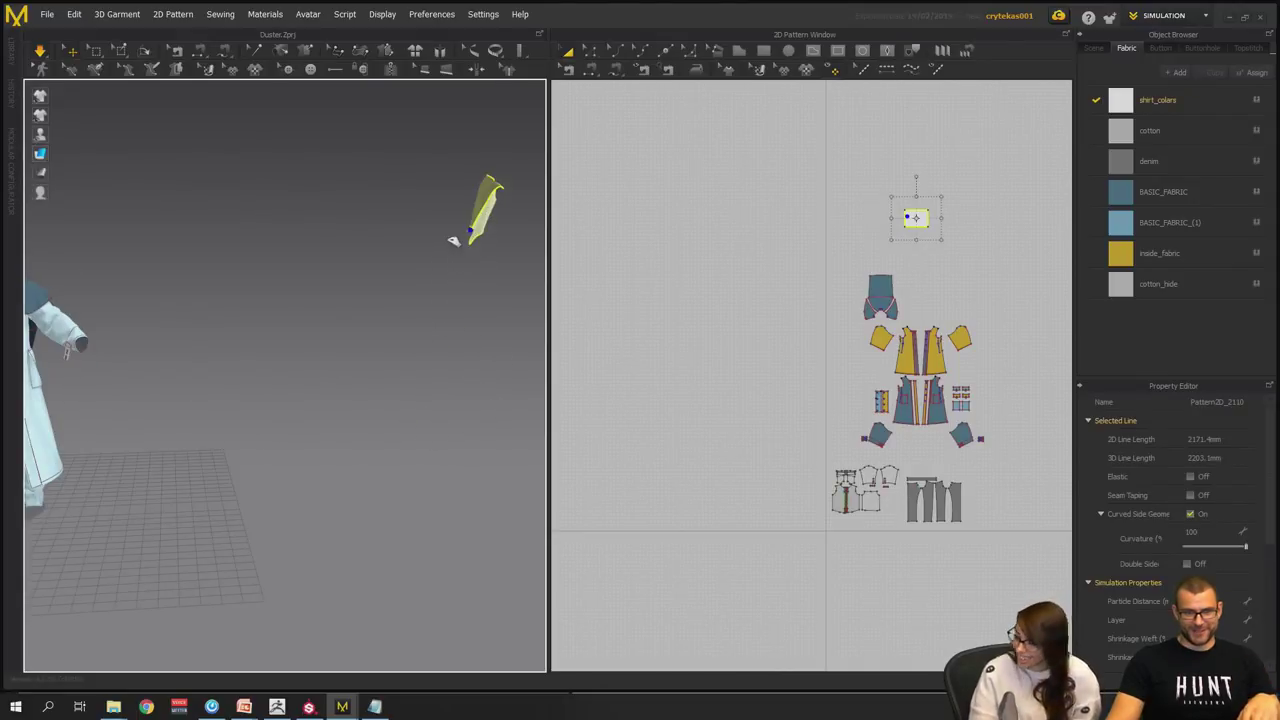
pyautogui.click(392, 381)
# - Stop the simulation and examine the cape and sleeves from behind, up close and from a distance
pyautogui.moveTo(358, 368); pyautogui.dragTo(486, 353, button='middle')
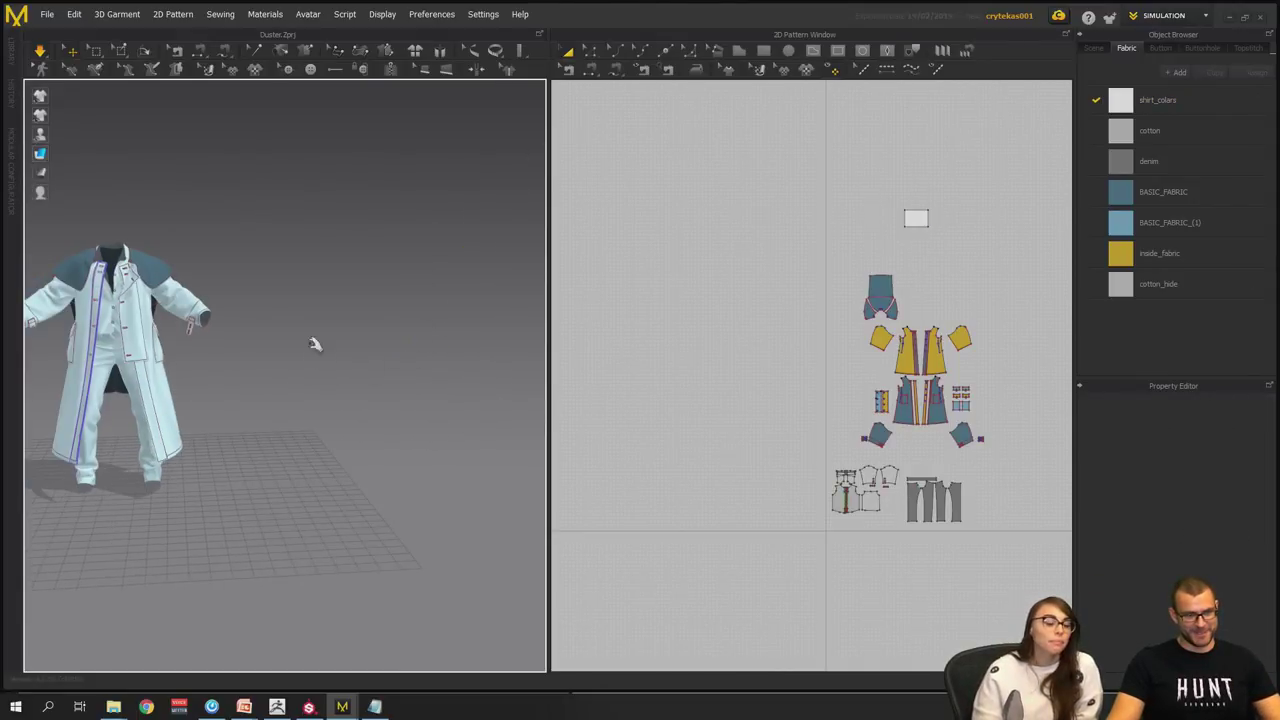
pyautogui.moveTo(315, 285); pyautogui.dragTo(431, 296, button='middle')
pyautogui.scroll(3, 406, 288)
pyautogui.moveTo(379, 278); pyautogui.dragTo(226, 280, button='right')
pyautogui.moveTo(460, 270); pyautogui.dragTo(332, 278, button='right')
pyautogui.moveTo(470, 264); pyautogui.dragTo(118, 293, button='middle')
pyautogui.scroll(2, 449, 297)
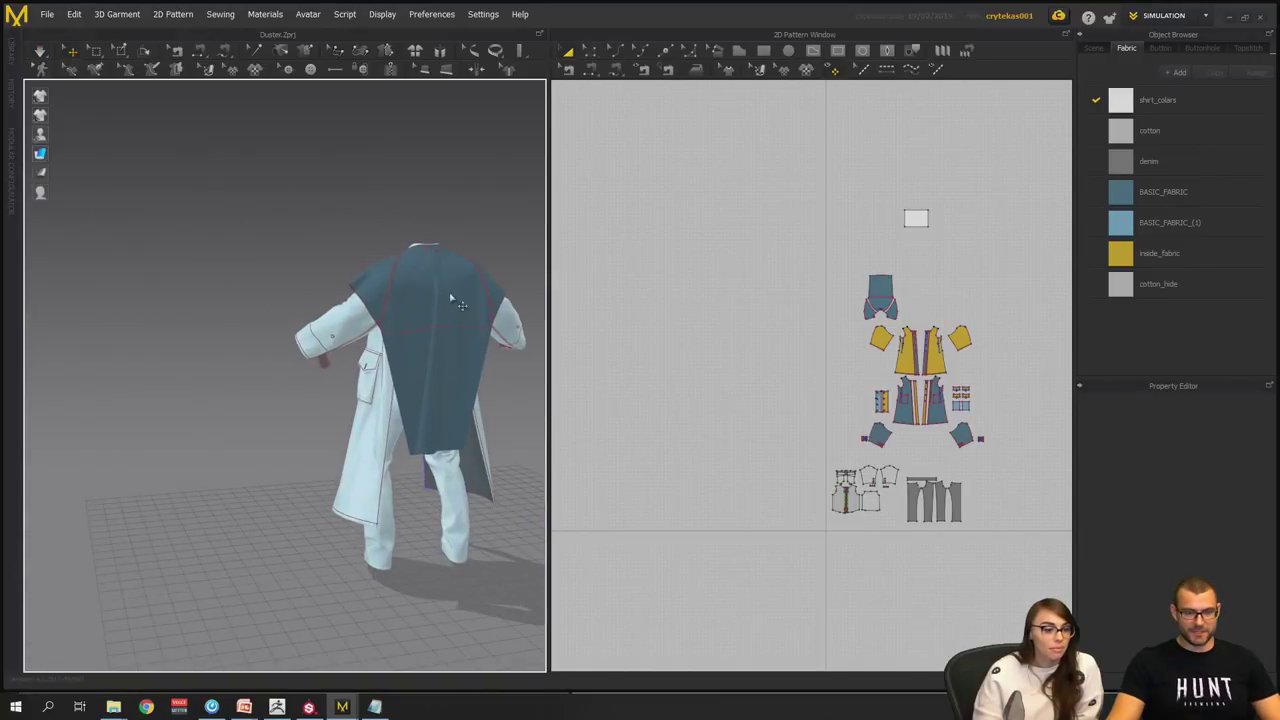
pyautogui.moveTo(492, 276); pyautogui.dragTo(311, 280, button='middle')
pyautogui.scroll(3, 387, 272)
pyautogui.scroll(3, 185, 290)
pyautogui.moveTo(185, 290); pyautogui.dragTo(391, 274, button='middle')
pyautogui.moveTo(391, 274); pyautogui.dragTo(266, 303, button='right')
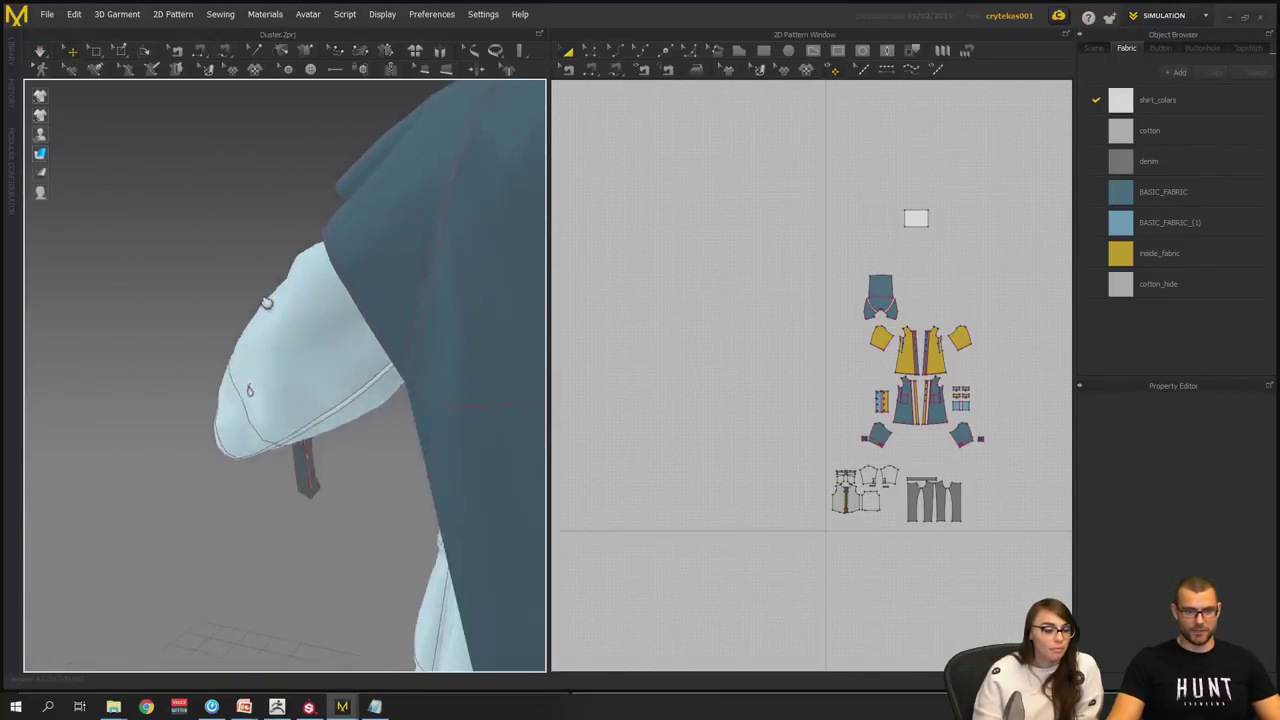
pyautogui.scroll(-4, 290, 298)
pyautogui.moveTo(480, 305)
pyautogui.mouseDown(button='right')
pyautogui.moveTo(452, 306)
pyautogui.moveTo(480, 306)
pyautogui.mouseUp(button='right')
pyautogui.scroll(2, 457, 268)
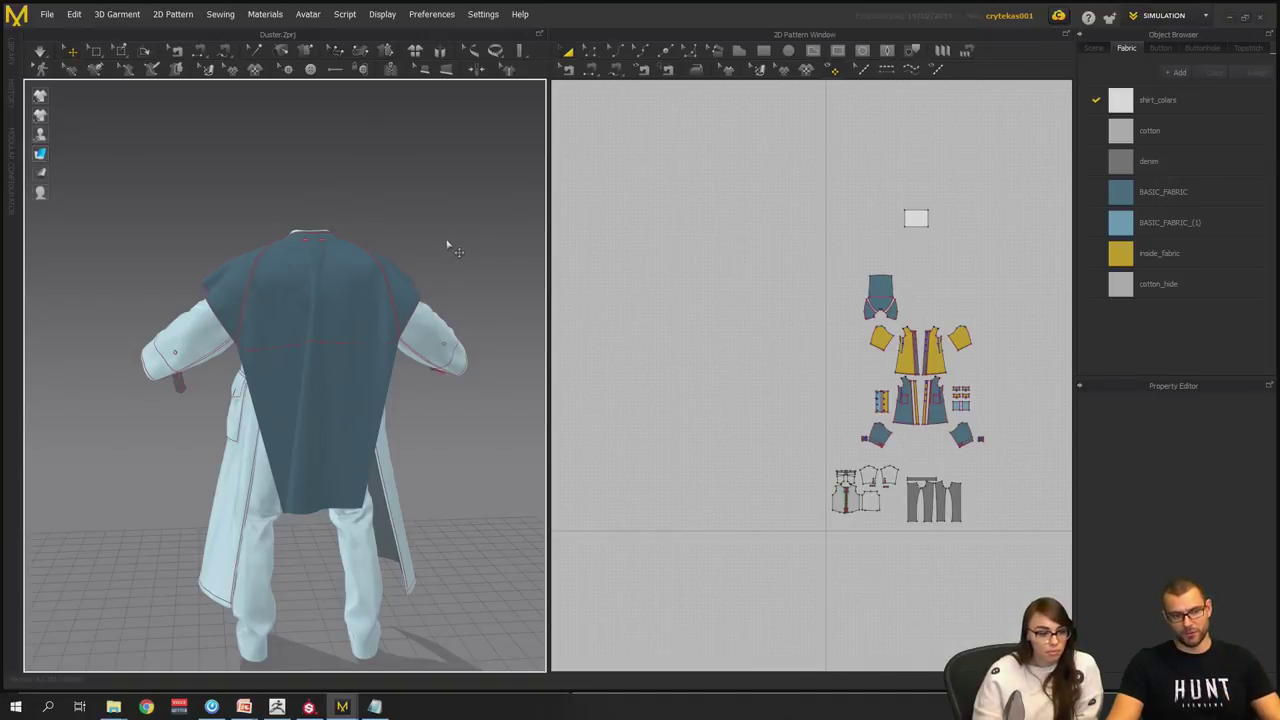
pyautogui.moveTo(443, 240); pyautogui.dragTo(374, 263, button='right')
# - Select the cape's back piece and set the physical property preset of its BASIC_FABRIC material to Nylon_Matte
pyautogui.click(374, 263)
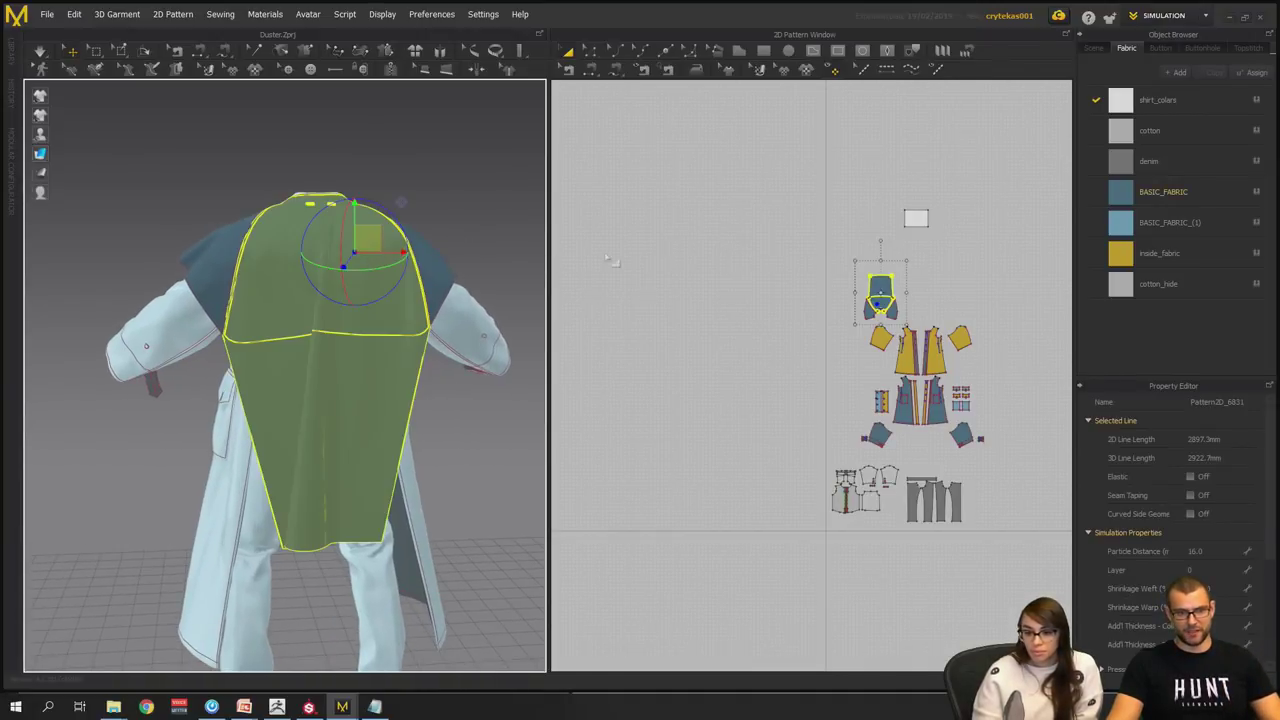
pyautogui.click(773, 228)
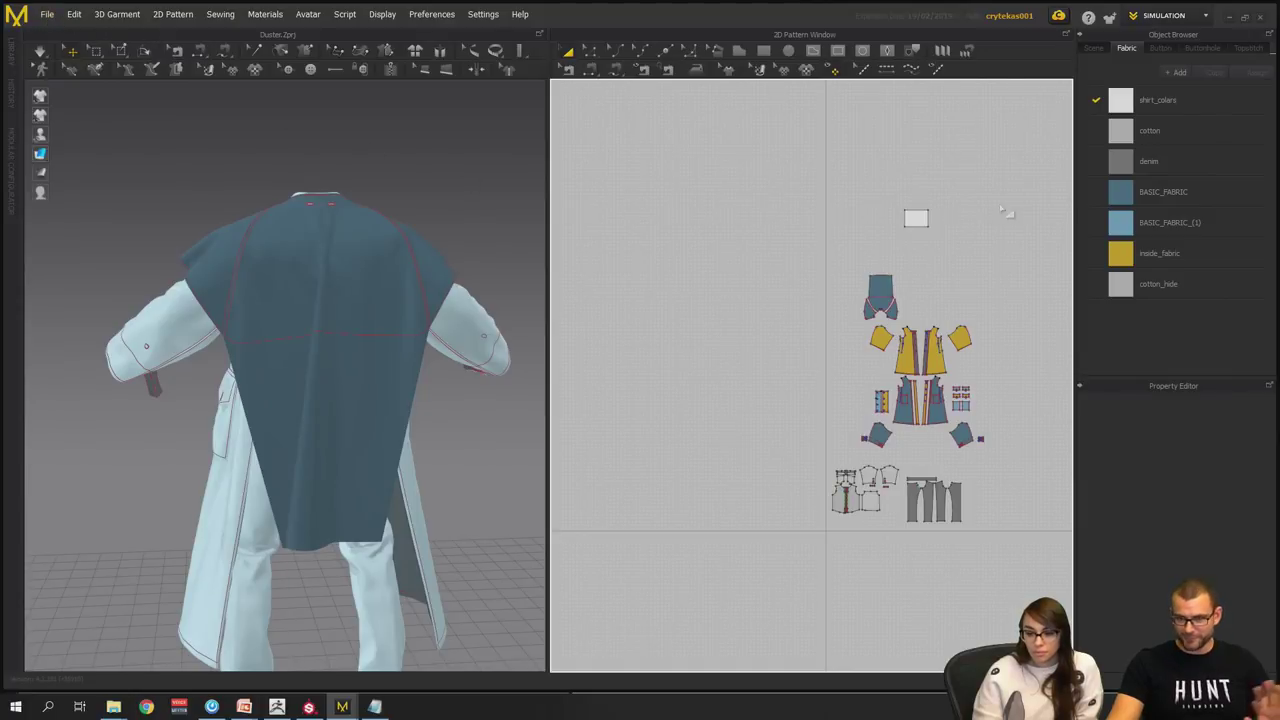
pyautogui.scroll(6, 885, 280)
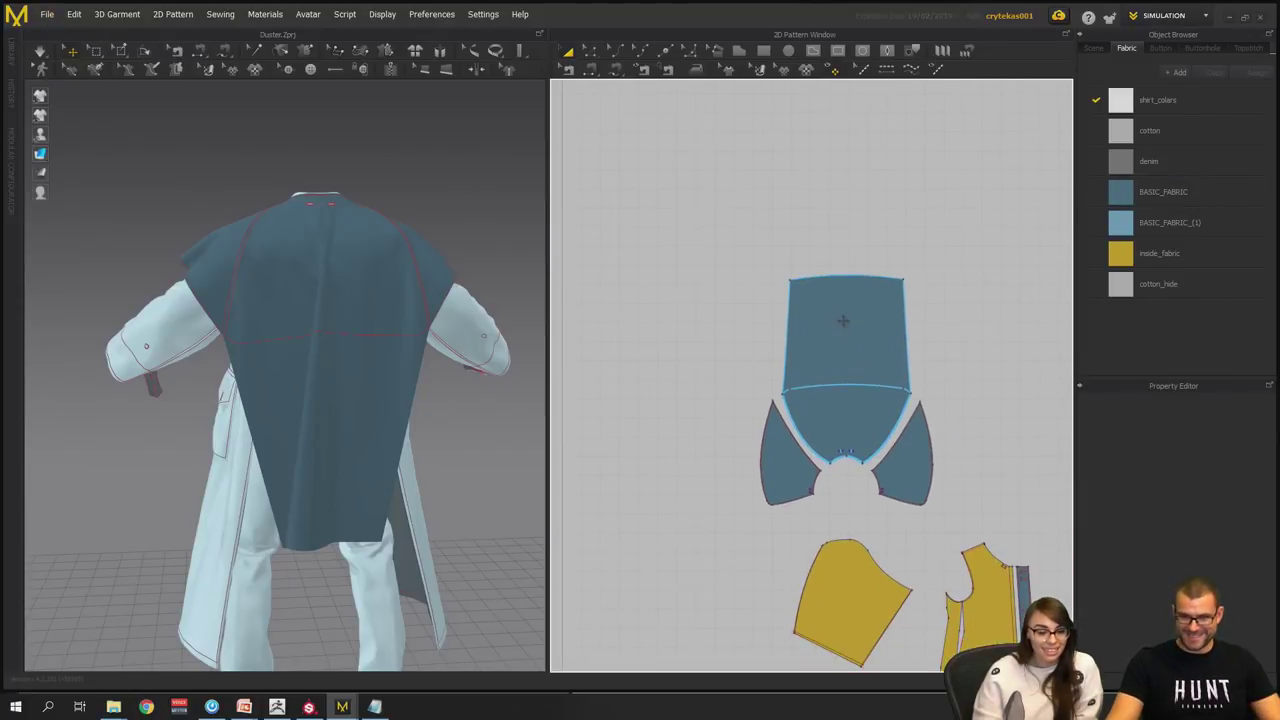
pyautogui.click(843, 320)
pyautogui.scroll(-3, 1213, 519)
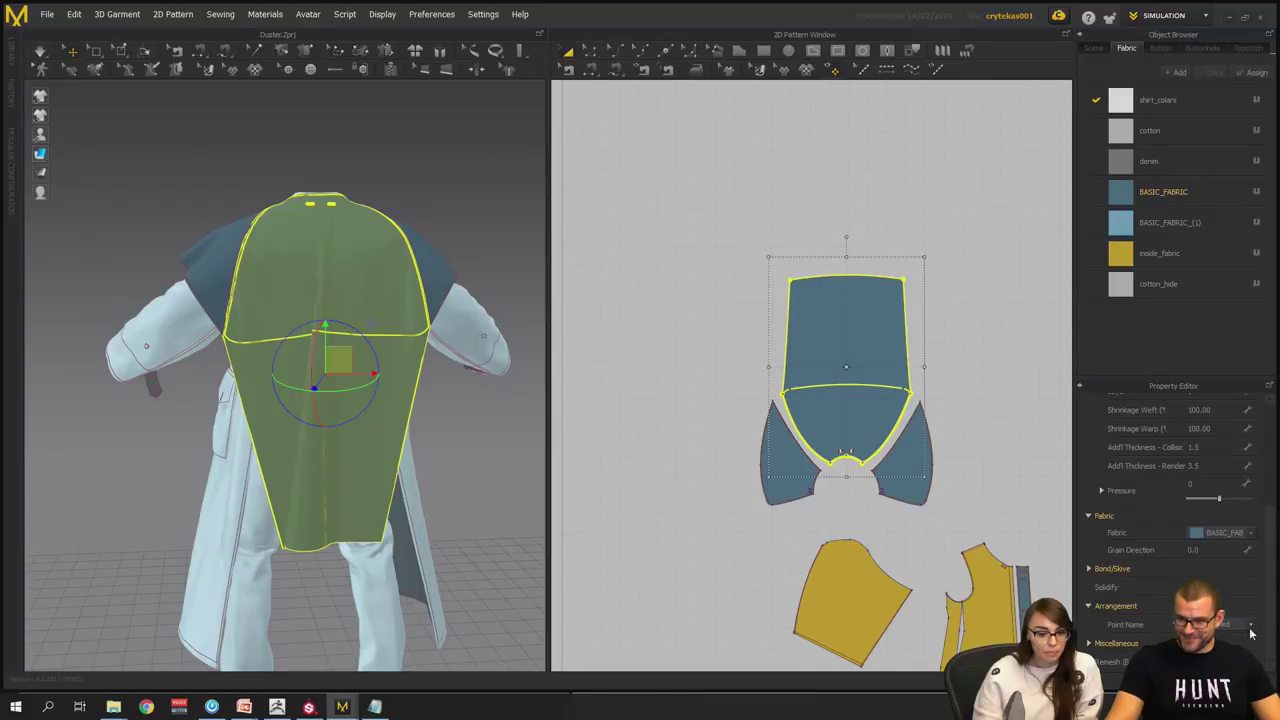
pyautogui.click(1163, 191)
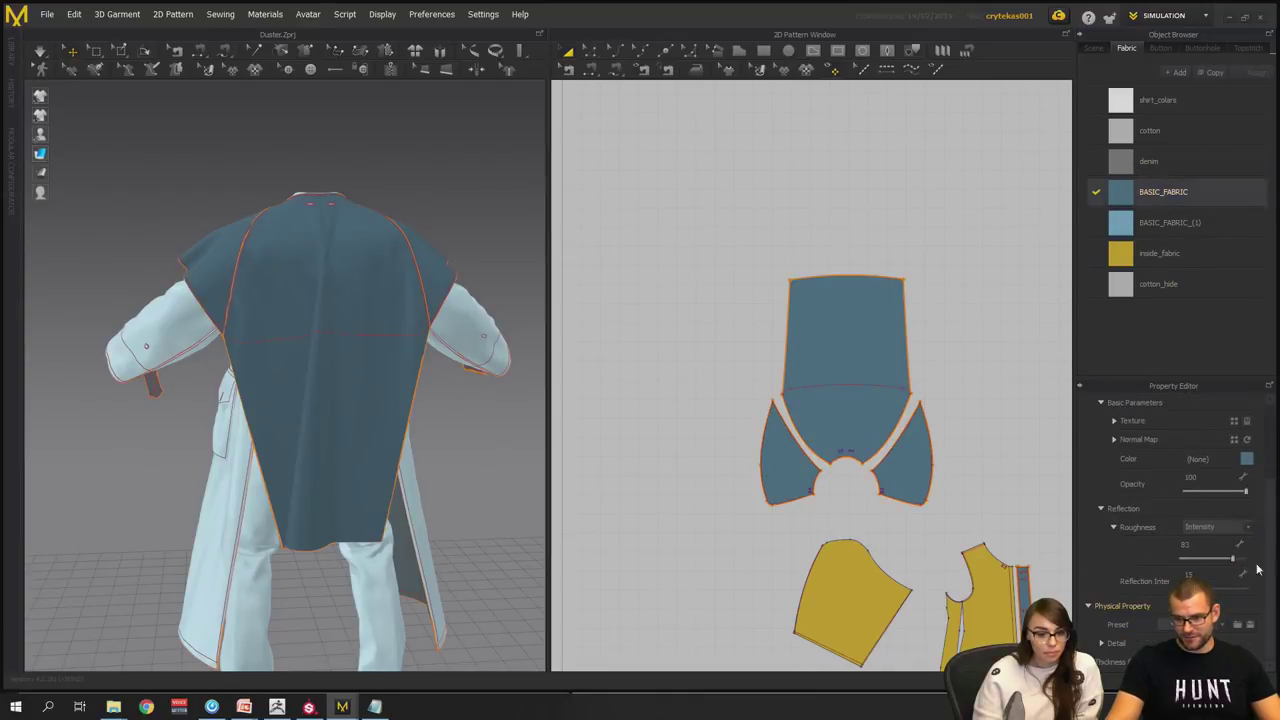
pyautogui.click(1221, 626)
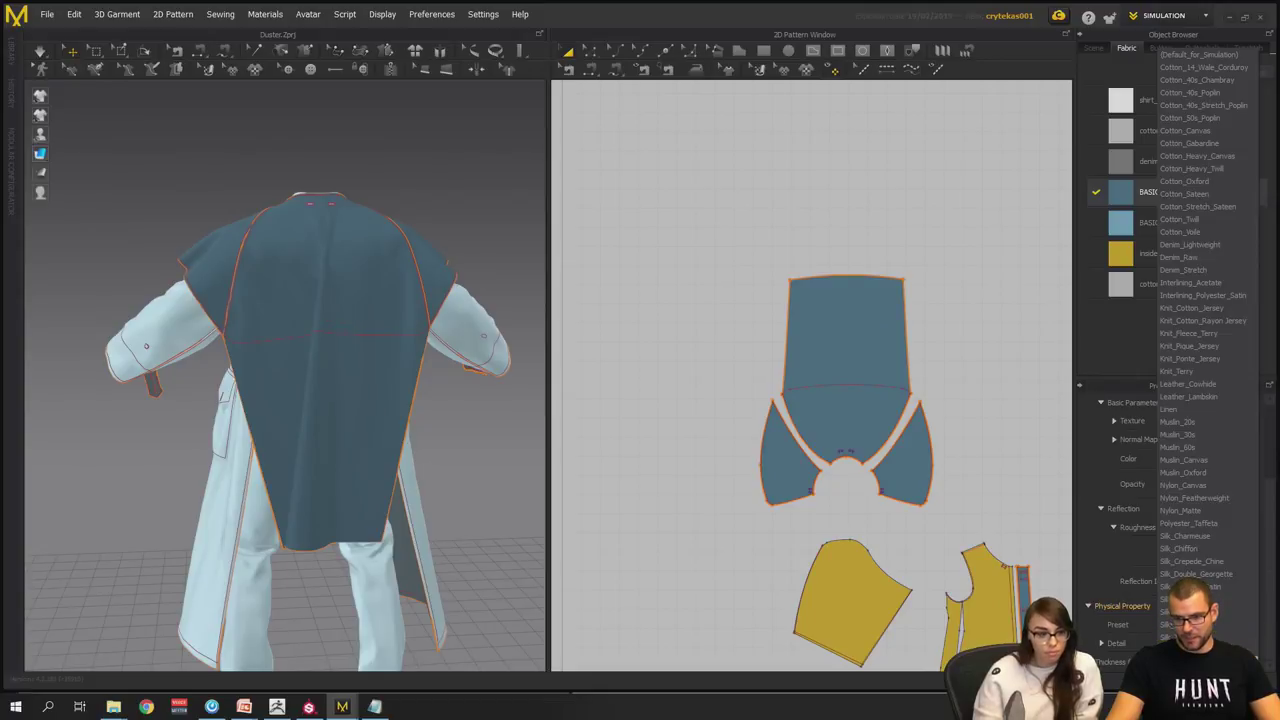
pyautogui.click(1213, 507)
pyautogui.click(610, 202)
# - Simulate the cape with the new fabric preset, pull its long back flap sideways, and check the folds from behind
pyautogui.moveTo(335, 189); pyautogui.dragTo(440, 171, button='middle')
pyautogui.scroll(2, 440, 171)
pyautogui.moveTo(474, 257); pyautogui.dragTo(377, 286, button='right')
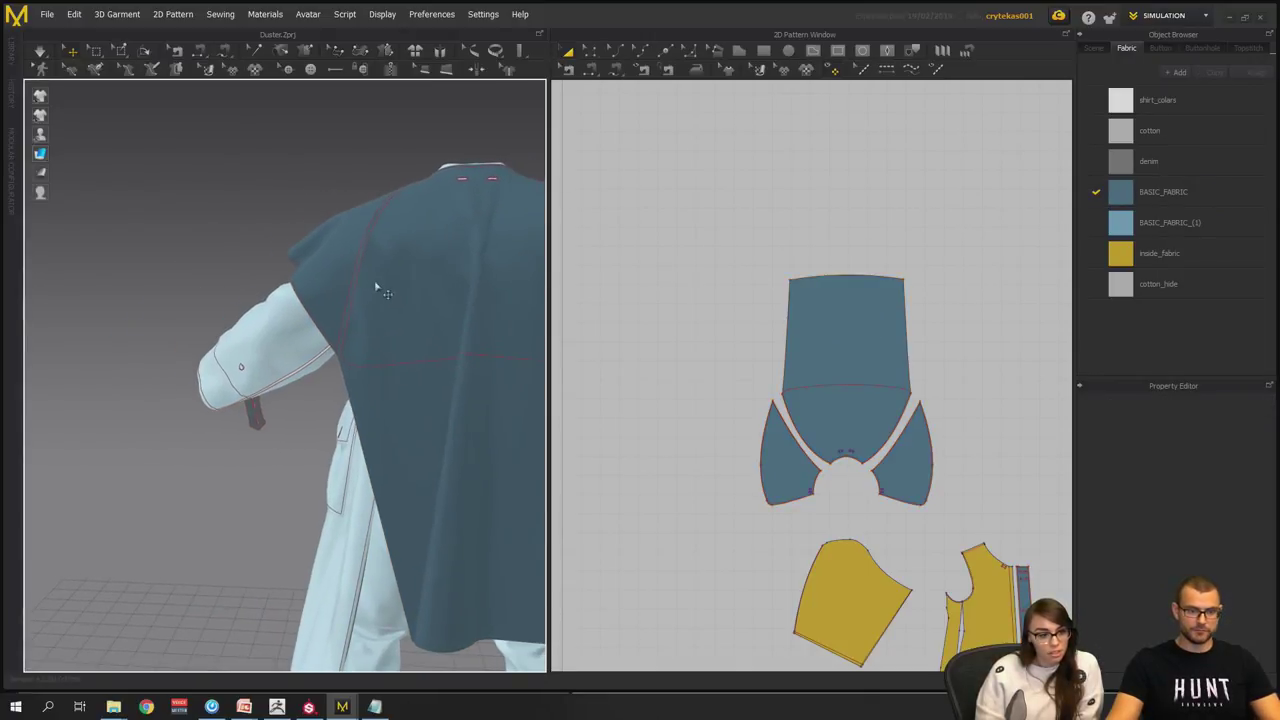
pyautogui.press('space')
pyautogui.moveTo(451, 334); pyautogui.dragTo(317, 366, button='right')
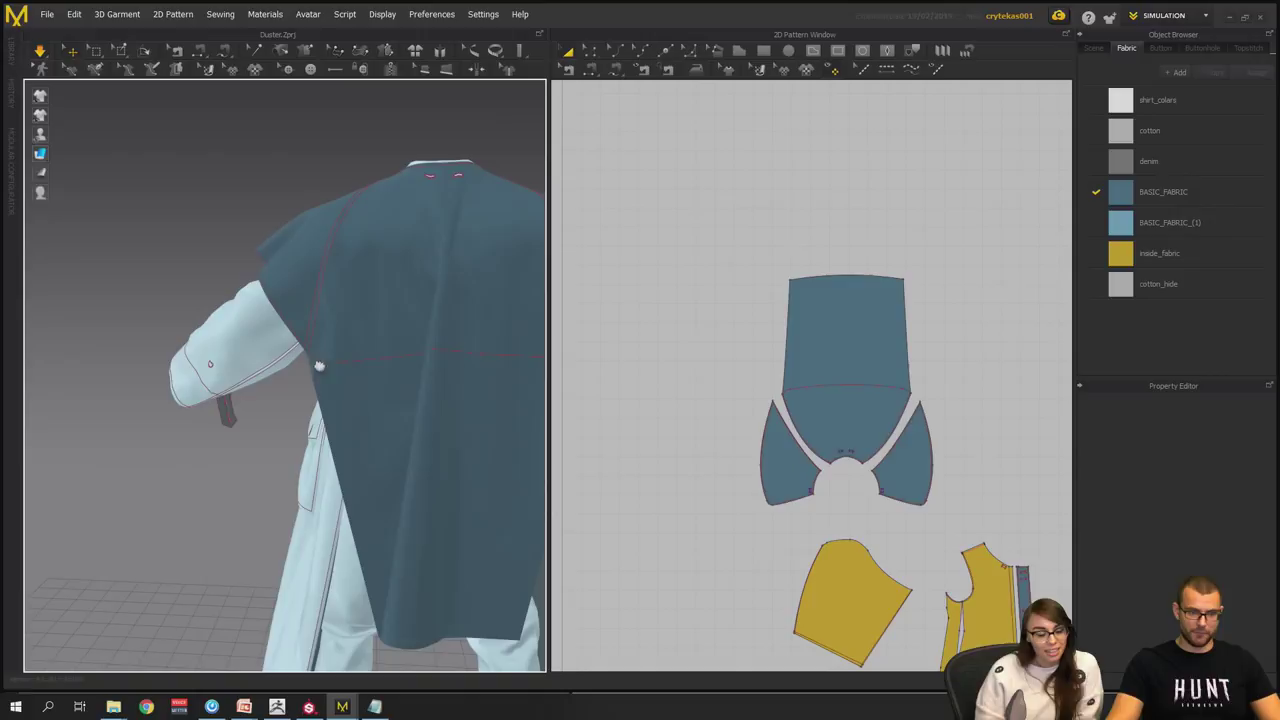
pyautogui.click(418, 459)
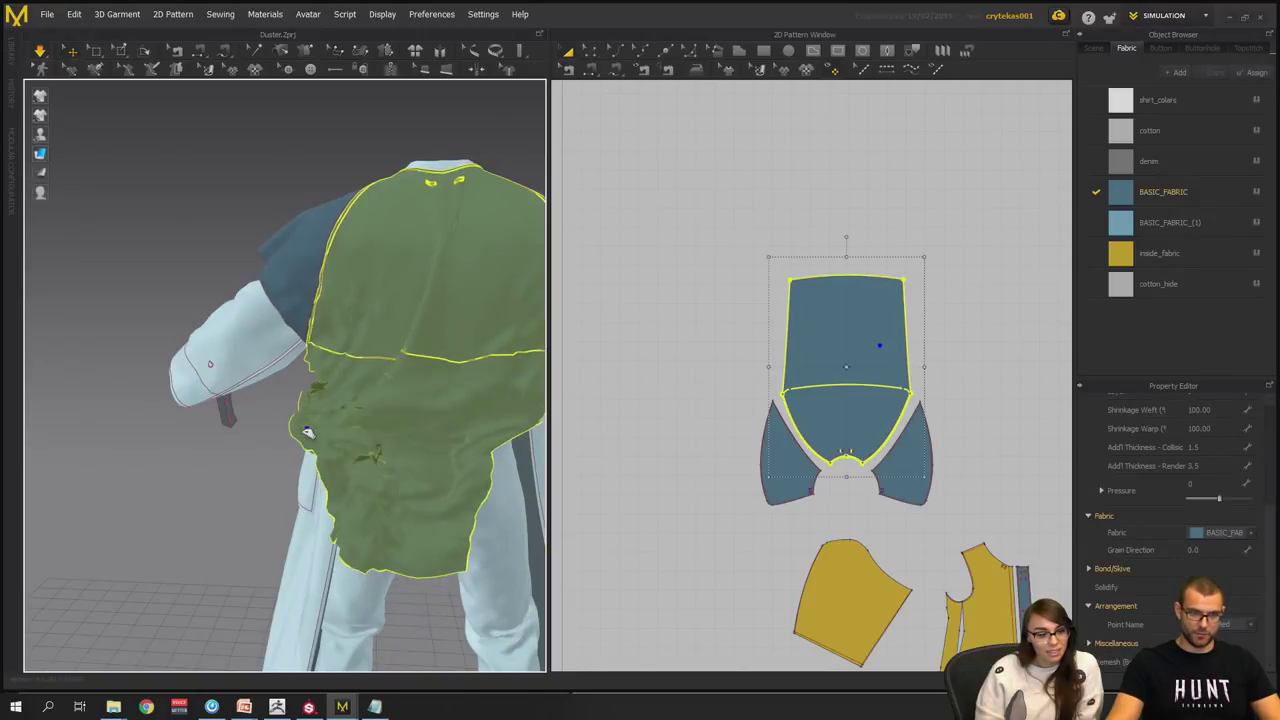
pyautogui.click(274, 217)
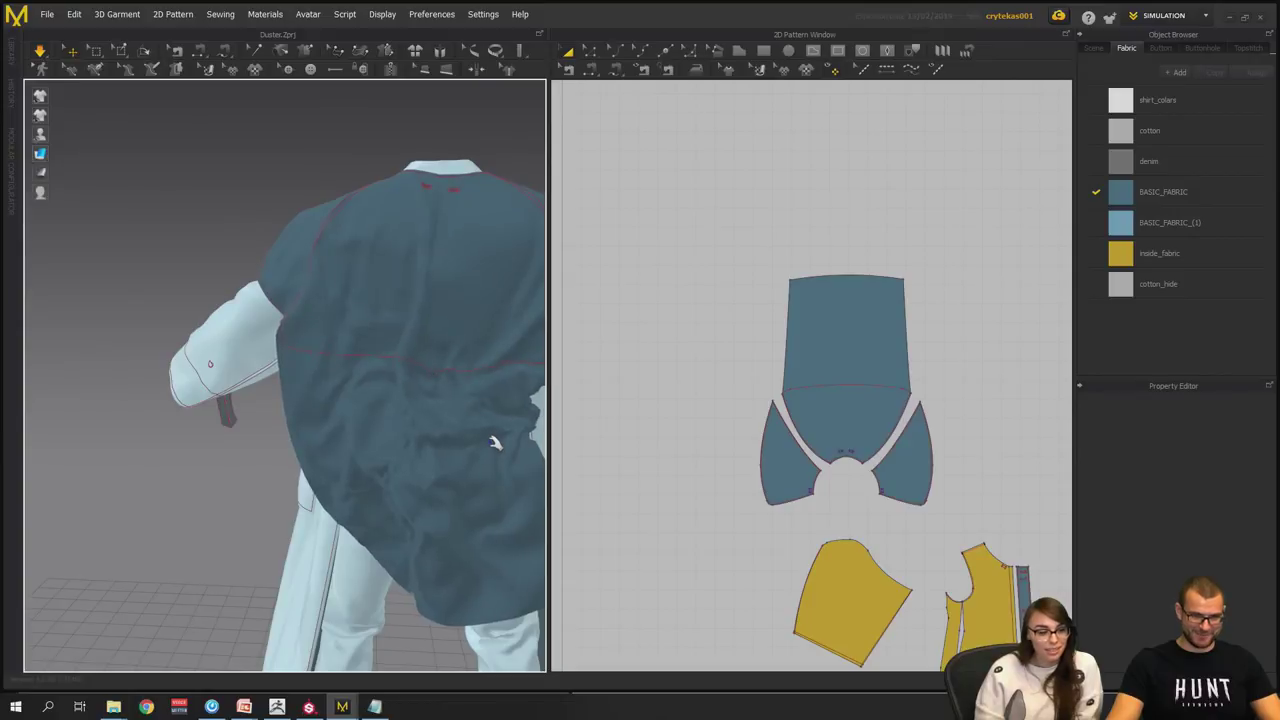
pyautogui.moveTo(449, 390); pyautogui.dragTo(437, 379, button='middle')
pyautogui.moveTo(436, 378)
pyautogui.mouseDown(button='right')
pyautogui.moveTo(391, 357)
pyautogui.moveTo(460, 380)
pyautogui.mouseUp(button='right')
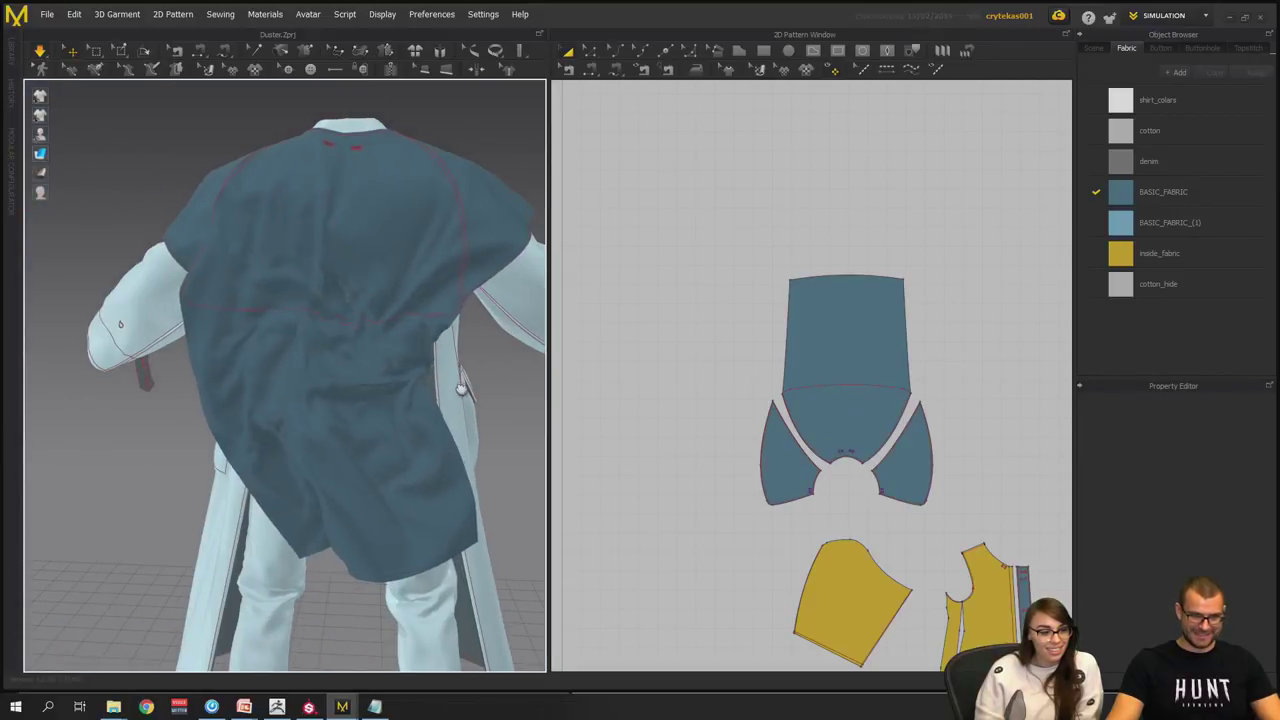
# - Stop the simulation and change the physical property preset of the cape's BASIC_FABRIC material to Leather_Cowhide
pyautogui.click(376, 414)
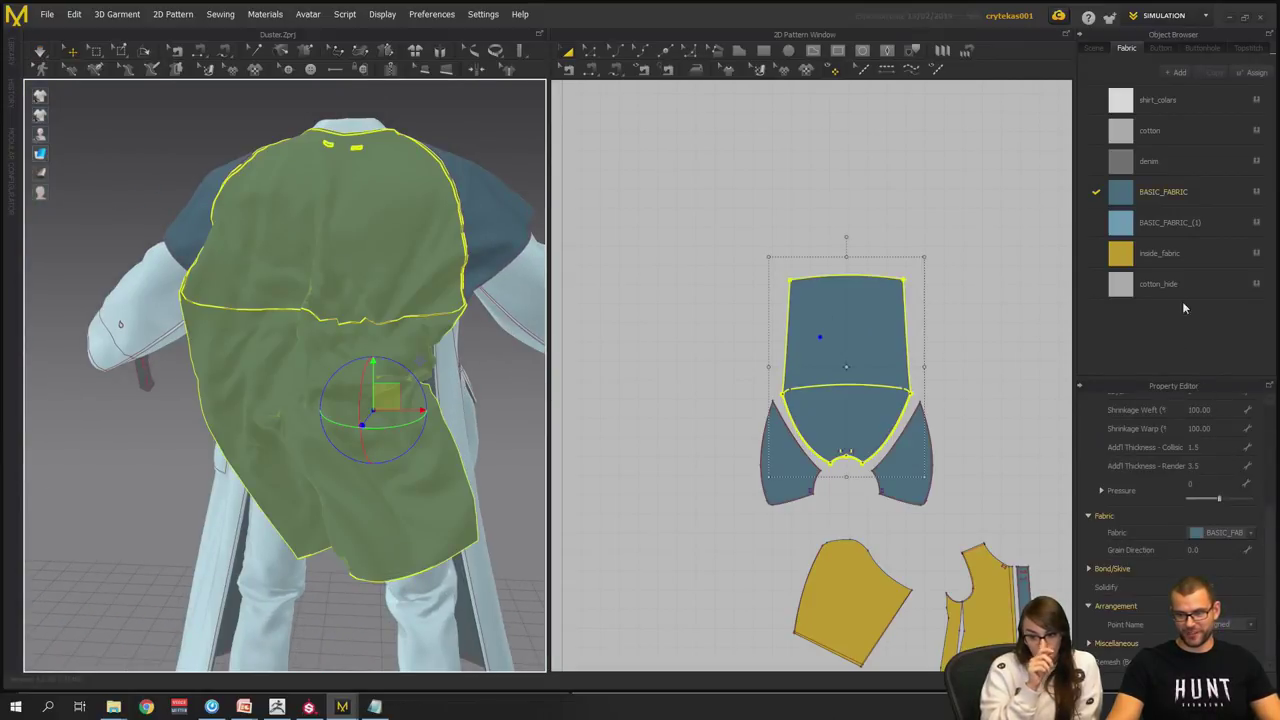
pyautogui.click(1165, 191)
pyautogui.click(1226, 617)
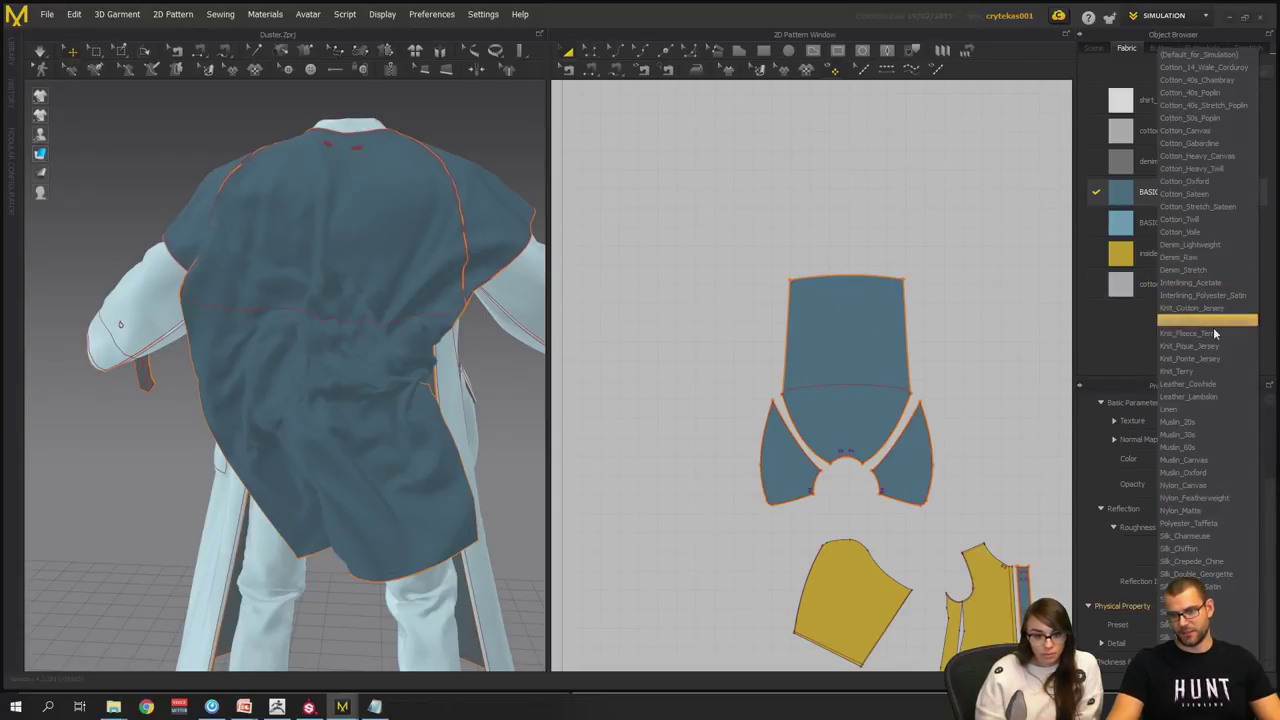
pyautogui.click(1222, 386)
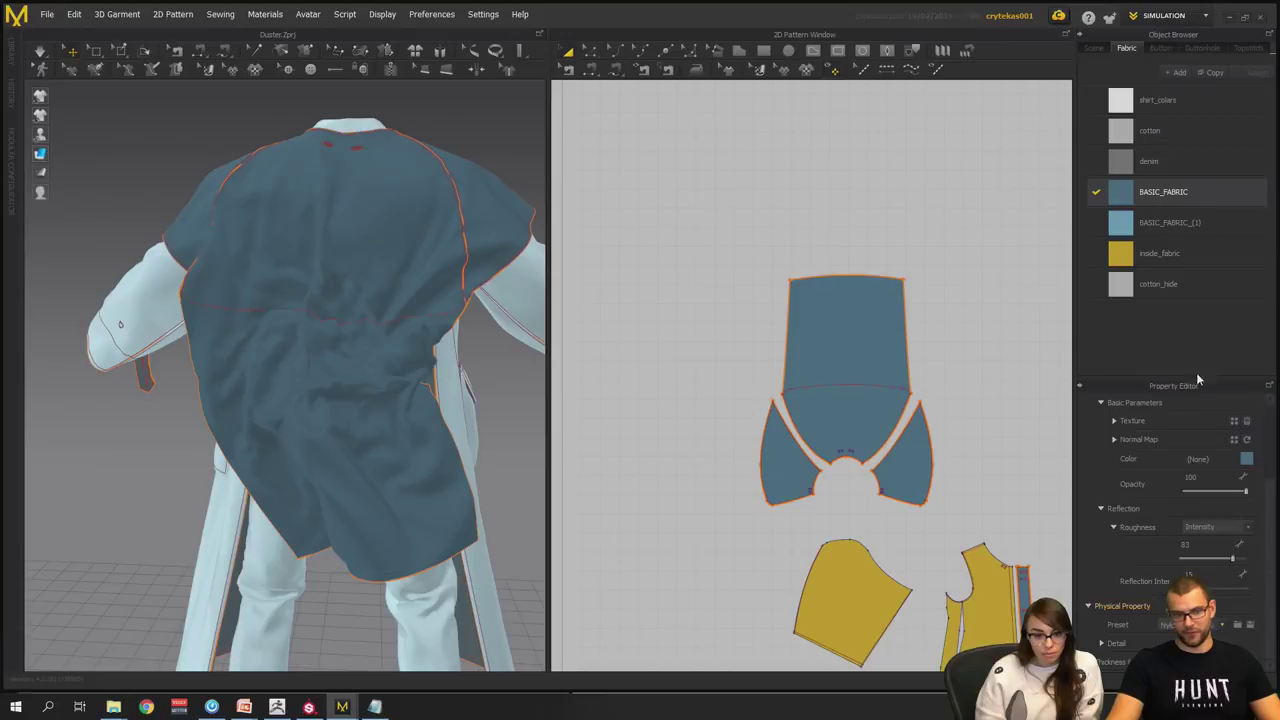
# - Simulate the cape with the leather preset, pull its back flap sideways, and check the folds from behind before stopping the simulation
pyautogui.click(524, 138)
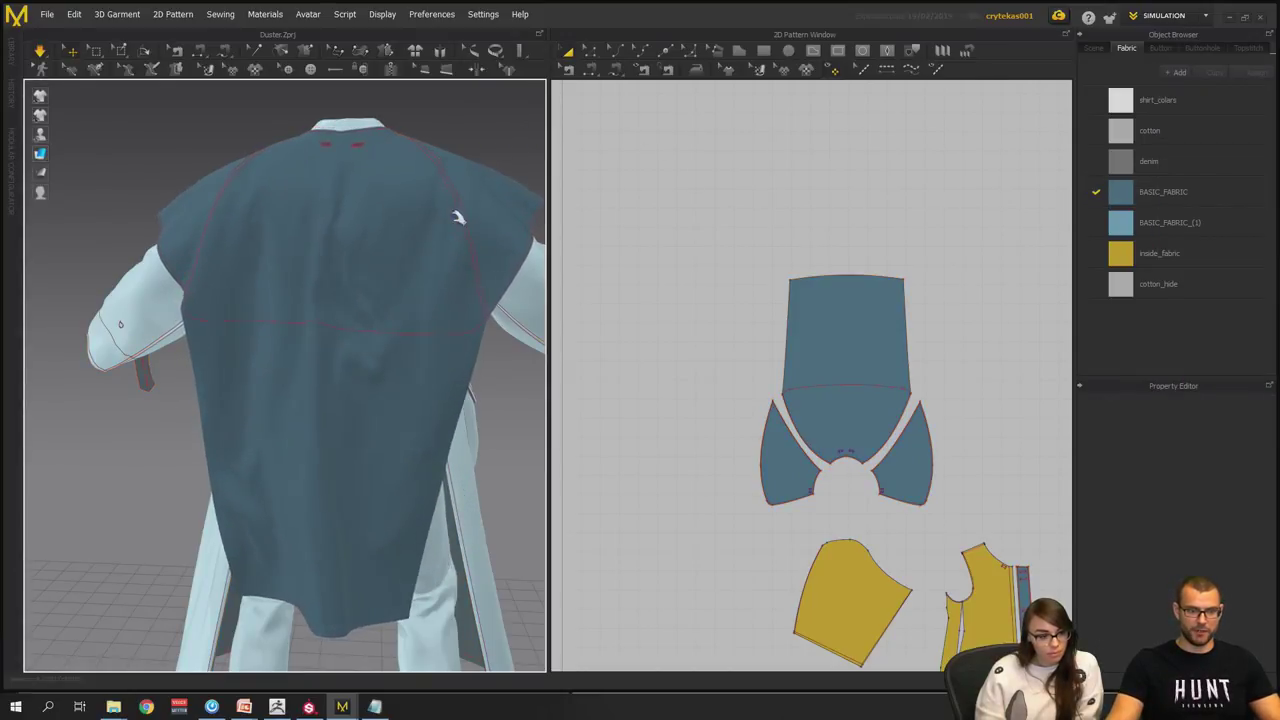
pyautogui.moveTo(400, 386); pyautogui.dragTo(491, 325)
pyautogui.click(506, 140)
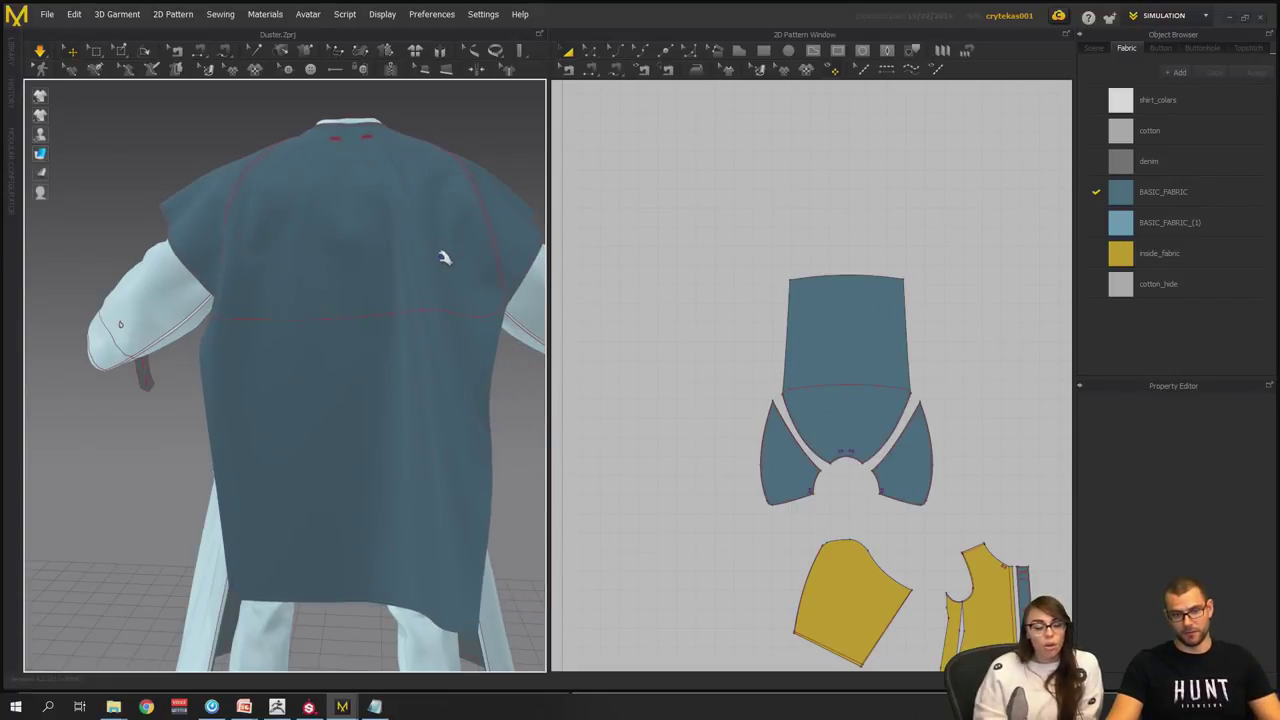
pyautogui.scroll(-2, 443, 260)
pyautogui.moveTo(446, 300); pyautogui.dragTo(344, 300, button='right')
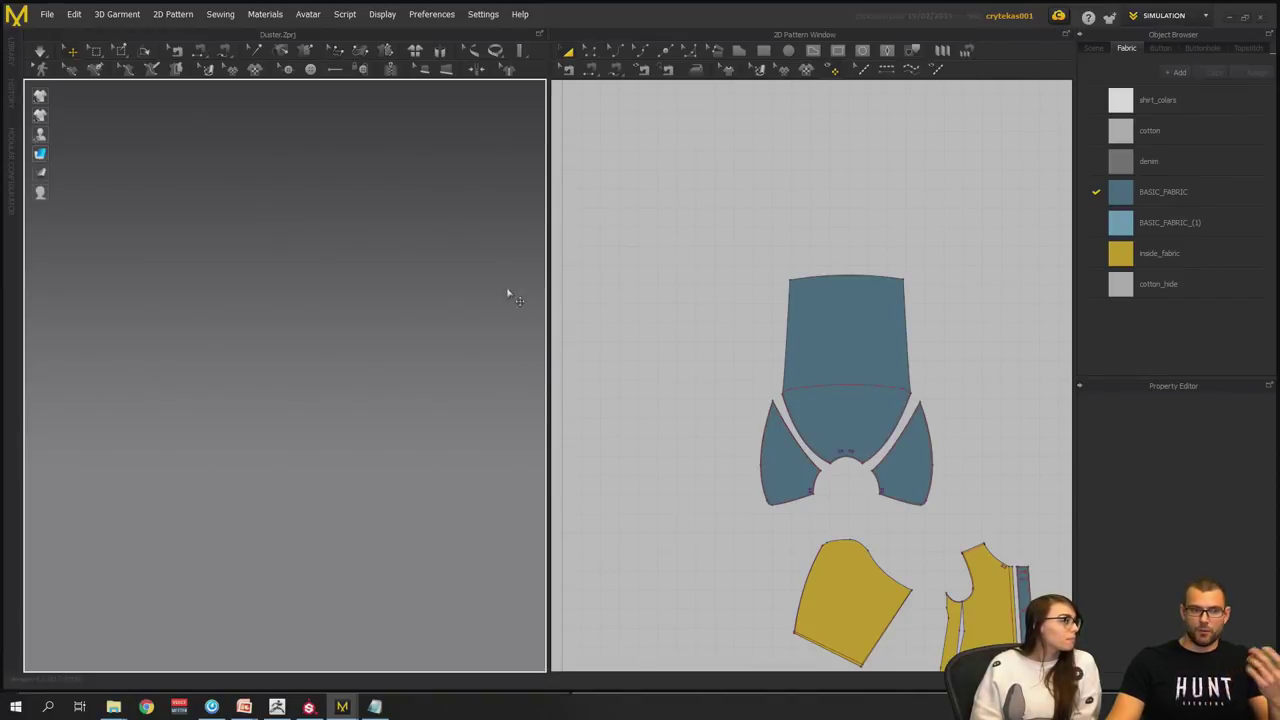
# - Reopen the Duster project without saving the current changes, loading both the garment and the avatar
pyautogui.click(46, 14)
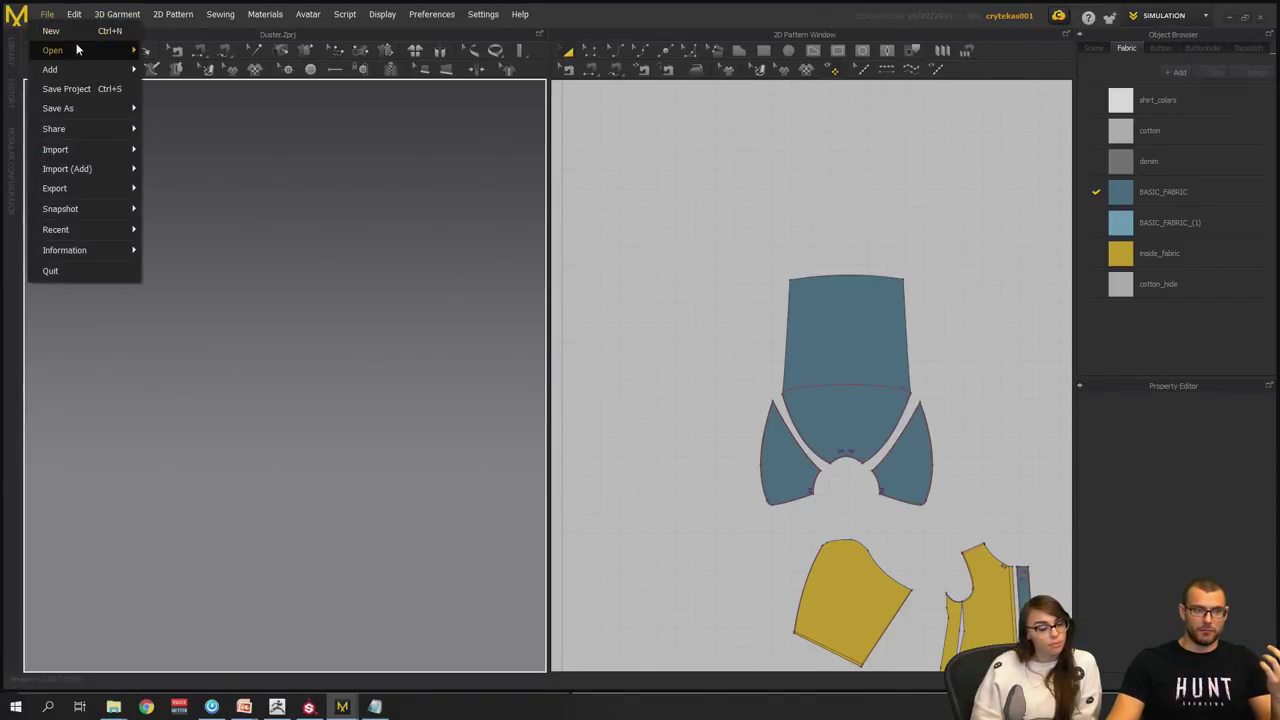
pyautogui.moveTo(63, 48)
pyautogui.click(175, 49)
pyautogui.click(636, 370)
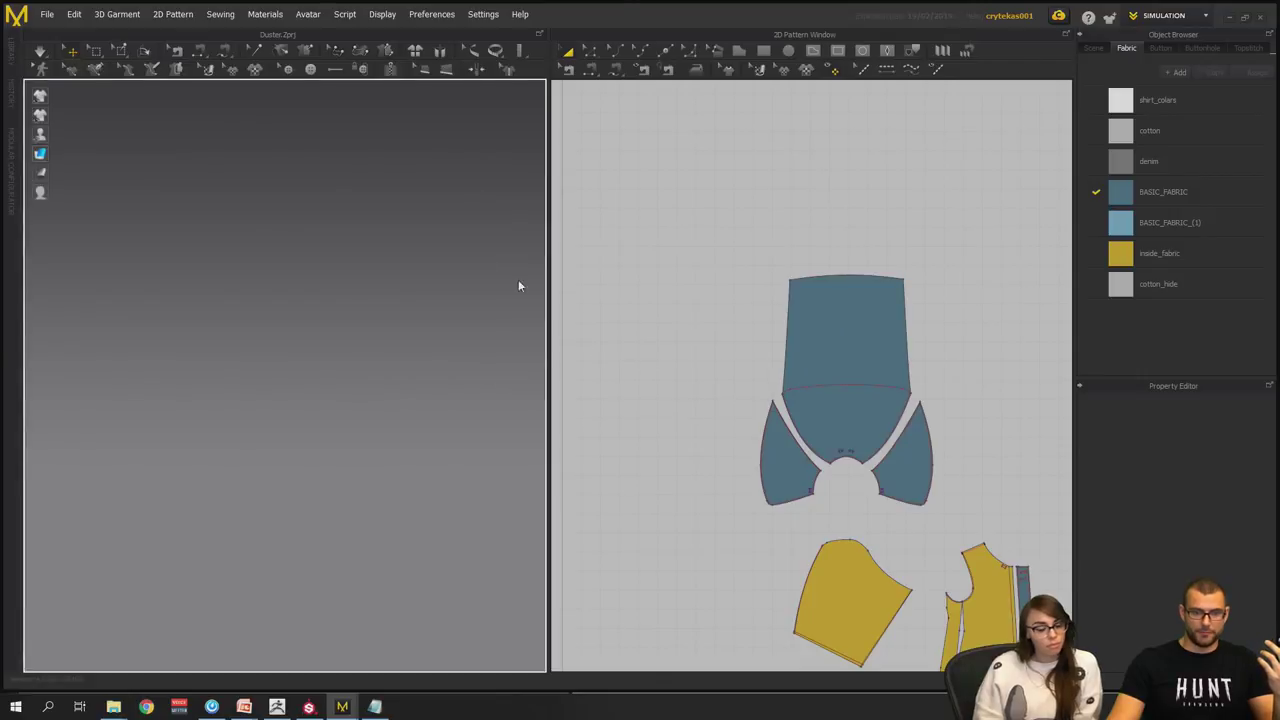
pyautogui.doubleClick(172, 165)
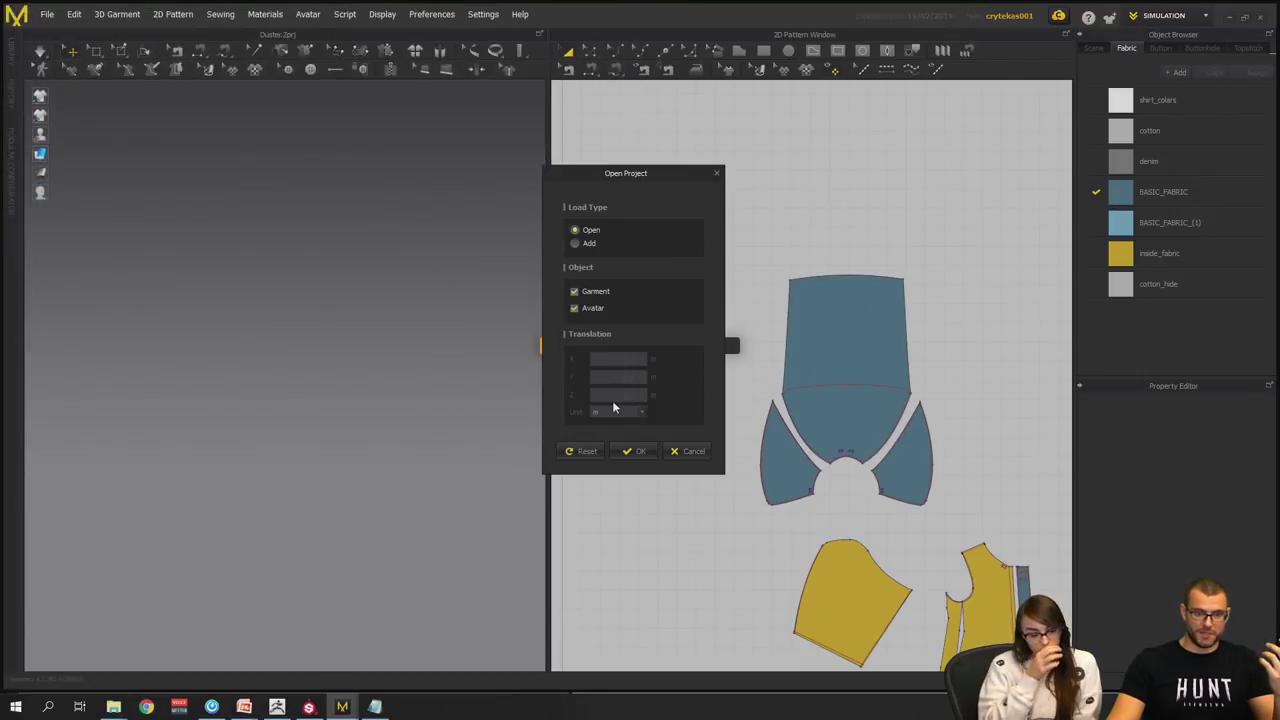
pyautogui.click(629, 451)
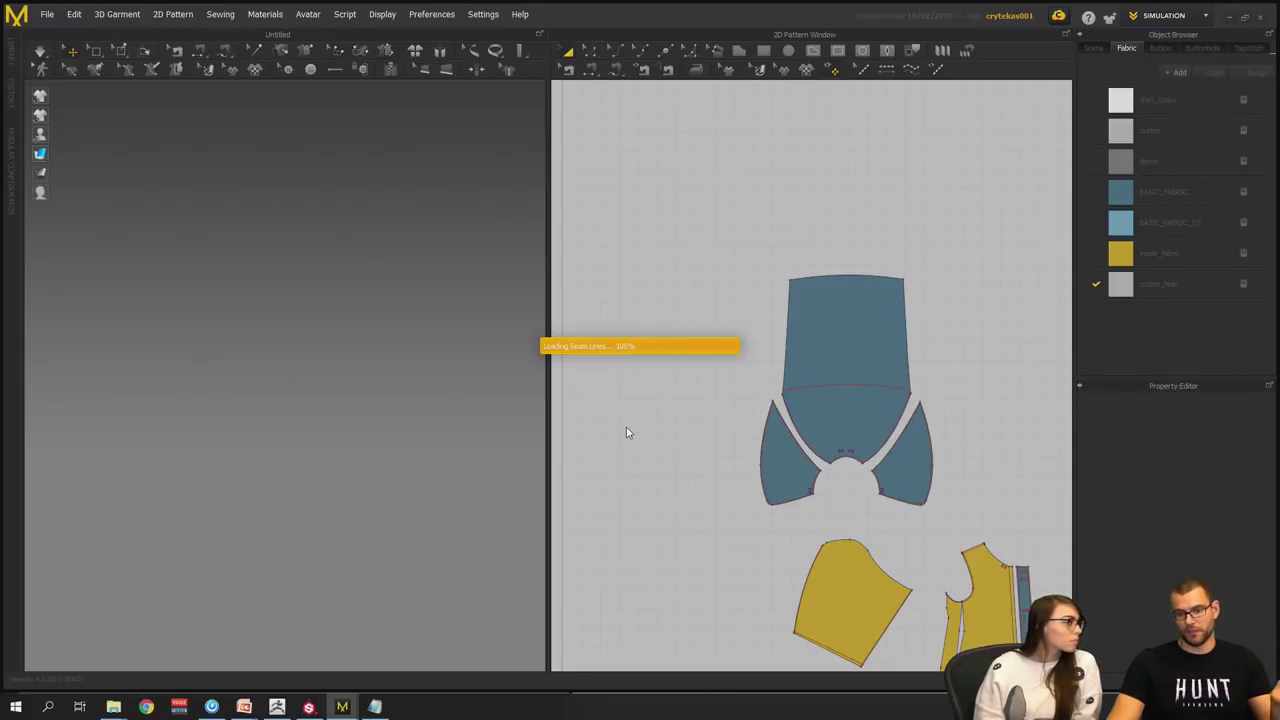
# - Examine the reloaded coat on the avatar from the front, both at full length and closer up
pyautogui.moveTo(394, 354); pyautogui.dragTo(416, 352, button='right')
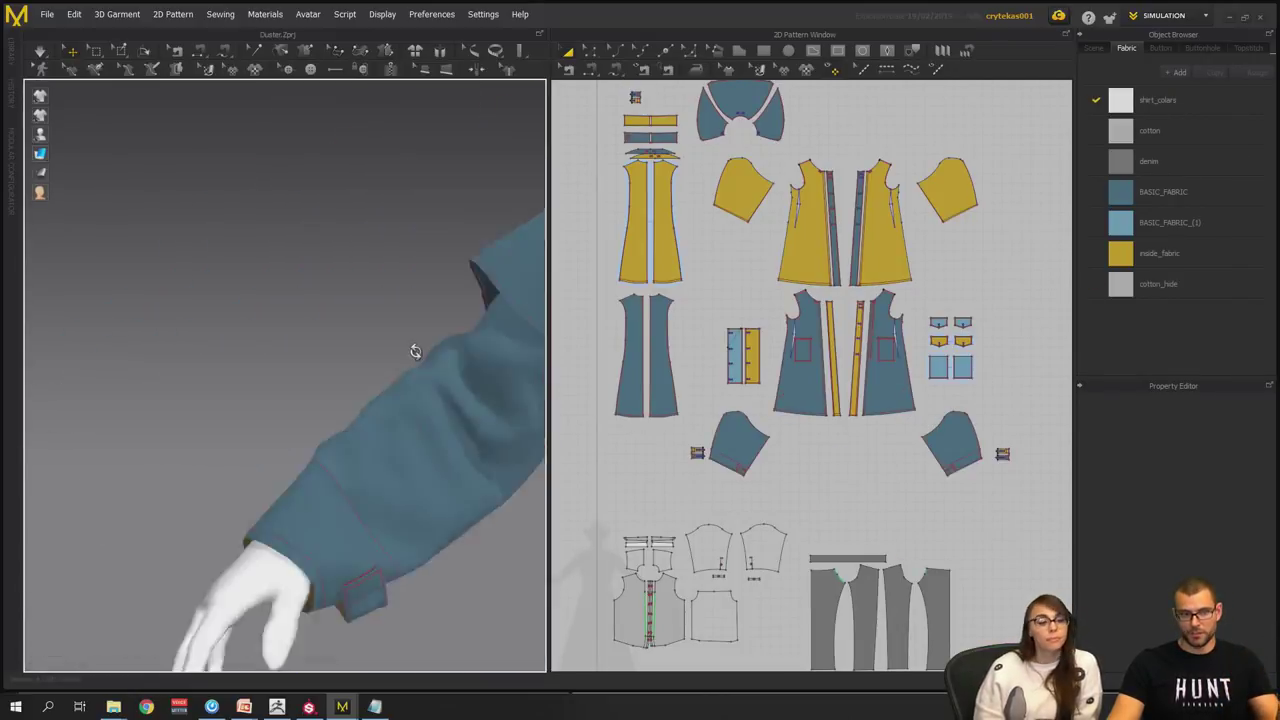
pyautogui.scroll(-8, 416, 352)
pyautogui.scroll(4, 389, 269)
pyautogui.moveTo(409, 289)
pyautogui.mouseDown(button='middle')
pyautogui.moveTo(389, 269)
pyautogui.moveTo(405, 298)
pyautogui.mouseUp(button='middle')
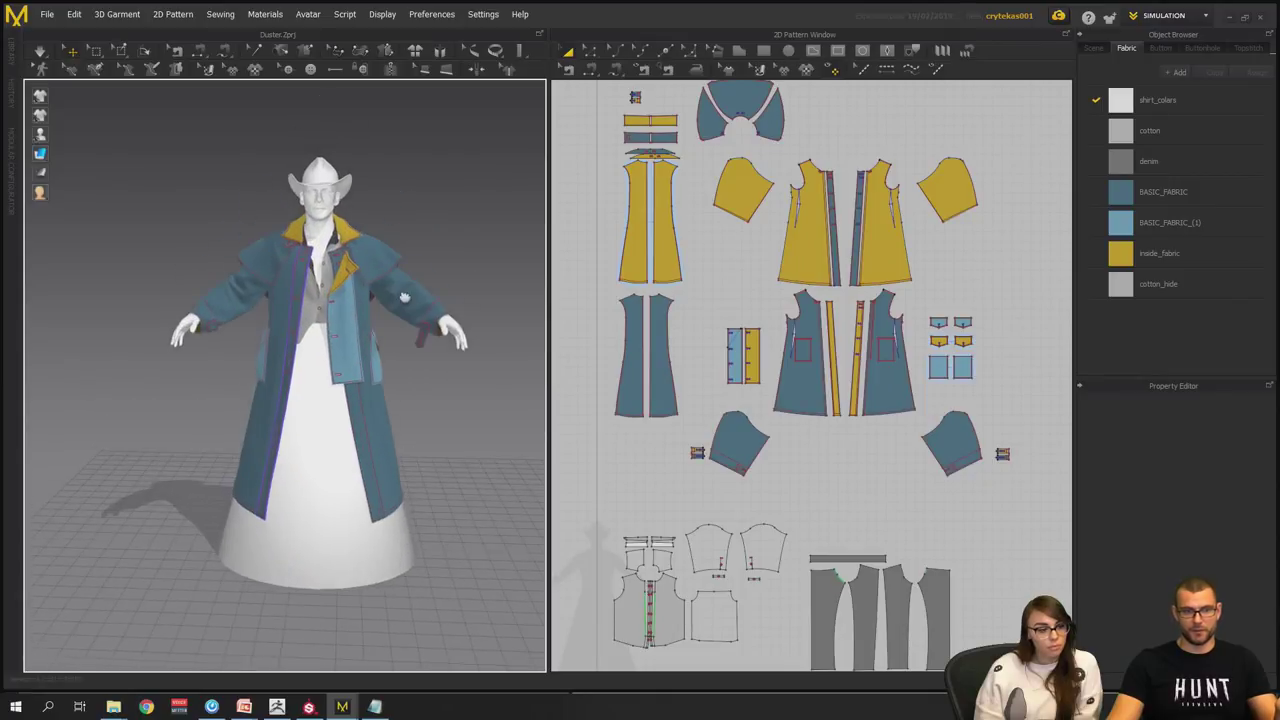
pyautogui.scroll(3, 405, 297)
pyautogui.scroll(-2, 449, 334)
pyautogui.scroll(2, 408, 292)
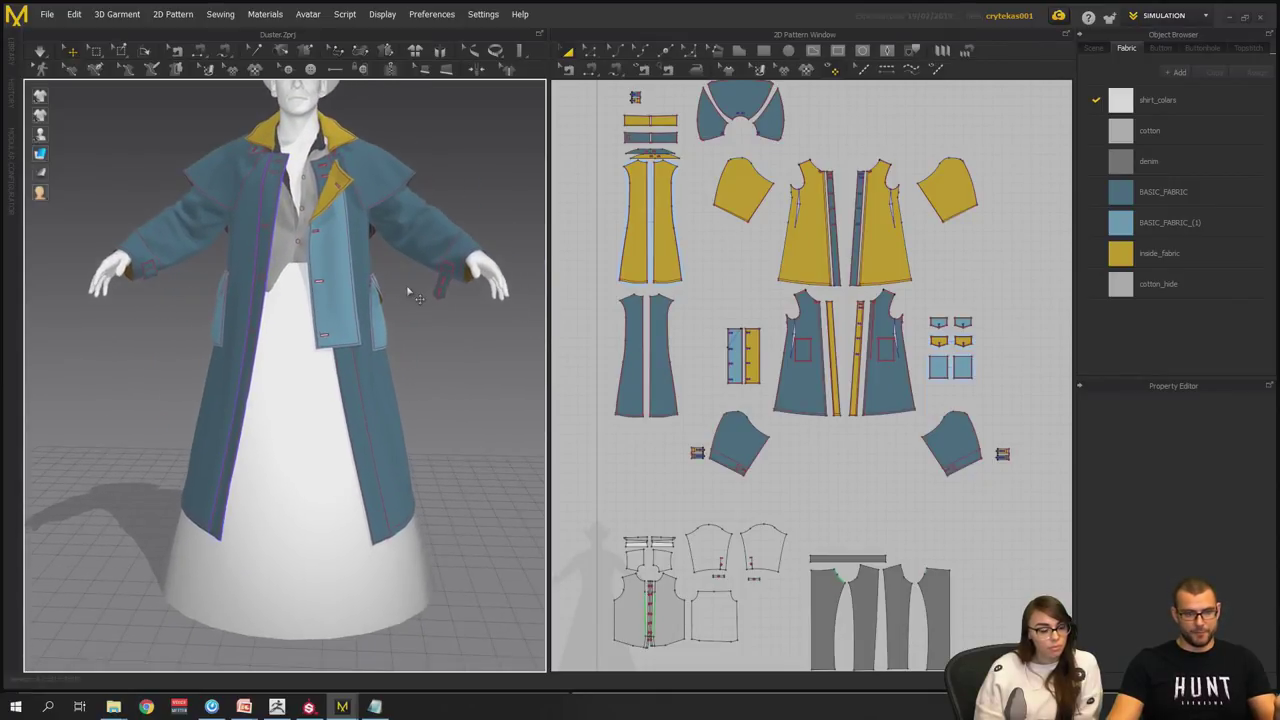
pyautogui.scroll(-1, 400, 300)
pyautogui.scroll(1, 405, 312)
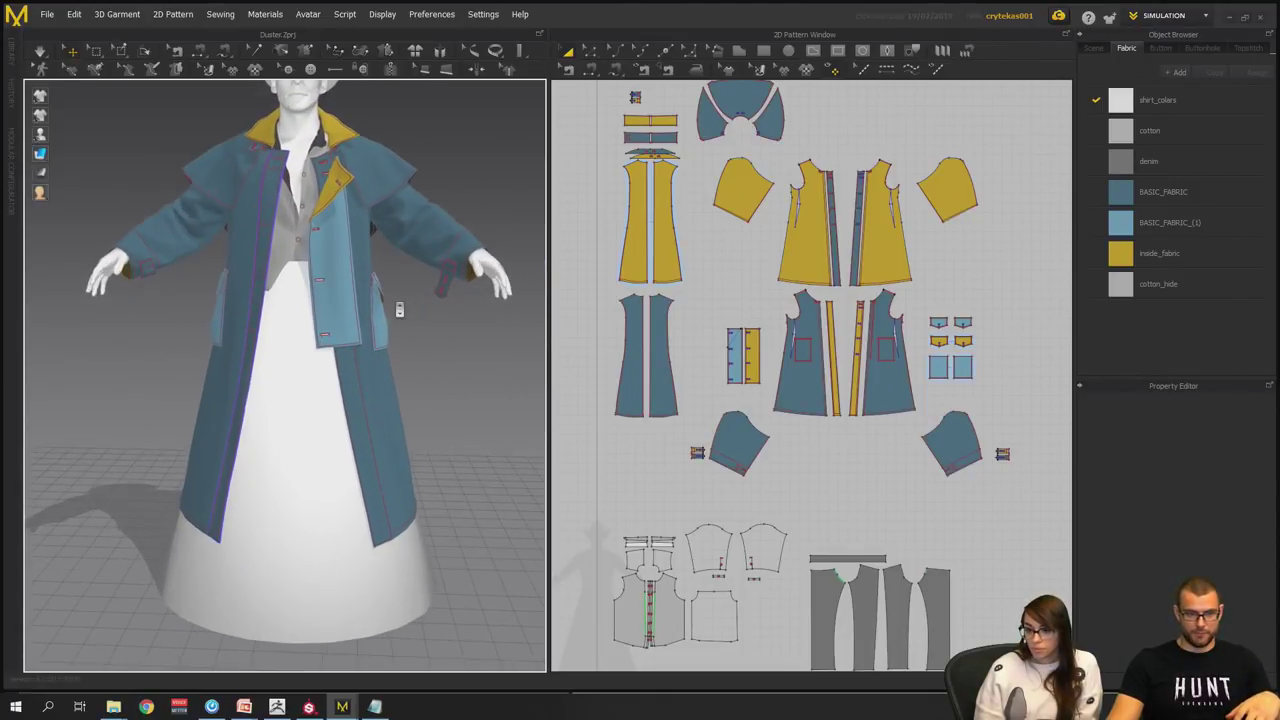
pyautogui.scroll(1, 399, 310)
# - Select the white cone covering the avatar's legs, hide it, and clear the selection
pyautogui.click(307, 480)
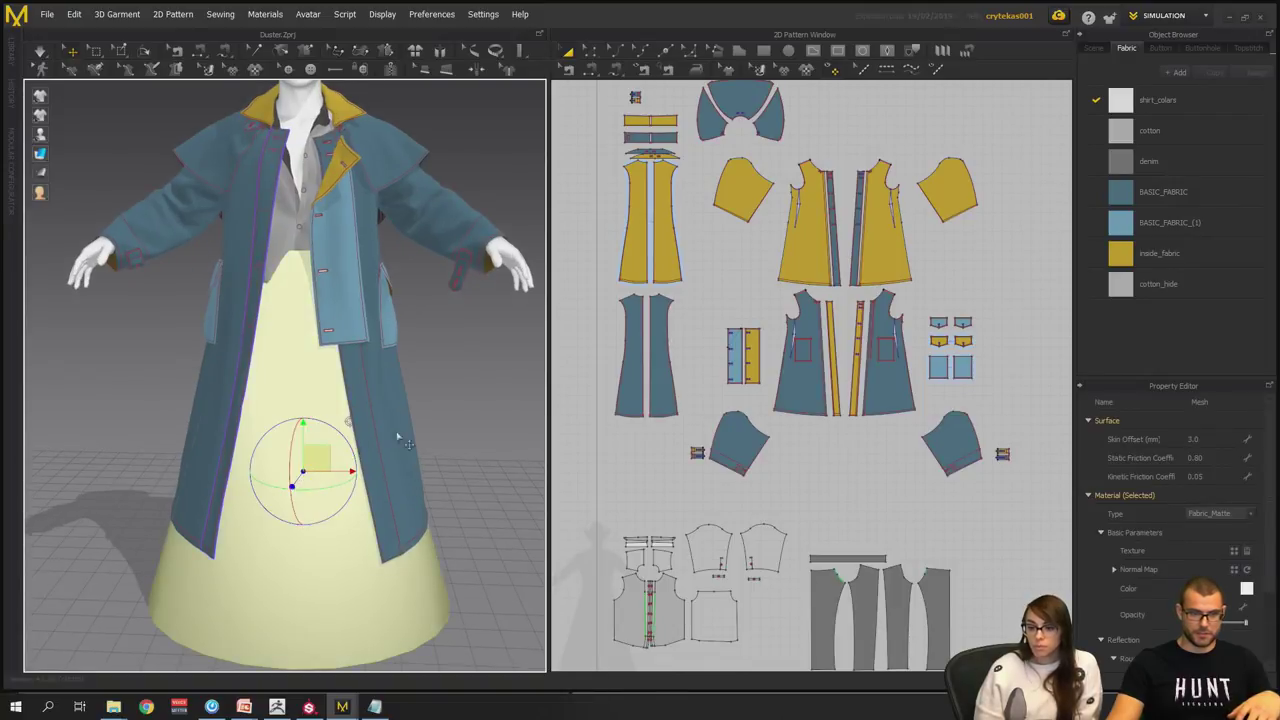
pyautogui.click(452, 418)
pyautogui.click(300, 532)
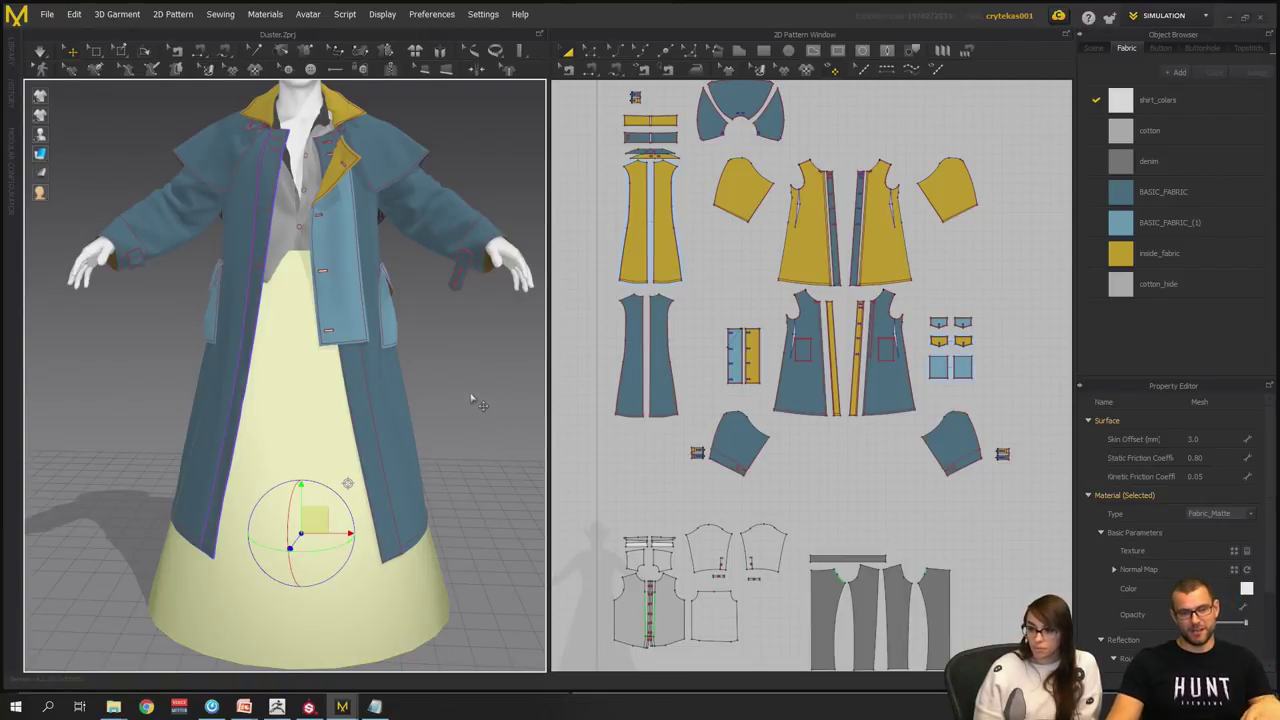
pyautogui.rightClick(320, 434)
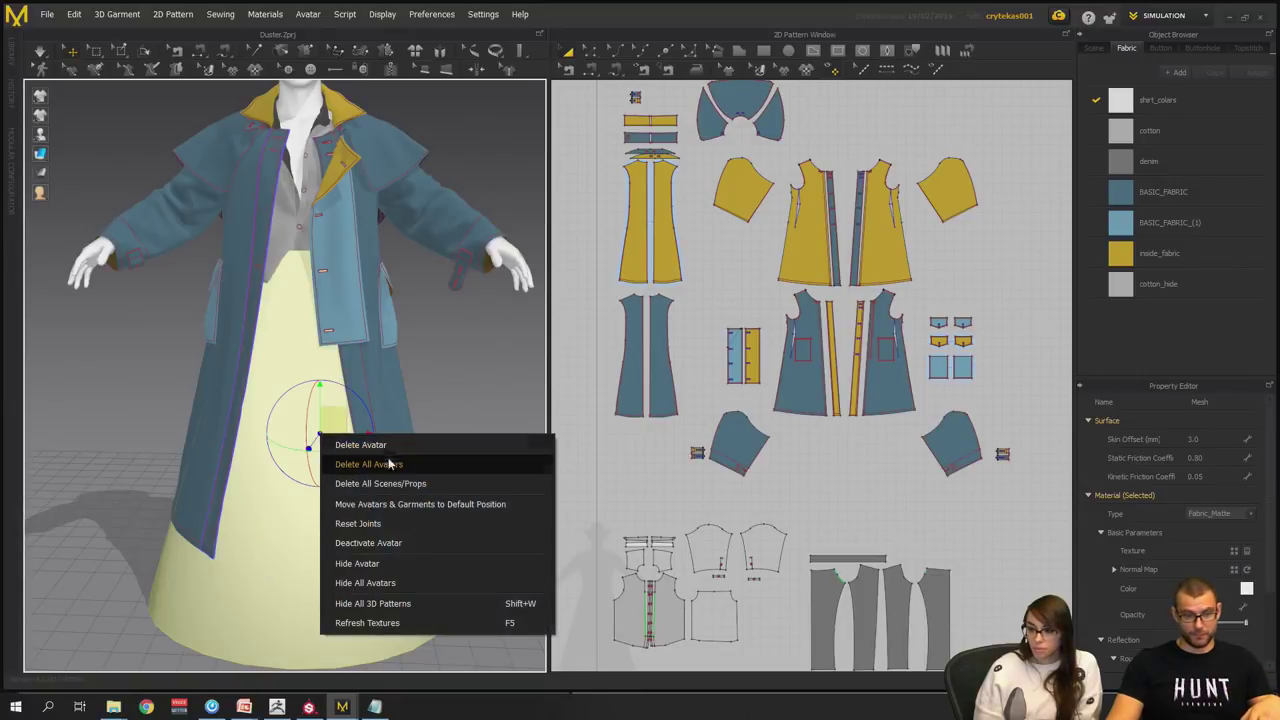
pyautogui.click(380, 563)
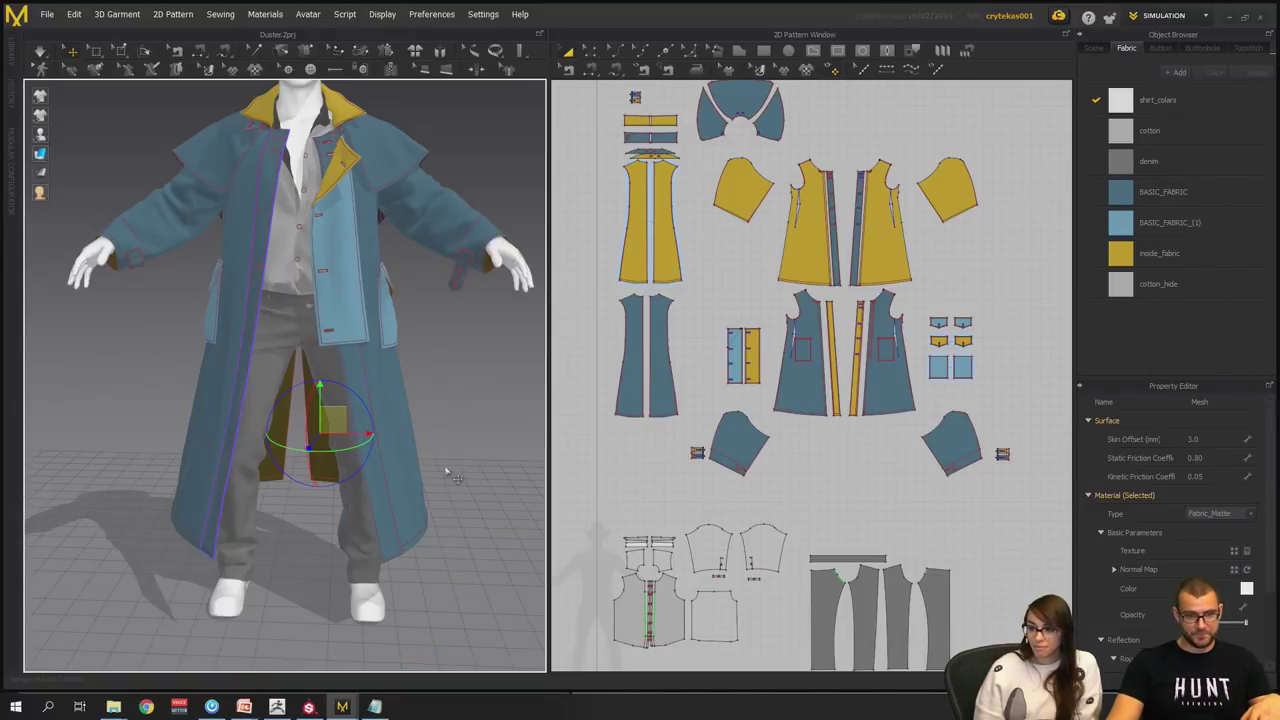
pyautogui.click(462, 429)
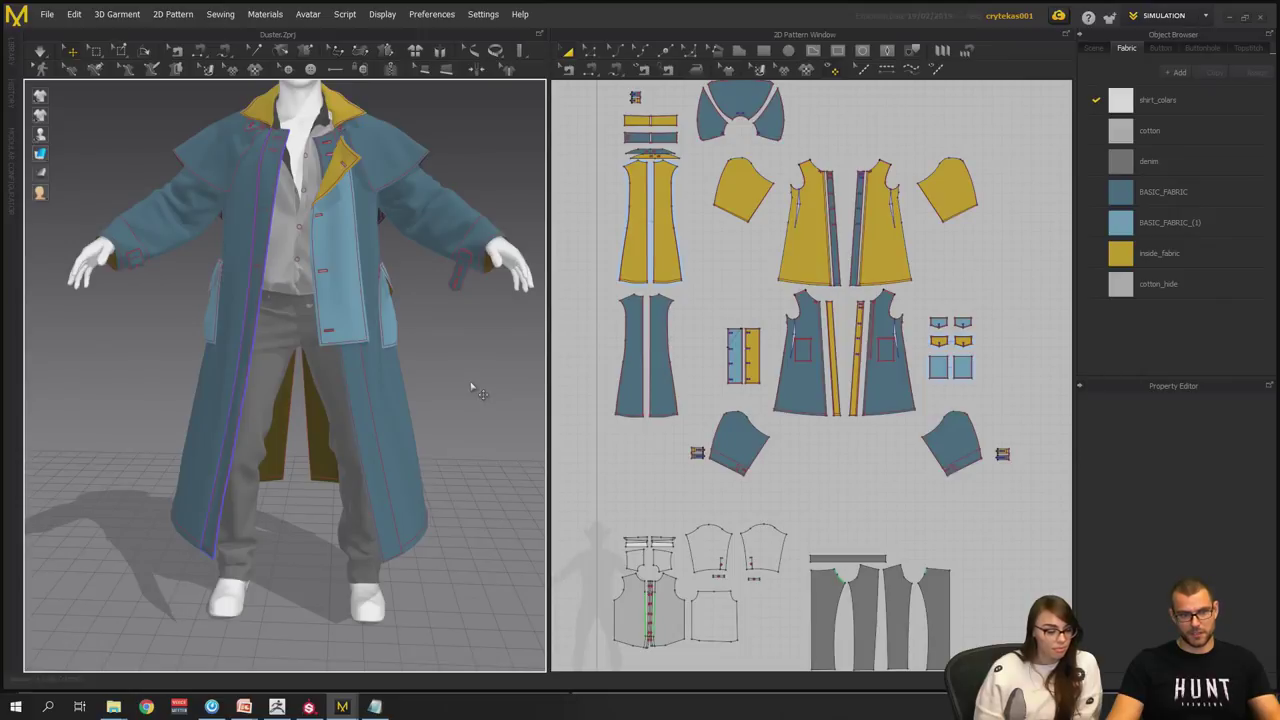
# - Examine the whole outfit from the front, comparing the open coat, shirt and trousers at close and full-length distances
pyautogui.moveTo(471, 384); pyautogui.dragTo(457, 374, button='right')
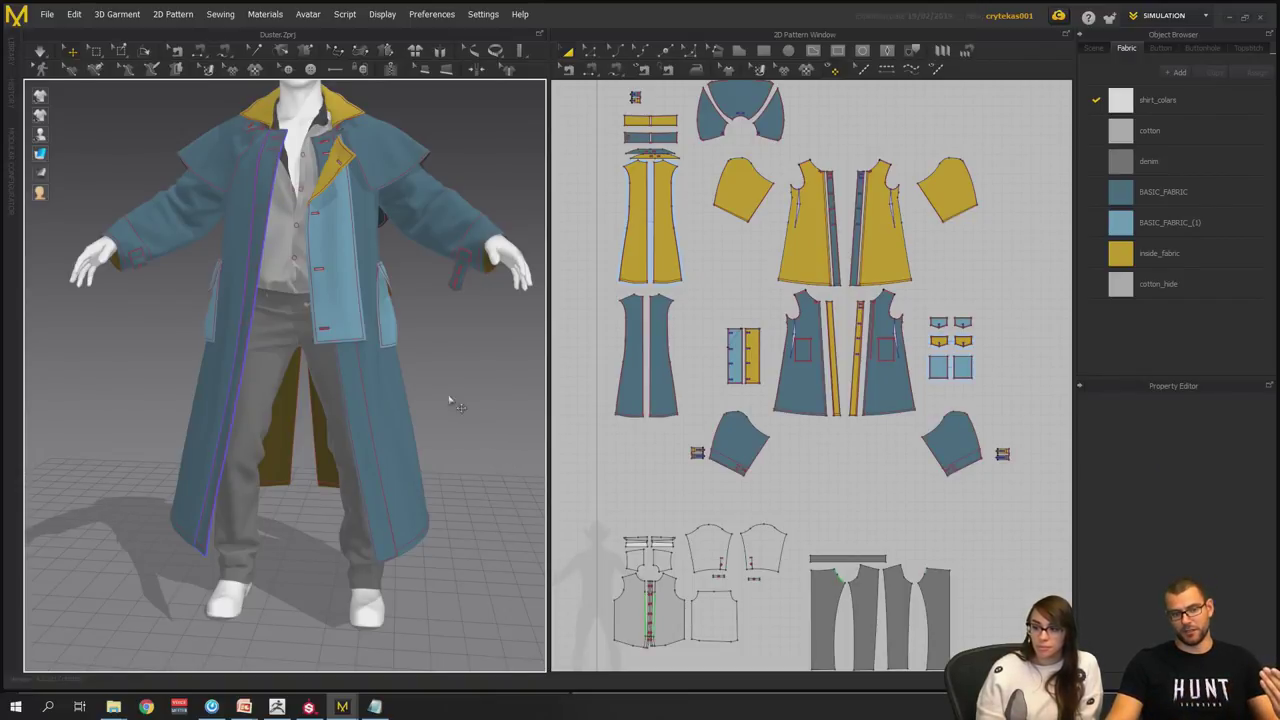
pyautogui.moveTo(449, 400)
pyautogui.mouseDown(button='right')
pyautogui.moveTo(357, 371)
pyautogui.moveTo(417, 354)
pyautogui.moveTo(486, 363)
pyautogui.moveTo(457, 406)
pyautogui.mouseUp(button='right')
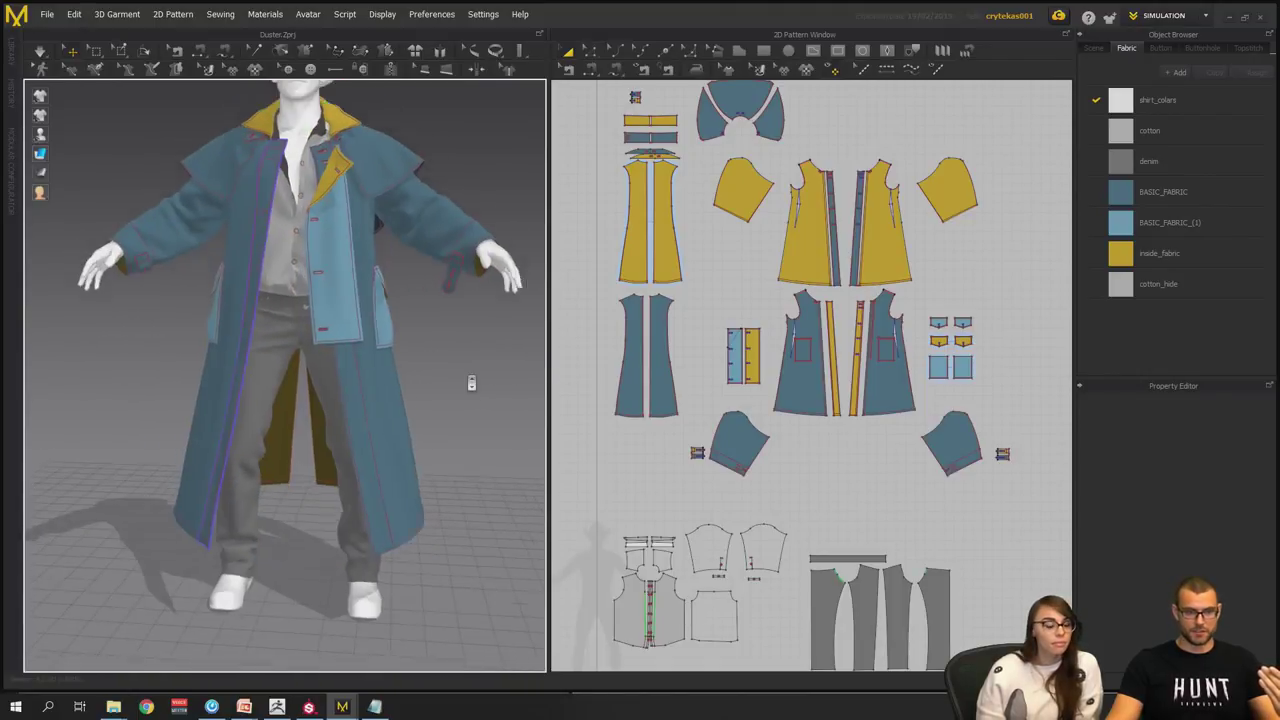
pyautogui.scroll(-3, 472, 382)
pyautogui.scroll(4, 458, 404)
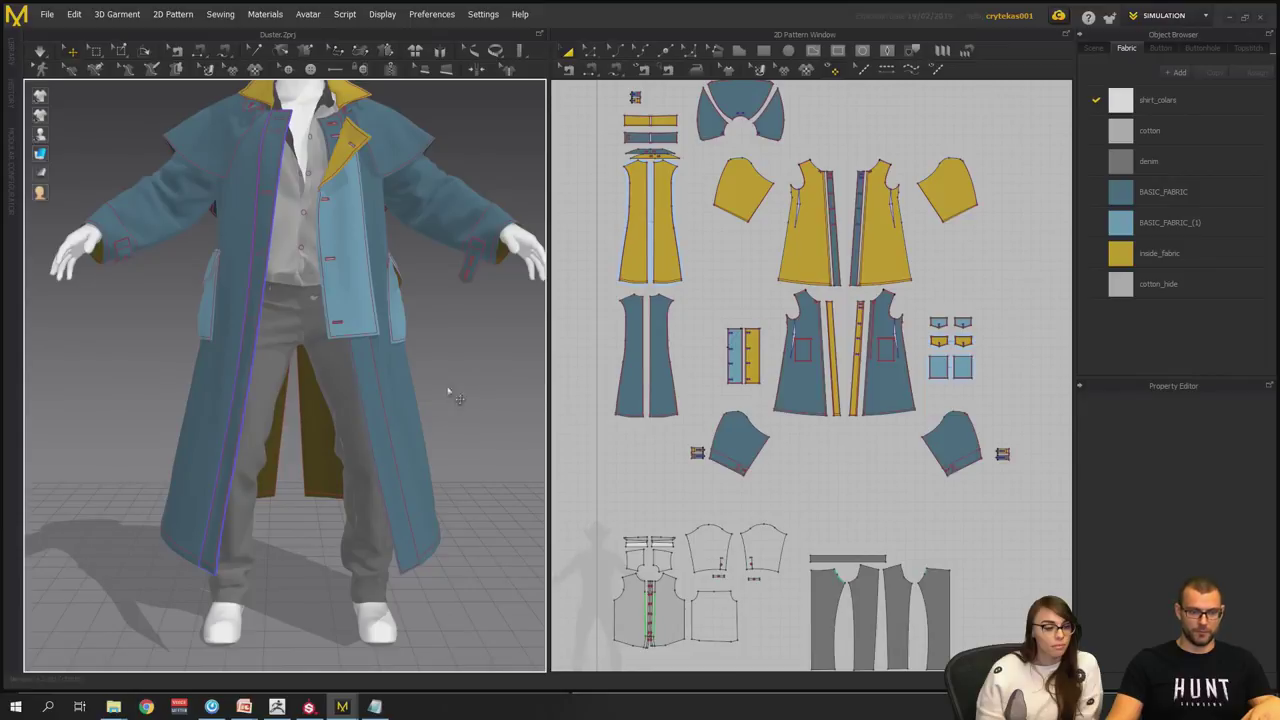
pyautogui.scroll(-5, 423, 457)
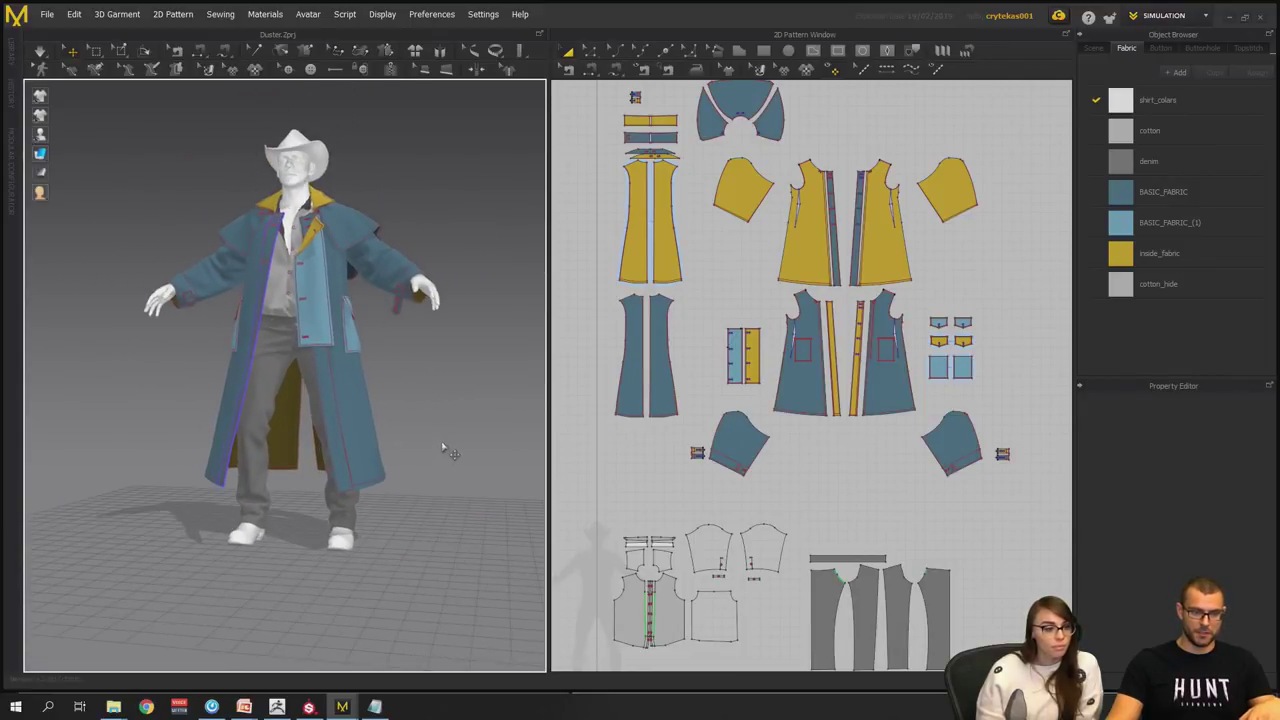
pyautogui.scroll(2, 446, 451)
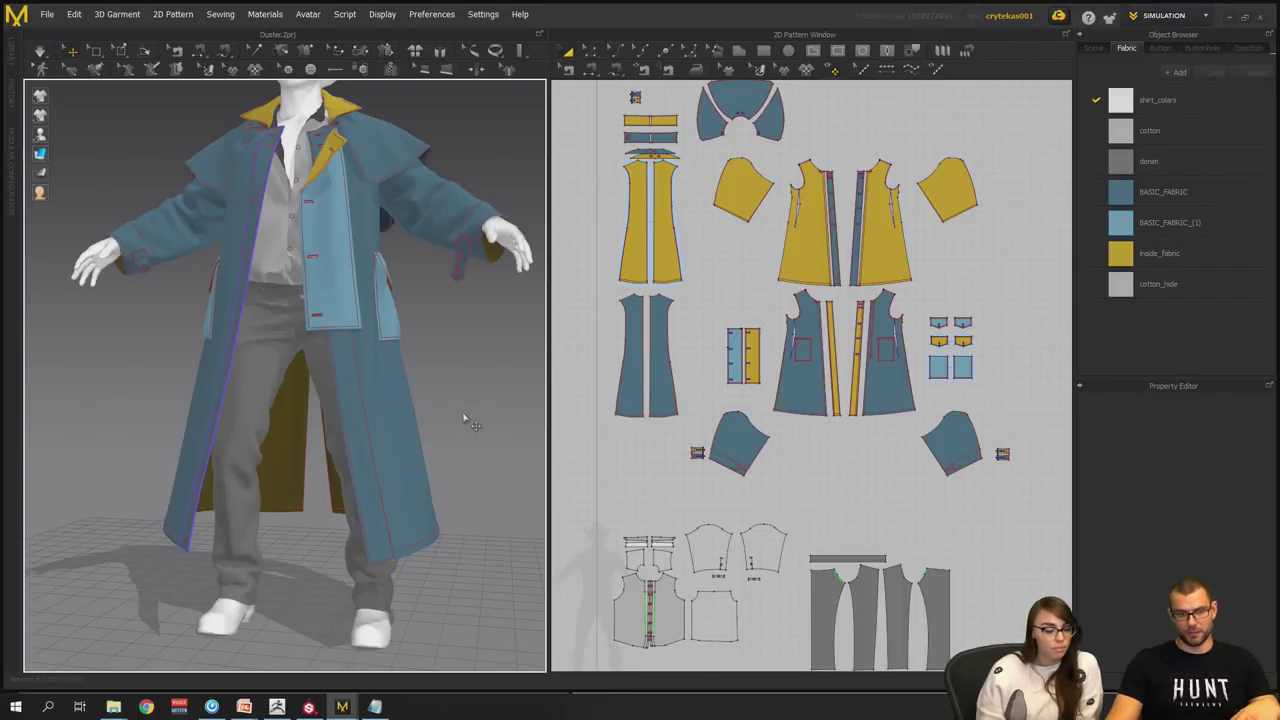
# - Examine the coat from several sides, checking its pockets, back and overall silhouette up close and from a distance
pyautogui.moveTo(467, 418); pyautogui.dragTo(211, 391, button='right')
pyautogui.scroll(5, 446, 366)
pyautogui.click(430, 362)
pyautogui.click(160, 416)
pyautogui.scroll(-5, 234, 392)
pyautogui.moveTo(388, 454); pyautogui.dragTo(331, 361, button='right')
pyautogui.scroll(-2, 332, 366)
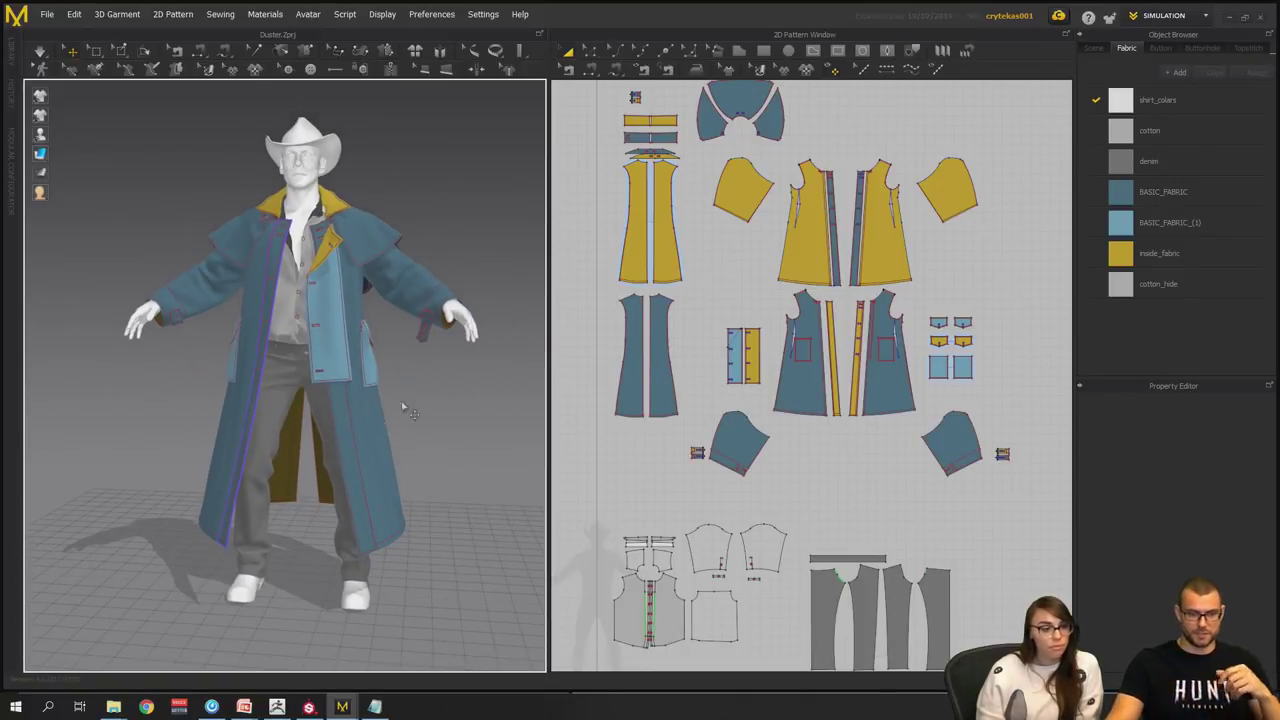
pyautogui.moveTo(483, 409); pyautogui.dragTo(349, 380, button='right')
pyautogui.scroll(3, 349, 380)
pyautogui.scroll(-3, 349, 380)
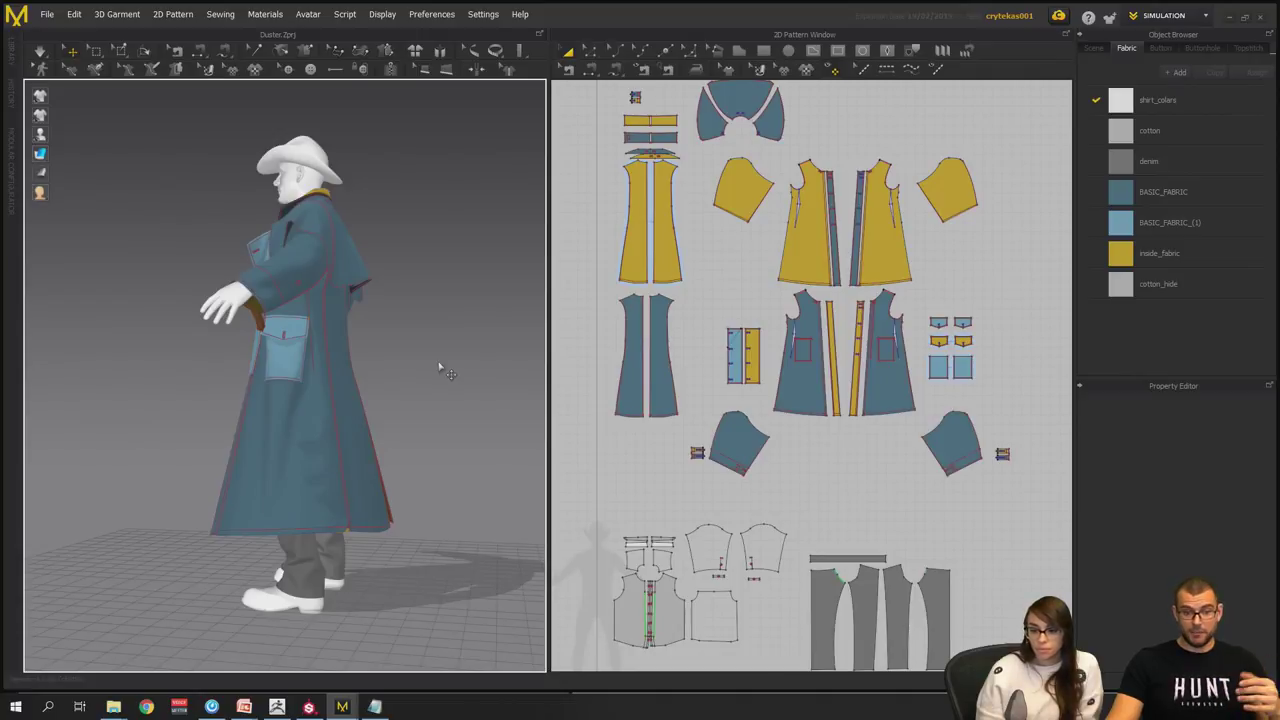
pyautogui.moveTo(438, 367); pyautogui.dragTo(491, 366, button='right')
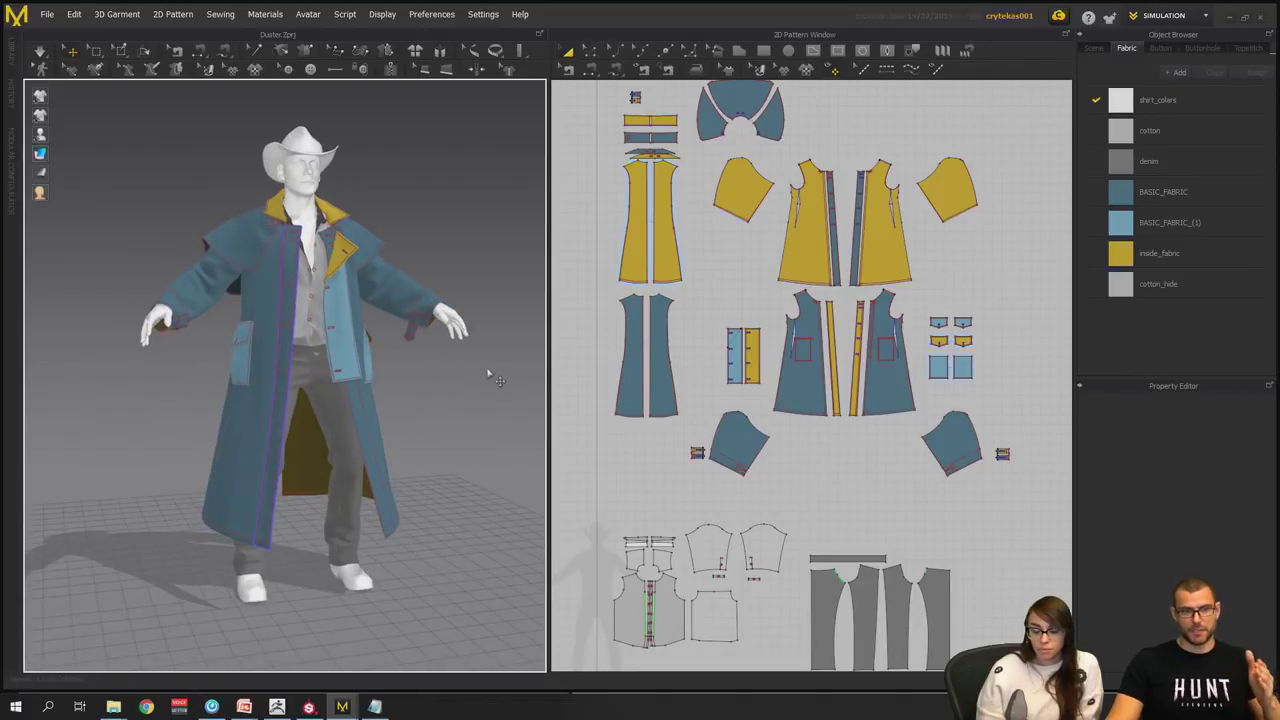
# - Review the complete 2D pattern layout of the coat, shirt and trousers
pyautogui.moveTo(808, 290); pyautogui.dragTo(792, 386, button='right')
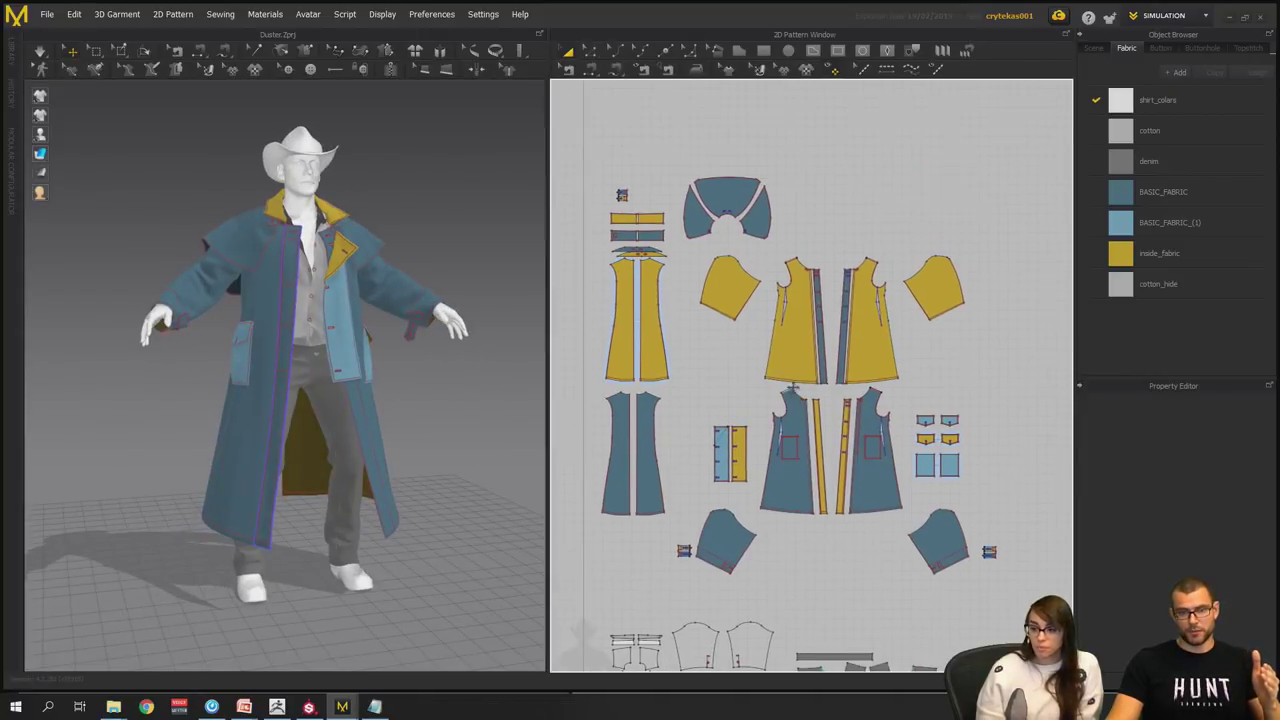
pyautogui.scroll(-3, 793, 388)
pyautogui.scroll(2, 891, 292)
pyautogui.moveTo(798, 302); pyautogui.dragTo(828, 282, button='middle')
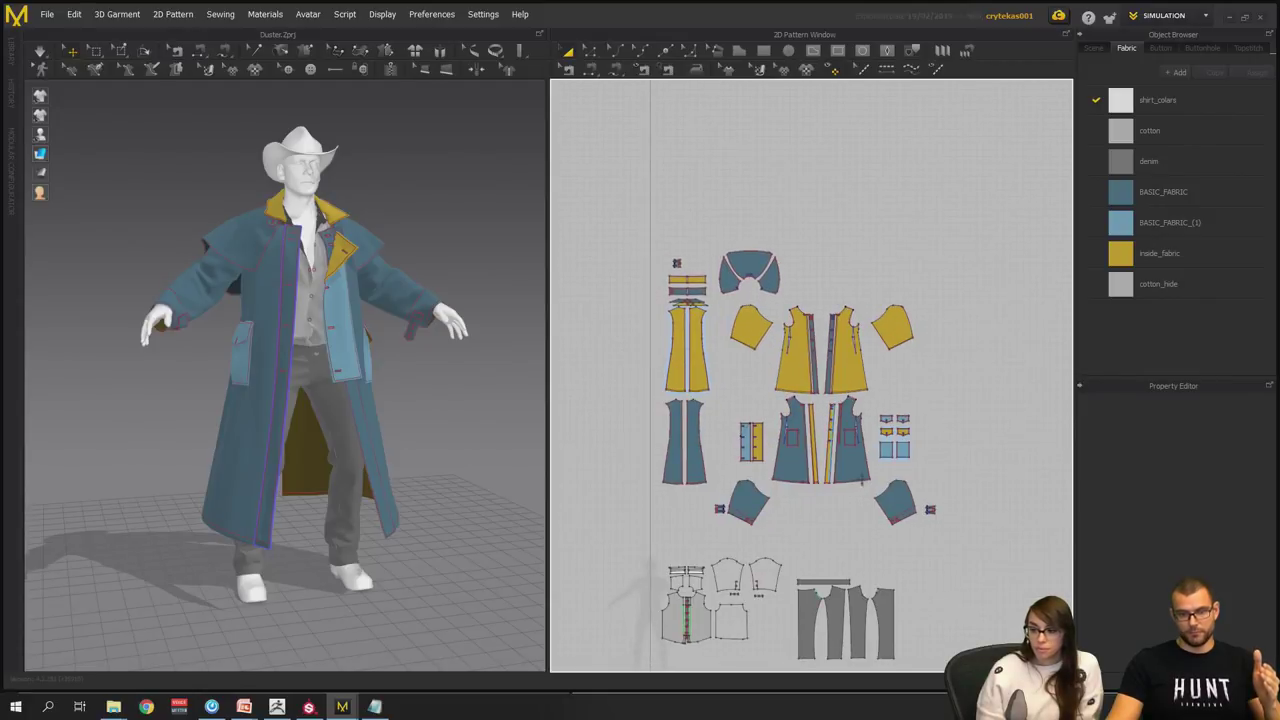
pyautogui.moveTo(953, 410); pyautogui.dragTo(943, 300, button='right')
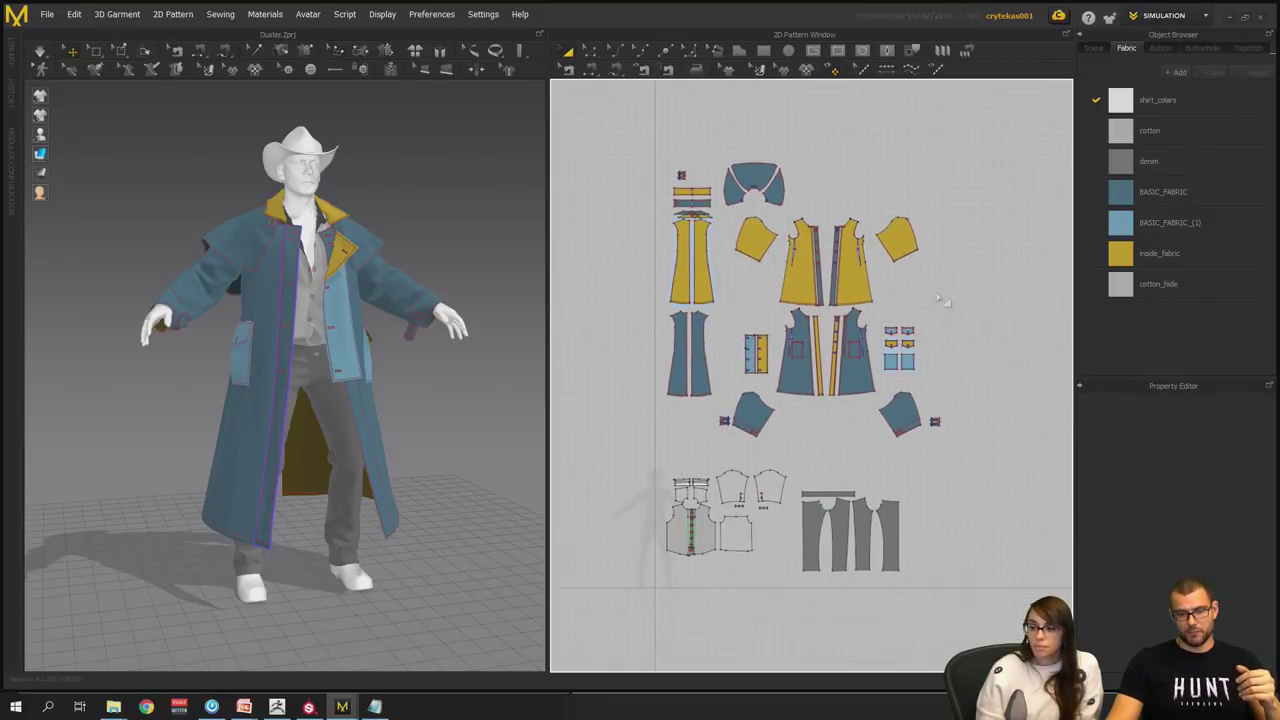
pyautogui.scroll(2, 943, 300)
pyautogui.scroll(-4, 960, 330)
pyautogui.scroll(2, 1006, 372)
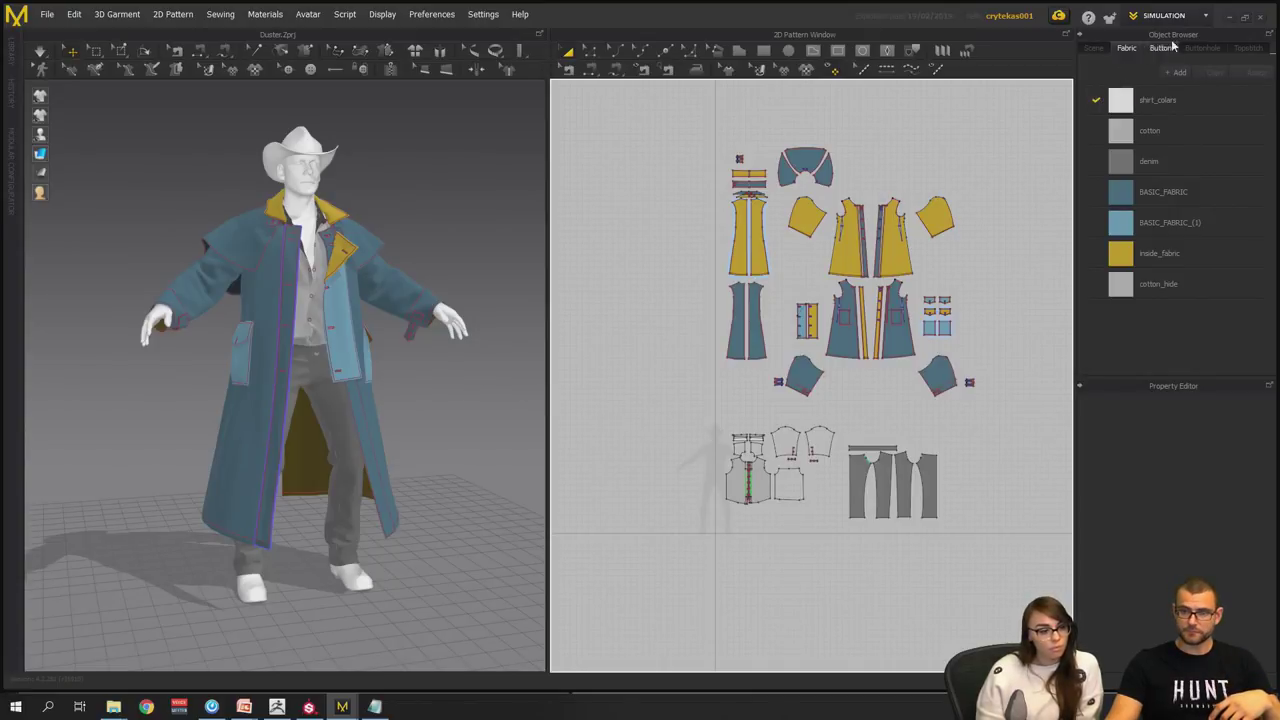
# - Quit Marvelous Designer without saving the Duster project
pyautogui.click(1262, 18)
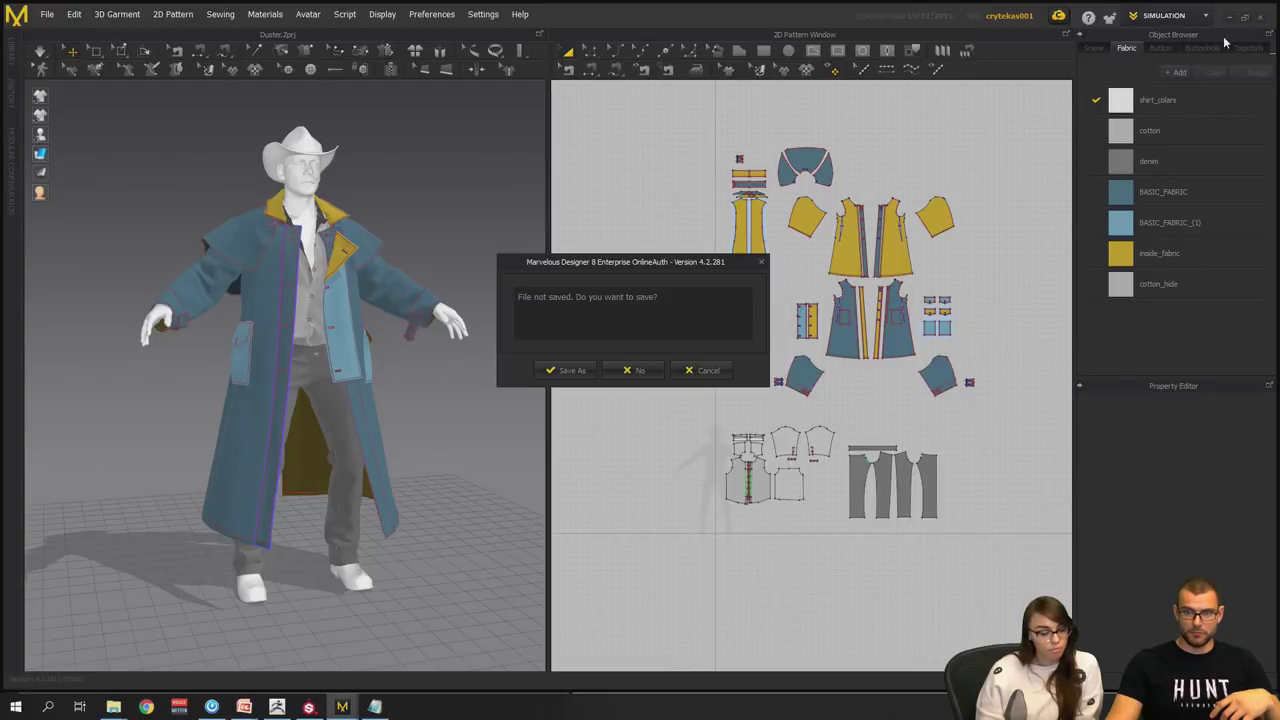
pyautogui.click(632, 369)
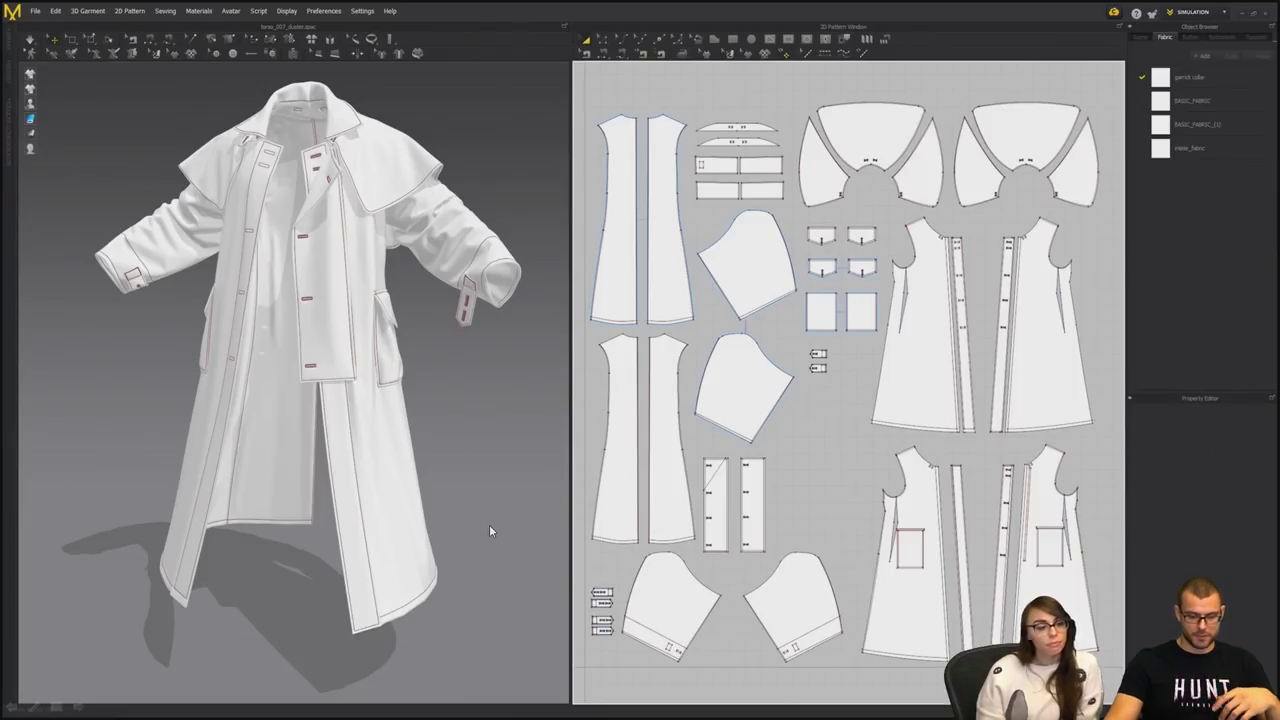
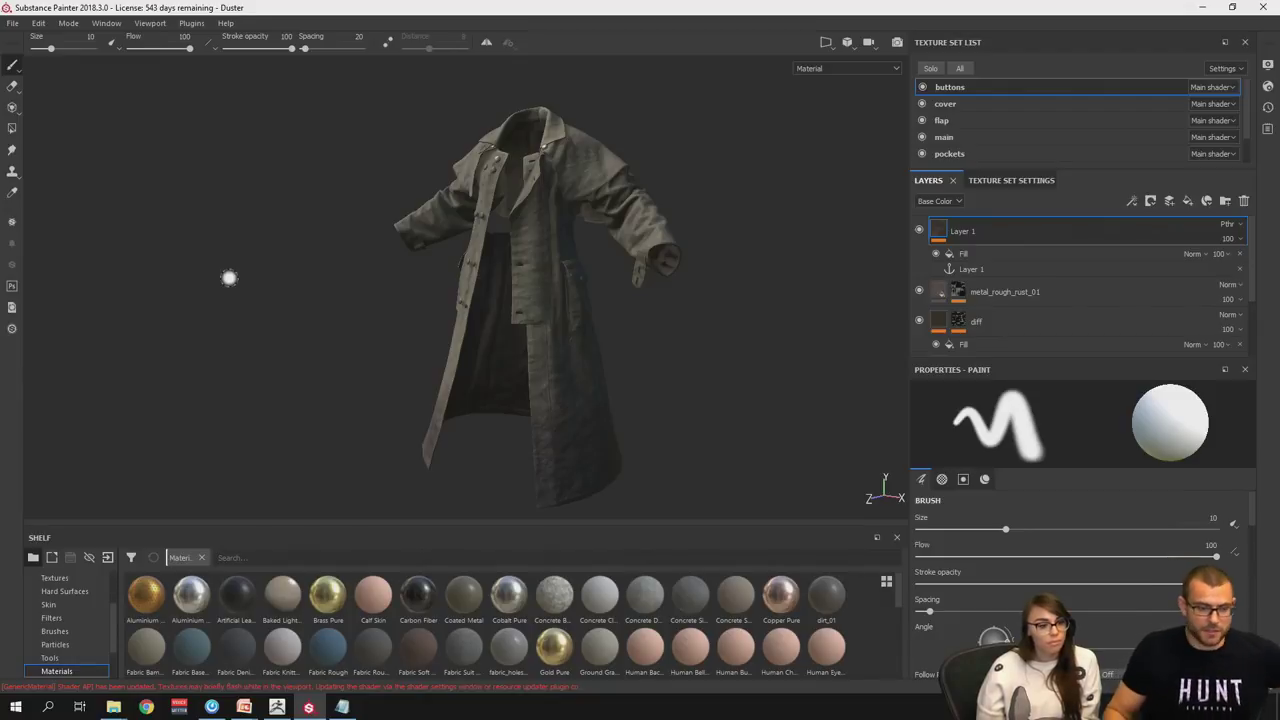
# - Examine the textured duster coat from the front and look through the layer stack of its buttons texture set
pyautogui.scroll(-3, 595, 263)
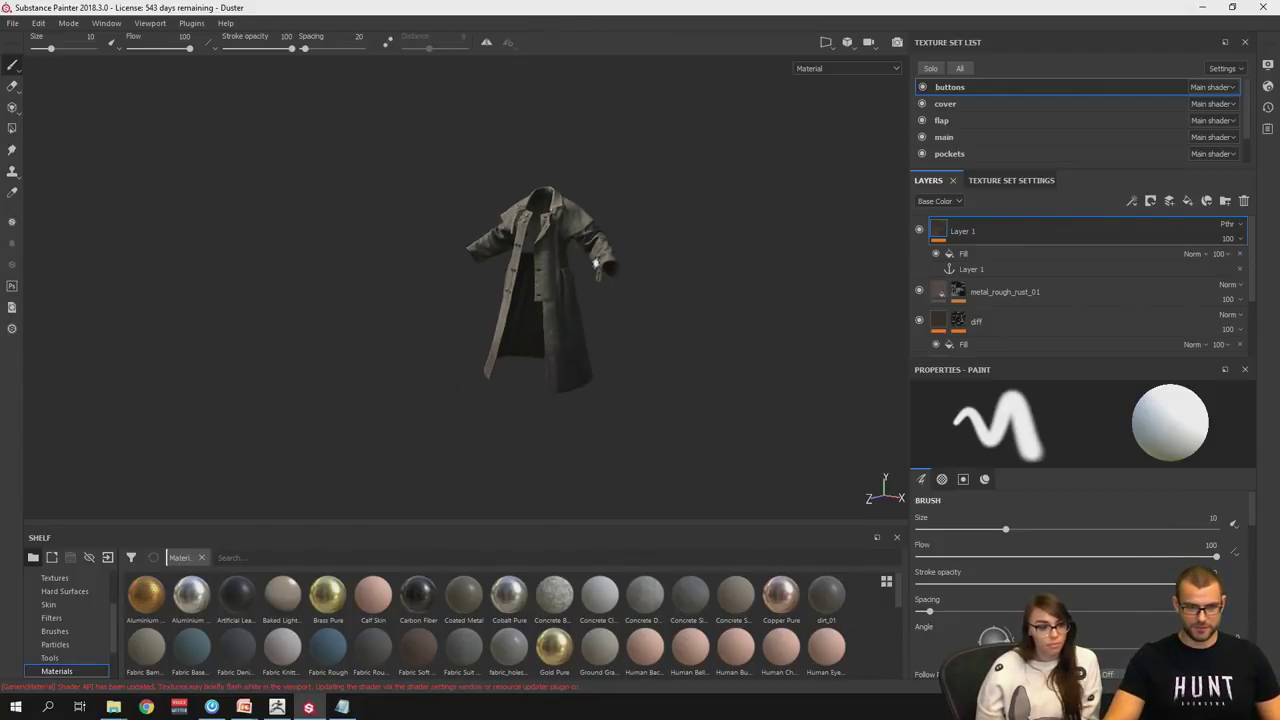
pyautogui.scroll(2, 597, 265)
pyautogui.keyDown('alt'); pyautogui.moveTo(610, 270); pyautogui.dragTo(638, 268); pyautogui.keyUp('alt')
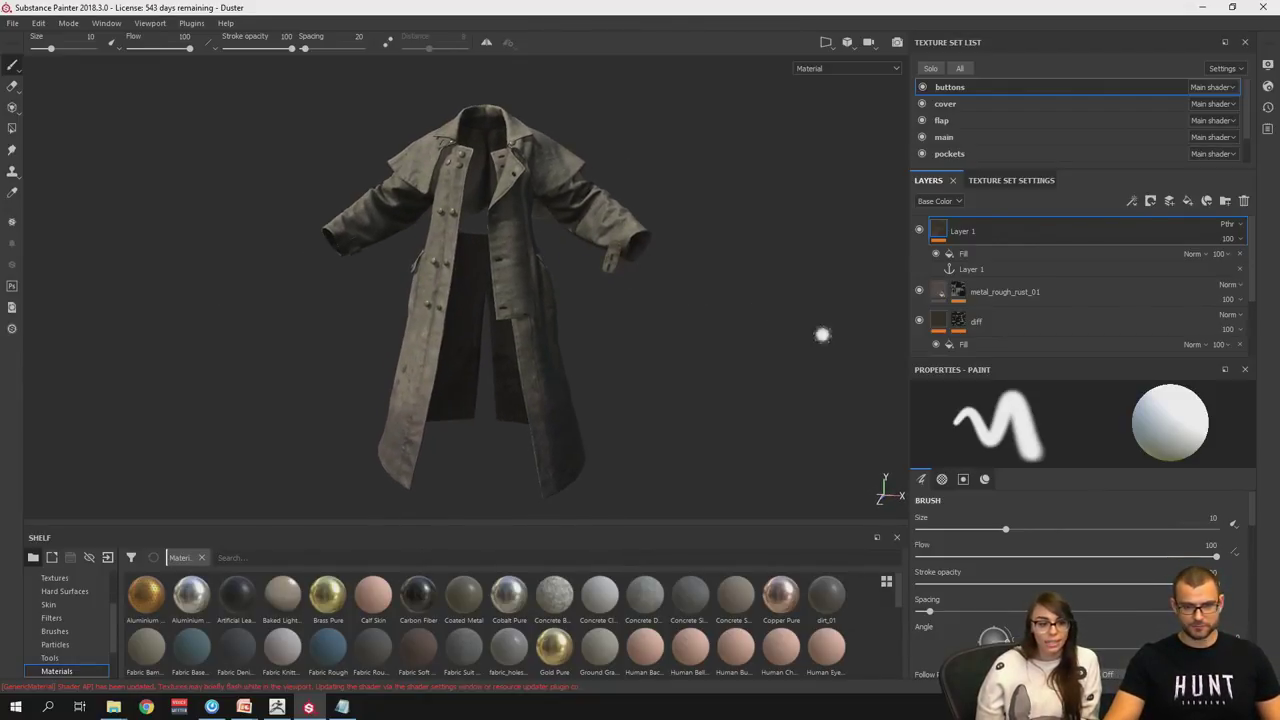
pyautogui.scroll(-3, 990, 306)
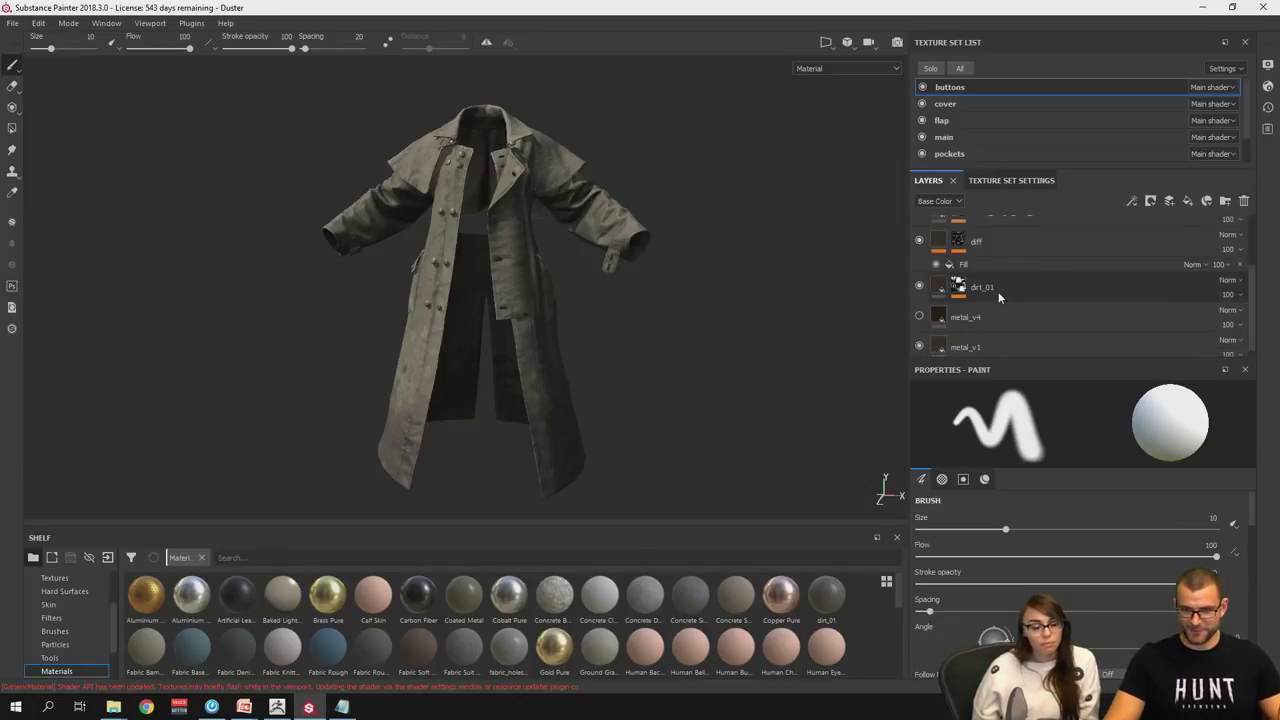
pyautogui.scroll(3, 998, 297)
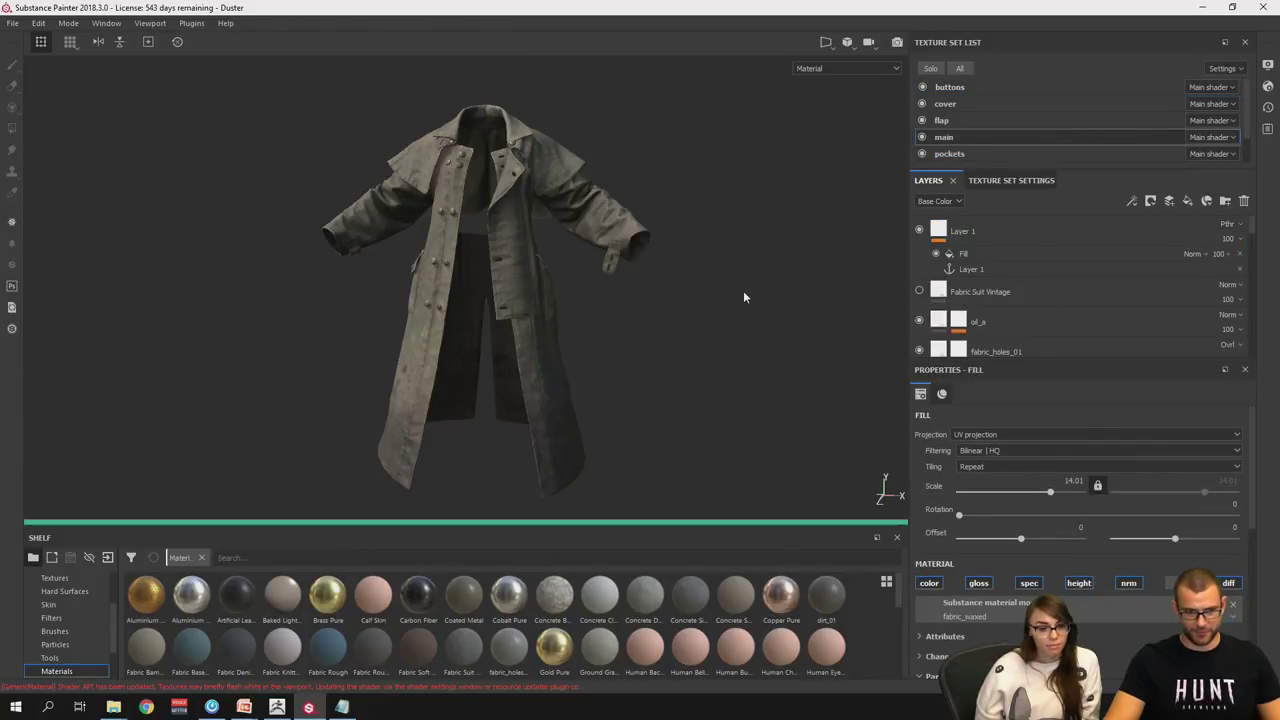
# - Examine the textured coat from the front and both three-quarter sides, checking its fabric wear and dirt
pyautogui.keyDown('alt'); pyautogui.moveTo(758, 292); pyautogui.dragTo(849, 240); pyautogui.keyUp('alt')
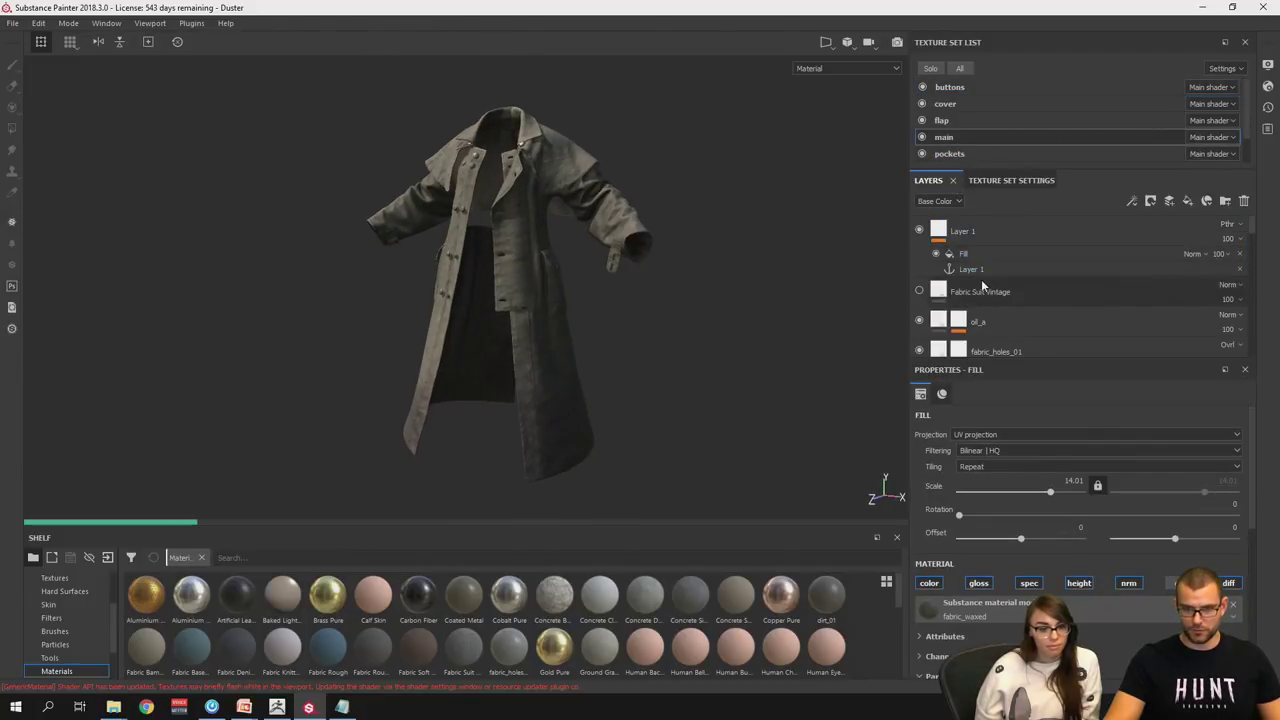
pyautogui.scroll(-2, 988, 289)
pyautogui.moveTo(688, 310)
pyautogui.keyDown('shift'); pyautogui.mouseDown(button='right')
pyautogui.moveTo(749, 294)
pyautogui.moveTo(704, 302)
pyautogui.moveTo(720, 303)
pyautogui.mouseUp(button='right'); pyautogui.keyUp('shift')
pyautogui.keyDown('alt'); pyautogui.moveTo(720, 303); pyautogui.dragTo(856, 288); pyautogui.keyUp('alt')
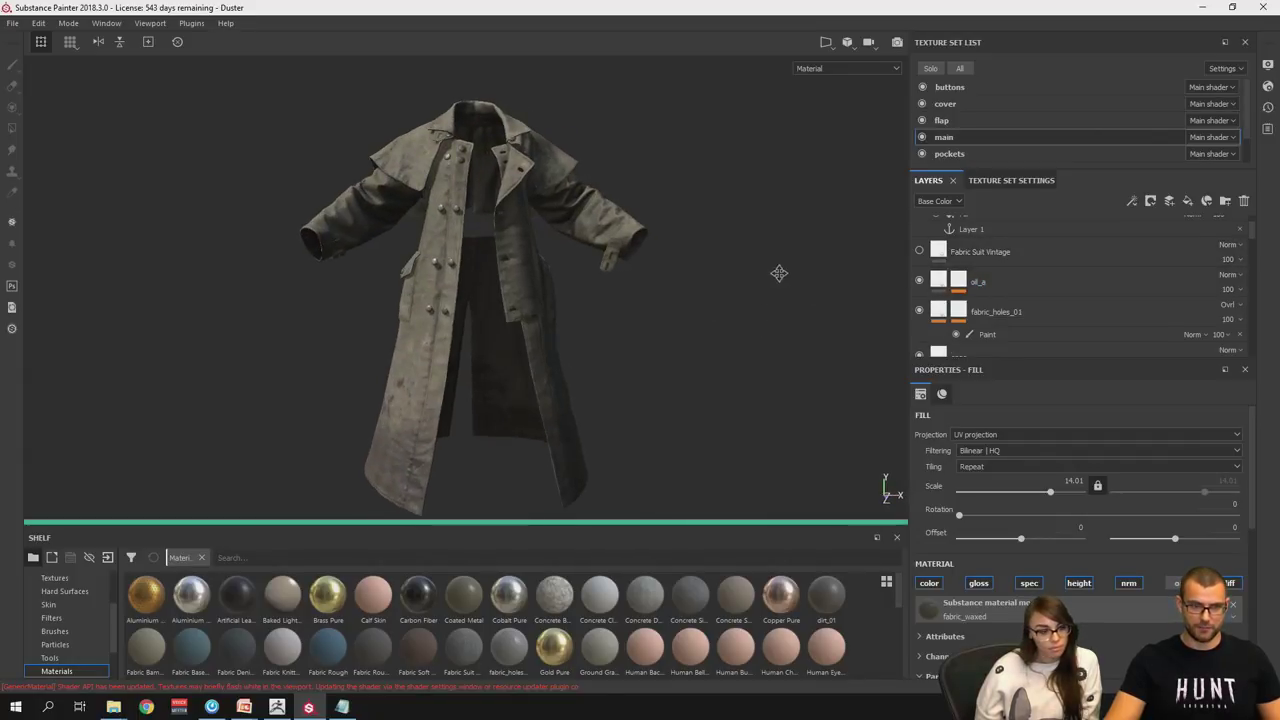
pyautogui.keyDown('alt'); pyautogui.moveTo(780, 274); pyautogui.dragTo(796, 204, button='middle'); pyautogui.keyUp('alt')
pyautogui.keyDown('alt'); pyautogui.moveTo(776, 262); pyautogui.dragTo(798, 266); pyautogui.keyUp('alt')
pyautogui.keyDown('alt'); pyautogui.moveTo(798, 266); pyautogui.dragTo(731, 317, button='middle'); pyautogui.keyUp('alt')
pyautogui.keyDown('alt'); pyautogui.moveTo(731, 317); pyautogui.dragTo(794, 292); pyautogui.keyUp('alt')
pyautogui.keyDown('shift'); pyautogui.moveTo(794, 292); pyautogui.dragTo(709, 286, button='right'); pyautogui.keyUp('shift')
pyautogui.keyDown('alt'); pyautogui.moveTo(709, 286); pyautogui.dragTo(712, 262); pyautogui.keyUp('alt')
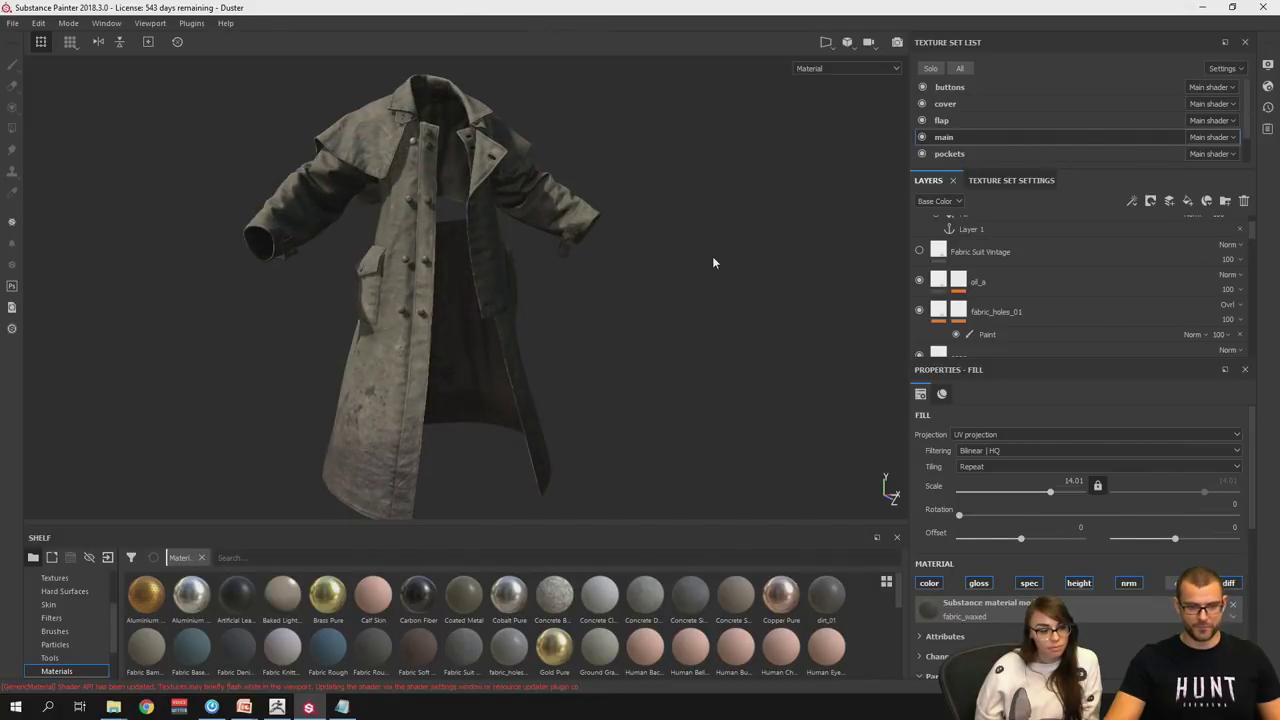
# - Hide the oil_a and fabric_holes_01 layers of the main texture set
pyautogui.scroll(-1, 940, 266)
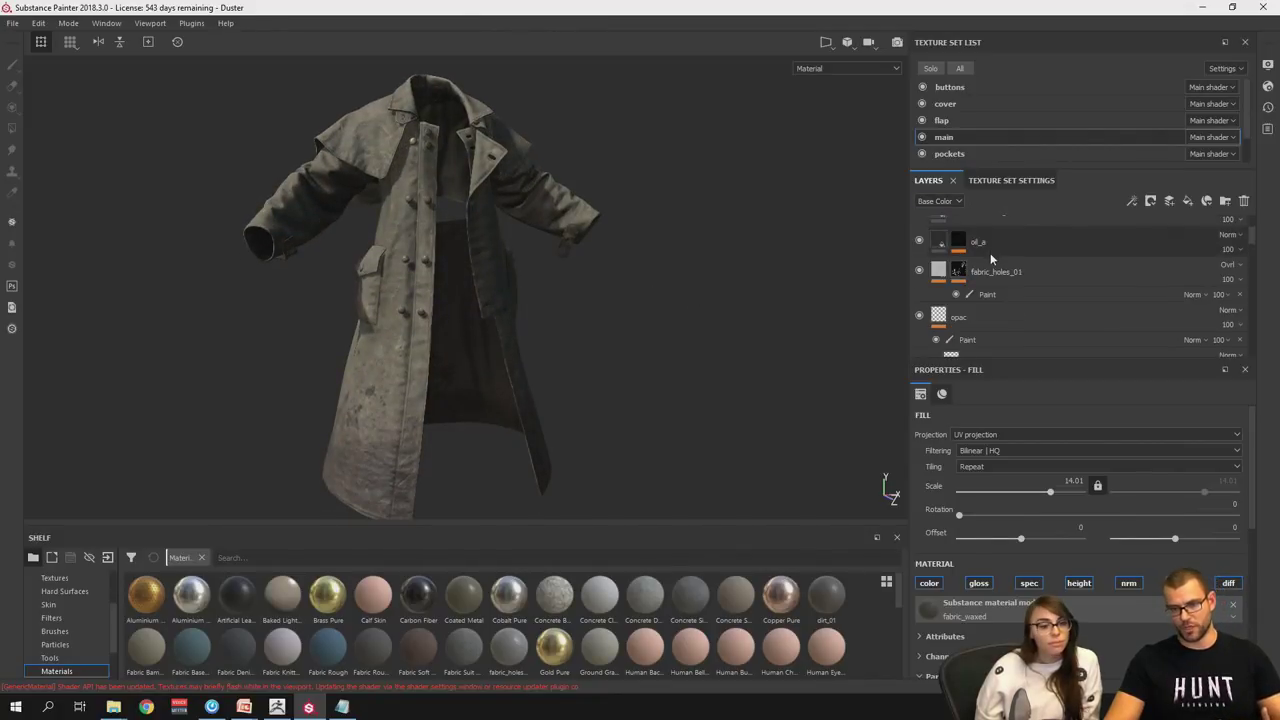
pyautogui.click(920, 271)
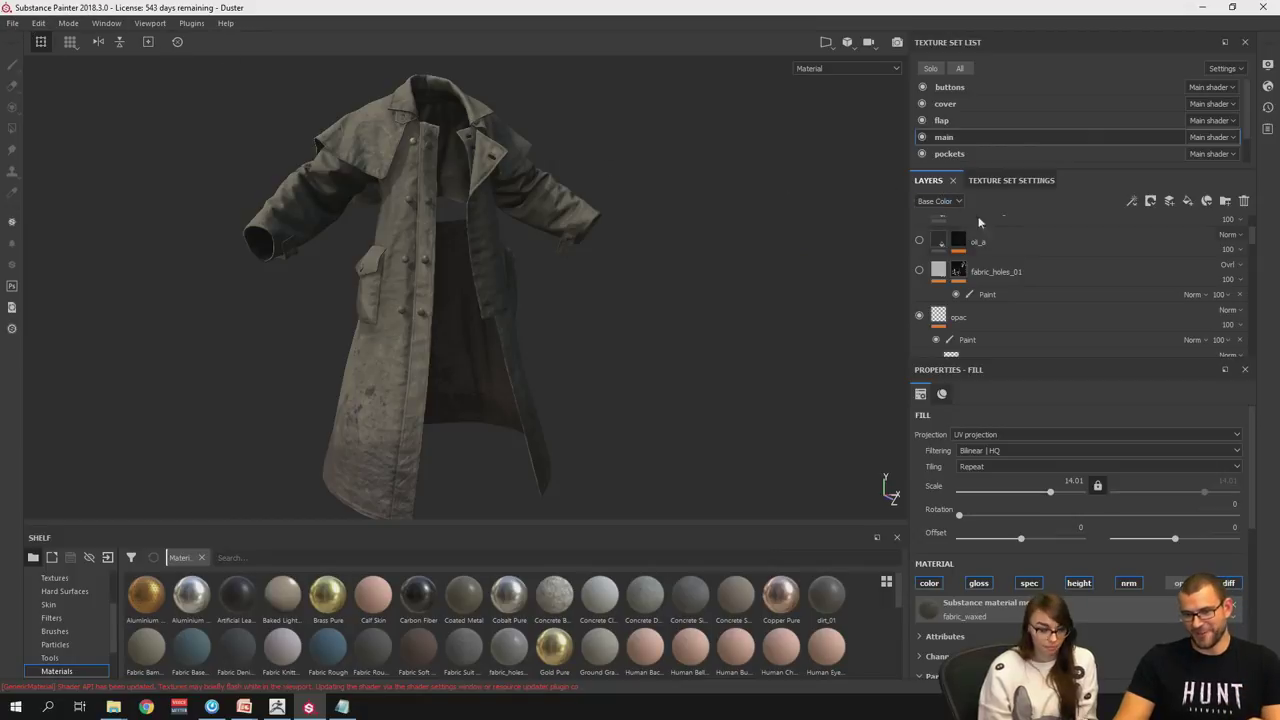
pyautogui.scroll(-1, 982, 280)
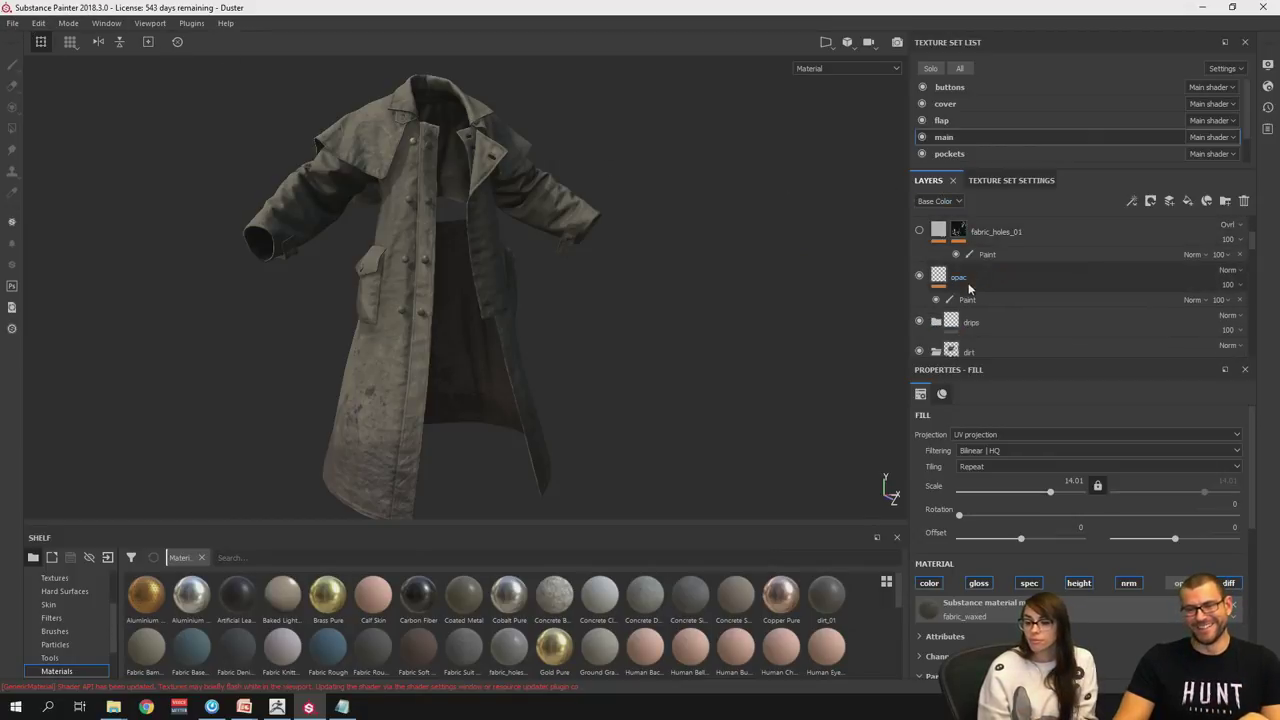
pyautogui.scroll(-1, 940, 318)
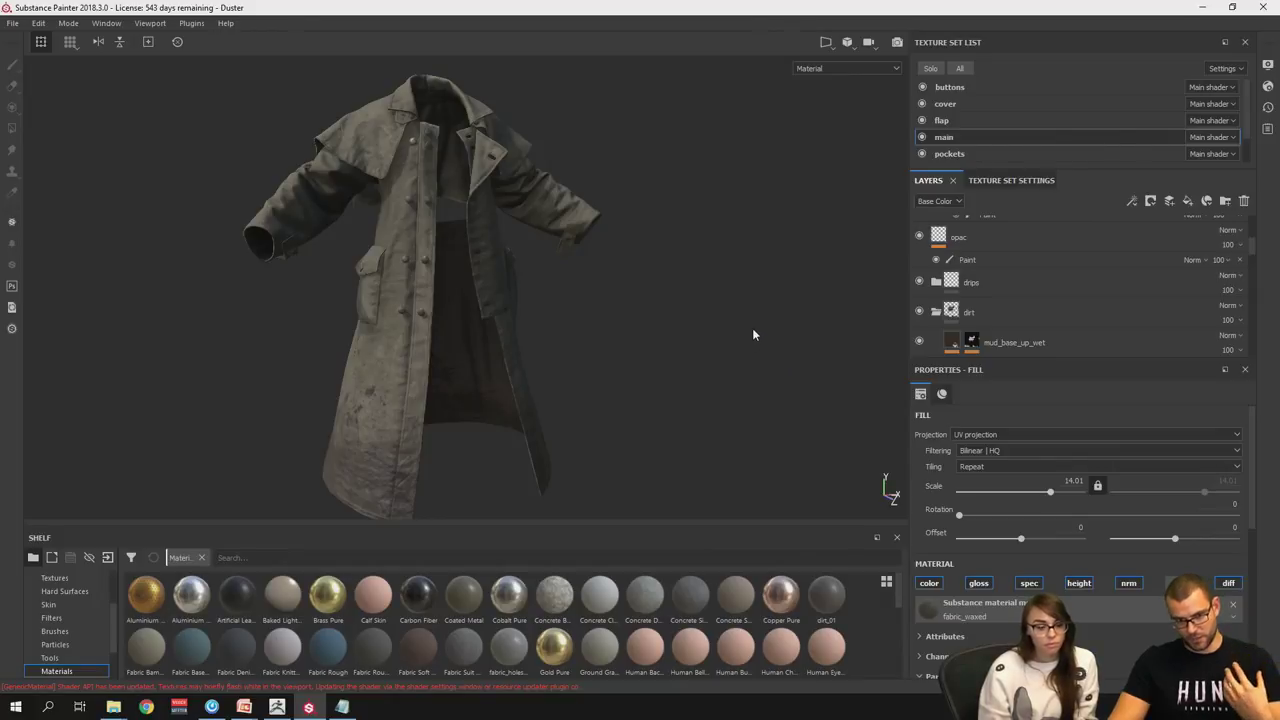
# - Hide the dirt folder and its mud_base_up_wet layer, and inspect the clean fabric on the coat's hem, cape and front up close
pyautogui.scroll(-2, 1024, 244)
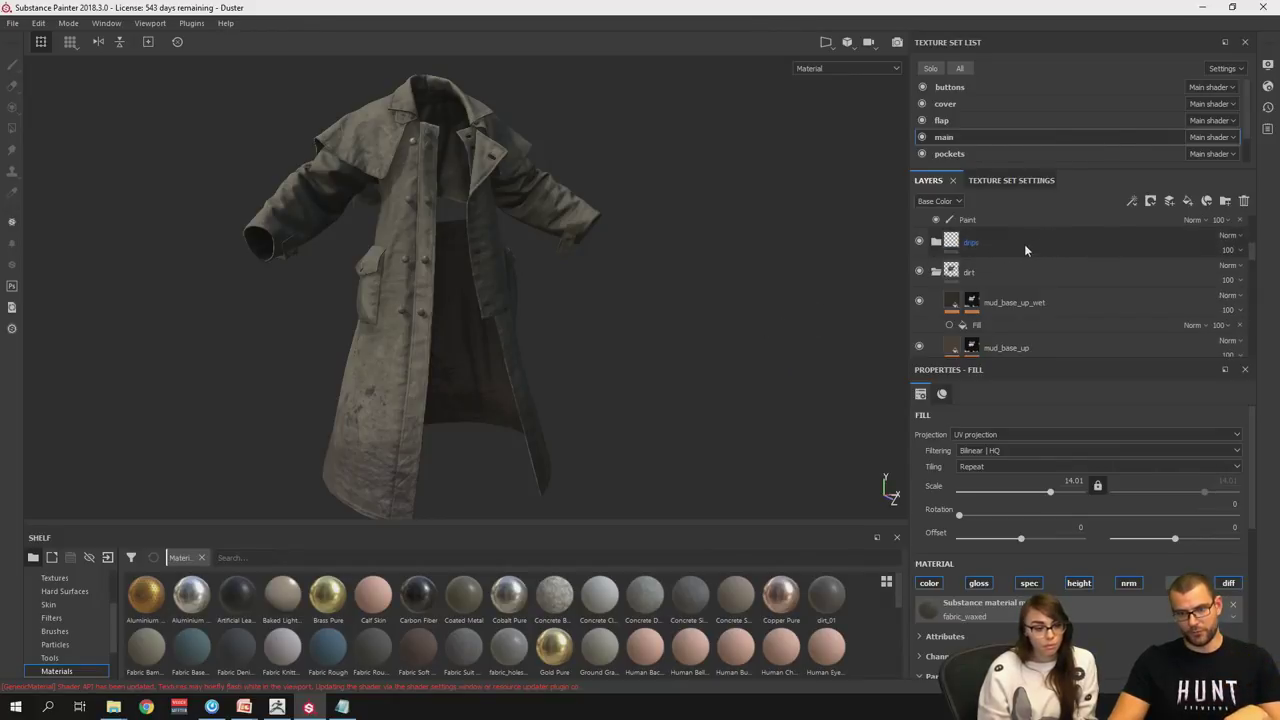
pyautogui.click(919, 271)
pyautogui.keyDown('alt'); pyautogui.moveTo(628, 307); pyautogui.dragTo(612, 275); pyautogui.keyUp('alt')
pyautogui.keyDown('alt'); pyautogui.moveTo(612, 275); pyautogui.dragTo(612, 251, button='middle'); pyautogui.keyUp('alt')
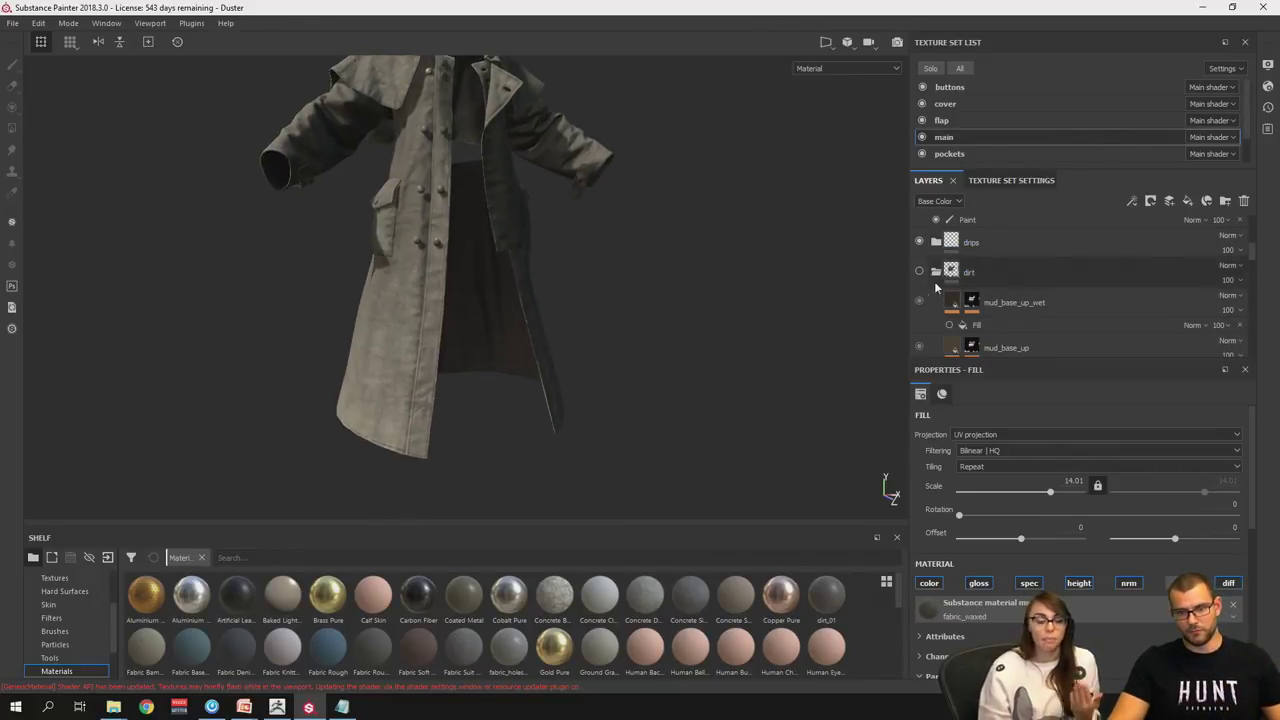
pyautogui.scroll(-2, 937, 282)
pyautogui.click(919, 262)
pyautogui.keyDown('alt'); pyautogui.moveTo(628, 280); pyautogui.dragTo(639, 287, button='right'); pyautogui.keyUp('alt')
pyautogui.keyDown('alt'); pyautogui.moveTo(639, 287); pyautogui.dragTo(557, 289); pyautogui.keyUp('alt')
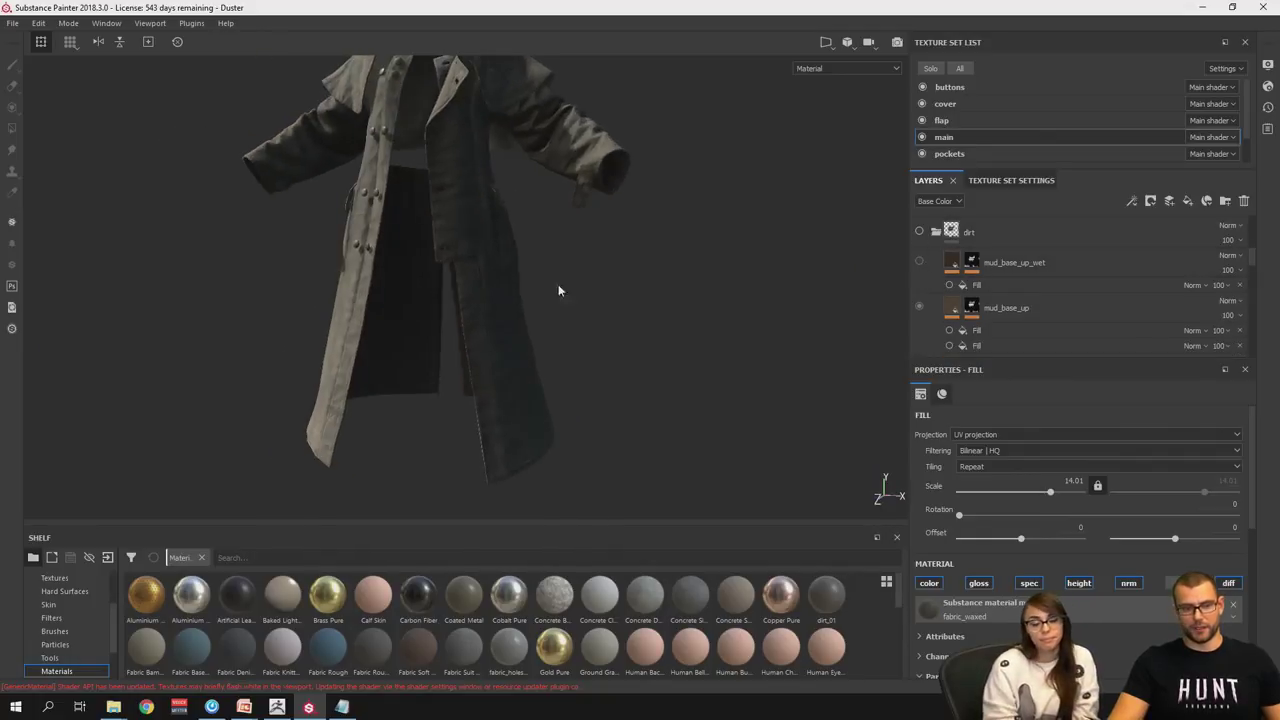
pyautogui.keyDown('alt'); pyautogui.moveTo(598, 276); pyautogui.dragTo(649, 340, button='middle'); pyautogui.keyUp('alt')
pyautogui.keyDown('alt'); pyautogui.moveTo(649, 340); pyautogui.dragTo(531, 251, button='right'); pyautogui.keyUp('alt')
pyautogui.keyDown('alt'); pyautogui.moveTo(531, 251); pyautogui.dragTo(706, 288); pyautogui.keyUp('alt')
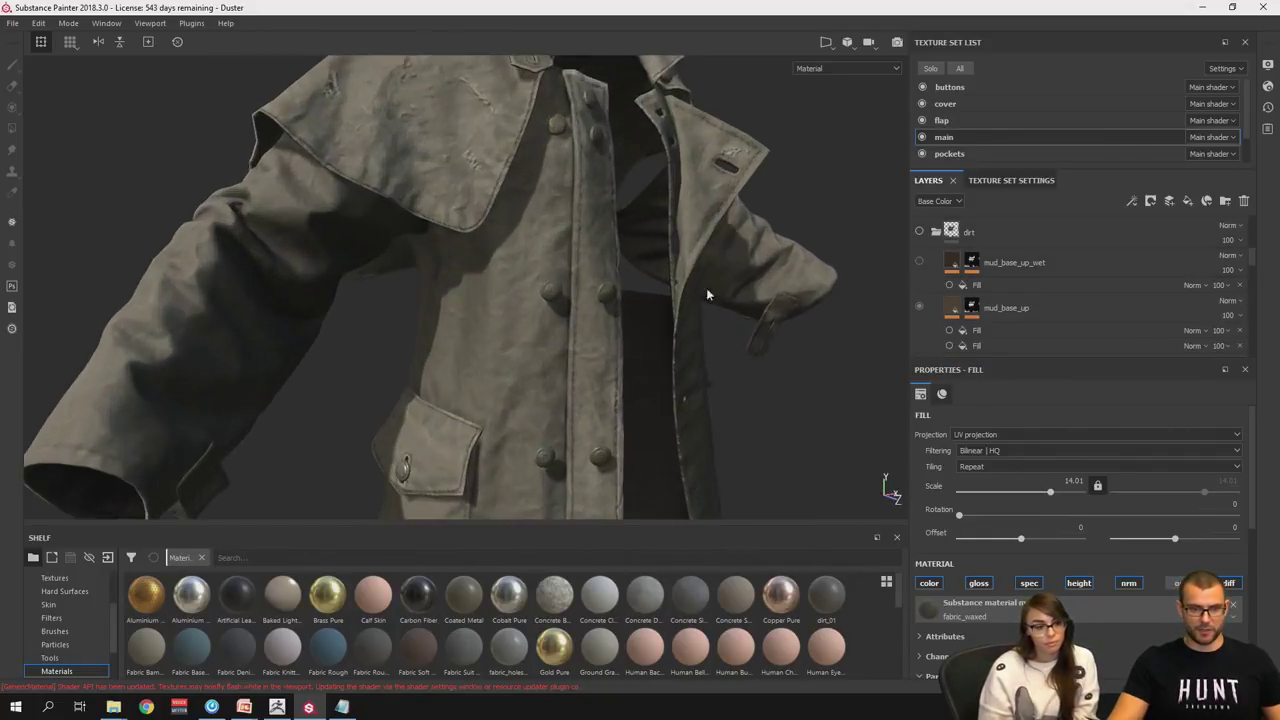
pyautogui.keyDown('alt'); pyautogui.moveTo(706, 288); pyautogui.dragTo(691, 270, button='right'); pyautogui.keyUp('alt')
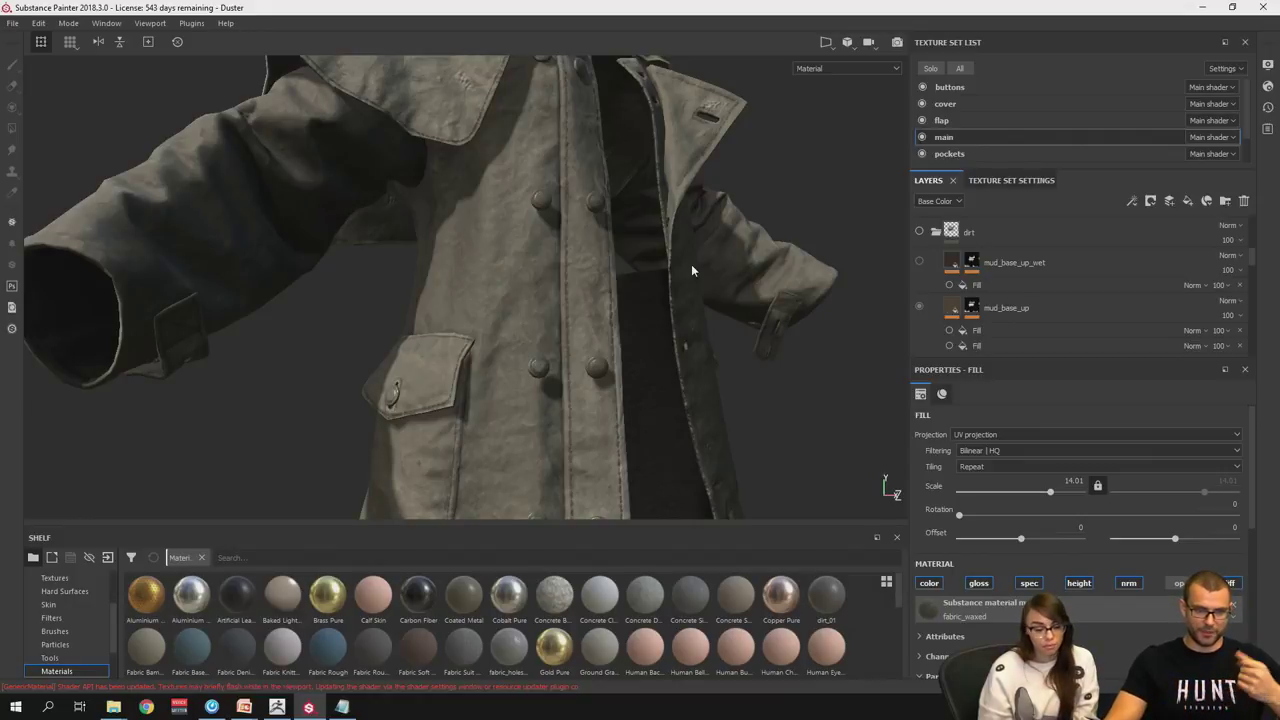
# - Show the fabric_holes_01 layer temporarily, examine its tears on the lower front of the coat, and hide it again
pyautogui.scroll(-5, 1040, 298)
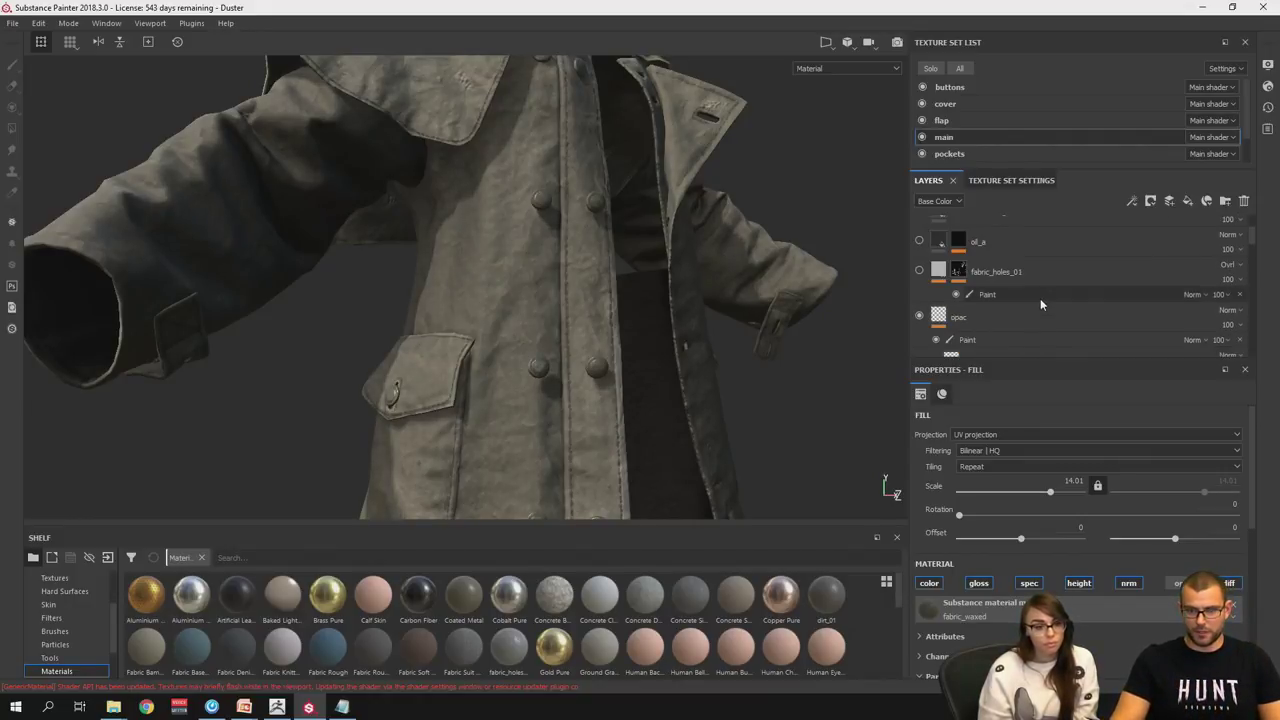
pyautogui.scroll(2, 1021, 277)
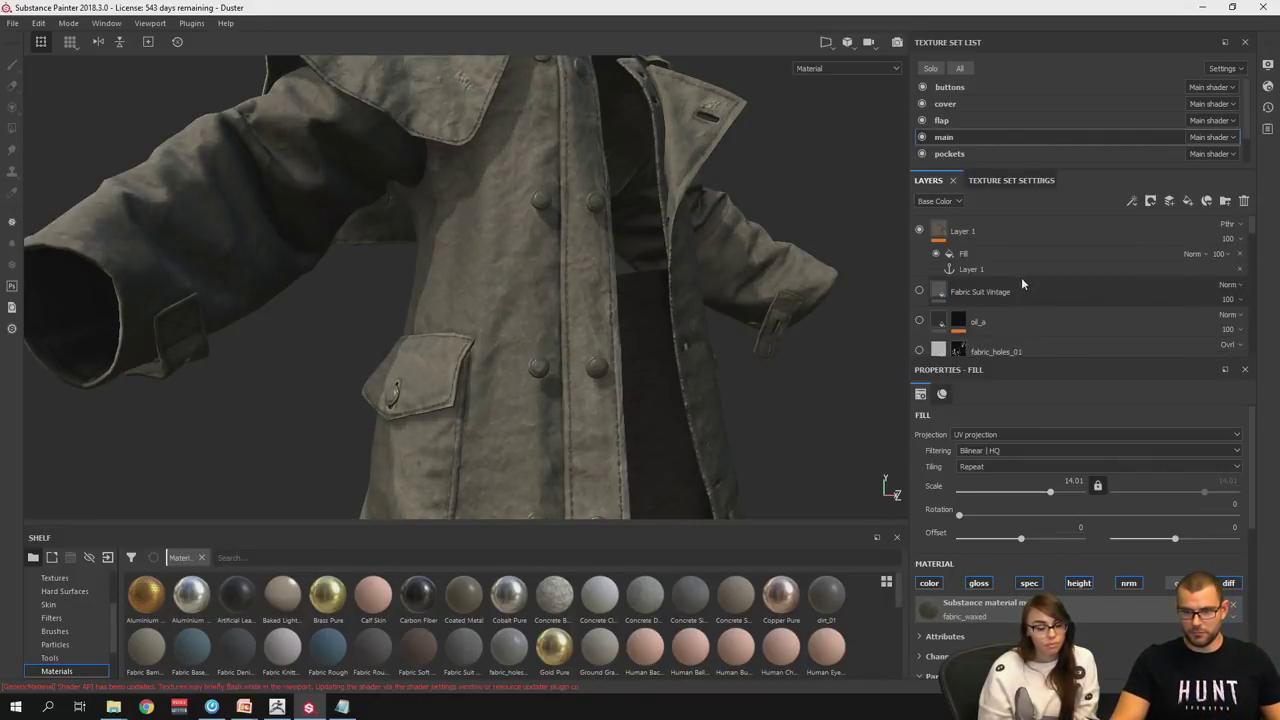
pyautogui.click(918, 312)
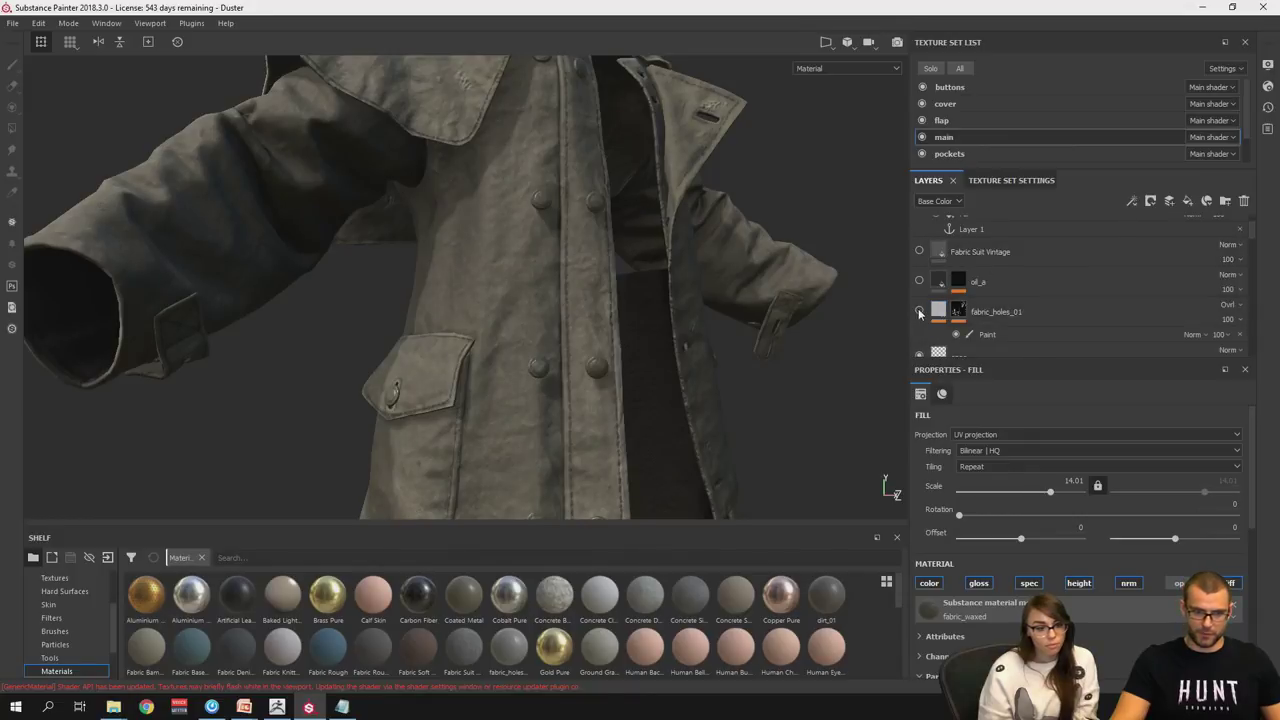
pyautogui.keyDown('alt'); pyautogui.moveTo(686, 380); pyautogui.dragTo(603, 247, button='middle'); pyautogui.keyUp('alt')
pyautogui.keyDown('alt'); pyautogui.moveTo(604, 248); pyautogui.dragTo(646, 283, button='right'); pyautogui.keyUp('alt')
pyautogui.keyDown('alt'); pyautogui.moveTo(646, 283); pyautogui.dragTo(693, 98, button='middle'); pyautogui.keyUp('alt')
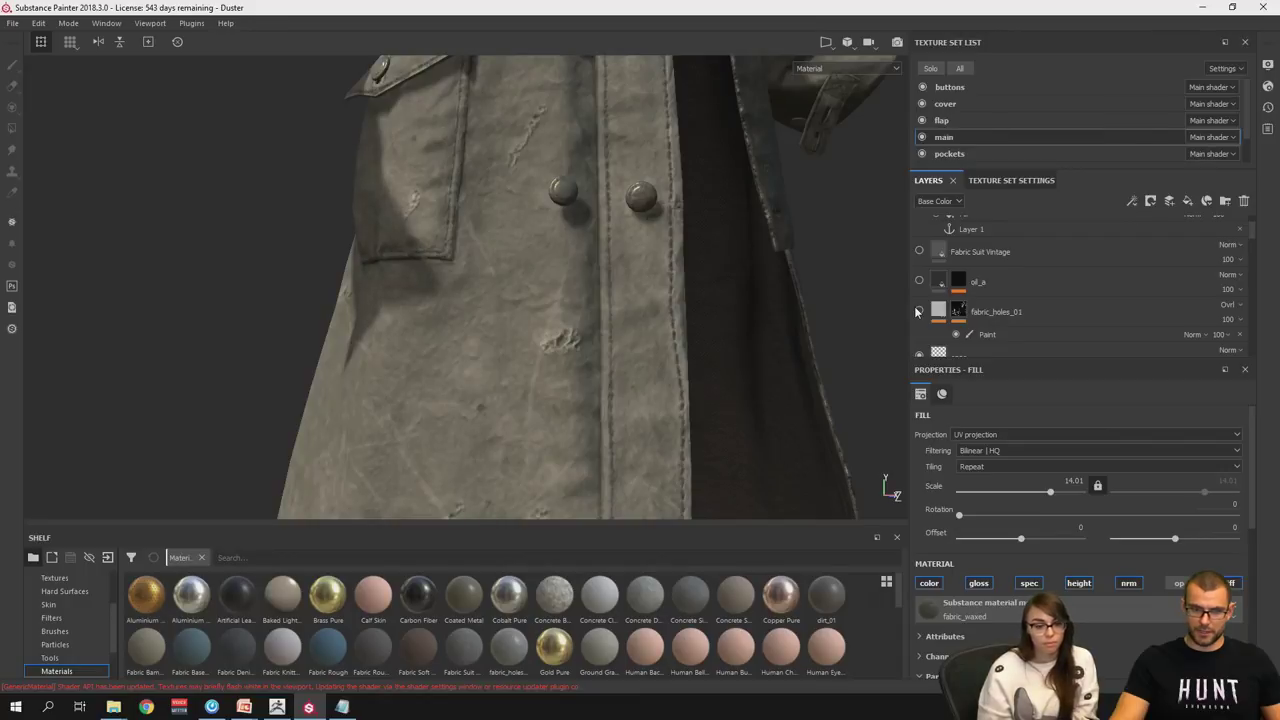
pyautogui.keyDown('alt'); pyautogui.moveTo(834, 297); pyautogui.dragTo(729, 306); pyautogui.keyUp('alt')
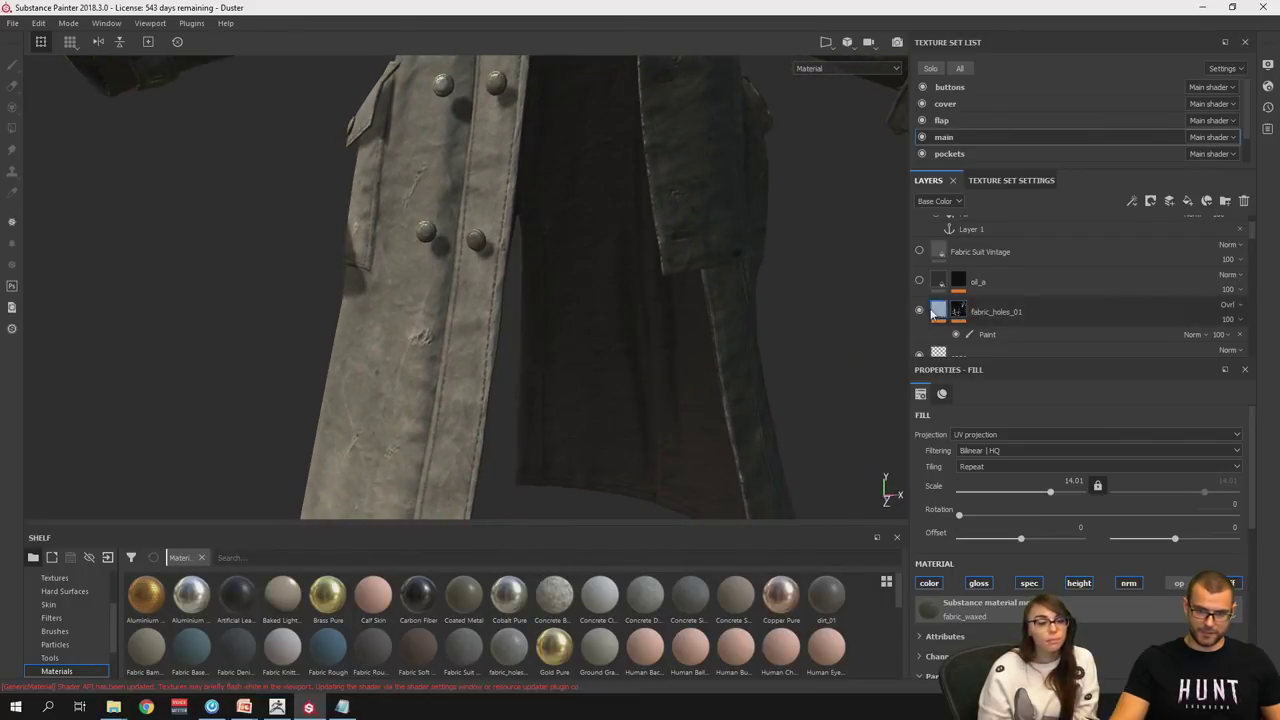
pyautogui.click(919, 310)
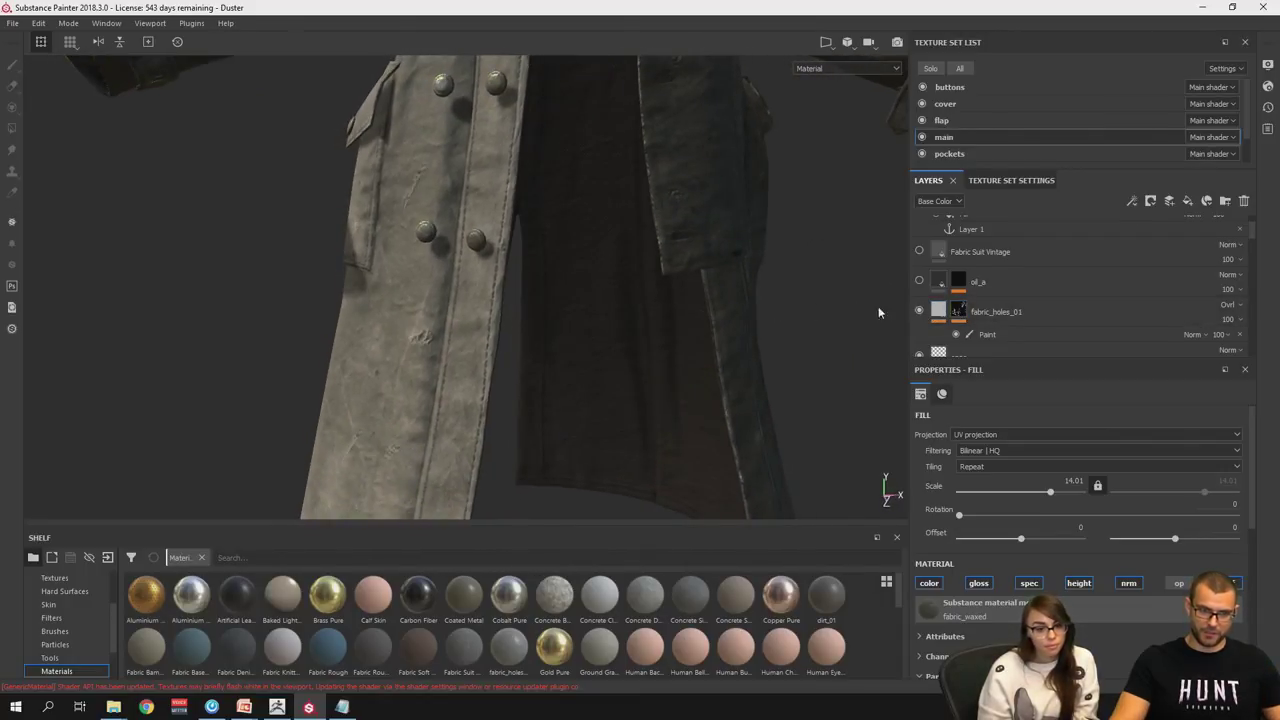
pyautogui.scroll(-3, 640, 286)
pyautogui.click(919, 310)
pyautogui.scroll(-3, 873, 311)
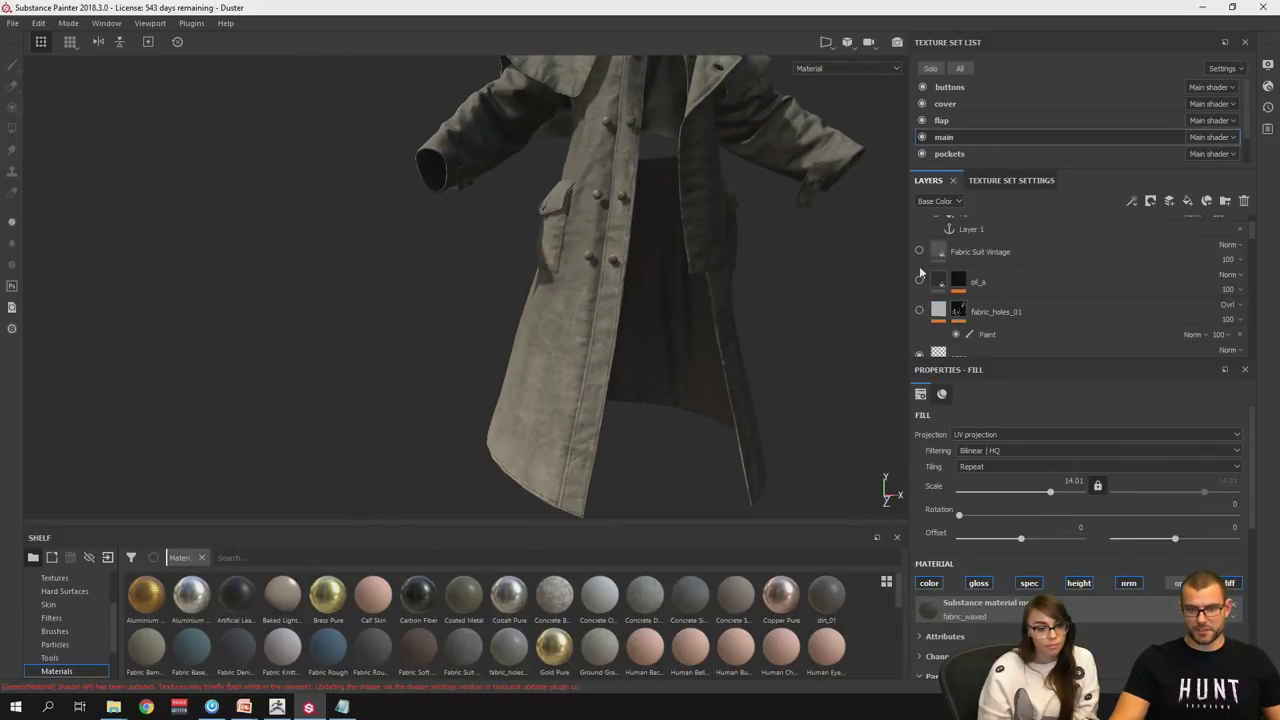
# - Collapse the dirt folder and hide the stitches, internal, light_discoloration_2 and light_wear layers in the fabric_v2 folder
pyautogui.scroll(-1, 1016, 270)
pyautogui.scroll(-1, 989, 286)
pyautogui.scroll(-3, 986, 292)
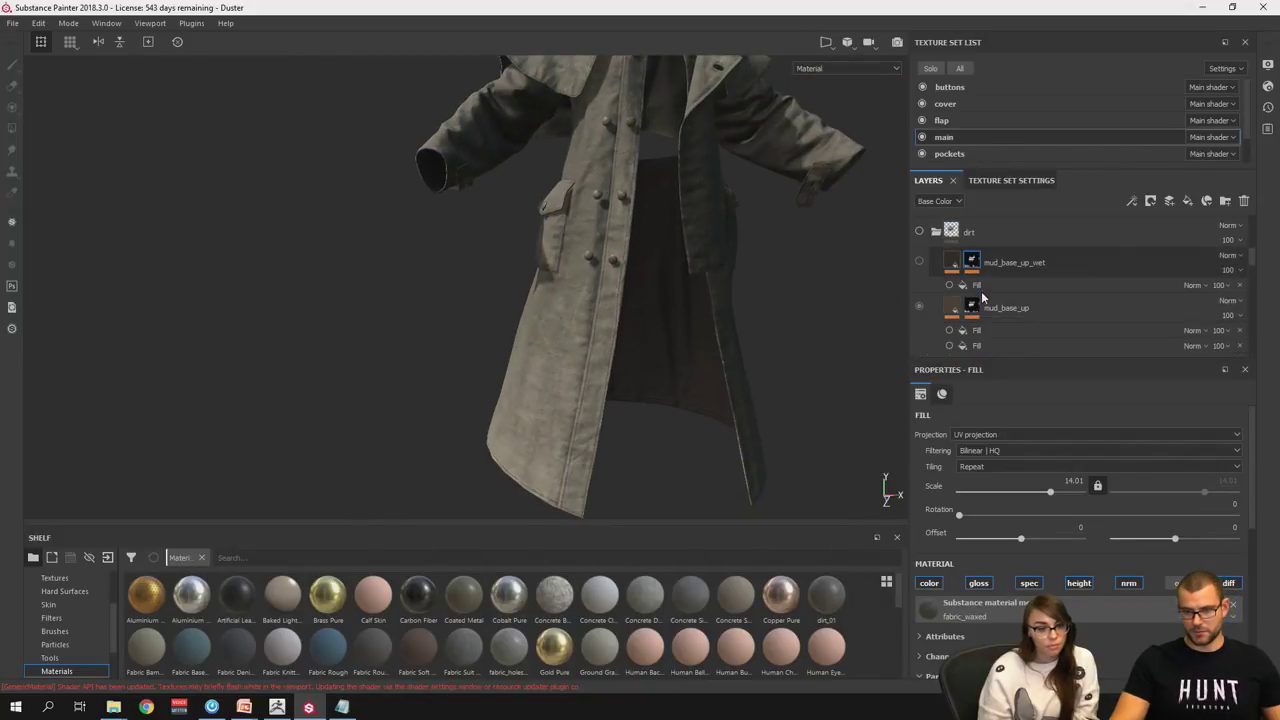
pyautogui.scroll(3, 983, 294)
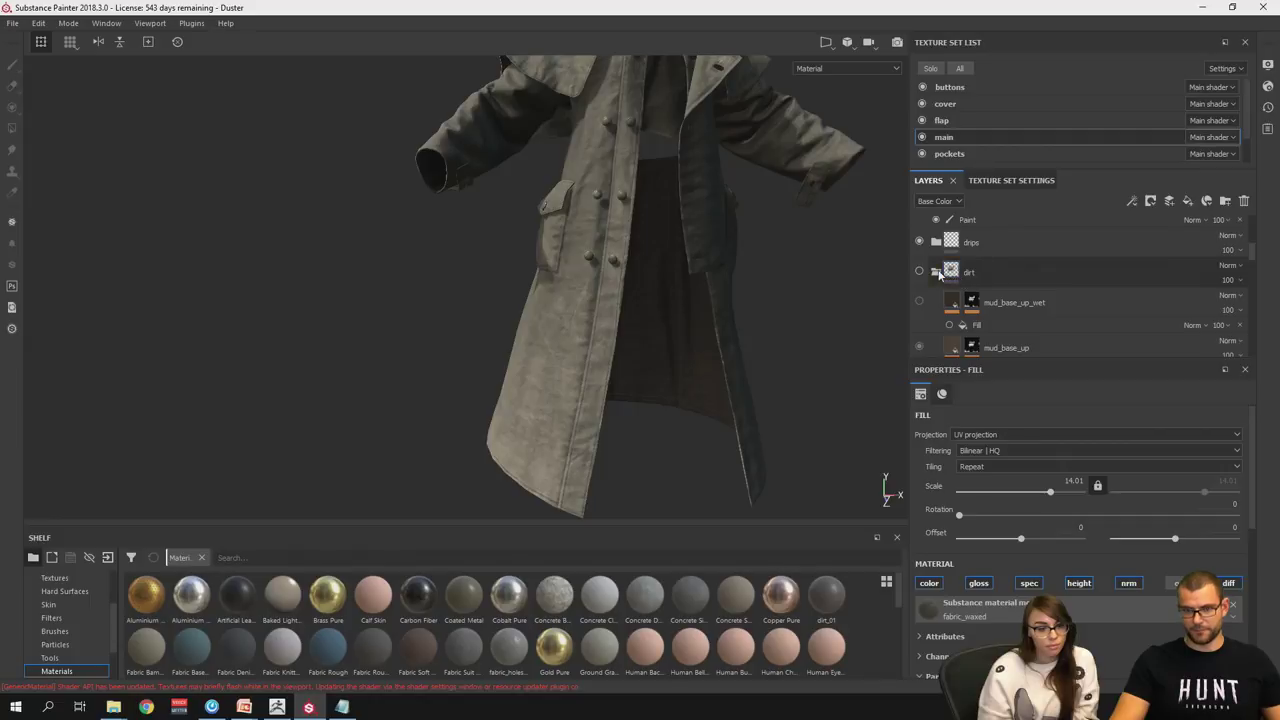
pyautogui.click(937, 272)
pyautogui.scroll(-4, 947, 298)
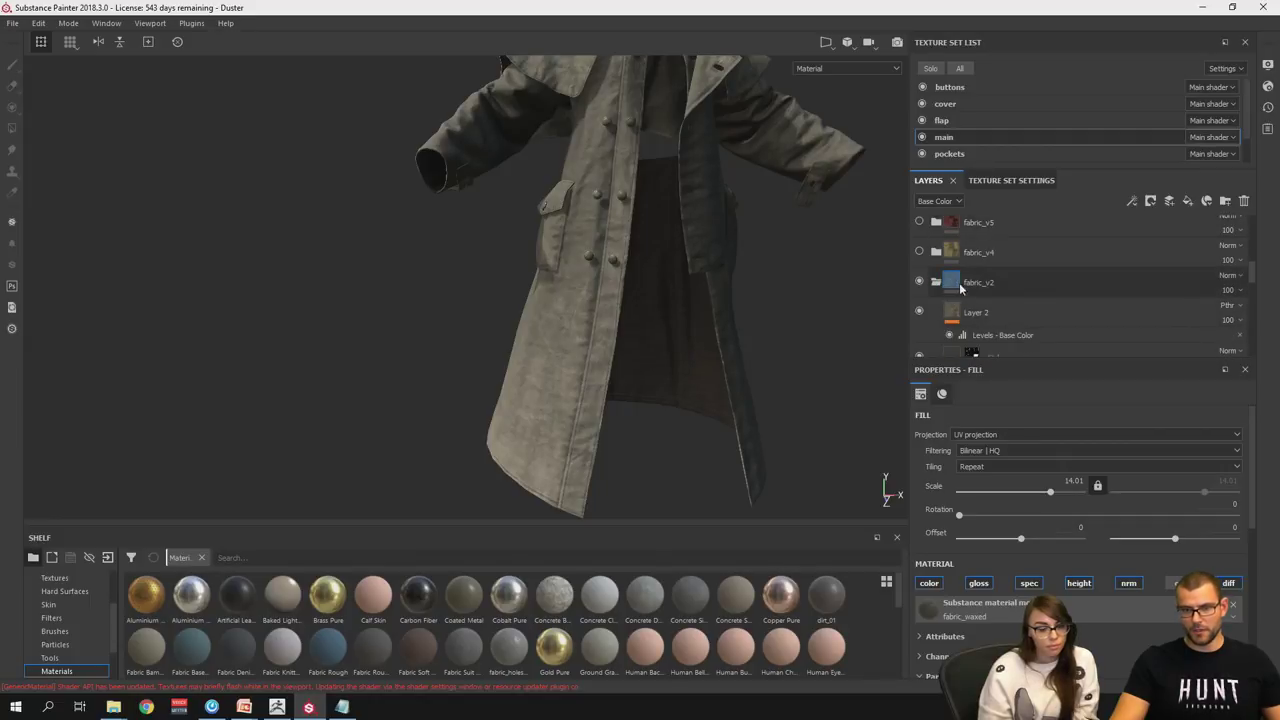
pyautogui.scroll(-2, 948, 278)
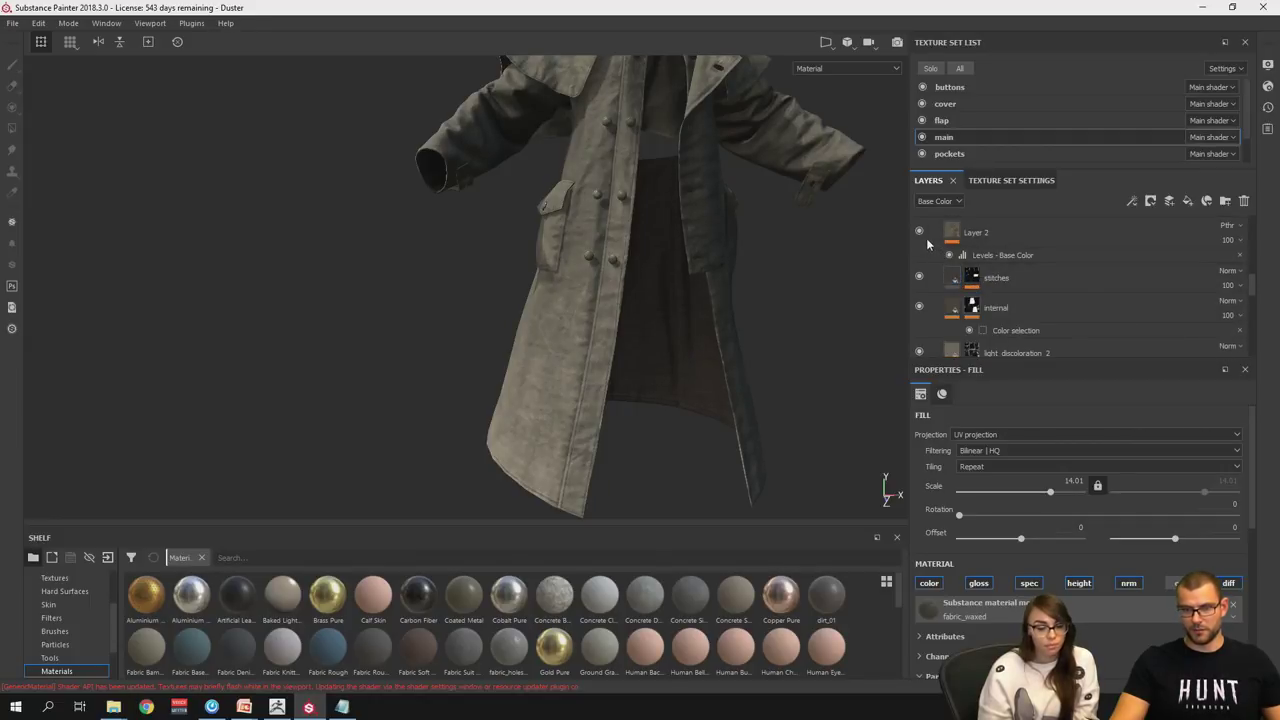
pyautogui.click(919, 307)
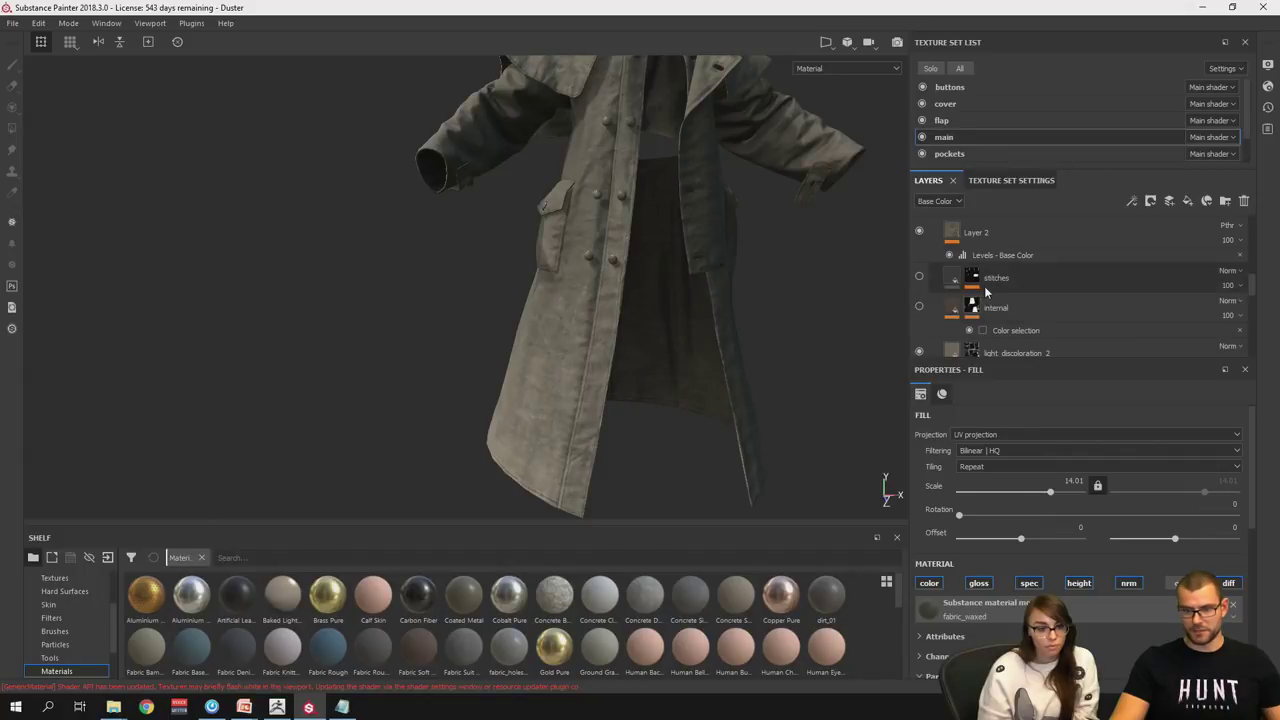
pyautogui.scroll(-2, 920, 300)
pyautogui.click(919, 273)
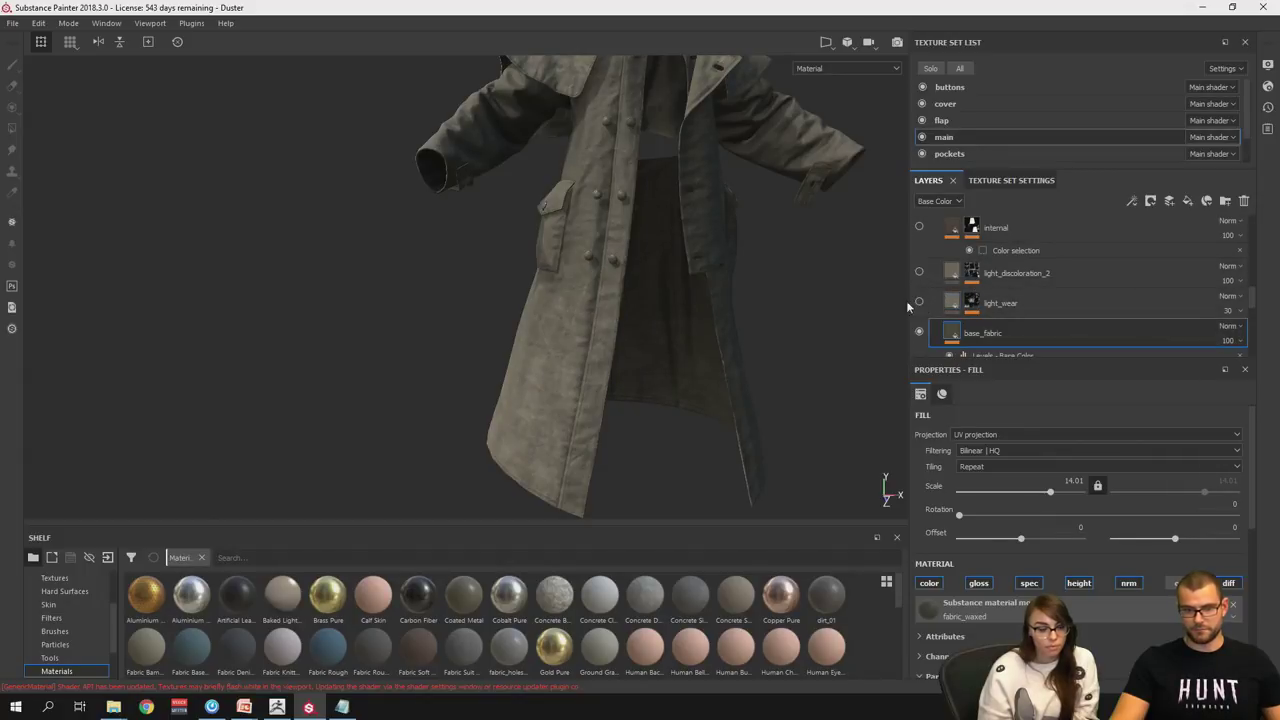
# - Examine the coat's base_fabric from several sides, comparing the single-channel display with the full material display
pyautogui.keyDown('alt'); pyautogui.moveTo(712, 286); pyautogui.dragTo(568, 309); pyautogui.keyUp('alt')
pyautogui.scroll(-1, 568, 309)
pyautogui.press('c')
pyautogui.keyDown('alt'); pyautogui.moveTo(757, 269); pyautogui.dragTo(726, 214, button='middle'); pyautogui.keyUp('alt')
pyautogui.keyDown('alt'); pyautogui.moveTo(725, 214); pyautogui.dragTo(600, 215); pyautogui.keyUp('alt')
pyautogui.keyDown('alt'); pyautogui.moveTo(700, 240); pyautogui.dragTo(818, 268, button='right'); pyautogui.keyUp('alt')
pyautogui.keyDown('alt'); pyautogui.moveTo(818, 268); pyautogui.dragTo(571, 246); pyautogui.keyUp('alt')
pyautogui.keyDown('alt'); pyautogui.moveTo(600, 262); pyautogui.dragTo(632, 218, button='middle'); pyautogui.keyUp('alt')
pyautogui.keyDown('alt'); pyautogui.moveTo(640, 218); pyautogui.dragTo(719, 236, button='right'); pyautogui.keyUp('alt')
pyautogui.press('m')
pyautogui.keyDown('alt'); pyautogui.moveTo(692, 259); pyautogui.dragTo(623, 240); pyautogui.keyUp('alt')
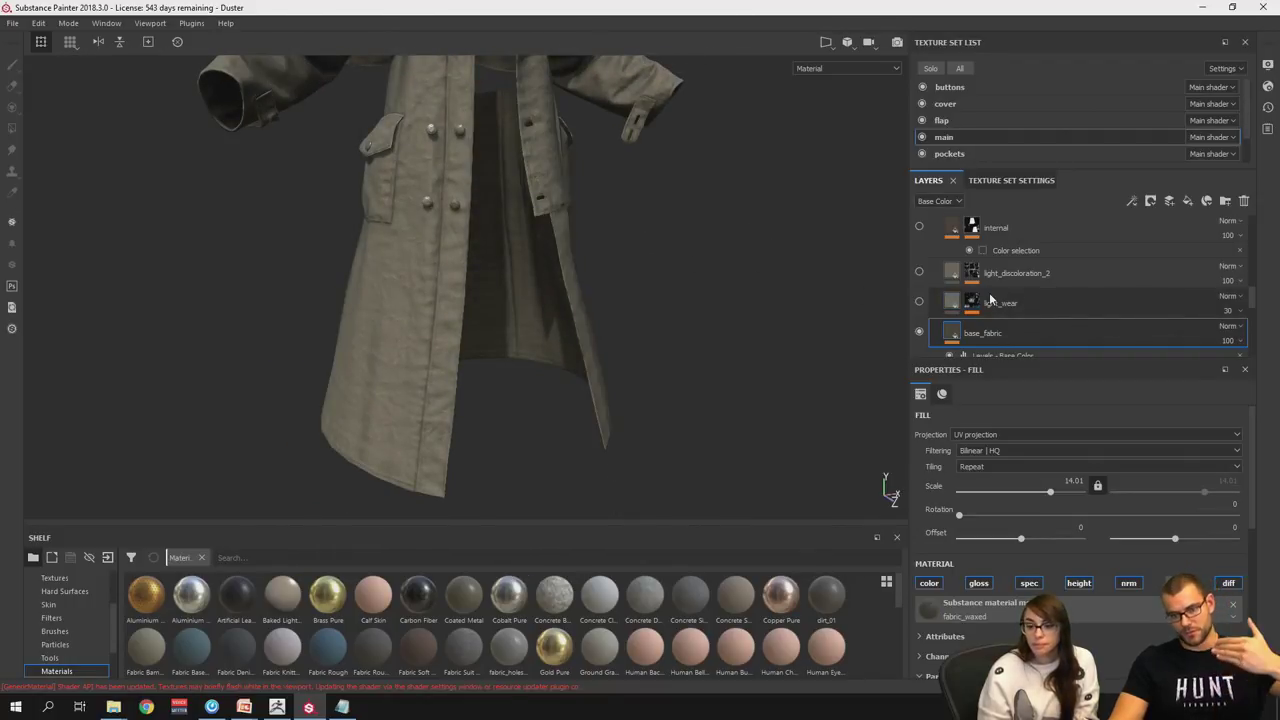
# - Show the light_wear layer and compare its effect on the coat in the single-channel and full material displays
pyautogui.click(920, 302)
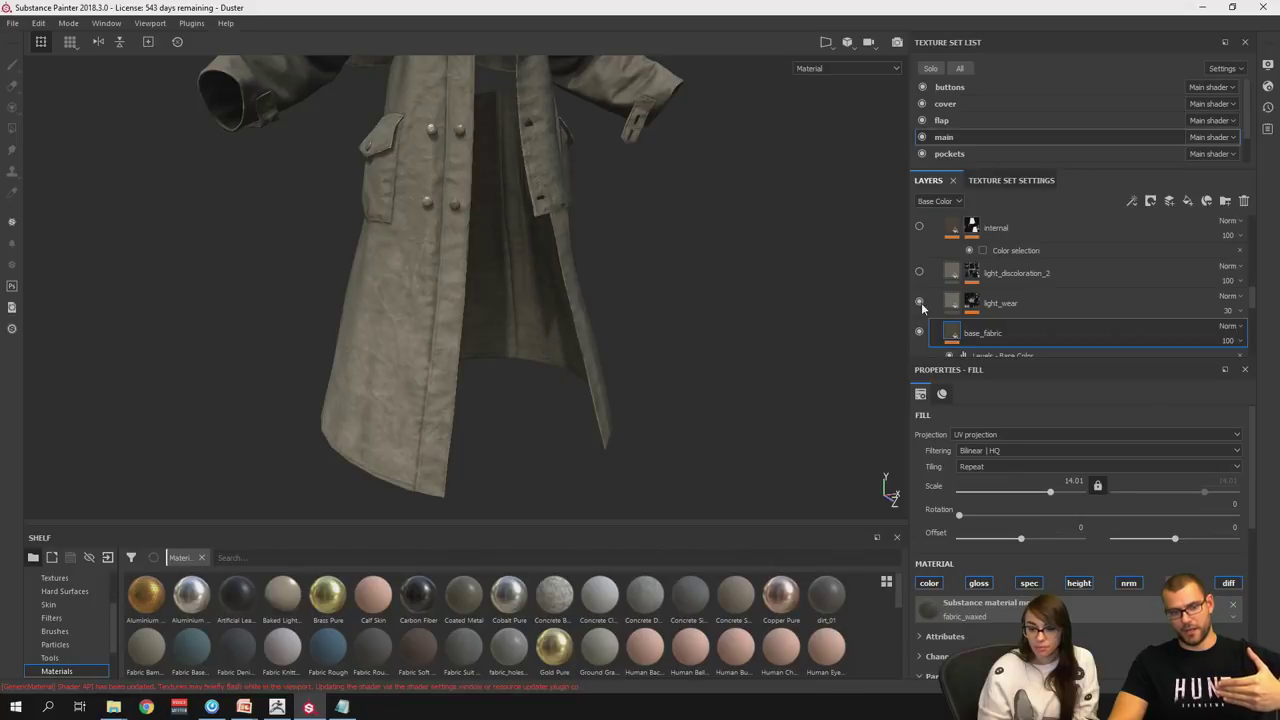
pyautogui.keyDown('alt'); pyautogui.moveTo(712, 303); pyautogui.dragTo(618, 319); pyautogui.keyUp('alt')
pyautogui.press('c')
pyautogui.press('m')
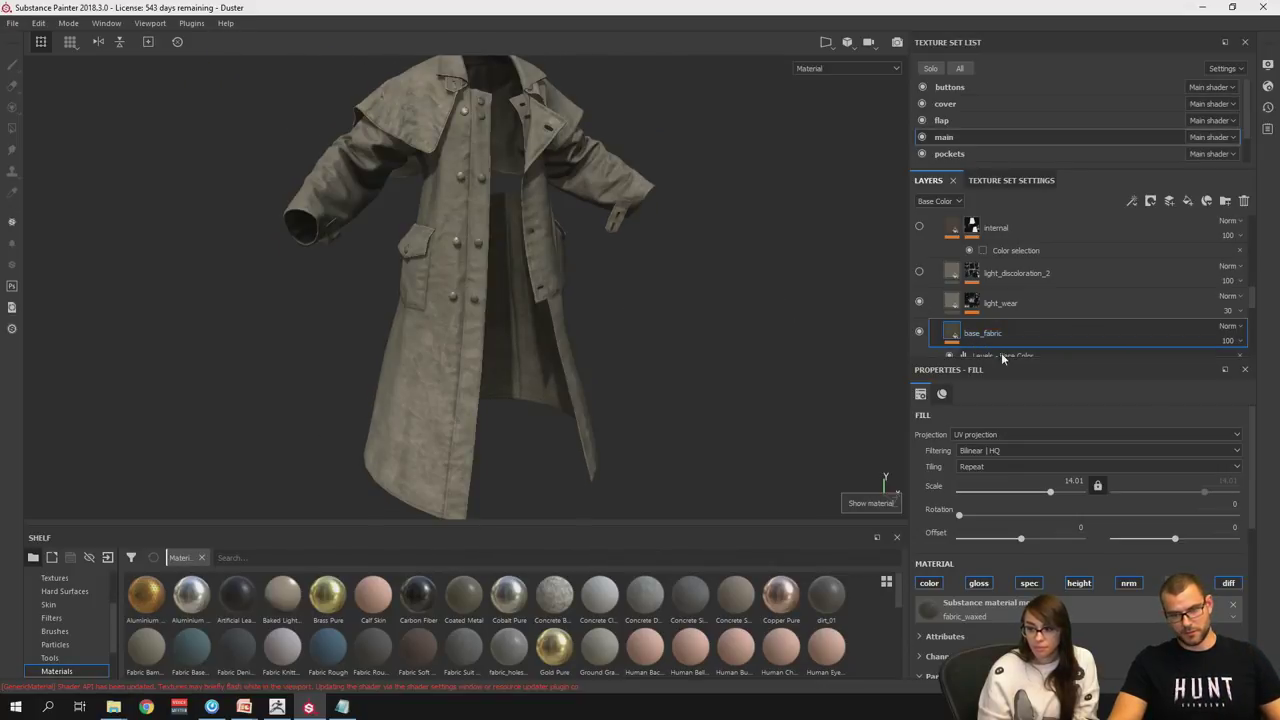
# - Show the light_discoloration_2, internal and stitches layers of the fabric_v2 folder
pyautogui.click(920, 273)
pyautogui.click(920, 227)
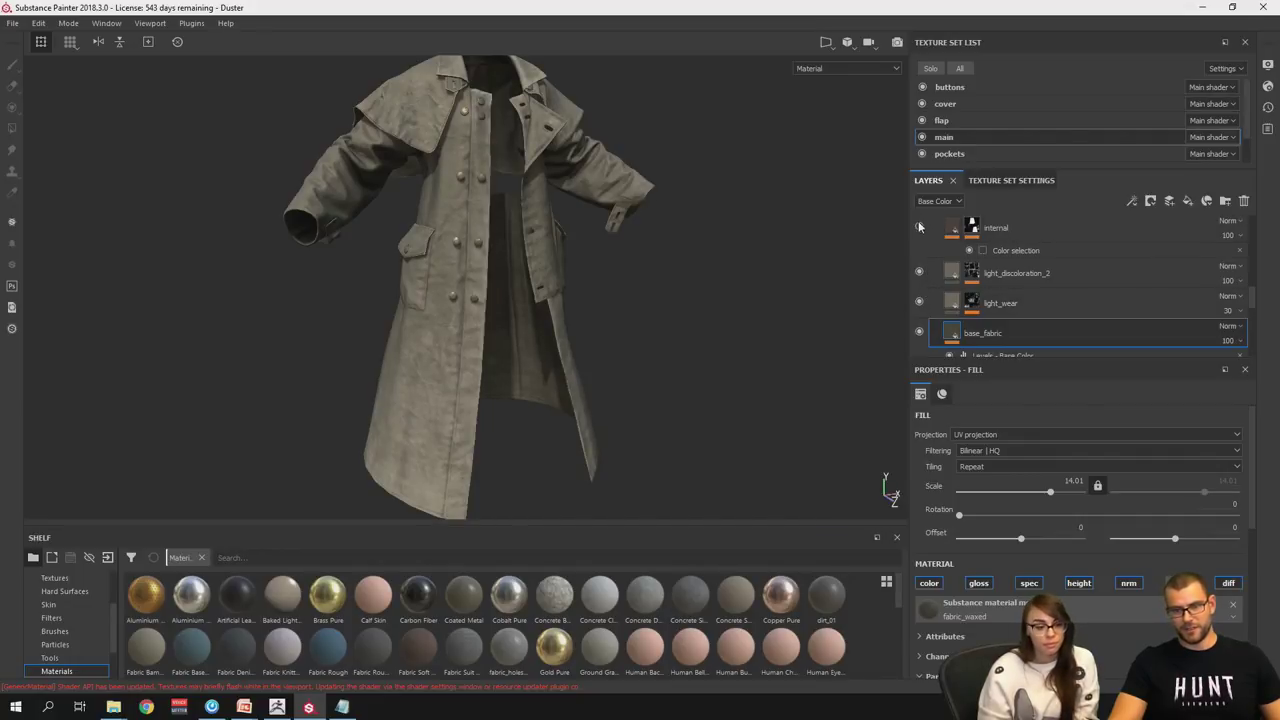
pyautogui.scroll(1, 915, 255)
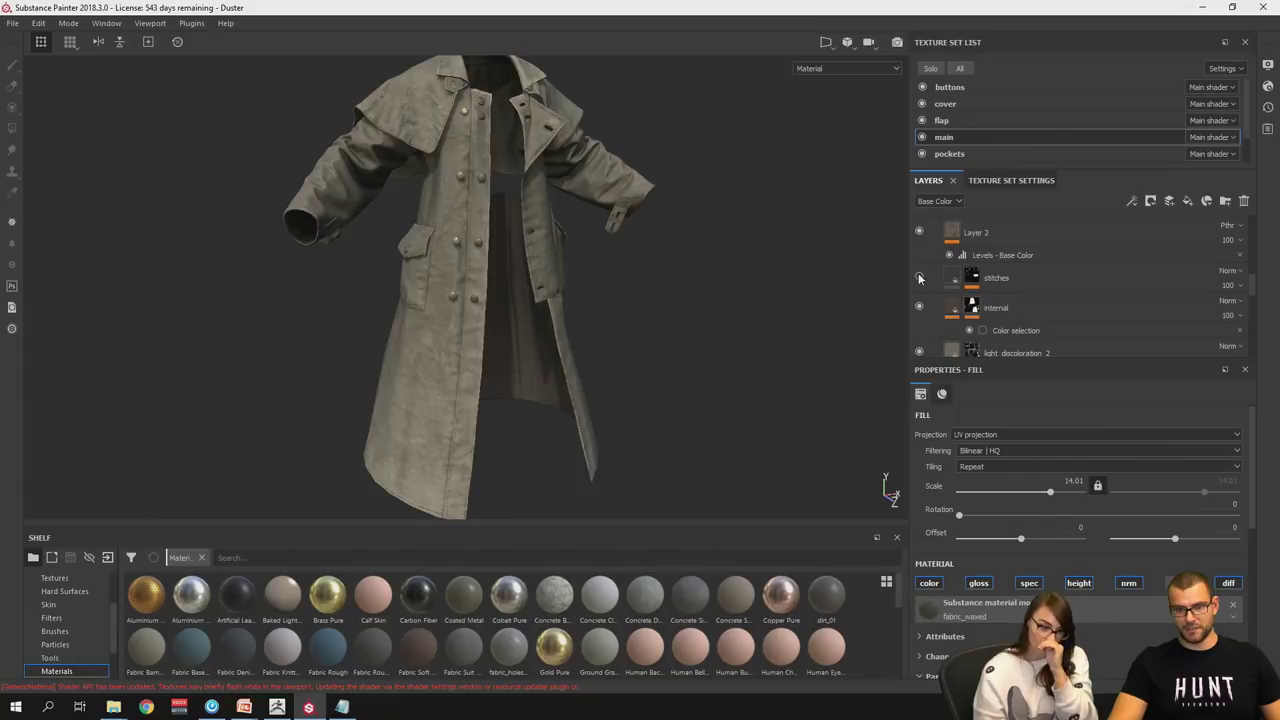
pyautogui.click(919, 278)
# - Look through the drips, dirt and fabric version folders of the main texture set and display the coat's Diffuse channel alone
pyautogui.scroll(2, 930, 282)
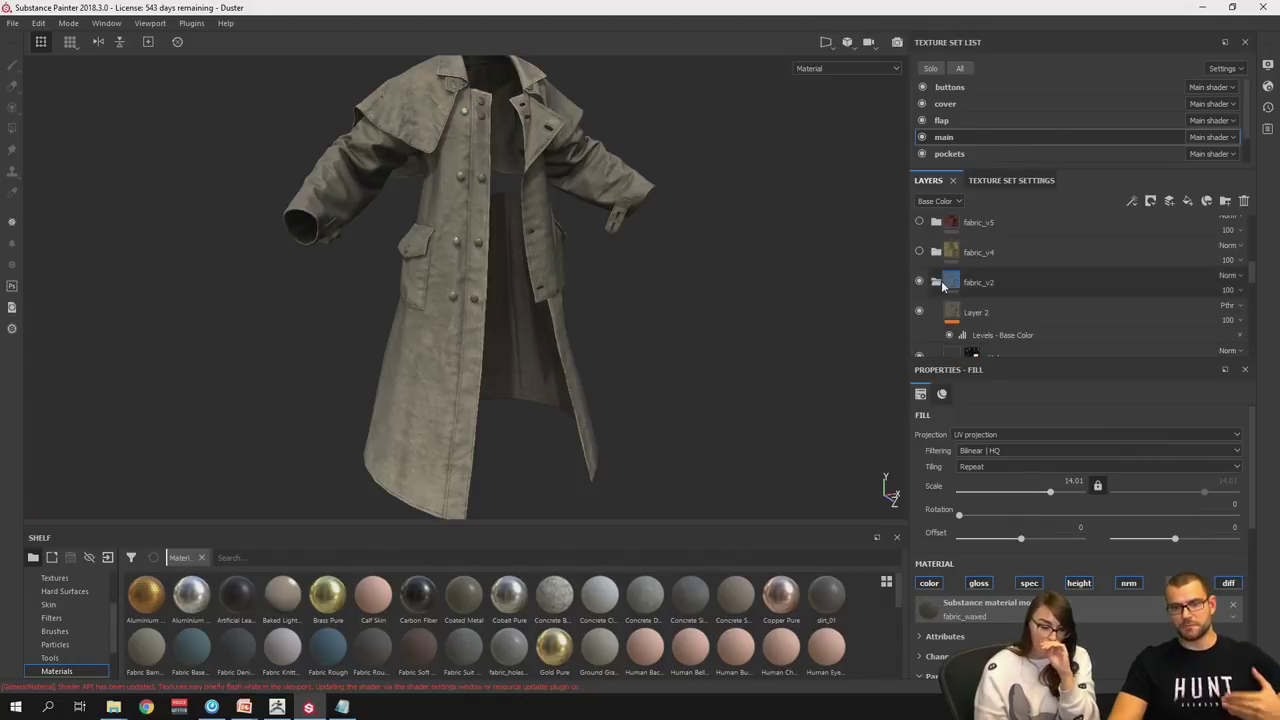
pyautogui.scroll(3, 960, 288)
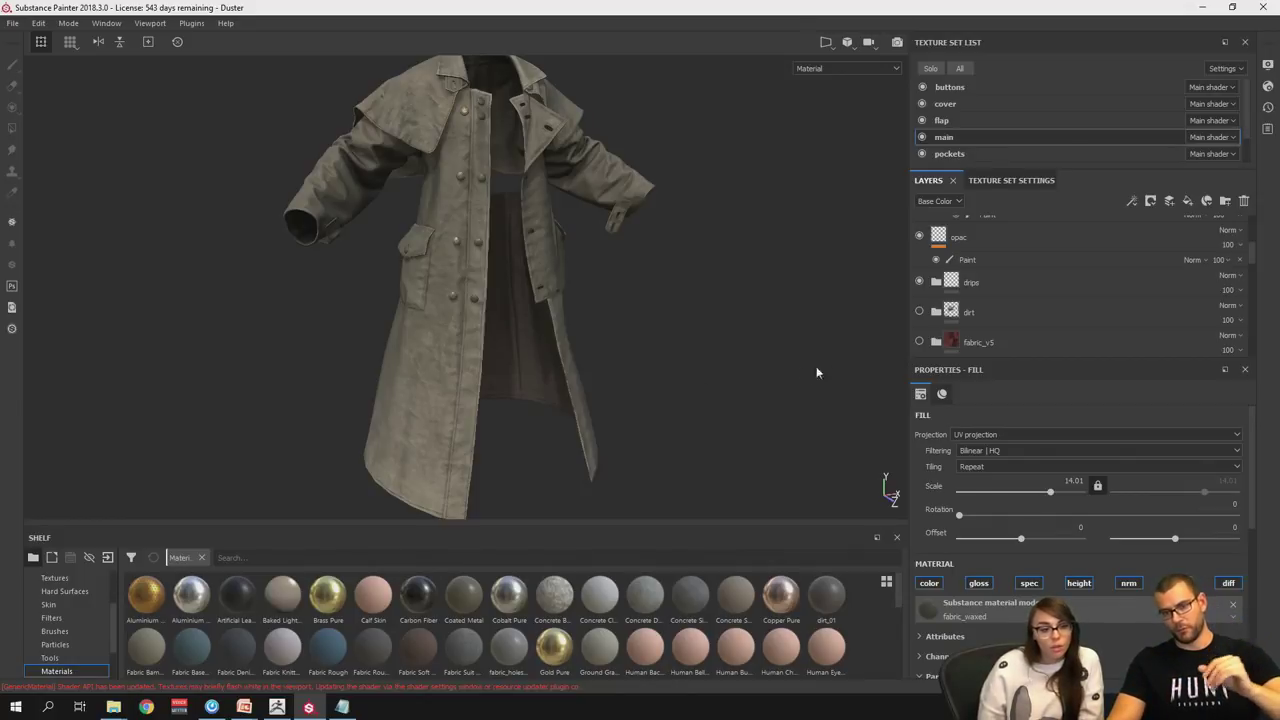
pyautogui.scroll(1, 1001, 284)
pyautogui.scroll(-1, 983, 263)
pyautogui.scroll(-1, 989, 265)
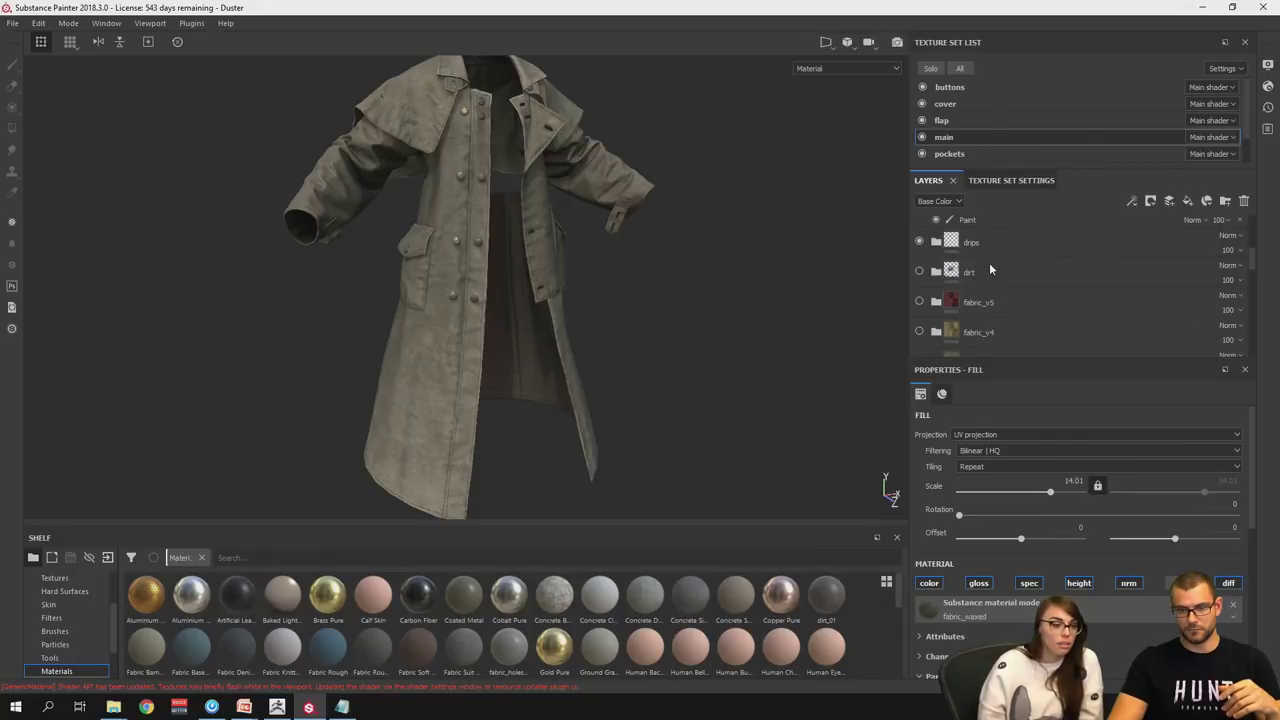
pyautogui.scroll(-1, 989, 262)
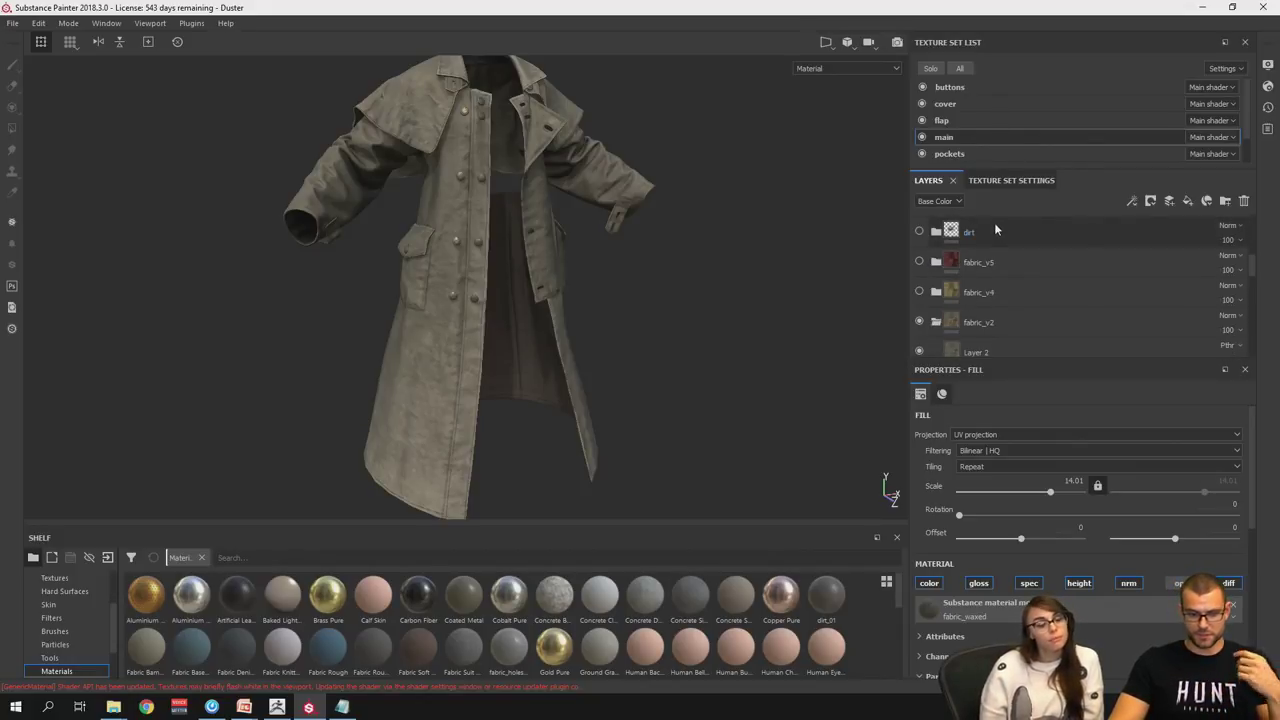
pyautogui.press('c')
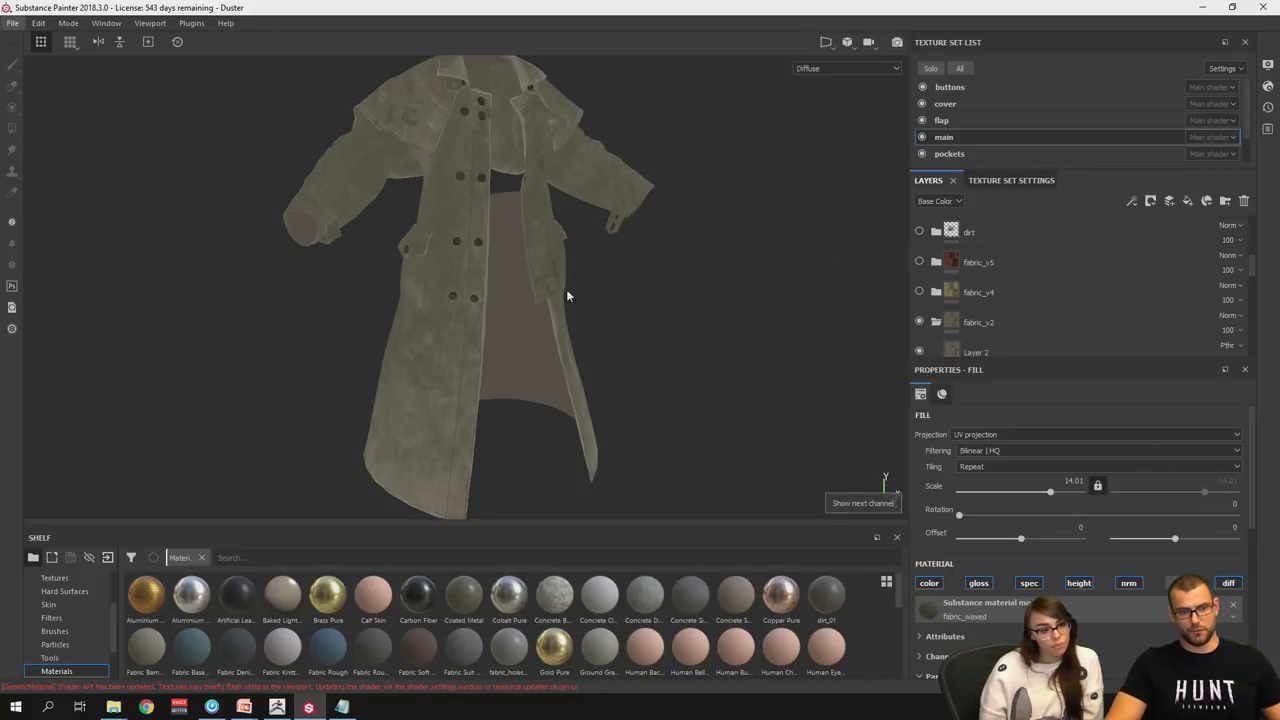
# - Return the coat to the full material display and show the oil_a layer in the main texture set
pyautogui.scroll(-1, 590, 280)
pyautogui.keyDown('alt'); pyautogui.moveTo(729, 268); pyautogui.dragTo(722, 210, button='middle'); pyautogui.keyUp('alt')
pyautogui.scroll(1, 756, 242)
pyautogui.press('m')
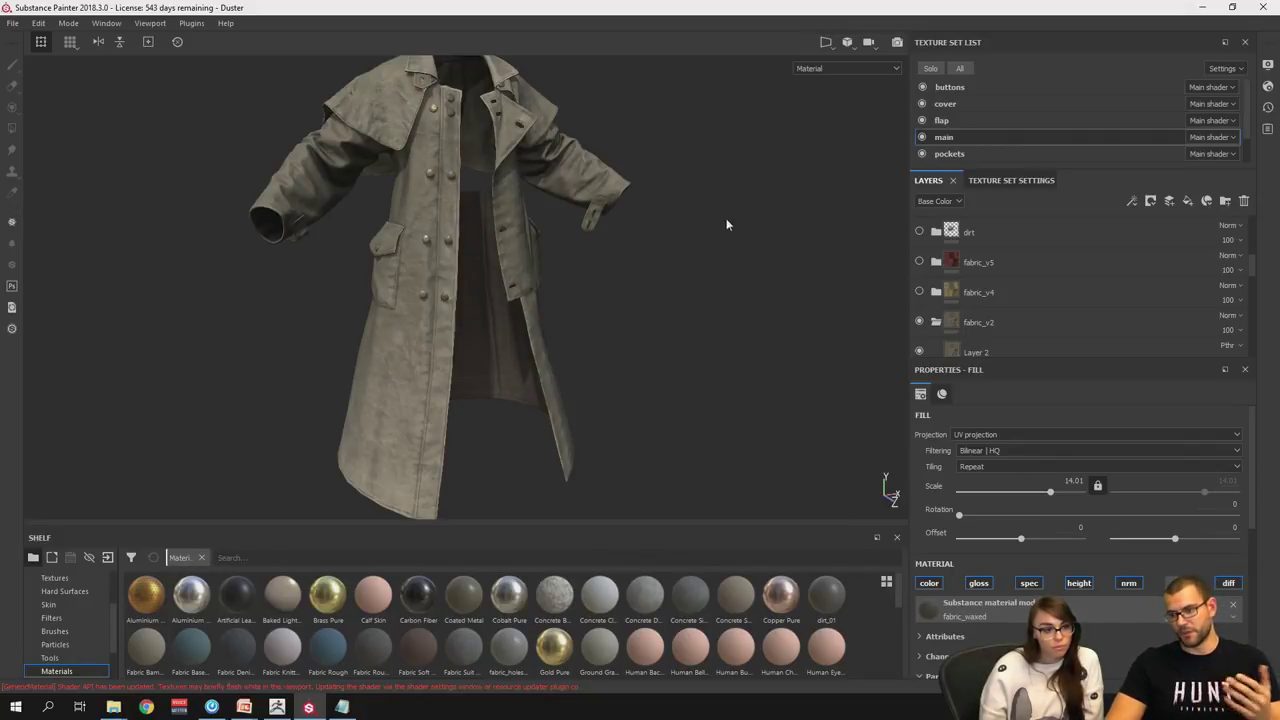
pyautogui.doubleClick(996, 294)
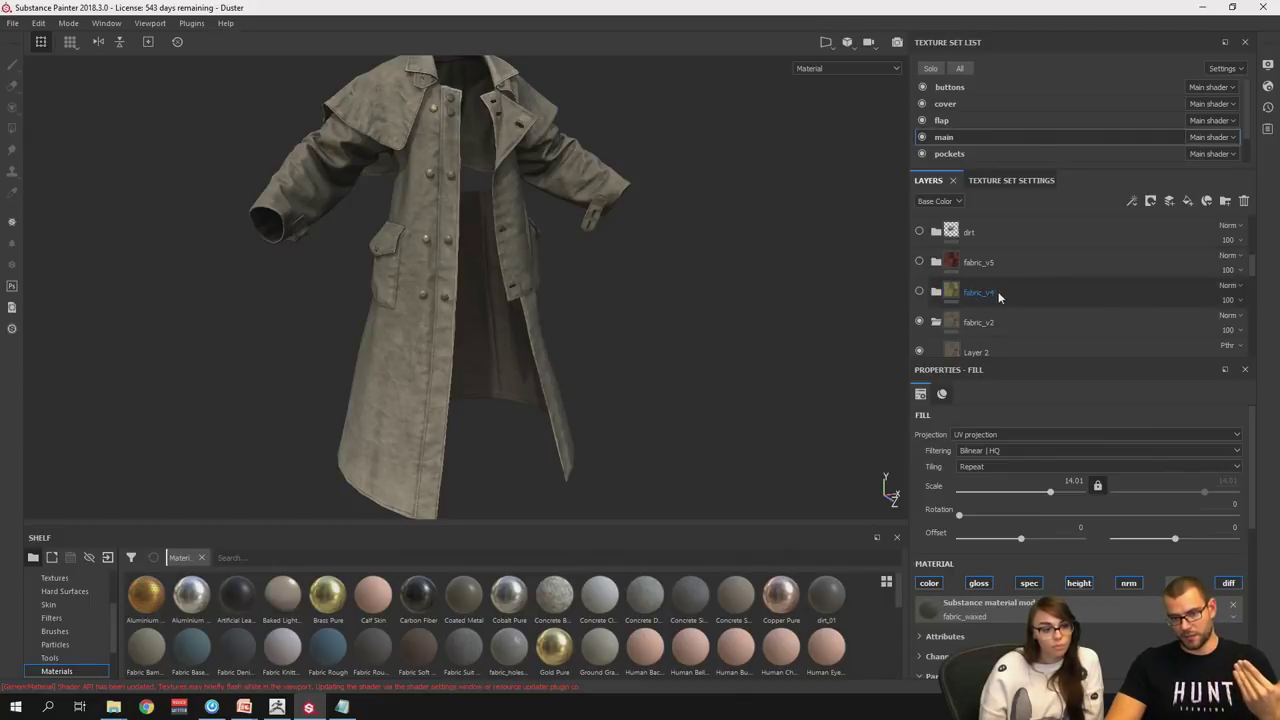
pyautogui.scroll(2, 999, 290)
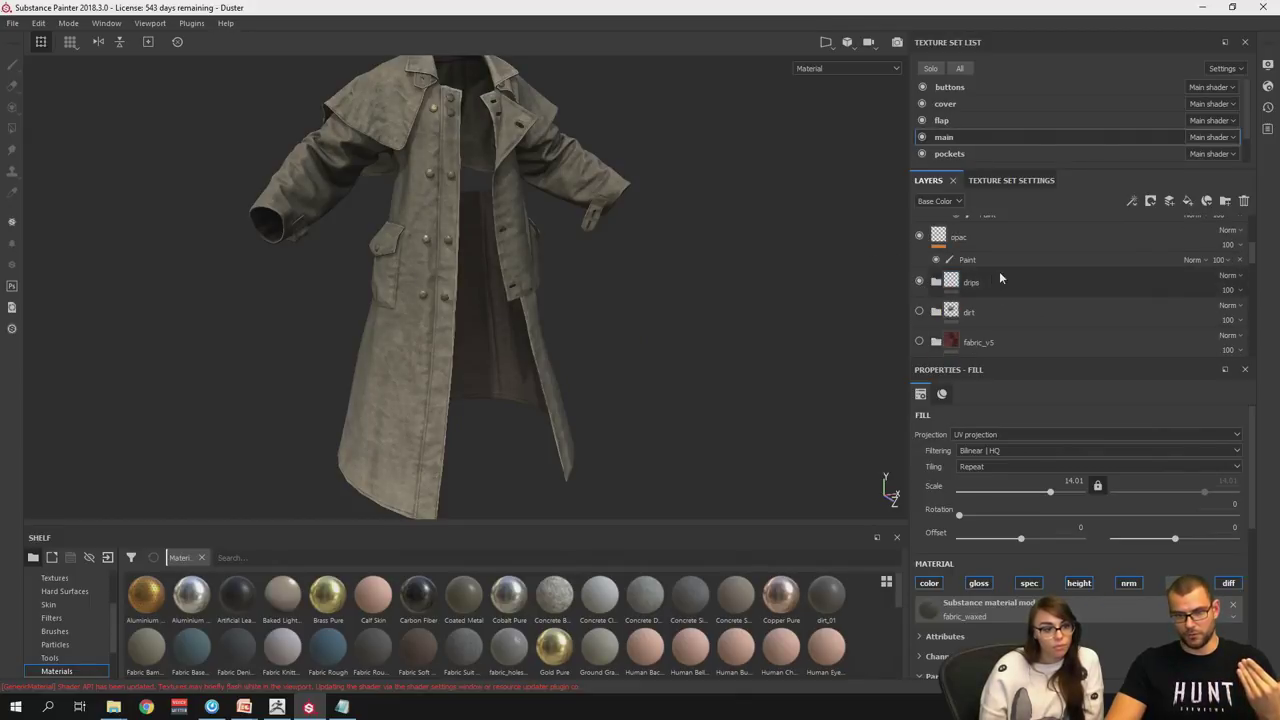
pyautogui.scroll(2, 999, 276)
pyautogui.scroll(4, 1009, 278)
pyautogui.scroll(-3, 990, 287)
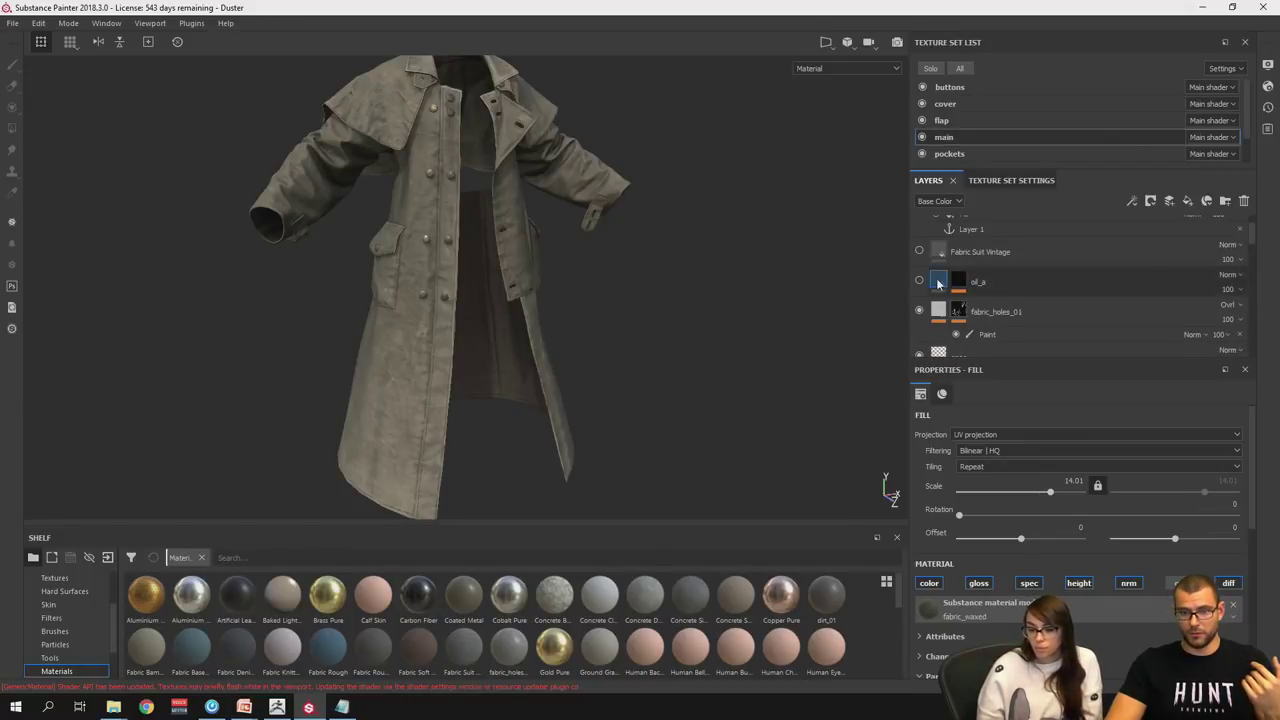
# - Show the main texture set's dirt folder and inspect its effect around the coat's lower front and pocket
pyautogui.keyDown('alt'); pyautogui.moveTo(531, 296); pyautogui.dragTo(577, 211, button='middle'); pyautogui.keyUp('alt')
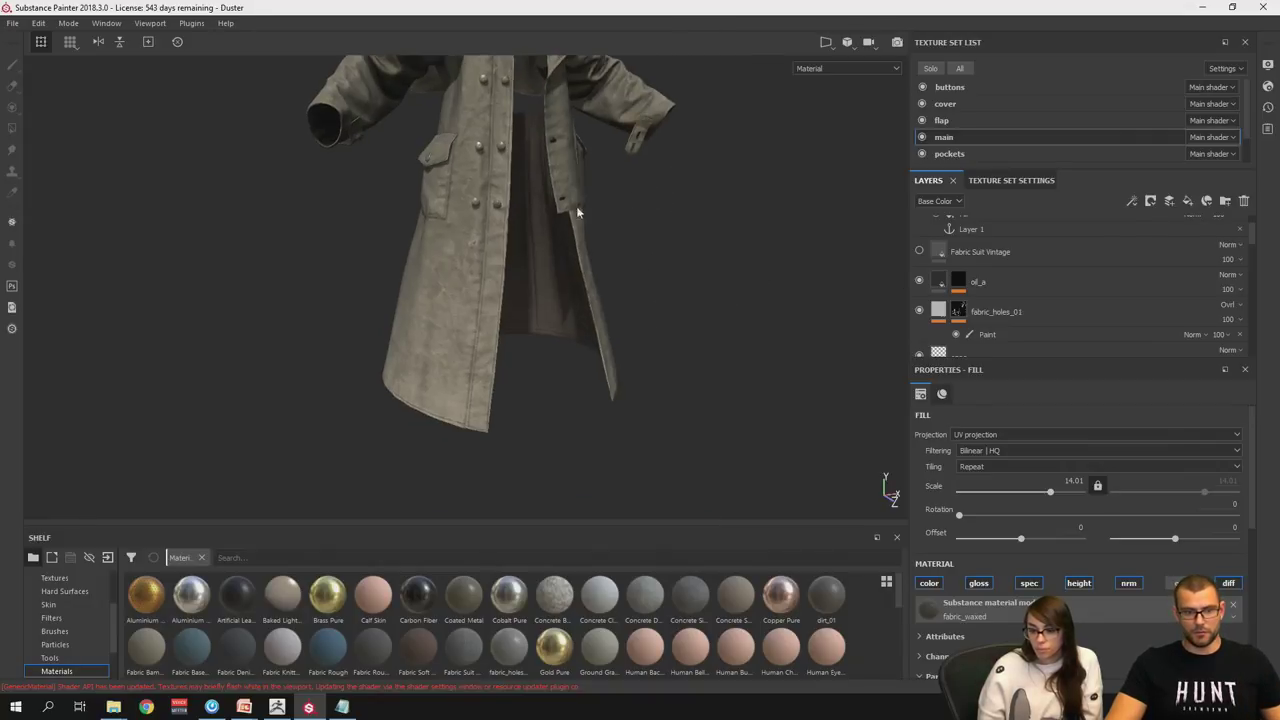
pyautogui.keyDown('alt'); pyautogui.moveTo(577, 211); pyautogui.dragTo(841, 260, button='right'); pyautogui.keyUp('alt')
pyautogui.scroll(-1, 1070, 278)
pyautogui.scroll(5, 1054, 271)
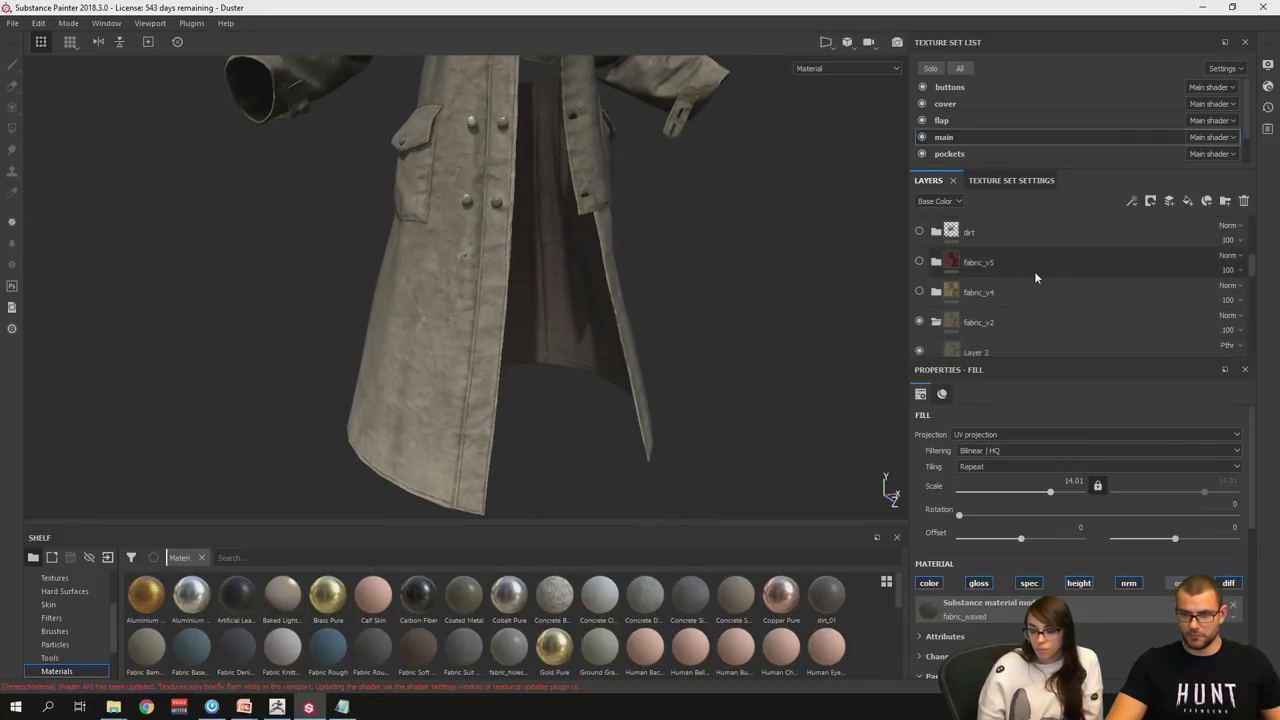
pyautogui.click(920, 232)
pyautogui.keyDown('alt'); pyautogui.moveTo(662, 250); pyautogui.dragTo(766, 250); pyautogui.keyUp('alt')
pyautogui.keyDown('alt'); pyautogui.moveTo(766, 250); pyautogui.dragTo(722, 237, button='right'); pyautogui.keyUp('alt')
pyautogui.scroll(2, 982, 260)
pyautogui.scroll(5, 970, 275)
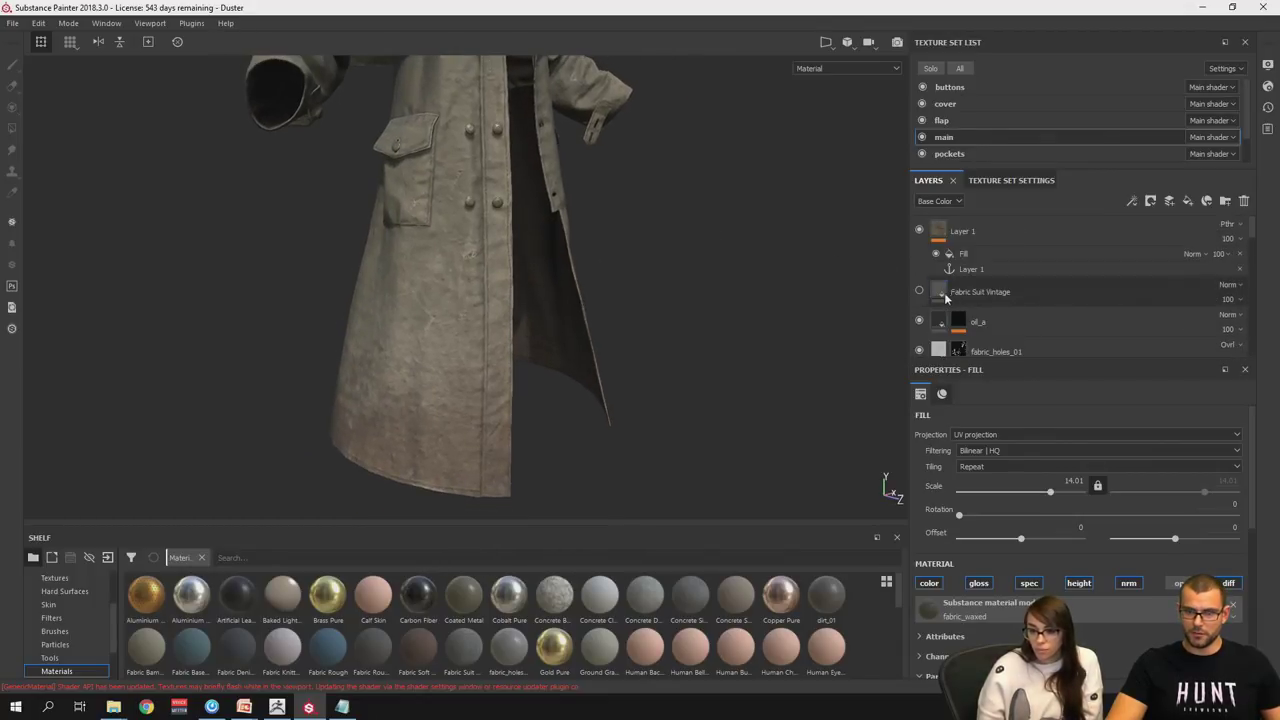
# - Hide the oil_a layer and examine the whole coat from several angles in the full material display
pyautogui.keyDown('alt'); pyautogui.moveTo(655, 251); pyautogui.dragTo(666, 283, button='middle'); pyautogui.keyUp('alt')
pyautogui.keyDown('alt'); pyautogui.moveTo(666, 283); pyautogui.dragTo(620, 286); pyautogui.keyUp('alt')
pyautogui.keyDown('alt'); pyautogui.moveTo(620, 286); pyautogui.dragTo(704, 346, button='right'); pyautogui.keyUp('alt')
pyautogui.keyDown('alt'); pyautogui.moveTo(704, 346); pyautogui.dragTo(584, 255); pyautogui.keyUp('alt')
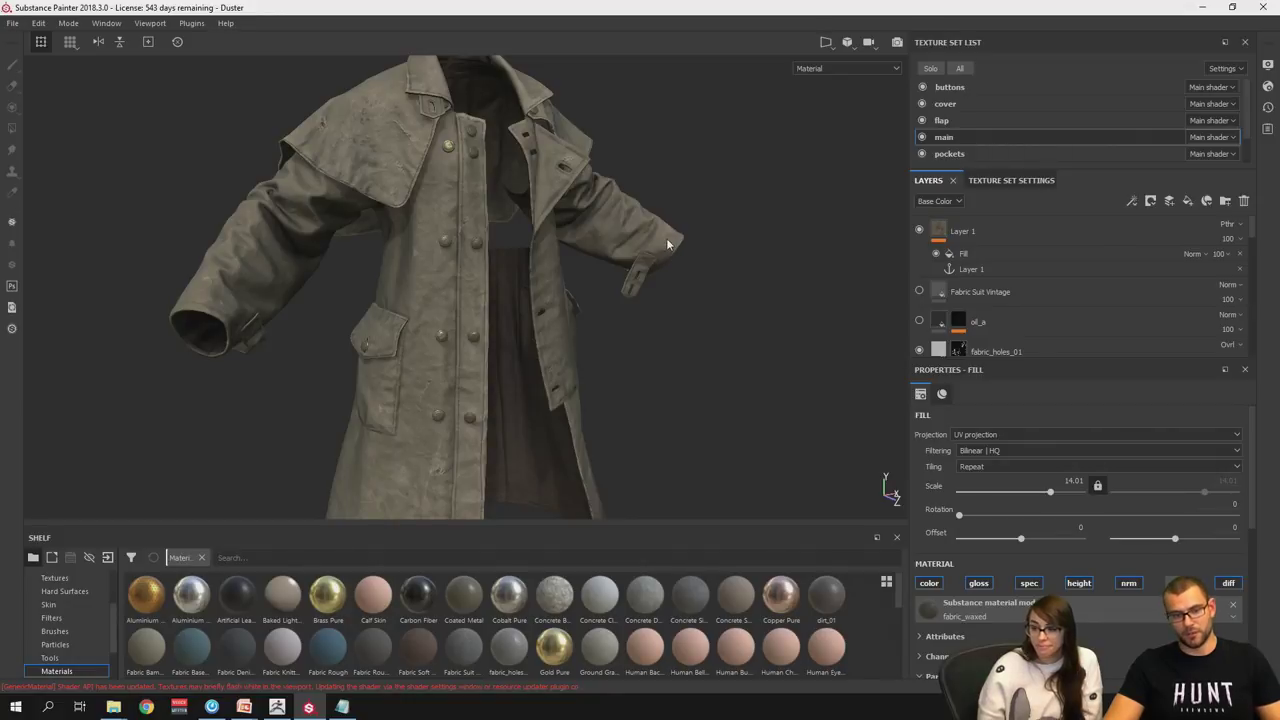
pyautogui.scroll(-3, 471, 251)
pyautogui.keyDown('alt'); pyautogui.moveTo(636, 278); pyautogui.dragTo(680, 203); pyautogui.keyUp('alt')
pyautogui.keyDown('alt'); pyautogui.moveTo(455, 183); pyautogui.dragTo(660, 217); pyautogui.keyUp('alt')
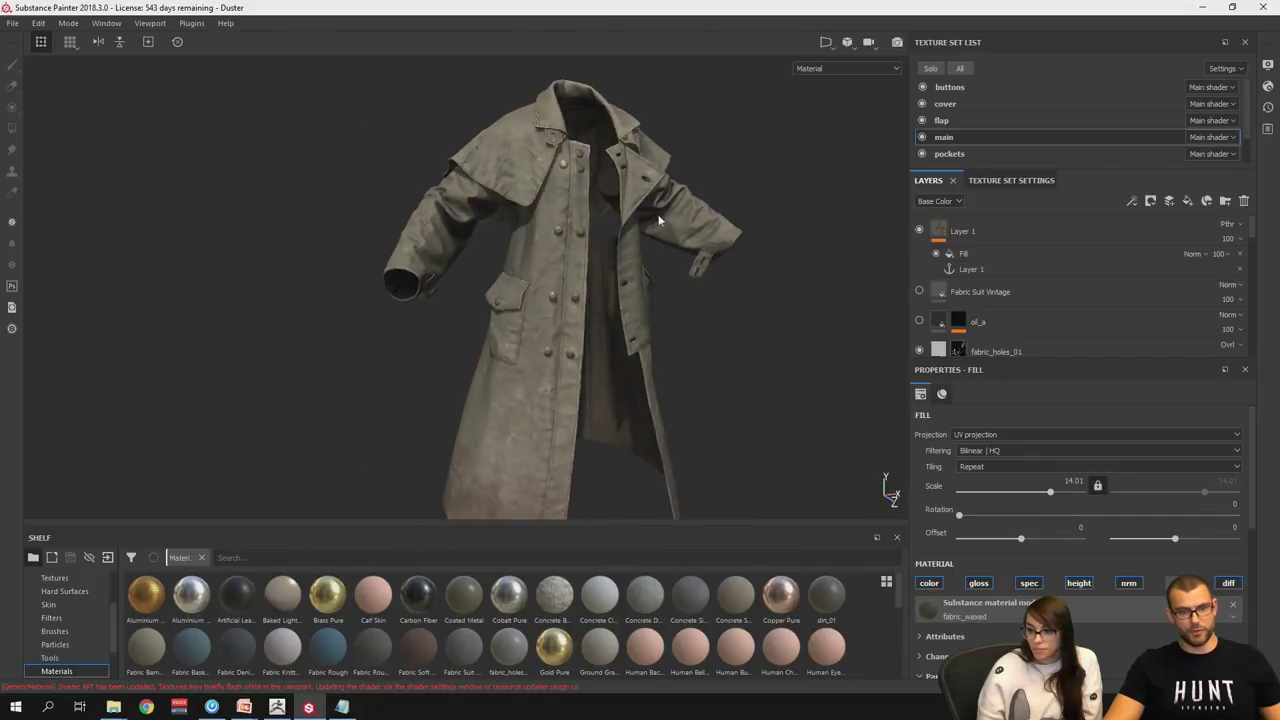
pyautogui.keyDown('alt'); pyautogui.moveTo(675, 214); pyautogui.dragTo(579, 196, button='middle'); pyautogui.keyUp('alt')
pyautogui.keyDown('alt'); pyautogui.moveTo(668, 214); pyautogui.dragTo(619, 219, button='right'); pyautogui.keyUp('alt')
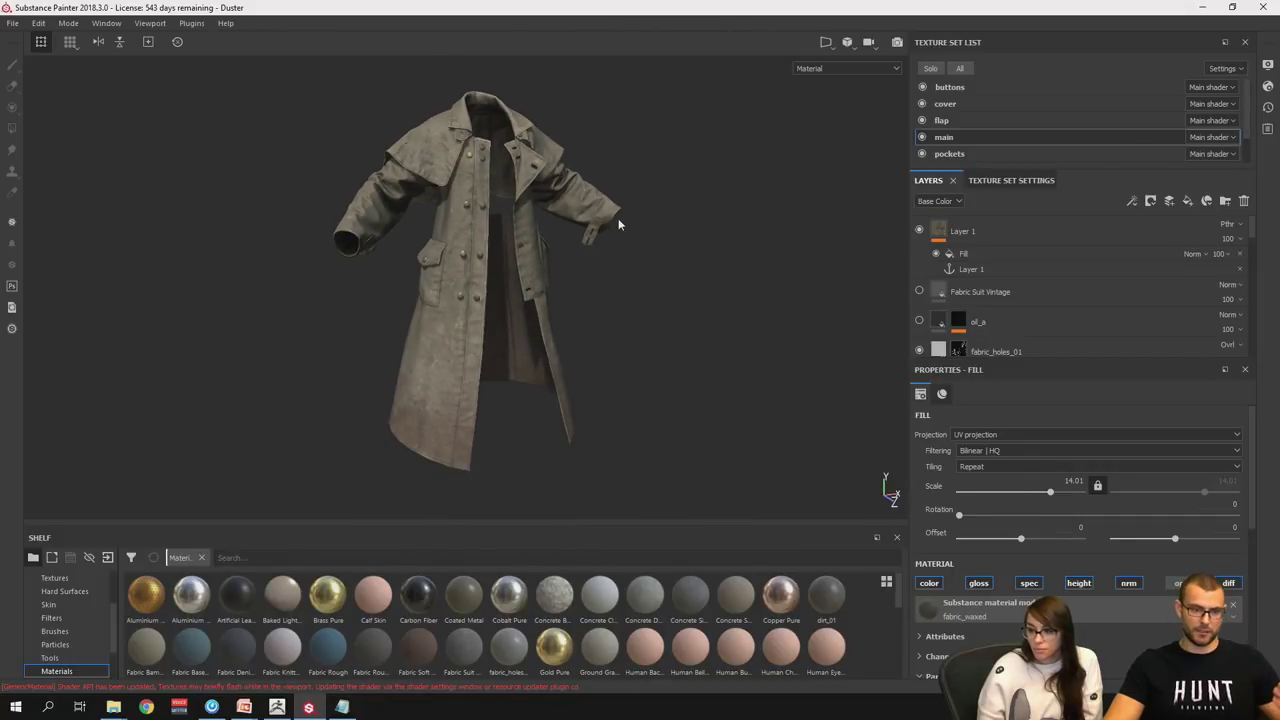
# - Switch to the running PowerPoint slide show and present the male face slide
pyautogui.moveTo(244, 707)
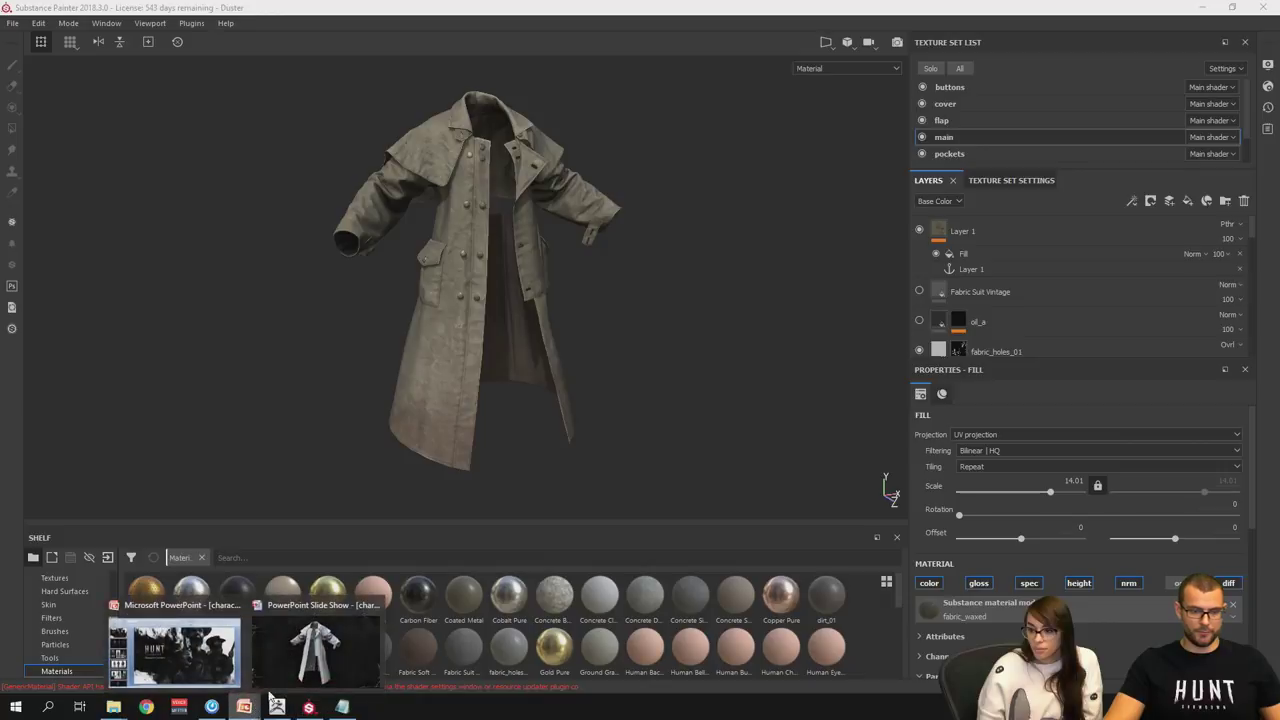
pyautogui.click(309, 651)
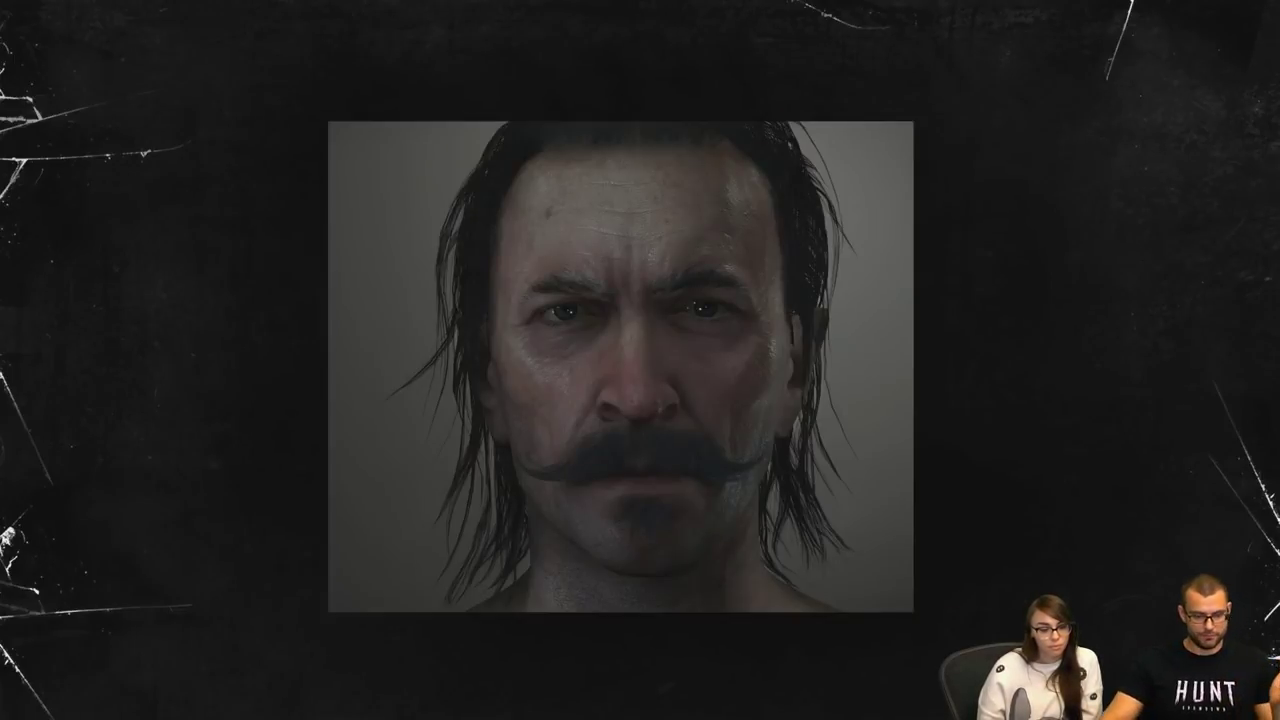
# - Switch to ZBrush and load the Hunter_Demo_Face.ZTL tool from the Stream_Dec_6th folder
pyautogui.hotkey('alt', 'Tab')
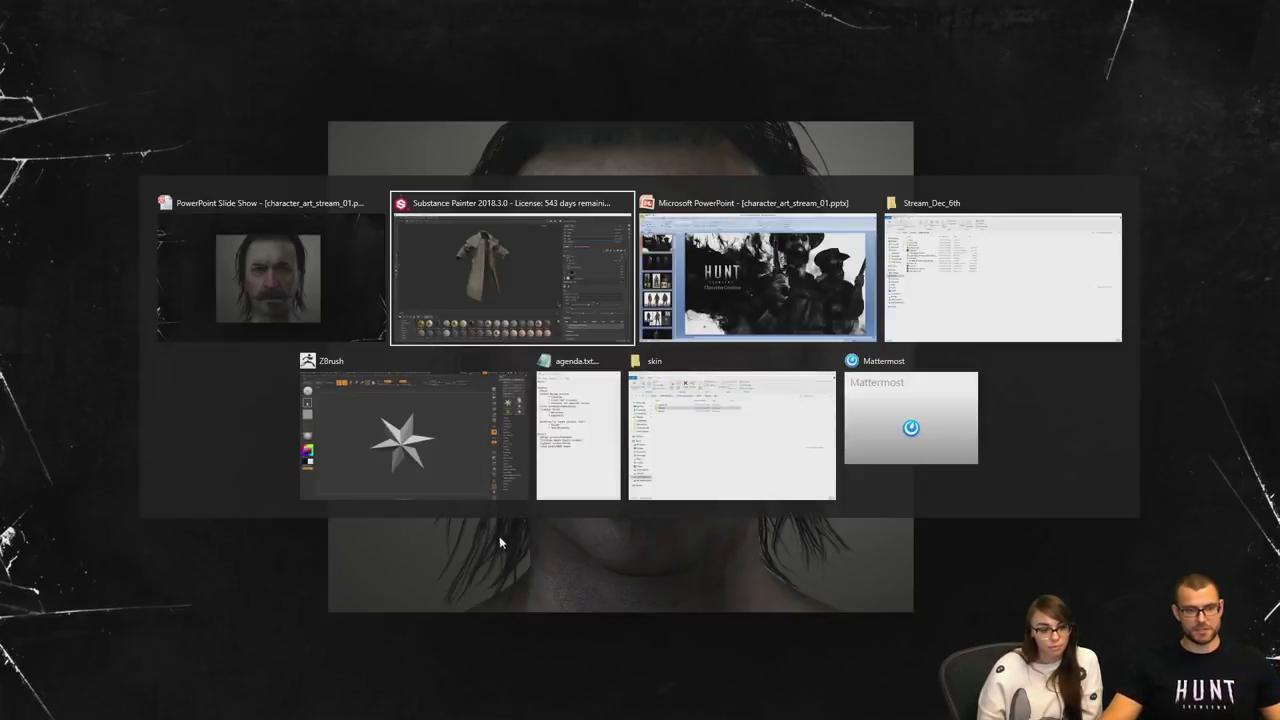
pyautogui.click(437, 457)
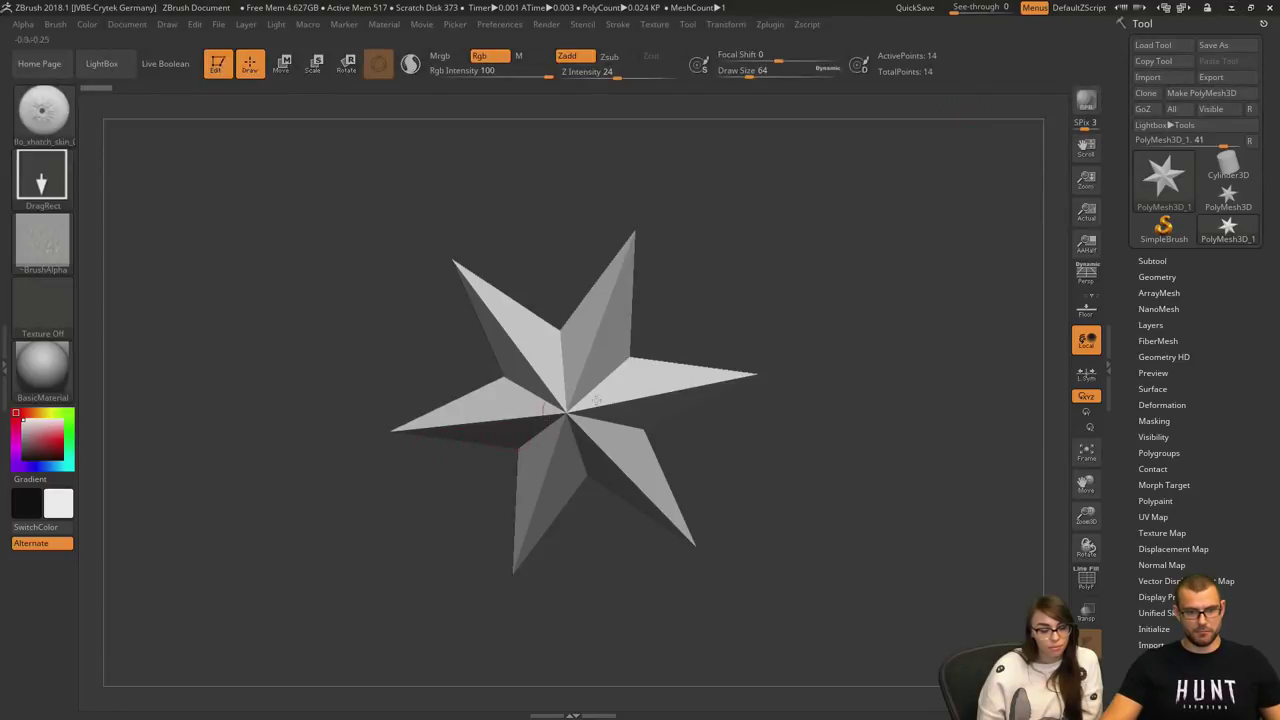
pyautogui.click(688, 24)
pyautogui.click(720, 50)
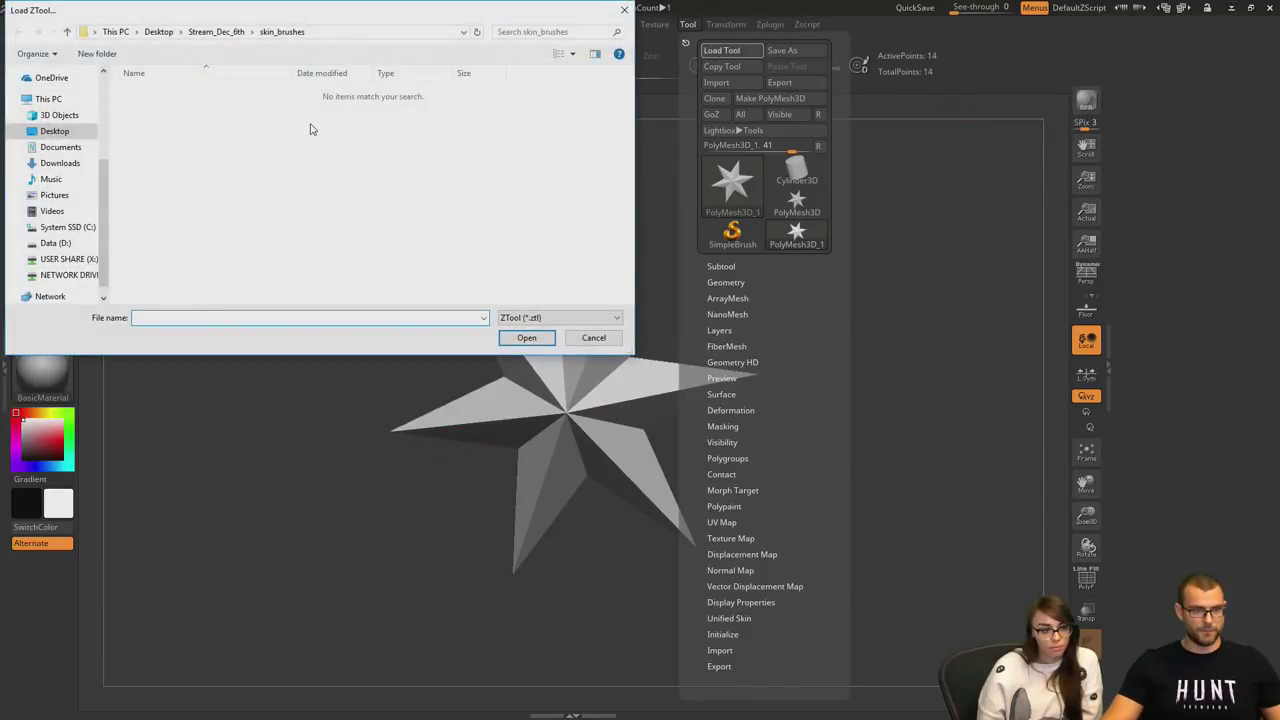
pyautogui.click(222, 31)
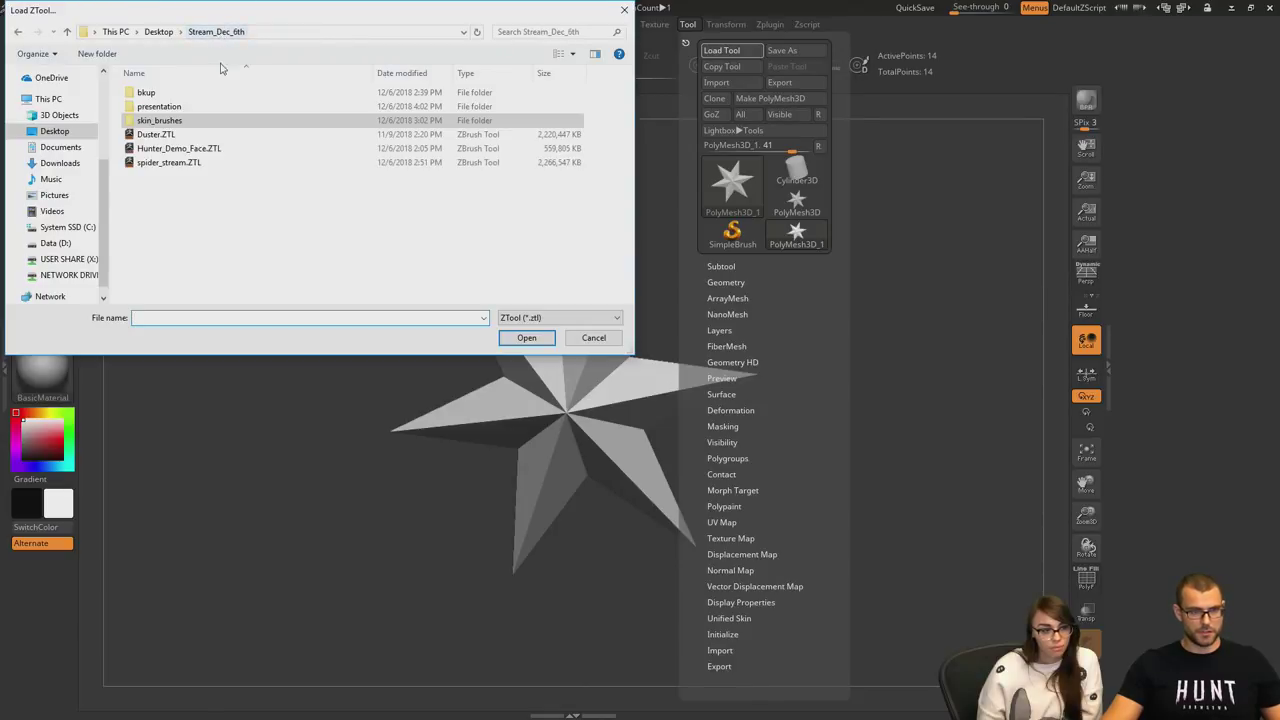
pyautogui.doubleClick(178, 148)
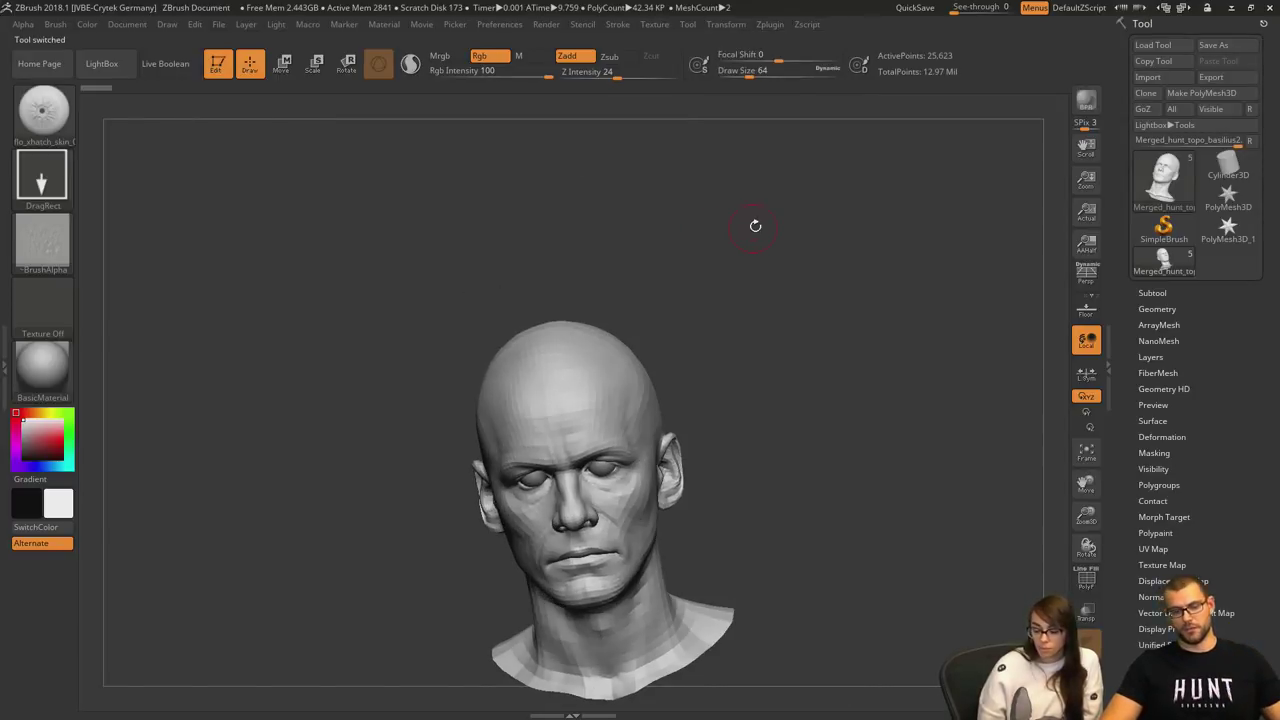
# - Frame the loaded base head in a front view and examine its face from slightly different angles
pyautogui.keyDown('shift'); pyautogui.moveTo(1022, 517); pyautogui.dragTo(881, 261); pyautogui.keyUp('shift')
pyautogui.press('f')
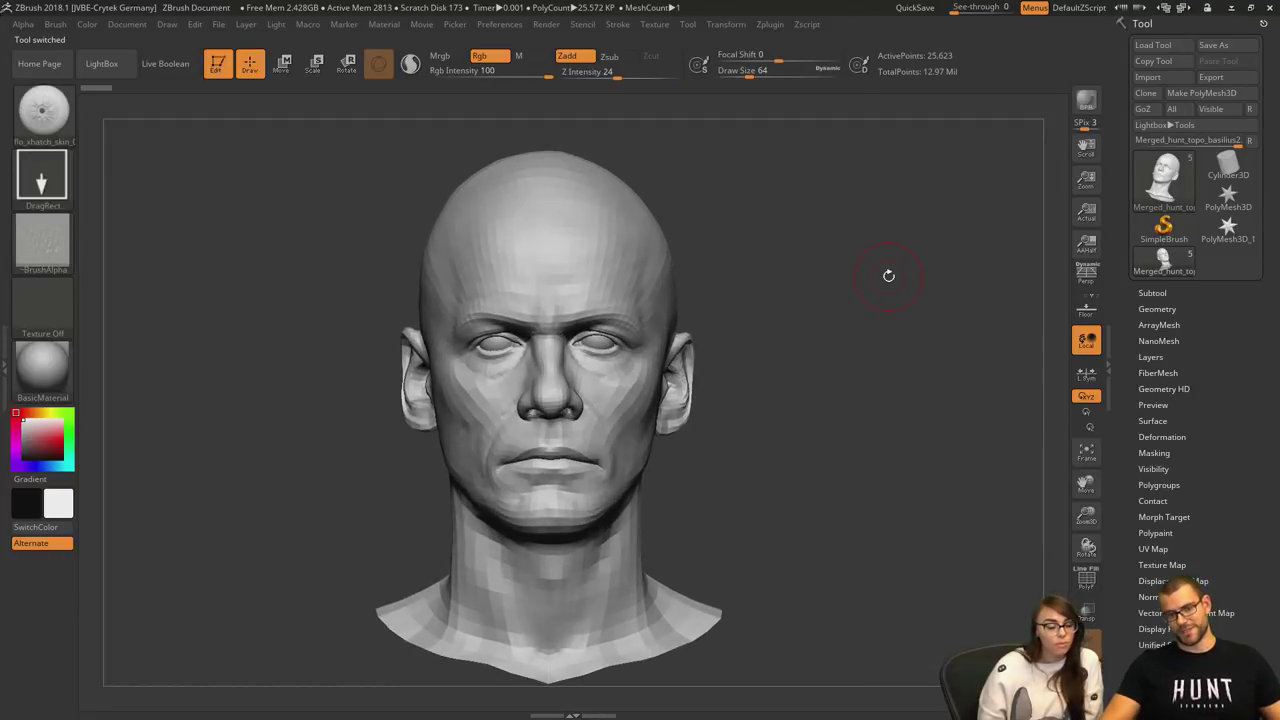
pyautogui.keyDown('alt'); pyautogui.moveTo(861, 304); pyautogui.dragTo(851, 286); pyautogui.keyUp('alt')
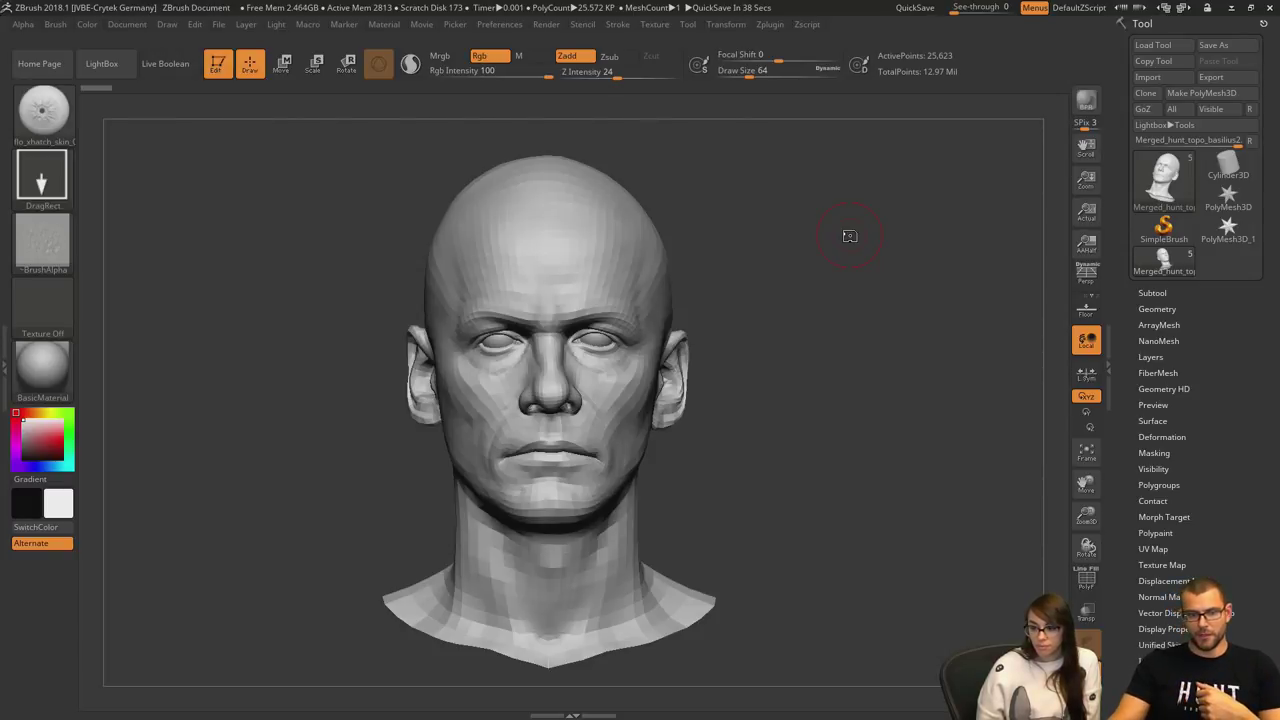
pyautogui.moveTo(849, 271); pyautogui.dragTo(855, 278)
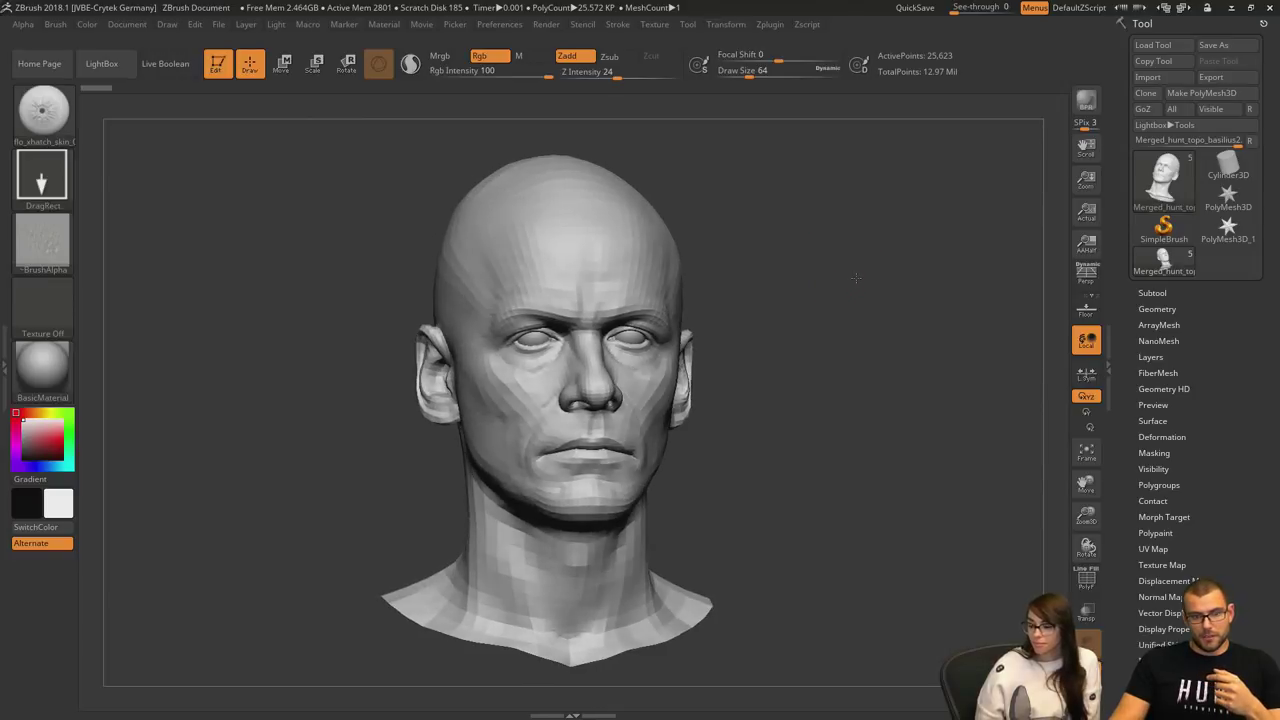
pyautogui.keyDown('alt'); pyautogui.moveTo(840, 366); pyautogui.dragTo(843, 308); pyautogui.keyUp('alt')
pyautogui.moveTo(843, 308)
pyautogui.keyDown('shift'); pyautogui.mouseDown()
pyautogui.moveTo(829, 214)
pyautogui.moveTo(829, 271)
pyautogui.mouseUp(); pyautogui.keyUp('shift')
pyautogui.moveTo(866, 309); pyautogui.dragTo(880, 319)
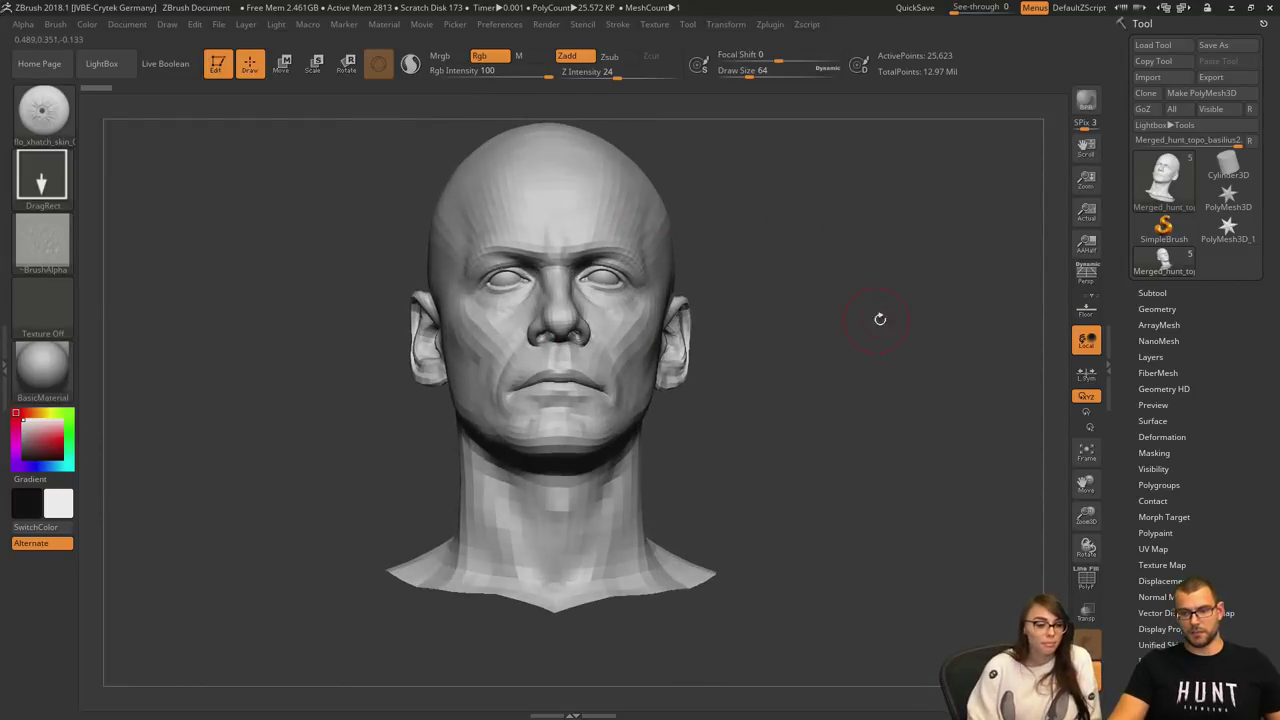
pyautogui.moveTo(911, 277); pyautogui.dragTo(907, 298)
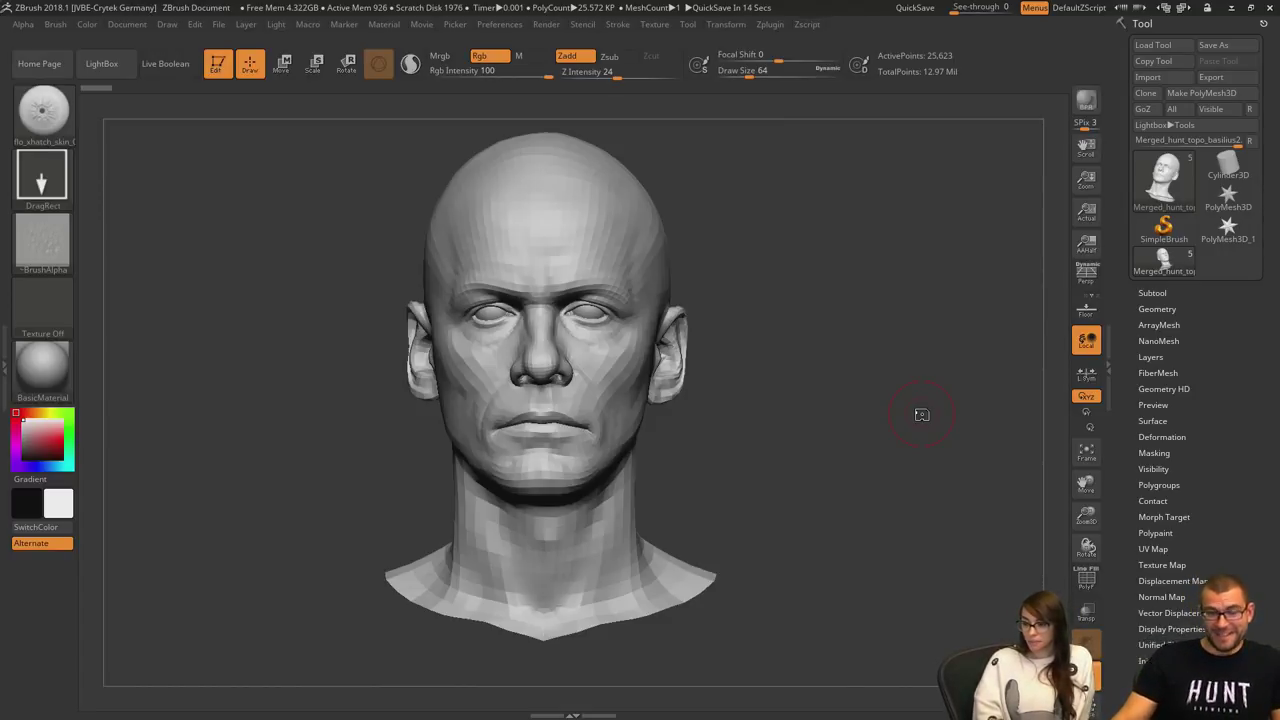
pyautogui.moveTo(905, 391); pyautogui.dragTo(894, 393)
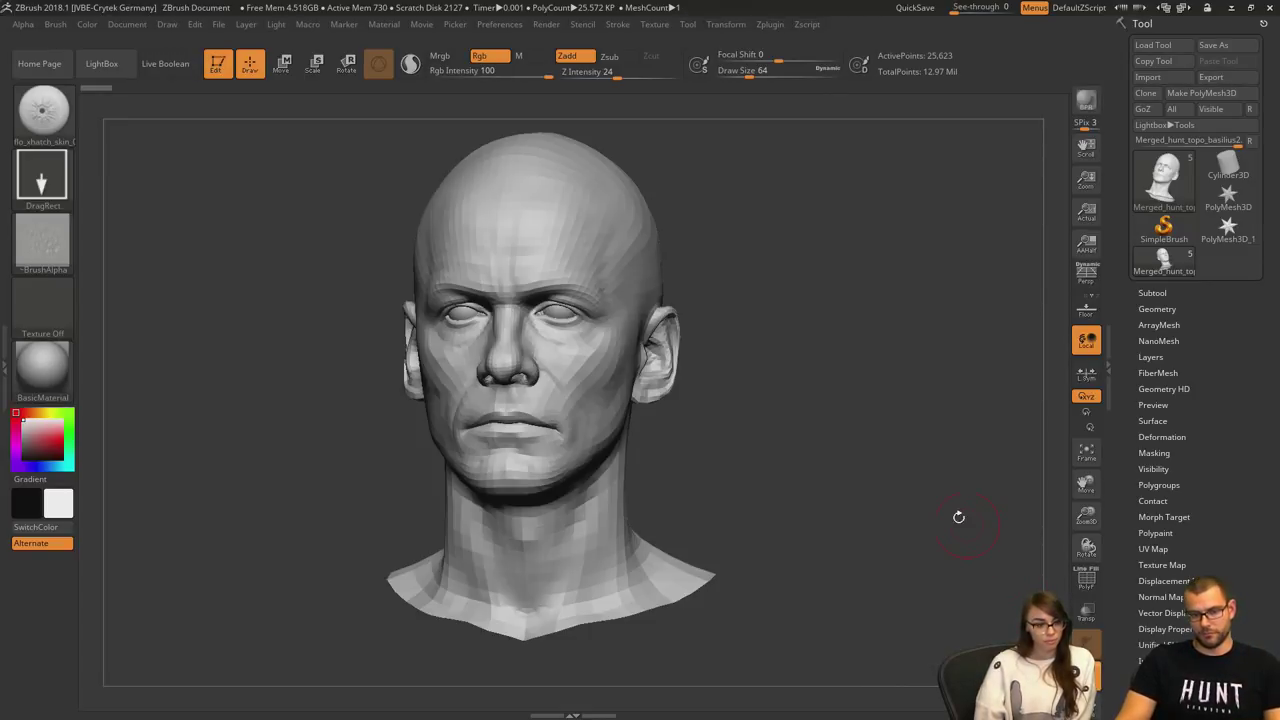
pyautogui.moveTo(809, 283); pyautogui.dragTo(829, 303)
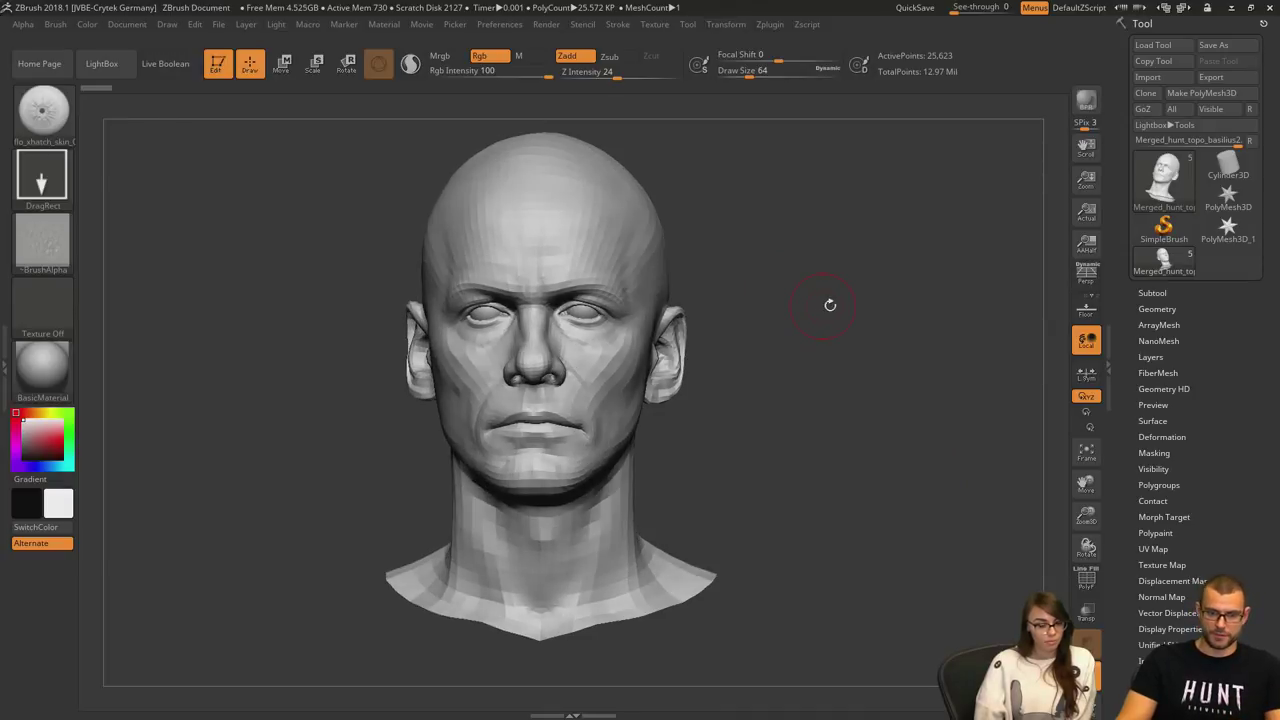
# - Make Hunter_Demo_Face the active subtool and turn on the perspective view
pyautogui.press('Down')
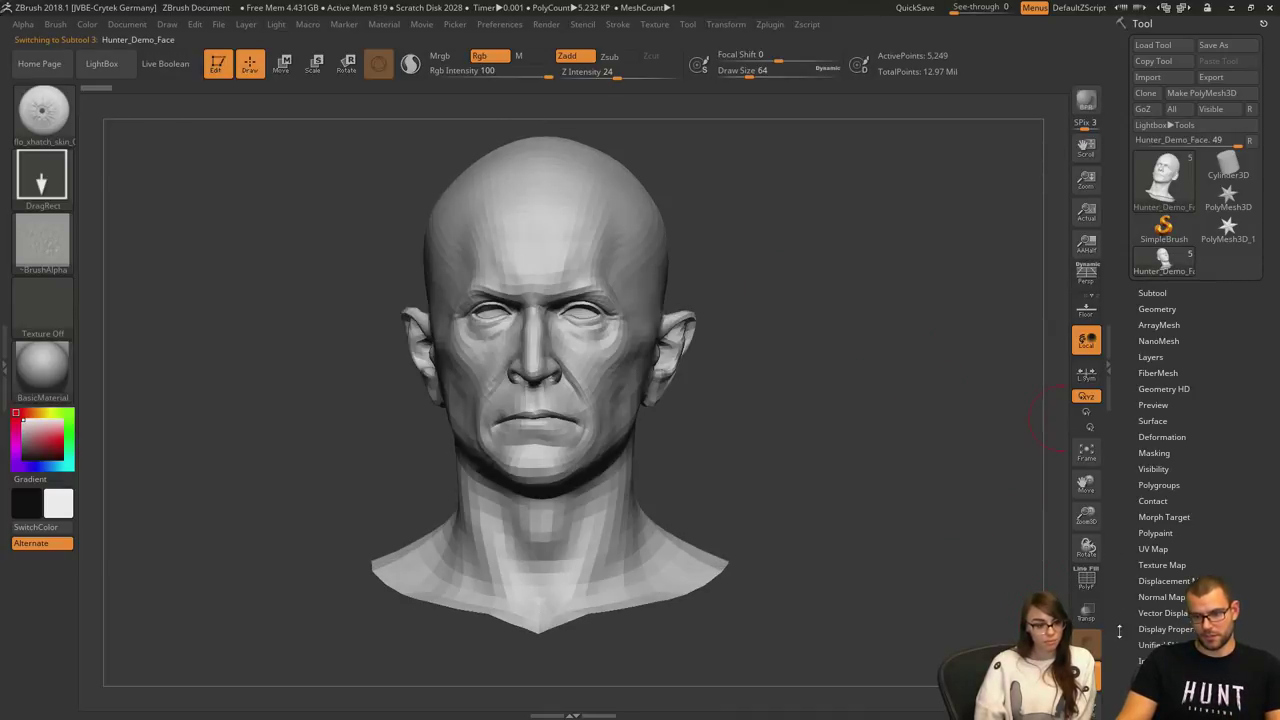
pyautogui.keyDown('shift'); pyautogui.moveTo(1010, 450); pyautogui.dragTo(963, 434); pyautogui.keyUp('shift')
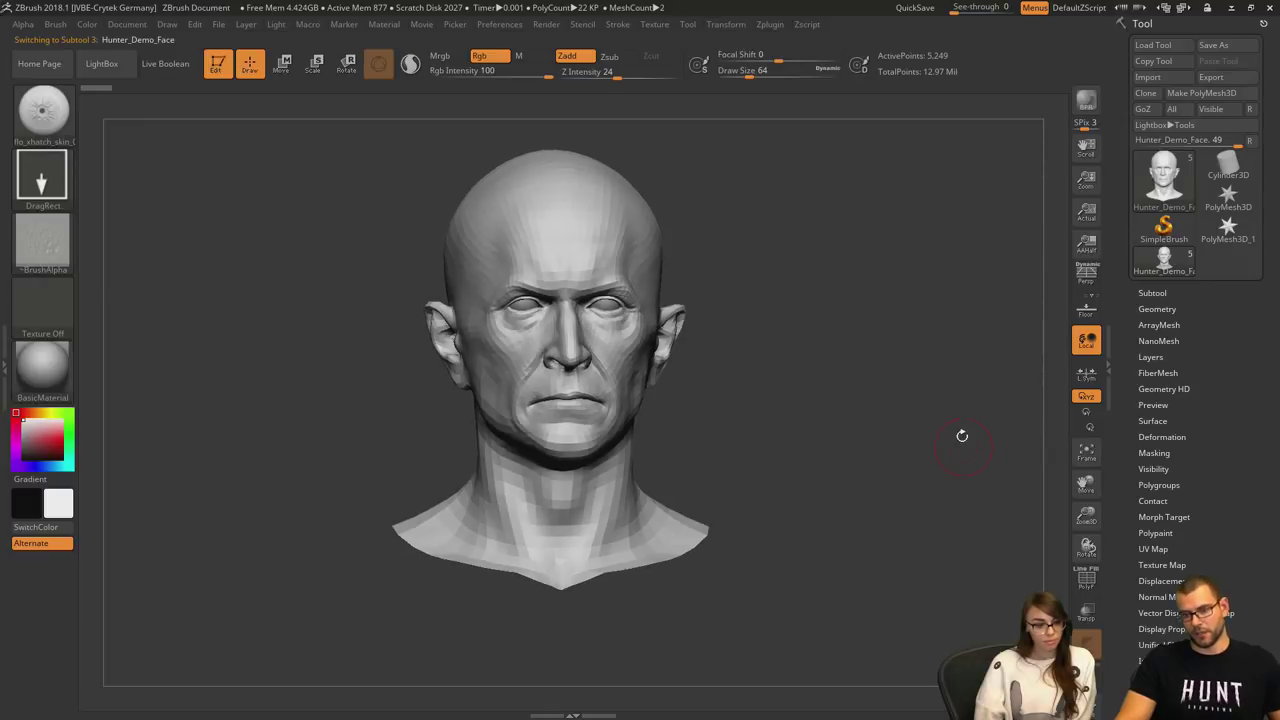
pyautogui.press('p')
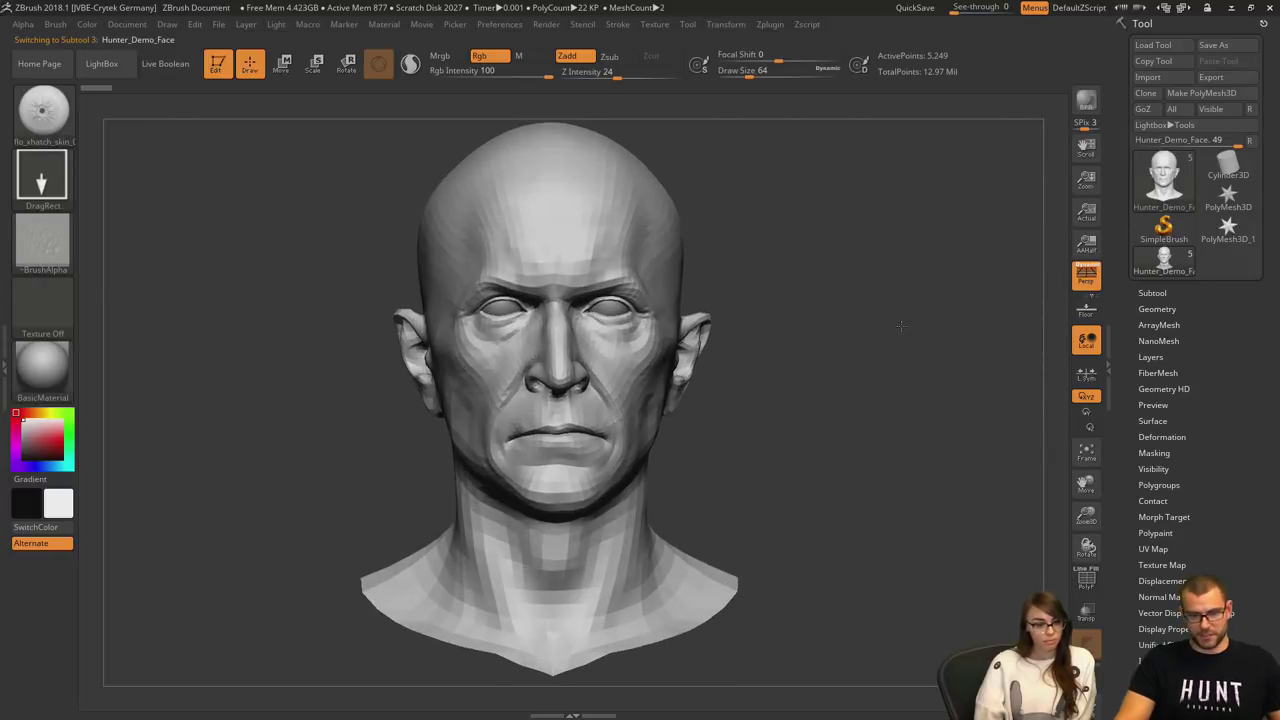
# - Show the vol-shift and eye-expression sculpt layers on the Hunter_Demo_Face head
pyautogui.click(1150, 357)
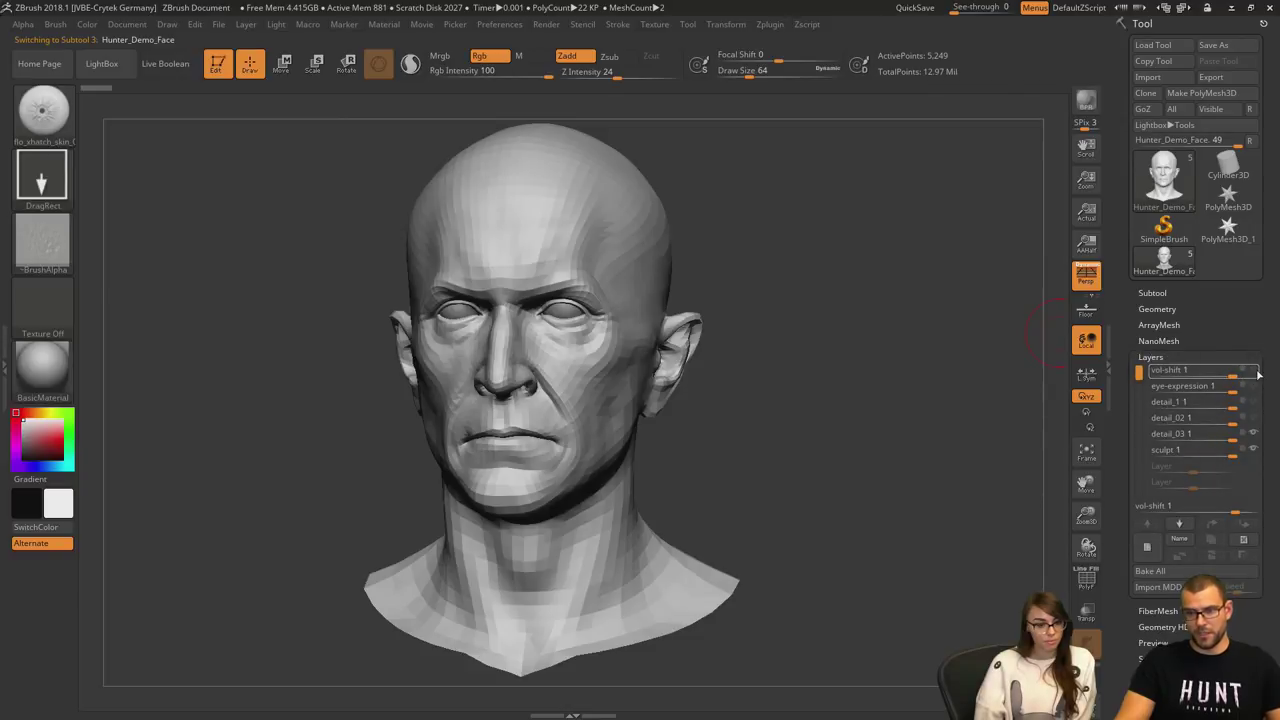
pyautogui.moveTo(1257, 373)
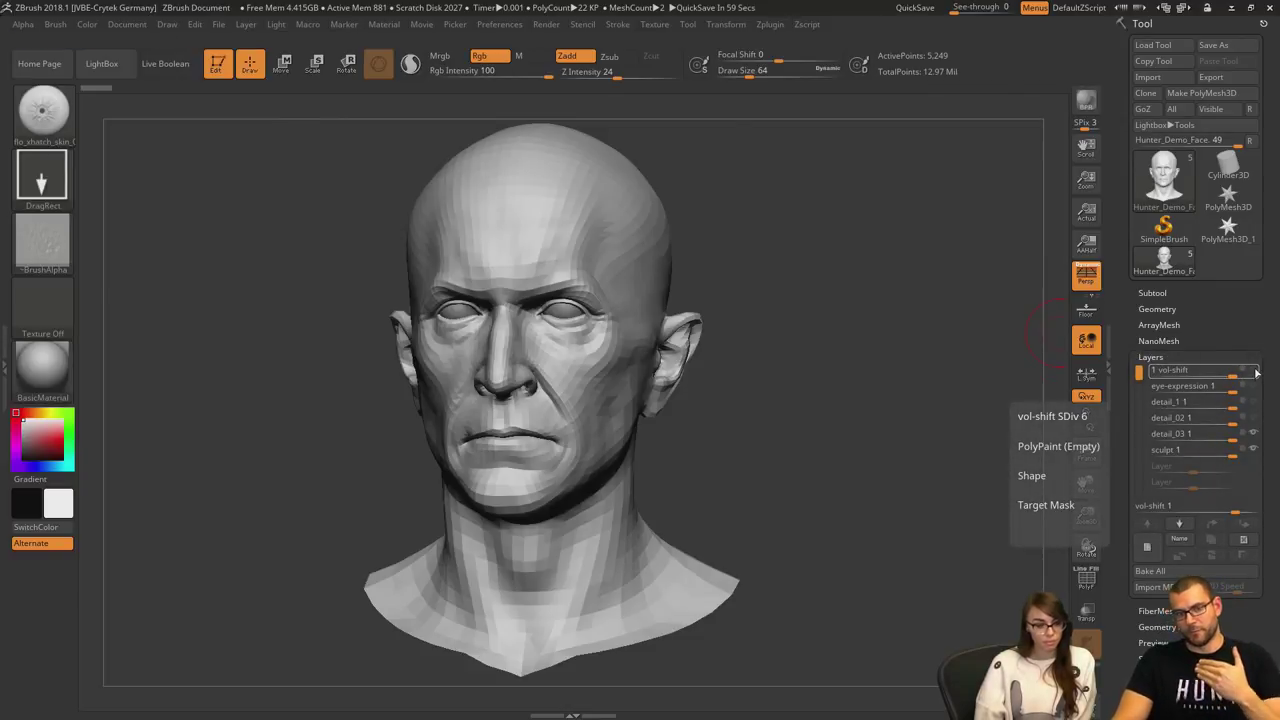
pyautogui.click(1255, 370)
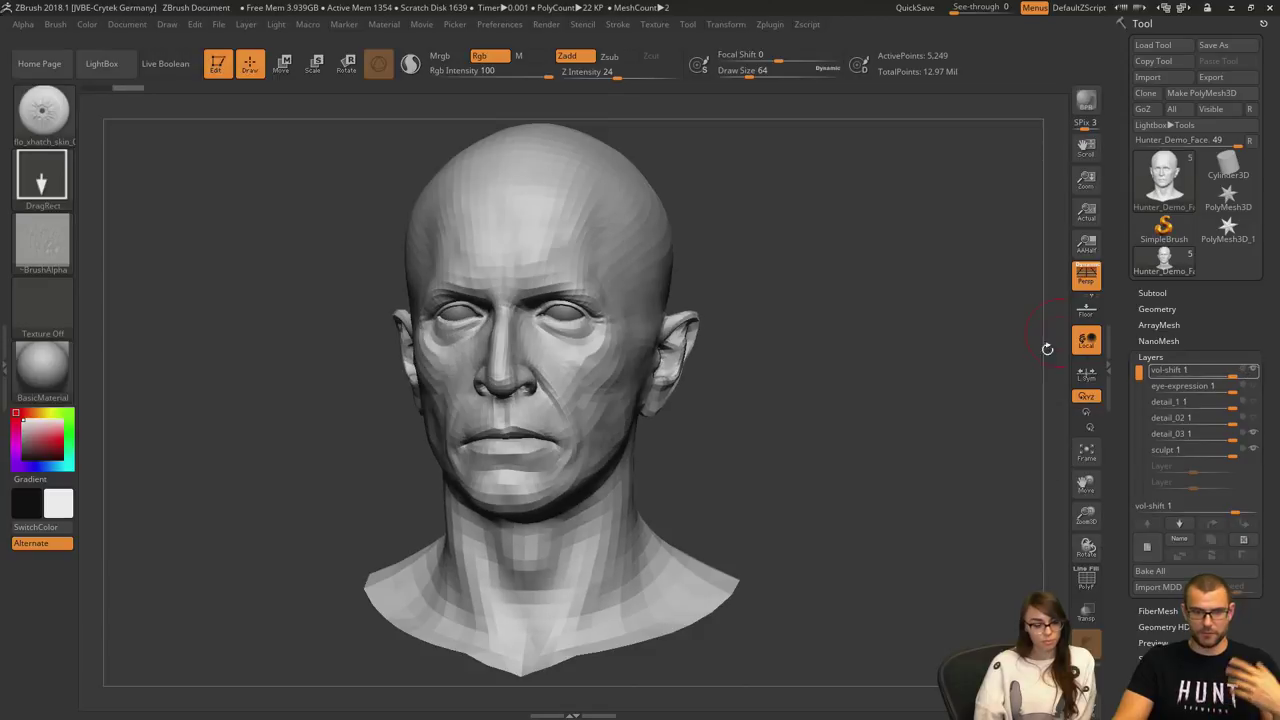
pyautogui.moveTo(914, 331); pyautogui.dragTo(918, 332)
pyautogui.click(1210, 386)
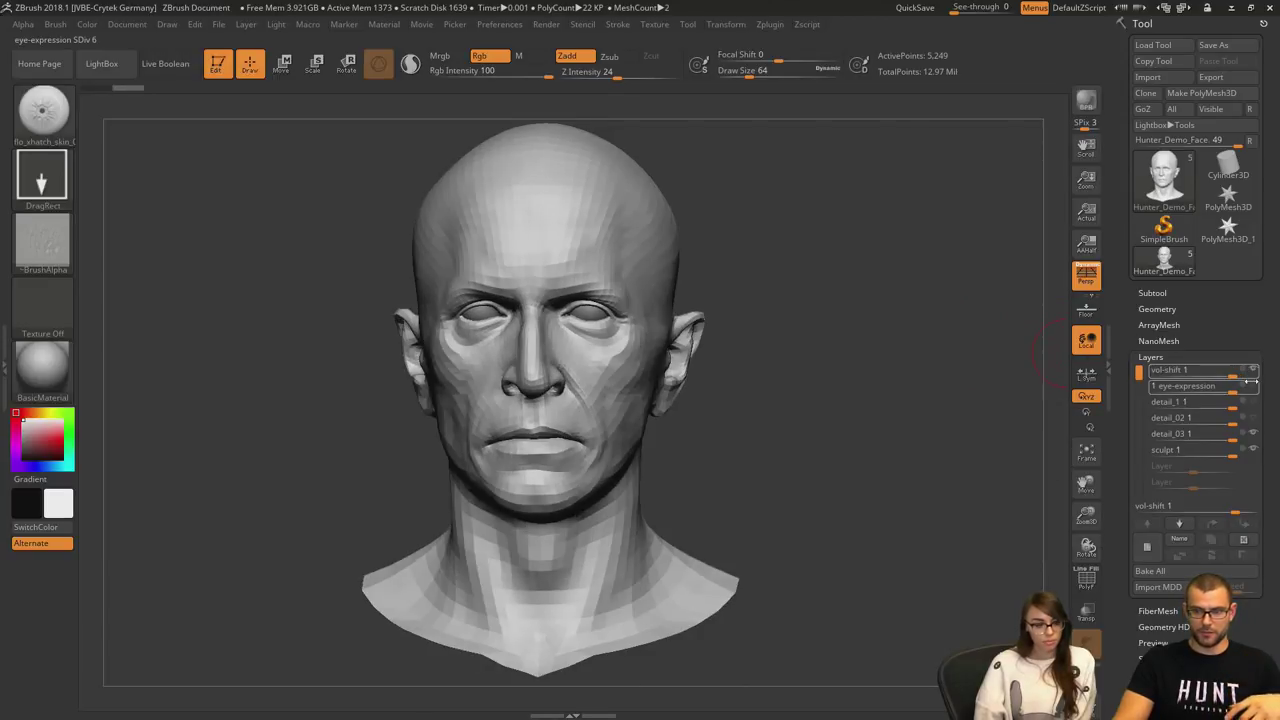
pyautogui.click(1251, 387)
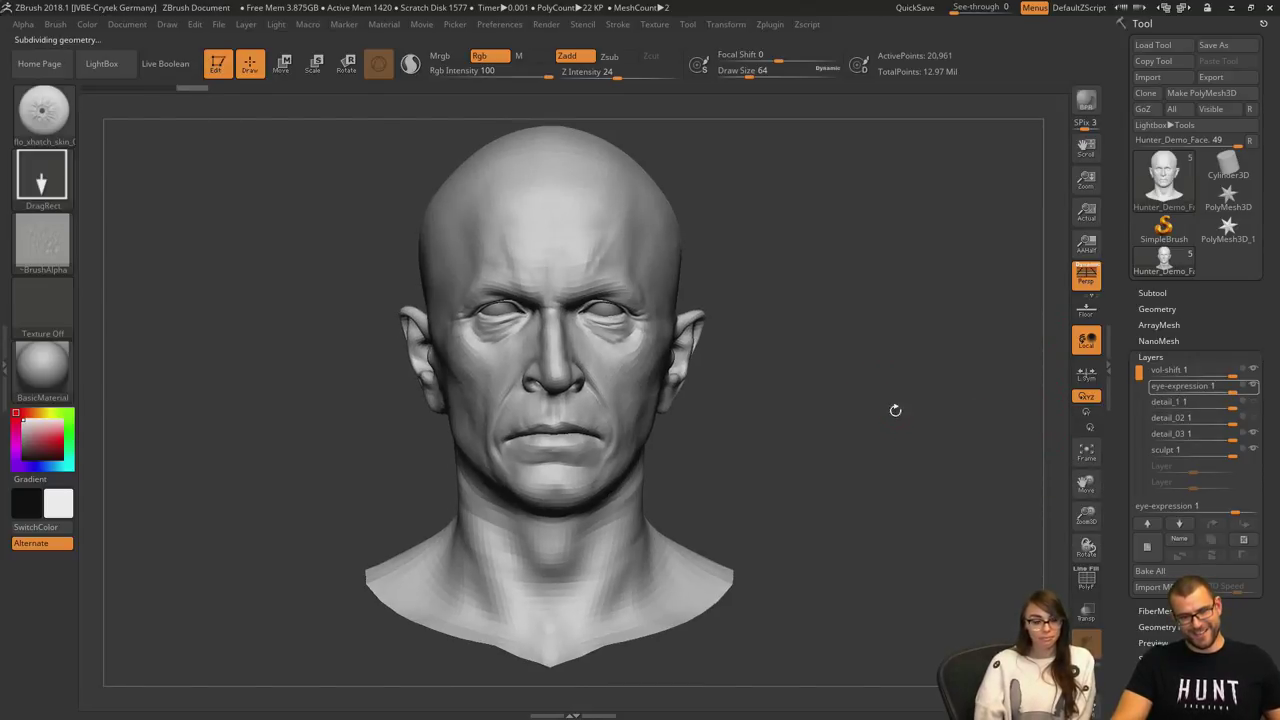
# - Show the detail_1 sculpt layer and raise the head's subdivision level to inspect its facial forms
pyautogui.click(1175, 401)
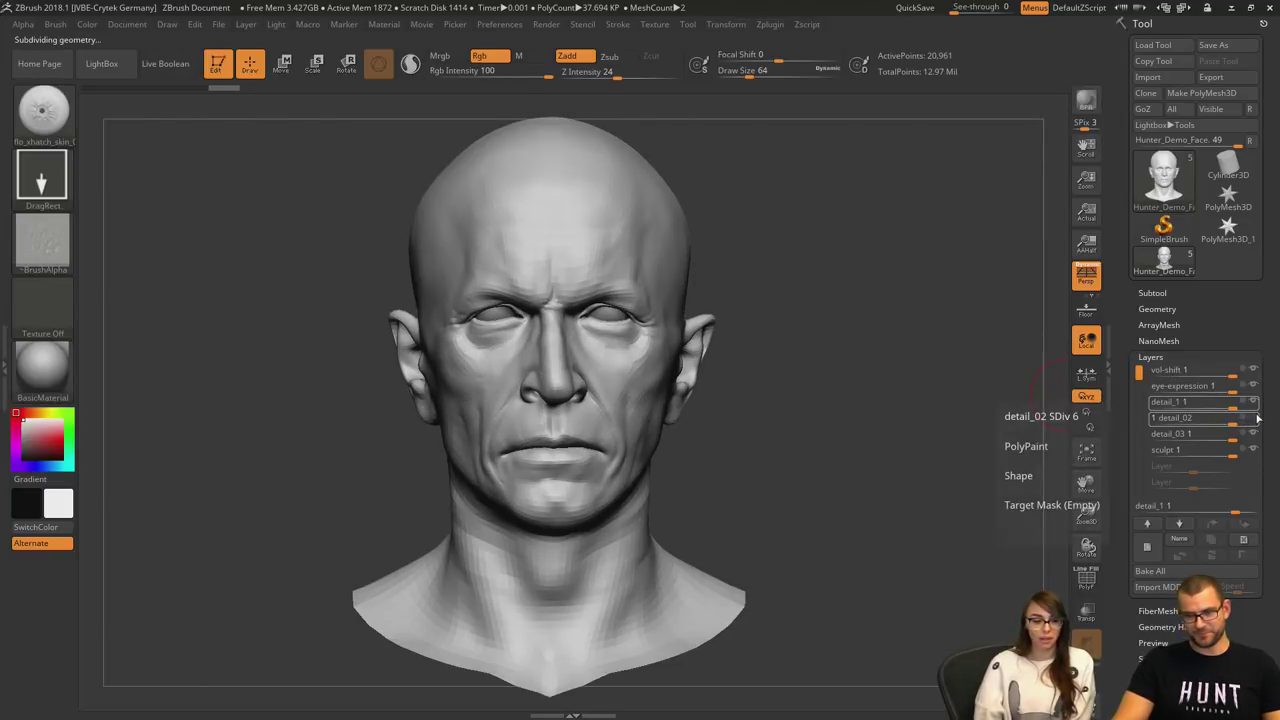
pyautogui.moveTo(957, 363); pyautogui.dragTo(951, 395)
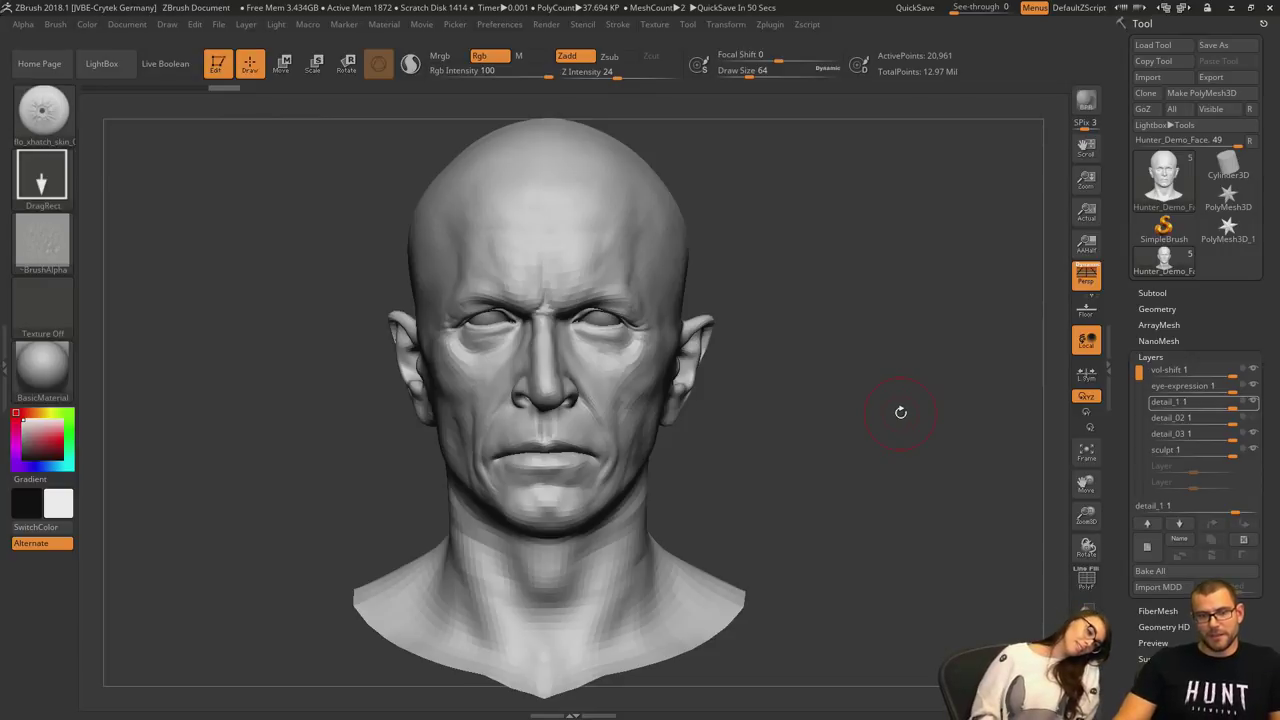
pyautogui.moveTo(923, 388); pyautogui.dragTo(923, 323)
pyautogui.press('d')
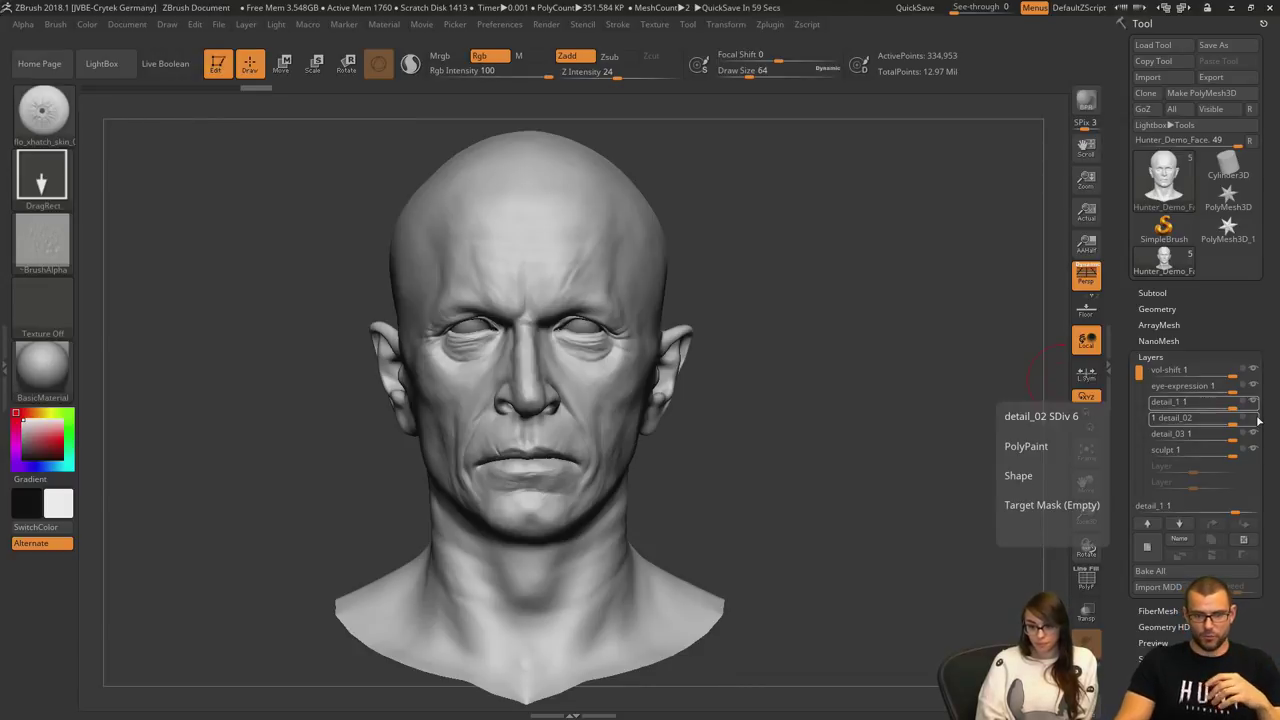
# - Compare the head with the detail_02 sculpt layer shown and hidden, and raise its subdivision by two levels
pyautogui.click(1256, 420)
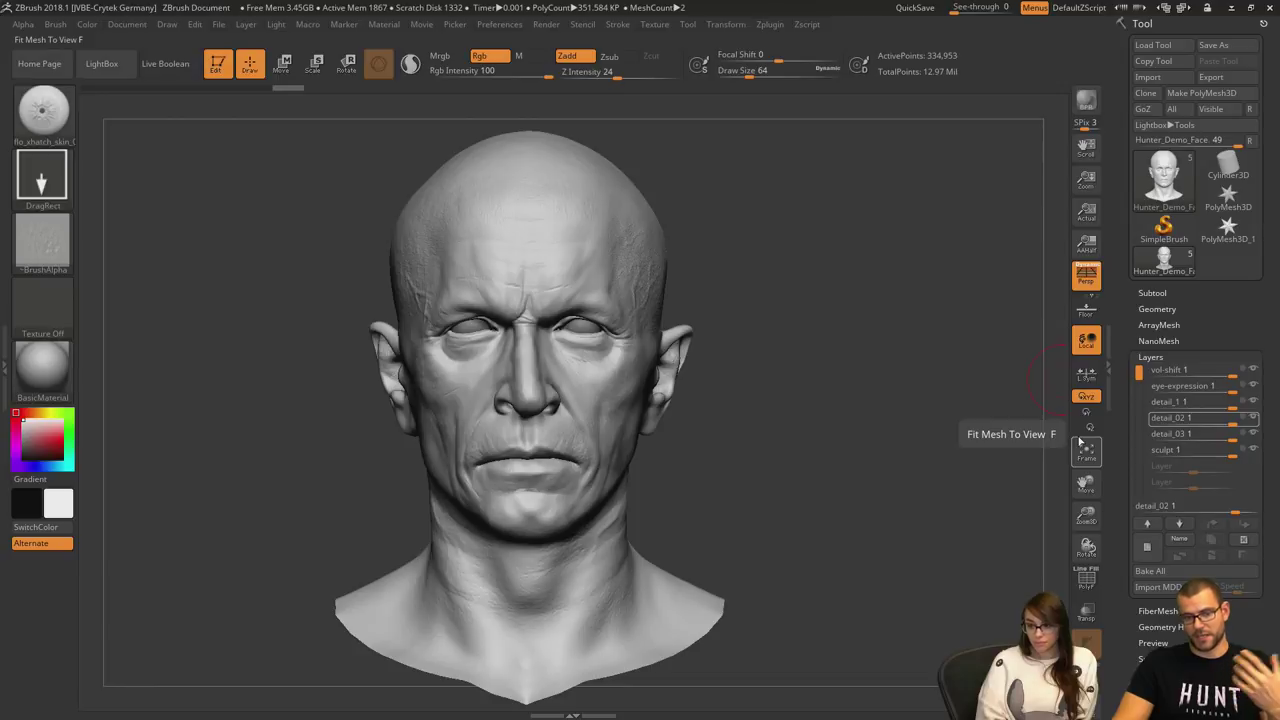
pyautogui.click(1256, 450)
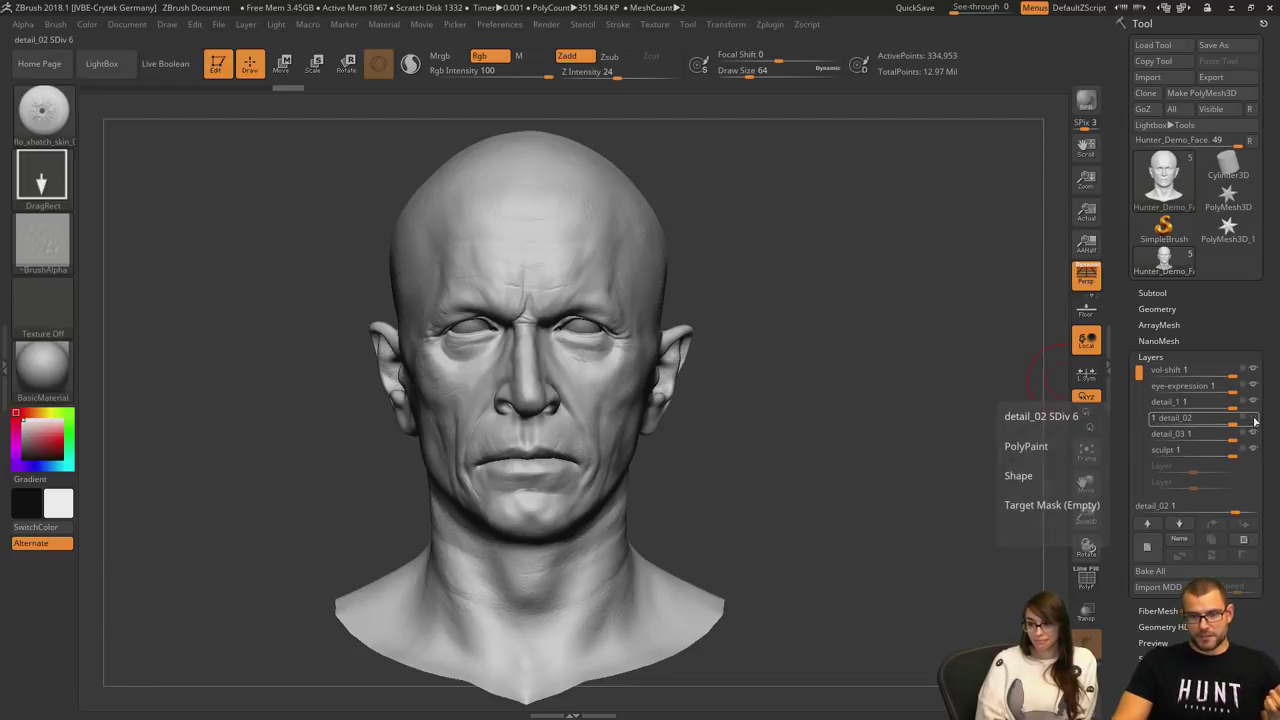
pyautogui.keyDown('alt'); pyautogui.moveTo(923, 290); pyautogui.dragTo(936, 326); pyautogui.keyUp('alt')
pyautogui.press('d')
pyautogui.press('d')
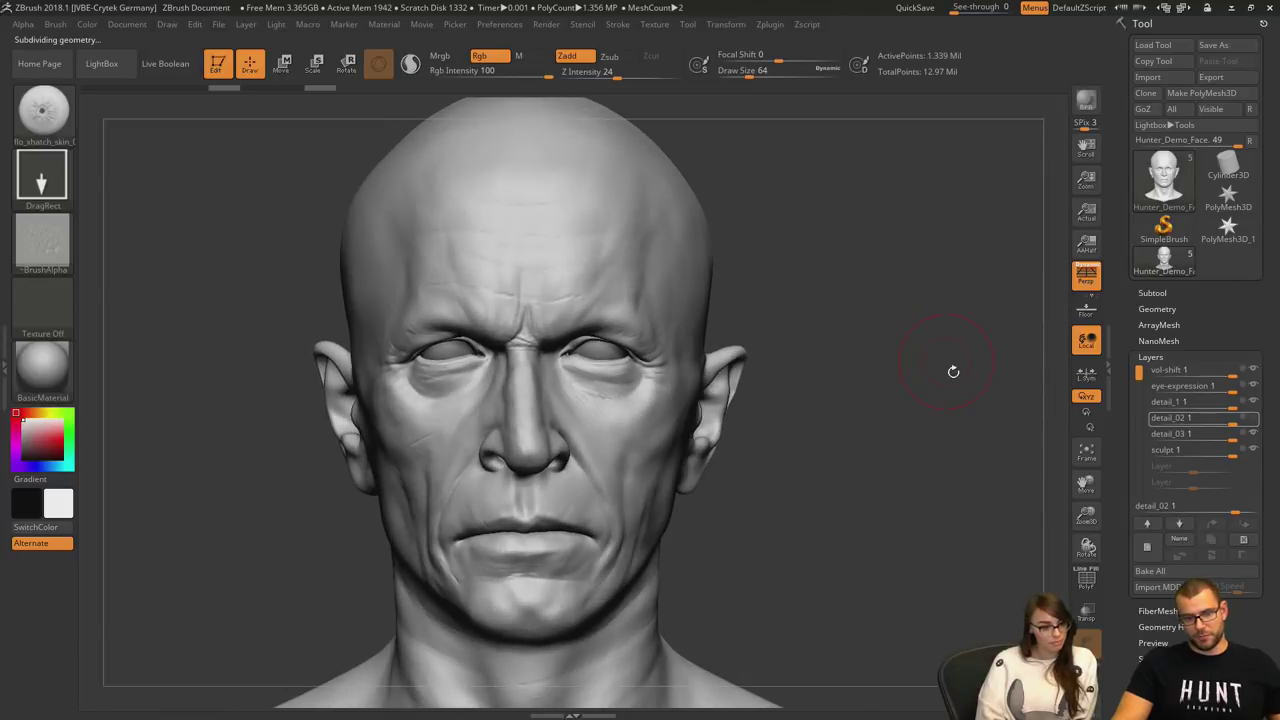
pyautogui.keyDown('alt'); pyautogui.moveTo(963, 397); pyautogui.dragTo(1060, 336); pyautogui.keyUp('alt')
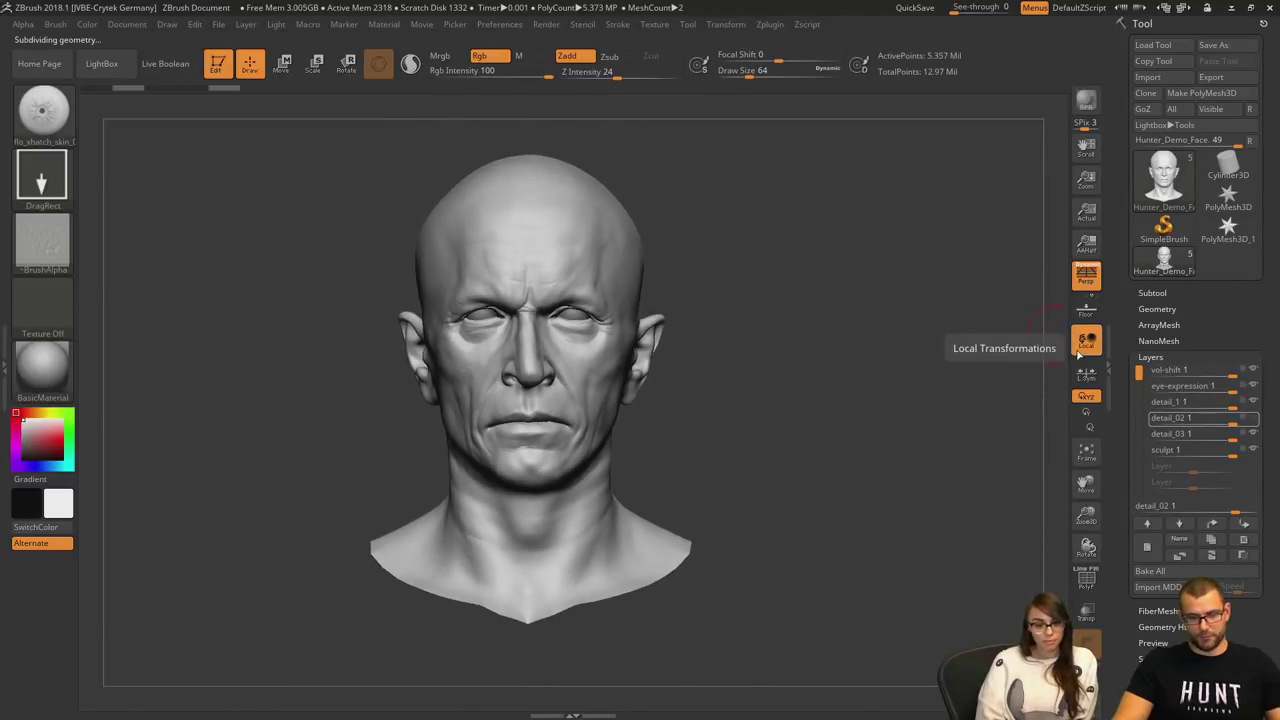
# - Compare the sculpted head with the low-poly base head subtool, returning to Hunter_Demo_Face
pyautogui.press('Down')
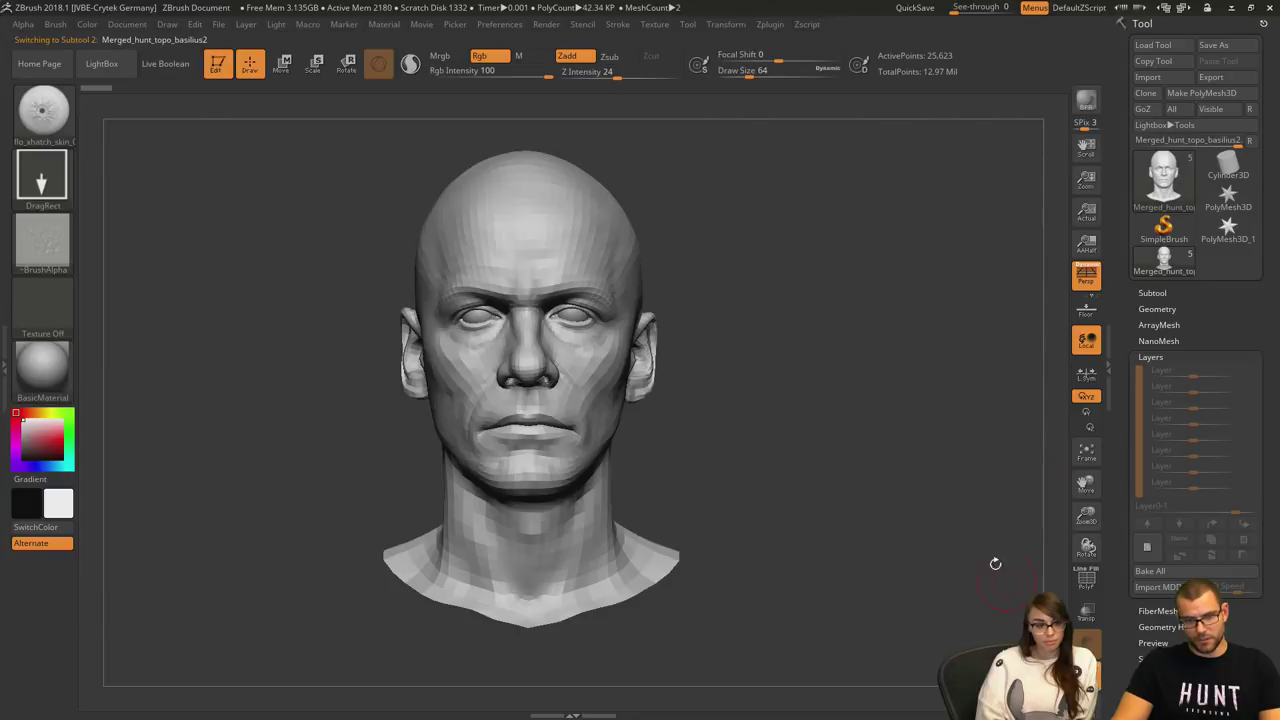
pyautogui.press('Down')
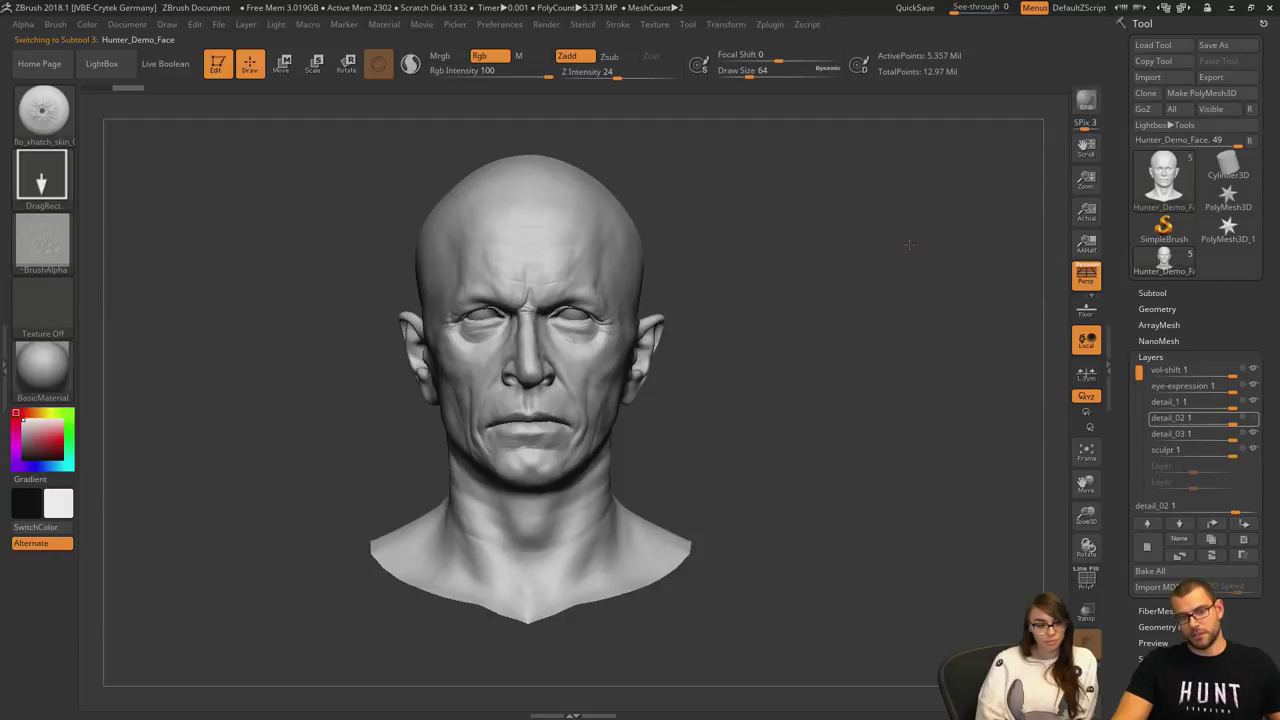
# - Show the detail_02 and detail_03 sculpt layers and examine the facial wrinkles and skin texture up close
pyautogui.keyDown('alt'); pyautogui.moveTo(910, 246); pyautogui.dragTo(942, 309); pyautogui.keyUp('alt')
pyautogui.click(1254, 418)
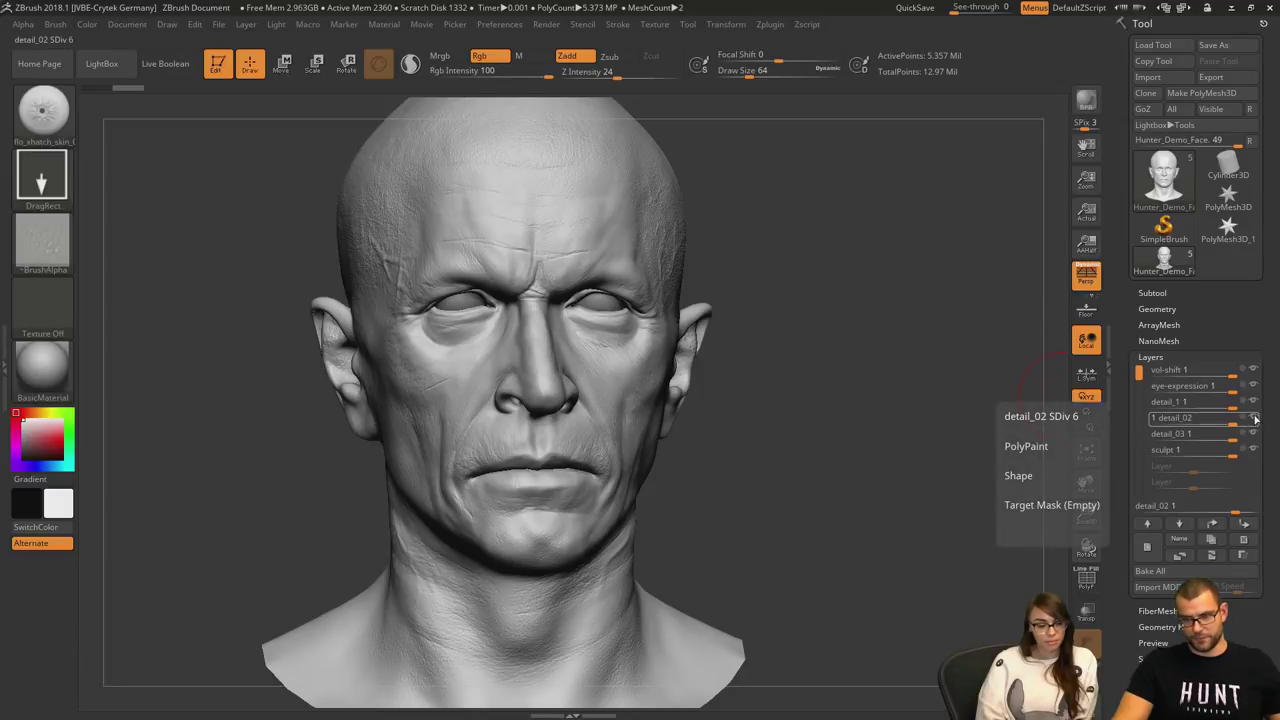
pyautogui.click(1254, 434)
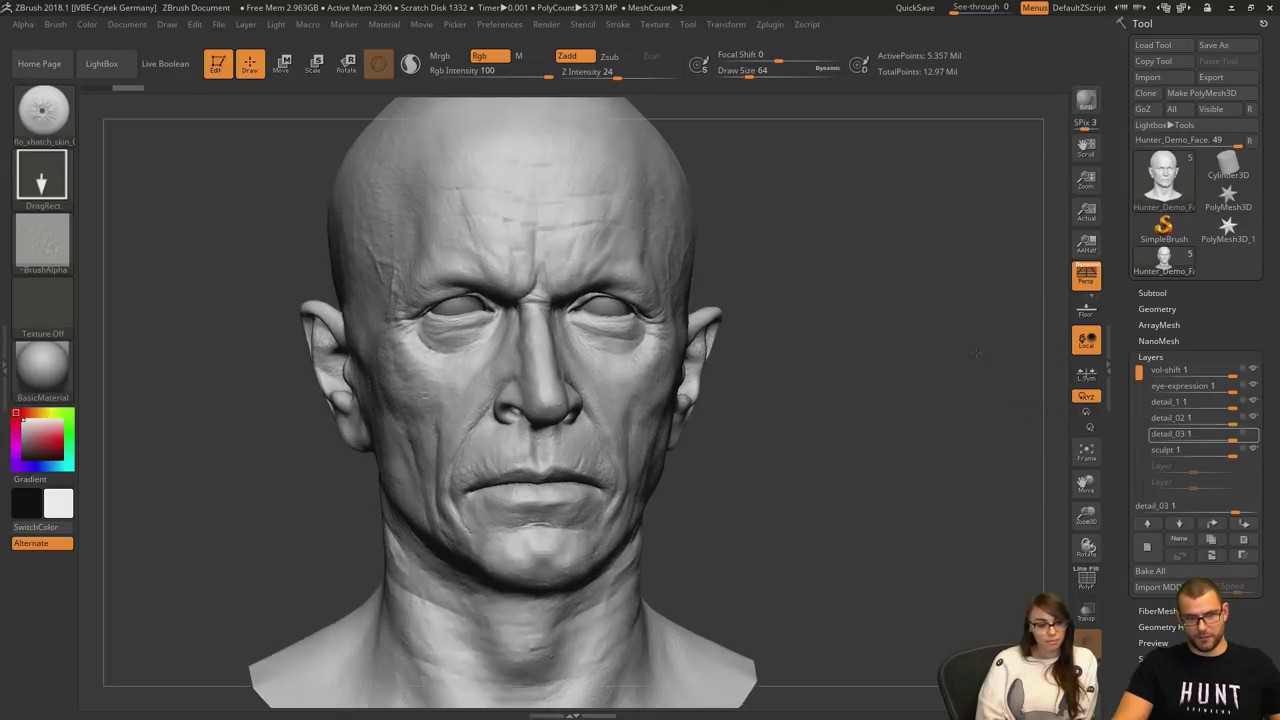
pyautogui.moveTo(969, 341); pyautogui.dragTo(977, 322)
pyautogui.keyDown('alt'); pyautogui.moveTo(926, 263); pyautogui.dragTo(930, 287); pyautogui.keyUp('alt')
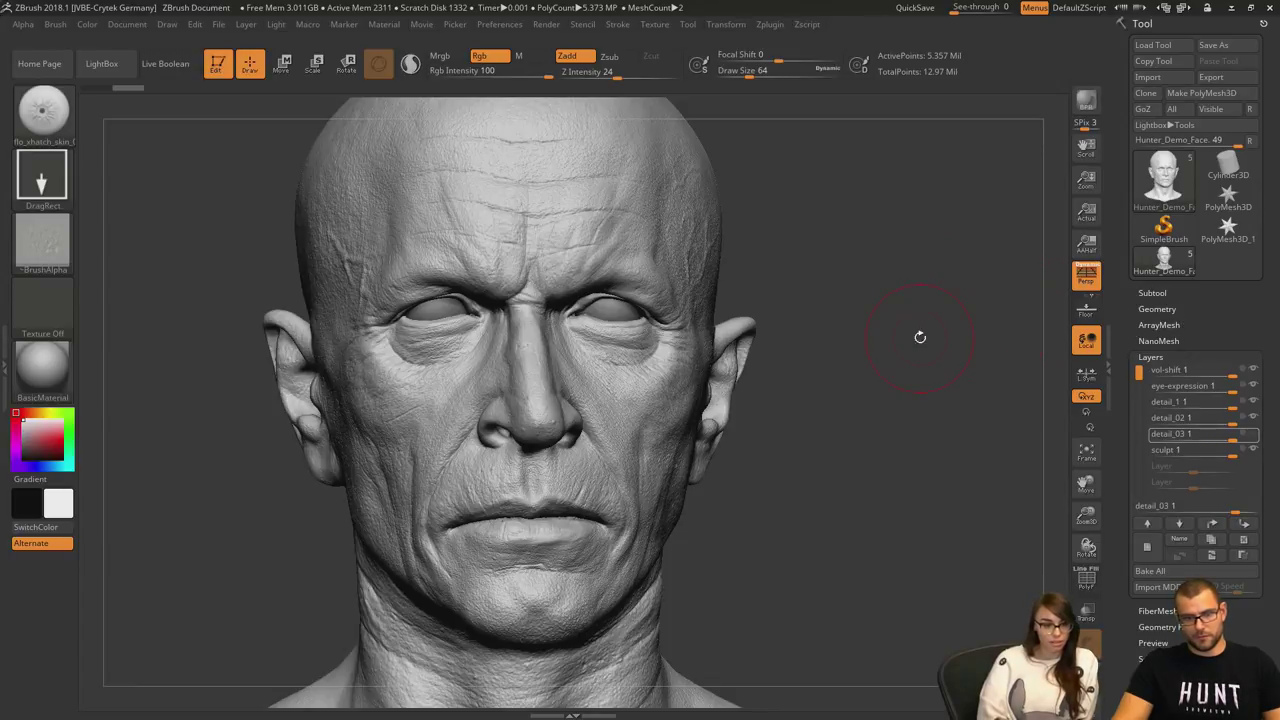
pyautogui.moveTo(915, 333); pyautogui.dragTo(908, 335)
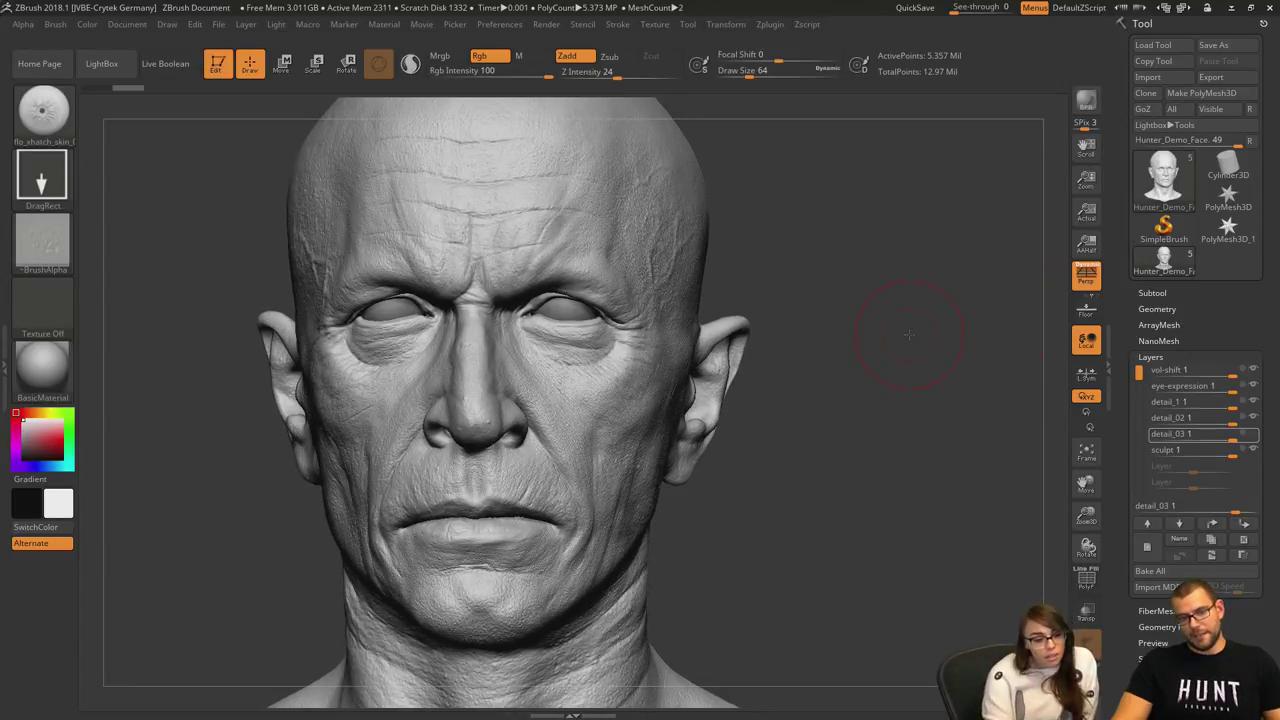
# - Toggle the visibility of the detail_1, detail_02 and detail_03 layers one by one to compare their effect on the face
pyautogui.click(1254, 401)
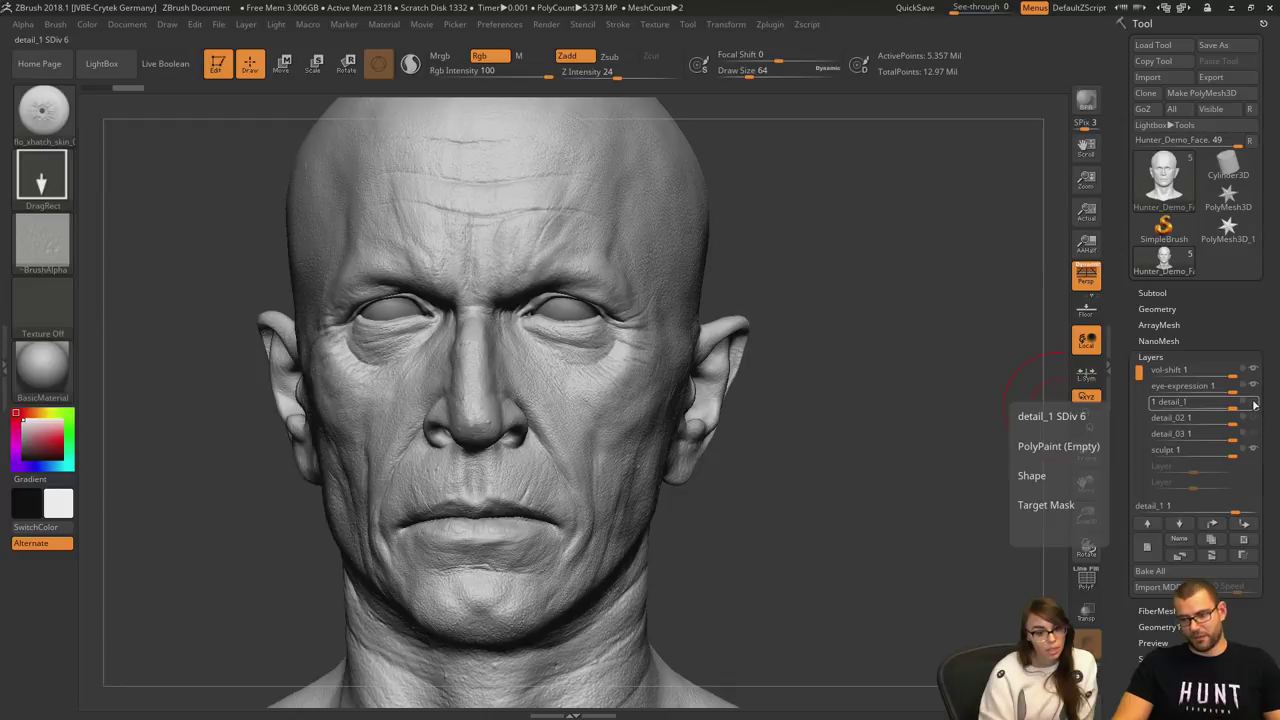
pyautogui.click(1254, 404)
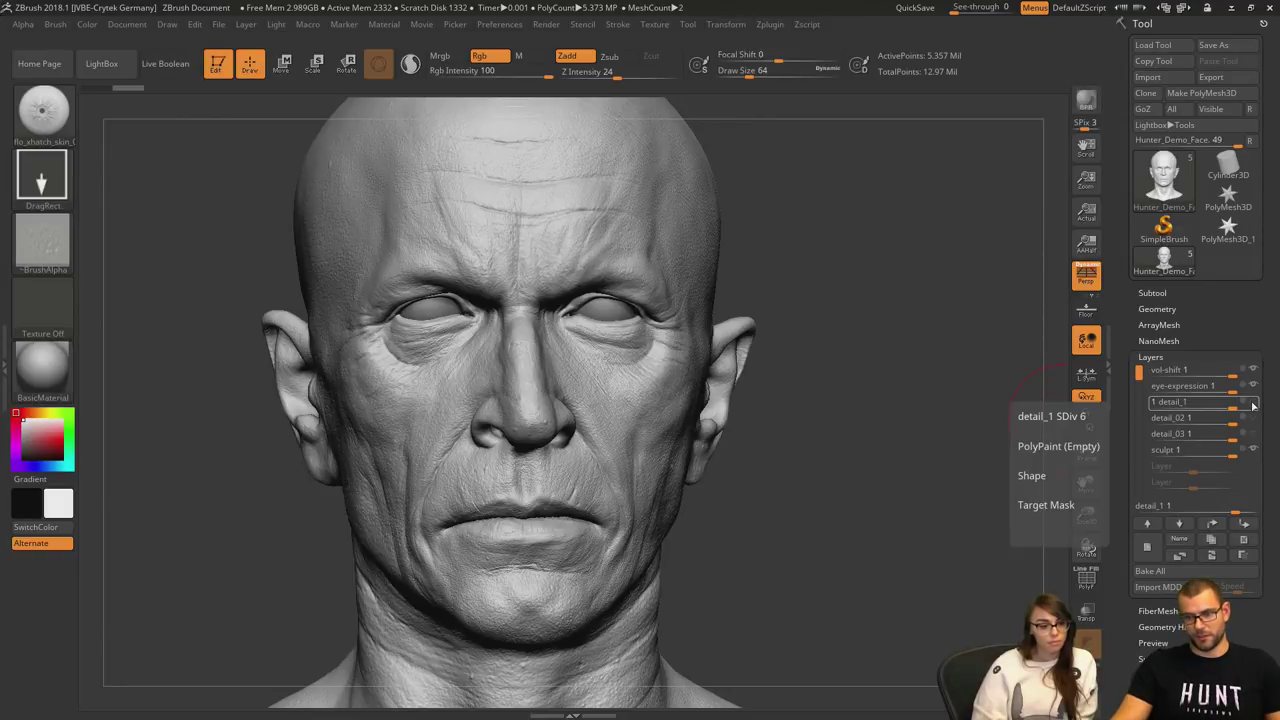
pyautogui.click(1252, 420)
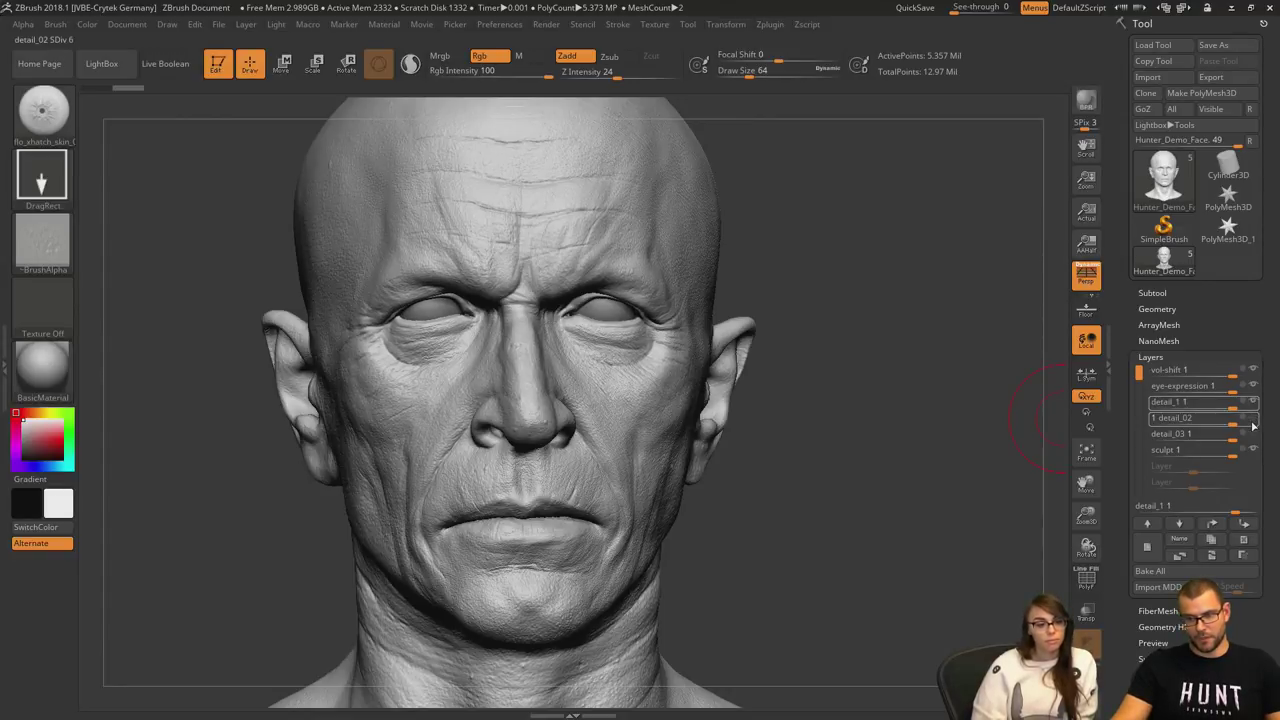
pyautogui.click(1253, 435)
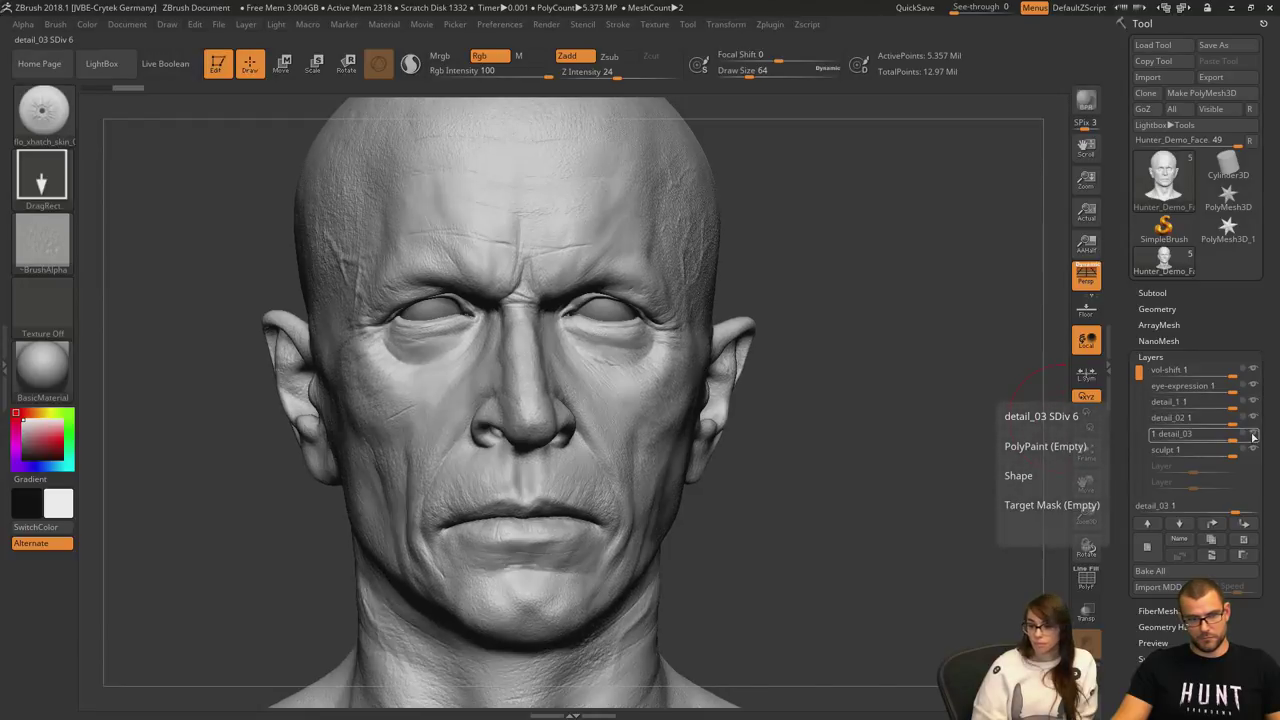
pyautogui.click(1254, 451)
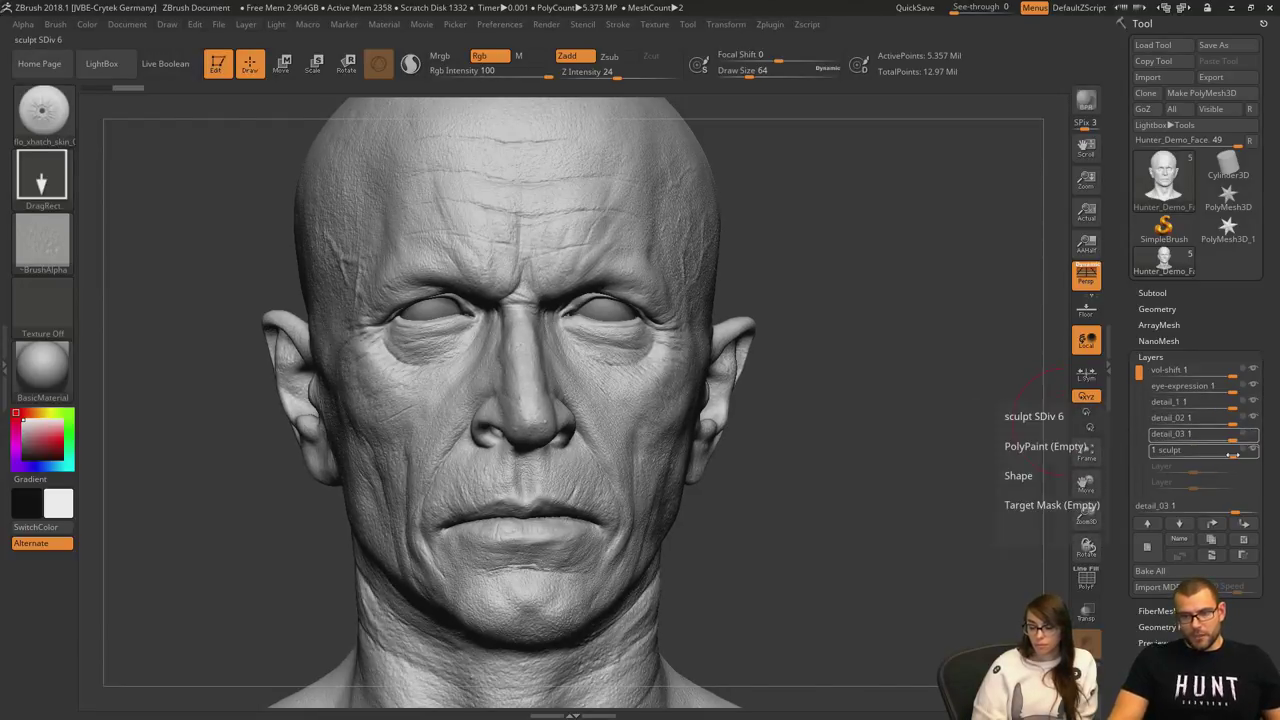
# - Switch the detail_02, detail_1, eye-expression and detail_03 layers' visibility to compare different combinations of expression and skin detail
pyautogui.click(1253, 418)
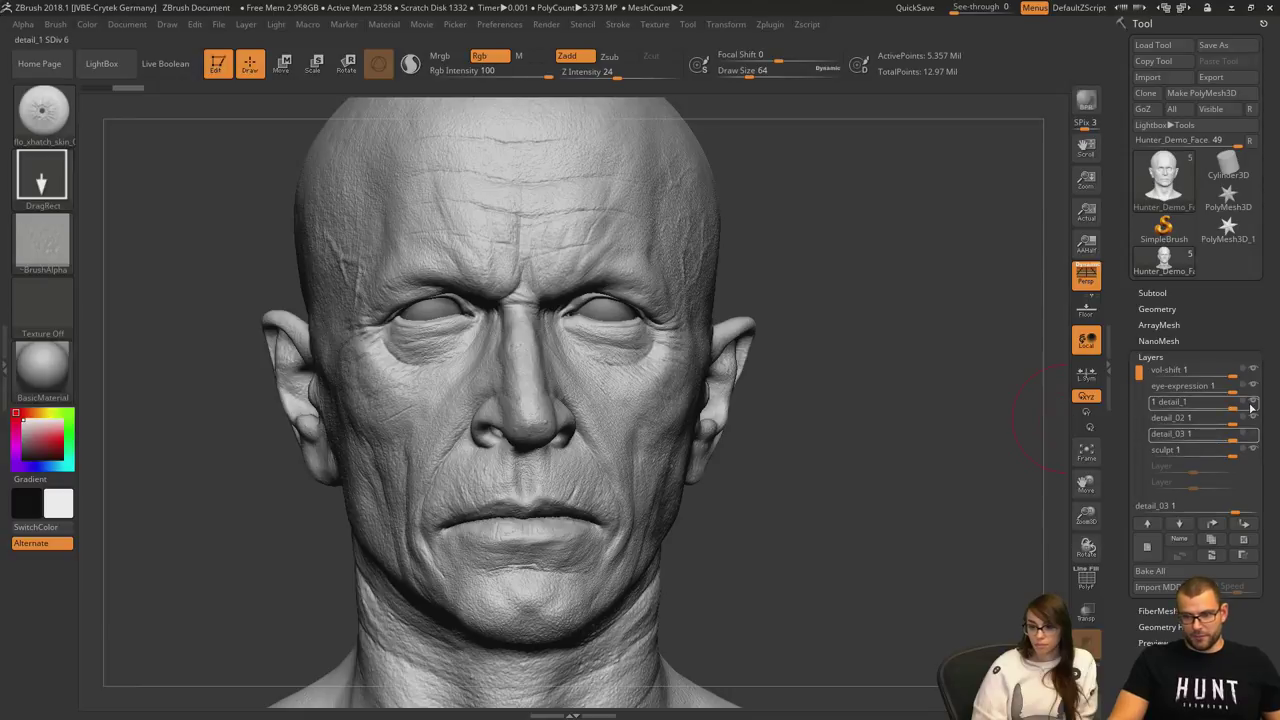
pyautogui.click(1253, 402)
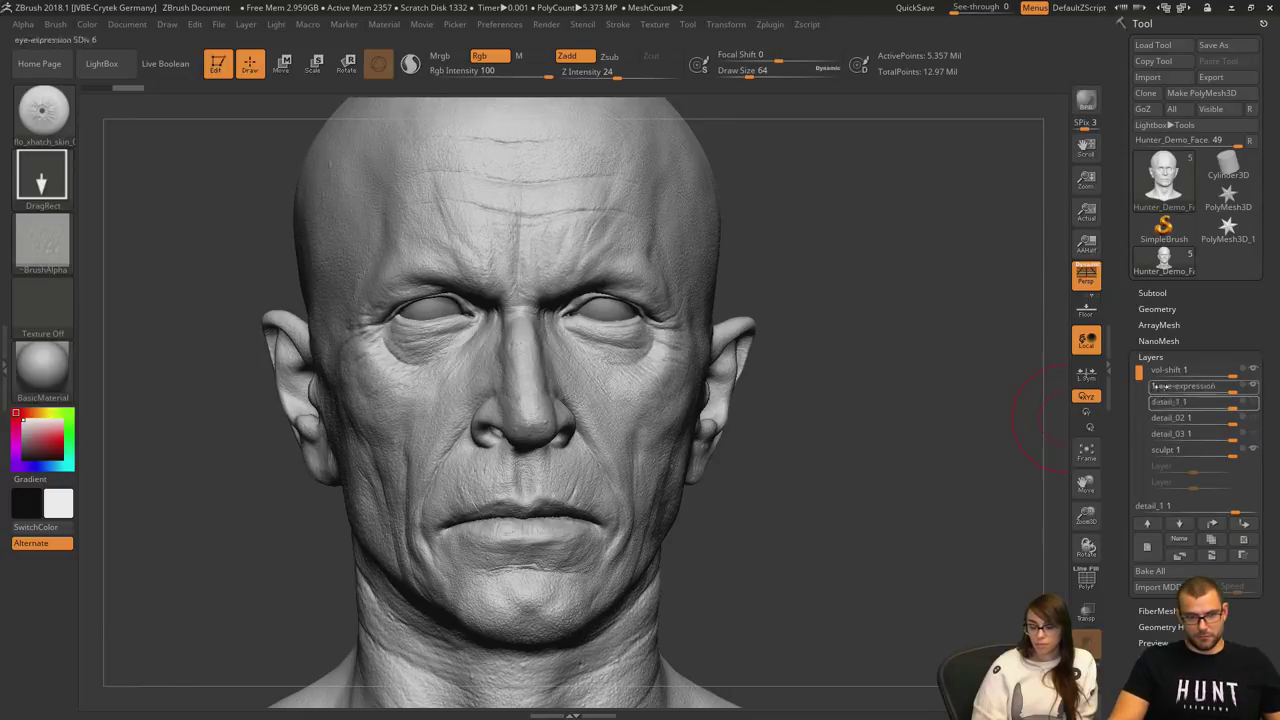
pyautogui.click(1254, 388)
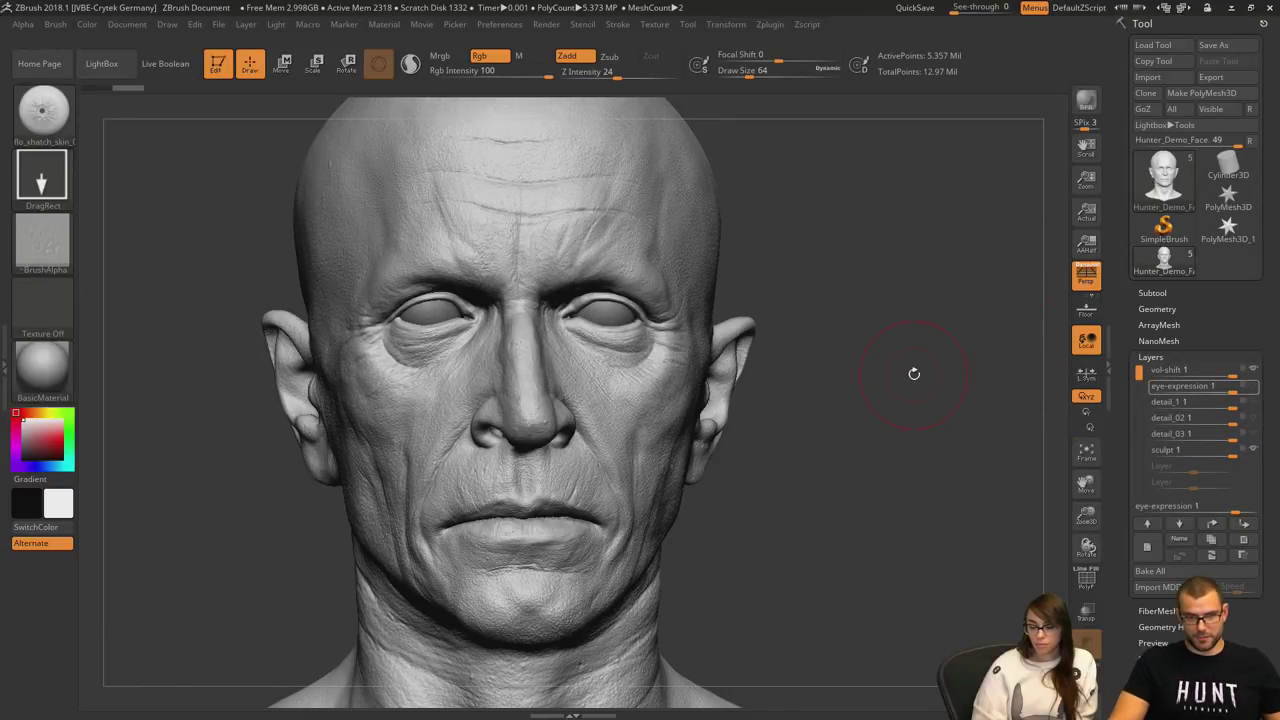
pyautogui.click(1253, 434)
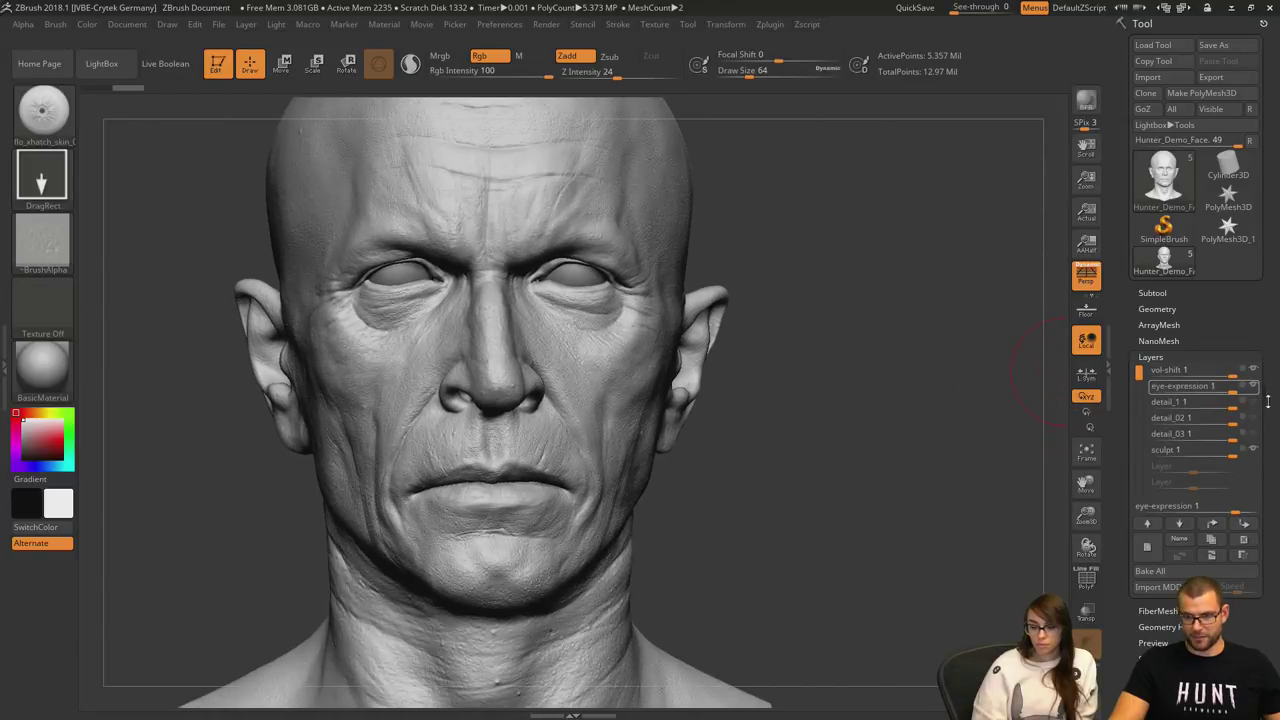
pyautogui.click(1253, 402)
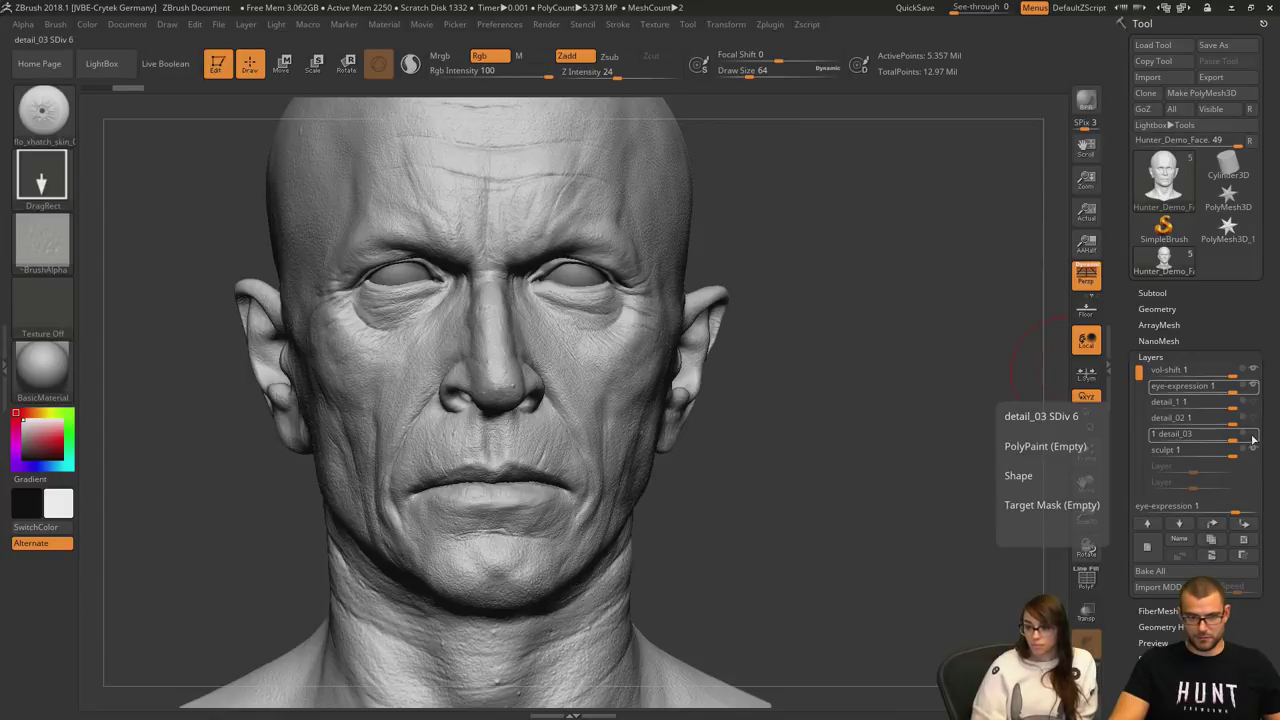
# - Toggle the visibility of the detail_03 layer and start recording on the sculpt layer
pyautogui.click(1253, 436)
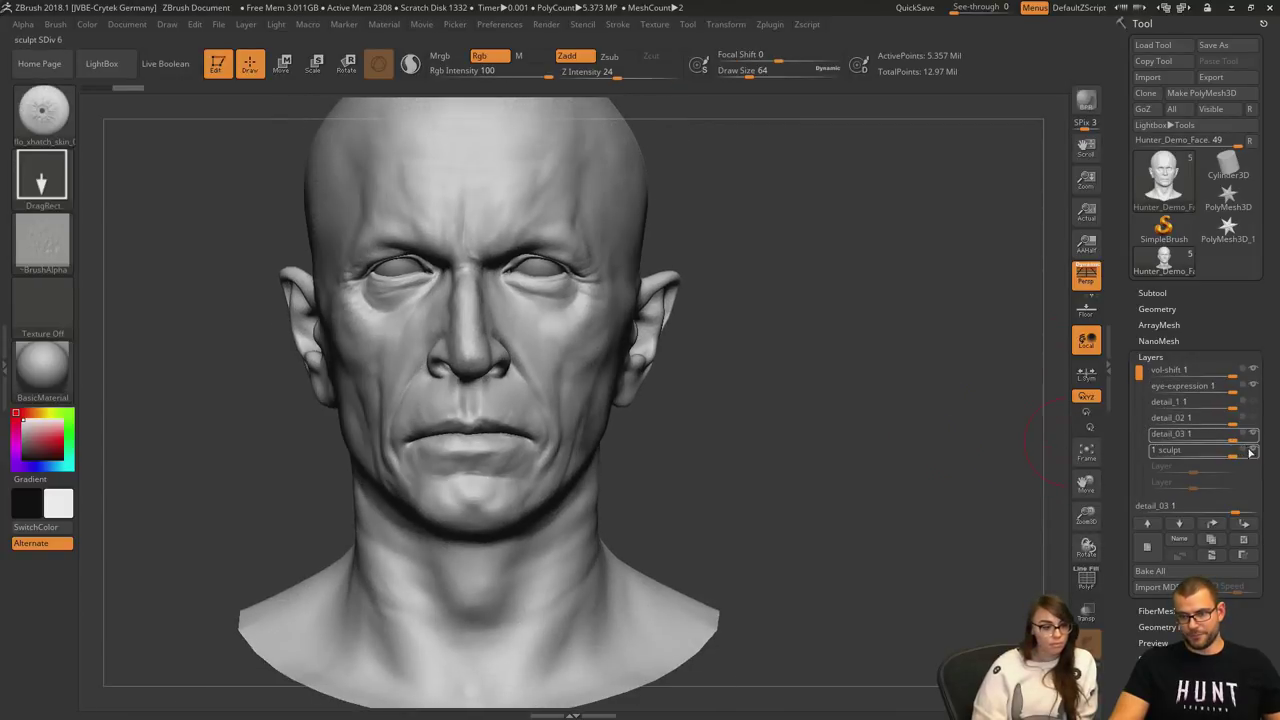
pyautogui.click(1243, 453)
# - Step the head down to a lower subdivision level and choose the Move brush
pyautogui.hotkey('shift', 'd')
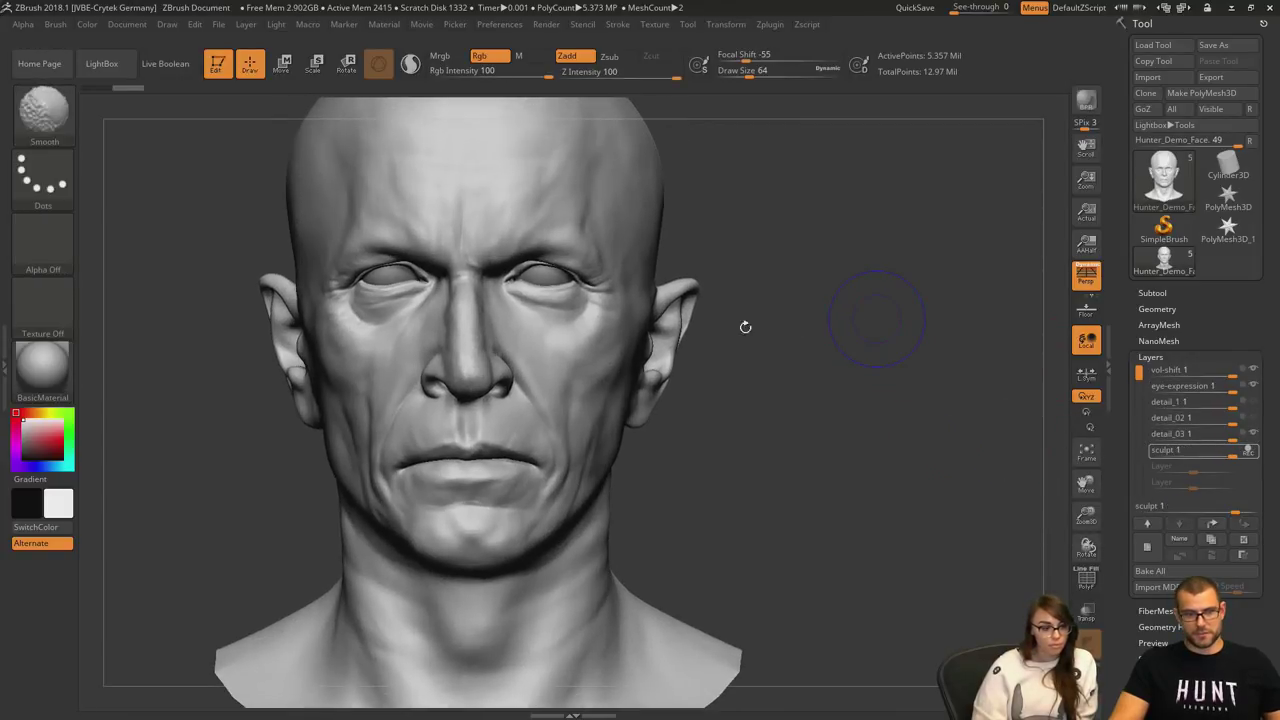
pyautogui.press('d')
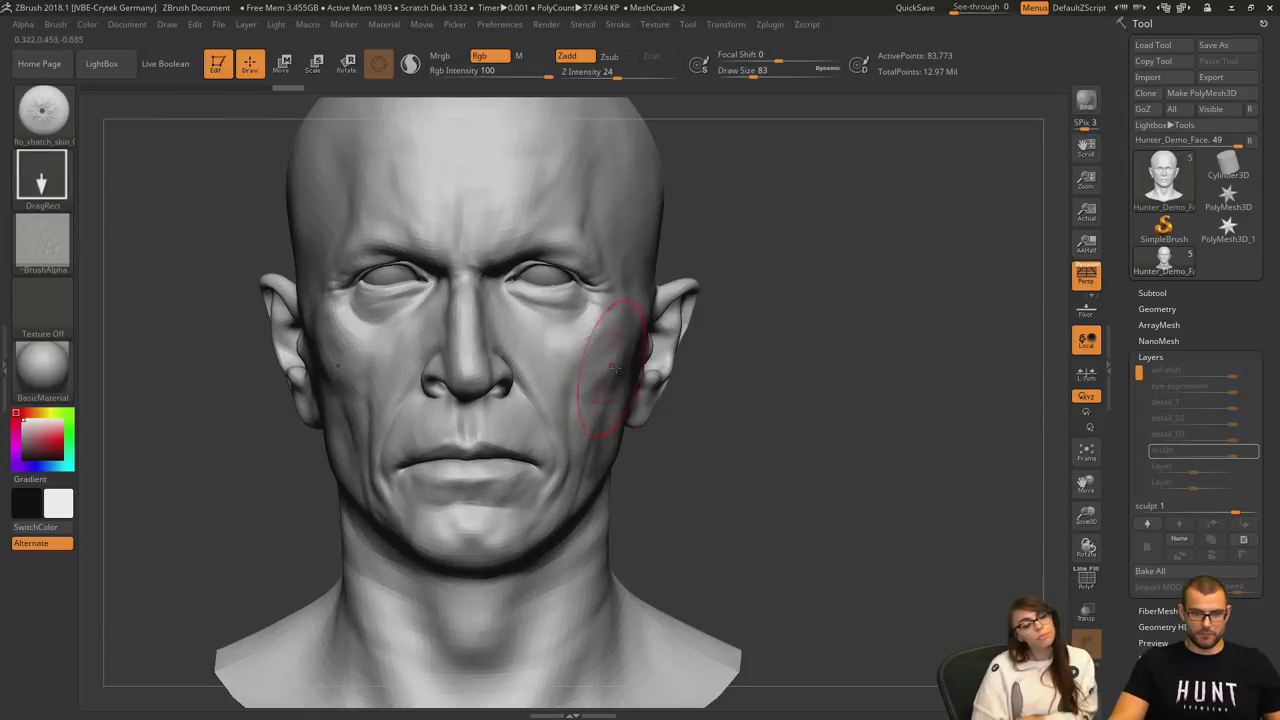
pyautogui.press('b')
pyautogui.press('s')
pyautogui.press('t')
pyautogui.press('b')
pyautogui.press('m')
pyautogui.press('v')
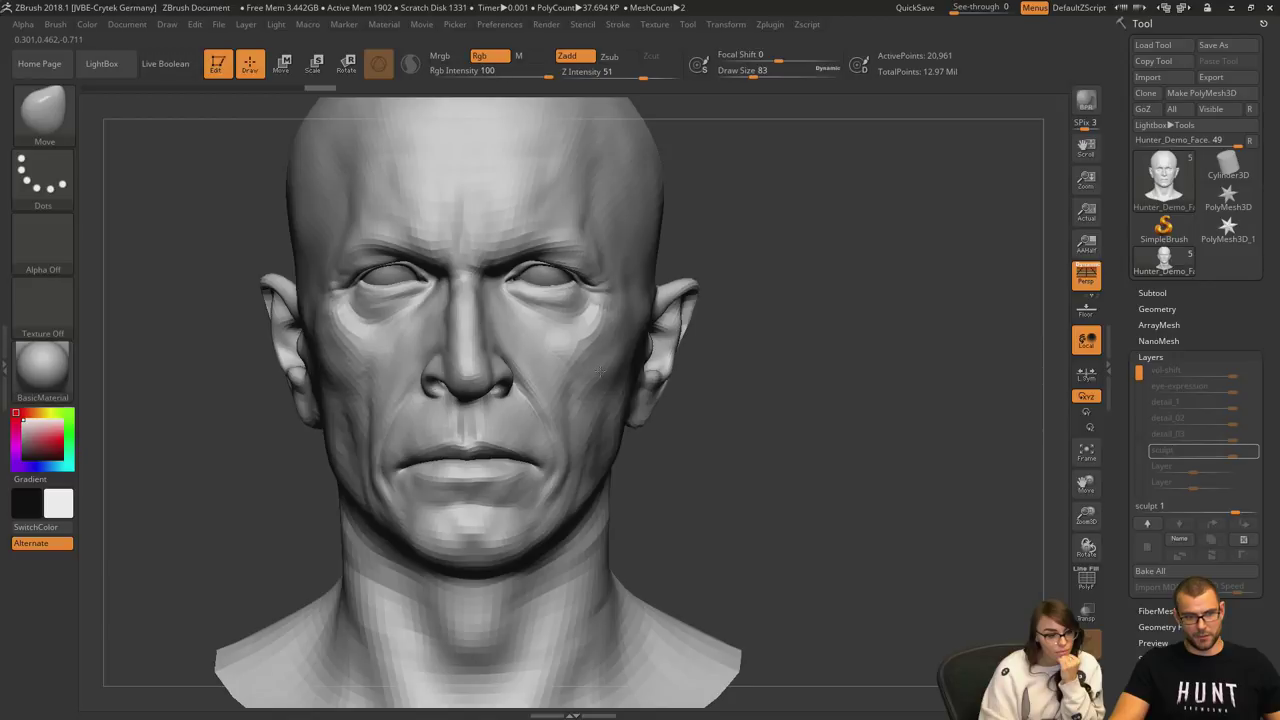
# - Switch to the Standard brush with Z intensity 5 and draw size 33
pyautogui.press('b')
pyautogui.press('s')
pyautogui.press('t')
pyautogui.press('u')
pyautogui.moveTo(617, 357); pyautogui.dragTo(585, 358)
pyautogui.press('s')
pyautogui.press('s')
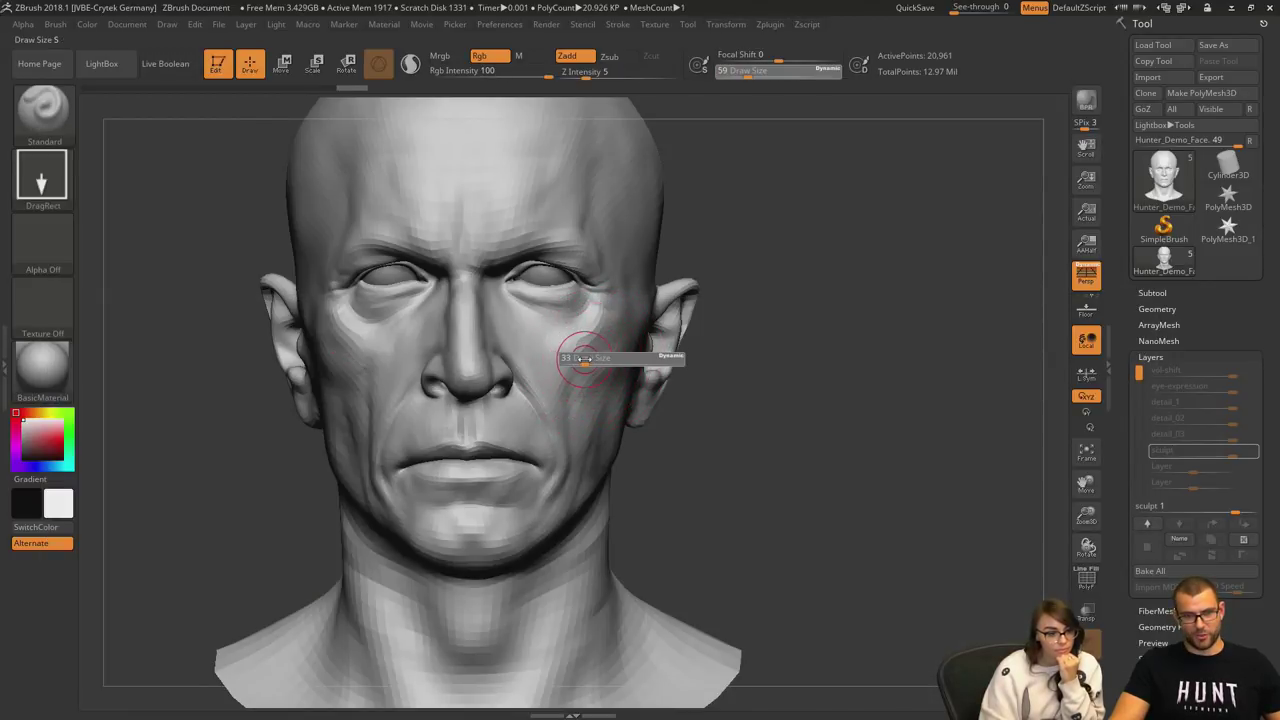
# - Raise the Standard brush's Z intensity to 12 for working on the cheek
pyautogui.moveTo(777, 240)
pyautogui.keyDown('alt'); pyautogui.mouseDown()
pyautogui.moveTo(777, 260)
pyautogui.moveTo(720, 262)
pyautogui.mouseUp(); pyautogui.keyUp('alt')
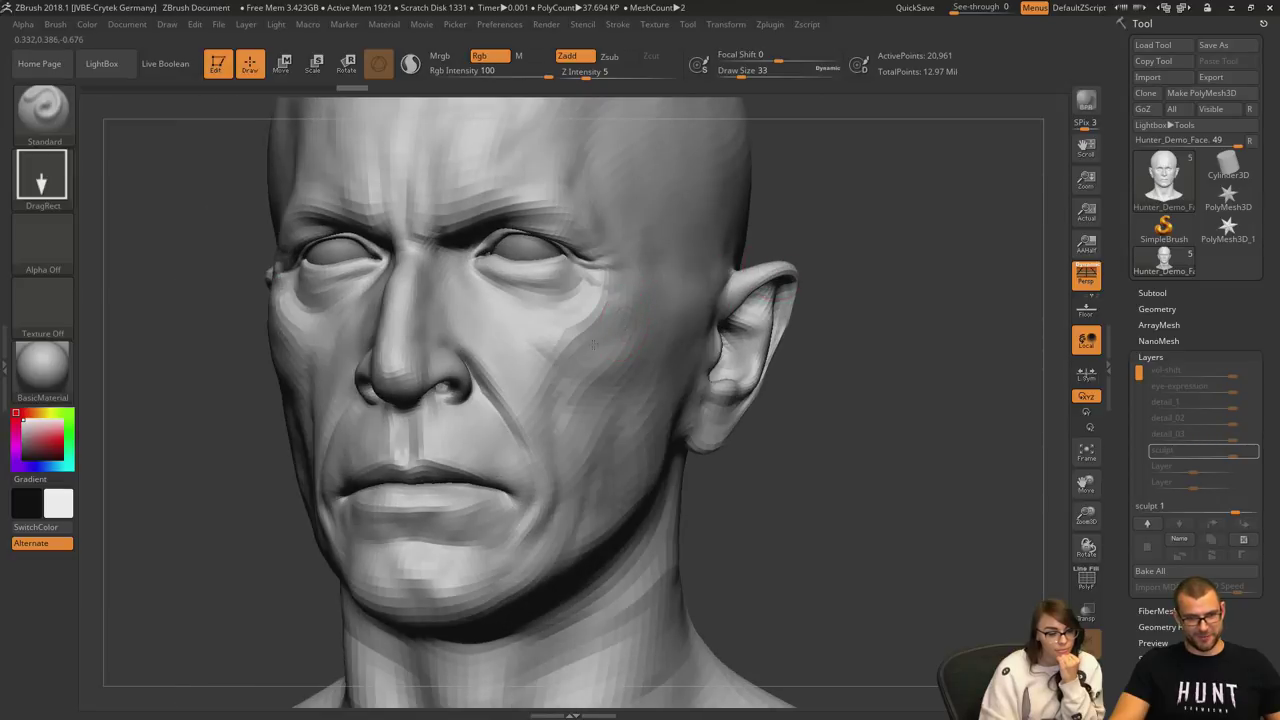
pyautogui.press('u')
pyautogui.moveTo(608, 342); pyautogui.dragTo(620, 350)
pyautogui.press('u')
pyautogui.moveTo(849, 263); pyautogui.dragTo(922, 259, button='right')
pyautogui.moveTo(839, 237); pyautogui.dragTo(836, 251, button='right')
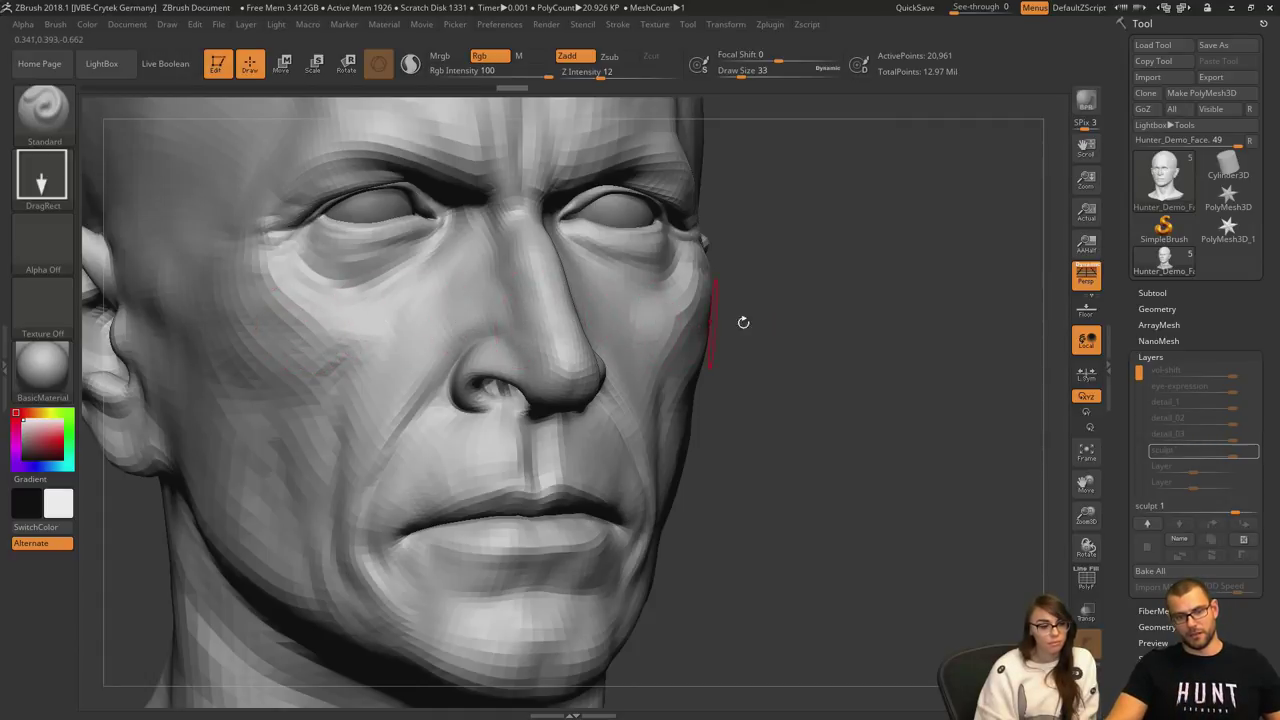
pyautogui.moveTo(843, 331); pyautogui.dragTo(888, 341)
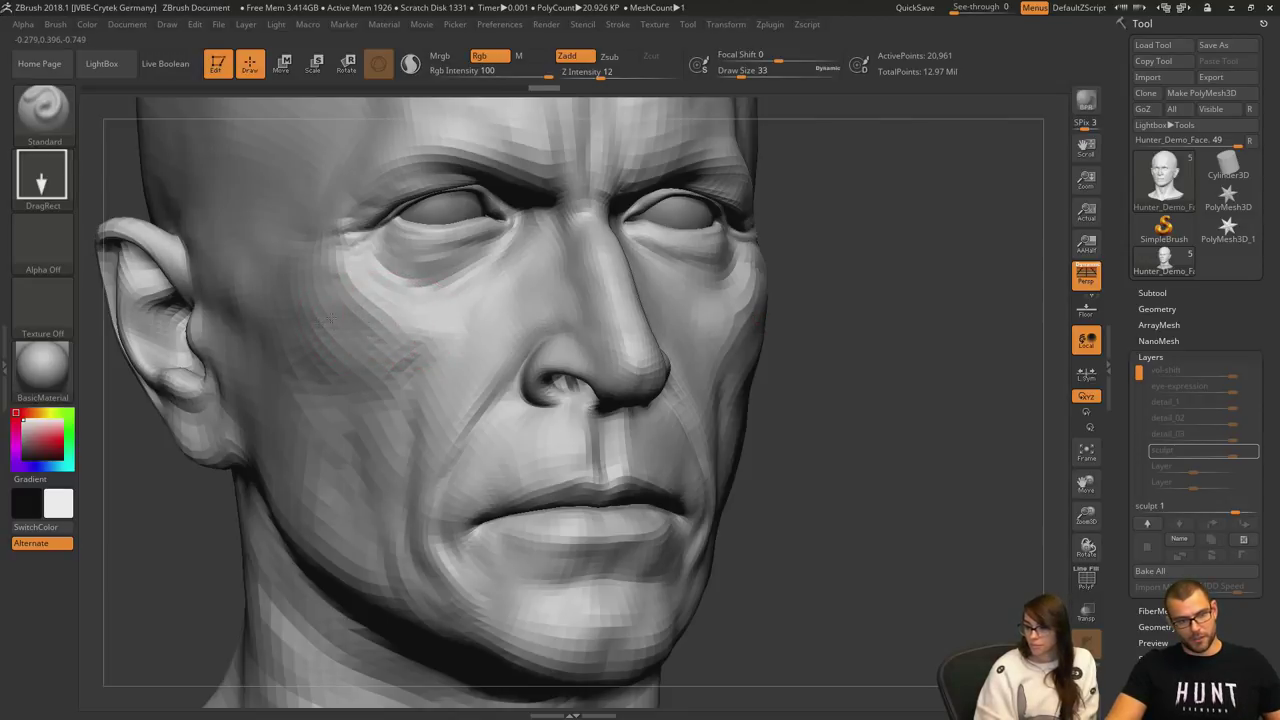
# - Change the Standard brush's stroke to FreeHand and lower its Z intensity to 3
pyautogui.click(41, 175)
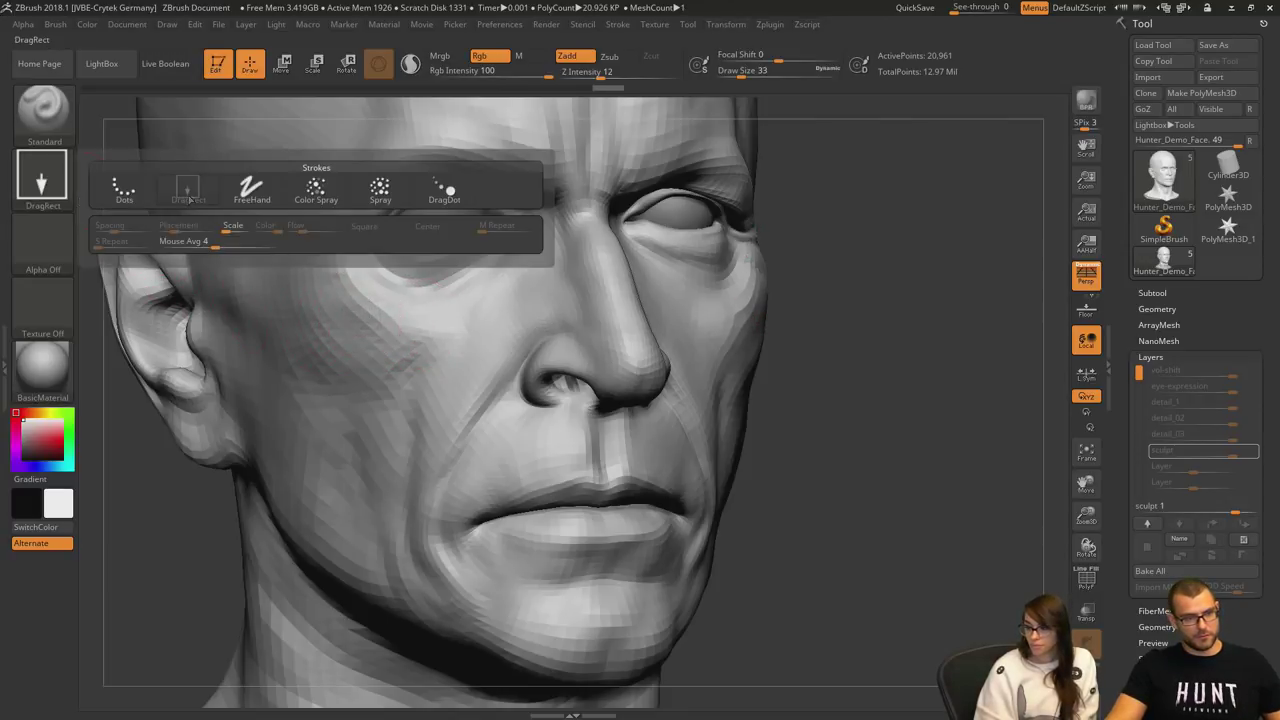
pyautogui.click(252, 190)
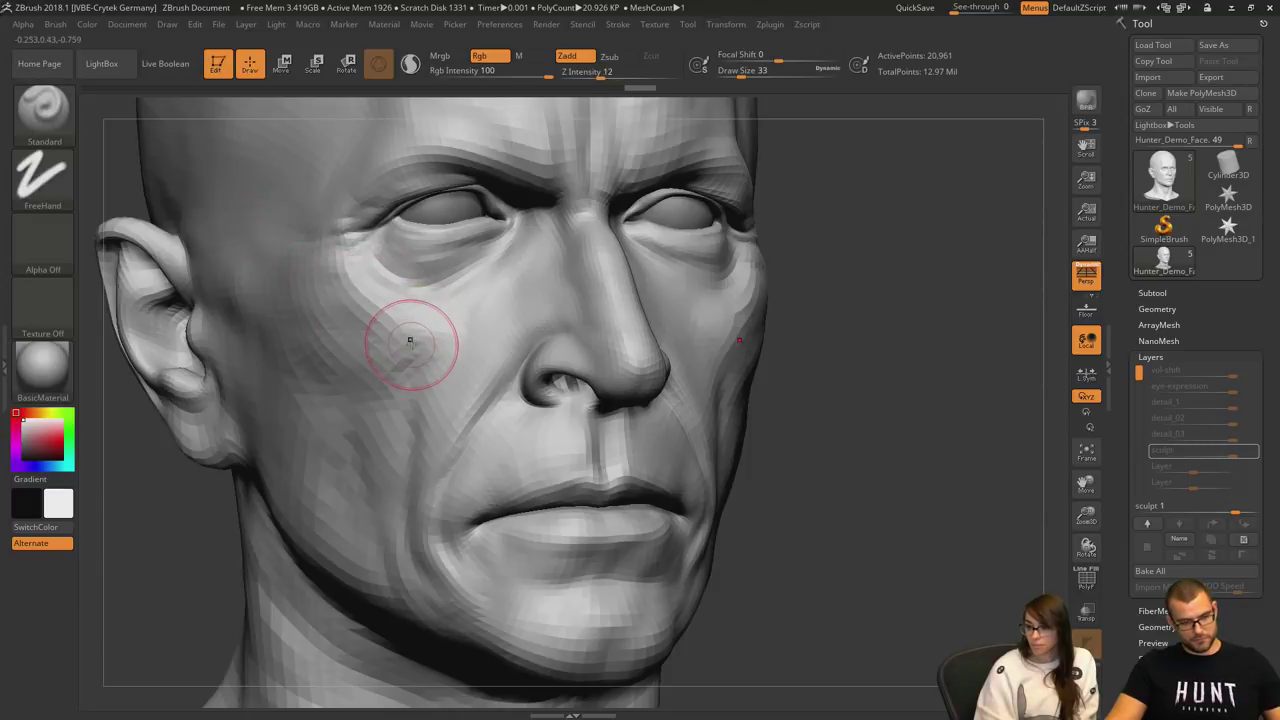
pyautogui.press('u')
pyautogui.moveTo(388, 343); pyautogui.dragTo(384, 343)
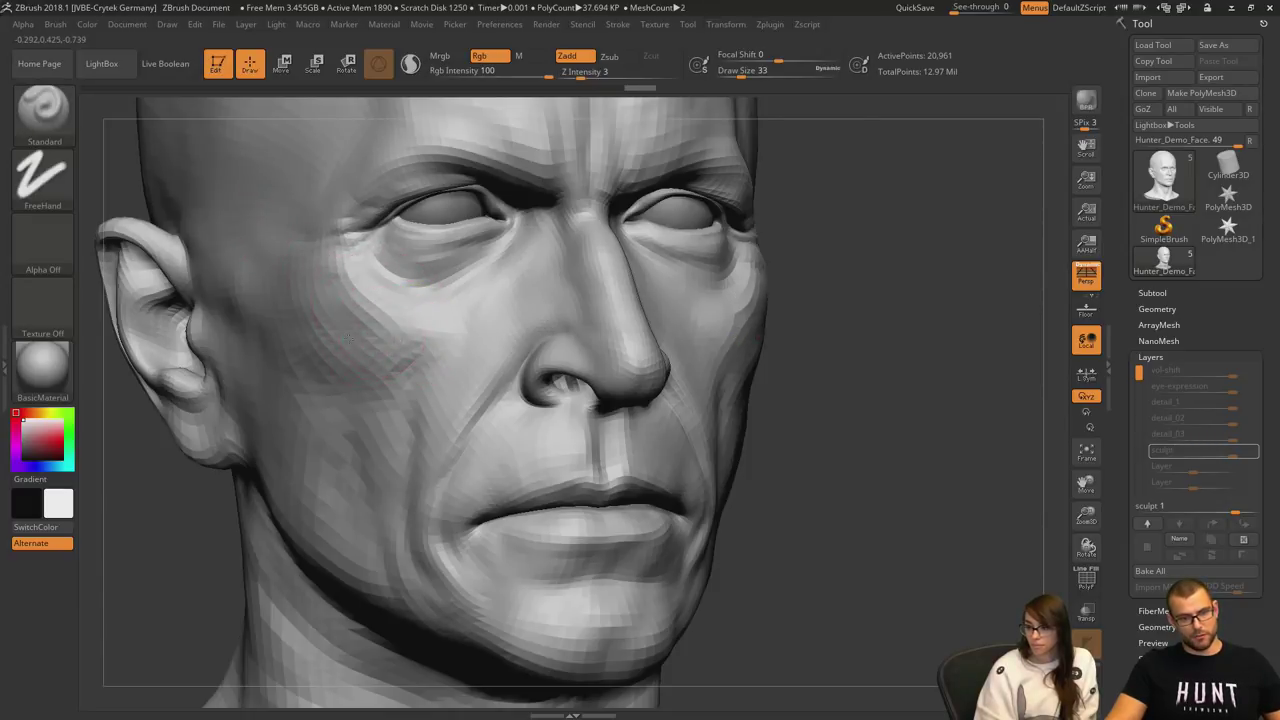
pyautogui.moveTo(940, 262); pyautogui.dragTo(777, 279)
pyautogui.moveTo(932, 468)
pyautogui.mouseDown()
pyautogui.moveTo(983, 363)
pyautogui.moveTo(750, 443)
pyautogui.mouseUp()
pyautogui.keyDown('shift'); pyautogui.moveTo(886, 425); pyautogui.dragTo(904, 349); pyautogui.keyUp('shift')
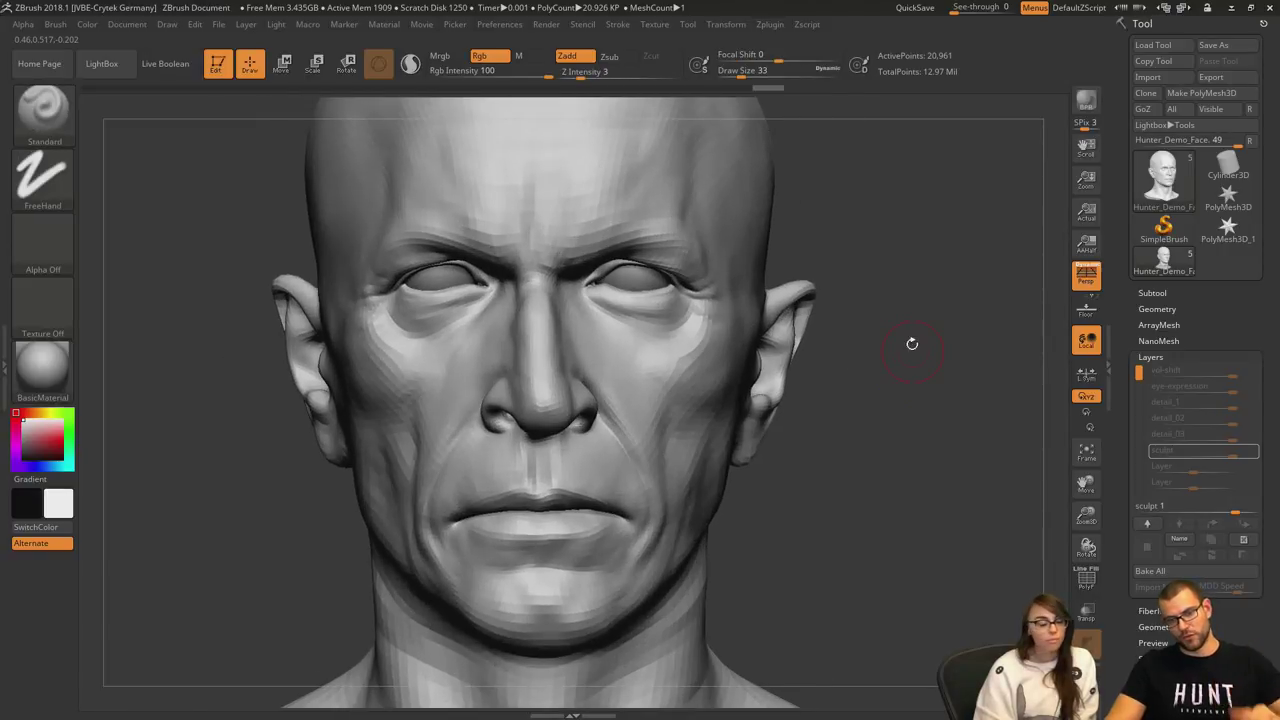
# - Push the side of the lower cheek slightly outward with the Move brush at draw size 97
pyautogui.press('b')
pyautogui.press('m')
pyautogui.press('v')
pyautogui.press('s')
pyautogui.moveTo(652, 450); pyautogui.dragTo(692, 460)
pyautogui.press('s')
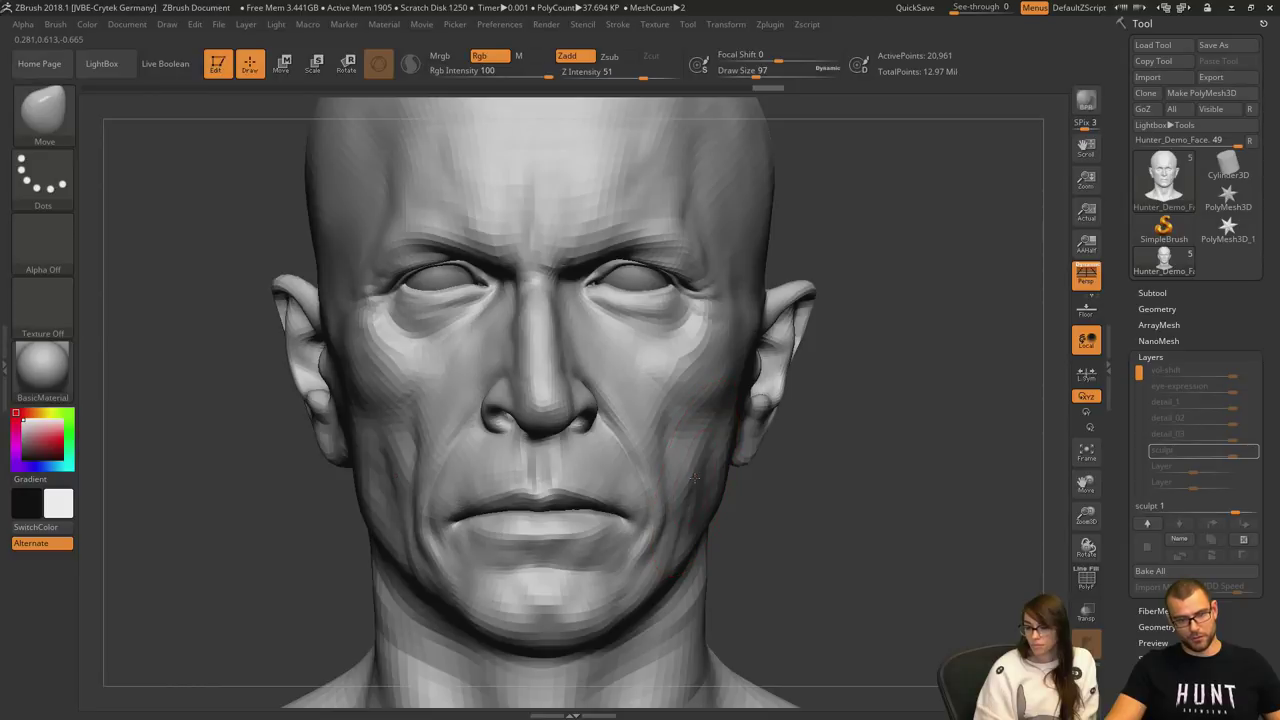
pyautogui.moveTo(705, 474); pyautogui.dragTo(720, 469)
# - Raise the head back to its highest subdivision level
pyautogui.moveTo(852, 467)
pyautogui.keyDown('alt'); pyautogui.mouseDown()
pyautogui.moveTo(892, 291)
pyautogui.moveTo(943, 309)
pyautogui.moveTo(900, 346)
pyautogui.moveTo(898, 312)
pyautogui.mouseUp(); pyautogui.keyUp('alt')
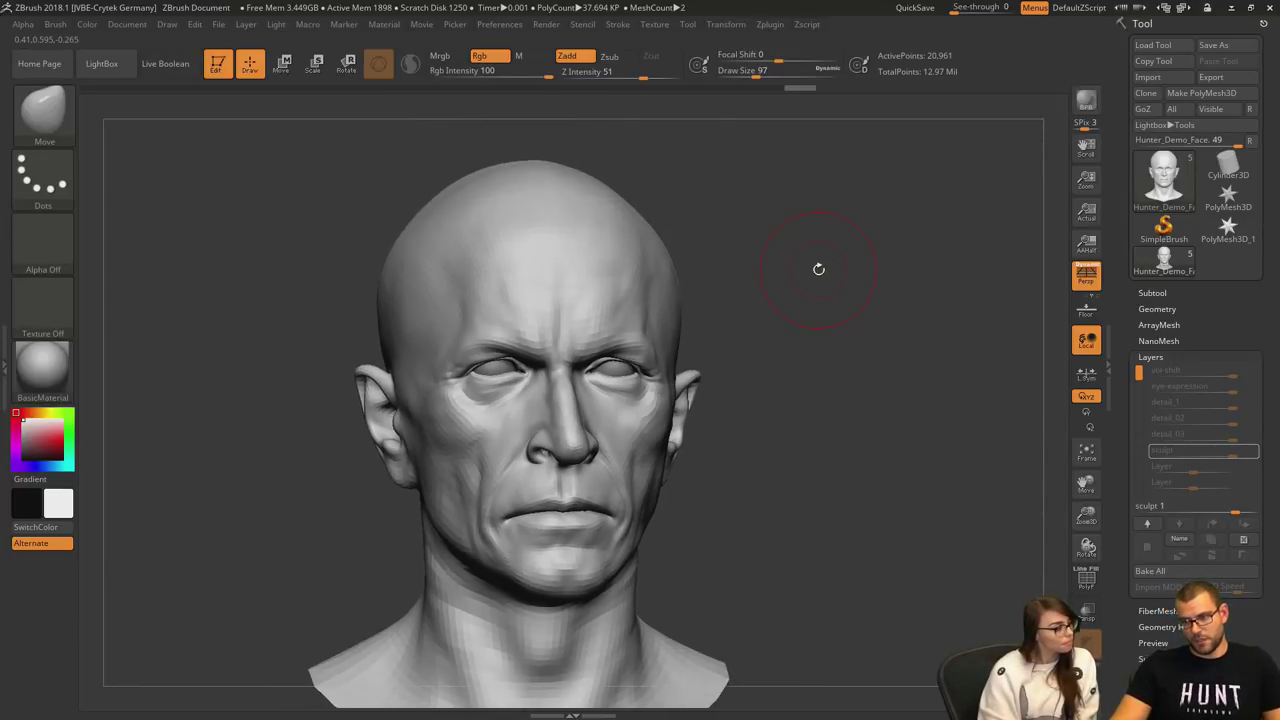
pyautogui.moveTo(838, 259); pyautogui.dragTo(853, 241)
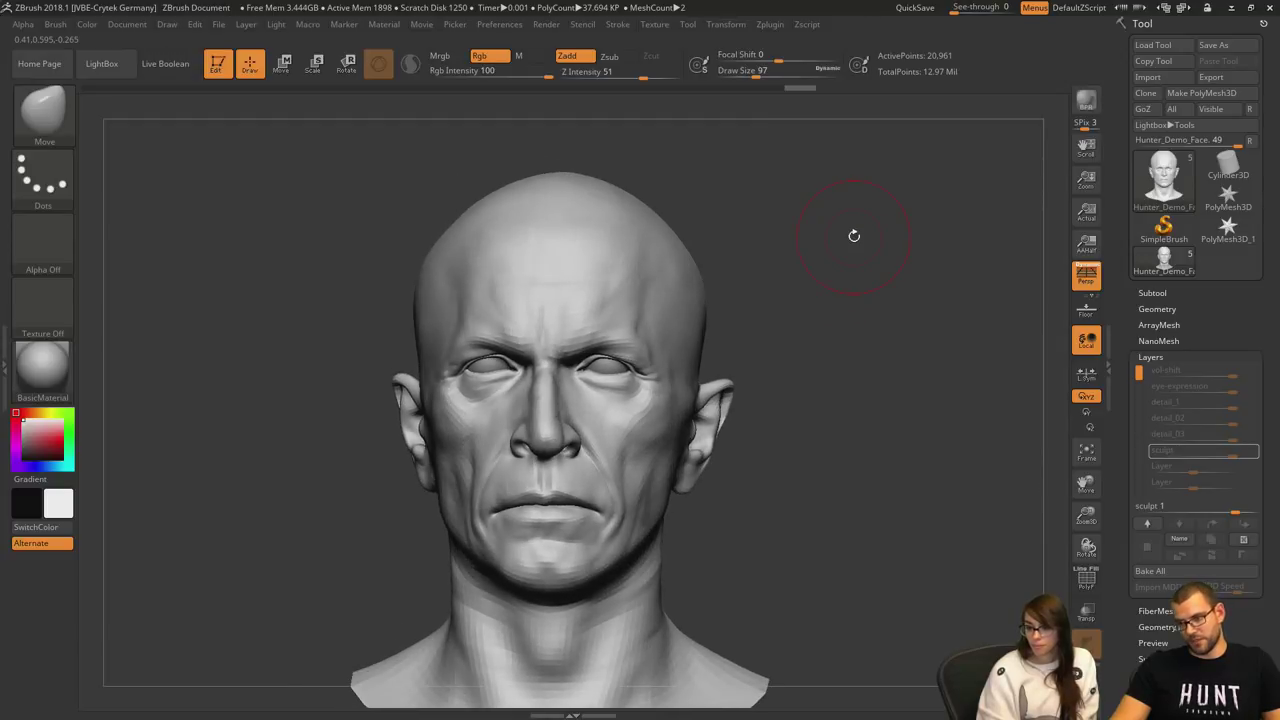
pyautogui.moveTo(880, 225); pyautogui.dragTo(867, 223)
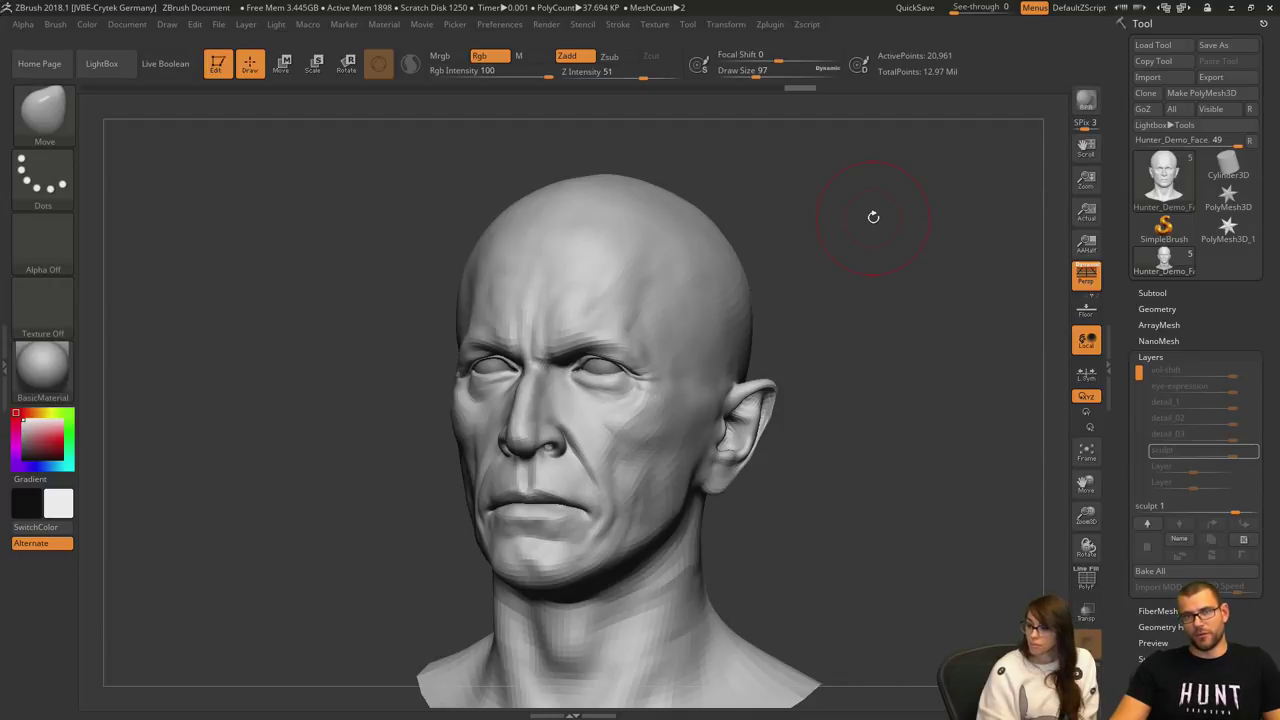
pyautogui.moveTo(873, 217); pyautogui.dragTo(895, 219)
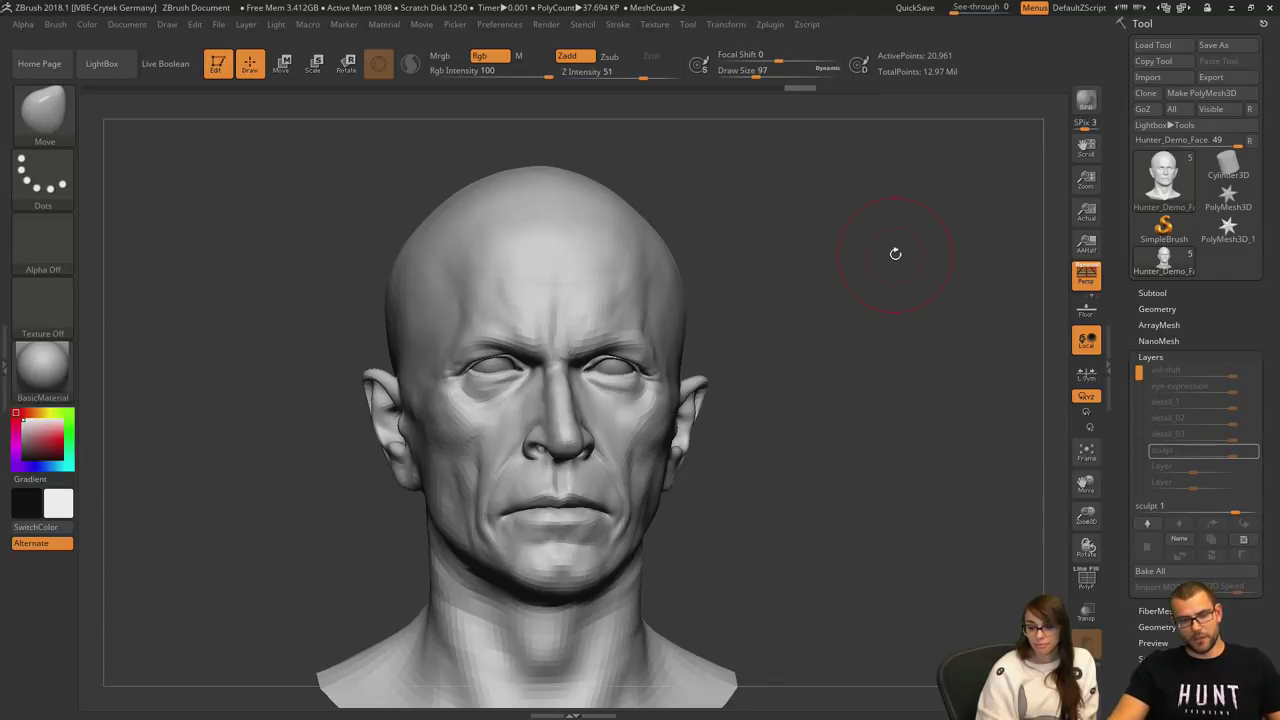
pyautogui.keyDown('alt'); pyautogui.moveTo(859, 321); pyautogui.dragTo(843, 279); pyautogui.keyUp('alt')
pyautogui.press('d')
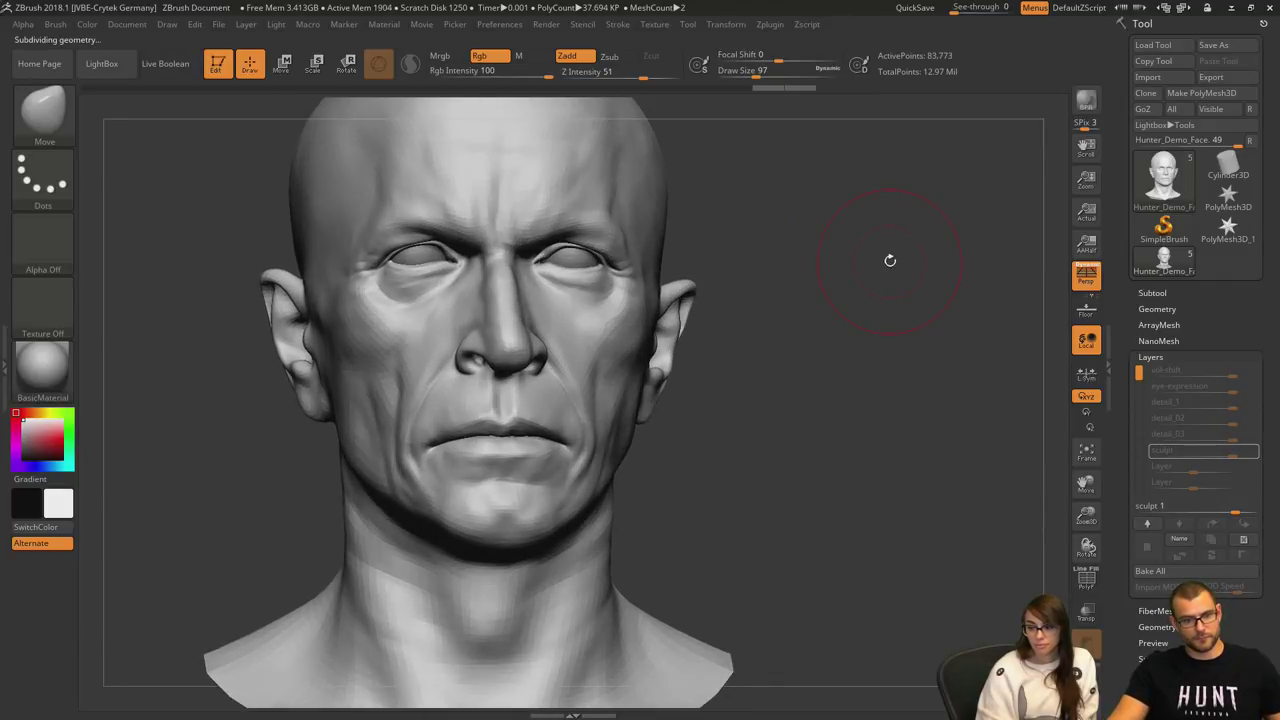
pyautogui.moveTo(885, 220)
pyautogui.keyDown('alt'); pyautogui.mouseDown()
pyautogui.moveTo(886, 255)
pyautogui.moveTo(915, 246)
pyautogui.moveTo(912, 264)
pyautogui.moveTo(931, 229)
pyautogui.moveTo(948, 291)
pyautogui.mouseUp(); pyautogui.keyUp('alt')
pyautogui.press('d')
pyautogui.press('d')
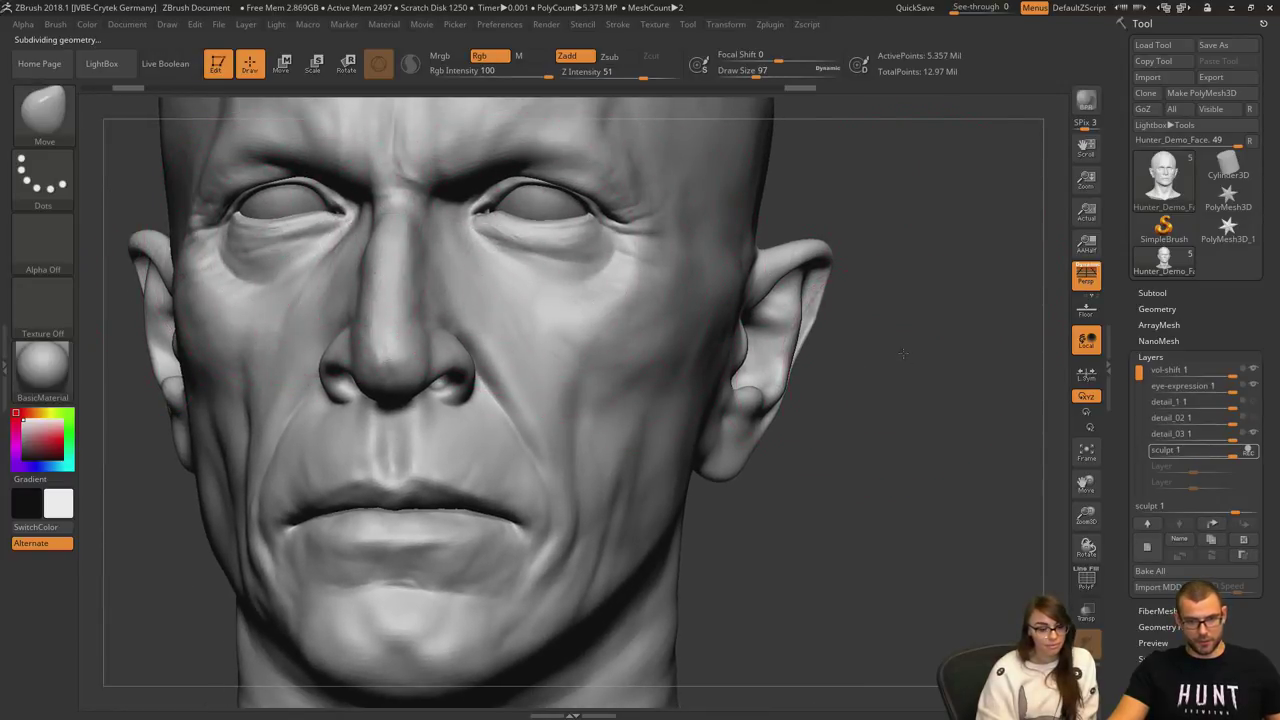
# - Open the Displacement Map settings of the head
pyautogui.keyDown('alt'); pyautogui.moveTo(860, 375); pyautogui.dragTo(1030, 441); pyautogui.keyUp('alt')
pyautogui.scroll(-3, 1168, 550)
pyautogui.scroll(-3, 1168, 550)
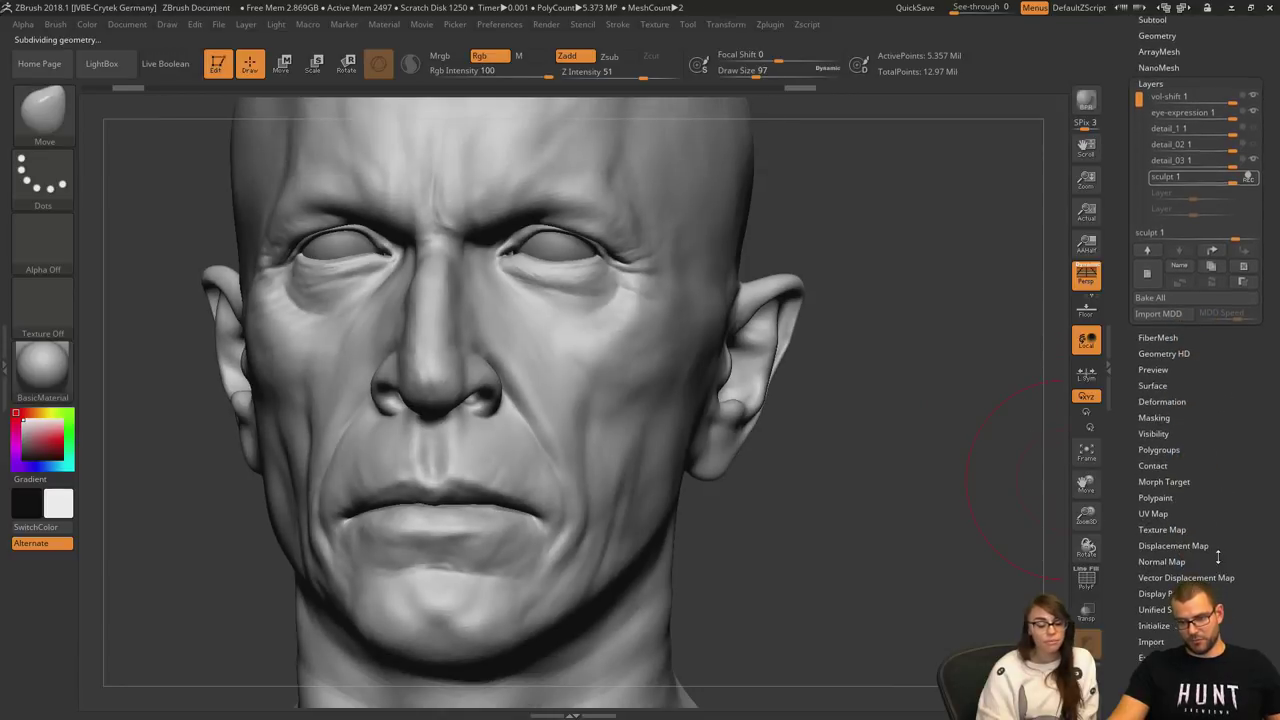
pyautogui.click(1168, 546)
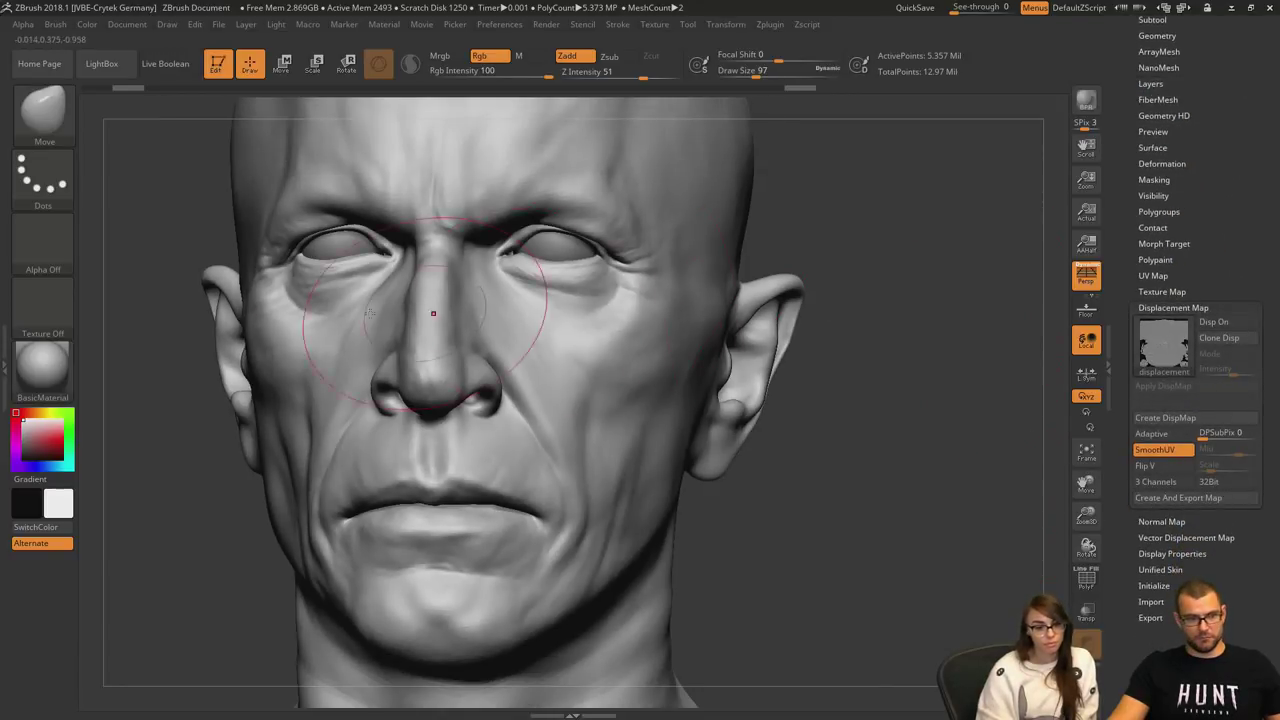
# - Choose the flo_forehead_01 brush, set the draw size to 33, and stamp skin texture on the cheek below the eye
pyautogui.click(42, 110)
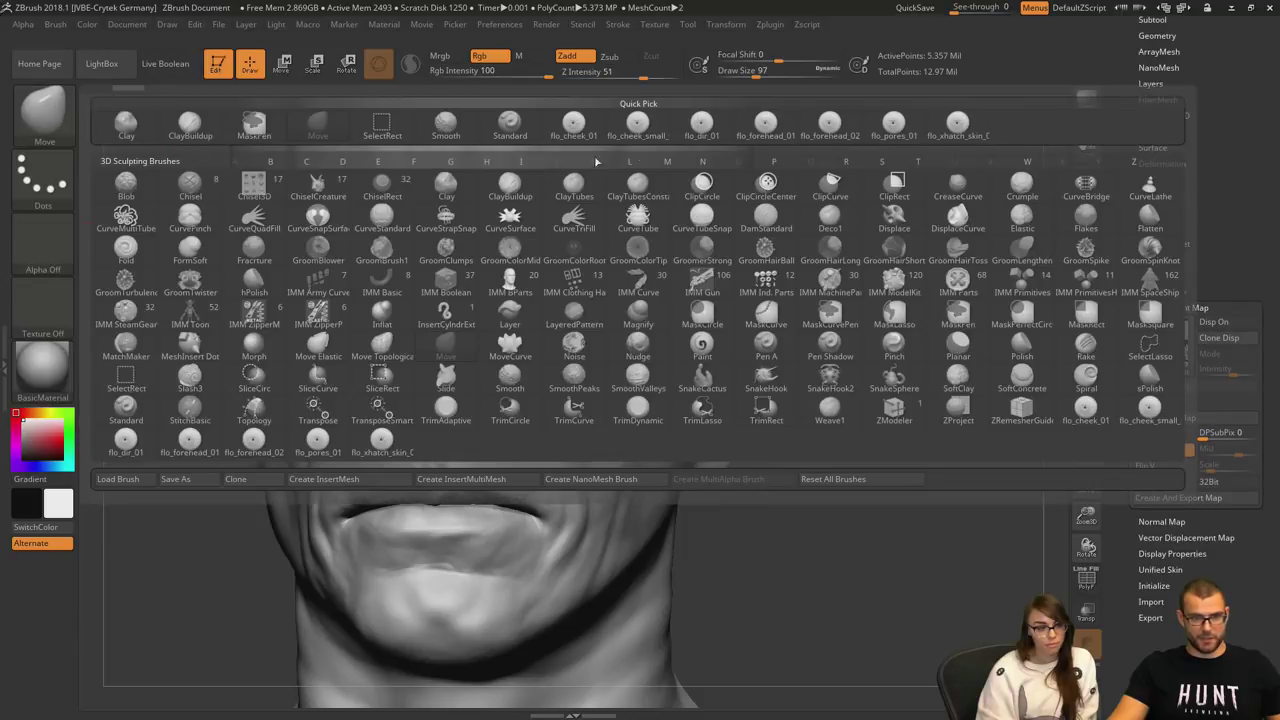
pyautogui.click(765, 124)
pyautogui.keyDown('alt'); pyautogui.moveTo(857, 271); pyautogui.dragTo(889, 300); pyautogui.keyUp('alt')
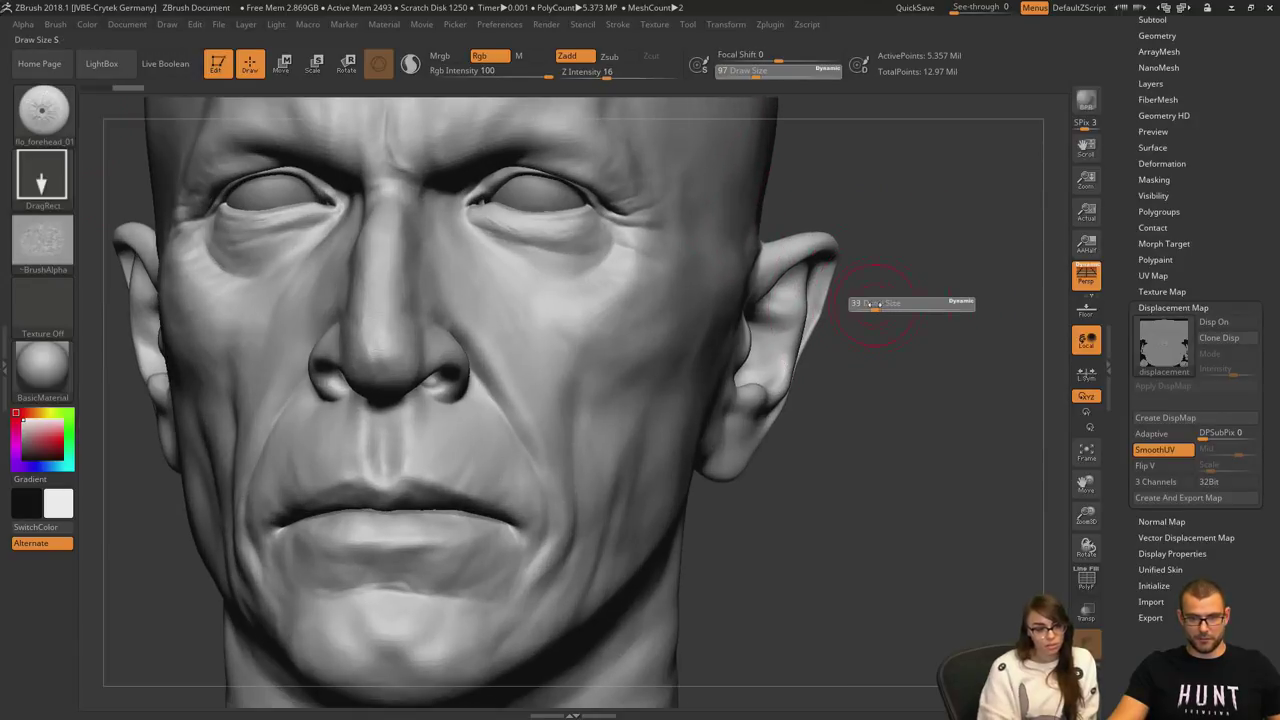
pyautogui.moveTo(604, 322); pyautogui.dragTo(567, 348)
pyautogui.moveTo(900, 237); pyautogui.dragTo(938, 237)
pyautogui.keyDown('alt'); pyautogui.moveTo(900, 130); pyautogui.dragTo(918, 334); pyautogui.keyUp('alt')
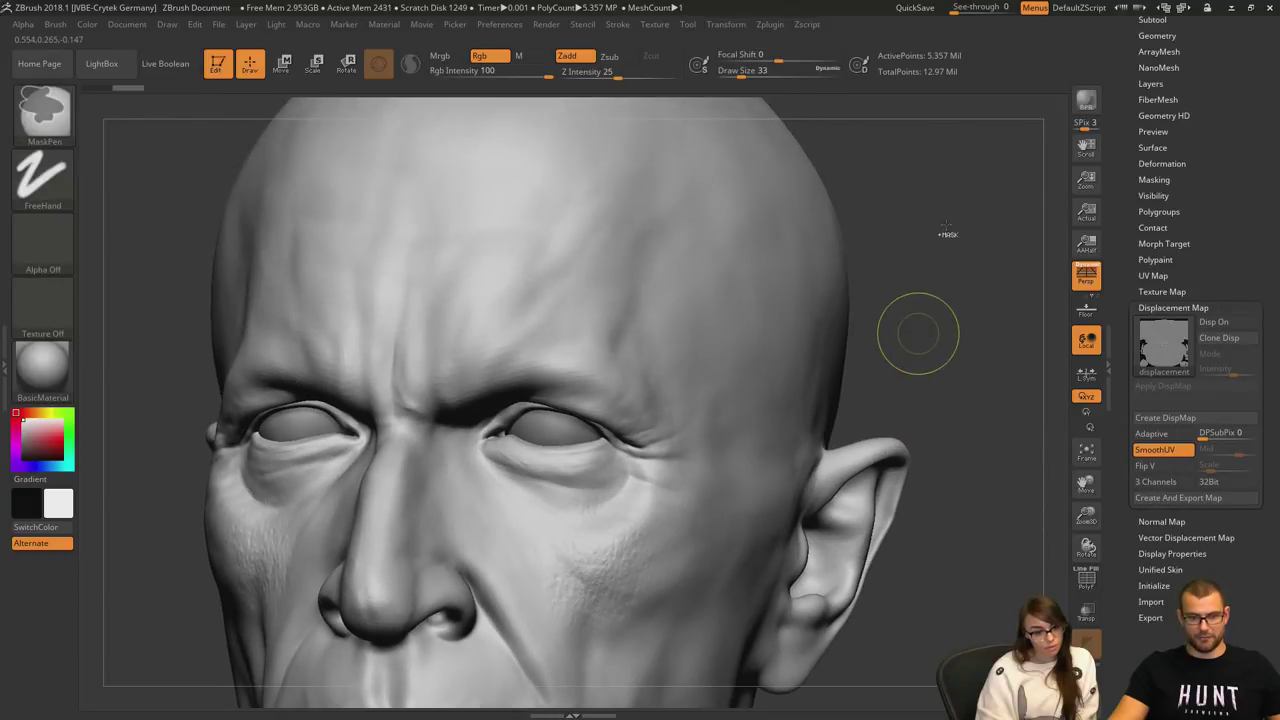
pyautogui.moveTo(945, 225); pyautogui.dragTo(968, 226)
# - Stamp flo_forehead_01 skin texture onto the centre of the forehead above the brows
pyautogui.moveTo(442, 271); pyautogui.dragTo(446, 282)
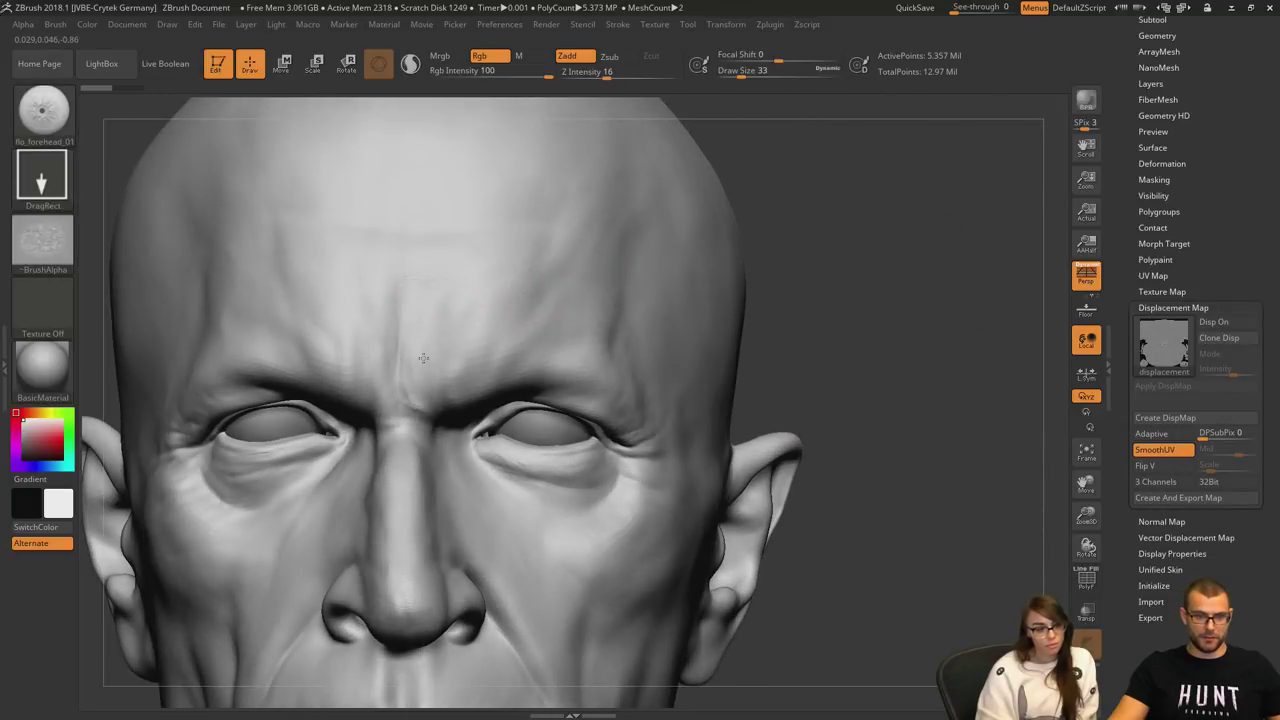
pyautogui.moveTo(431, 372); pyautogui.dragTo(432, 373)
pyautogui.keyDown('alt'); pyautogui.moveTo(772, 219); pyautogui.dragTo(786, 280); pyautogui.keyUp('alt')
pyautogui.hotkey('ctrl', 'z')
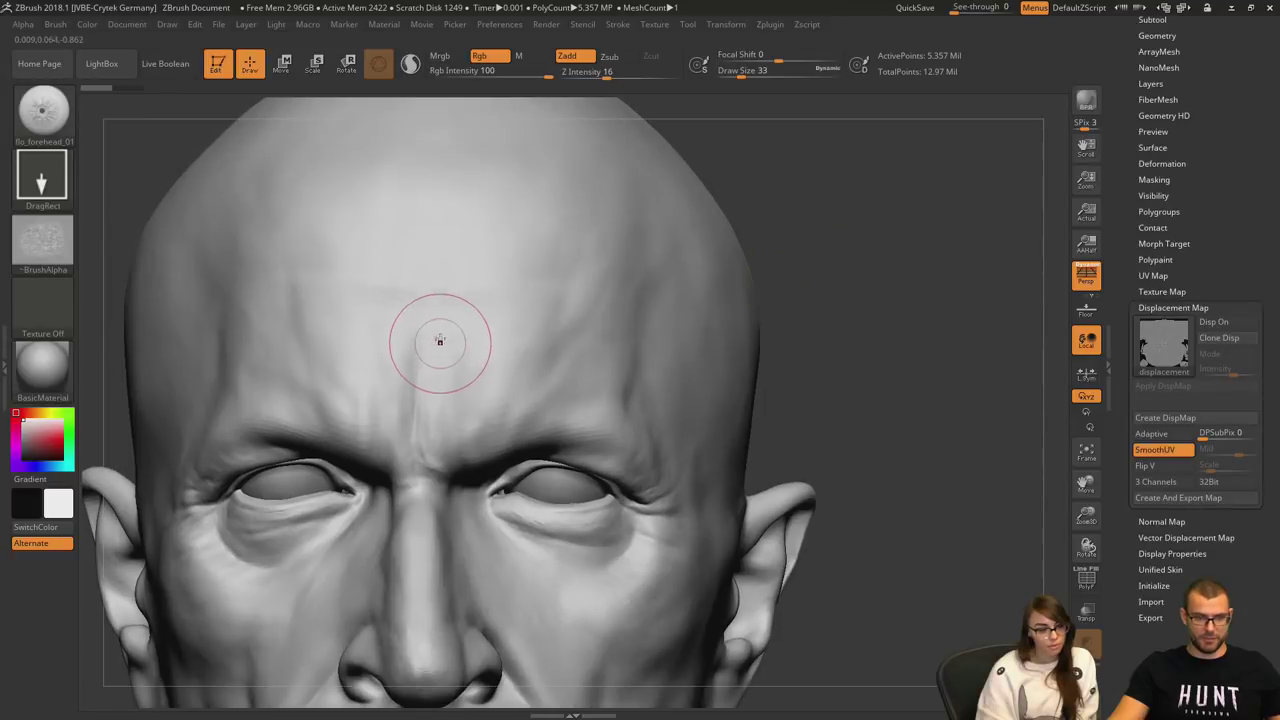
pyautogui.hotkey('ctrl', 'shift', 'z')
pyautogui.moveTo(826, 220); pyautogui.dragTo(880, 250)
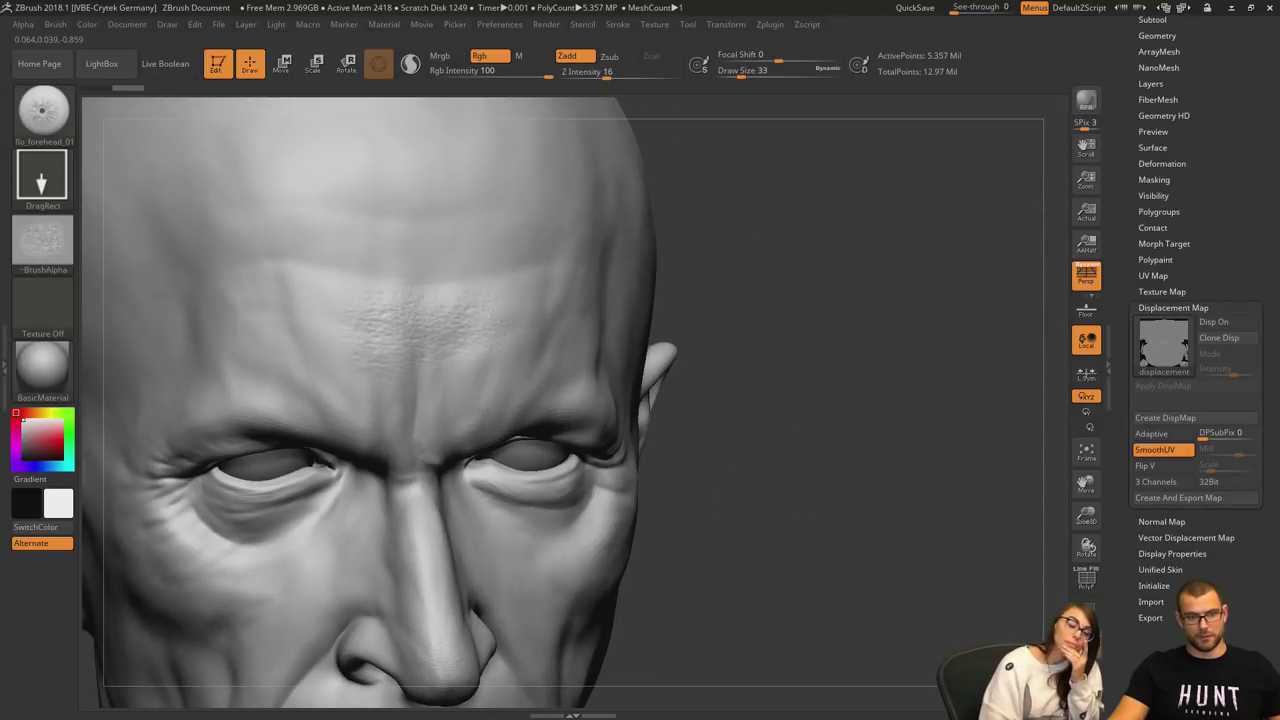
pyautogui.moveTo(729, 377)
pyautogui.keyDown('alt'); pyautogui.mouseDown()
pyautogui.moveTo(814, 309)
pyautogui.moveTo(780, 370)
pyautogui.mouseUp(); pyautogui.keyUp('alt')
pyautogui.moveTo(397, 285); pyautogui.dragTo(416, 344)
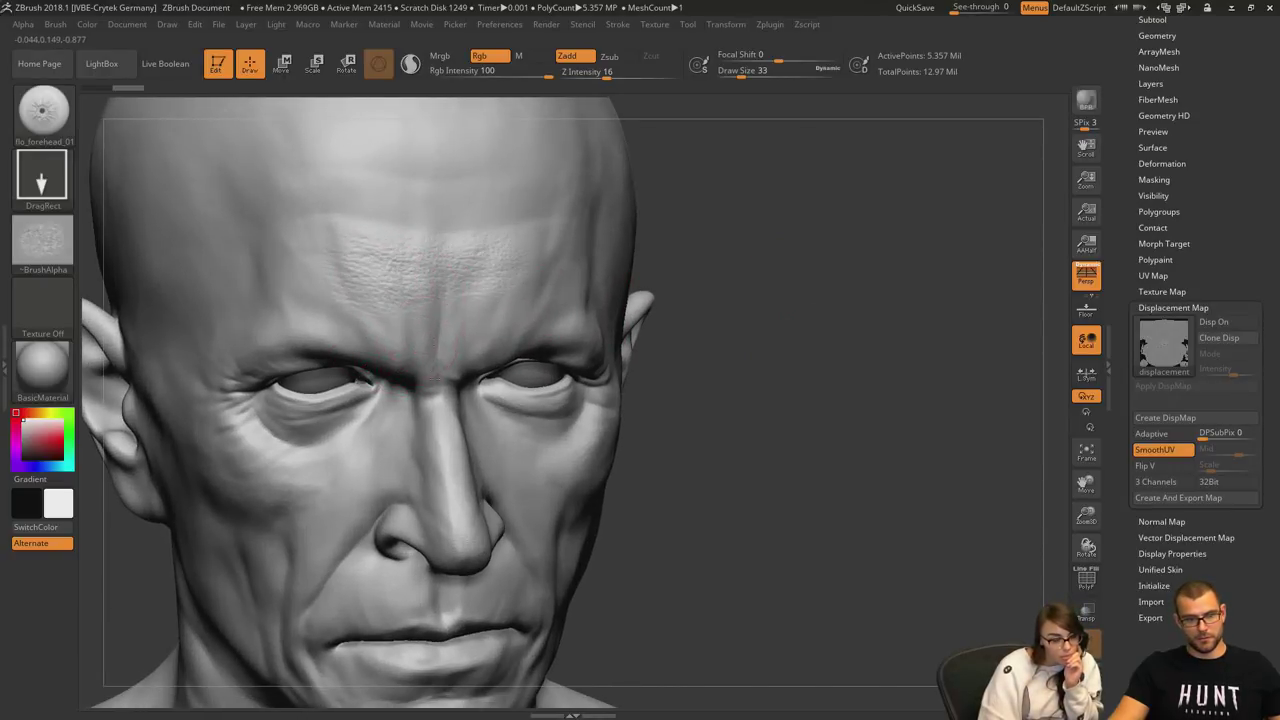
# - Switch to the DamStandard brush and set its draw size to 8
pyautogui.moveTo(756, 231)
pyautogui.mouseDown()
pyautogui.moveTo(757, 260)
pyautogui.moveTo(820, 249)
pyautogui.mouseUp()
pyautogui.press('b')
pyautogui.press('d')
pyautogui.press('s')
pyautogui.press('s')
pyautogui.moveTo(496, 352); pyautogui.dragTo(472, 369)
pyautogui.press('u')
pyautogui.moveTo(801, 245)
pyautogui.mouseDown()
pyautogui.moveTo(826, 203)
pyautogui.moveTo(810, 240)
pyautogui.mouseUp()
pyautogui.press('s')
pyautogui.click(474, 283)
# - Carve vertical frown creases between the brows with the DamStandard brush at Z intensity 8
pyautogui.moveTo(450, 220); pyautogui.dragTo(455, 316)
pyautogui.hotkey('ctrl', 'z')
pyautogui.press('u')
pyautogui.click(405, 335)
pyautogui.moveTo(454, 250); pyautogui.dragTo(449, 320)
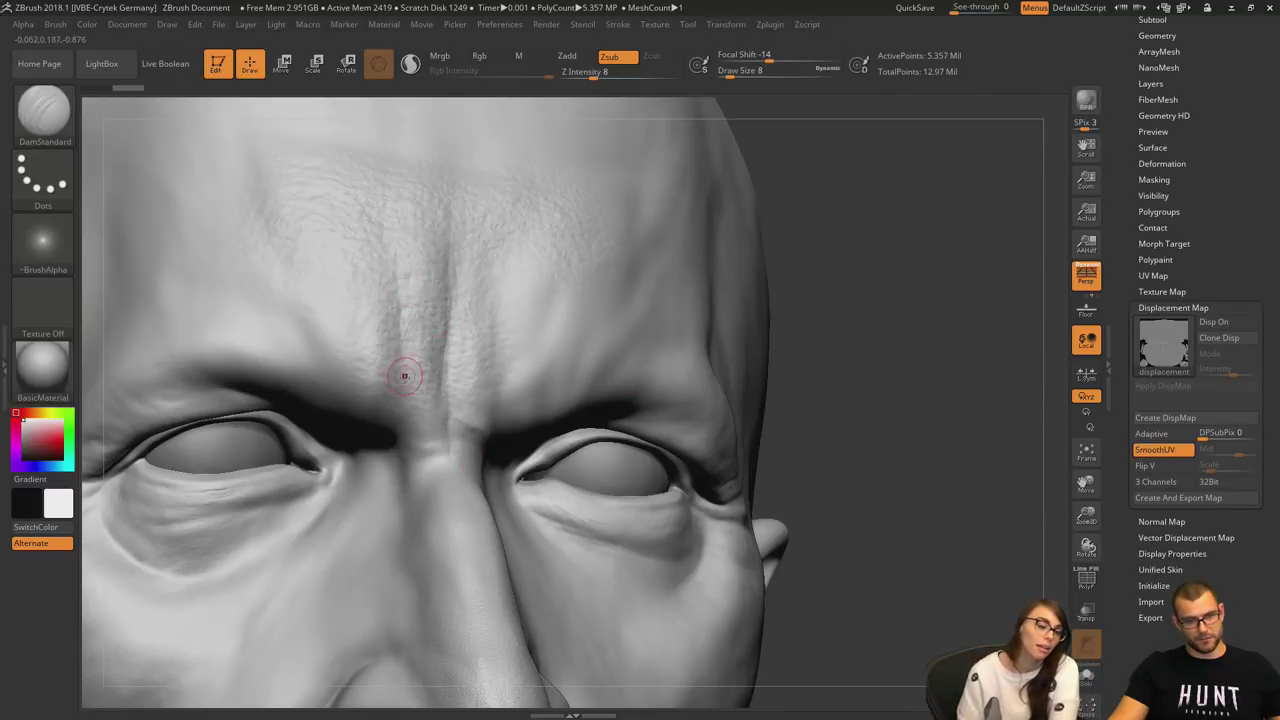
# - Return to the layer settings and stop recording on the sculpt layer
pyautogui.hotkey('shift', 'd')
pyautogui.moveTo(797, 218); pyautogui.dragTo(795, 238)
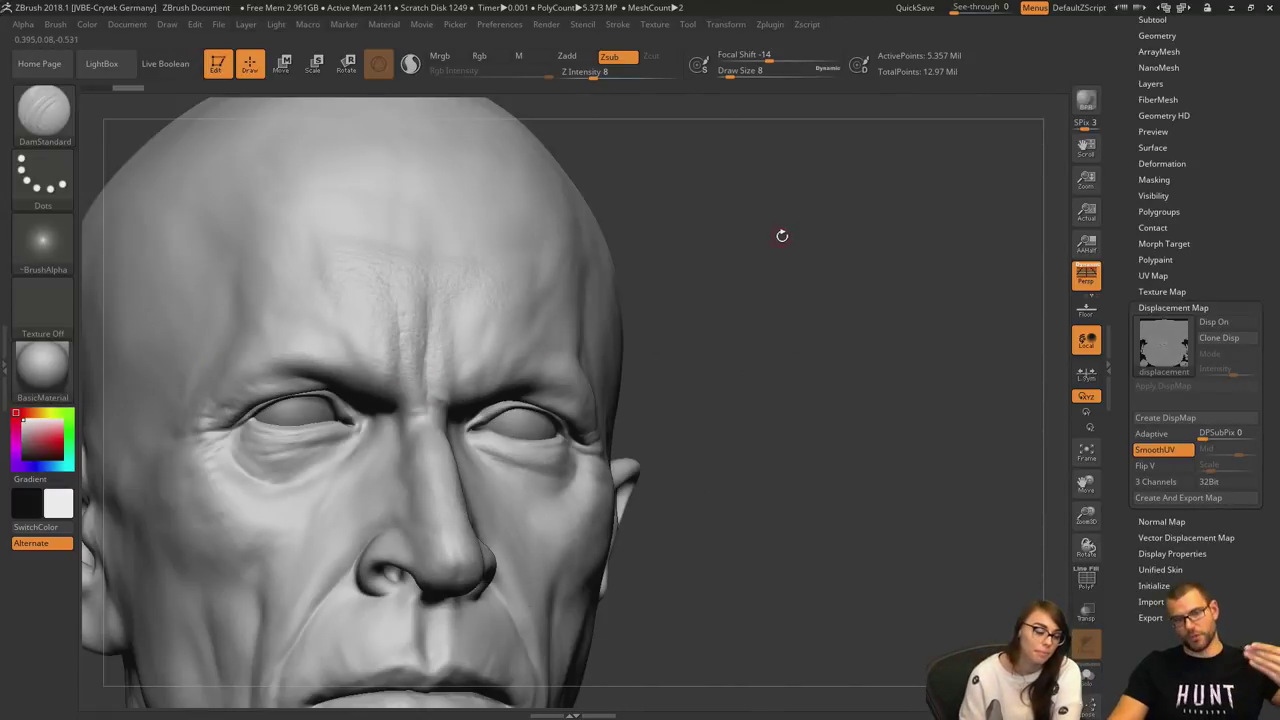
pyautogui.click(1151, 83)
pyautogui.moveTo(780, 246)
pyautogui.mouseDown()
pyautogui.moveTo(880, 259)
pyautogui.moveTo(886, 192)
pyautogui.moveTo(955, 200)
pyautogui.mouseUp()
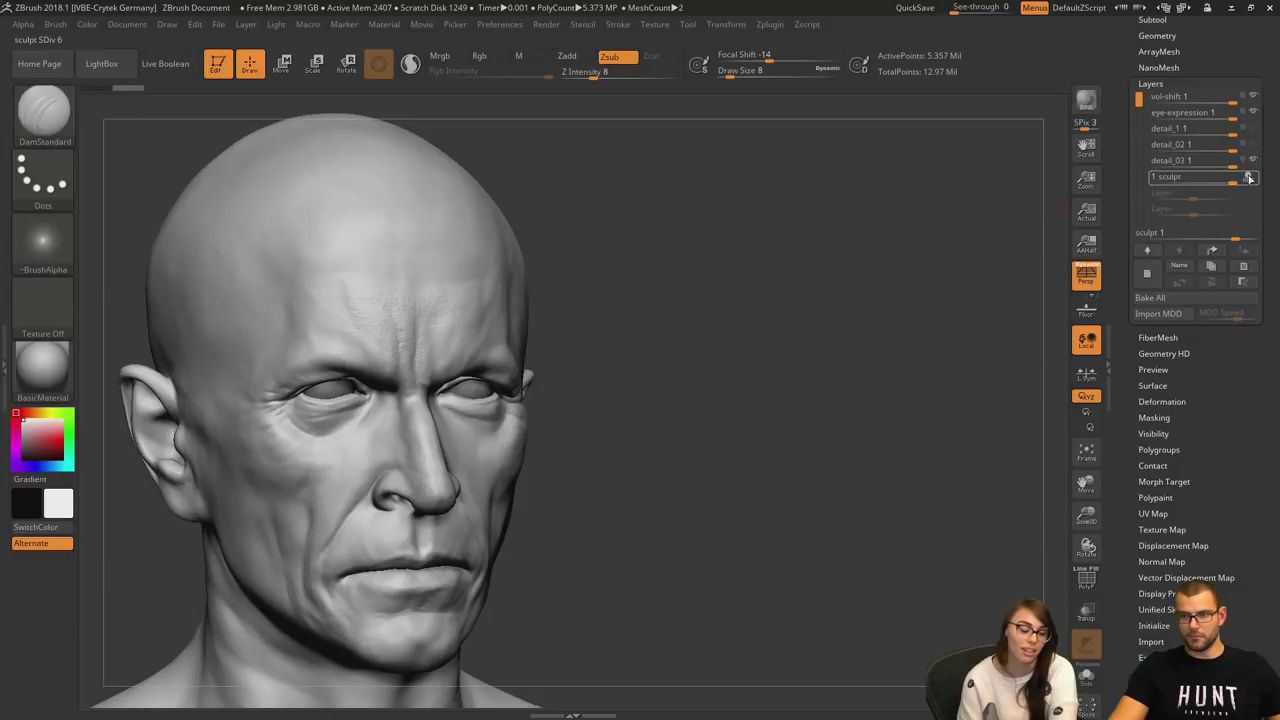
pyautogui.click(1252, 178)
pyautogui.keyDown('alt'); pyautogui.moveTo(862, 203); pyautogui.dragTo(870, 262); pyautogui.keyUp('alt')
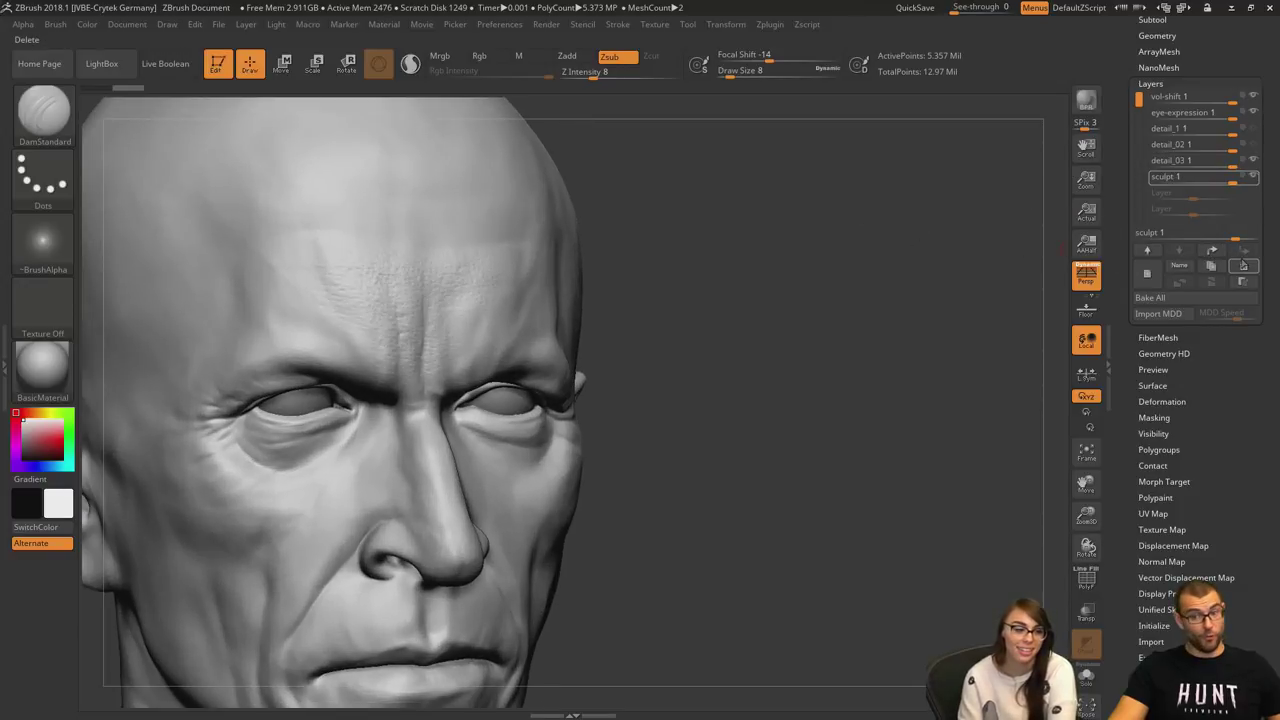
pyautogui.keyDown('alt'); pyautogui.moveTo(1031, 334); pyautogui.dragTo(1050, 288); pyautogui.keyUp('alt')
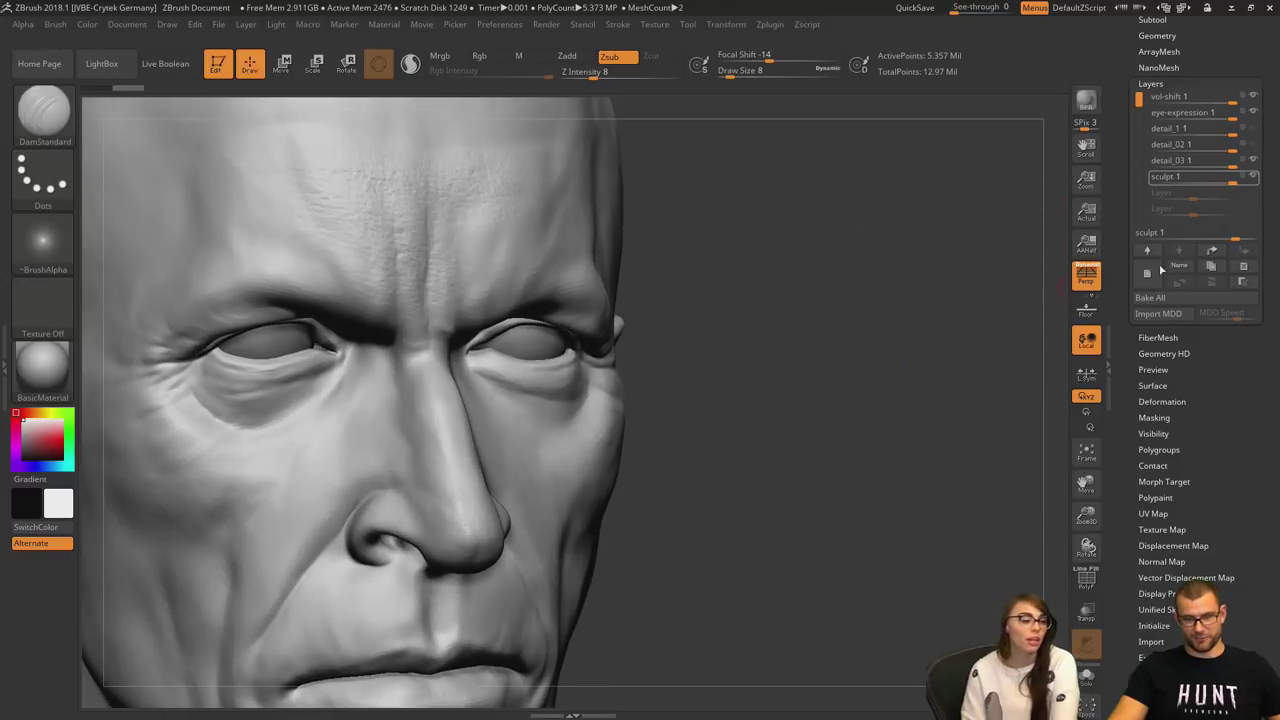
# - Delete the sculpt layer and make the detail_1 layer visible
pyautogui.click(1244, 266)
pyautogui.click(1257, 132)
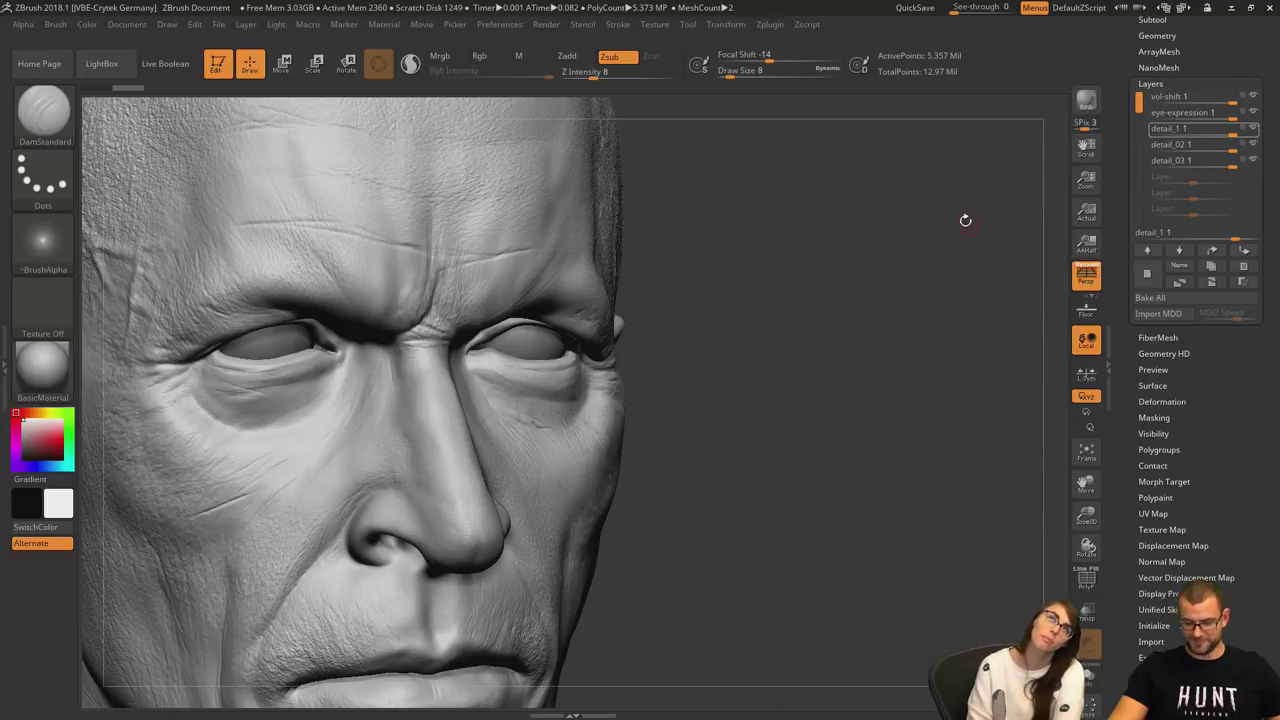
pyautogui.moveTo(855, 302); pyautogui.dragTo(1055, 238)
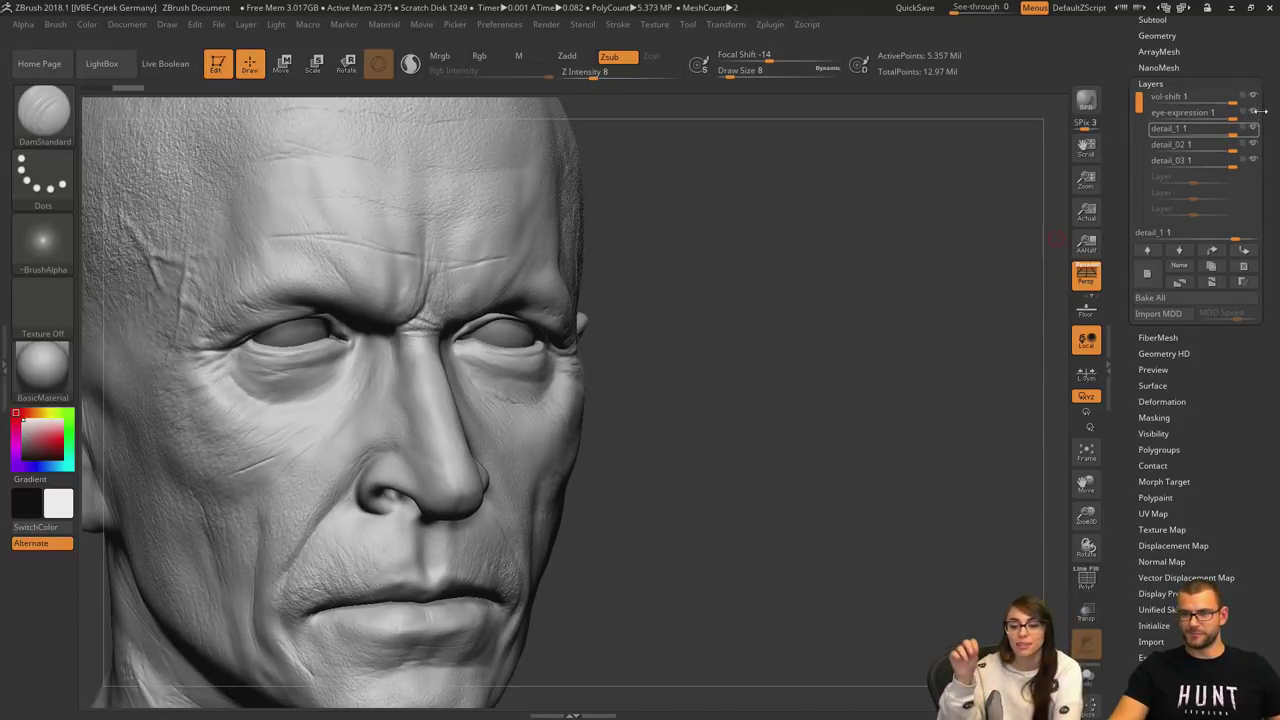
# - Hide the detail_03 layer and view the head from the front
pyautogui.click(1255, 160)
pyautogui.moveTo(873, 322)
pyautogui.keyDown('alt'); pyautogui.mouseDown()
pyautogui.moveTo(849, 232)
pyautogui.moveTo(823, 256)
pyautogui.moveTo(858, 284)
pyautogui.mouseUp(); pyautogui.keyUp('alt')
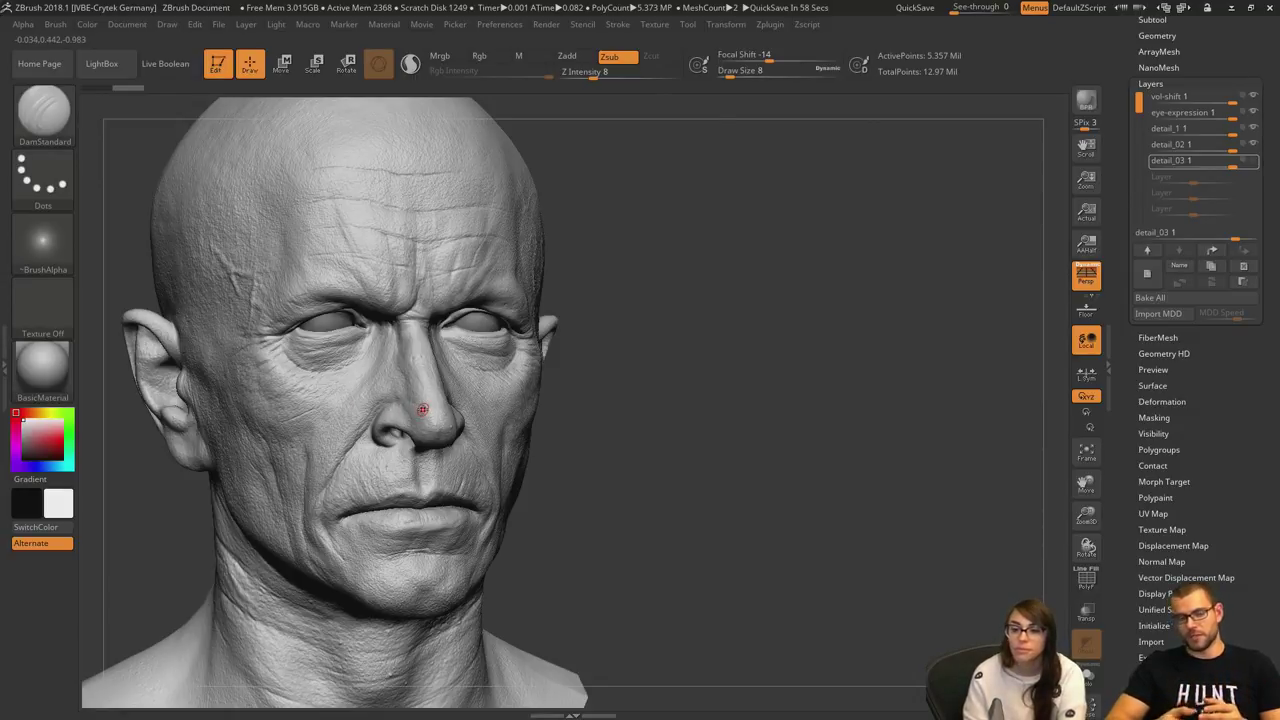
pyautogui.moveTo(1256, 96)
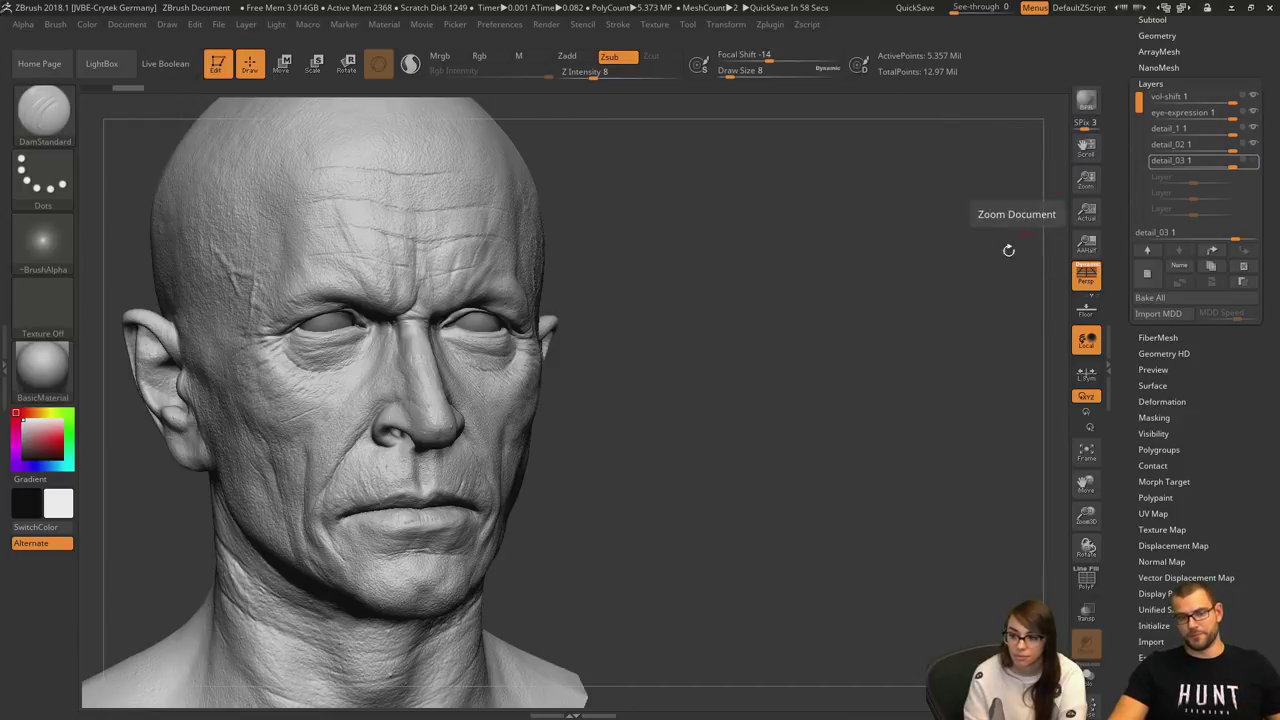
pyautogui.moveTo(1032, 231); pyautogui.dragTo(926, 274)
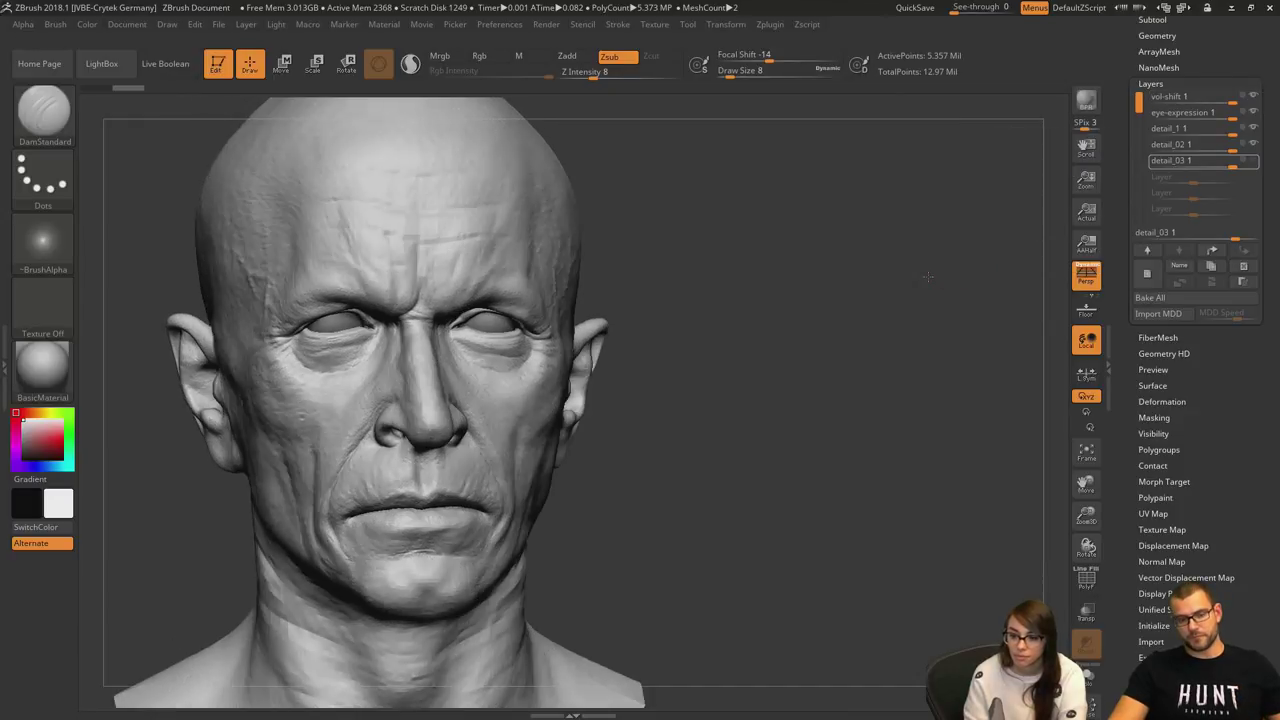
# - Toggle the vol-shift and eye-expression layers off and on in turn to compare their effect on the face
pyautogui.click(1258, 96)
pyautogui.click(1253, 96)
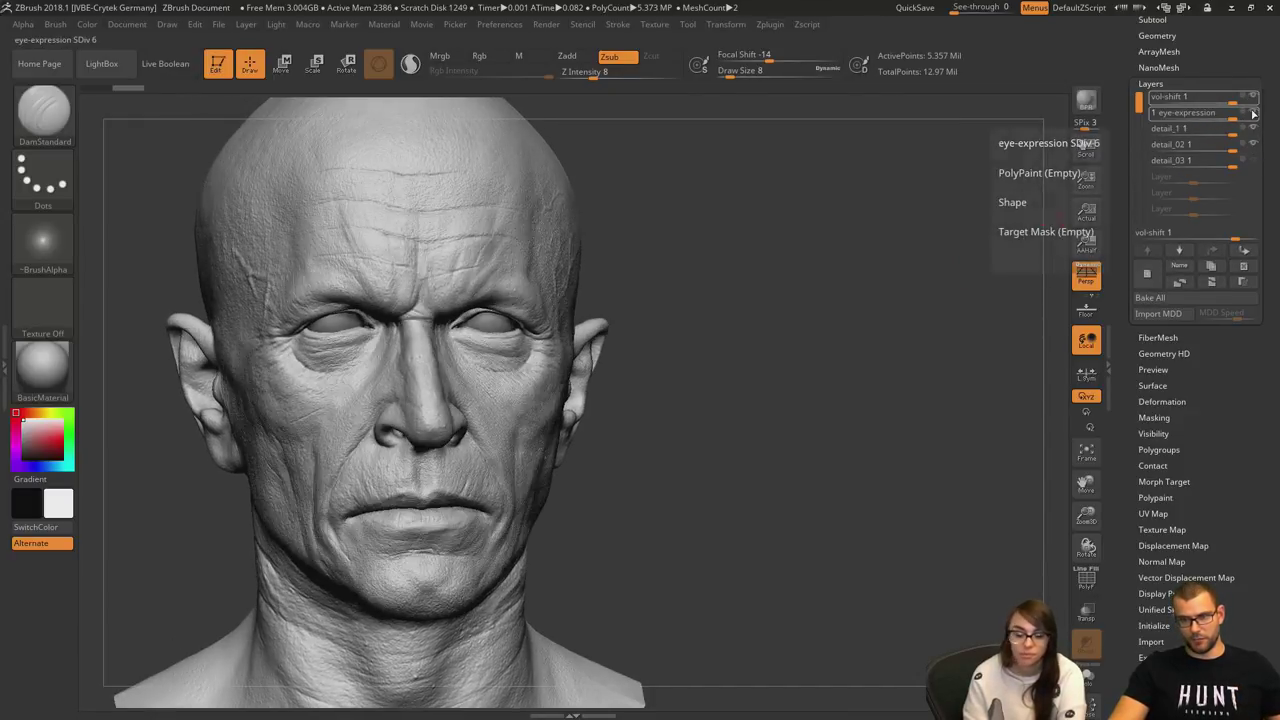
pyautogui.click(1253, 112)
pyautogui.moveTo(971, 273)
pyautogui.mouseDown()
pyautogui.moveTo(946, 240)
pyautogui.moveTo(971, 273)
pyautogui.mouseUp()
pyautogui.click(1252, 113)
pyautogui.keyDown('alt'); pyautogui.moveTo(918, 310); pyautogui.dragTo(893, 210); pyautogui.keyUp('alt')
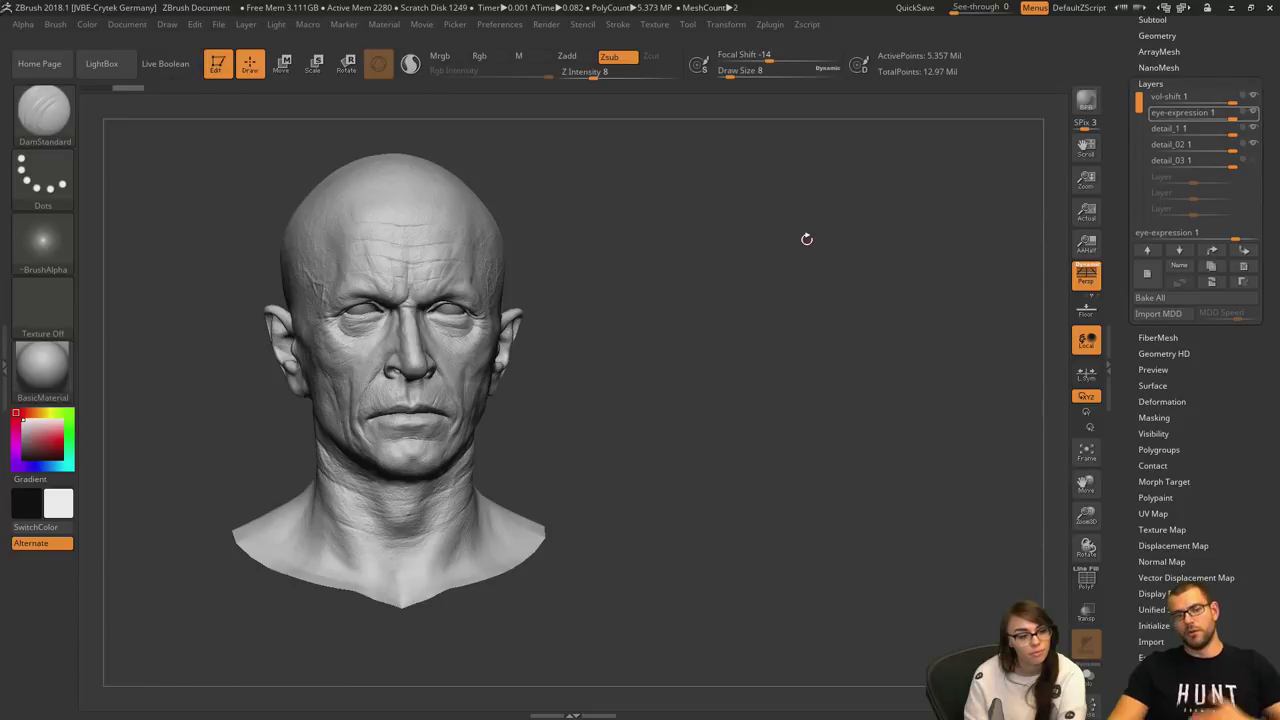
pyautogui.moveTo(737, 265); pyautogui.dragTo(774, 257)
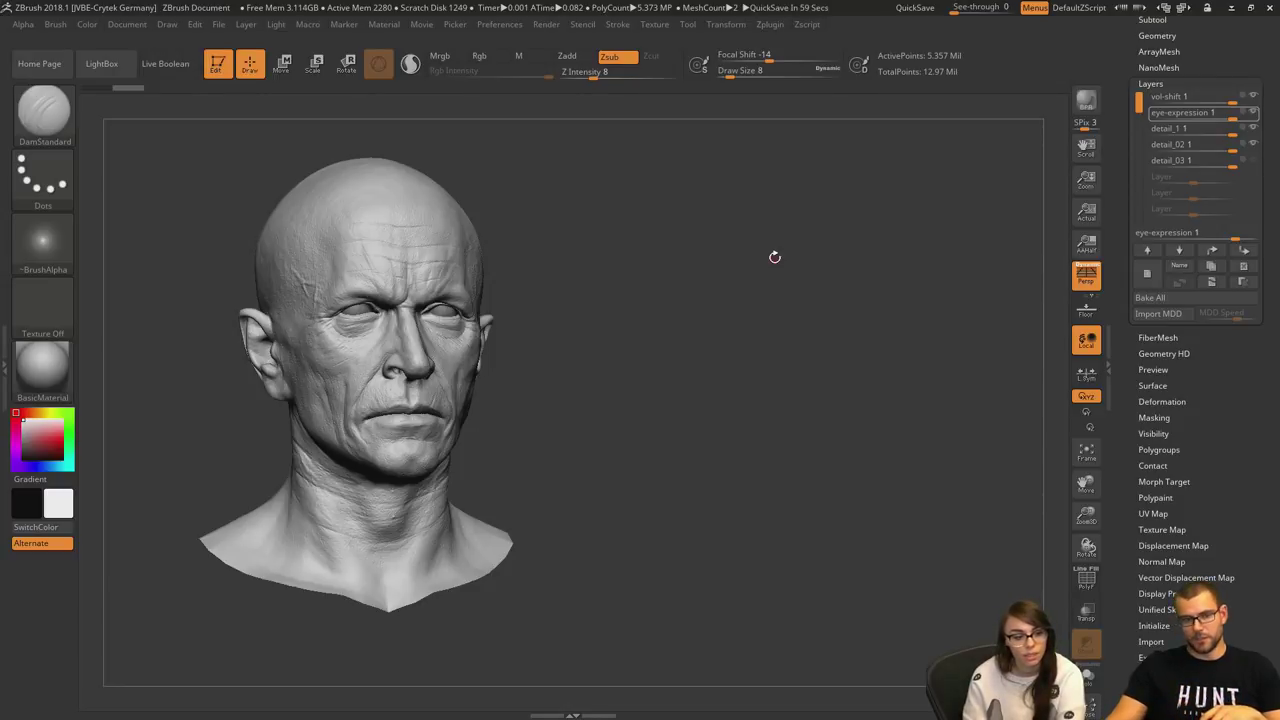
pyautogui.moveTo(743, 291); pyautogui.dragTo(836, 341)
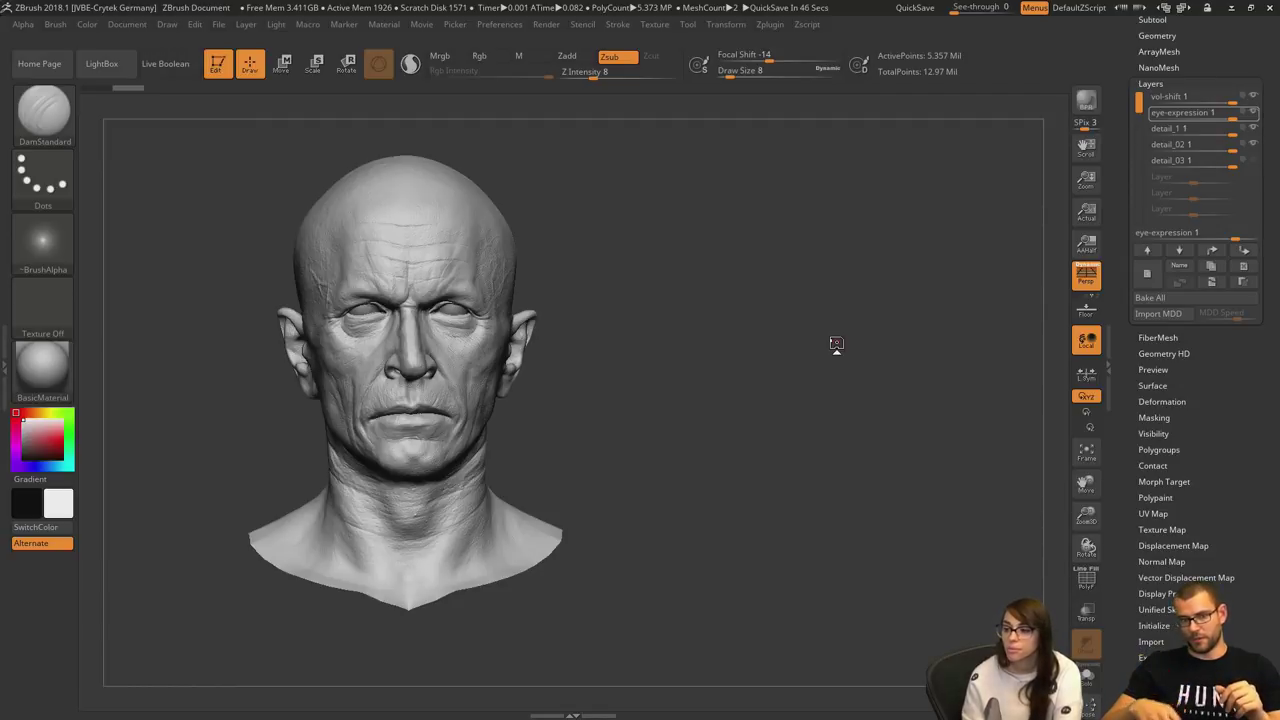
pyautogui.moveTo(836, 343); pyautogui.dragTo(878, 289)
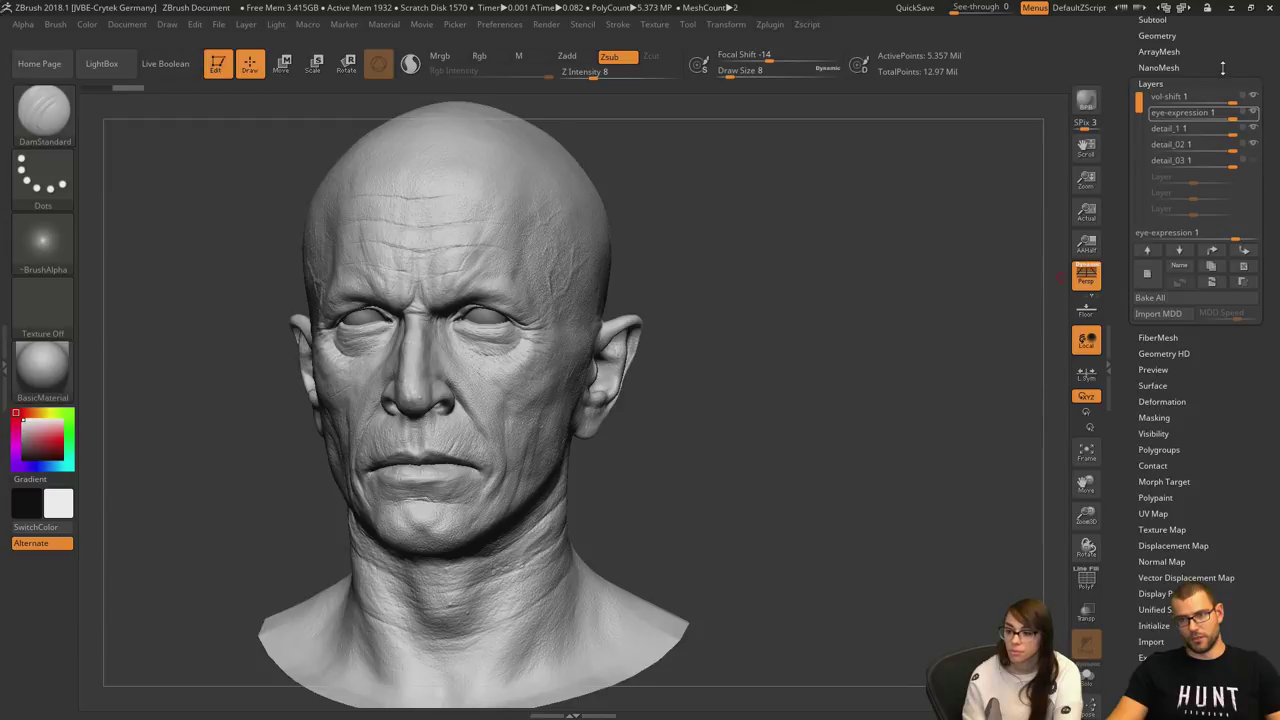
# - Open the subtool list and switch to the Hunter_Demo_Face1_1 head to view its base skin colour
pyautogui.moveTo(1202, 56); pyautogui.dragTo(1202, 113)
pyautogui.click(1152, 77)
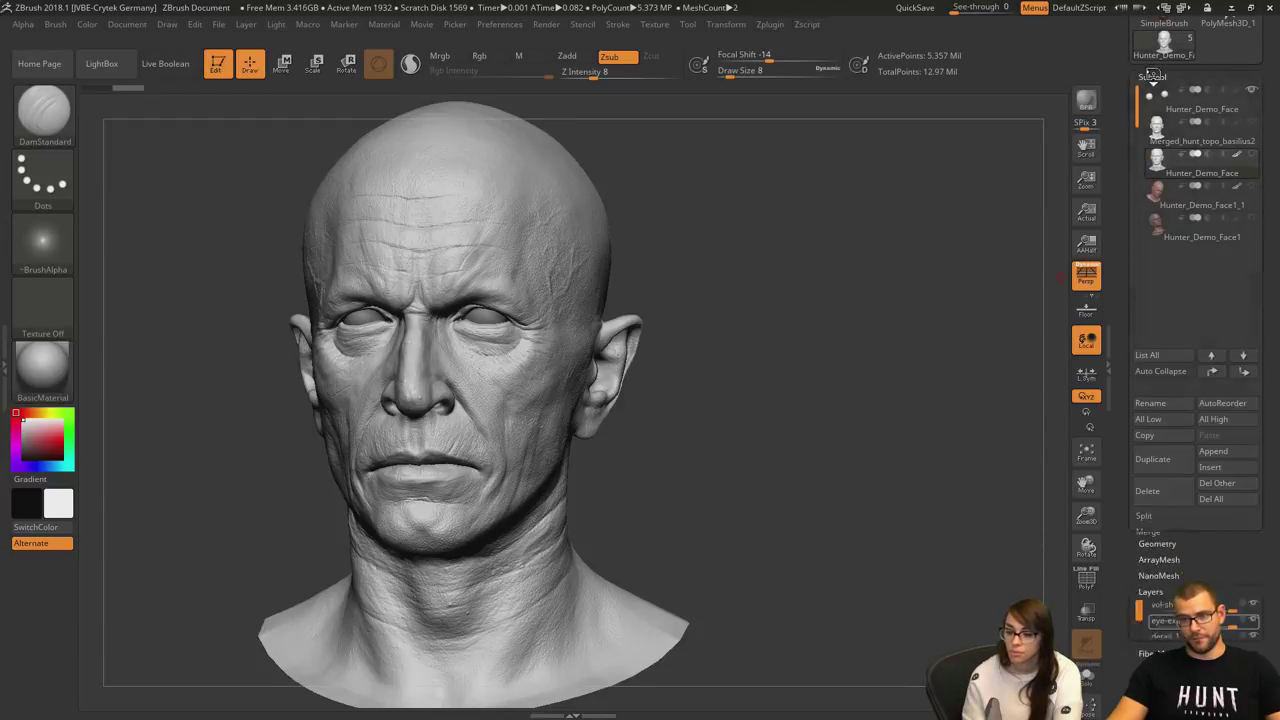
pyautogui.click(1152, 220)
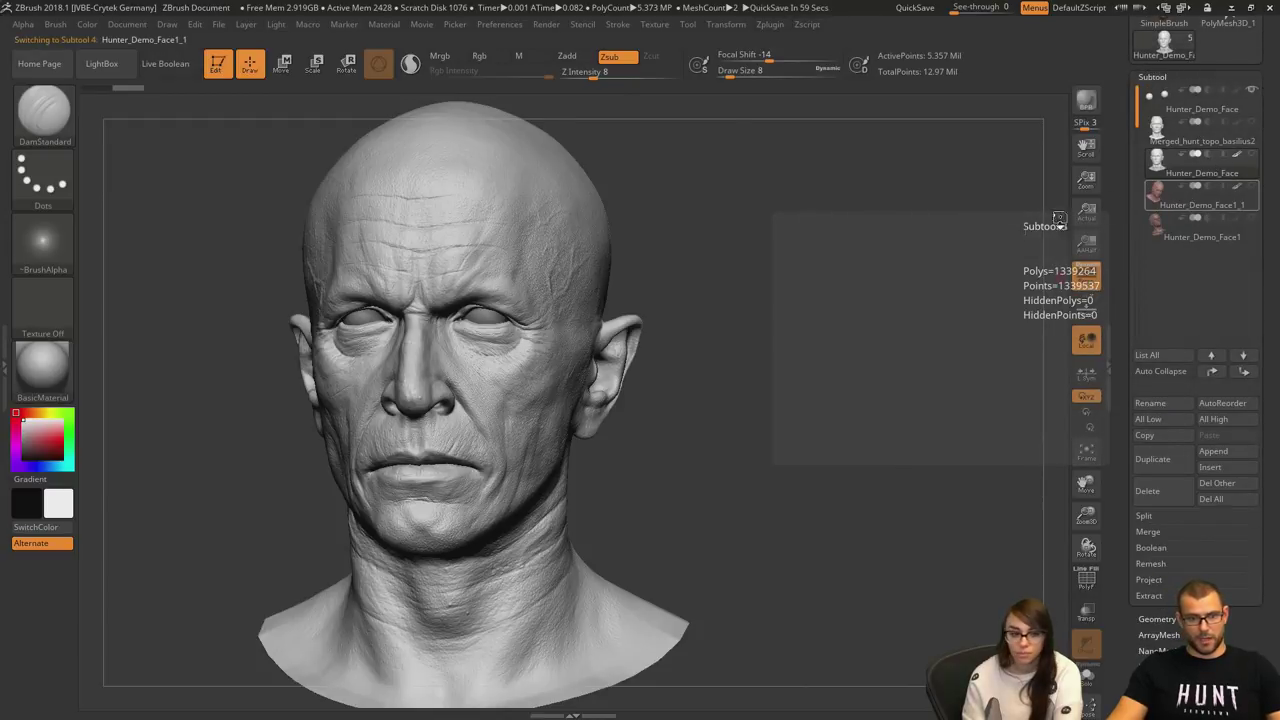
pyautogui.keyDown('alt'); pyautogui.moveTo(896, 347); pyautogui.dragTo(900, 299); pyautogui.keyUp('alt')
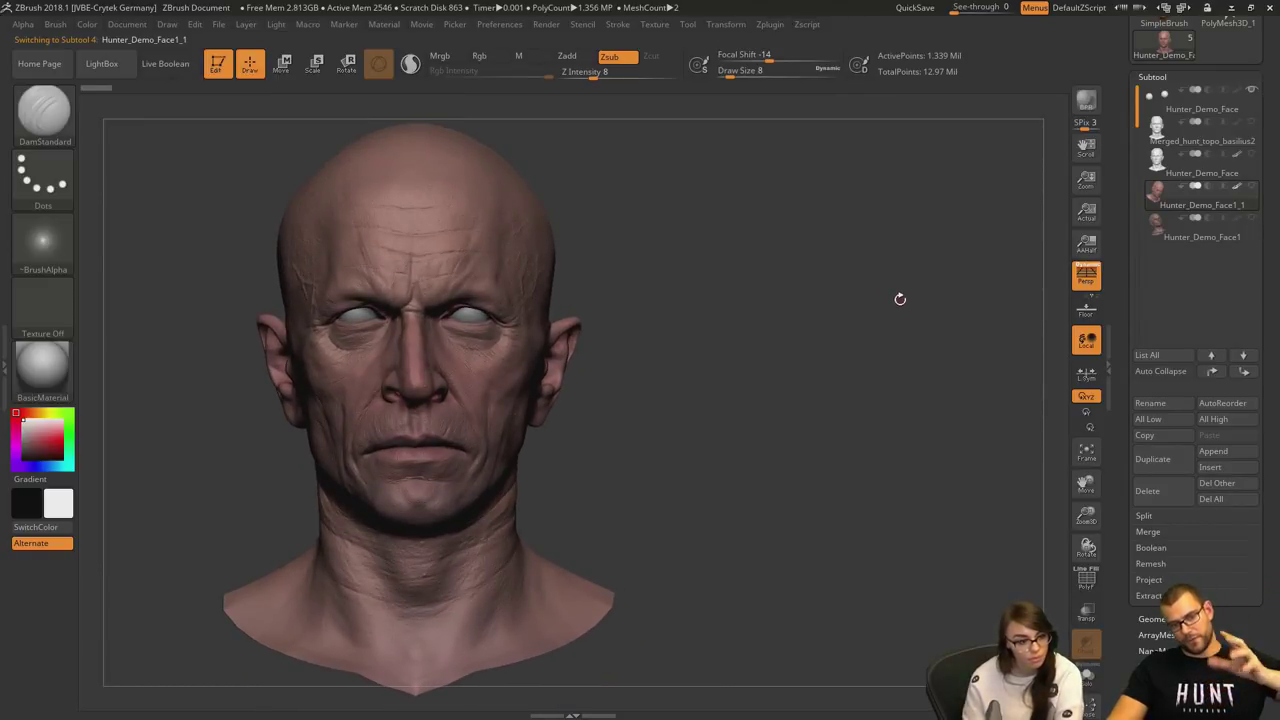
# - Switch to the Hunter_Demo_Face1 subtool and apply the SkinShade4 material
pyautogui.click(1161, 234)
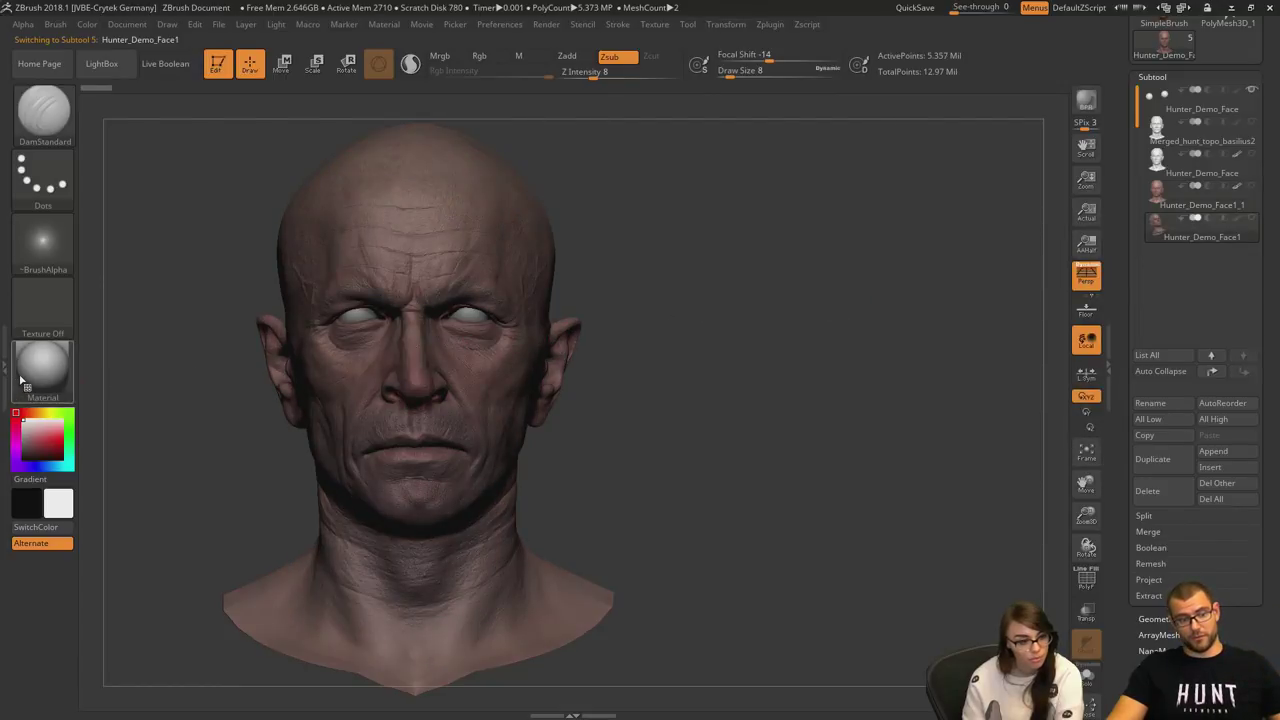
pyautogui.click(21, 378)
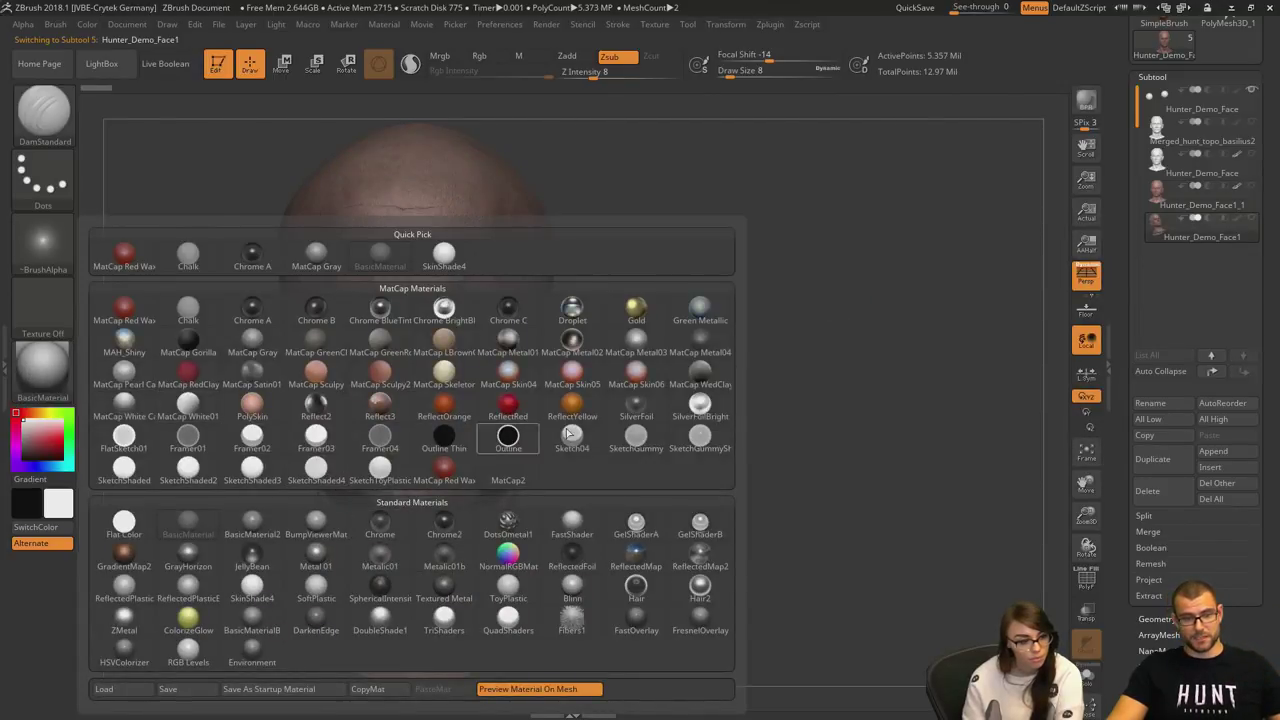
pyautogui.click(280, 586)
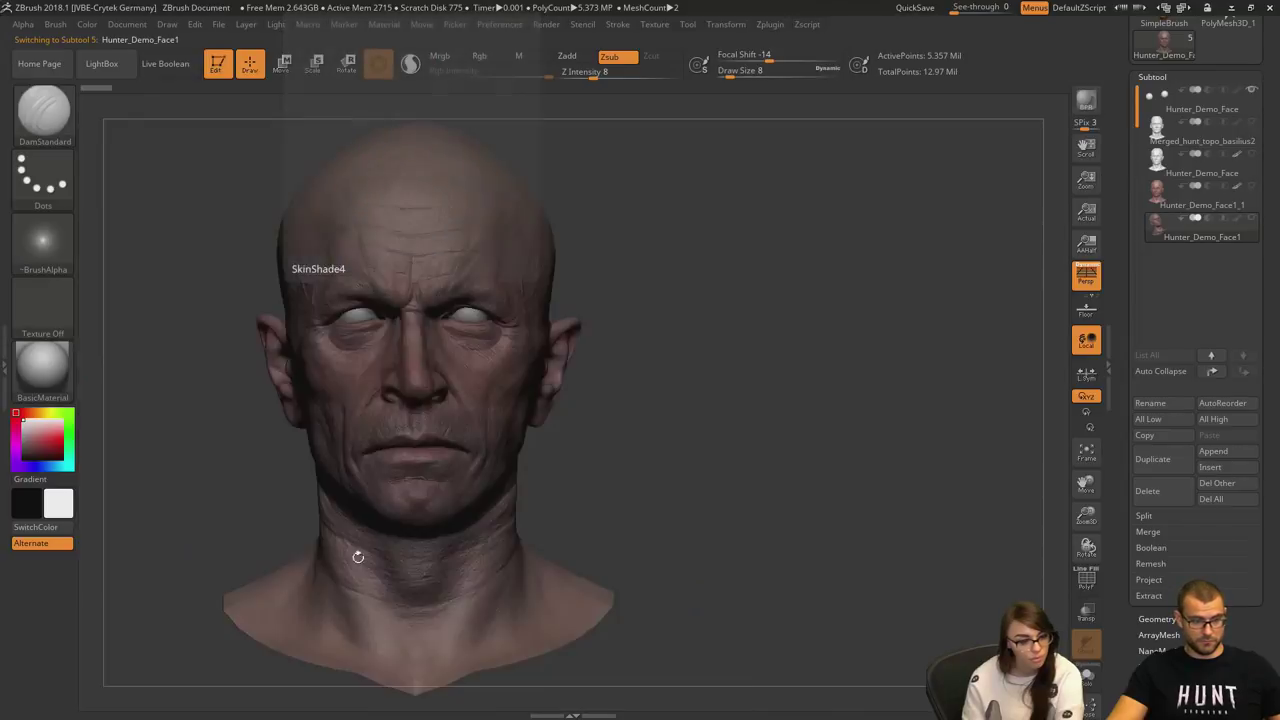
pyautogui.moveTo(751, 340); pyautogui.dragTo(1051, 273)
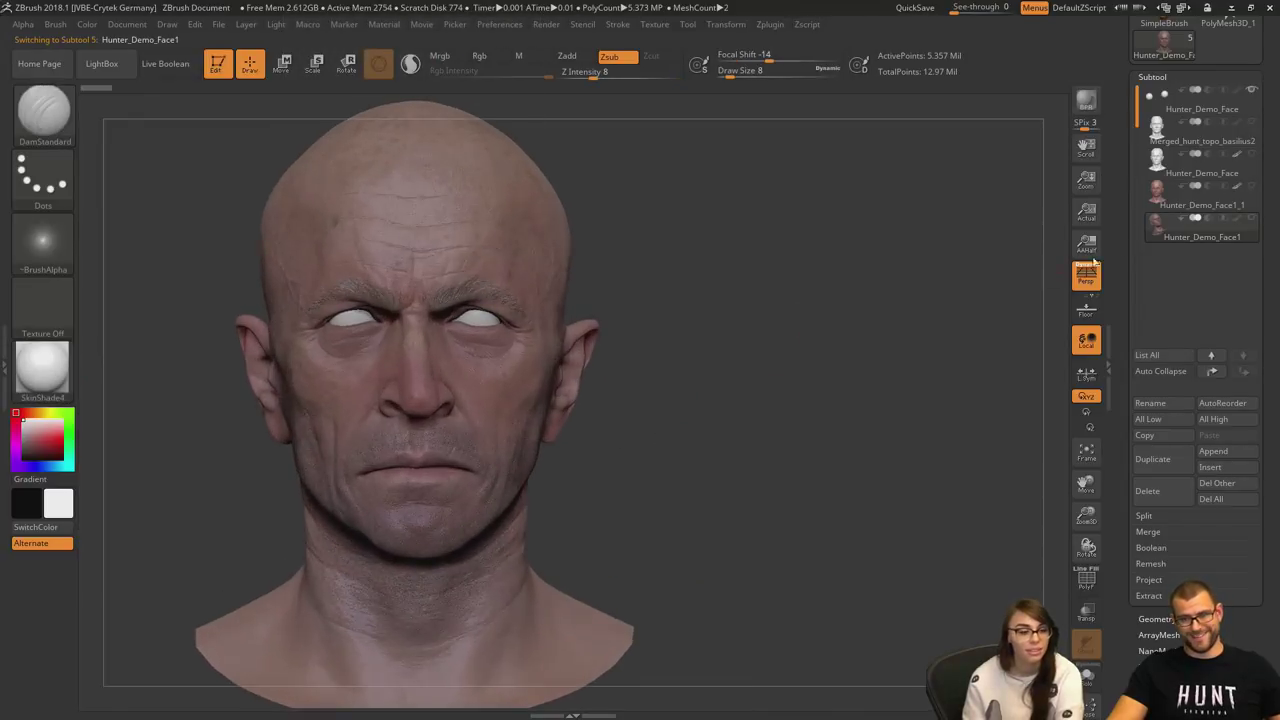
# - Turn on polypaint for the eyeball subtool, view the coloured head, and minimize ZBrush to return to the presentation
pyautogui.click(1237, 90)
pyautogui.keyDown('alt'); pyautogui.moveTo(965, 260); pyautogui.dragTo(861, 263); pyautogui.keyUp('alt')
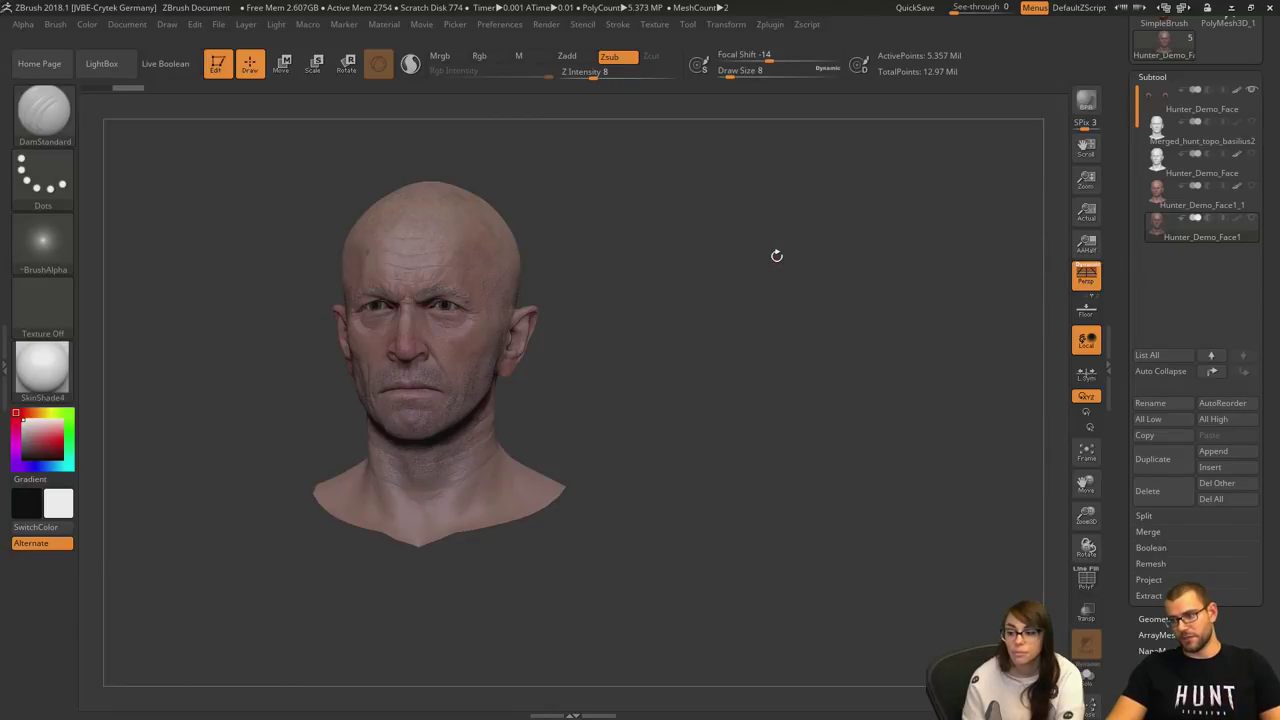
pyautogui.moveTo(777, 256); pyautogui.dragTo(783, 257)
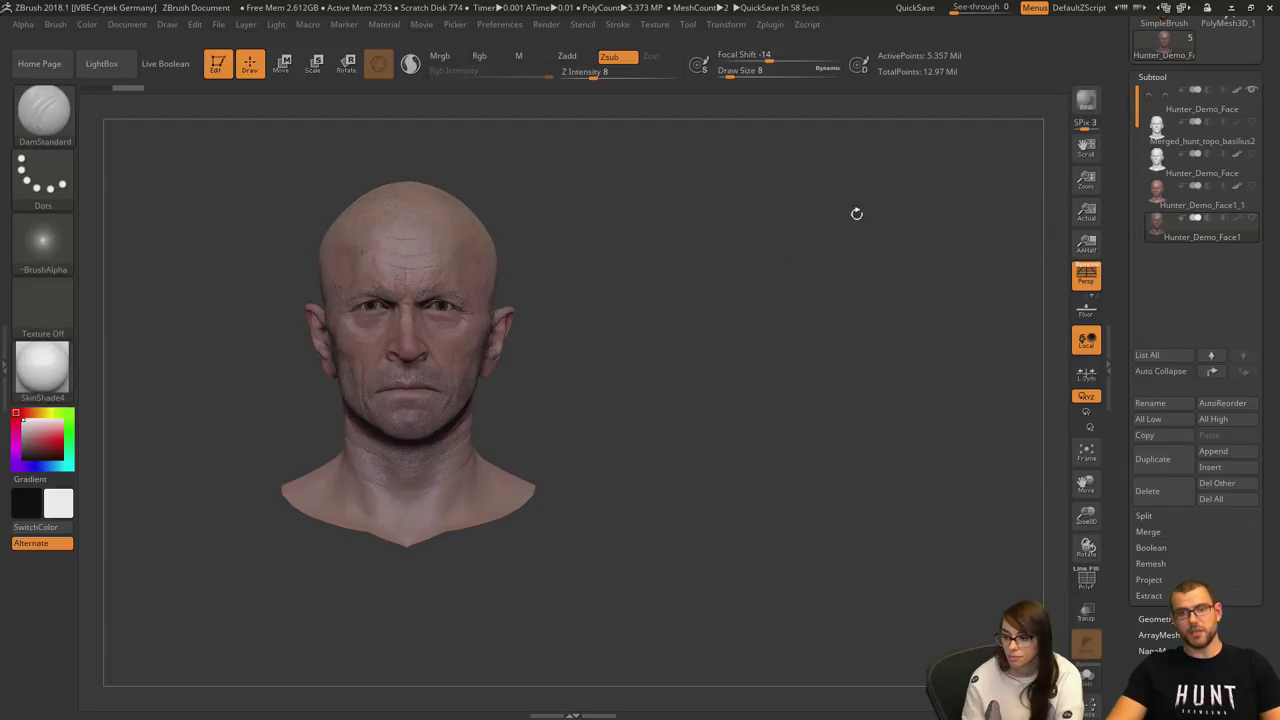
pyautogui.click(1230, 7)
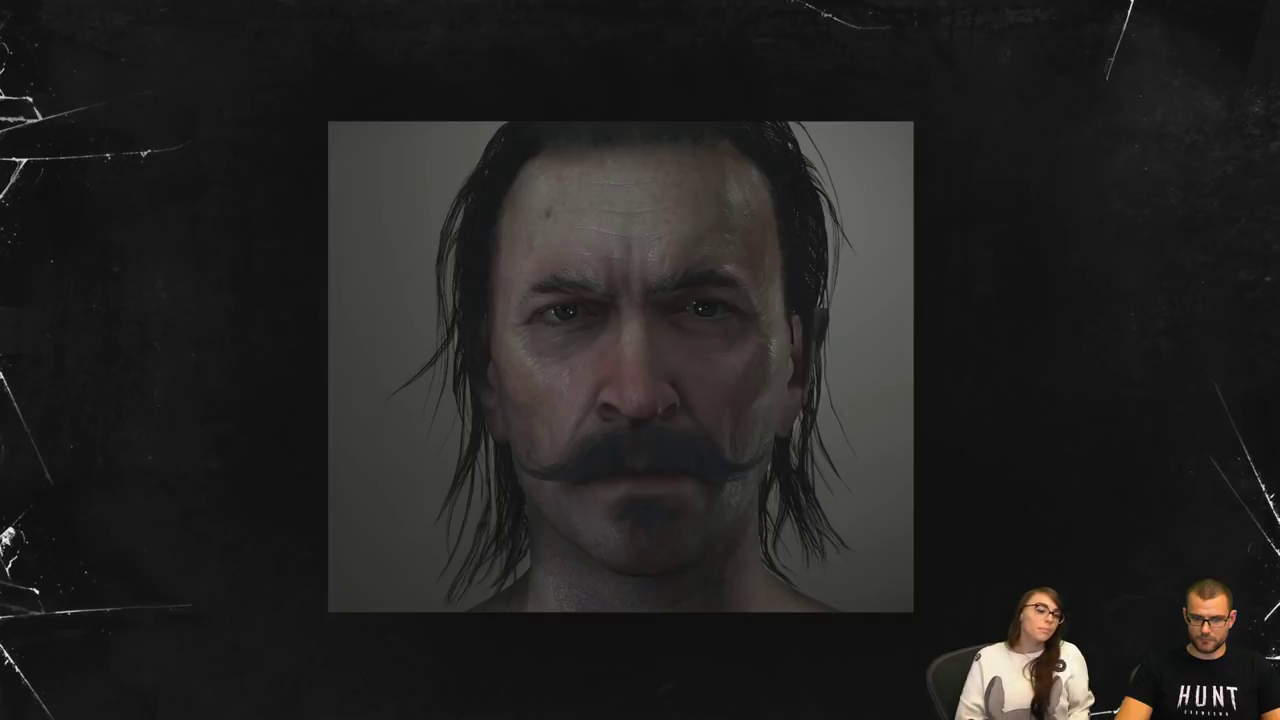
pyautogui.press('Right')
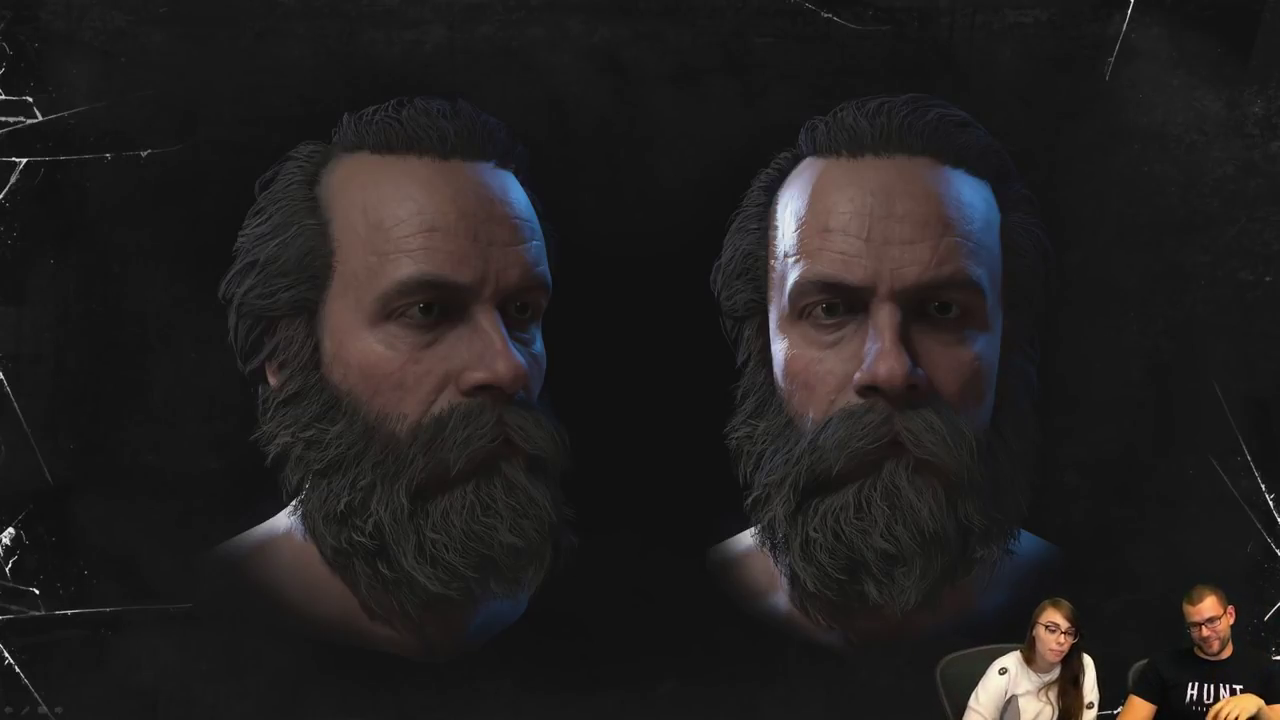
pyautogui.press('Right')
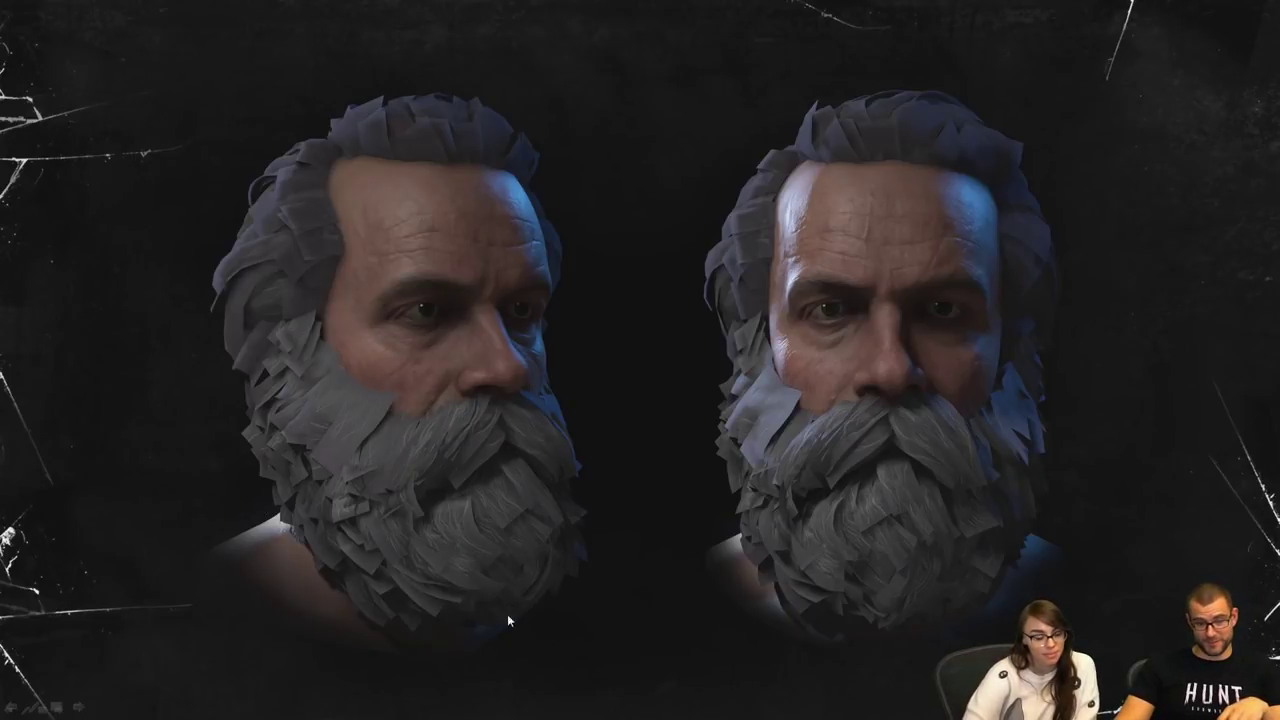
pyautogui.click(587, 578)
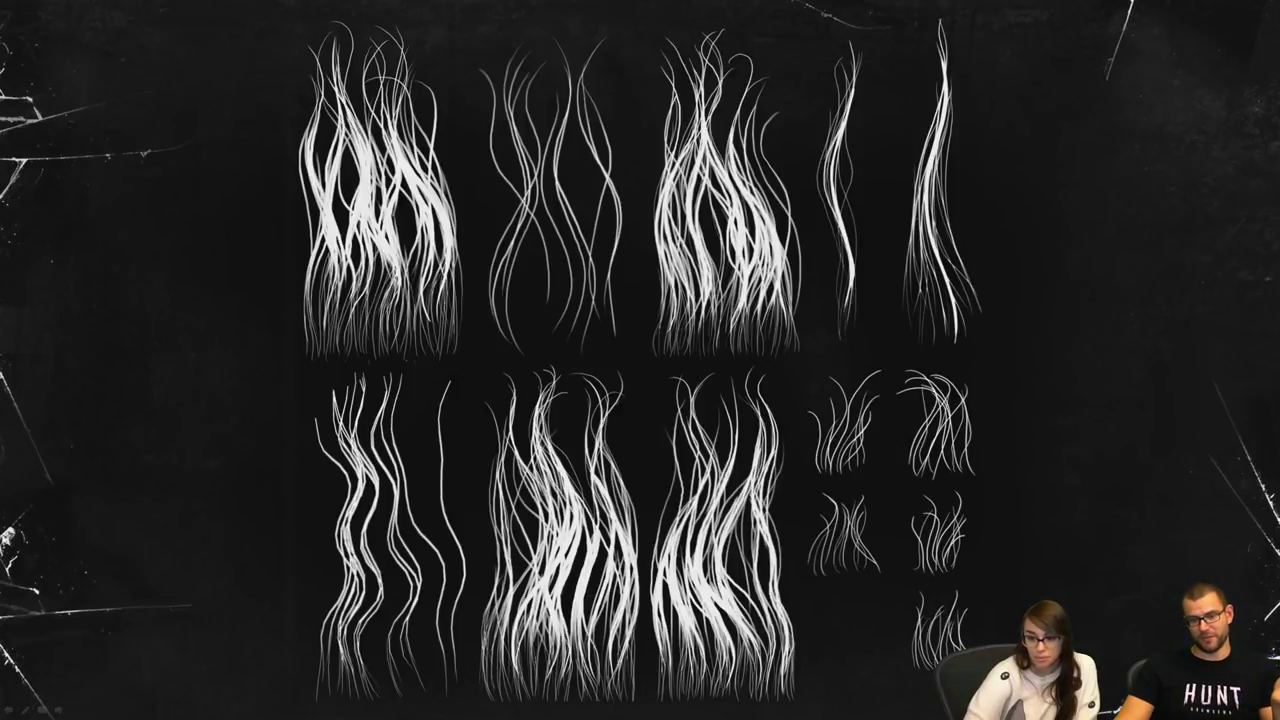
pyautogui.click(656, 578)
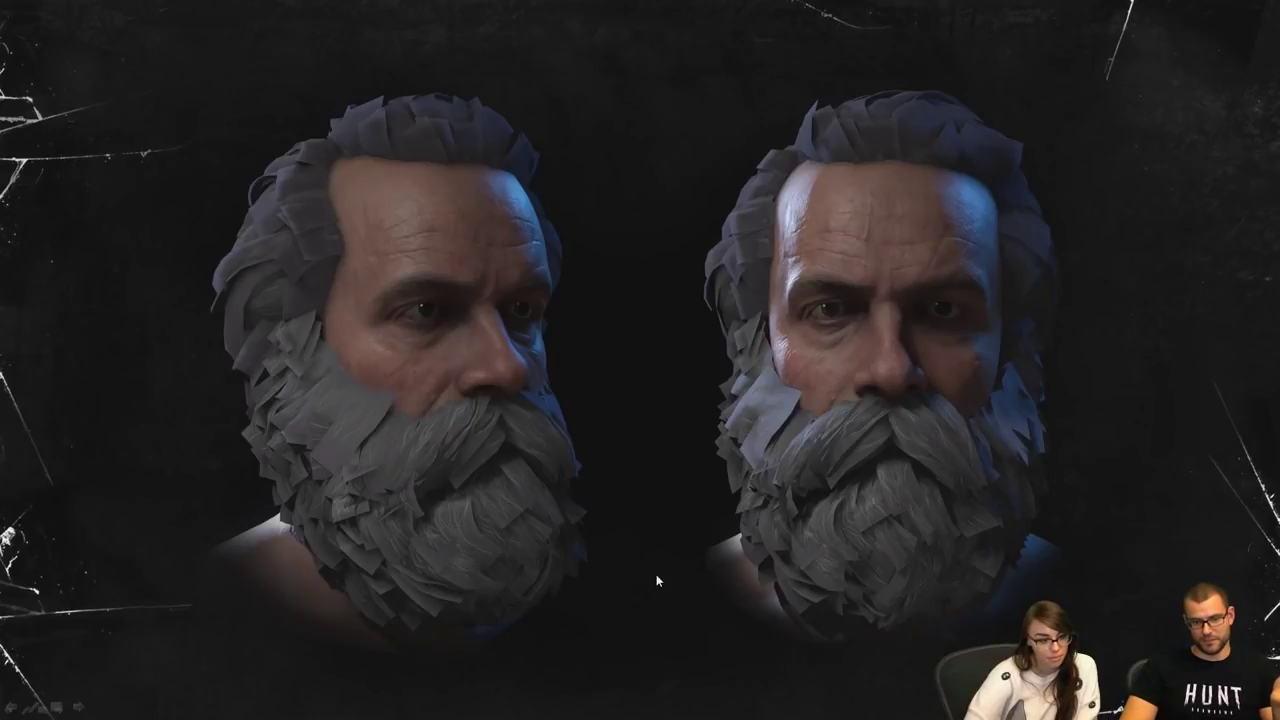
pyautogui.click(656, 575)
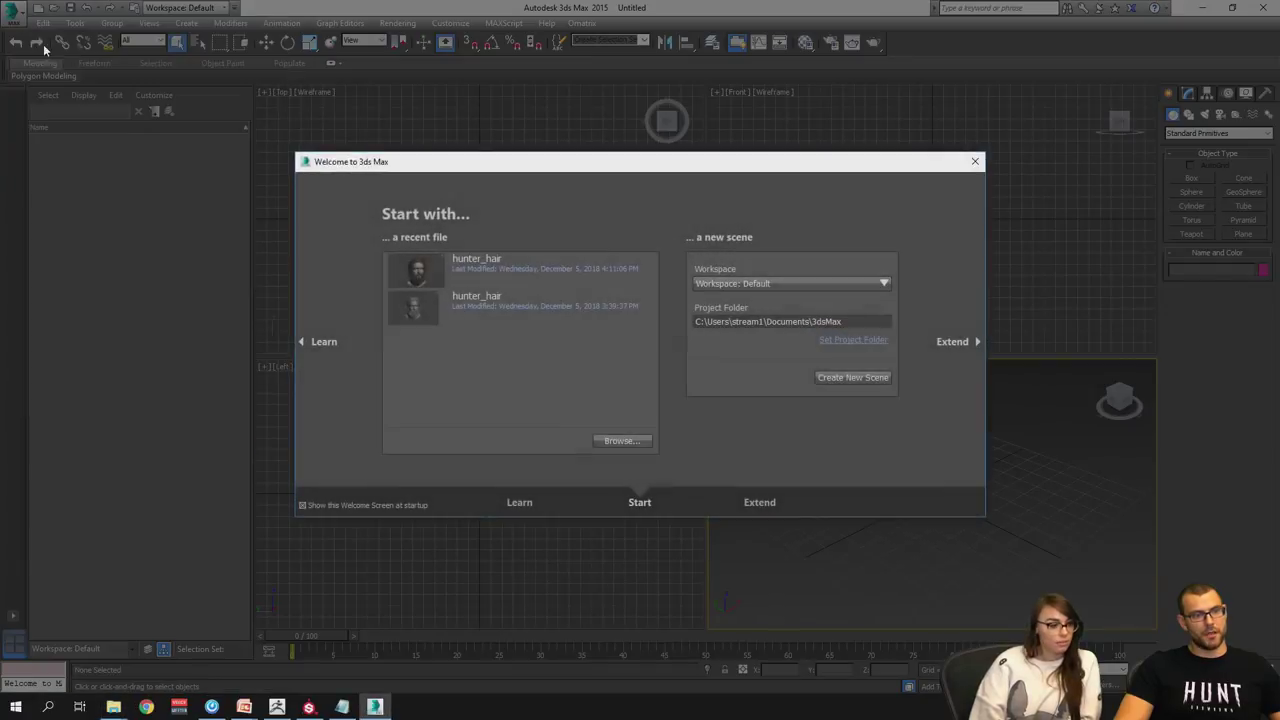
# - Open hunter_hair.max in 3ds Max, adopting the file's gamma and LUT settings and continuing without the missing external files
pyautogui.click(975, 161)
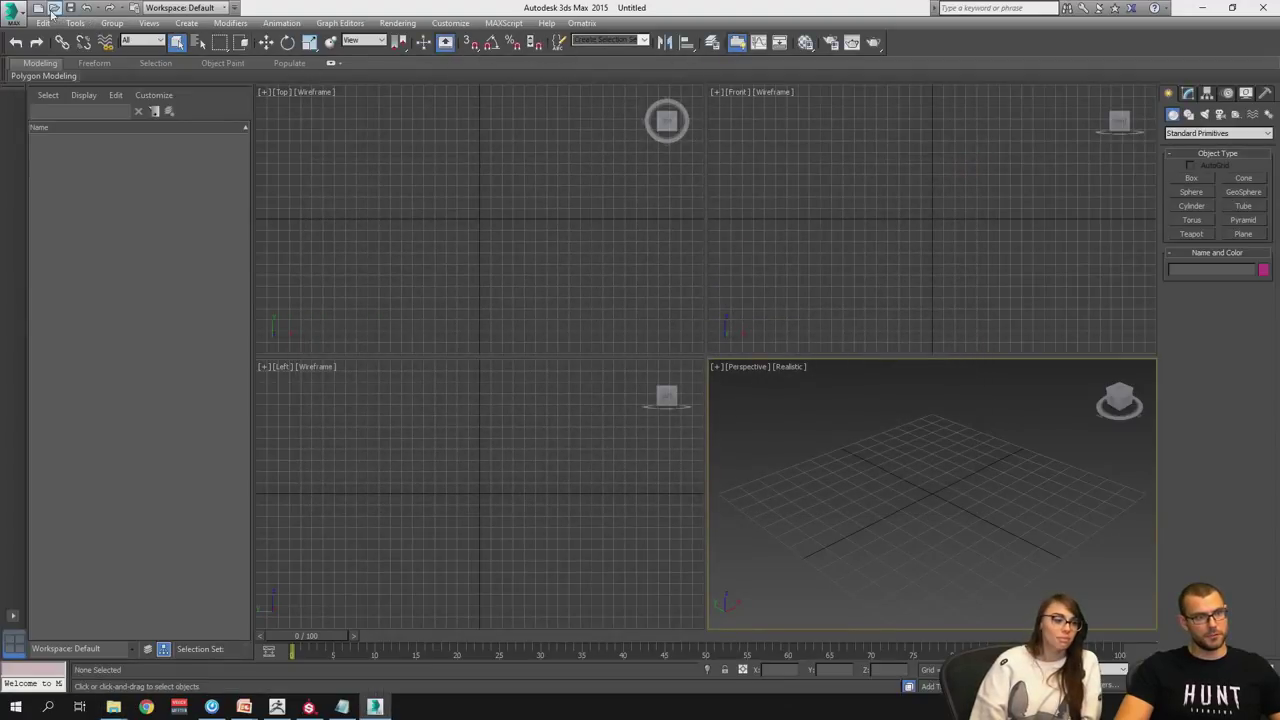
pyautogui.click(13, 10)
pyautogui.click(46, 104)
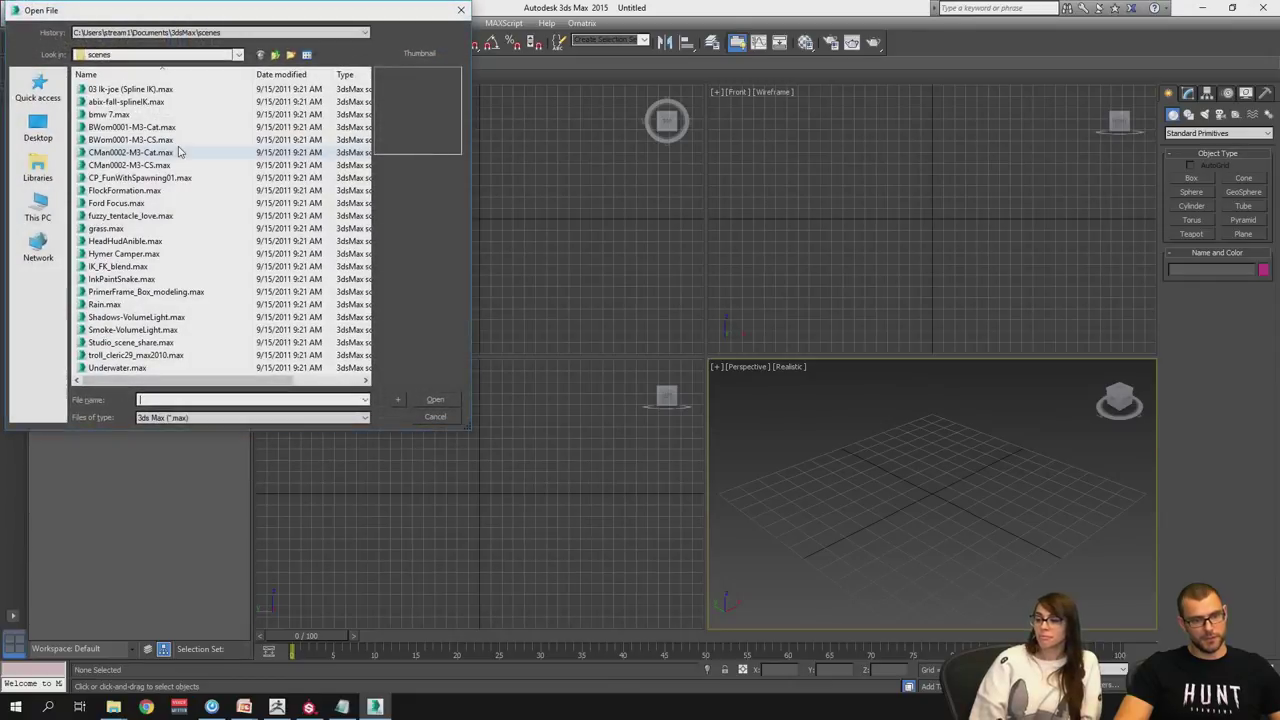
pyautogui.press('Return')
pyautogui.doubleClick(126, 128)
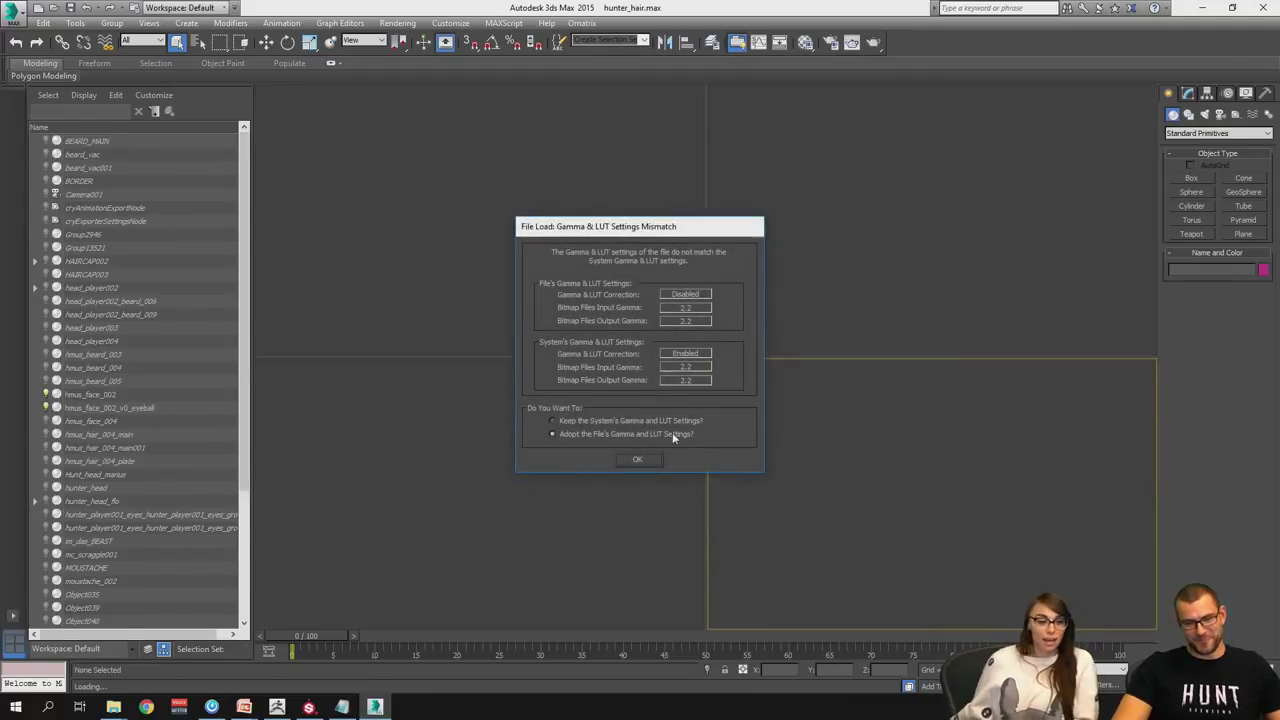
pyautogui.click(637, 461)
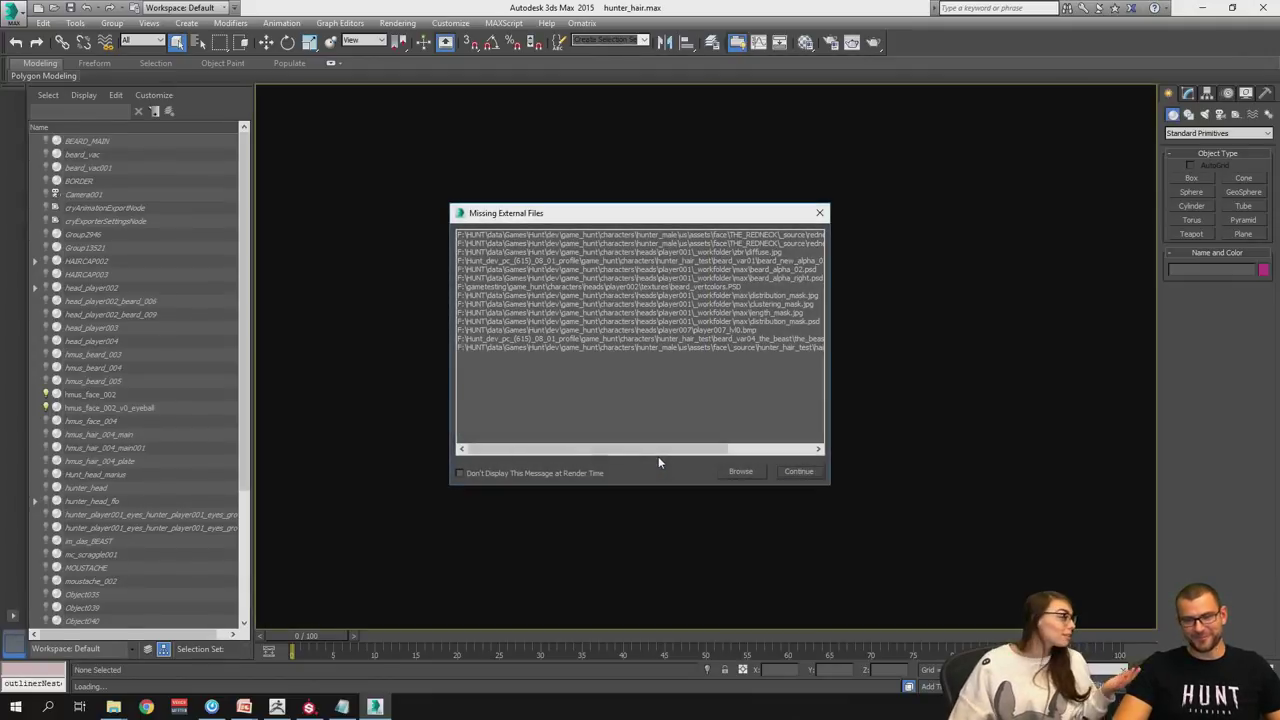
pyautogui.click(812, 472)
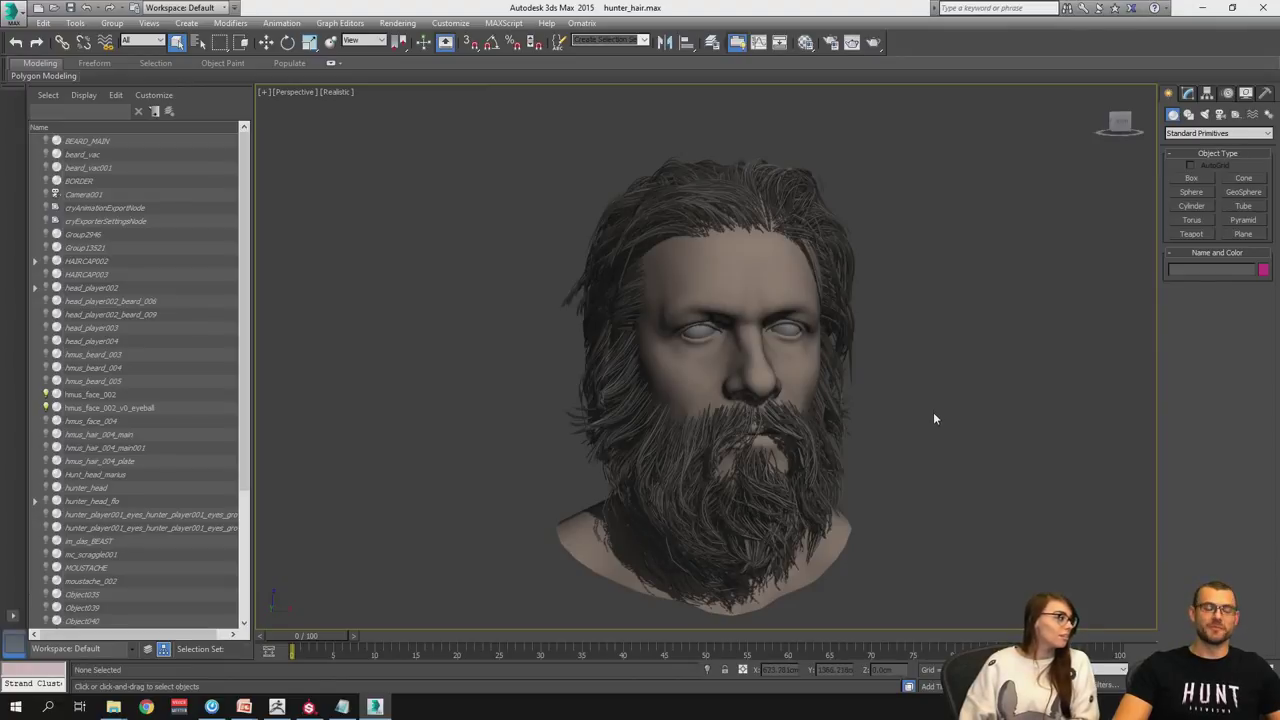
# - Examine the strand hair and beard on the head model from several angles and distances
pyautogui.moveTo(936, 368)
pyautogui.keyDown('alt'); pyautogui.mouseDown(button='middle')
pyautogui.moveTo(917, 364)
pyautogui.moveTo(951, 405)
pyautogui.moveTo(922, 352)
pyautogui.mouseUp(button='middle'); pyautogui.keyUp('alt')
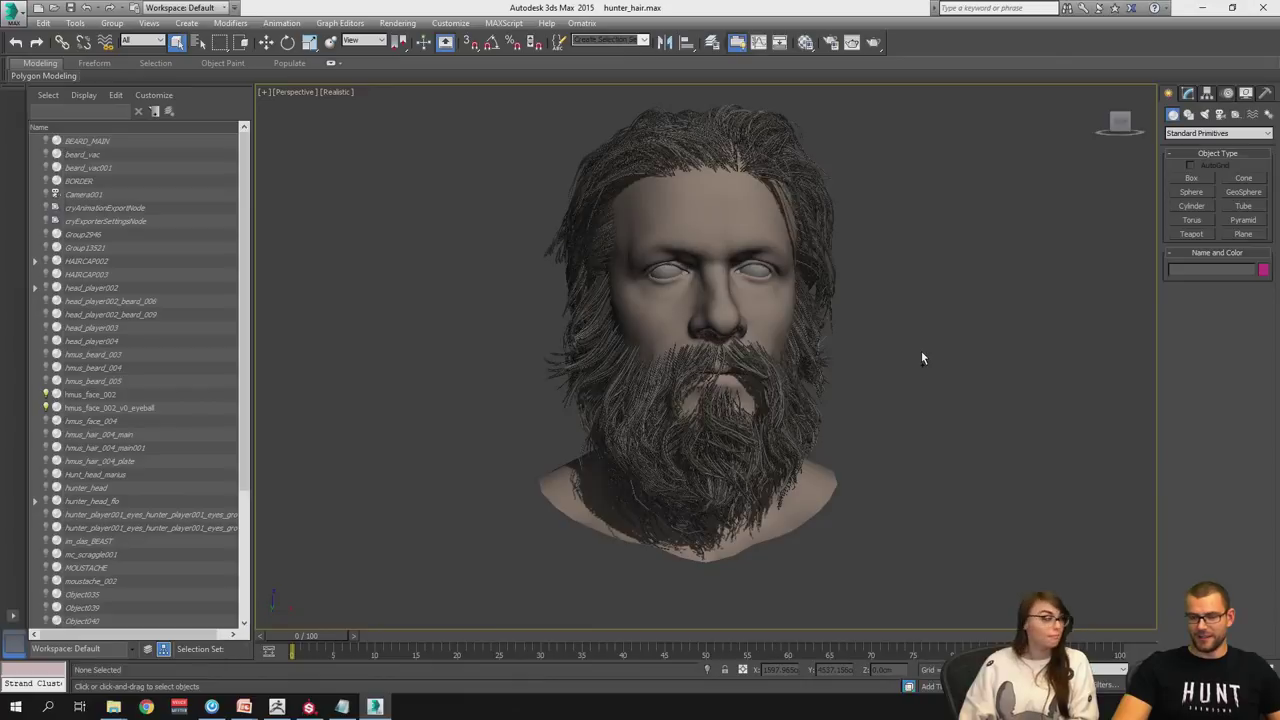
pyautogui.moveTo(926, 342)
pyautogui.keyDown('alt'); pyautogui.mouseDown(button='middle')
pyautogui.moveTo(943, 323)
pyautogui.moveTo(896, 322)
pyautogui.moveTo(914, 286)
pyautogui.moveTo(890, 308)
pyautogui.moveTo(923, 327)
pyautogui.mouseUp(button='middle'); pyautogui.keyUp('alt')
pyautogui.scroll(1, 898, 318)
pyautogui.moveTo(912, 335)
pyautogui.keyDown('alt'); pyautogui.mouseDown(button='middle')
pyautogui.moveTo(891, 337)
pyautogui.moveTo(897, 365)
pyautogui.moveTo(893, 341)
pyautogui.moveTo(904, 341)
pyautogui.mouseUp(button='middle'); pyautogui.keyUp('alt')
pyautogui.scroll(2, 896, 364)
pyautogui.scroll(1, 893, 341)
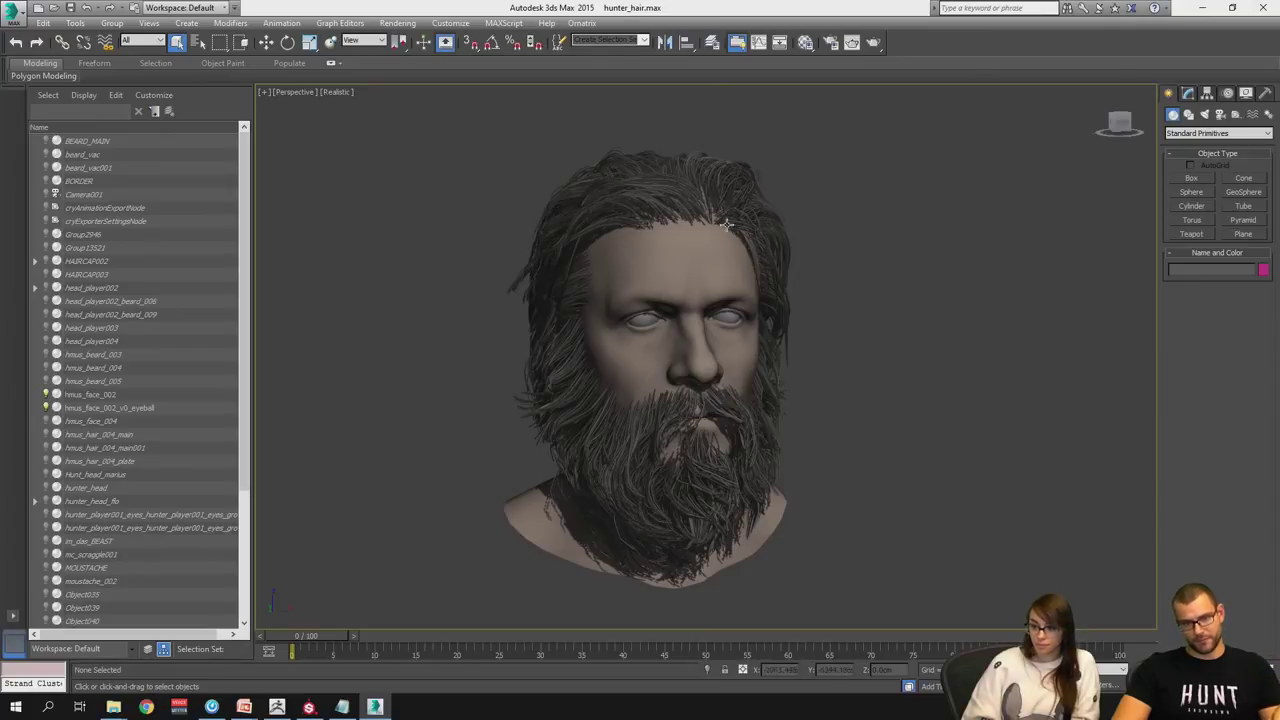
pyautogui.click(682, 191)
pyautogui.click(987, 224)
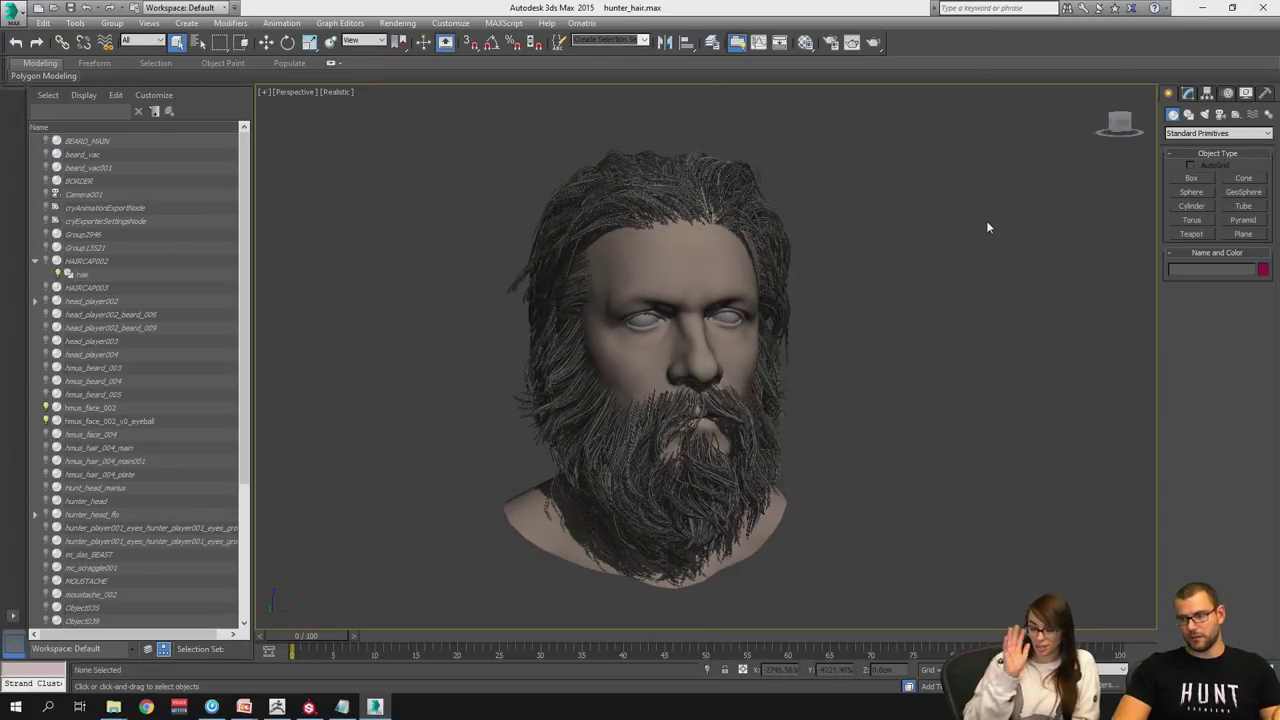
# - Select the hair object on the head, display its modifier stack, and inspect the strands up close
pyautogui.click(728, 158)
pyautogui.click(1187, 93)
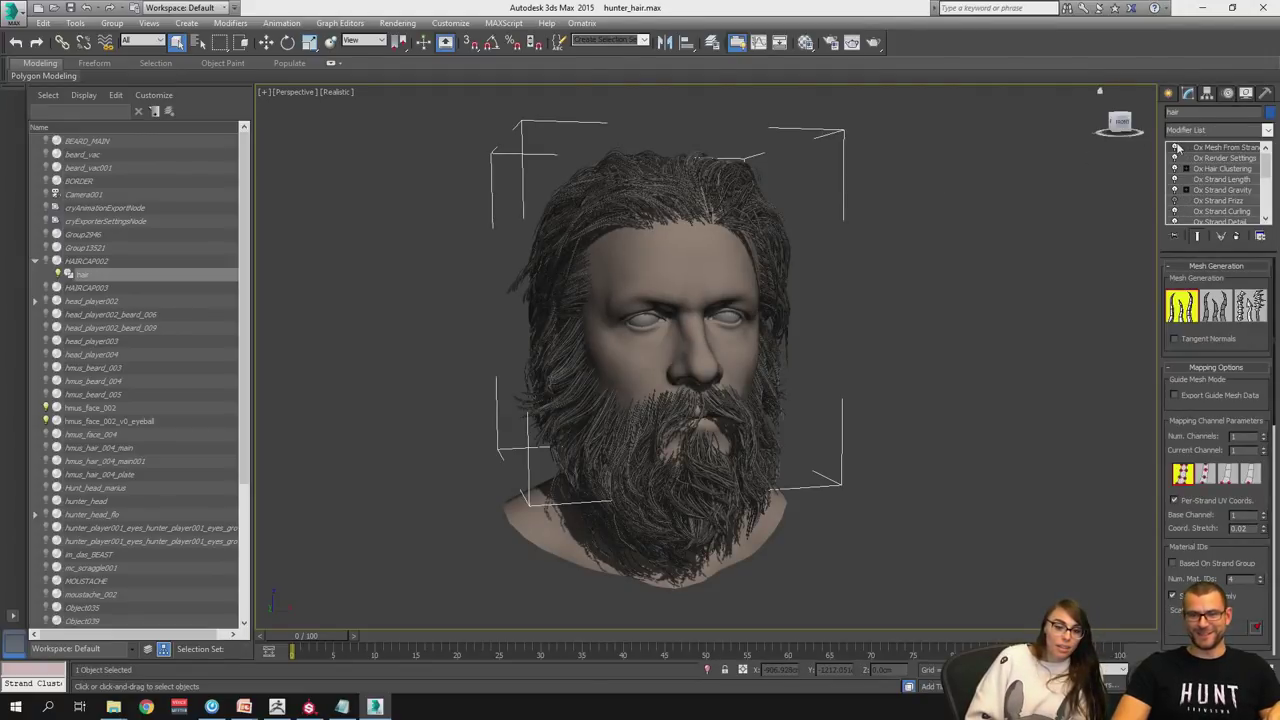
pyautogui.scroll(5, 953, 222)
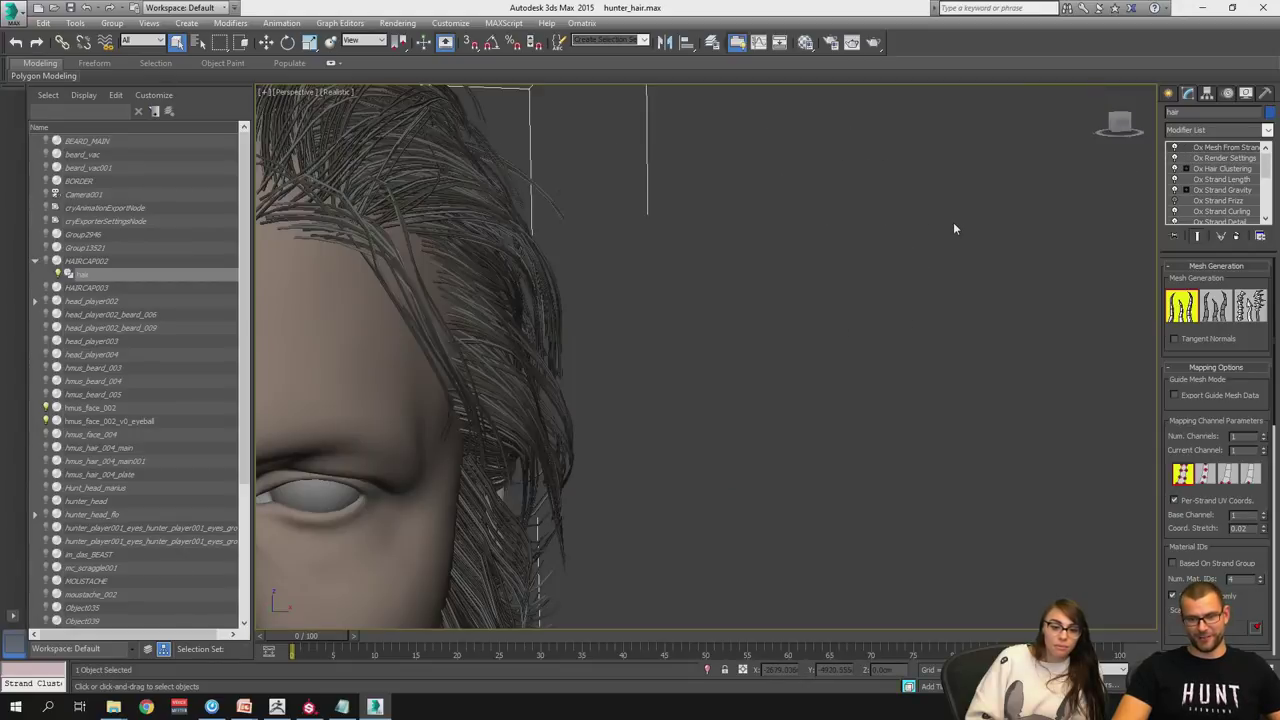
pyautogui.scroll(-5, 900, 224)
# - Toggle the Ox Mesh From Strands modifier off and on to compare, and browse down the stack to the Ox Edit Guides modifiers
pyautogui.click(1175, 149)
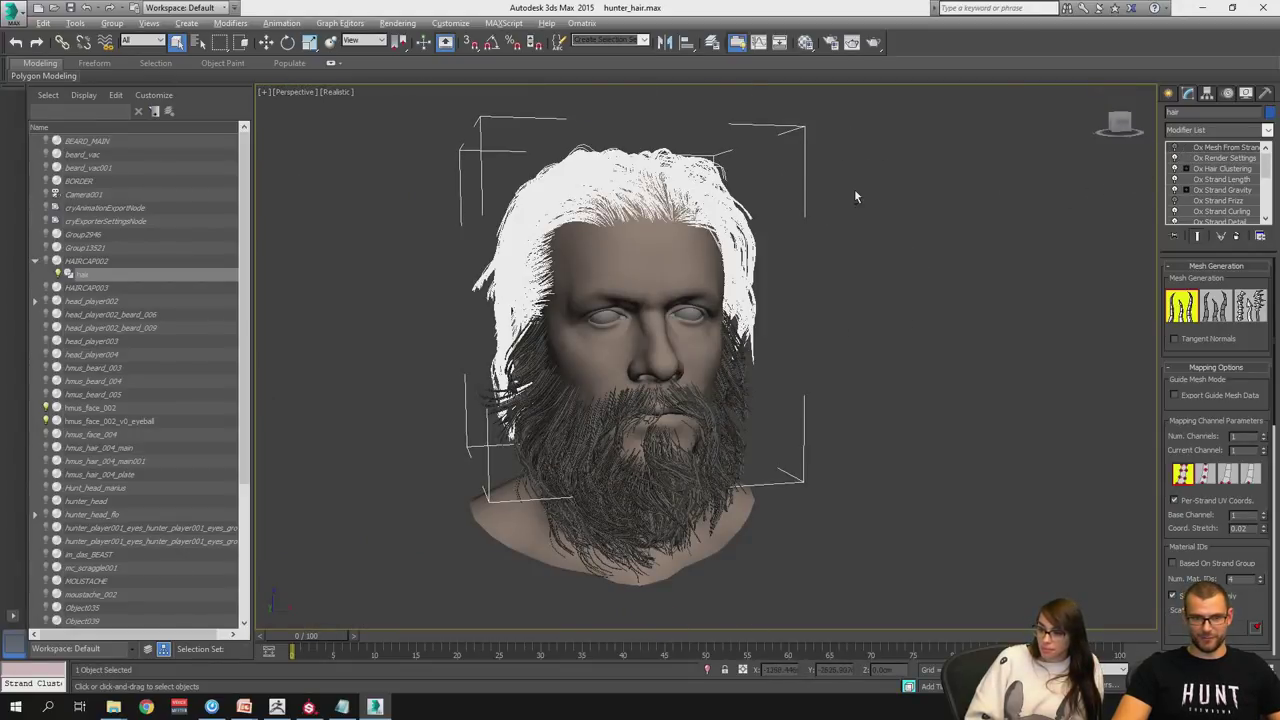
pyautogui.click(1175, 149)
pyautogui.scroll(-3, 1230, 185)
pyautogui.scroll(1, 1232, 188)
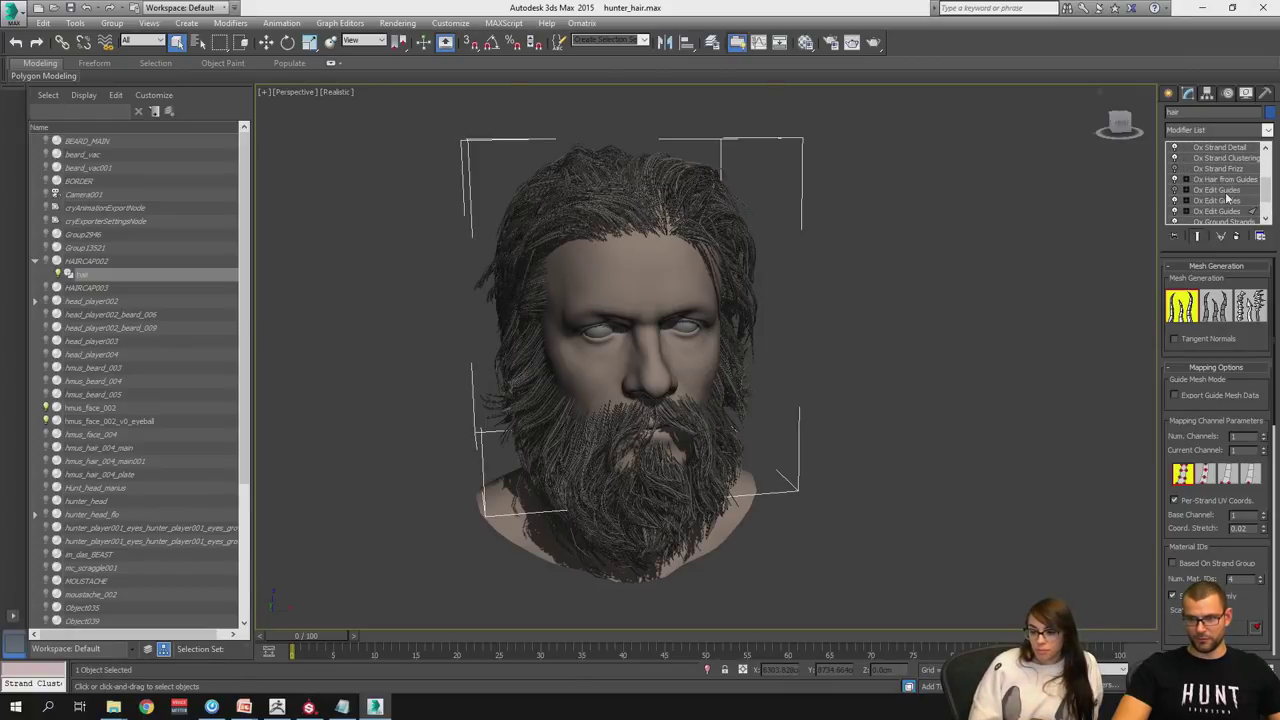
# - Add a new Ox Edit Guides modifier above the topmost existing one on the hair, displaying only the guides
pyautogui.click(1226, 200)
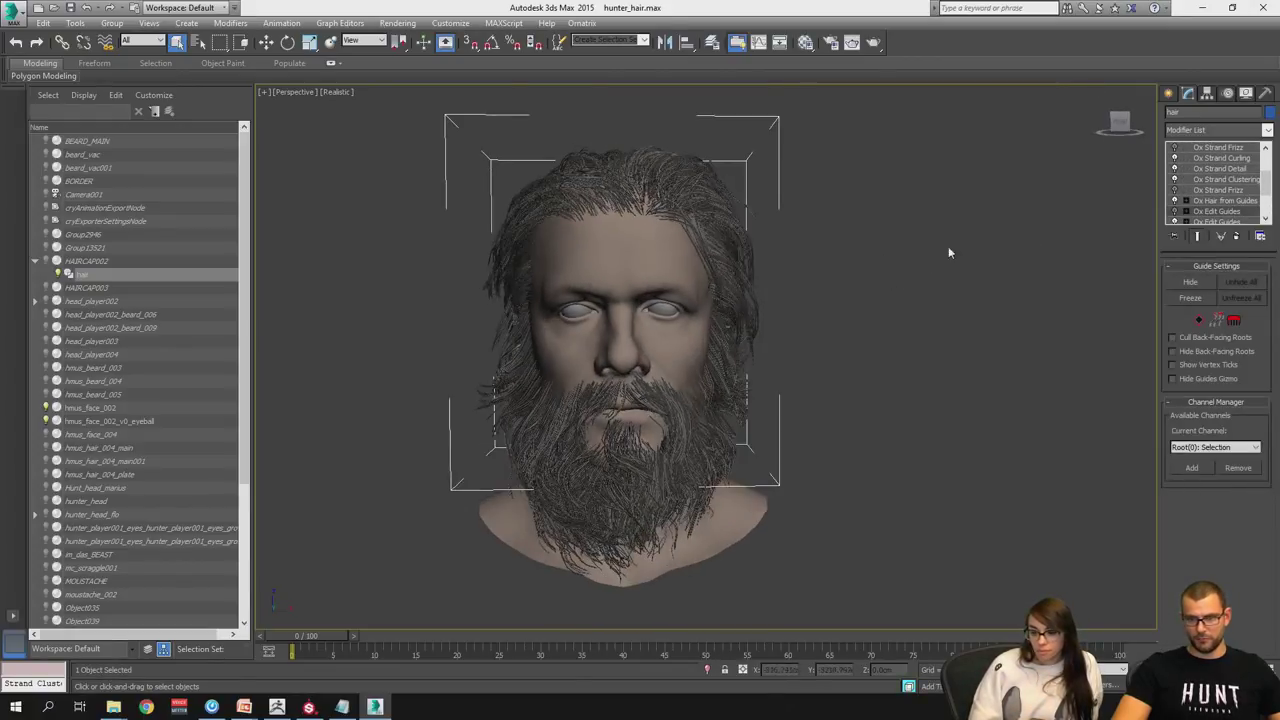
pyautogui.click(1196, 237)
pyautogui.keyDown('alt'); pyautogui.moveTo(840, 230); pyautogui.dragTo(981, 240, button='middle'); pyautogui.keyUp('alt')
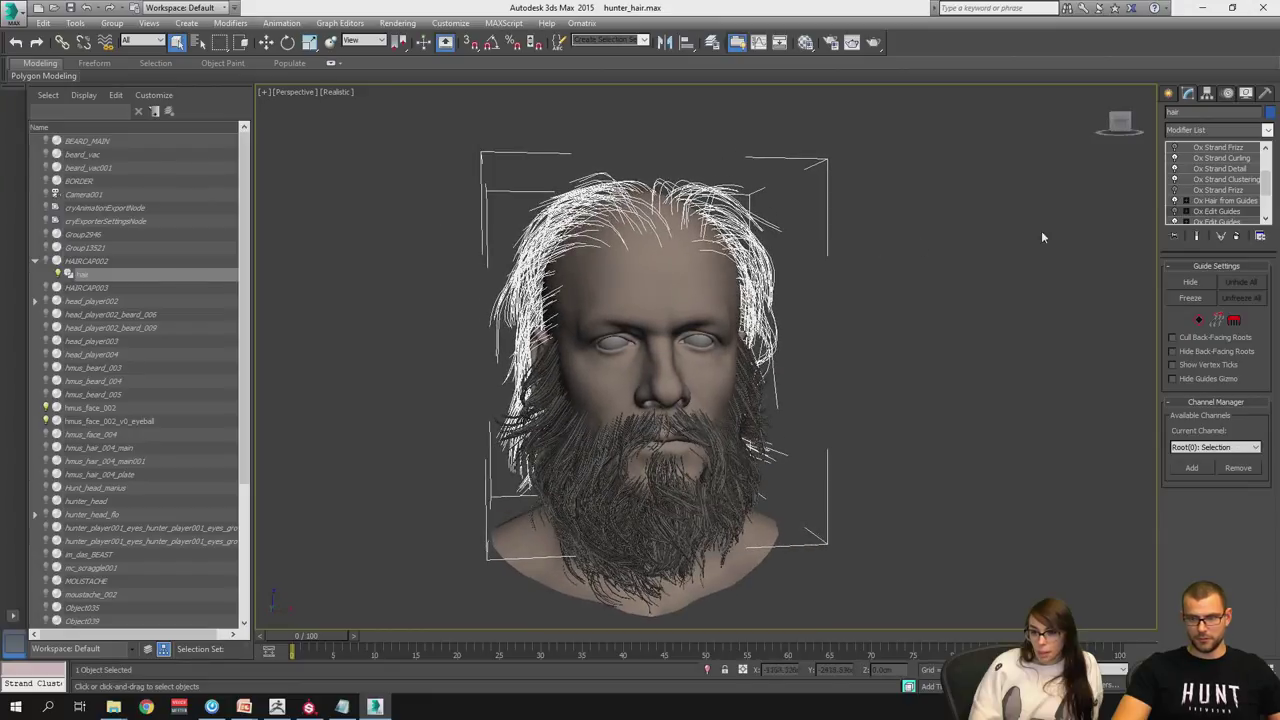
pyautogui.click(1225, 130)
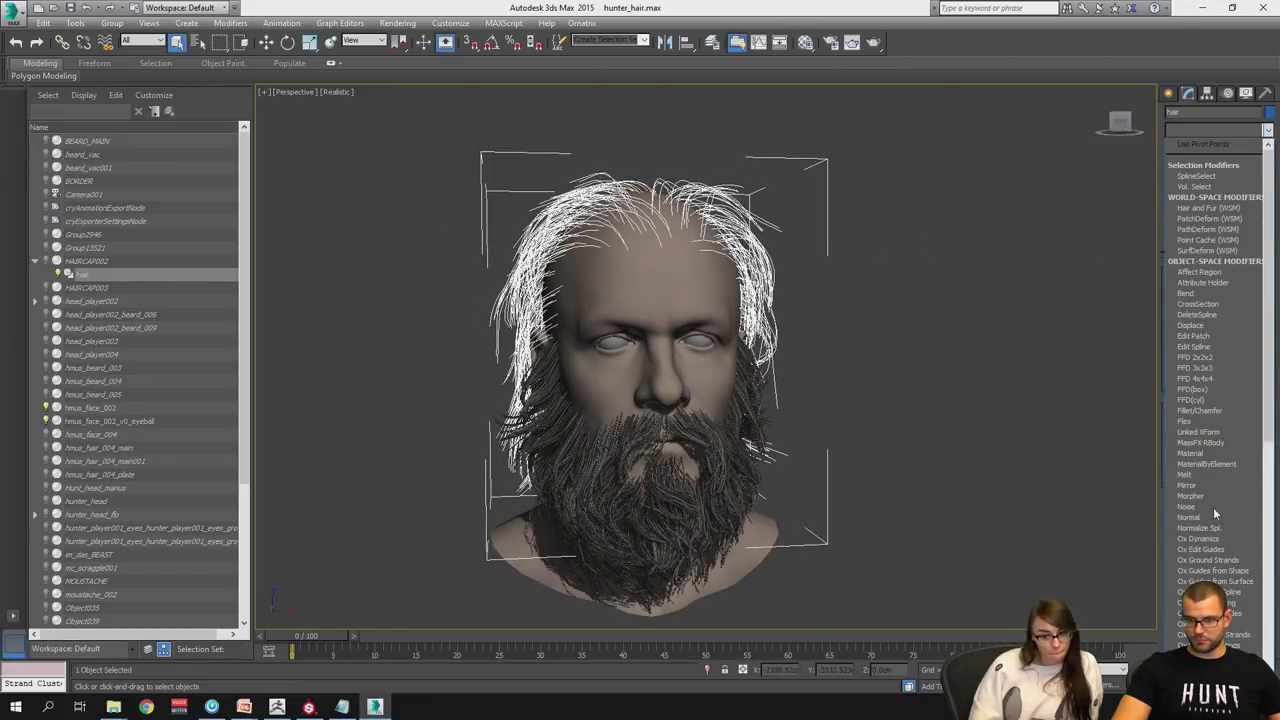
pyautogui.click(1224, 550)
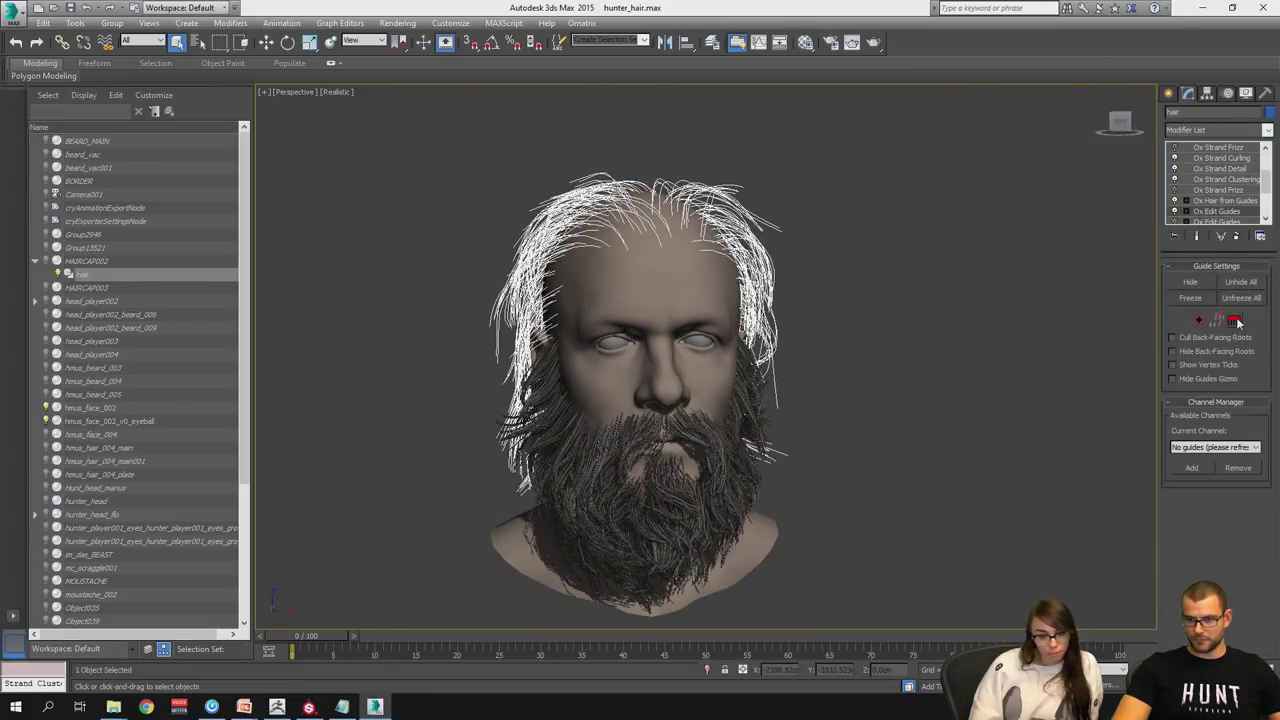
# - Comb the hair guides up and outward on both sides of the scalp with the guide brush at strength 0.2
pyautogui.click(1236, 320)
pyautogui.keyDown('alt'); pyautogui.moveTo(917, 269); pyautogui.dragTo(803, 277, button='middle'); pyautogui.keyUp('alt')
pyautogui.keyDown('shift'); pyautogui.moveTo(806, 255); pyautogui.dragTo(811, 281); pyautogui.keyUp('shift')
pyautogui.moveTo(689, 237)
pyautogui.mouseDown()
pyautogui.moveTo(757, 190)
pyautogui.moveTo(757, 150)
pyautogui.moveTo(690, 130)
pyautogui.moveTo(744, 203)
pyautogui.mouseUp()
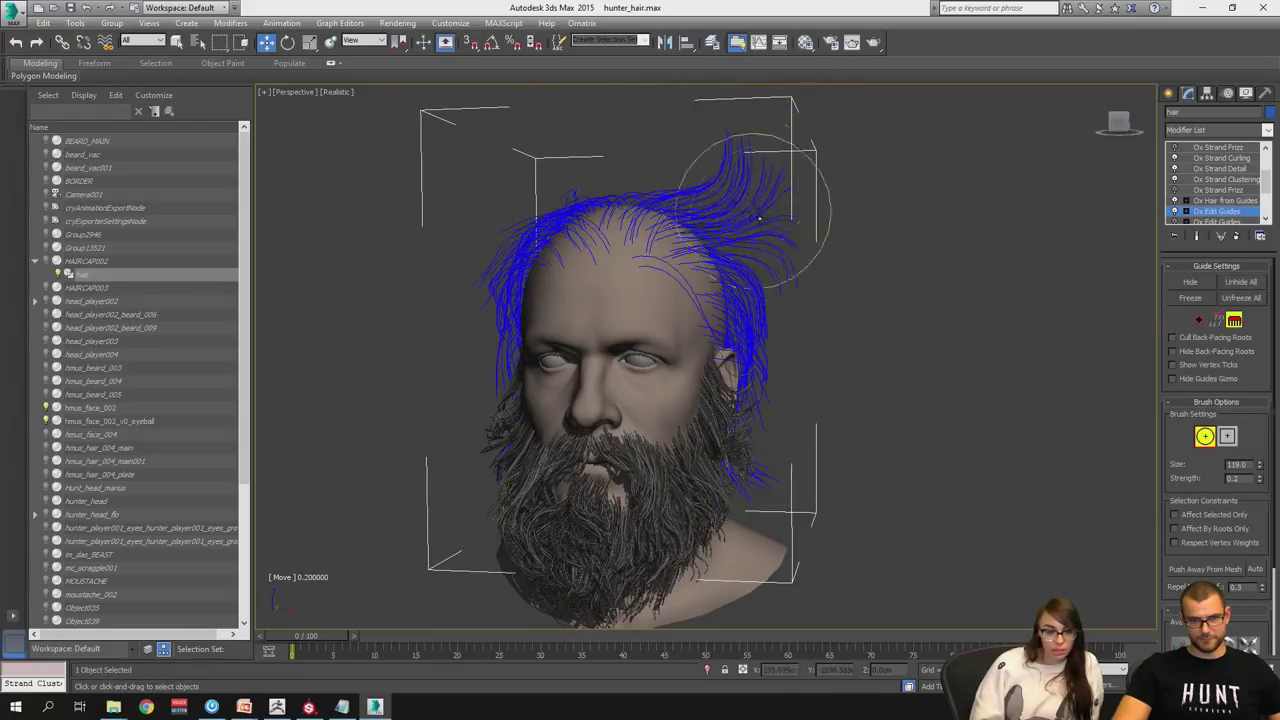
pyautogui.keyDown('alt'); pyautogui.moveTo(744, 202); pyautogui.dragTo(826, 207, button='middle'); pyautogui.keyUp('alt')
pyautogui.moveTo(586, 250)
pyautogui.mouseDown()
pyautogui.moveTo(511, 211)
pyautogui.moveTo(533, 192)
pyautogui.mouseUp()
pyautogui.keyDown('alt'); pyautogui.moveTo(662, 208); pyautogui.dragTo(598, 198, button='middle'); pyautogui.keyUp('alt')
pyautogui.moveTo(534, 200); pyautogui.dragTo(600, 150)
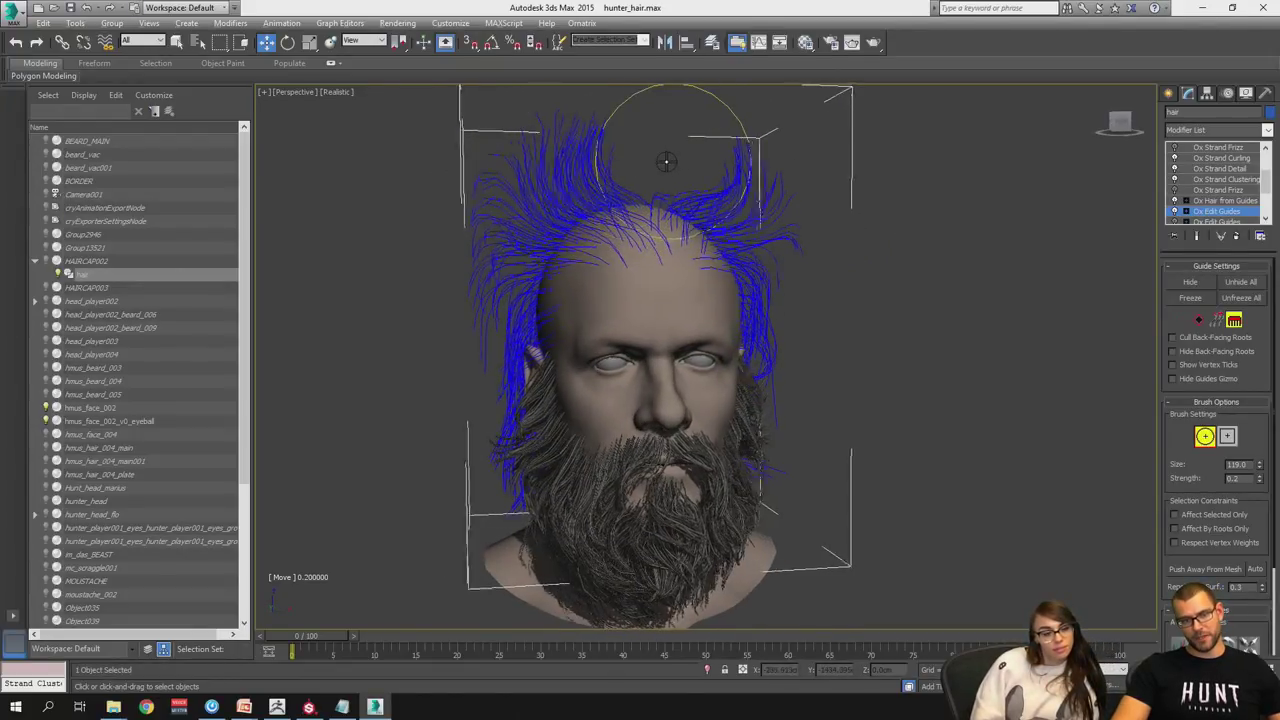
# - Brush the guides above the forehead and along the side of the head, and leave guide brushing
pyautogui.scroll(3, 680, 160)
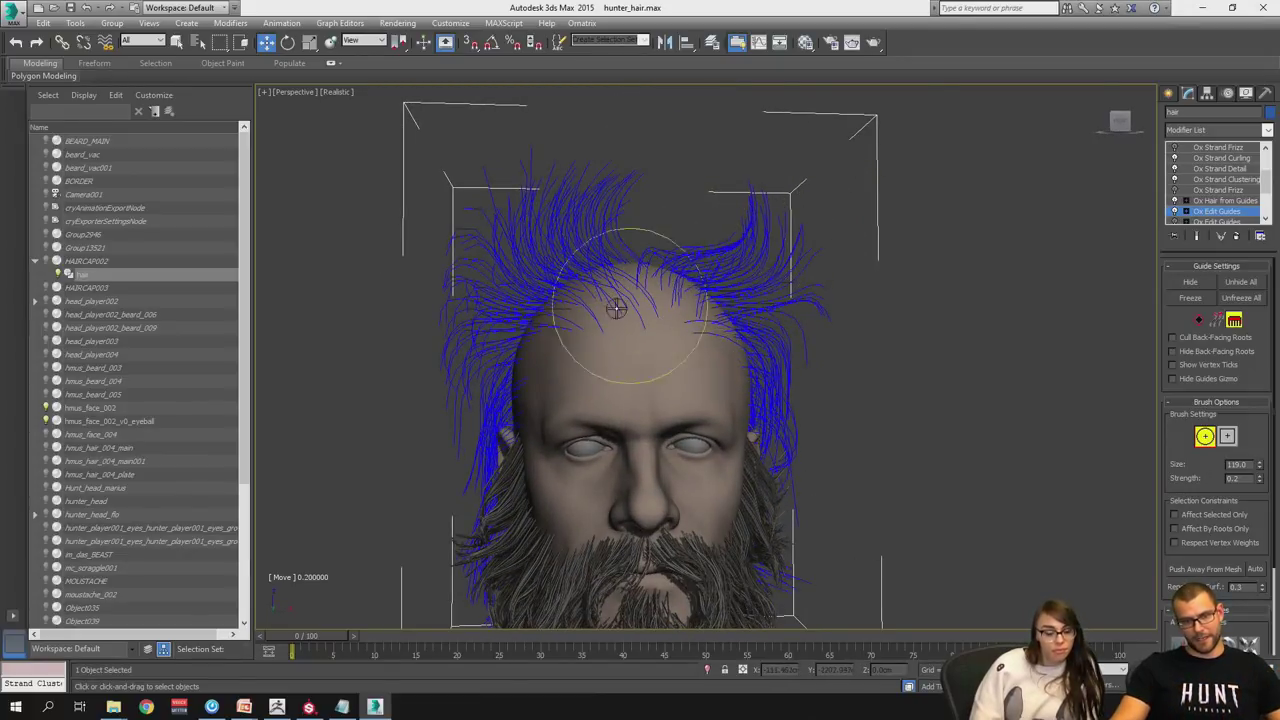
pyautogui.moveTo(634, 321)
pyautogui.mouseDown()
pyautogui.moveTo(609, 306)
pyautogui.moveTo(594, 317)
pyautogui.moveTo(639, 376)
pyautogui.mouseUp()
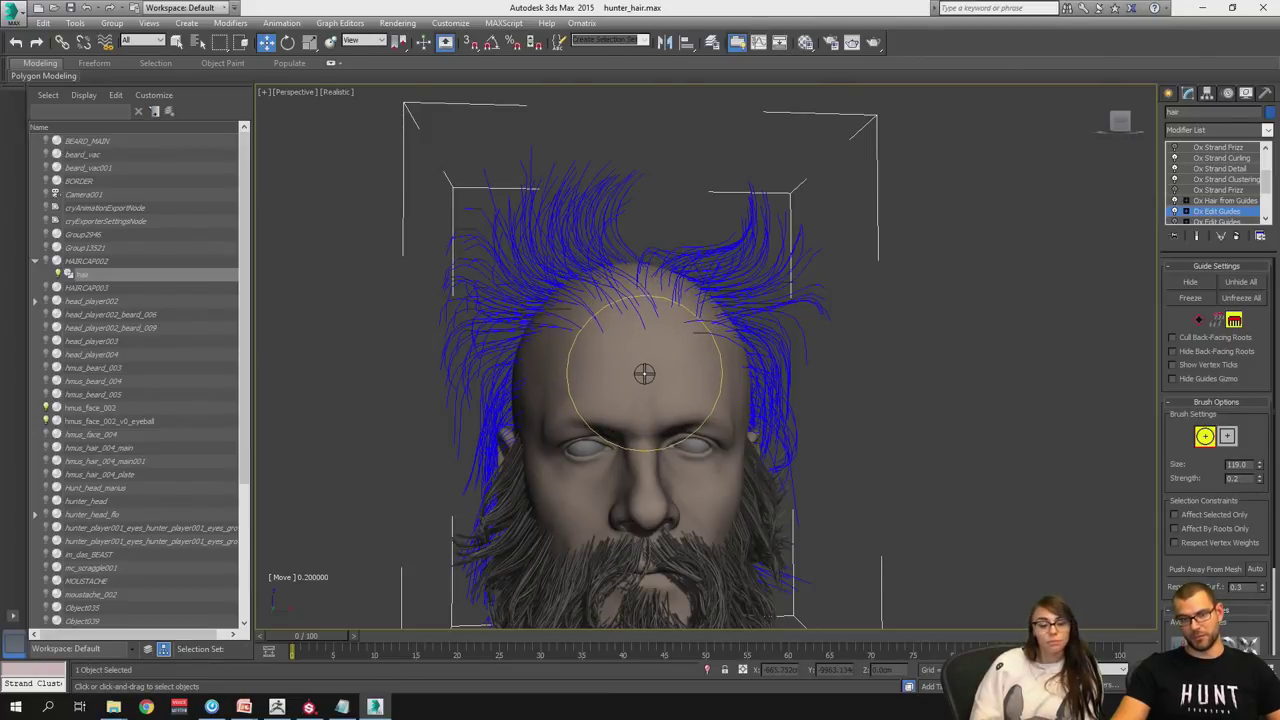
pyautogui.keyDown('alt'); pyautogui.moveTo(871, 346); pyautogui.dragTo(543, 368, button='middle'); pyautogui.keyUp('alt')
pyautogui.keyDown('alt'); pyautogui.moveTo(500, 232); pyautogui.dragTo(545, 212, button='middle'); pyautogui.keyUp('alt')
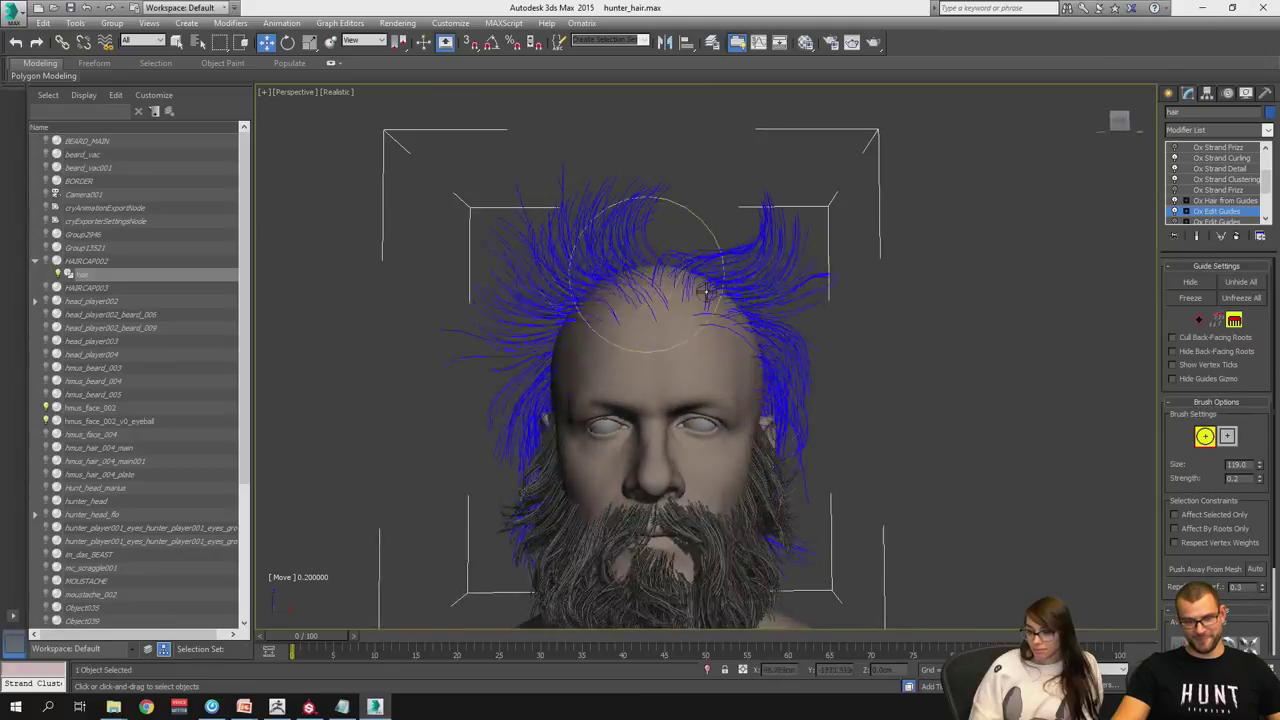
pyautogui.click(1236, 321)
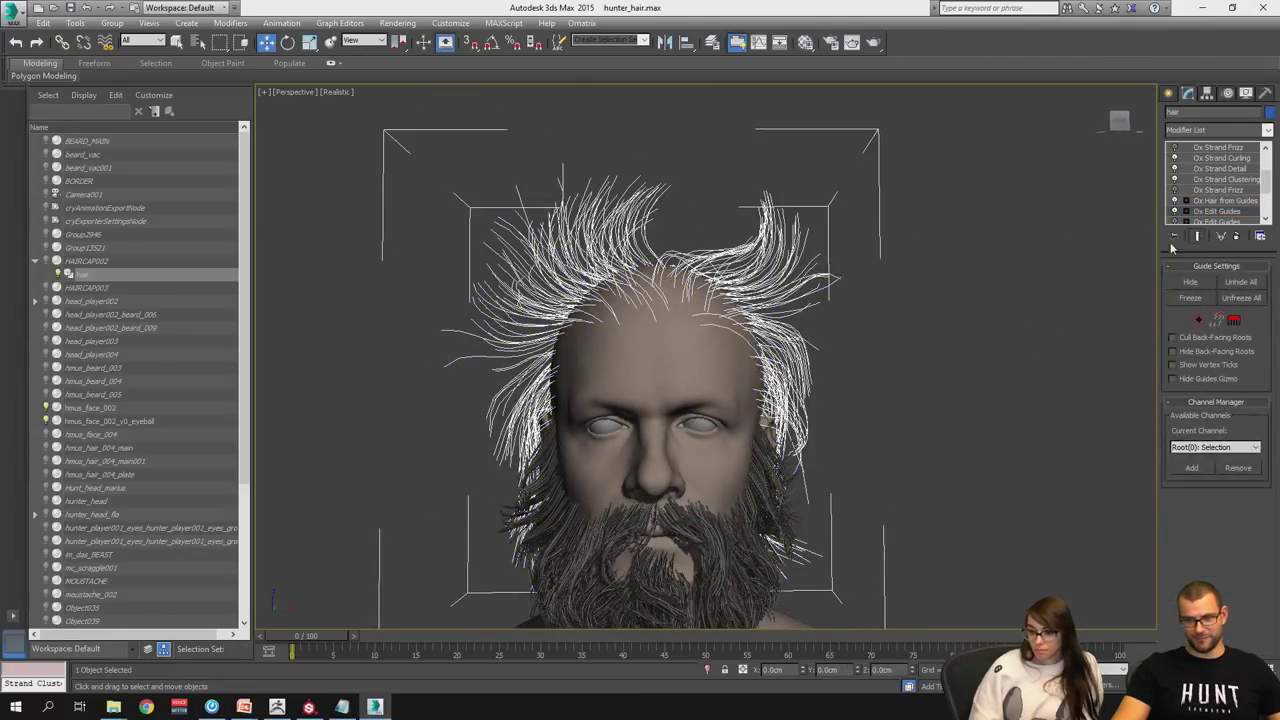
# - Display the full strand result of the combed hair and examine it around the head
pyautogui.click(990, 301)
pyautogui.keyDown('alt'); pyautogui.moveTo(864, 289); pyautogui.dragTo(960, 255, button='middle'); pyautogui.keyUp('alt')
pyautogui.keyDown('alt'); pyautogui.moveTo(1000, 296); pyautogui.dragTo(857, 332, button='middle'); pyautogui.keyUp('alt')
pyautogui.scroll(2, 856, 322)
pyautogui.click(835, 246)
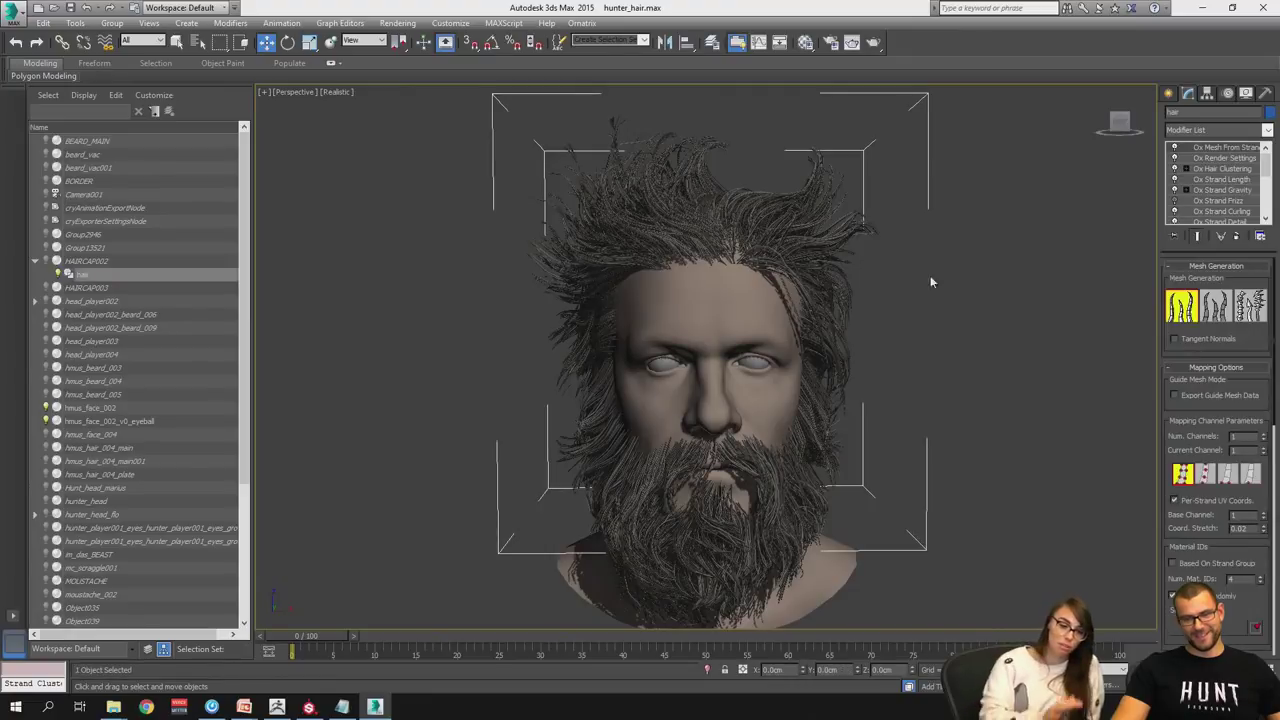
pyautogui.click(995, 285)
# - Select the beard object and turn off its Ox Mesh From Strands modifier
pyautogui.moveTo(962, 340); pyautogui.dragTo(947, 206, button='middle')
pyautogui.click(811, 362)
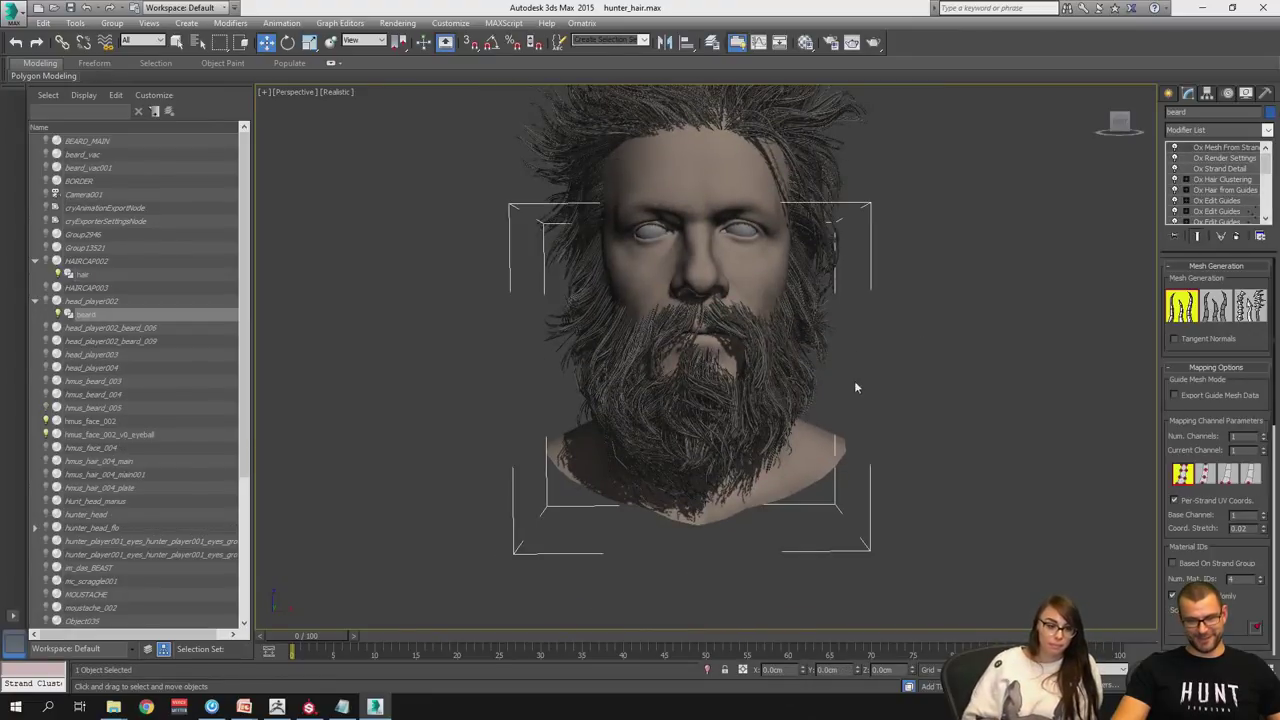
pyautogui.scroll(3, 843, 386)
pyautogui.keyDown('alt'); pyautogui.moveTo(843, 386); pyautogui.dragTo(770, 386, button='middle'); pyautogui.keyUp('alt')
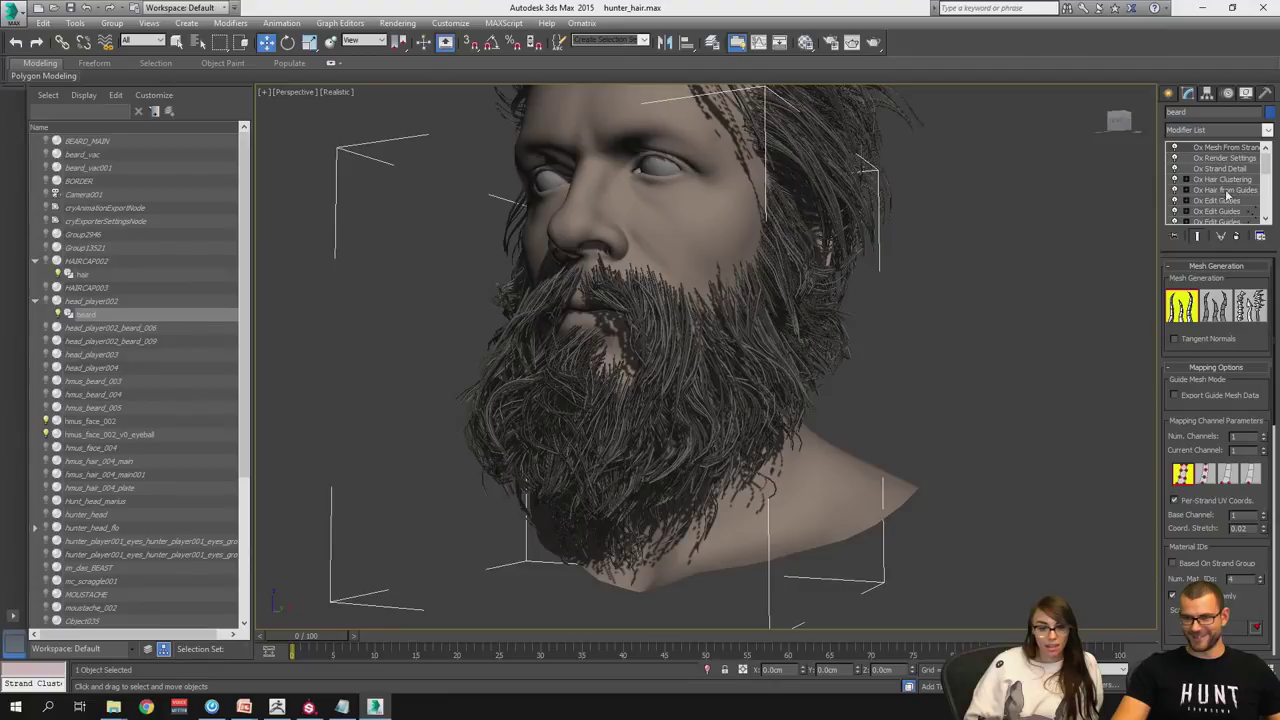
pyautogui.click(1175, 148)
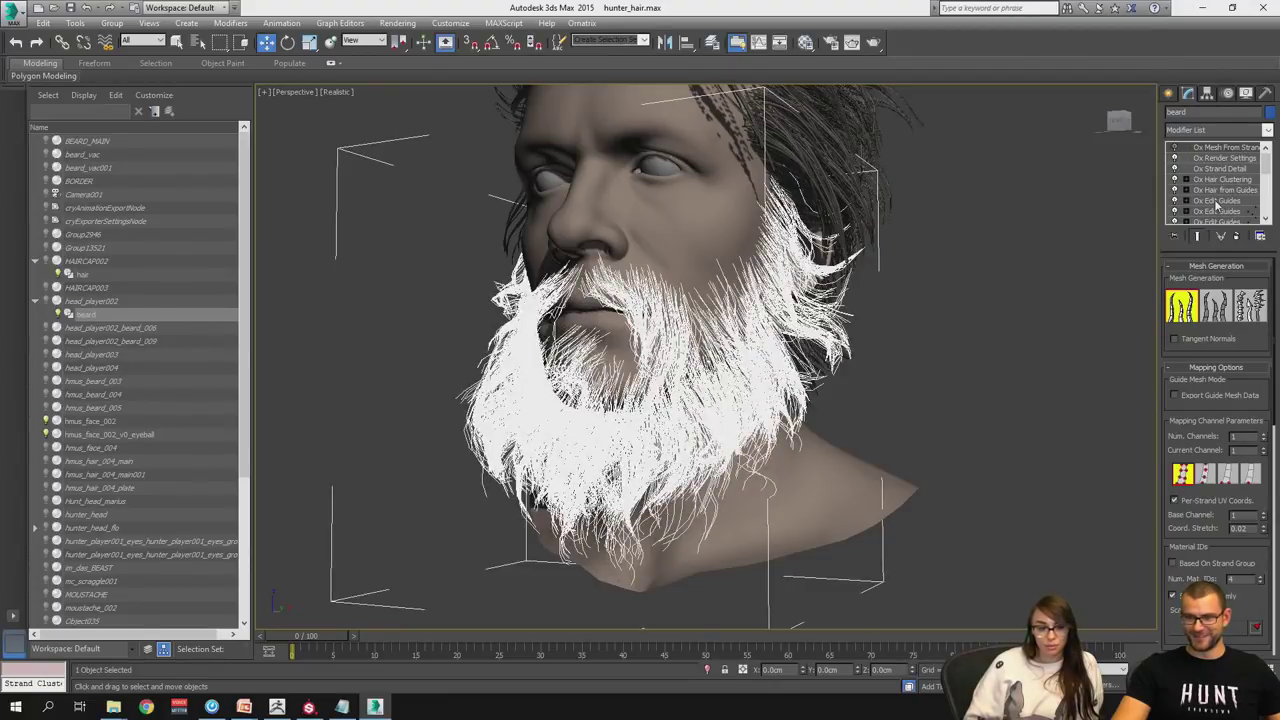
pyautogui.click(1226, 131)
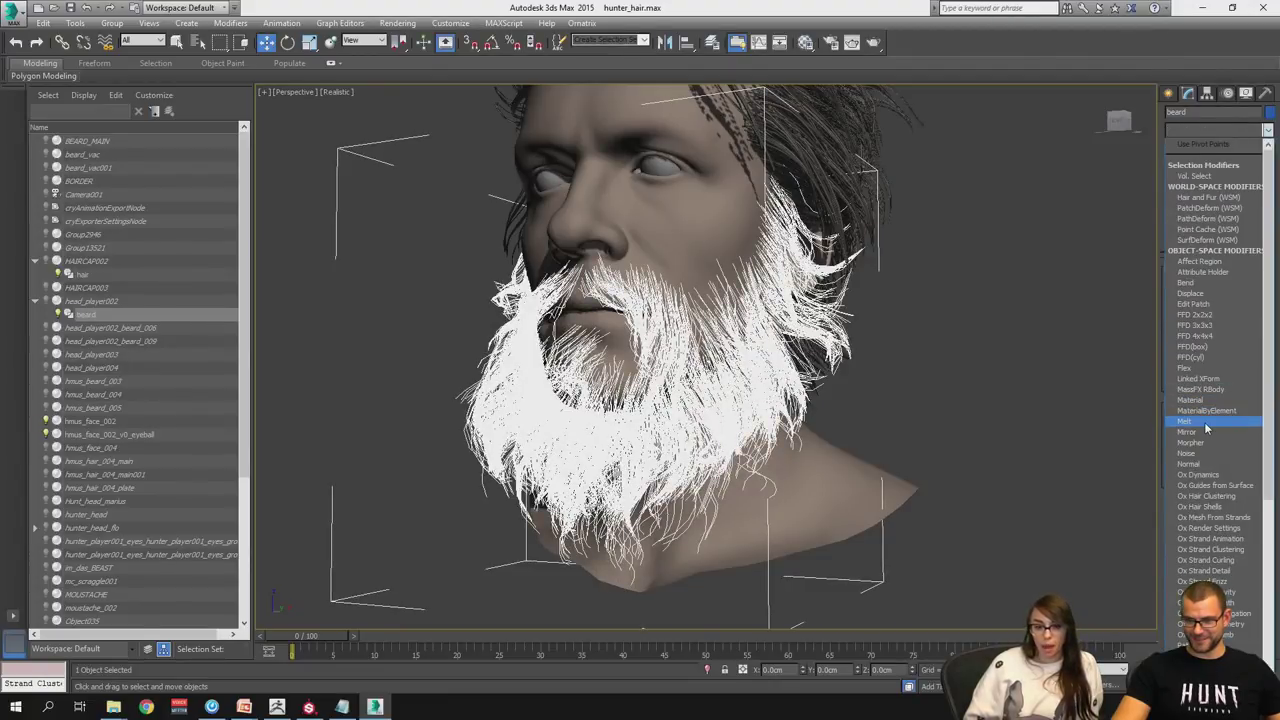
pyautogui.press('Escape')
# - Activate the guide brush in the beard's topmost Ox Edit Guides modifier and hide the end result to show only guides
pyautogui.click(1241, 320)
pyautogui.keyDown('alt'); pyautogui.moveTo(1014, 323); pyautogui.dragTo(903, 369, button='middle'); pyautogui.keyUp('alt')
pyautogui.keyDown('ctrl'); pyautogui.keyDown('shift'); pyautogui.moveTo(903, 369); pyautogui.dragTo(1114, 531); pyautogui.keyUp('shift'); pyautogui.keyUp('ctrl')
pyautogui.keyDown('alt'); pyautogui.moveTo(901, 361); pyautogui.dragTo(1000, 345, button='middle'); pyautogui.keyUp('alt')
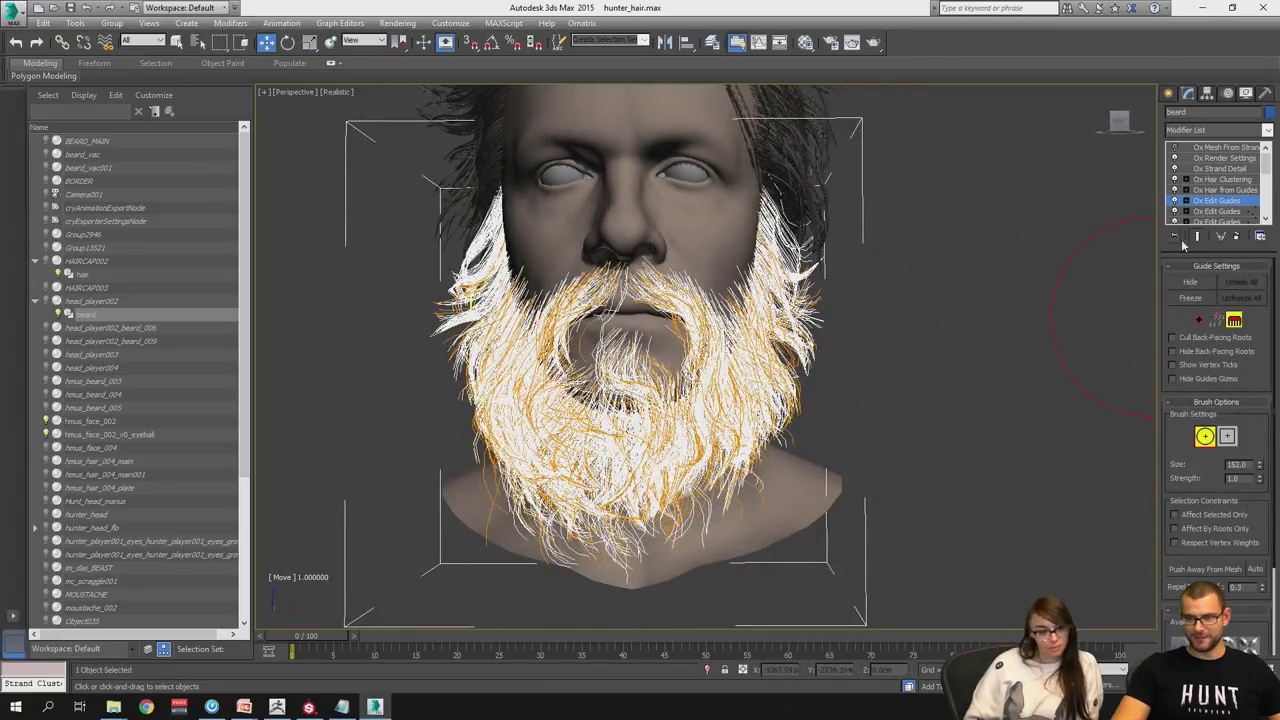
pyautogui.click(1197, 236)
# - Comb the beard guides outward around the jaw and chin with brush size 128 and strength 0.26, and leave guide brushing
pyautogui.moveTo(747, 396); pyautogui.dragTo(805, 398)
pyautogui.keyDown('alt'); pyautogui.moveTo(805, 398); pyautogui.dragTo(834, 397, button='middle'); pyautogui.keyUp('alt')
pyautogui.keyDown('alt'); pyautogui.keyDown('shift'); pyautogui.moveTo(584, 480); pyautogui.dragTo(615, 459); pyautogui.keyUp('shift'); pyautogui.keyUp('alt')
pyautogui.moveTo(523, 463)
pyautogui.mouseDown()
pyautogui.moveTo(532, 451)
pyautogui.moveTo(560, 484)
pyautogui.mouseUp()
pyautogui.moveTo(560, 484); pyautogui.dragTo(443, 478)
pyautogui.keyDown('alt'); pyautogui.moveTo(654, 484); pyautogui.dragTo(731, 434, button='middle'); pyautogui.keyUp('alt')
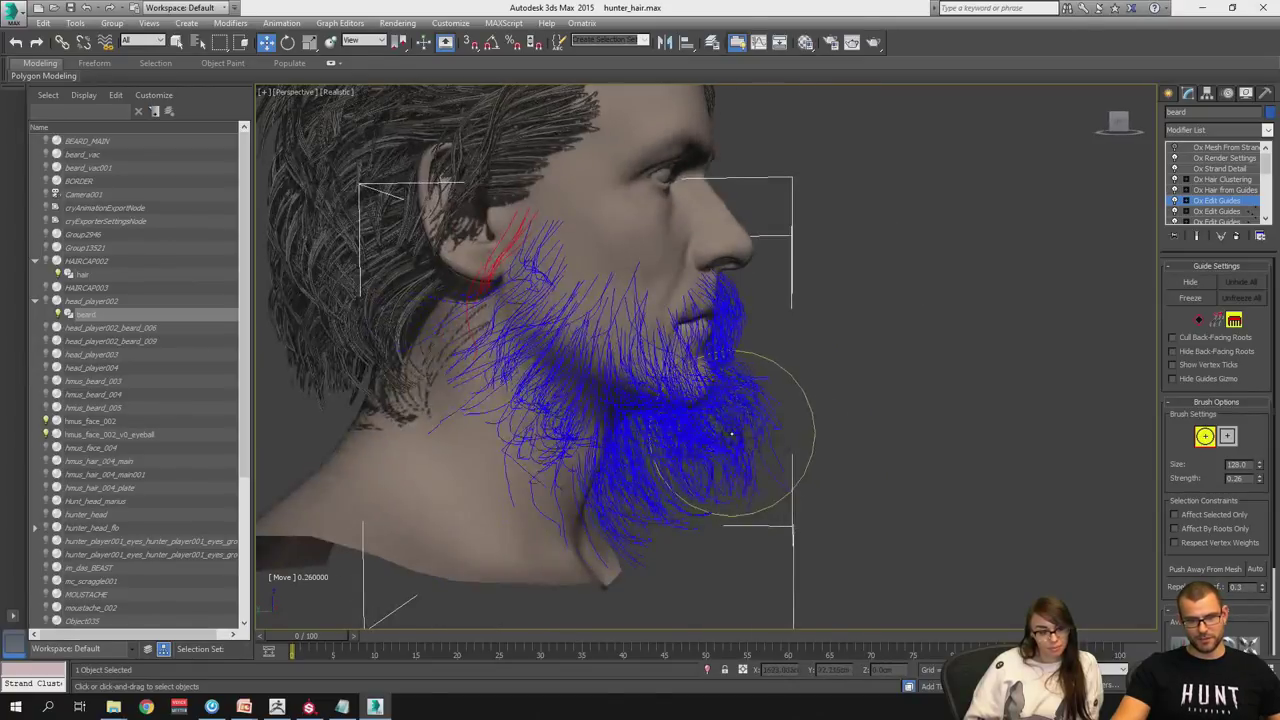
pyautogui.moveTo(877, 400)
pyautogui.keyDown('alt'); pyautogui.mouseDown(button='middle')
pyautogui.moveTo(698, 300)
pyautogui.moveTo(760, 360)
pyautogui.moveTo(800, 420)
pyautogui.moveTo(790, 430)
pyautogui.moveTo(818, 402)
pyautogui.moveTo(500, 580)
pyautogui.moveTo(330, 430)
pyautogui.moveTo(633, 333)
pyautogui.moveTo(520, 390)
pyautogui.mouseUp(button='middle'); pyautogui.keyUp('alt')
pyautogui.keyDown('alt'); pyautogui.moveTo(528, 271); pyautogui.dragTo(840, 308, button='middle'); pyautogui.keyUp('alt')
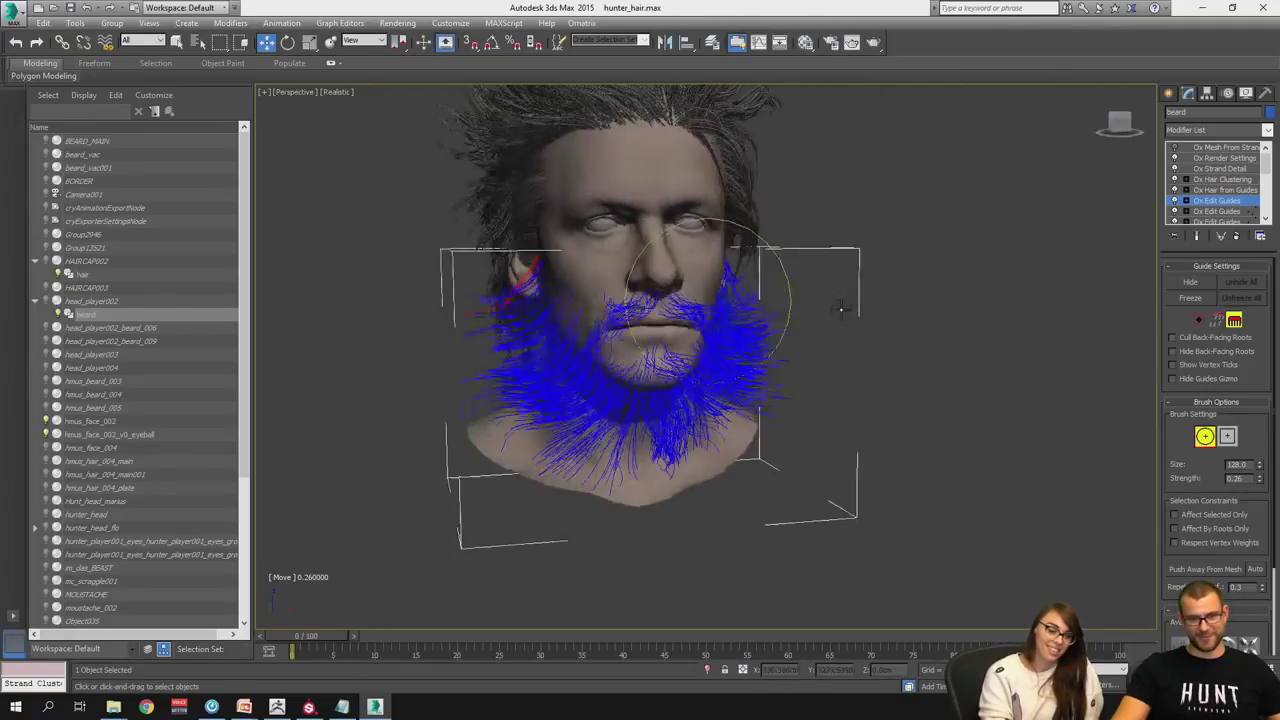
pyautogui.click(1234, 320)
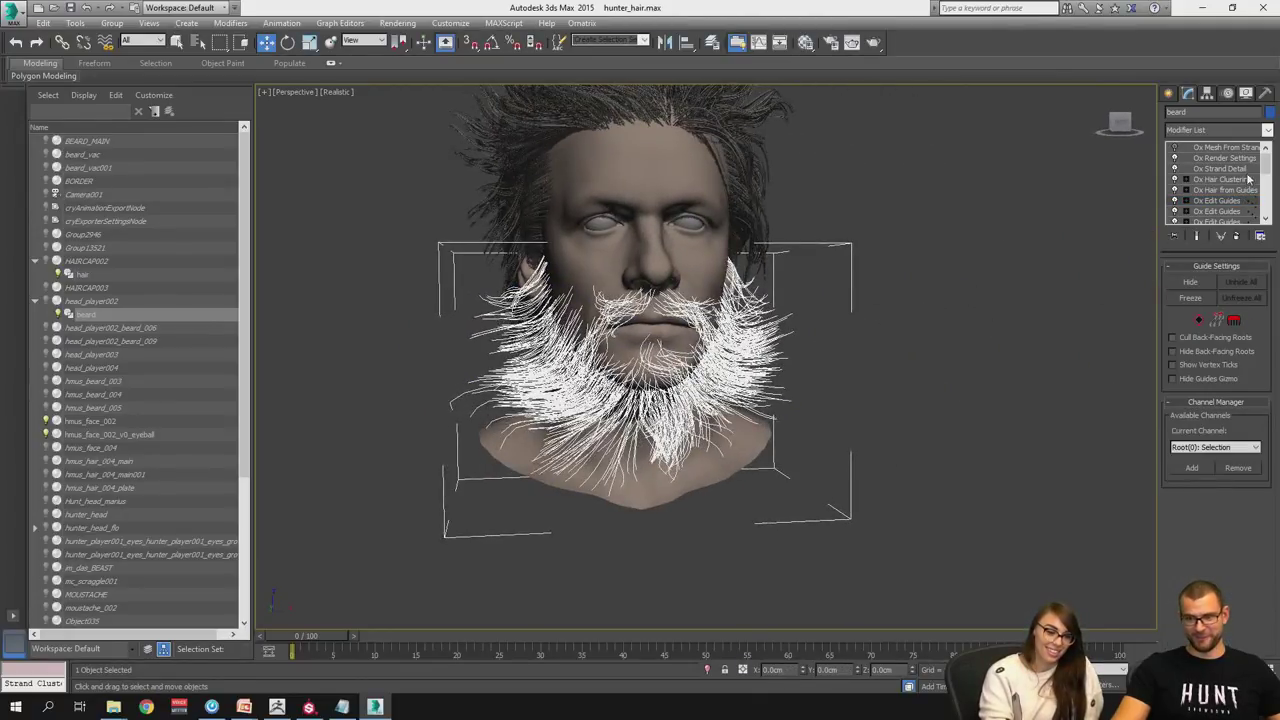
# - Display the full meshed beard, deselect it, and examine the combed strands up close and in profile
pyautogui.click(1000, 246)
pyautogui.keyDown('alt'); pyautogui.moveTo(1000, 246); pyautogui.dragTo(834, 286, button='middle'); pyautogui.keyUp('alt')
pyautogui.scroll(4, 834, 286)
pyautogui.scroll(-8, 860, 290)
pyautogui.scroll(5, 880, 292)
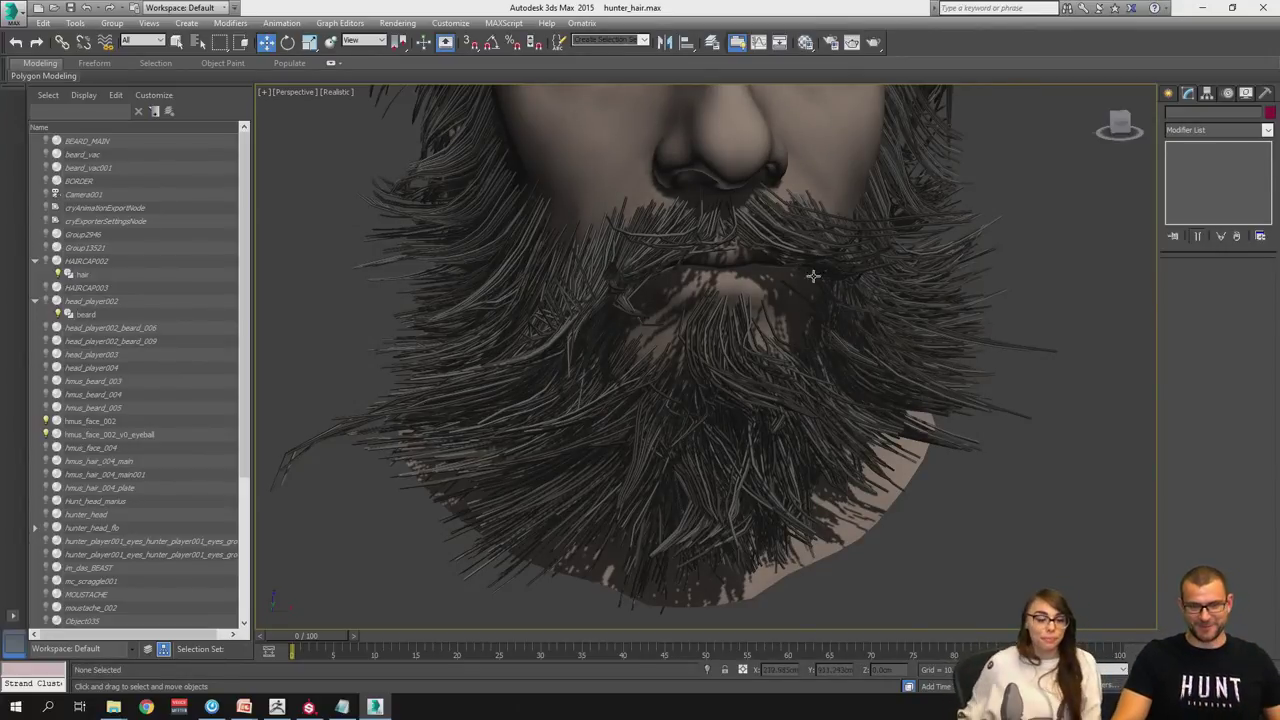
pyautogui.scroll(-4, 836, 338)
pyautogui.keyDown('alt'); pyautogui.moveTo(836, 338); pyautogui.dragTo(900, 417, button='middle'); pyautogui.keyUp('alt')
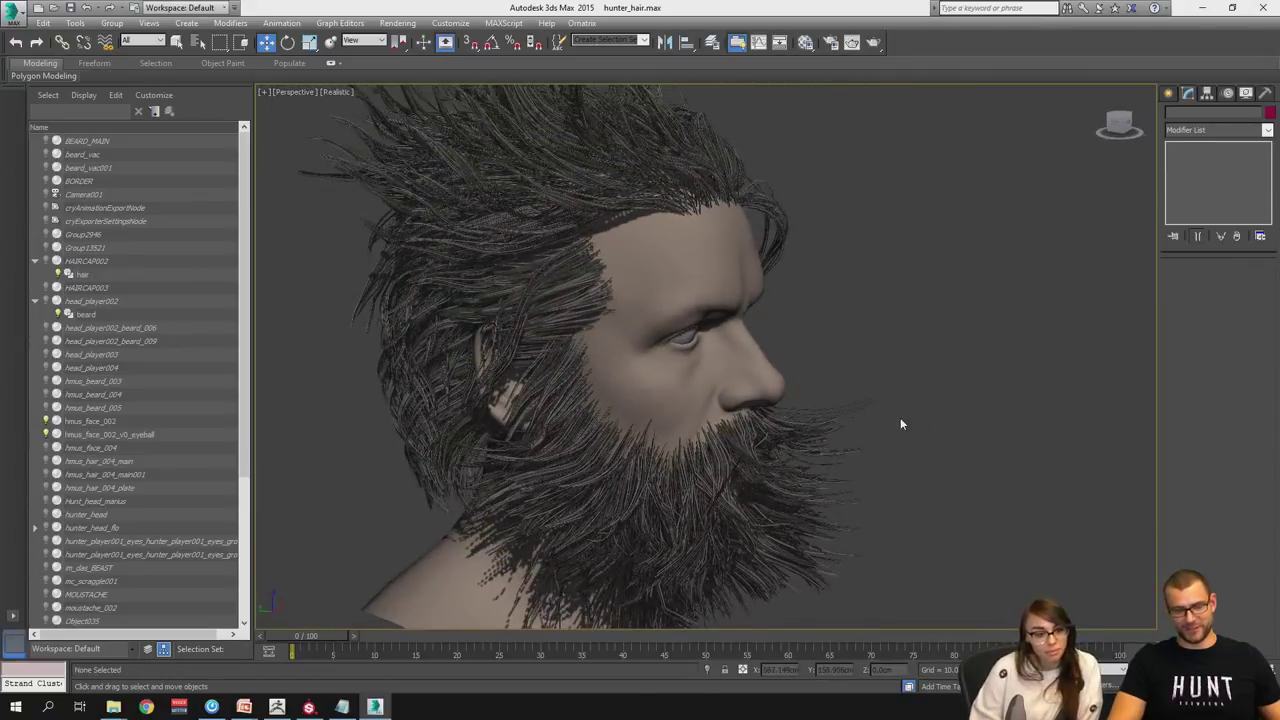
# - Switch to the PowerPoint slide show to view the rendered bearded heads, and return to 3ds Max
pyautogui.hotkey('alt', 'Tab')
pyautogui.click(693, 304)
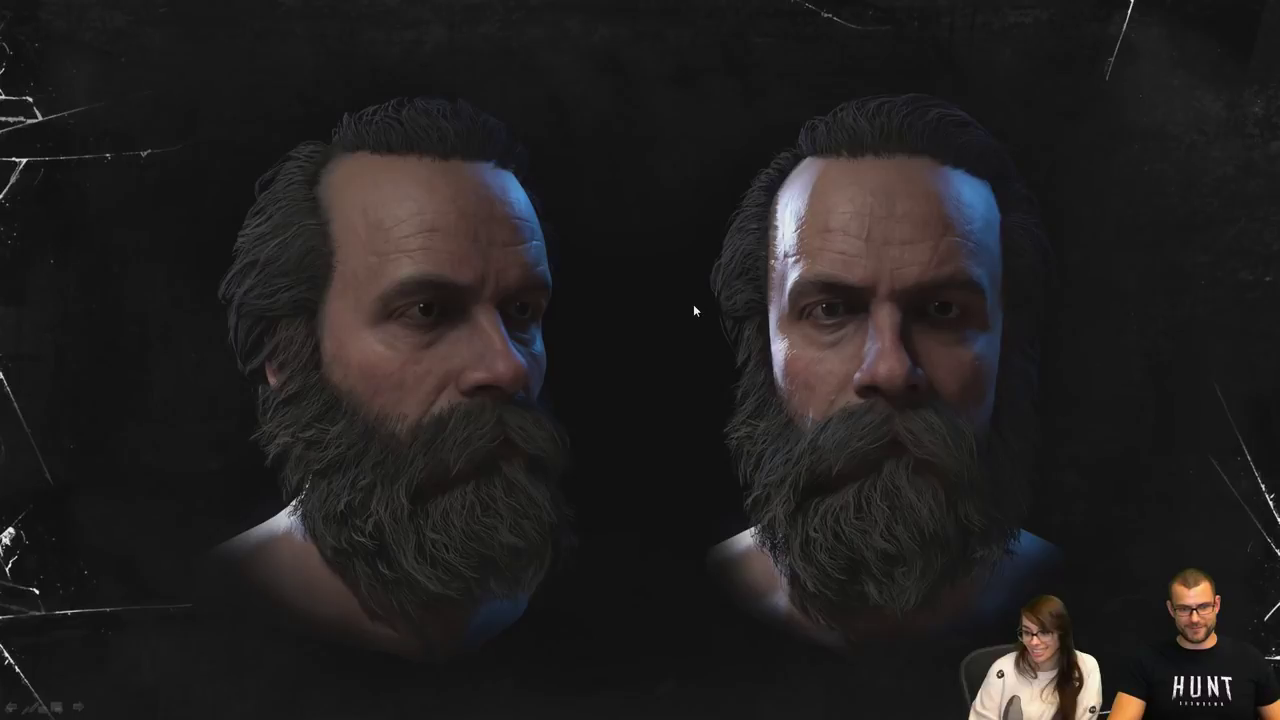
pyautogui.hotkey('alt', 'Tab')
# - Select the hair object and change its mesh generation from prismatic/cylindrical strands to flat strips
pyautogui.keyDown('alt'); pyautogui.moveTo(914, 282); pyautogui.dragTo(771, 244, button='middle'); pyautogui.keyUp('alt')
pyautogui.click(771, 244)
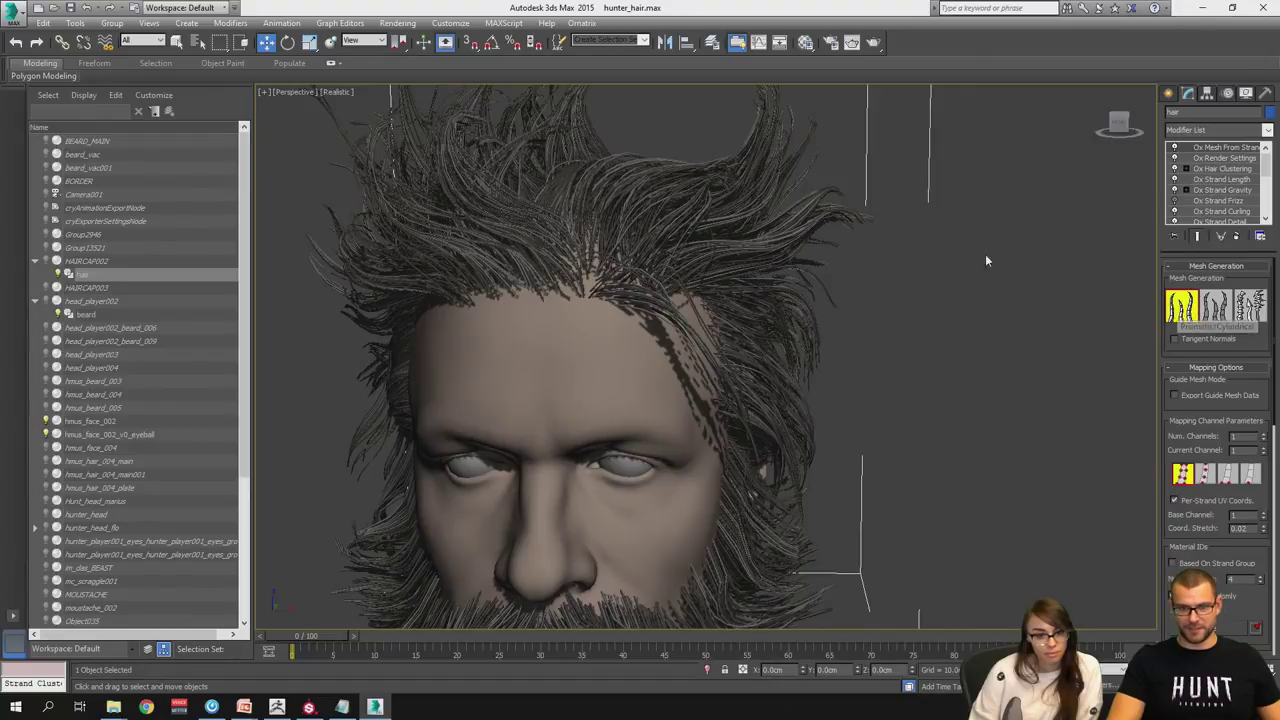
pyautogui.click(1215, 305)
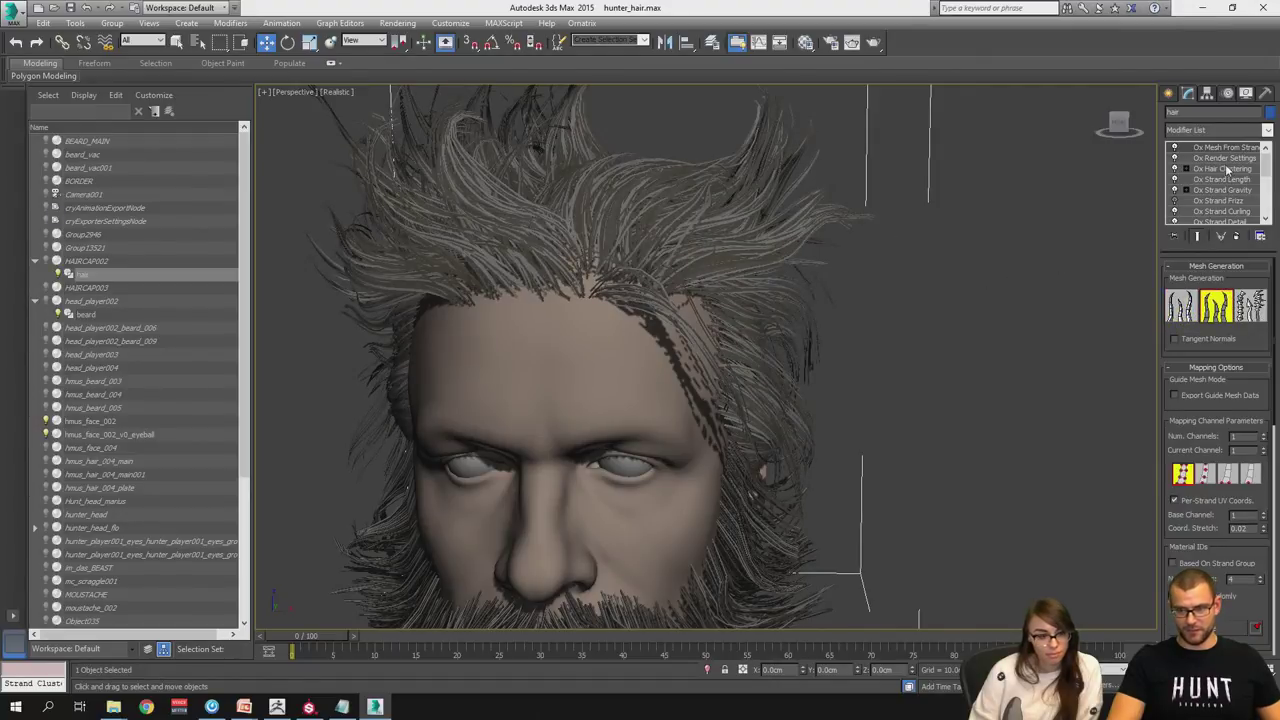
# - Widen the hair strips in Ox Render Settings, trying a Global Radius of 0.2 before setting 0.3
pyautogui.click(1224, 158)
pyautogui.write('0.2')
pyautogui.press('Return')
pyautogui.write('0.3')
pyautogui.press('Return')
# - Thin out the strips in Ox Hair from Guides, trying a view count of 5555 before setting 2222
pyautogui.scroll(-1, 1240, 189)
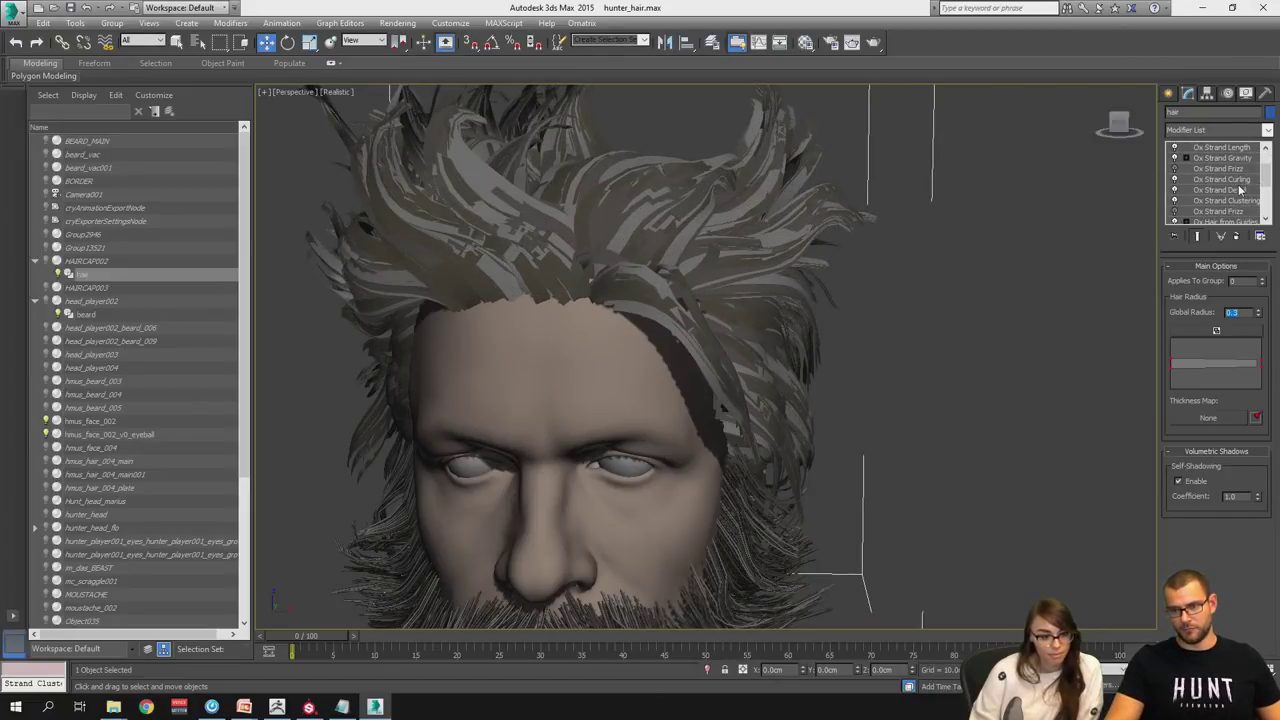
pyautogui.scroll(-1, 1238, 208)
pyautogui.click(1238, 191)
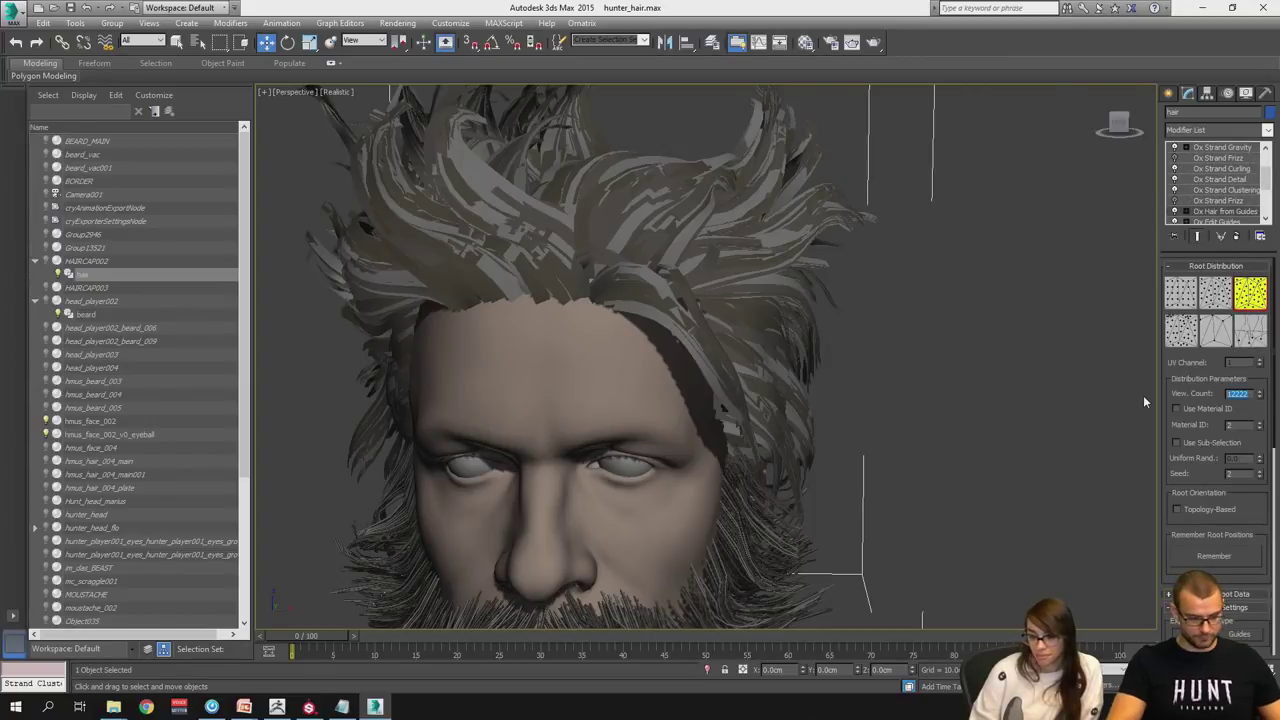
pyautogui.write('5555')
pyautogui.press('Return')
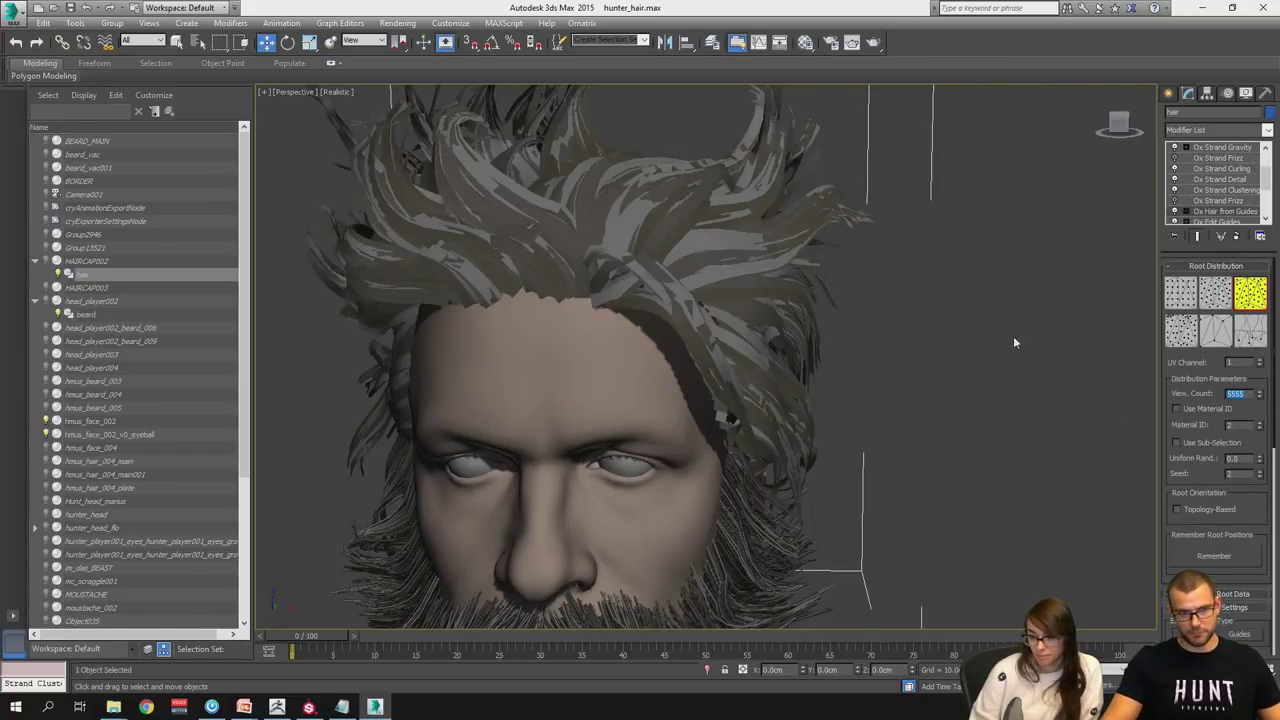
pyautogui.write('2222')
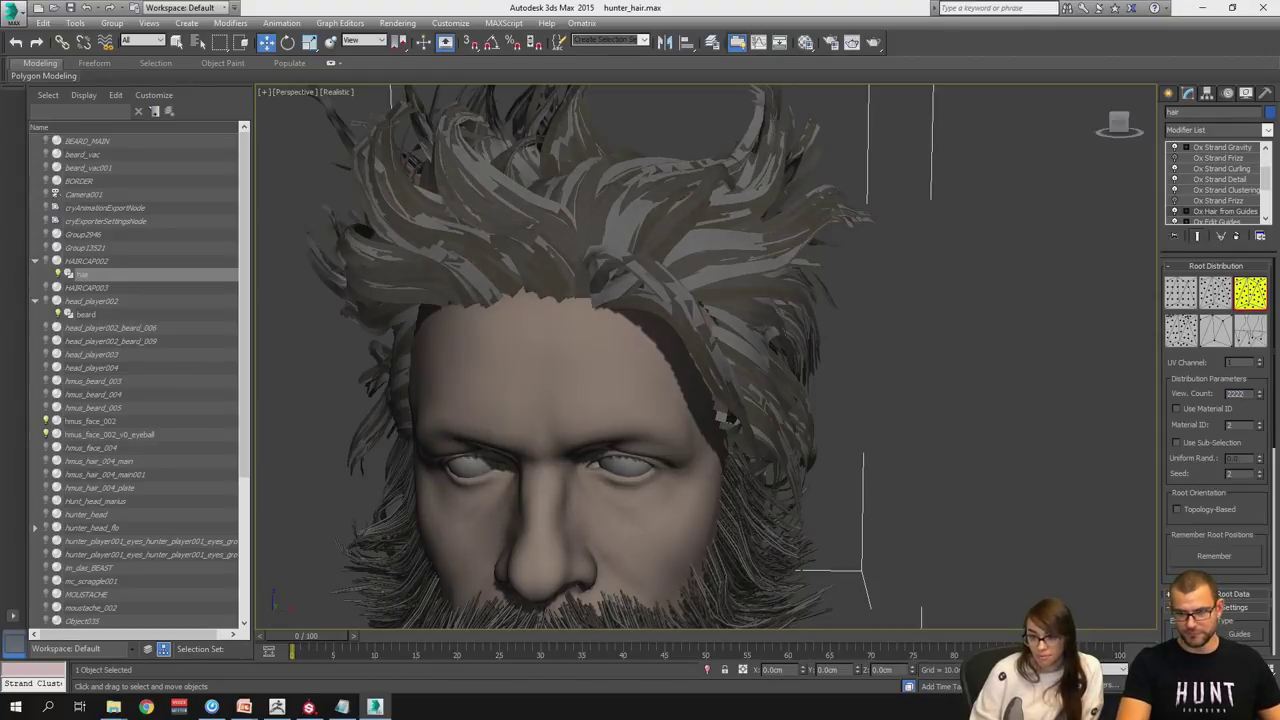
pyautogui.press('Return')
# - Deselect the hair, display edged faces in the viewport, and inspect the wireframe of the hair strips
pyautogui.keyDown('alt'); pyautogui.moveTo(872, 344); pyautogui.dragTo(904, 280, button='middle'); pyautogui.keyUp('alt')
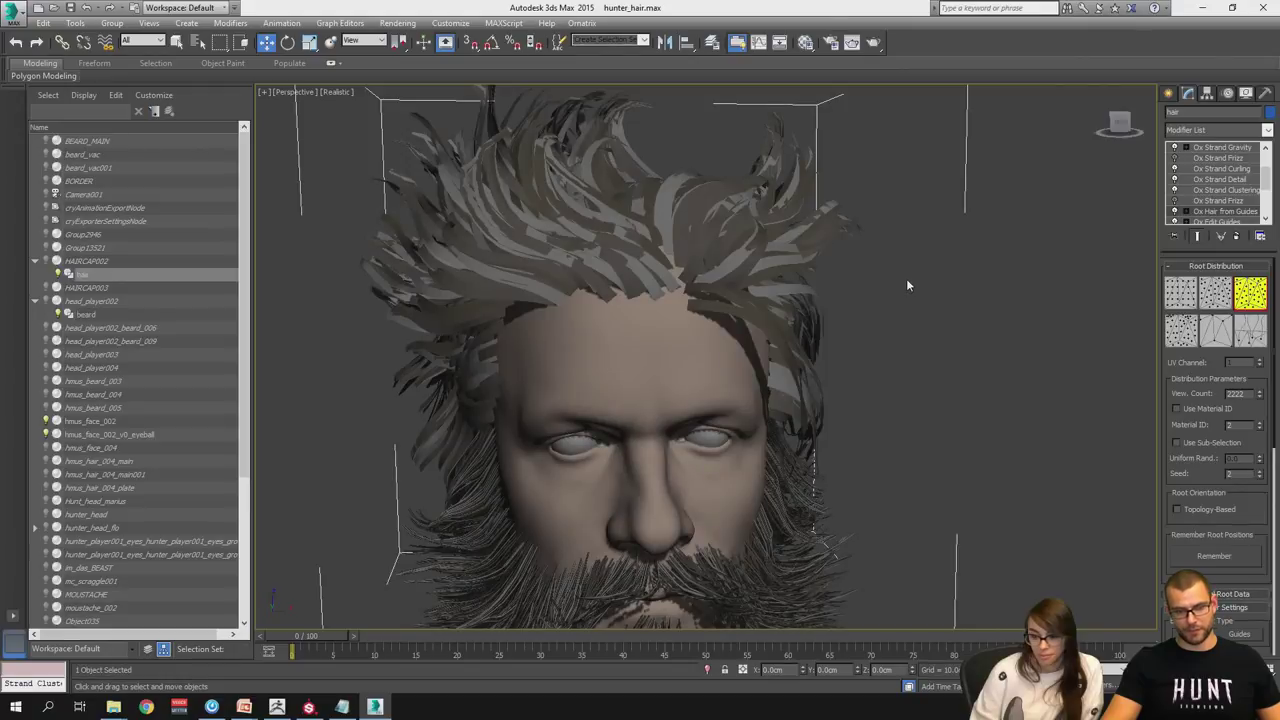
pyautogui.click(906, 278)
pyautogui.press('F4')
pyautogui.keyDown('alt'); pyautogui.moveTo(828, 297); pyautogui.dragTo(763, 295, button='middle'); pyautogui.keyUp('alt')
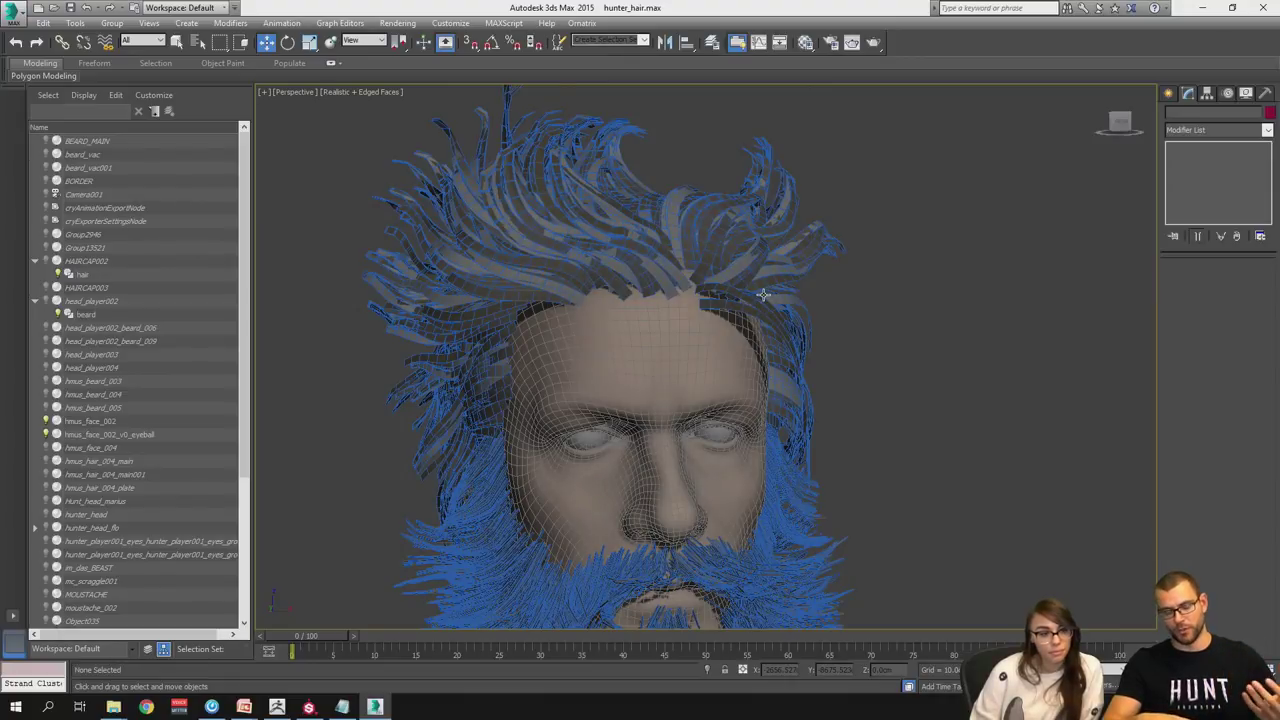
pyautogui.moveTo(868, 260)
pyautogui.keyDown('alt'); pyautogui.mouseDown(button='middle')
pyautogui.moveTo(750, 240)
pyautogui.moveTo(804, 214)
pyautogui.moveTo(875, 268)
pyautogui.mouseUp(button='middle'); pyautogui.keyUp('alt')
pyautogui.scroll(-1, 804, 214)
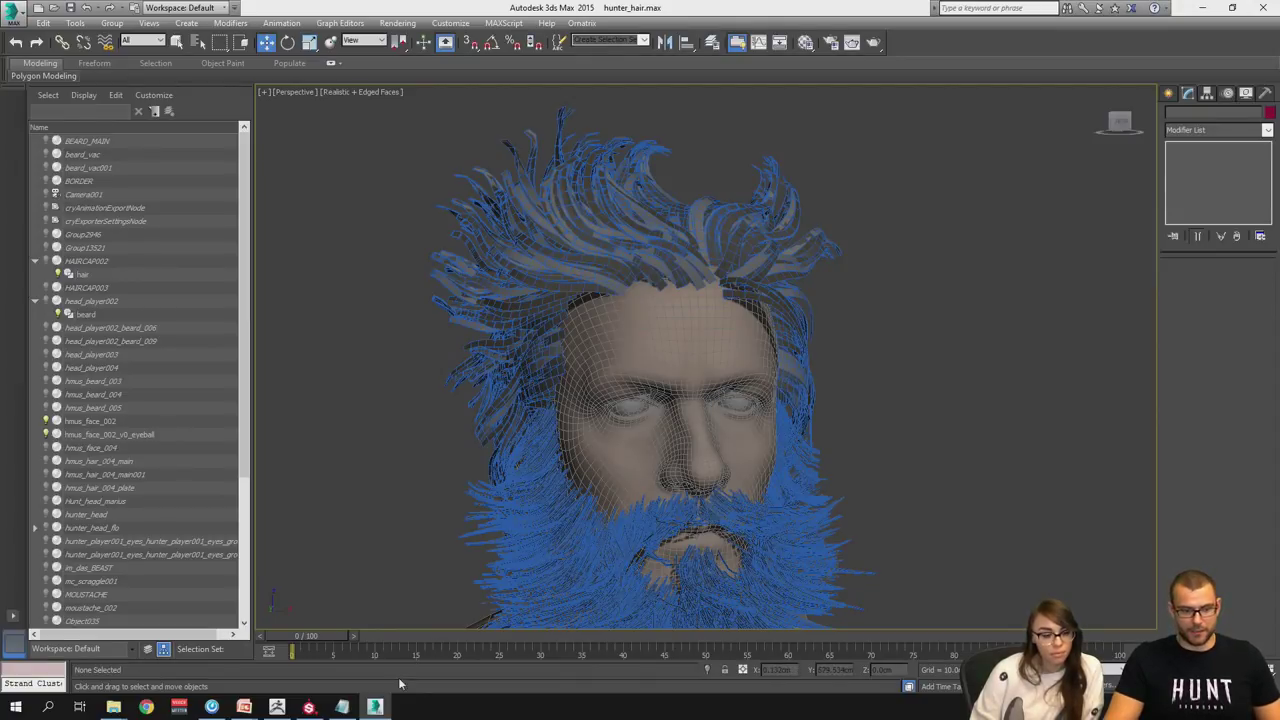
# - View the PowerPoint slide of the heads with flat hair cards, exit the slide show, and return to 3ds Max
pyautogui.moveTo(309, 708)
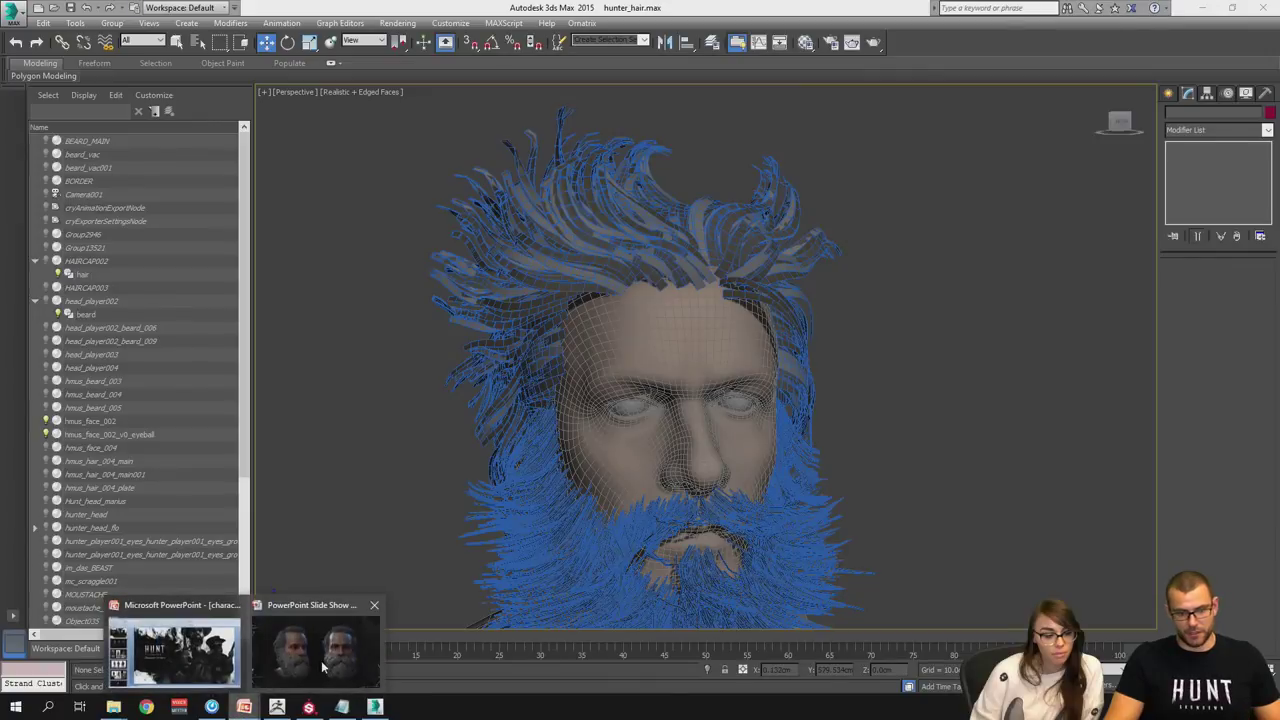
pyautogui.click(315, 660)
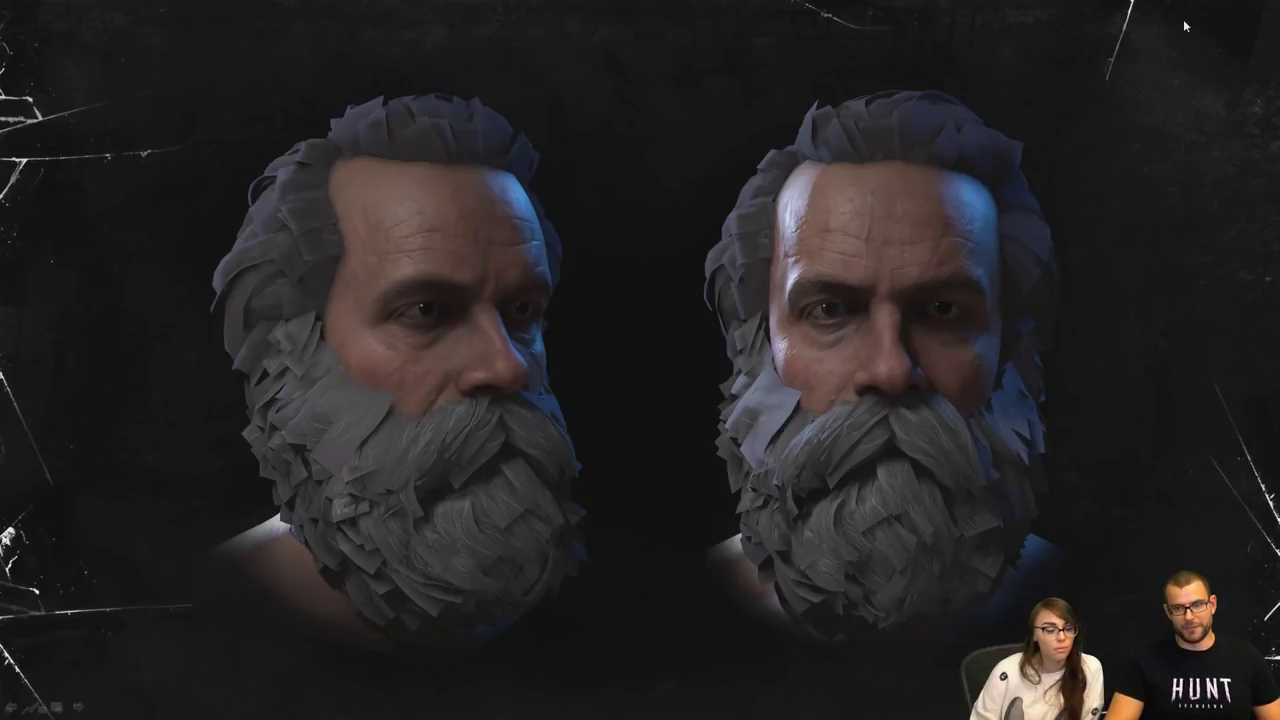
pyautogui.press('Escape')
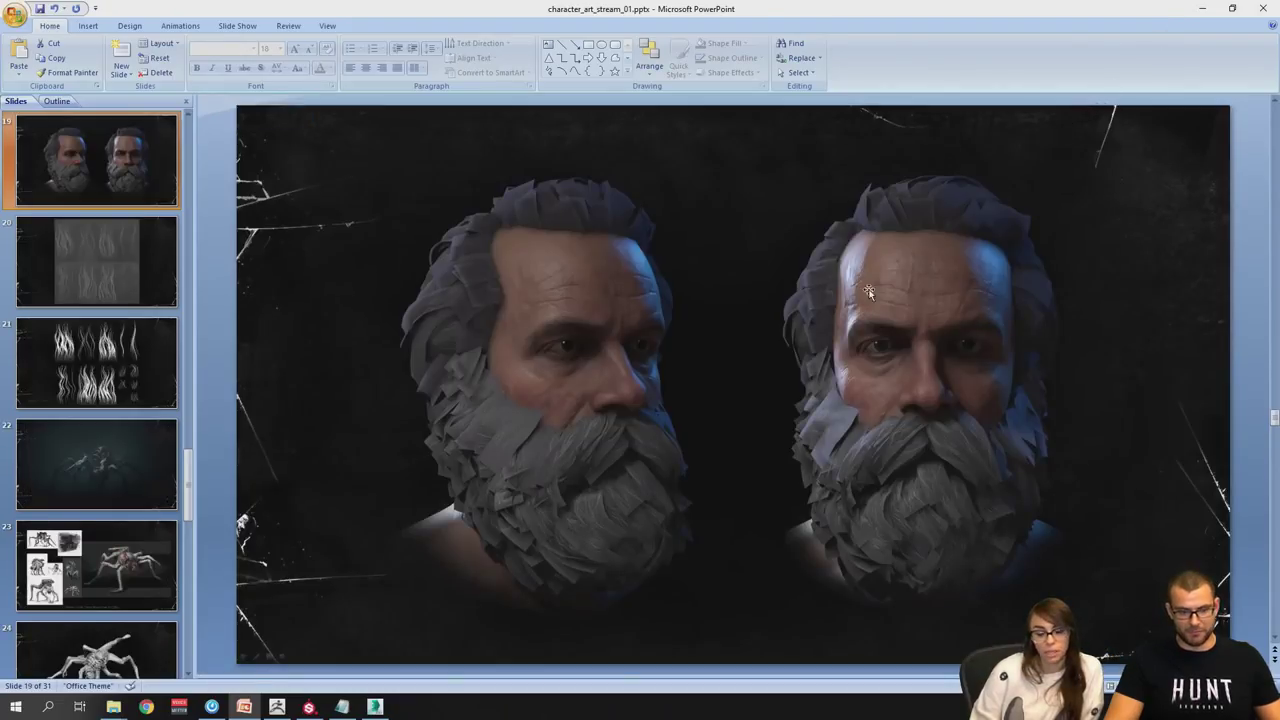
pyautogui.click(375, 707)
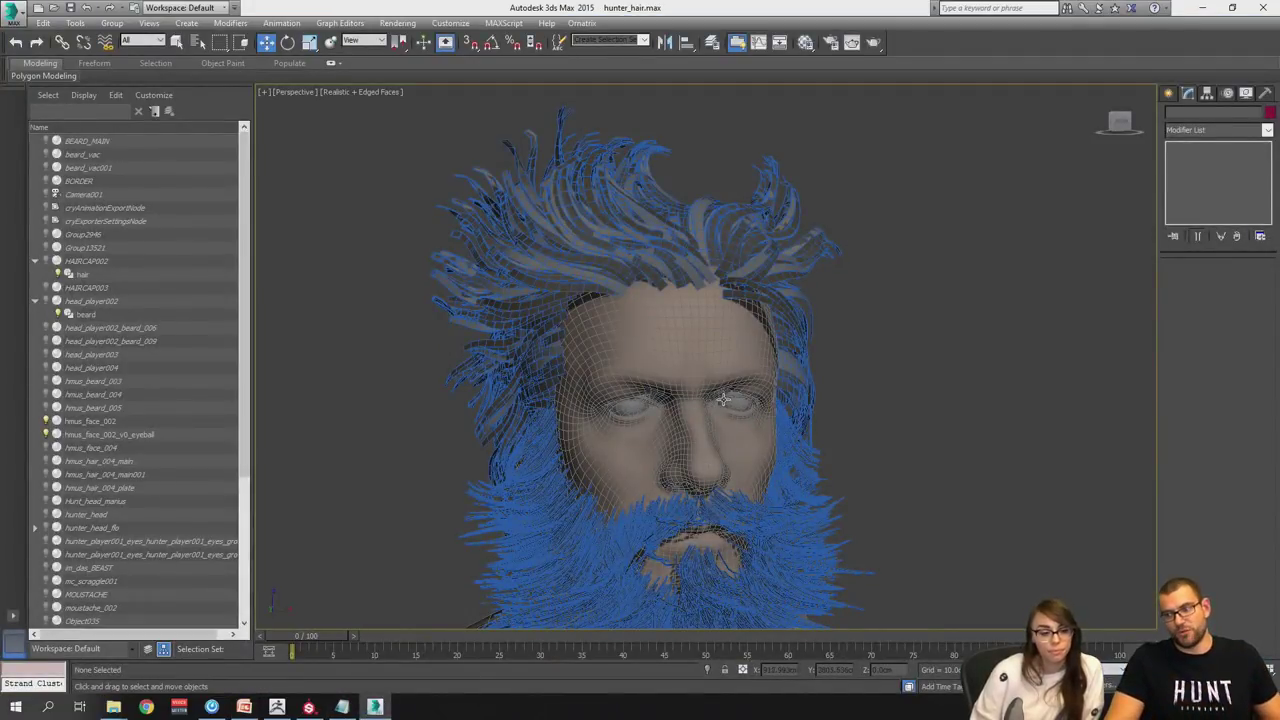
# - Hide the edged faces and examine the shaded hair strips above the forehead up close
pyautogui.scroll(-3, 743, 363)
pyautogui.scroll(3, 747, 360)
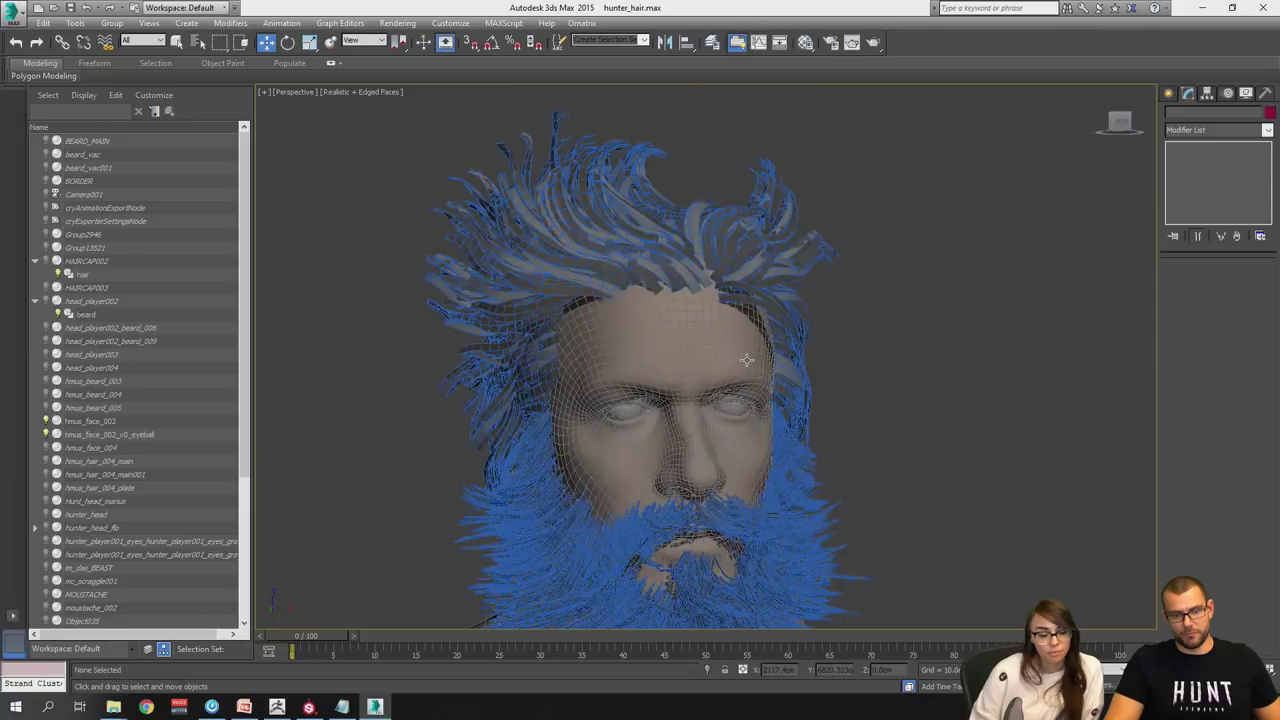
pyautogui.press('F4')
pyautogui.keyDown('alt'); pyautogui.moveTo(923, 335); pyautogui.dragTo(972, 345, button='middle'); pyautogui.keyUp('alt')
pyautogui.scroll(2, 890, 322)
pyautogui.scroll(10, 986, 334)
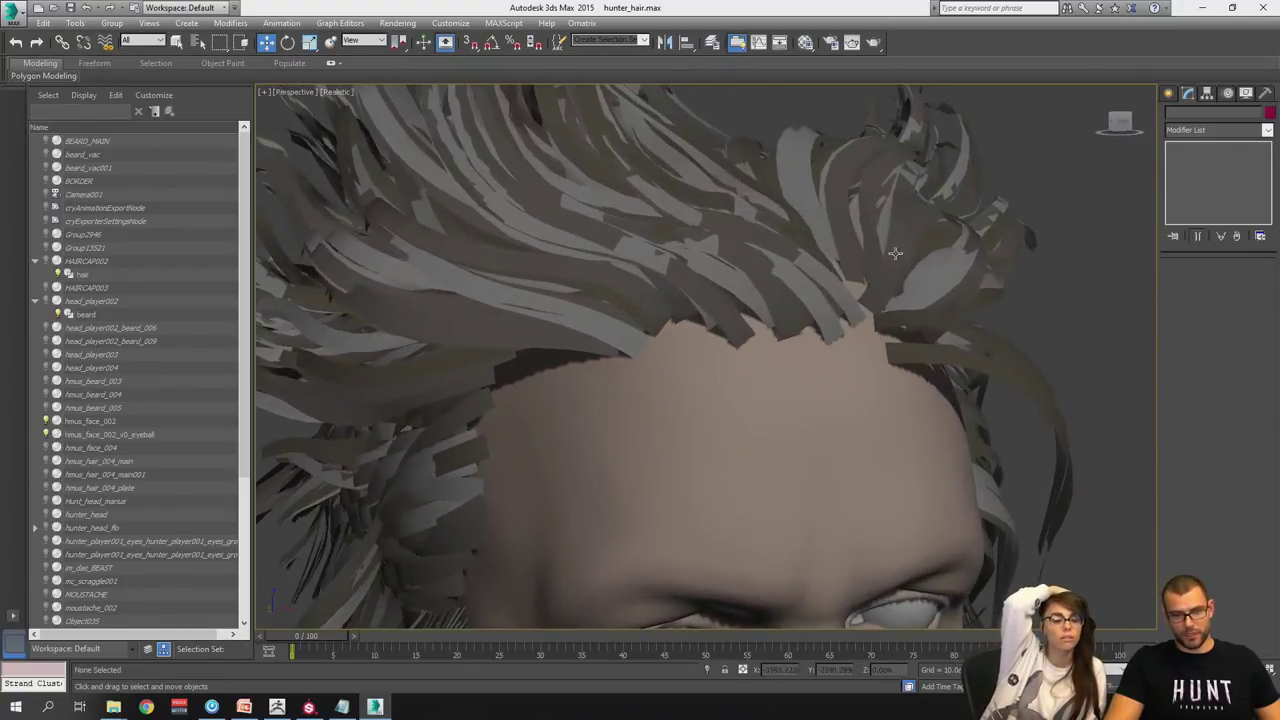
# - Select the hair, show edged faces, and set the view count in its Ox Hair from Guides modifier to 1111
pyautogui.click(776, 285)
pyautogui.press('F4')
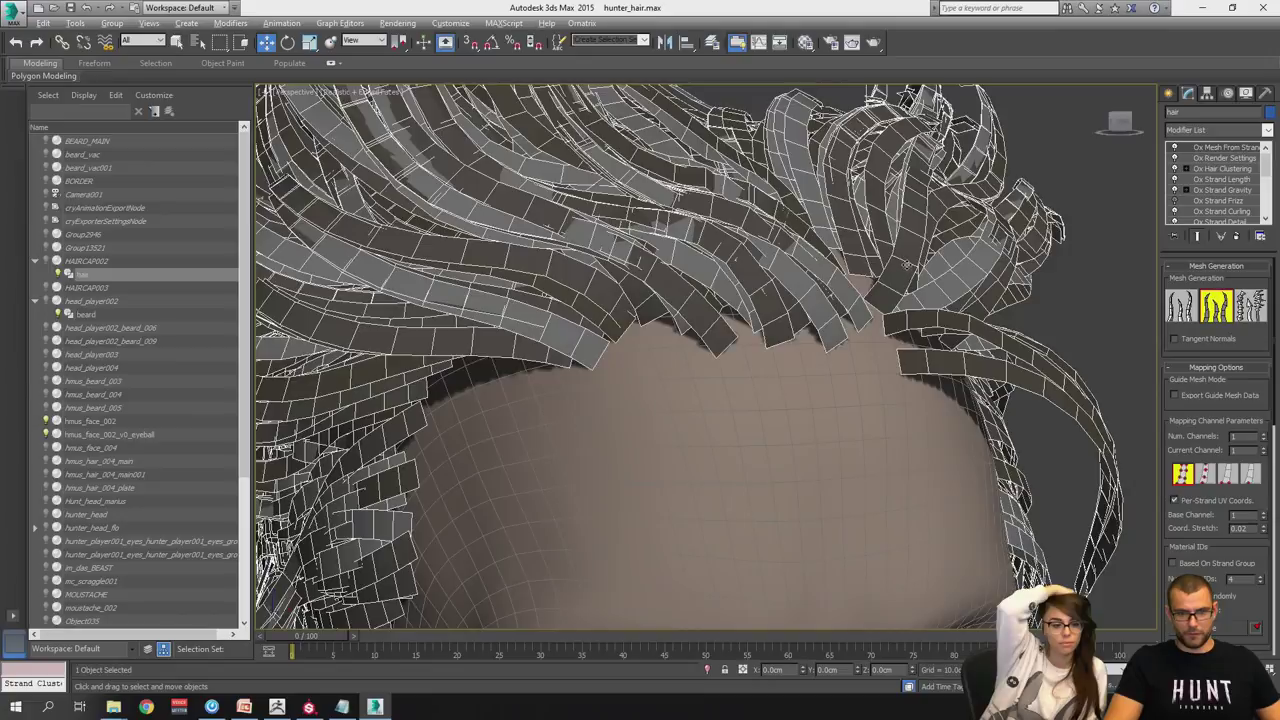
pyautogui.keyDown('alt'); pyautogui.moveTo(776, 285); pyautogui.dragTo(1003, 237, button='middle'); pyautogui.keyUp('alt')
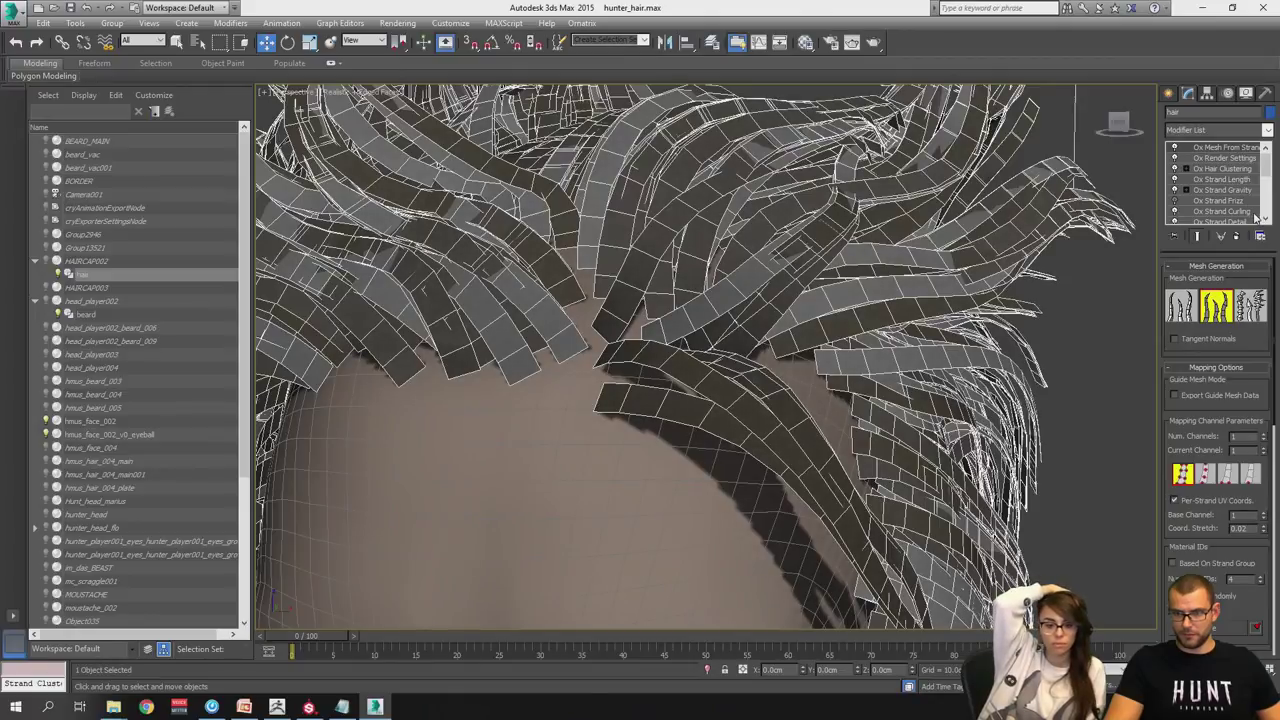
pyautogui.scroll(-1, 1237, 196)
pyautogui.scroll(-1, 1237, 198)
pyautogui.click(1228, 211)
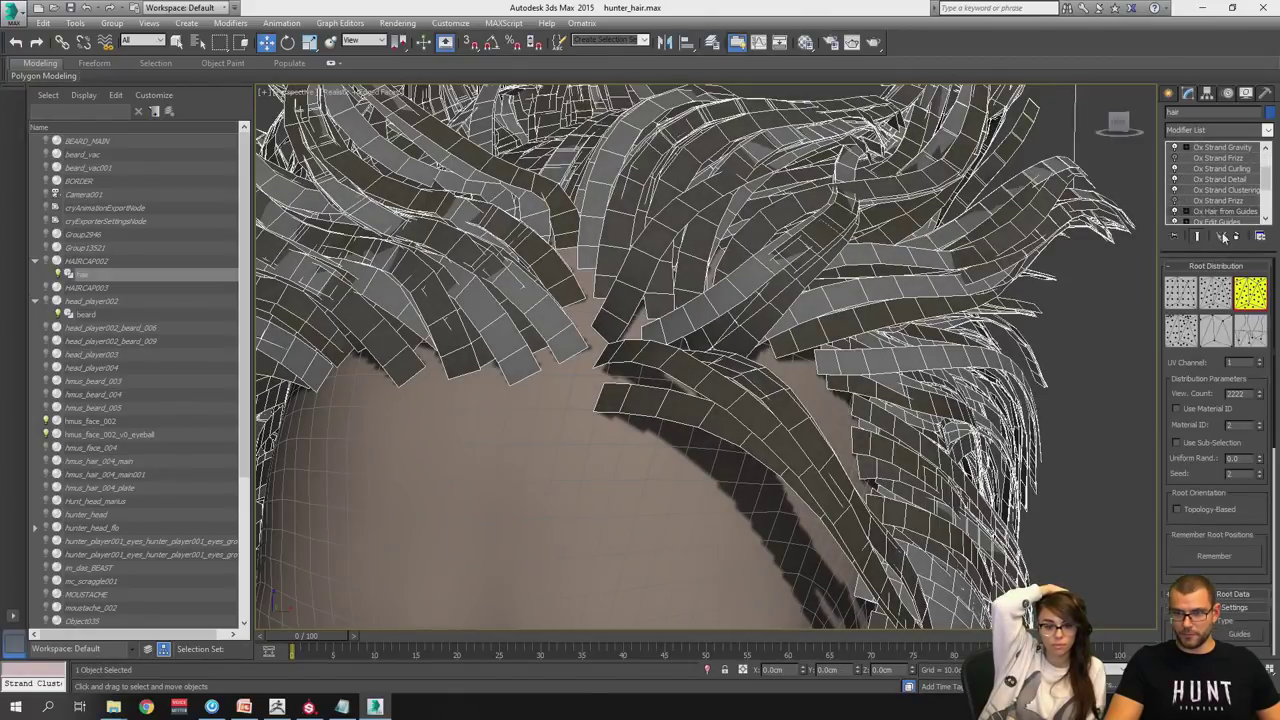
pyautogui.doubleClick(1240, 393)
pyautogui.write('11111')
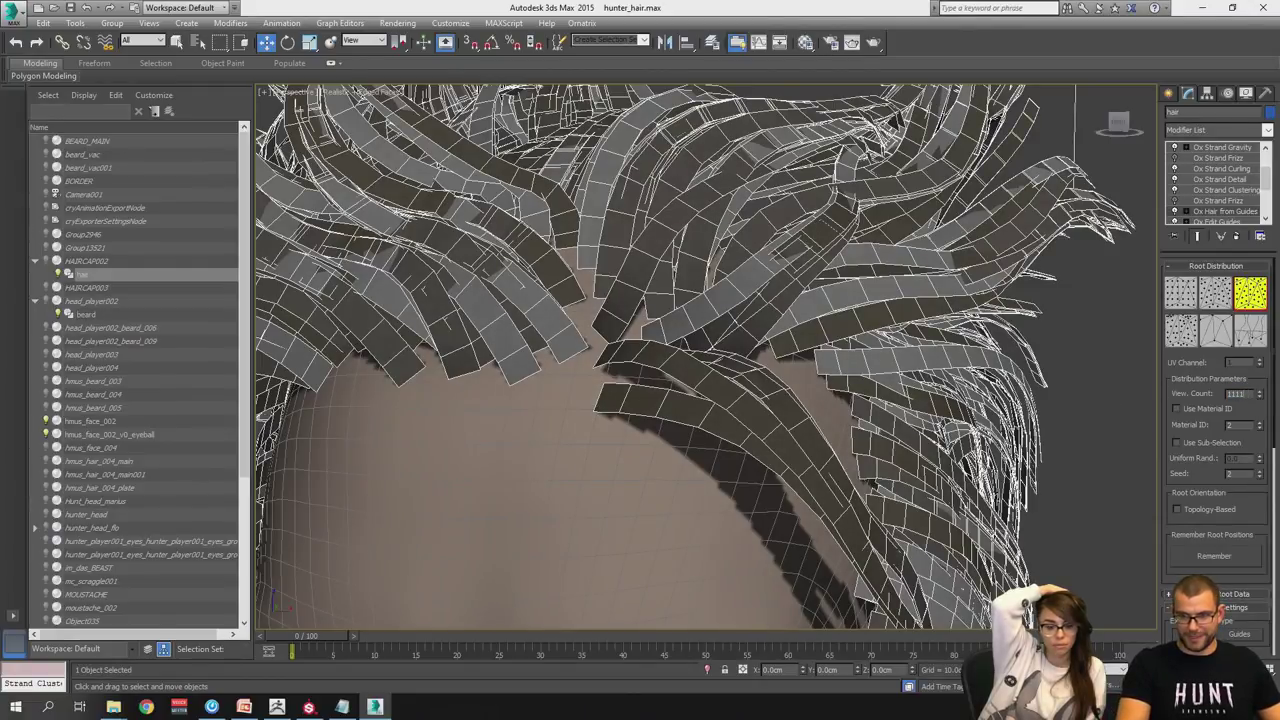
pyautogui.press('Return')
pyautogui.keyDown('alt'); pyautogui.moveTo(792, 264); pyautogui.dragTo(876, 266, button='middle'); pyautogui.keyUp('alt')
pyautogui.scroll(-3, 792, 264)
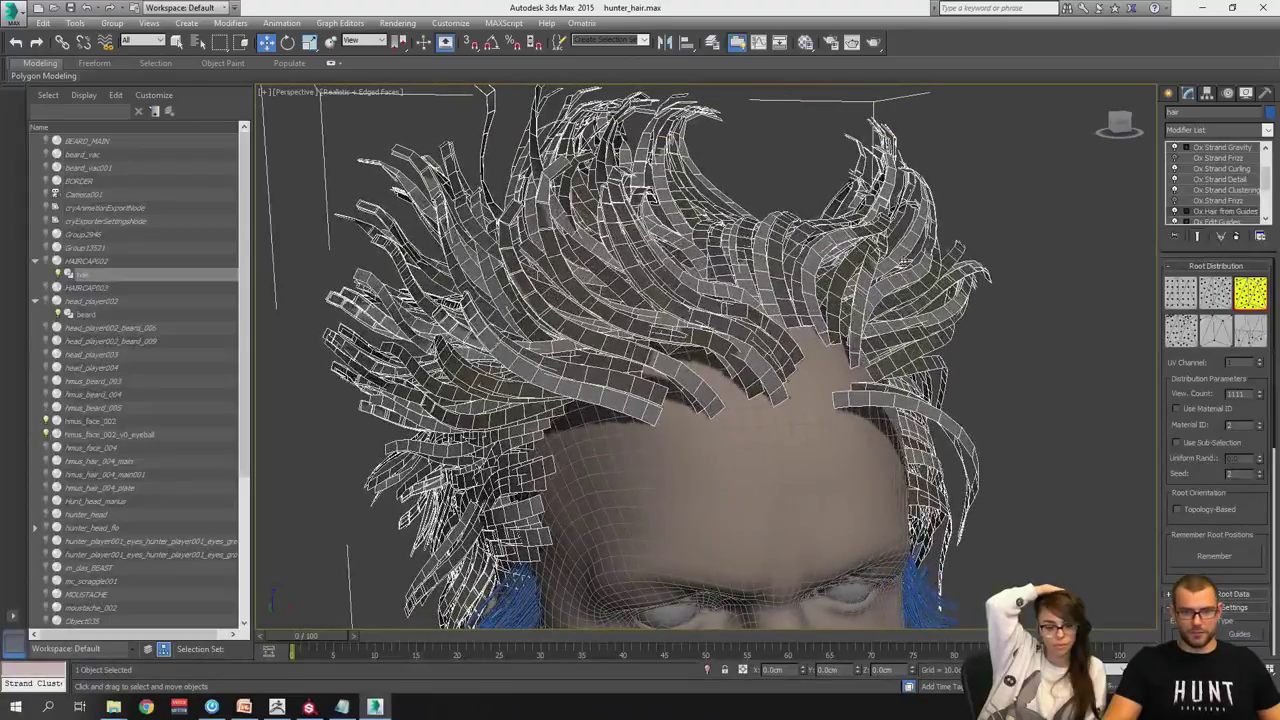
# - Try viewport segment counts of 10, 5 and 2 in Ox Strand Detail, ending at 15
pyautogui.click(1218, 178)
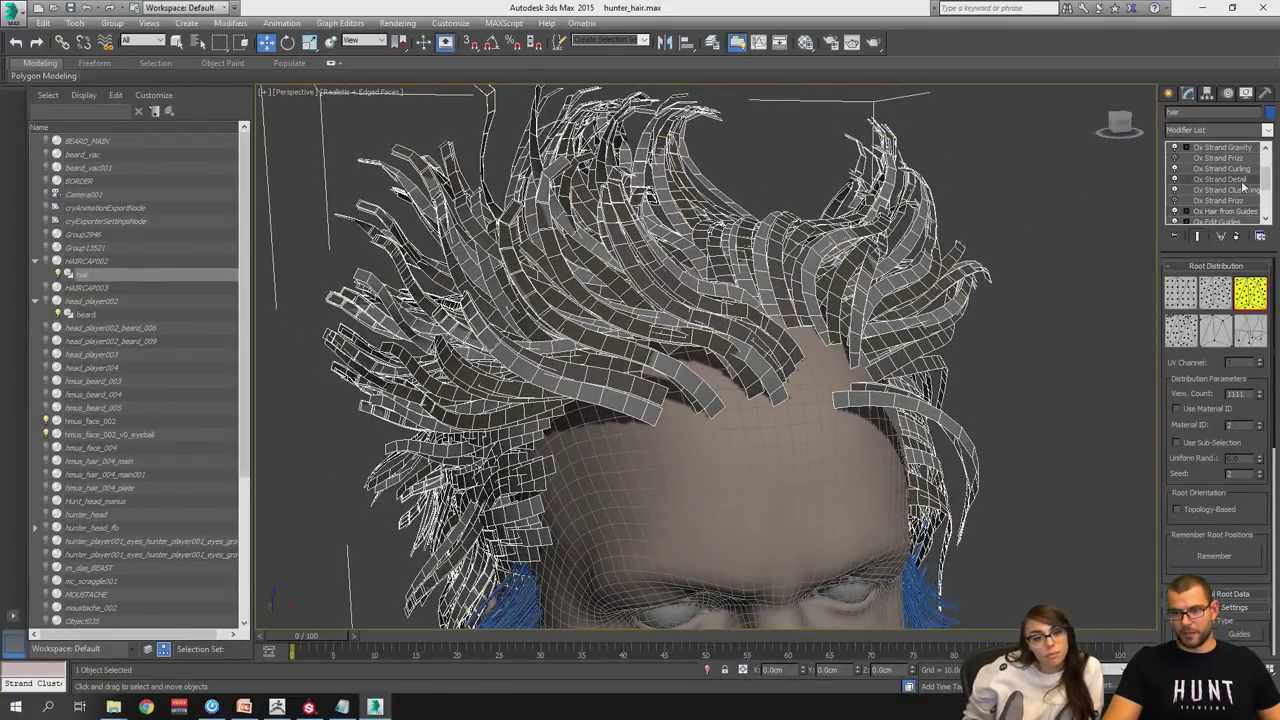
pyautogui.write('100')
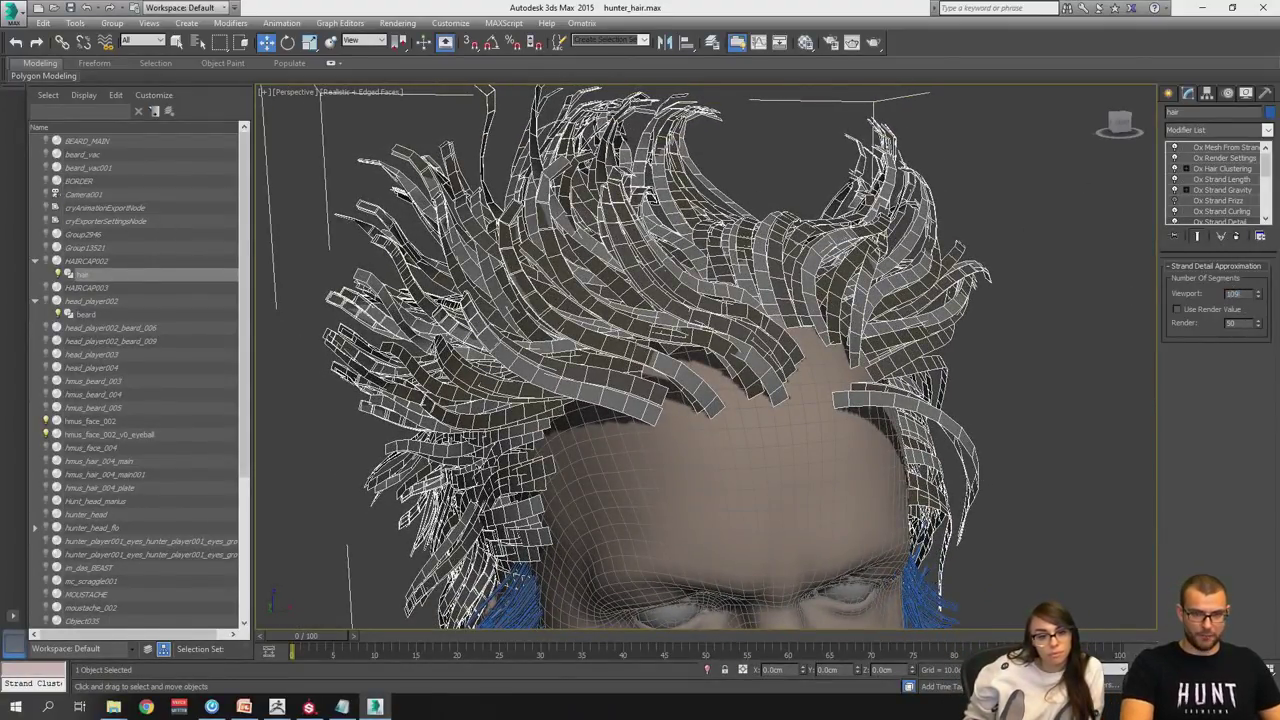
pyautogui.press('BackSpace')
pyautogui.press('Return')
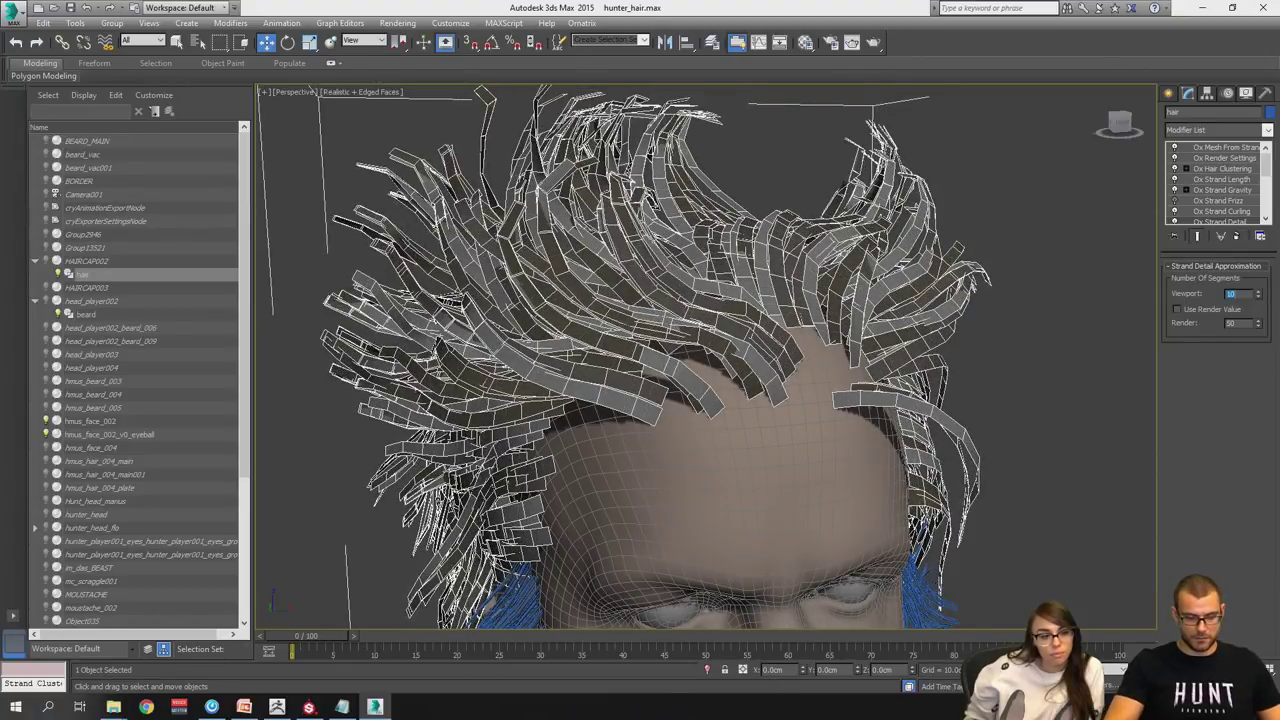
pyautogui.write('5')
pyautogui.press('Return')
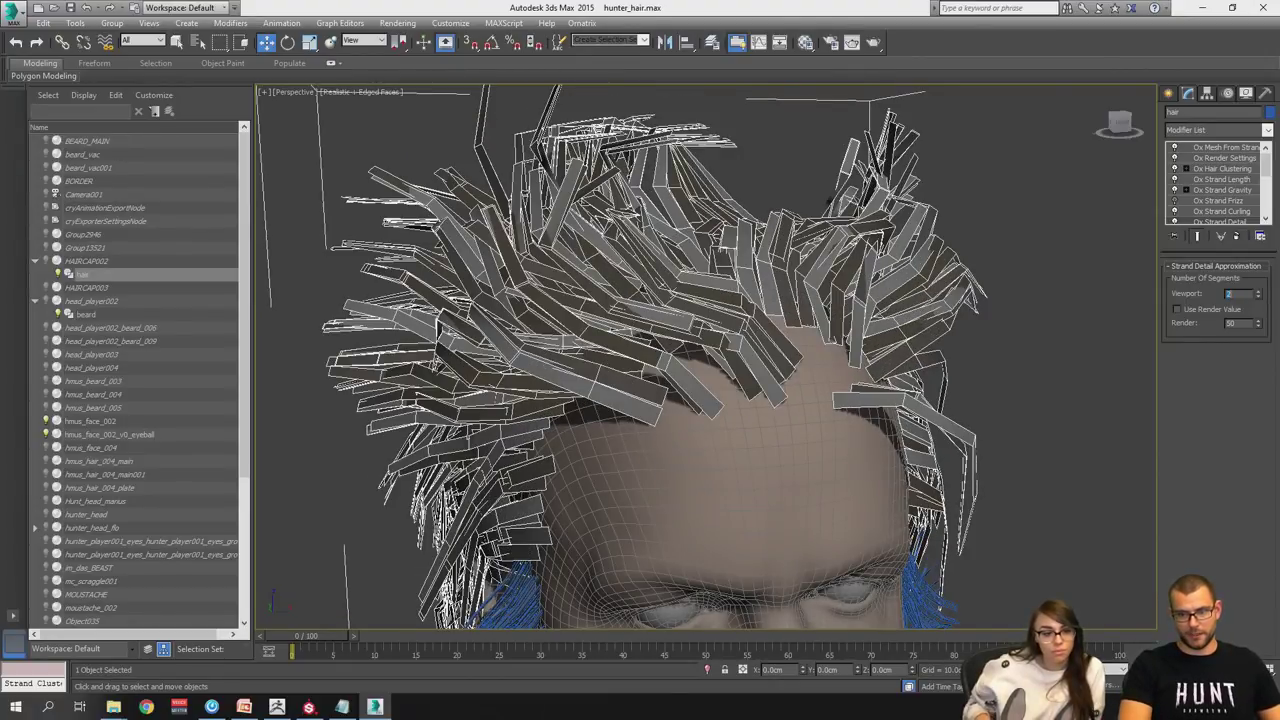
pyautogui.press('Return')
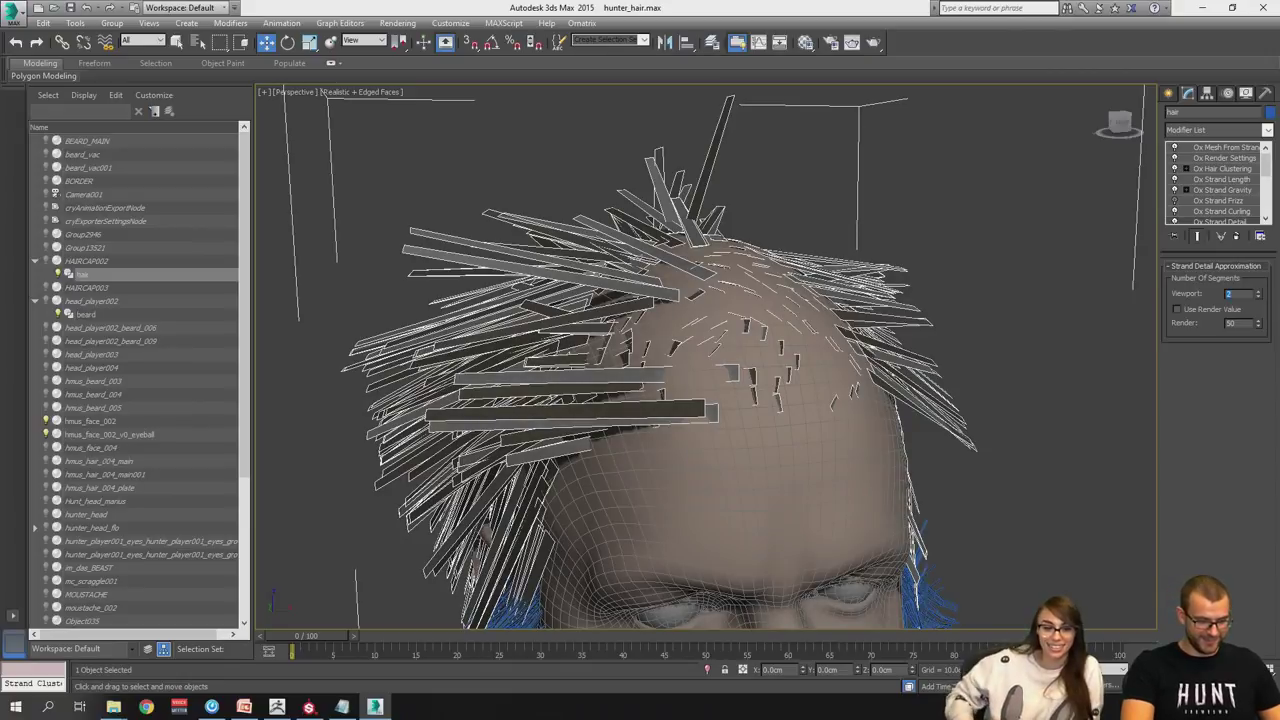
pyautogui.press('Return')
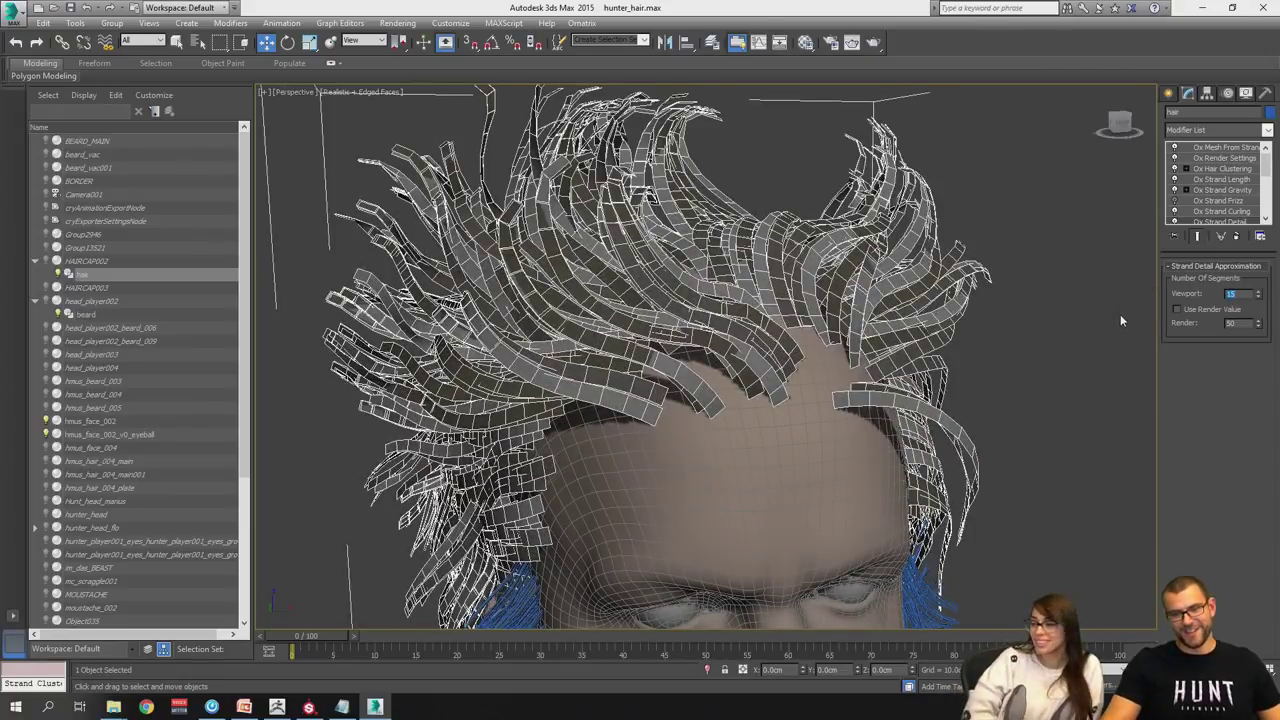
# - Deselect the hair, hide the edged faces, and examine the whole head with its hair strips and beard
pyautogui.click(1118, 315)
pyautogui.scroll(-1, 917, 269)
pyautogui.moveTo(917, 269); pyautogui.dragTo(851, 251, button='middle')
pyautogui.scroll(-1, 915, 259)
pyautogui.scroll(-2, 851, 251)
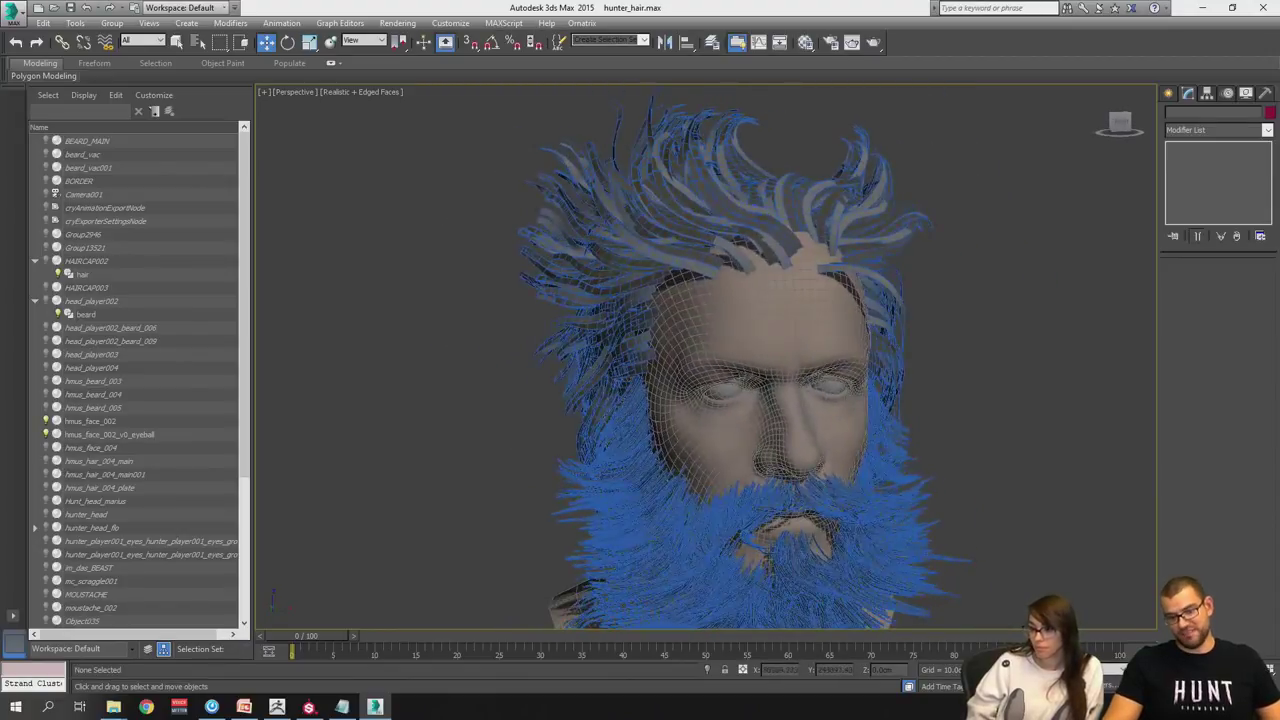
pyautogui.moveTo(765, 319)
pyautogui.keyDown('alt'); pyautogui.mouseDown(button='middle')
pyautogui.moveTo(850, 310)
pyautogui.moveTo(750, 315)
pyautogui.moveTo(770, 315)
pyautogui.mouseUp(button='middle'); pyautogui.keyUp('alt')
pyautogui.scroll(-2, 750, 315)
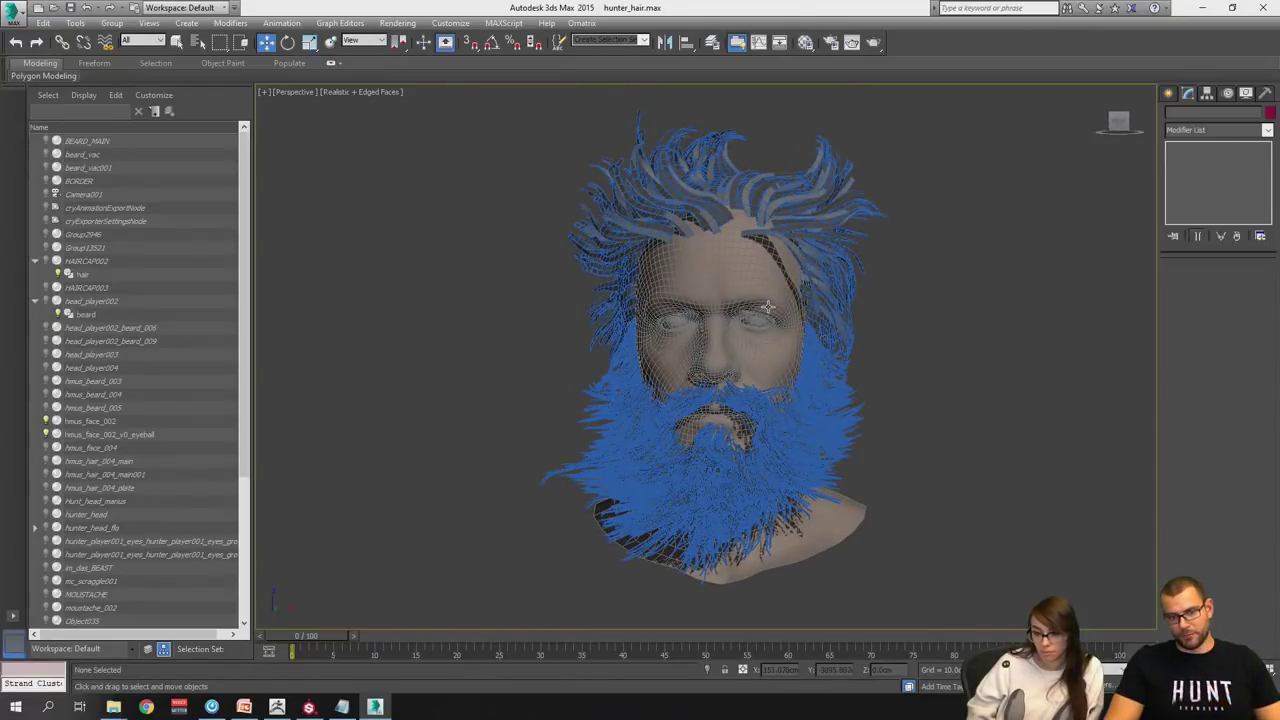
pyautogui.scroll(3, 771, 297)
pyautogui.scroll(-3, 771, 297)
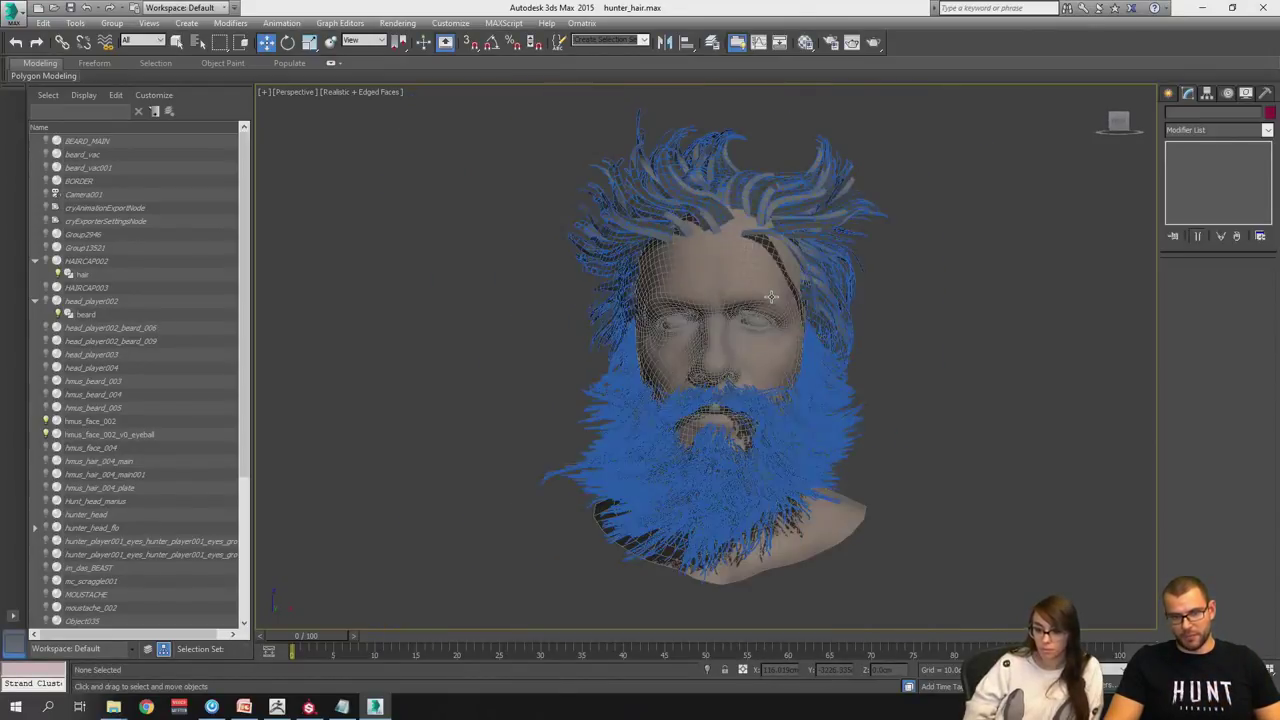
pyautogui.press('F4')
pyautogui.keyDown('alt'); pyautogui.moveTo(775, 295); pyautogui.dragTo(891, 300, button='middle'); pyautogui.keyUp('alt')
pyautogui.scroll(1, 811, 309)
pyautogui.scroll(1, 800, 316)
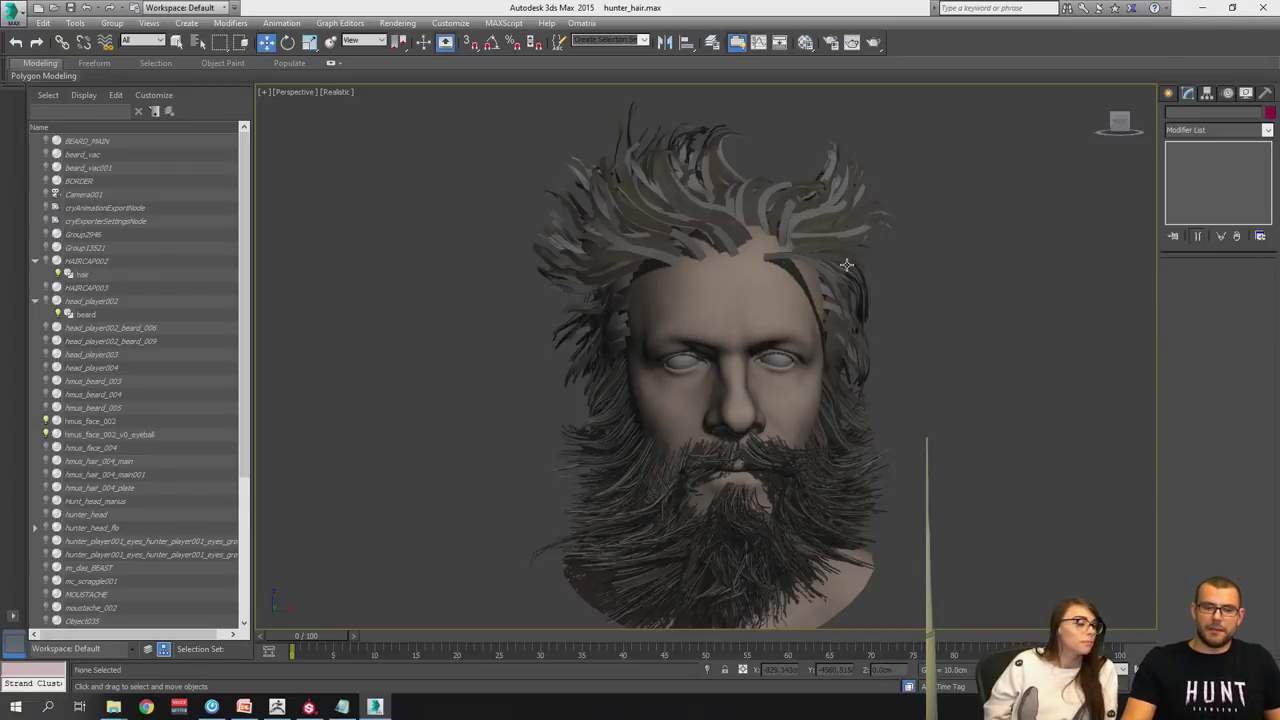
# - Switch to PowerPoint and view the slides of the flat hair cards, the finished bearded heads, and the white hair strand textures
pyautogui.hotkey('alt', 'Tab')
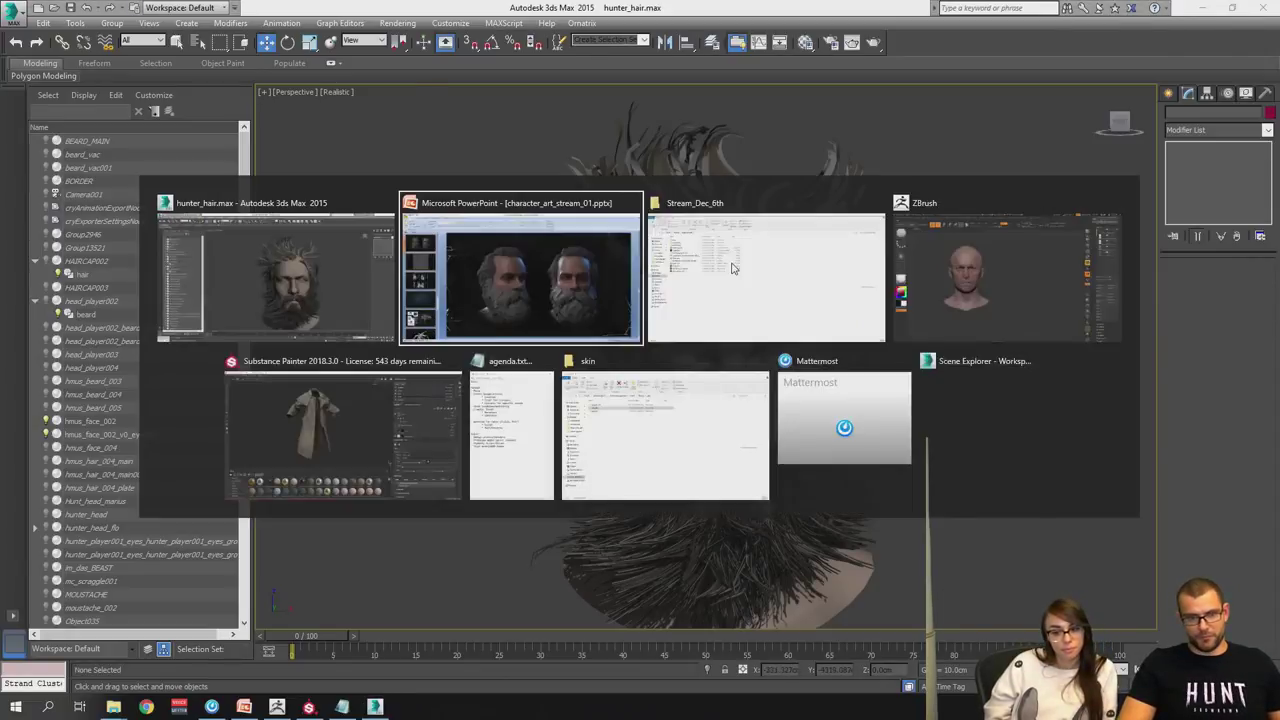
pyautogui.click(566, 286)
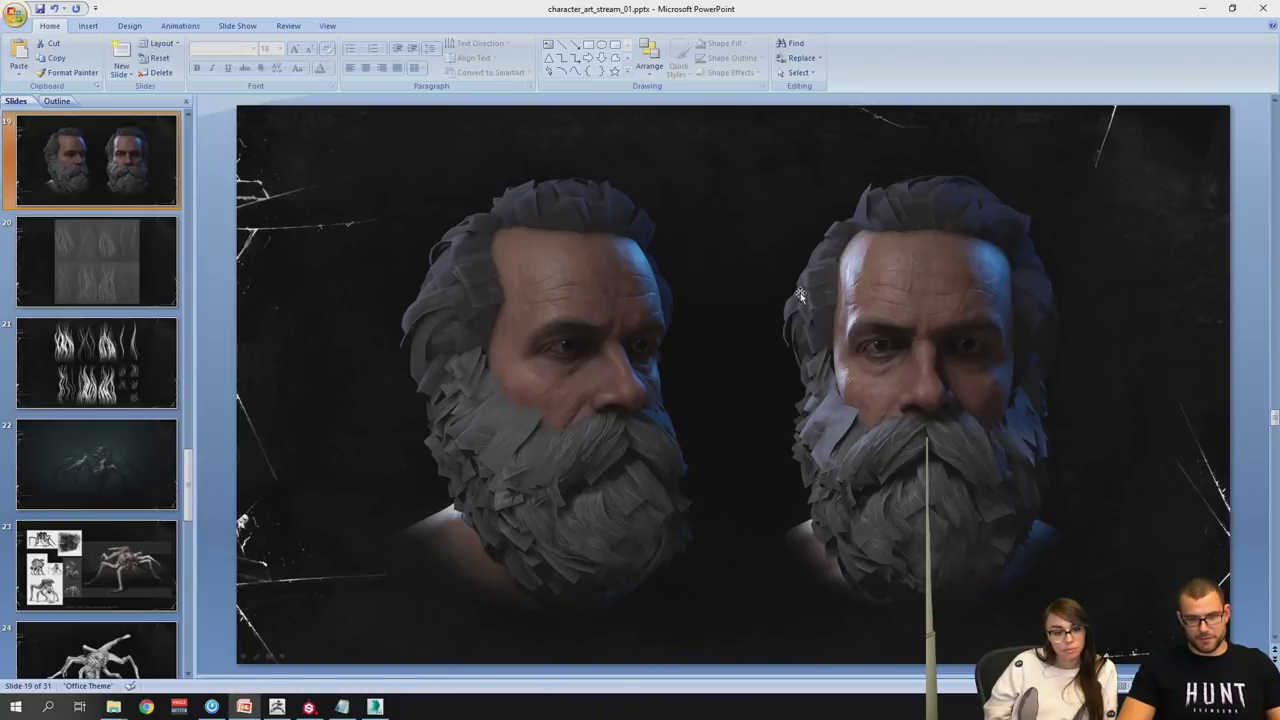
pyautogui.scroll(1, 123, 252)
pyautogui.click(134, 174)
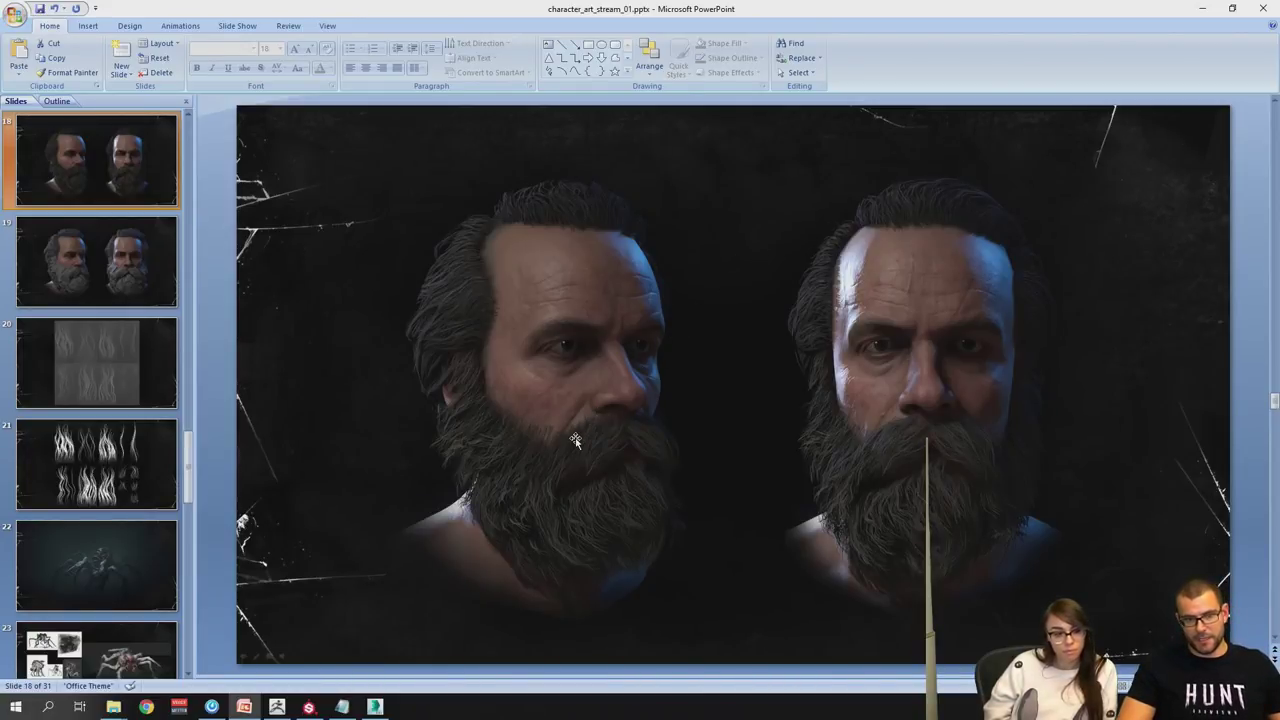
pyautogui.click(122, 450)
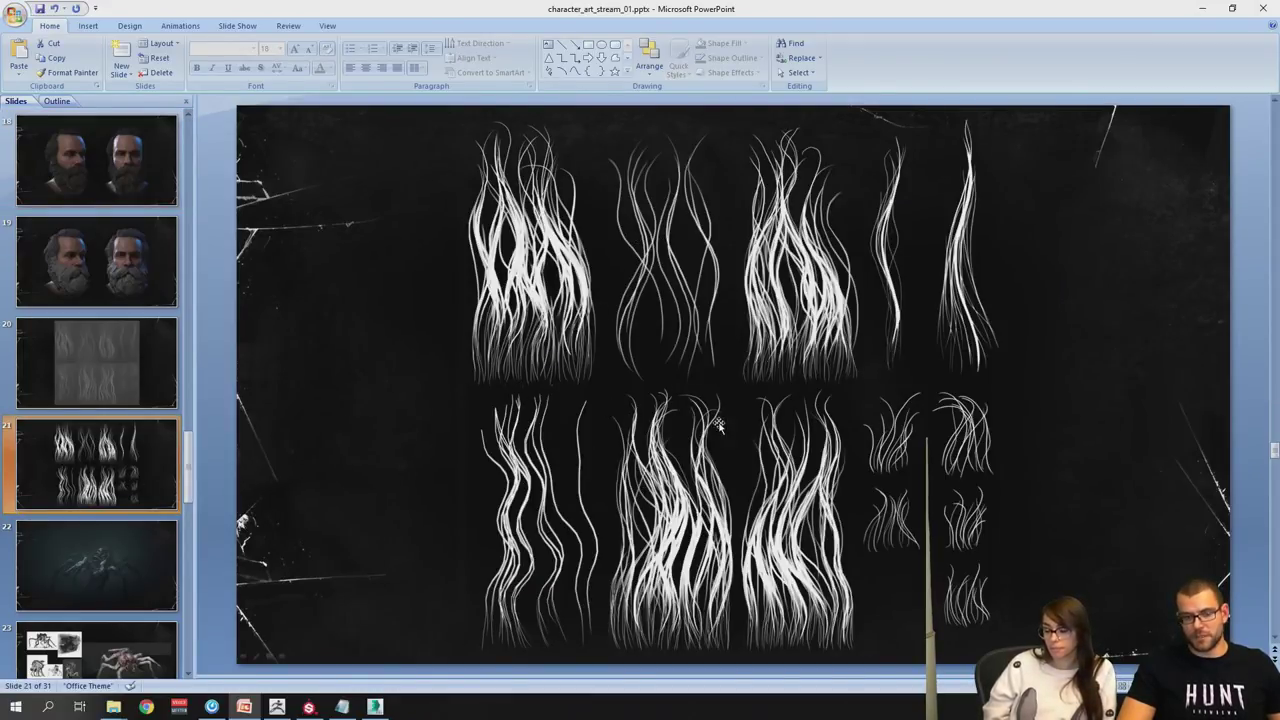
# - Return to 3ds Max, select the beard to examine it, and deselect it to compare hair and beard from several angles
pyautogui.click(375, 707)
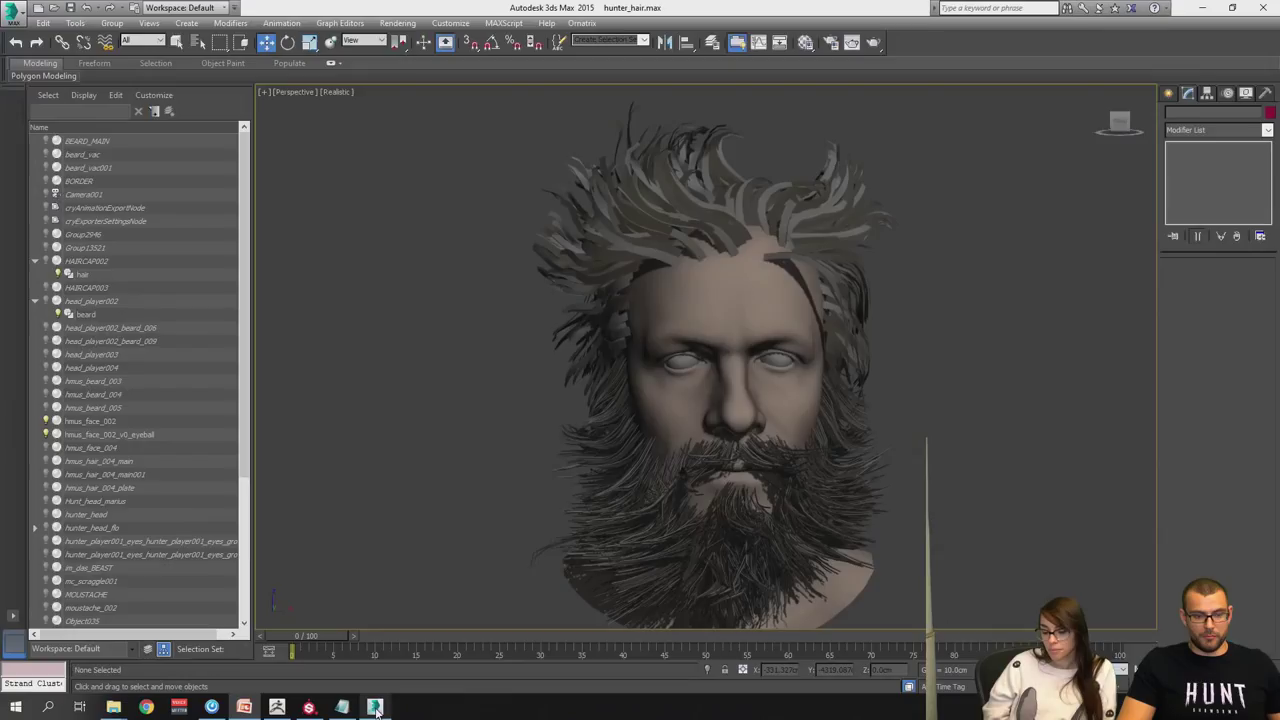
pyautogui.click(815, 548)
pyautogui.scroll(5, 917, 406)
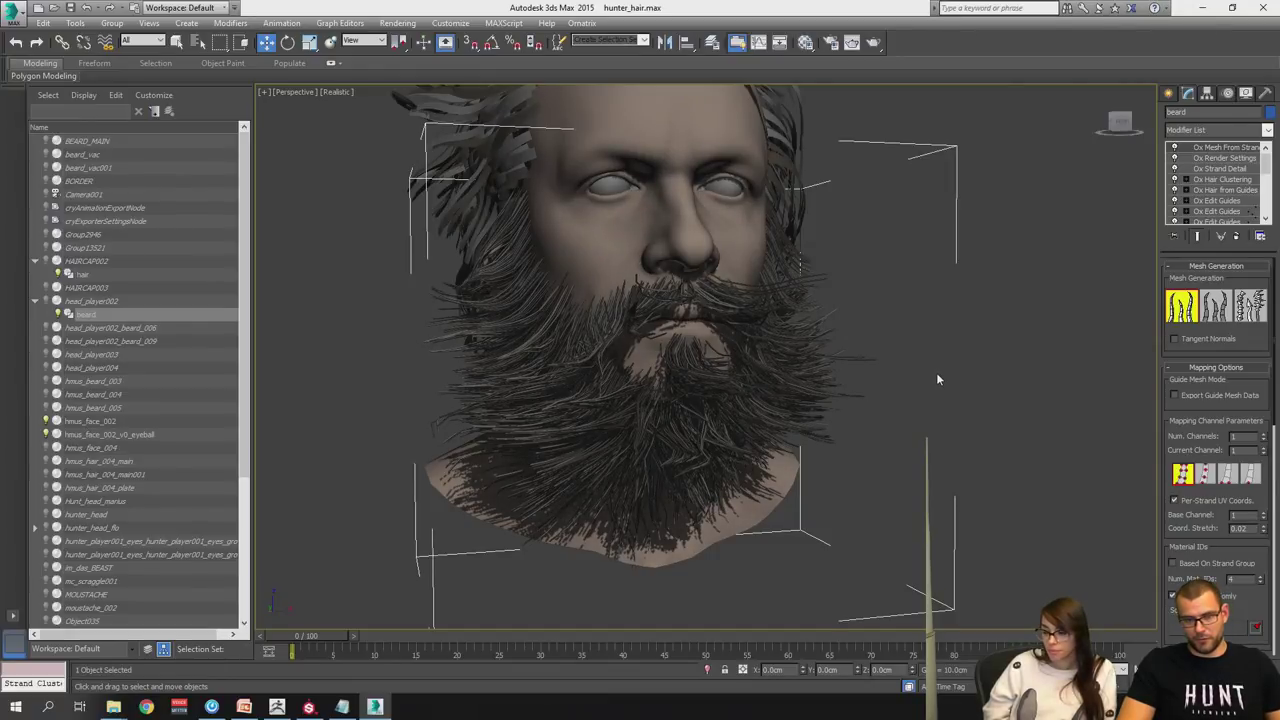
pyautogui.moveTo(861, 197); pyautogui.dragTo(856, 286, button='middle')
pyautogui.scroll(-2, 856, 286)
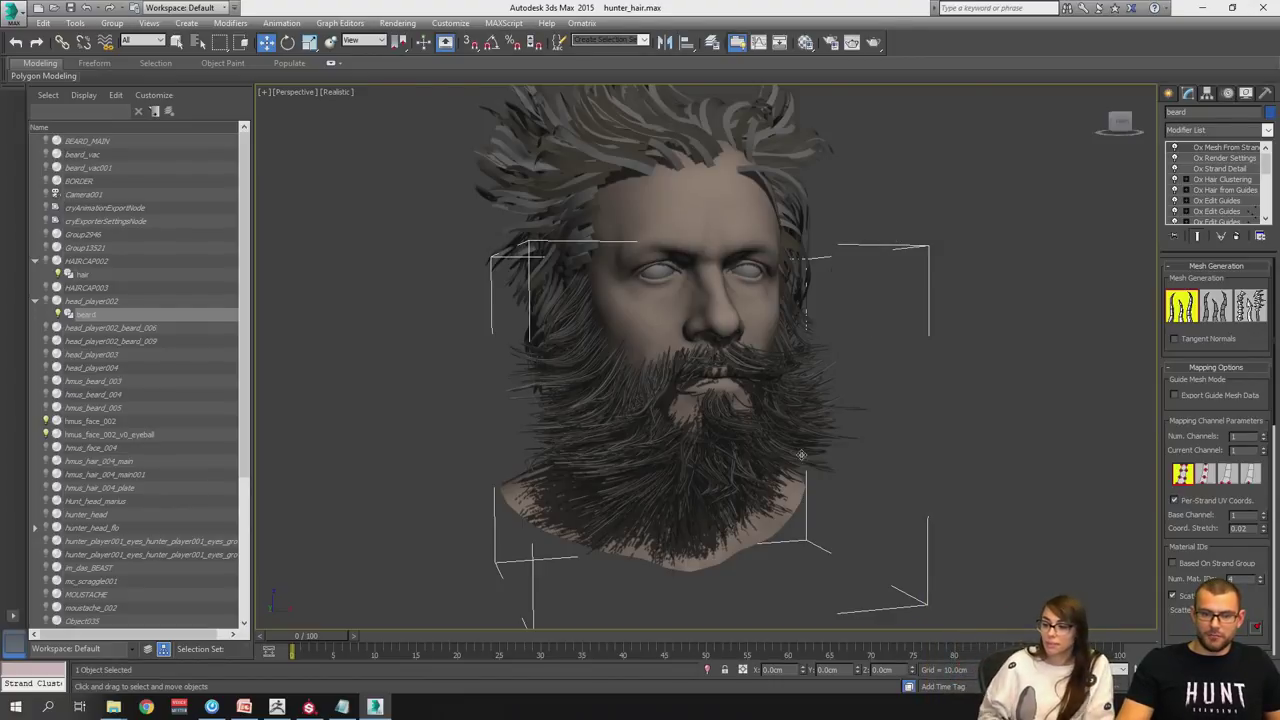
pyautogui.click(900, 256)
pyautogui.scroll(5, 926, 282)
pyautogui.scroll(-6, 924, 282)
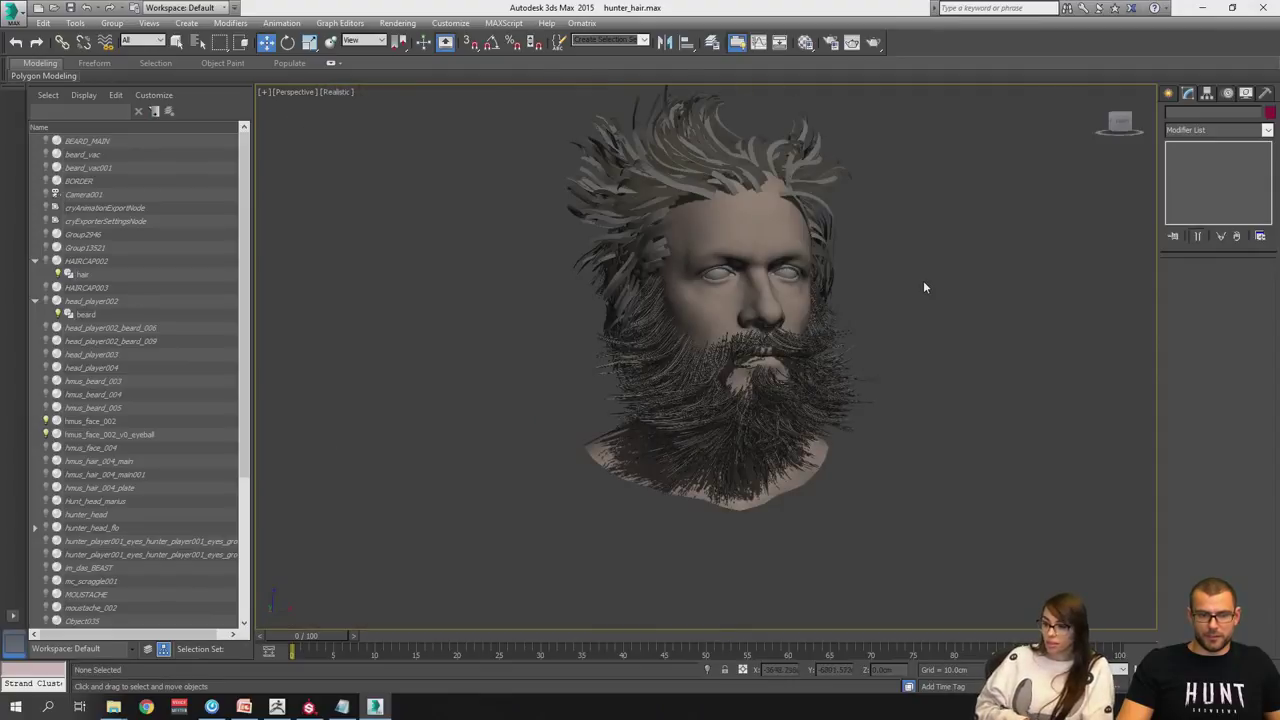
pyautogui.moveTo(897, 309)
pyautogui.keyDown('alt'); pyautogui.mouseDown(button='middle')
pyautogui.moveTo(896, 289)
pyautogui.moveTo(861, 296)
pyautogui.moveTo(905, 292)
pyautogui.mouseUp(button='middle'); pyautogui.keyUp('alt')
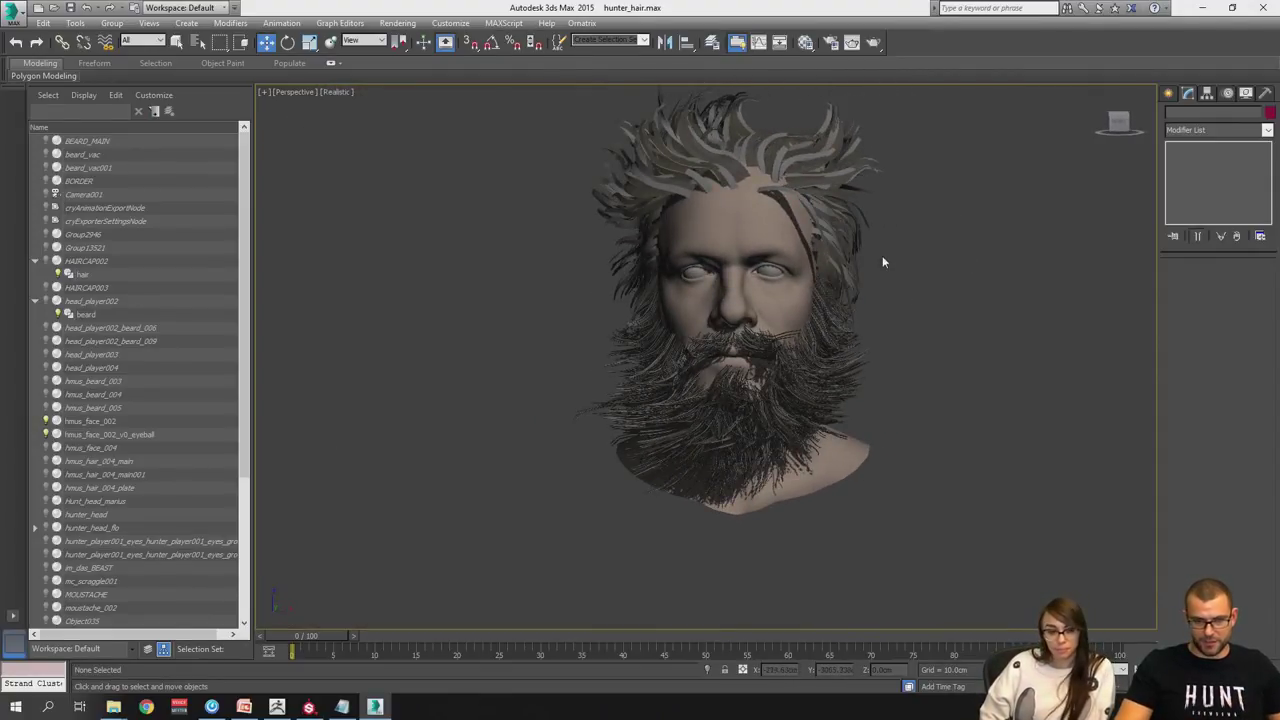
pyautogui.keyDown('alt'); pyautogui.moveTo(878, 287); pyautogui.dragTo(846, 308, button='middle'); pyautogui.keyUp('alt')
pyautogui.scroll(4, 832, 300)
pyautogui.scroll(-2, 871, 298)
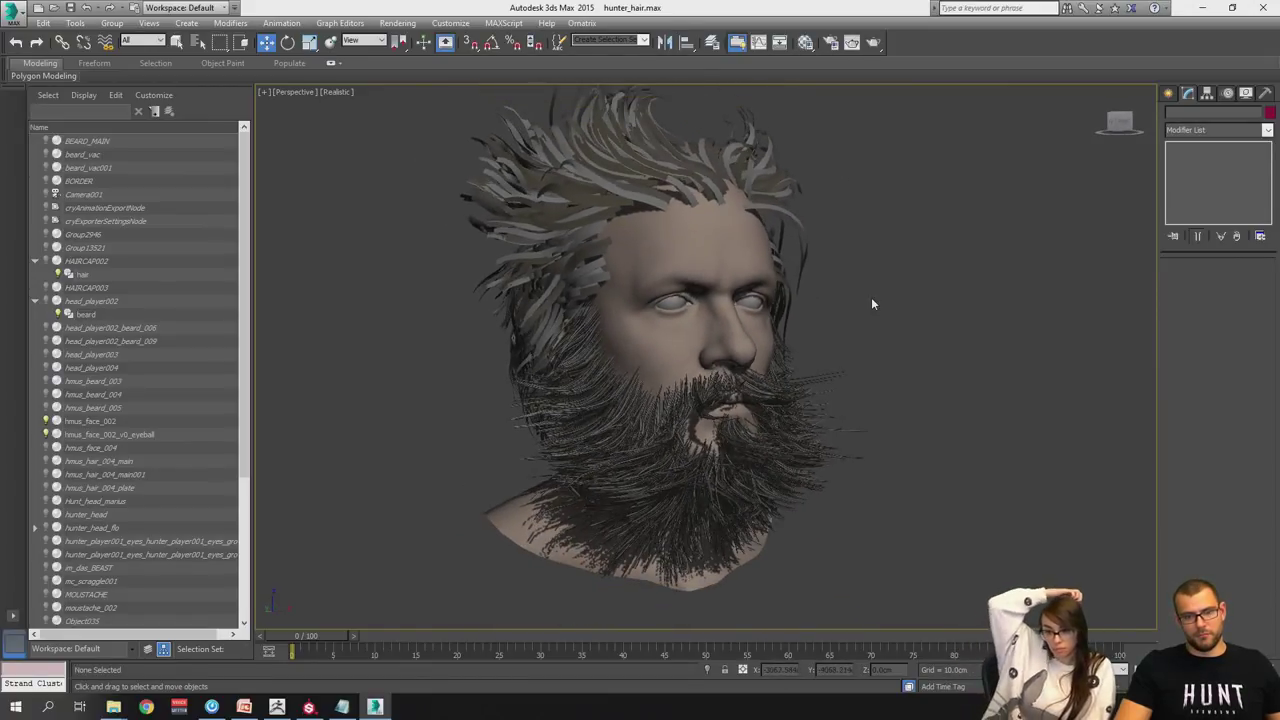
# - Check the beard's root distribution settings in Ox Hair from Guides, and view the deselected head as a whole
pyautogui.click(712, 460)
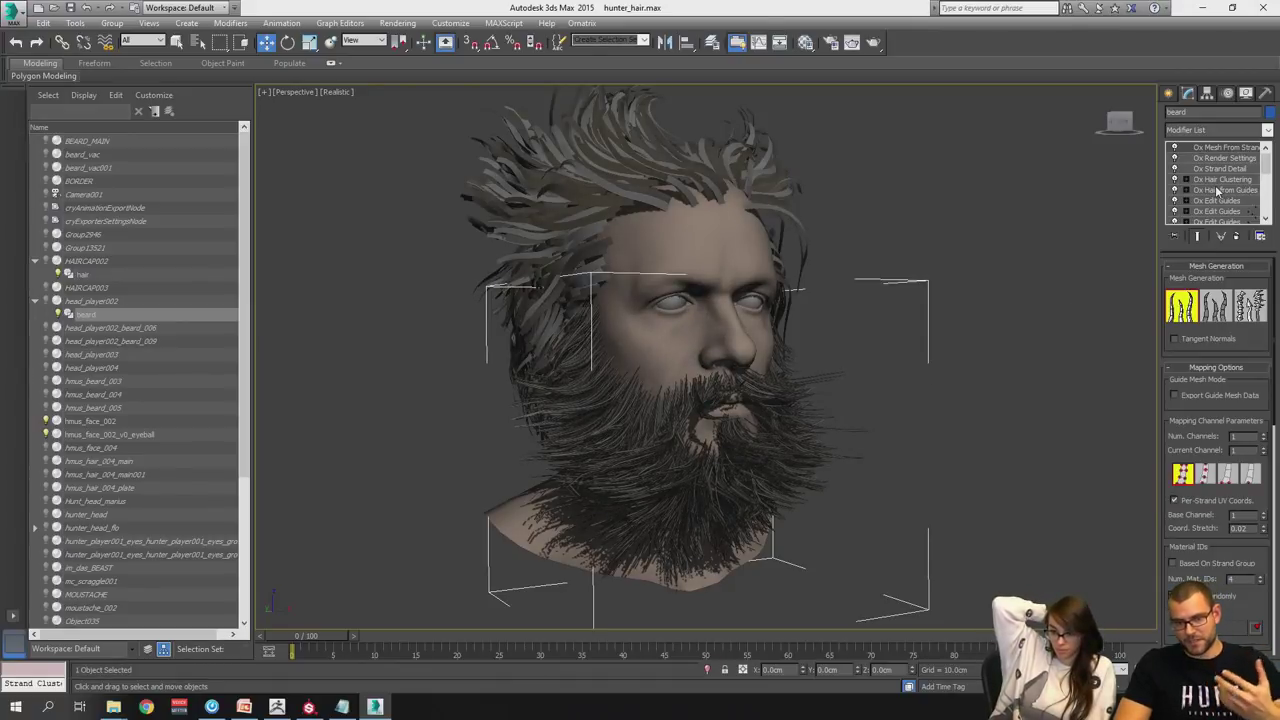
pyautogui.click(1217, 190)
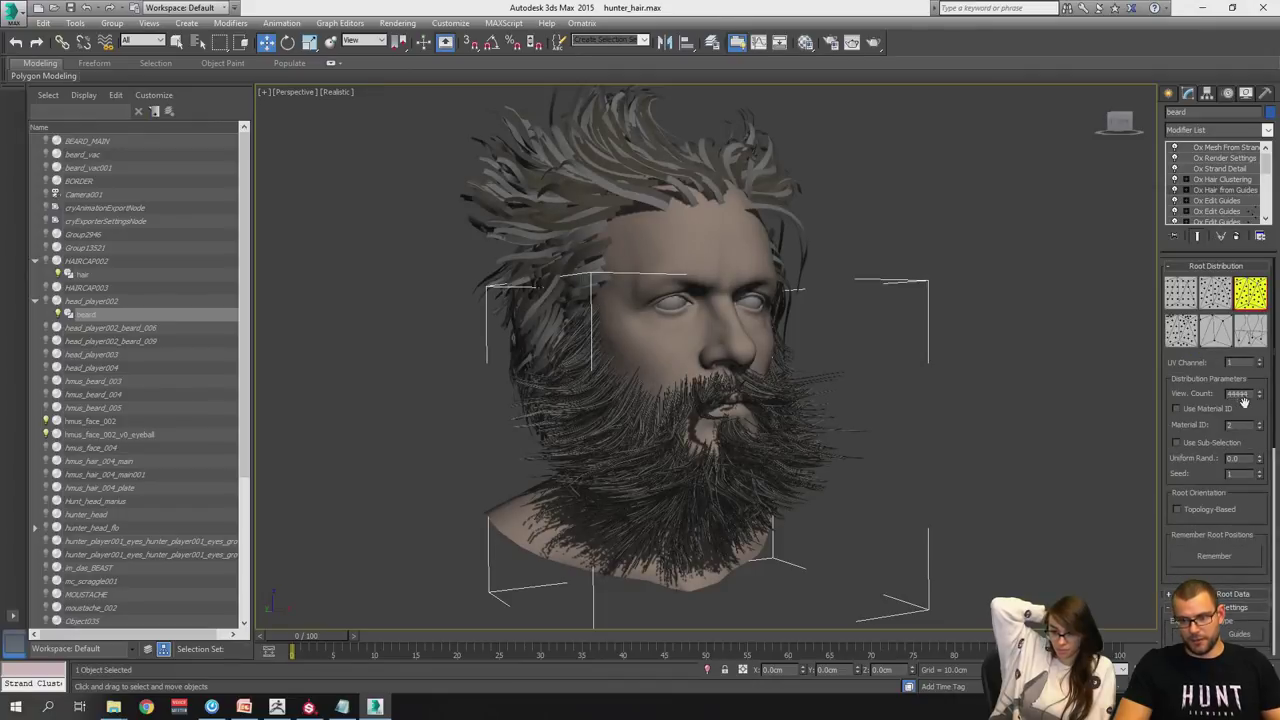
pyautogui.click(995, 344)
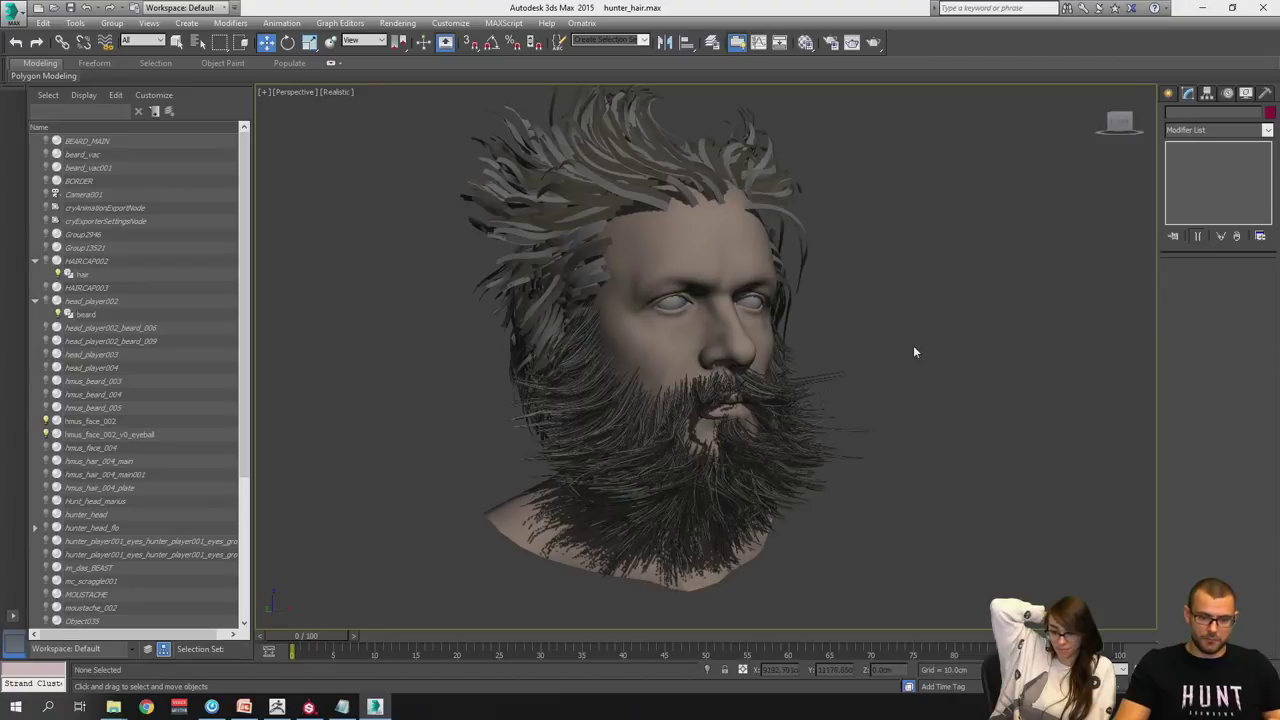
pyautogui.click(832, 415)
pyautogui.keyDown('alt'); pyautogui.moveTo(902, 367); pyautogui.dragTo(877, 367, button='middle'); pyautogui.keyUp('alt')
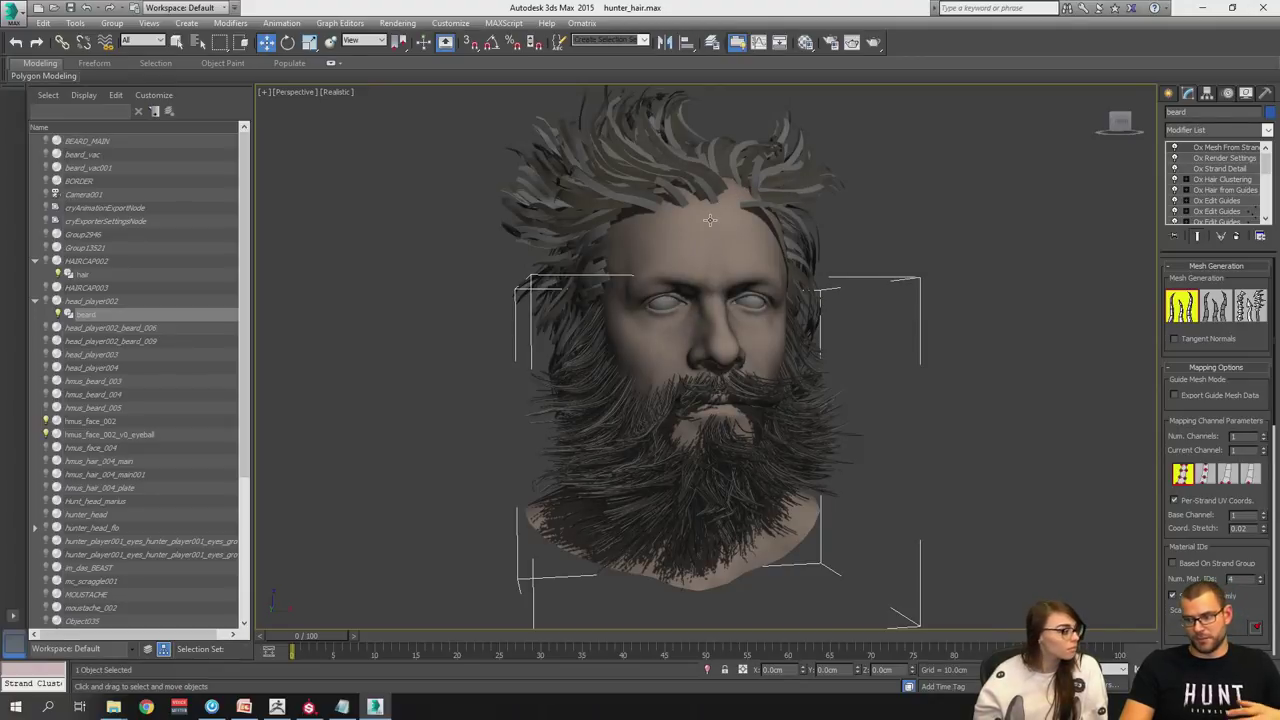
pyautogui.click(891, 204)
pyautogui.scroll(5, 891, 204)
pyautogui.scroll(-6, 891, 204)
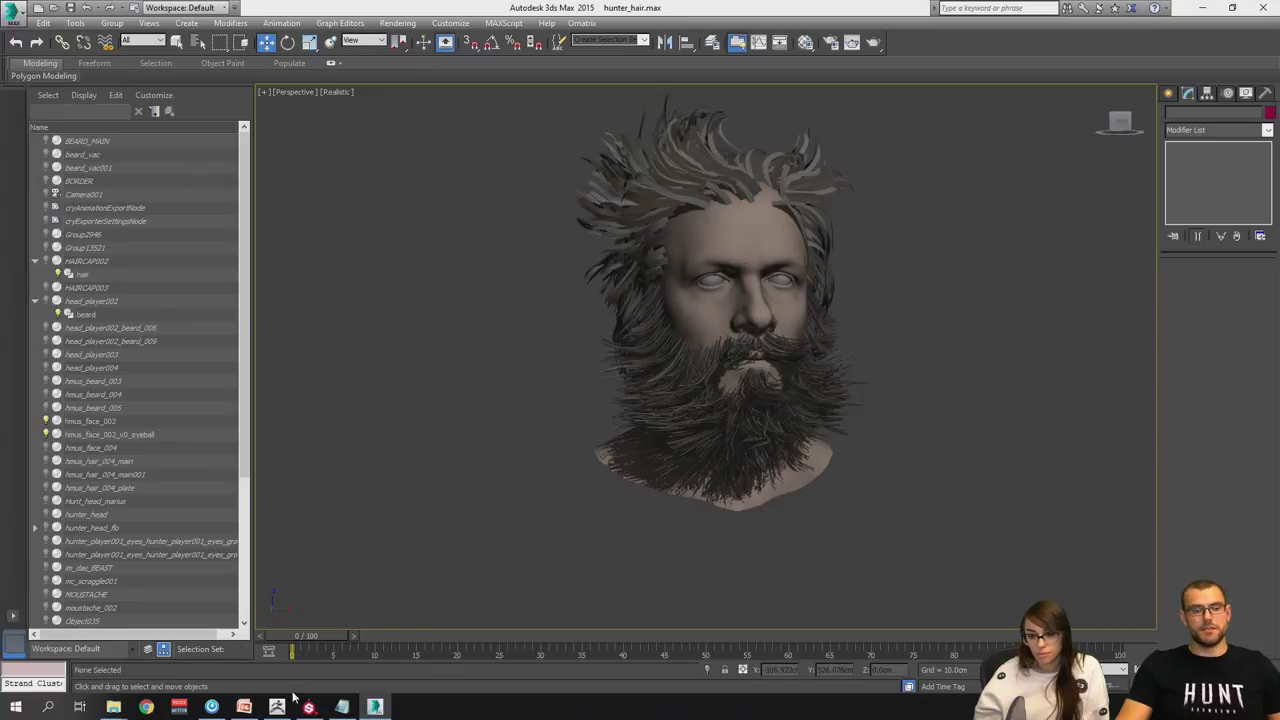
# - Switch to PowerPoint, view the spider creature slide, and run the slide show from the start to the concept art of three gunslingers
pyautogui.click(243, 707)
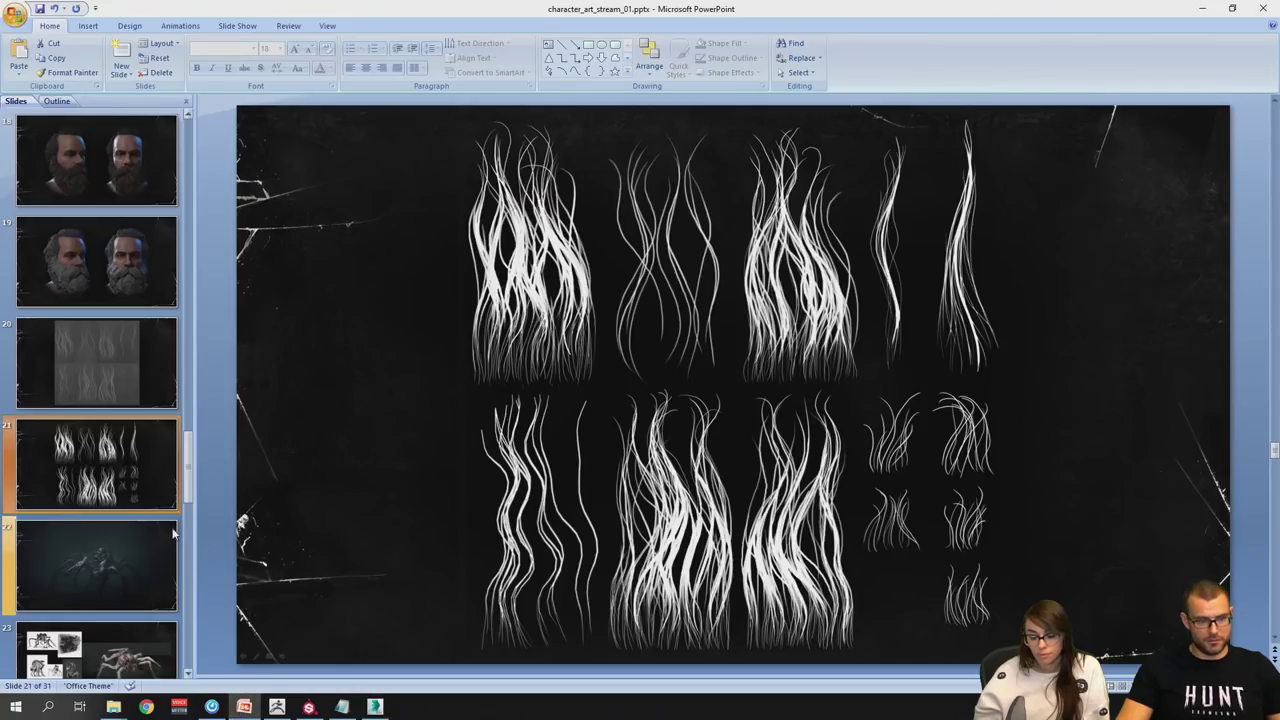
pyautogui.click(110, 545)
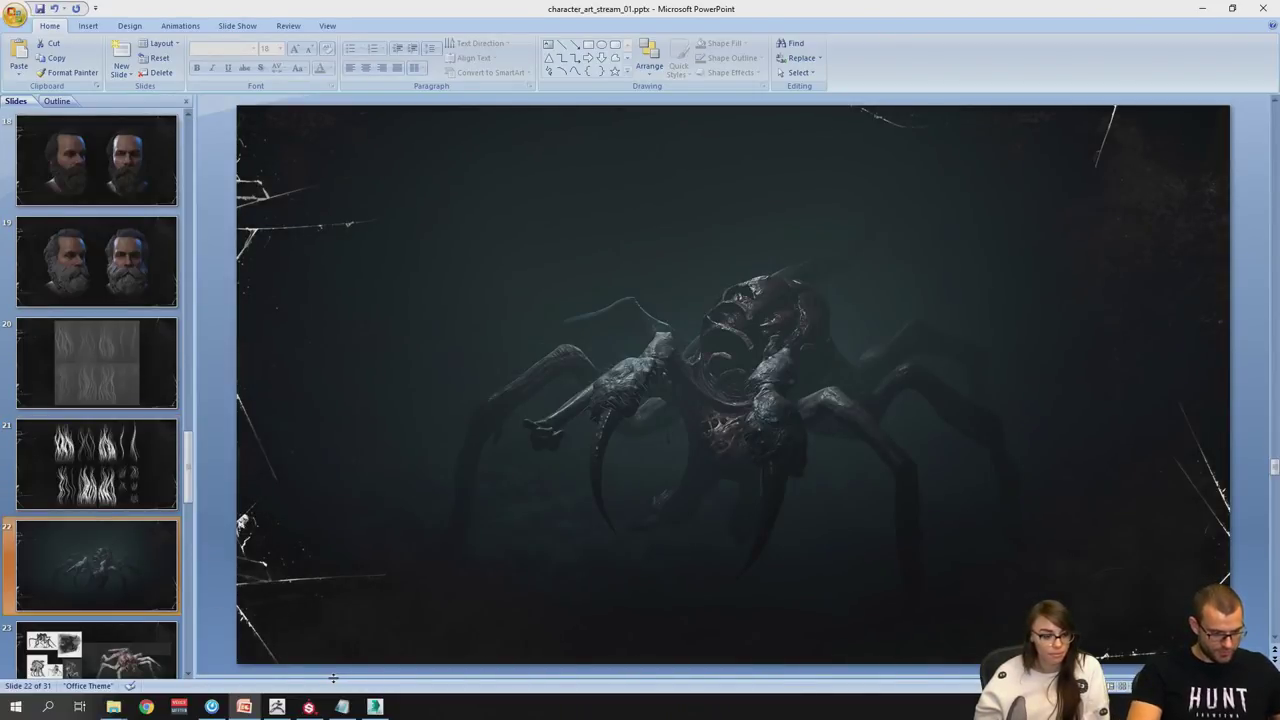
pyautogui.press('F5')
pyautogui.press('Right')
pyautogui.press('Right')
pyautogui.press('Right')
pyautogui.press('Right')
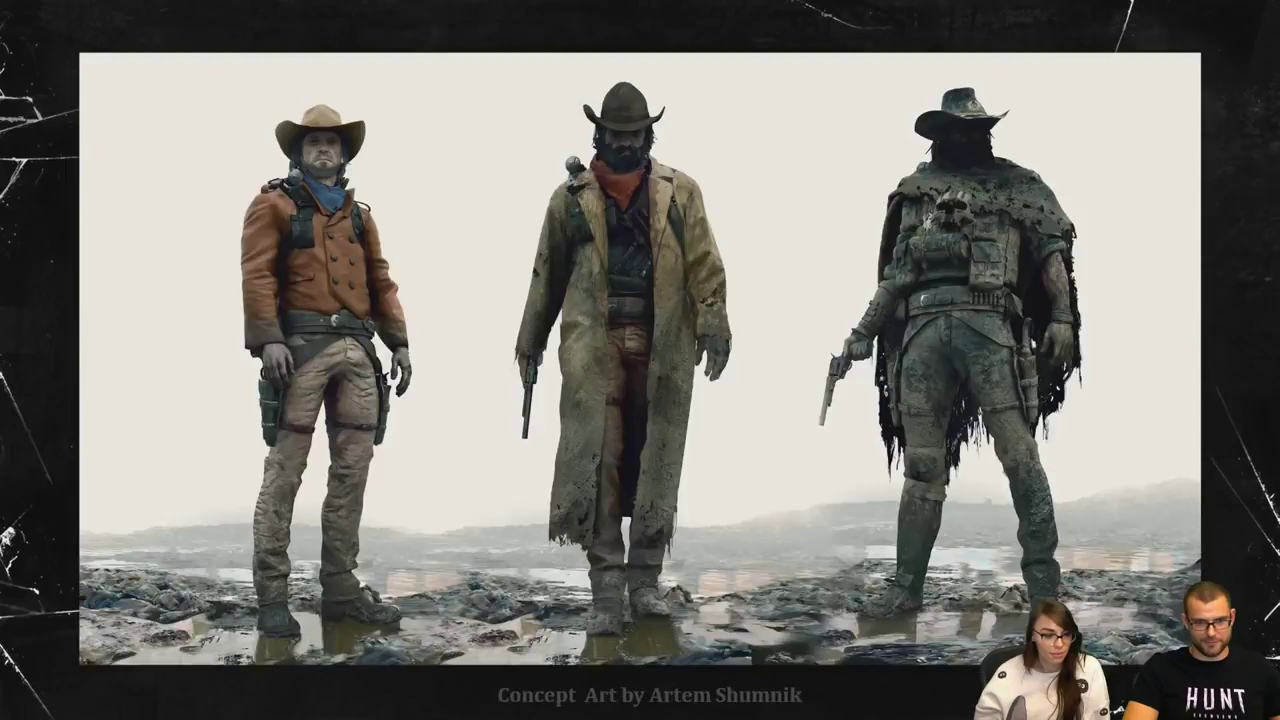
# - Advance the slide show from the gunslinger concept art through the long coat renders to the two bearded heads with flat hair cards
pyautogui.press('Right')
pyautogui.press('Right')
pyautogui.press('Right')
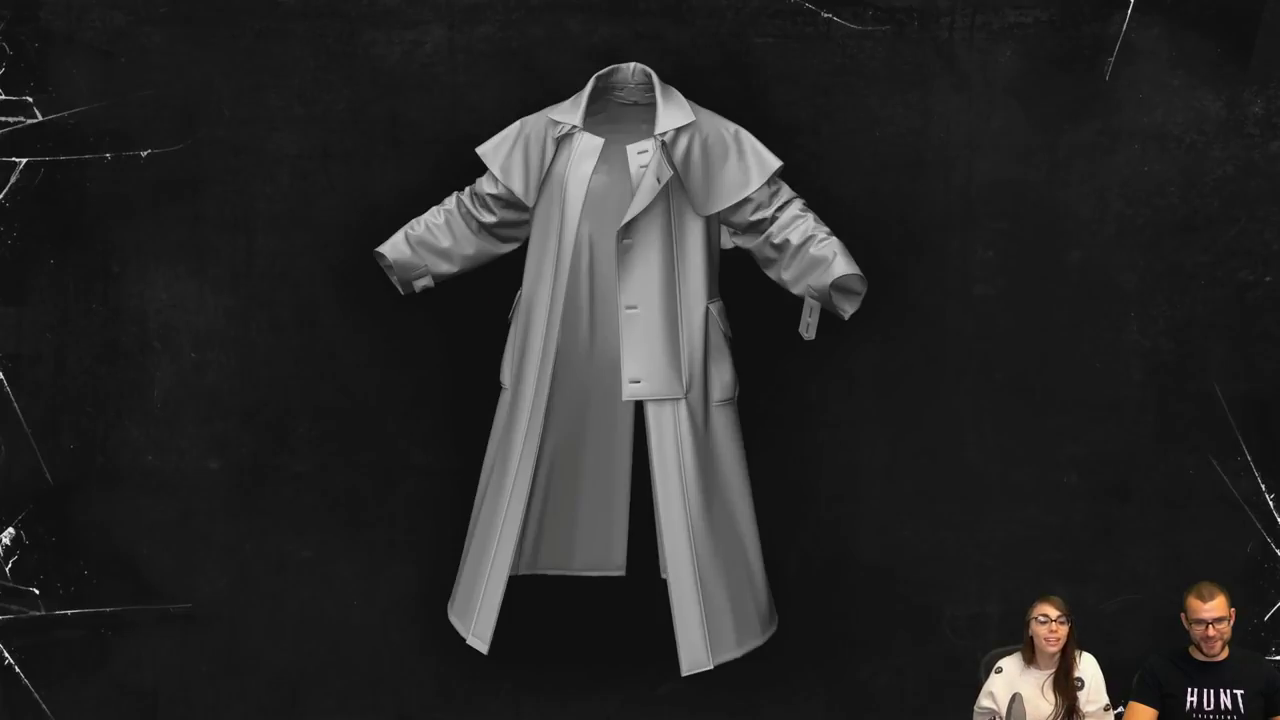
pyautogui.press('Right')
pyautogui.press('Right')
pyautogui.press('Right')
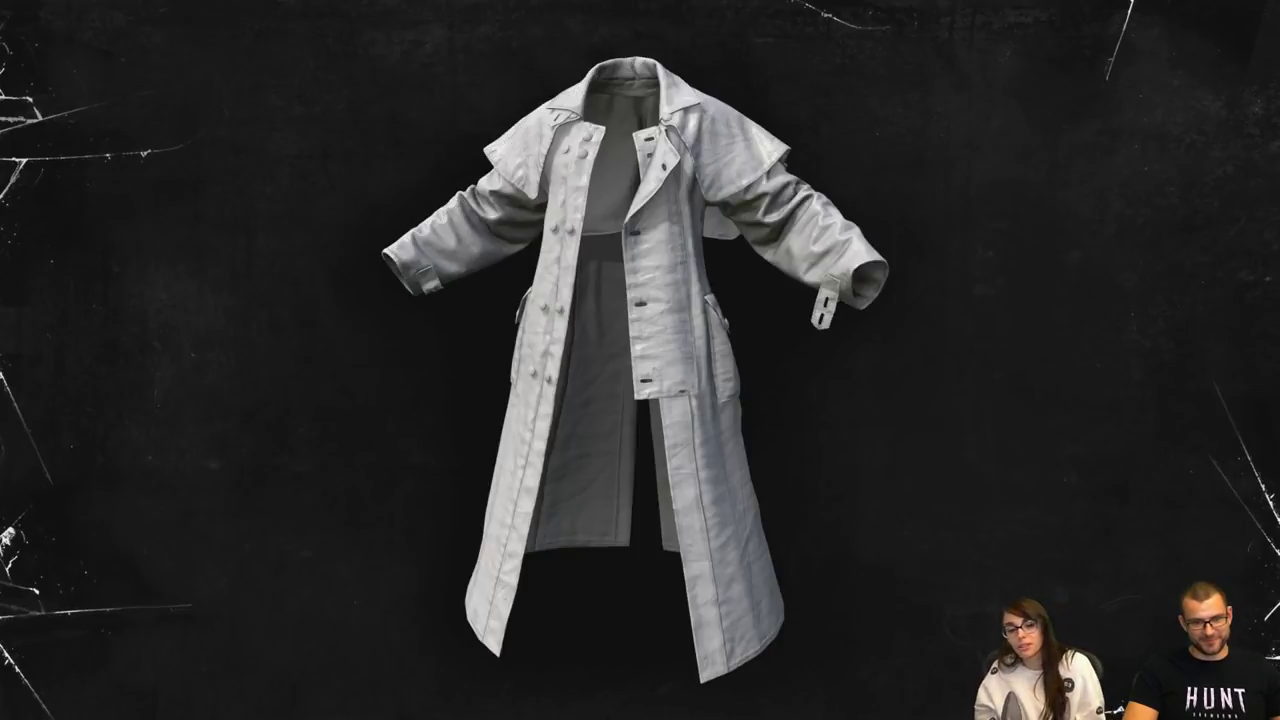
pyautogui.press('Right')
pyautogui.press('Right')
pyautogui.press('Right')
pyautogui.press('Right')
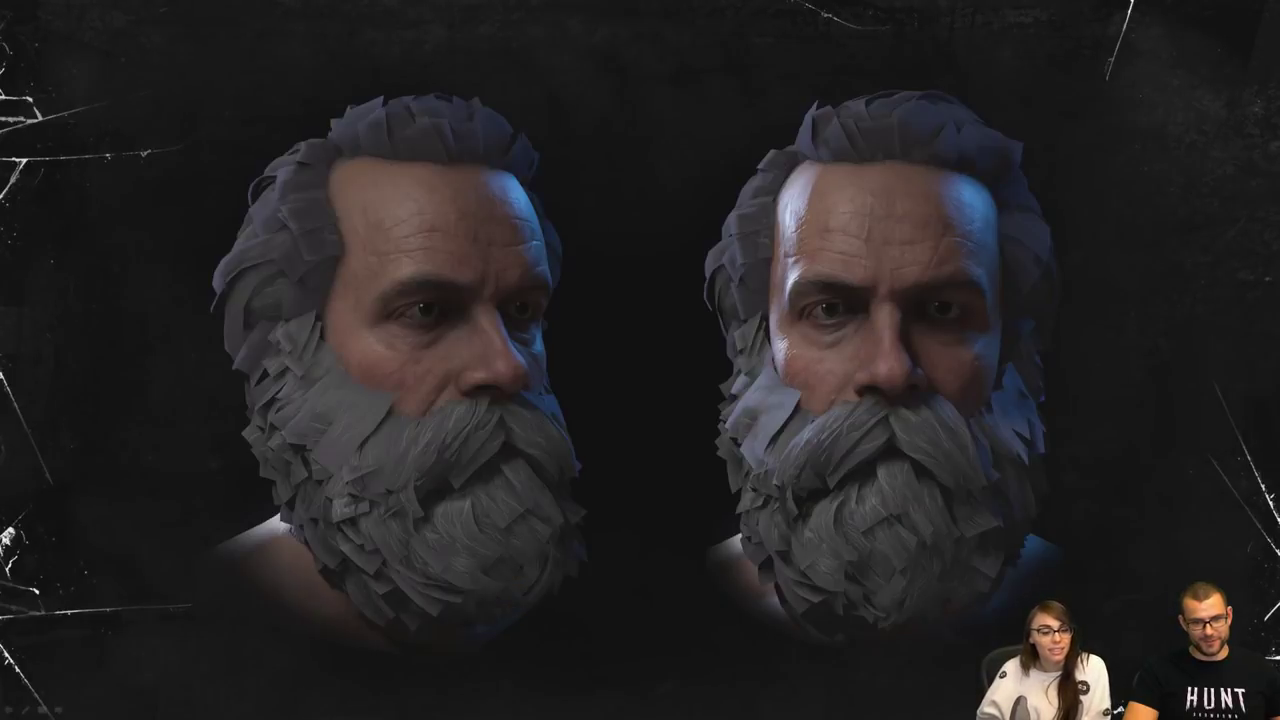
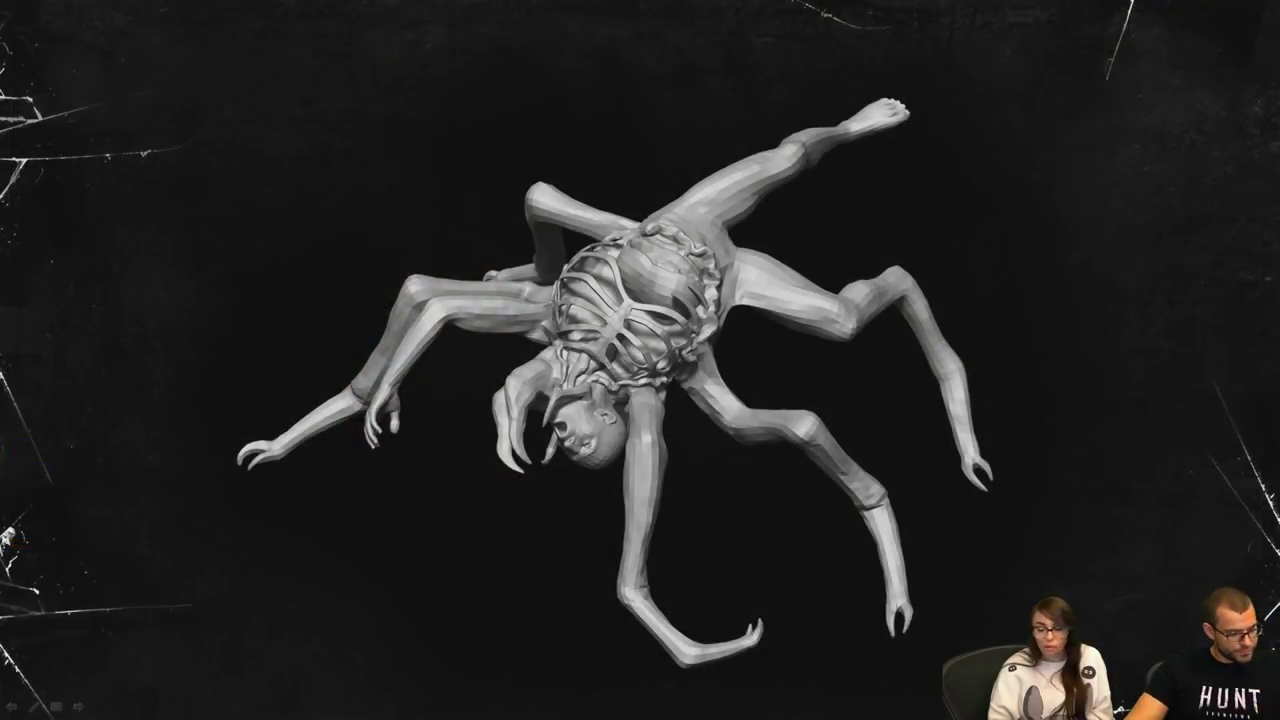
# - Switch to ZBrush by launching it, then dismiss its Home Page and hide LightBox
pyautogui.press('super')
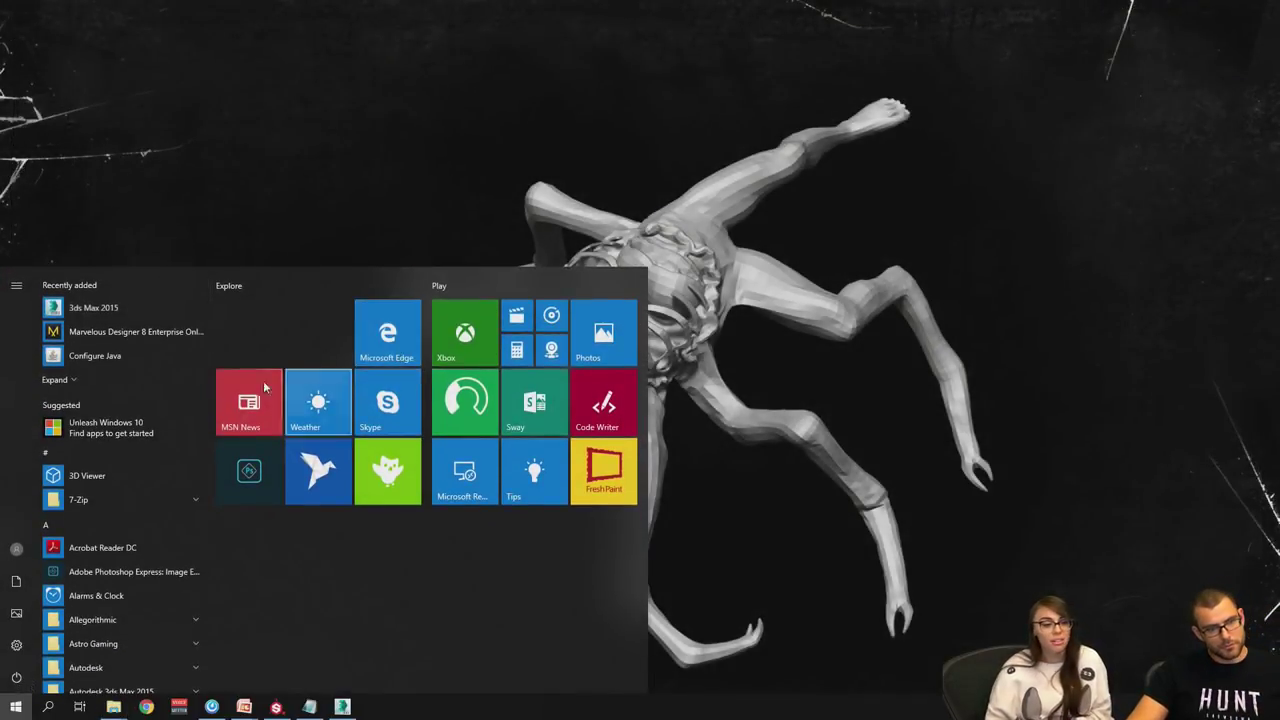
pyautogui.press('super')
pyautogui.write('zb')
pyautogui.click(167, 345)
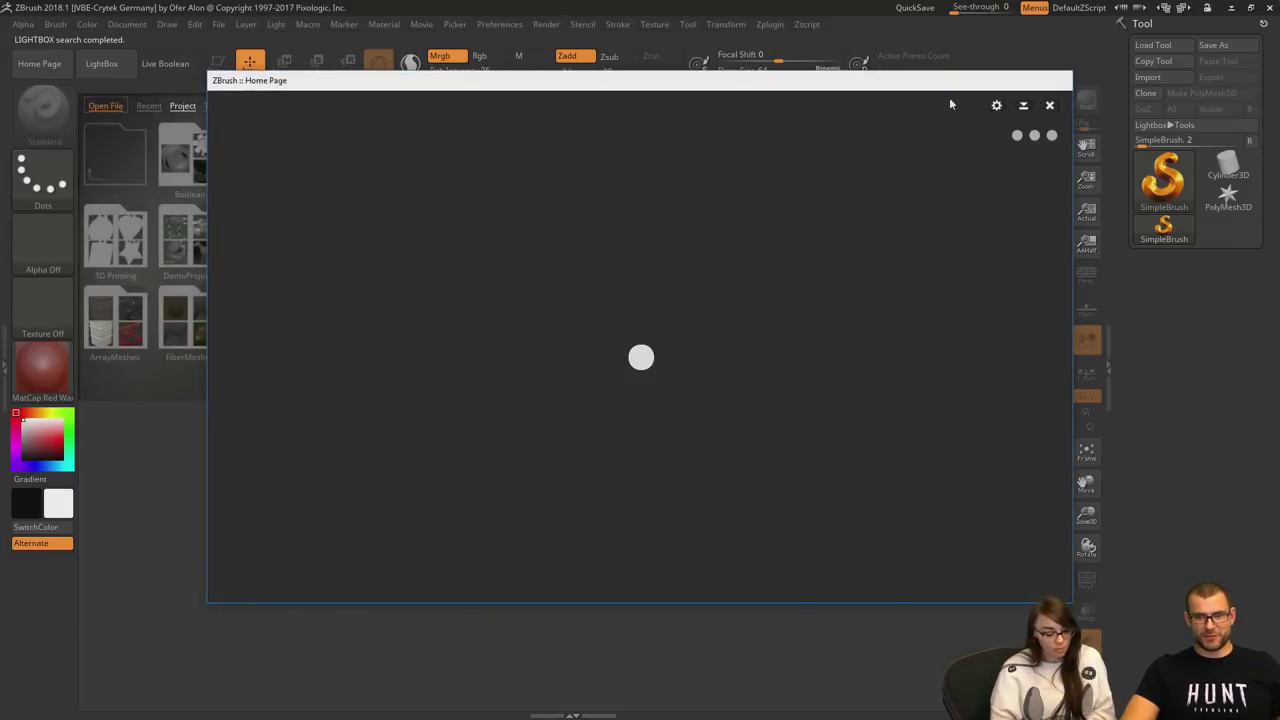
pyautogui.click(1050, 105)
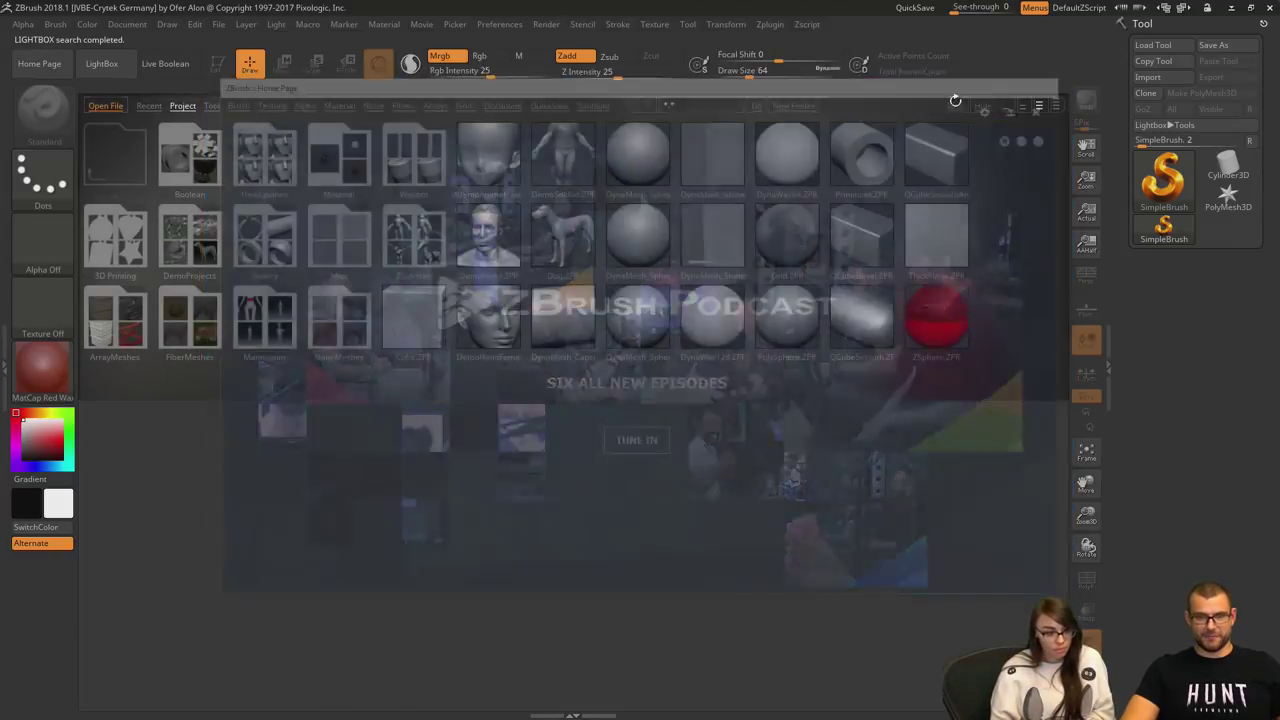
pyautogui.click(93, 65)
# - Set the material to BasicMaterial and load the tool spider_stream.ZTL from the Stream_Dec_6th folder
pyautogui.click(42, 368)
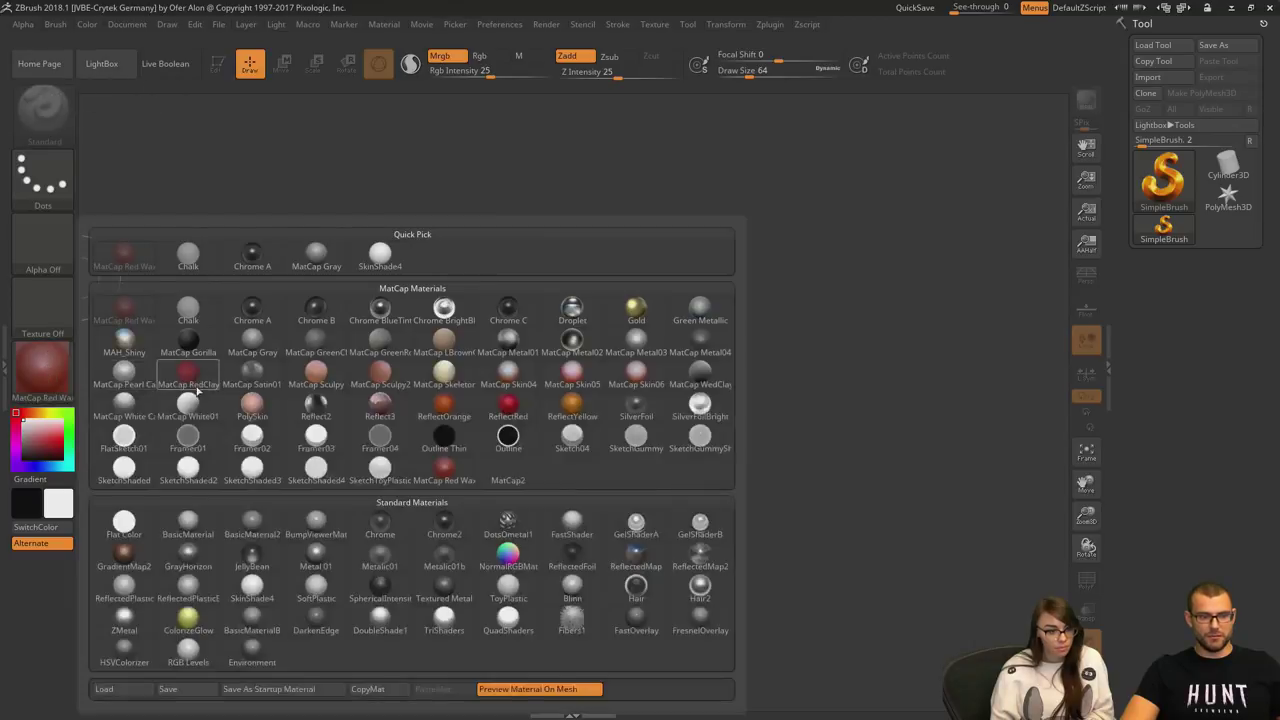
pyautogui.click(205, 527)
pyautogui.click(688, 25)
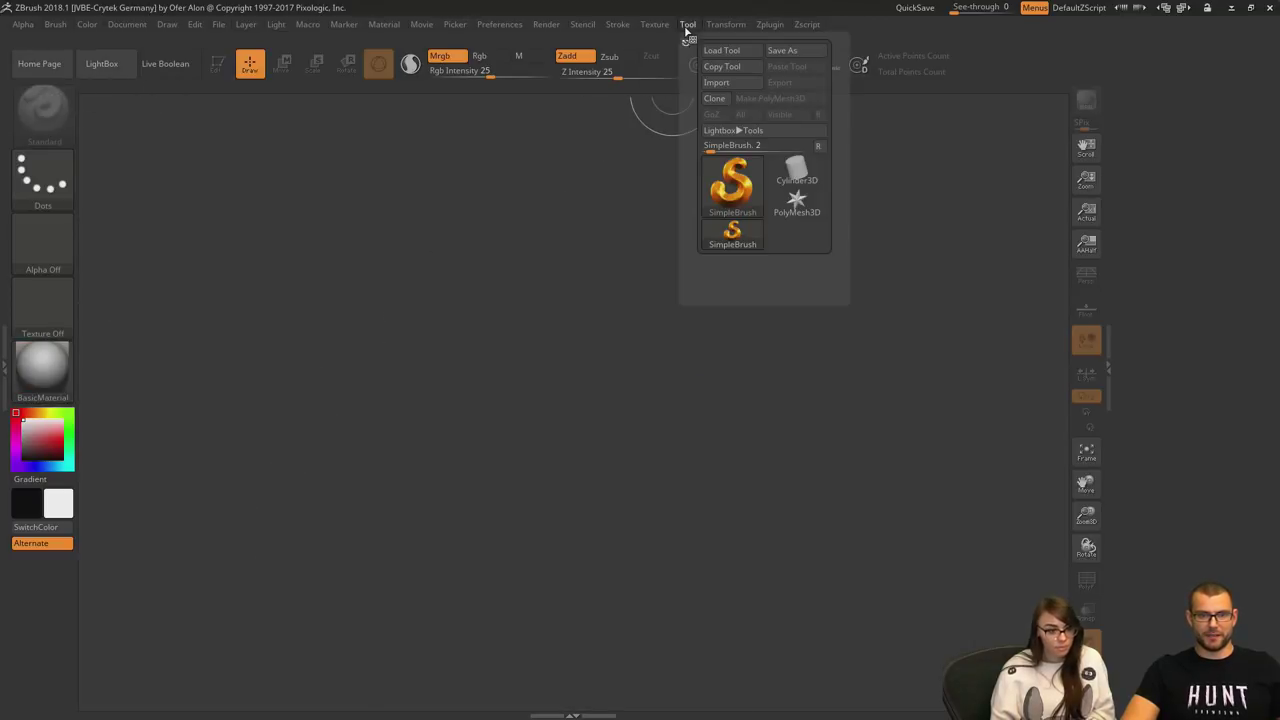
pyautogui.click(718, 51)
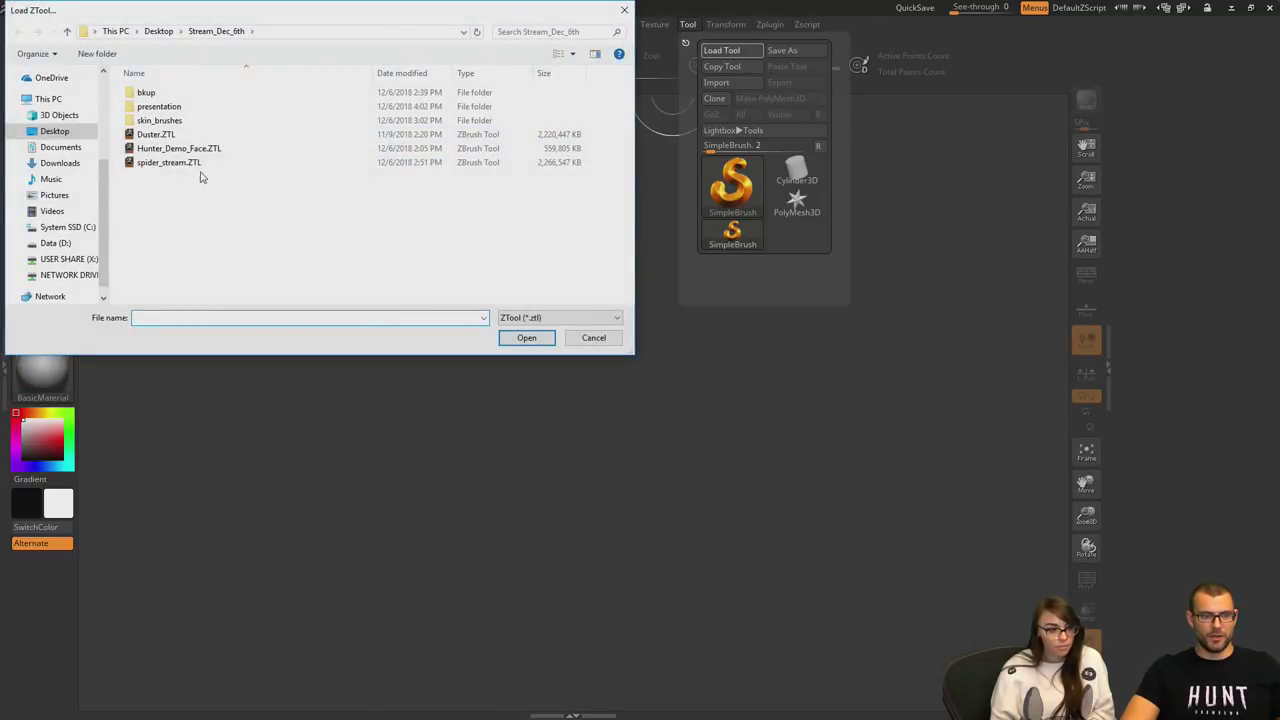
pyautogui.click(323, 34)
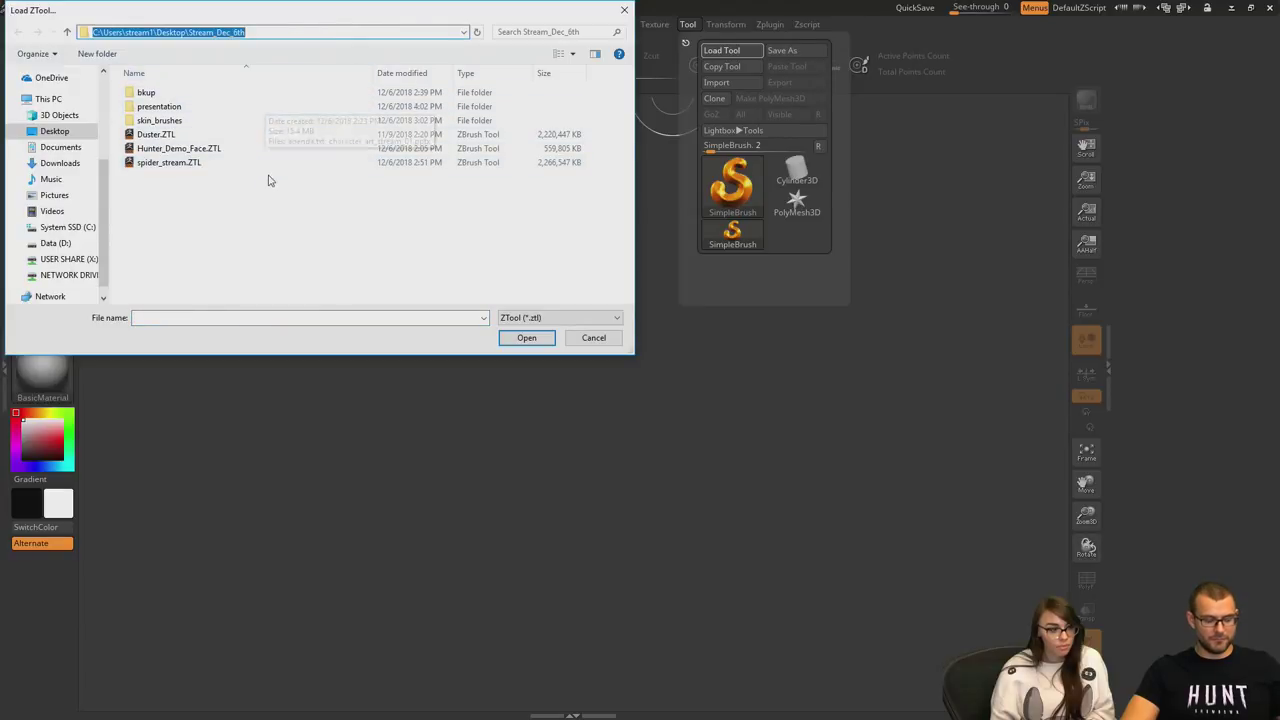
pyautogui.click(252, 206)
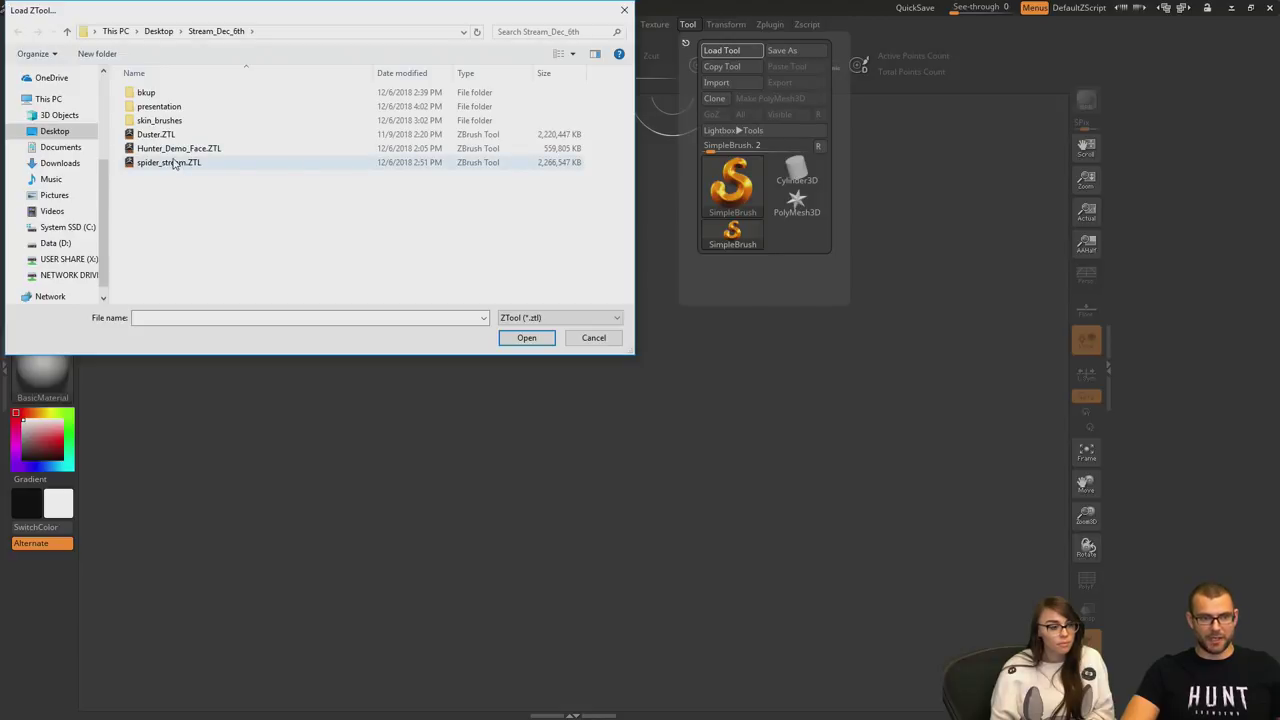
pyautogui.click(174, 164)
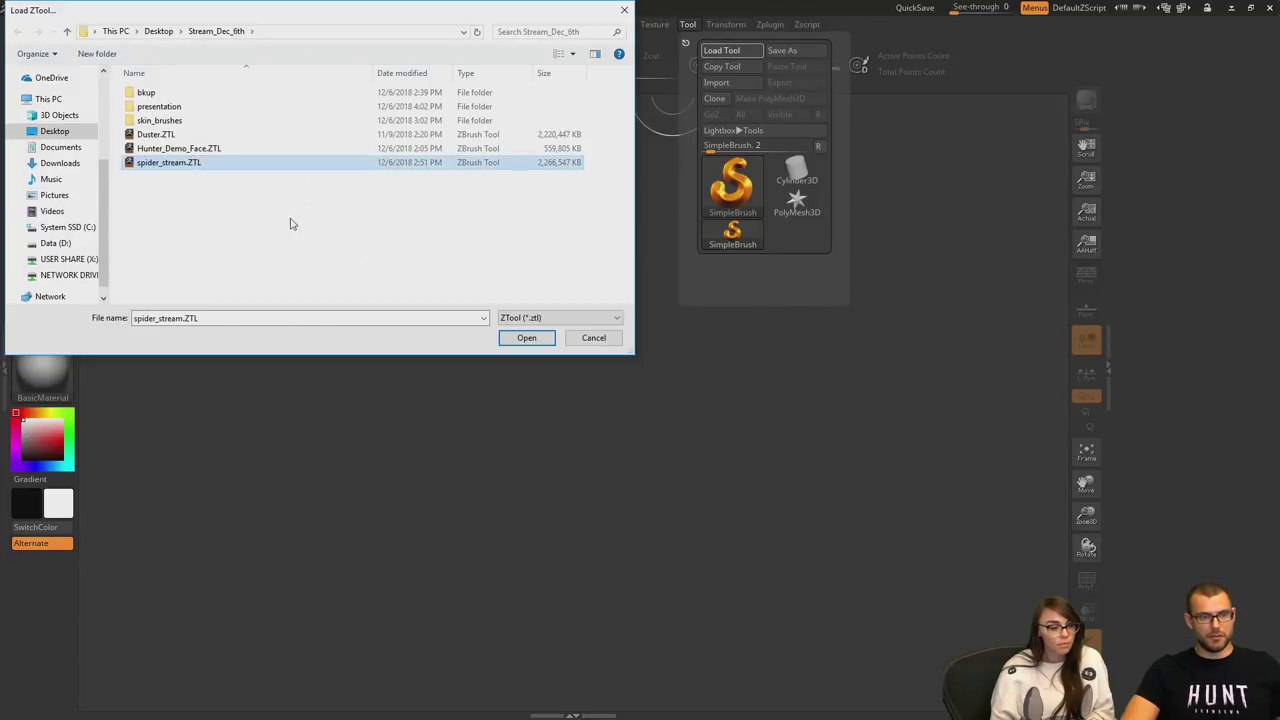
pyautogui.doubleClick(171, 164)
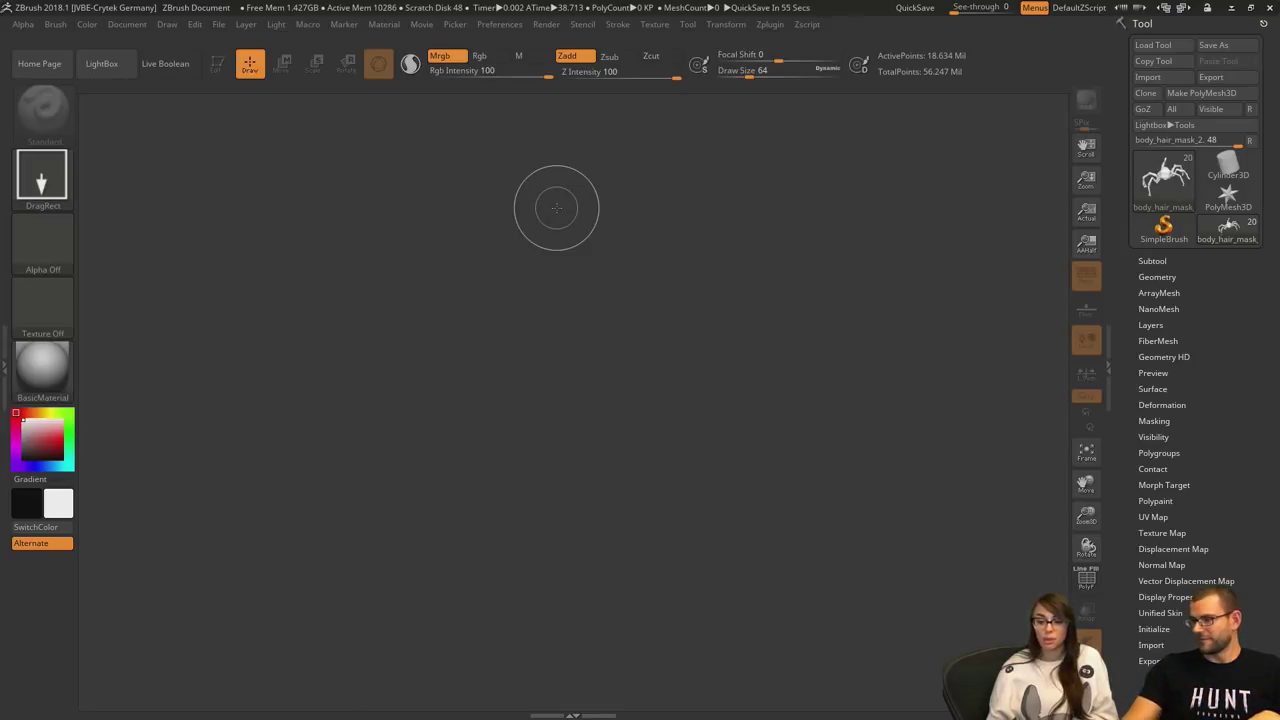
# - Draw the loaded spider on the canvas and make summoner_main1 the active subtool
pyautogui.moveTo(543, 300)
pyautogui.mouseDown()
pyautogui.moveTo(537, 431)
pyautogui.moveTo(562, 409)
pyautogui.moveTo(763, 406)
pyautogui.mouseUp()
pyautogui.press('t')
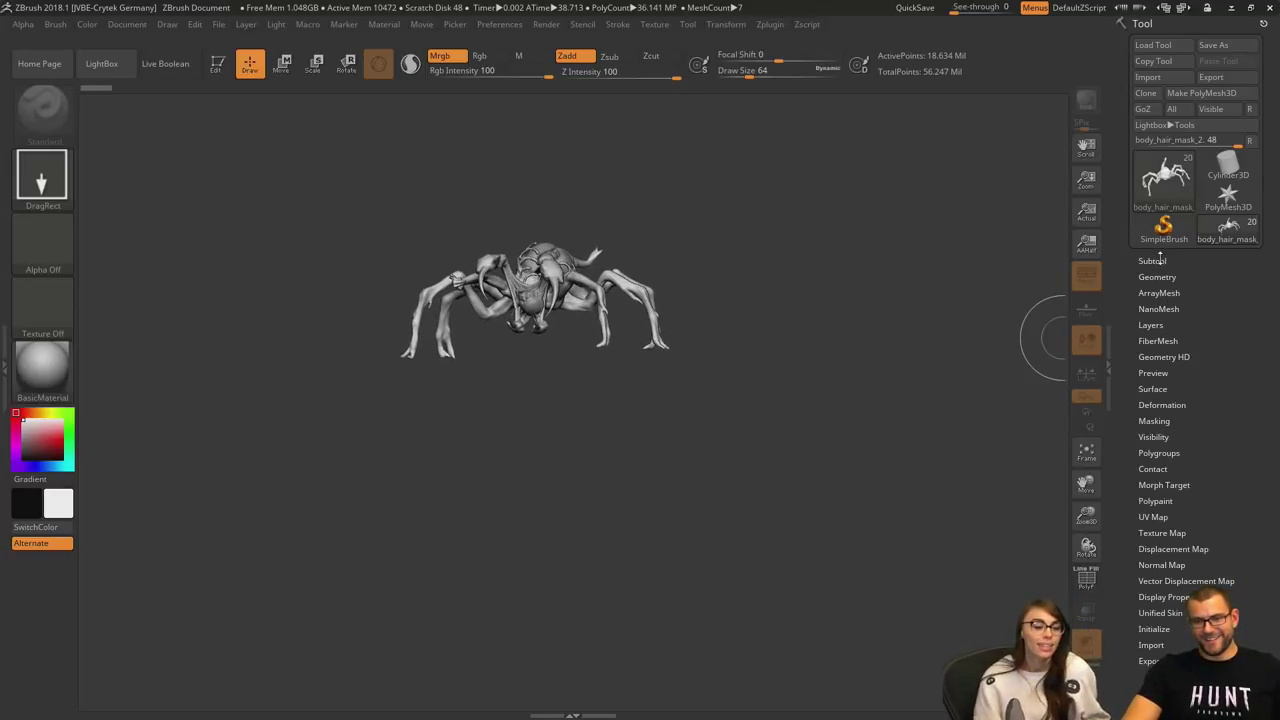
pyautogui.click(1158, 261)
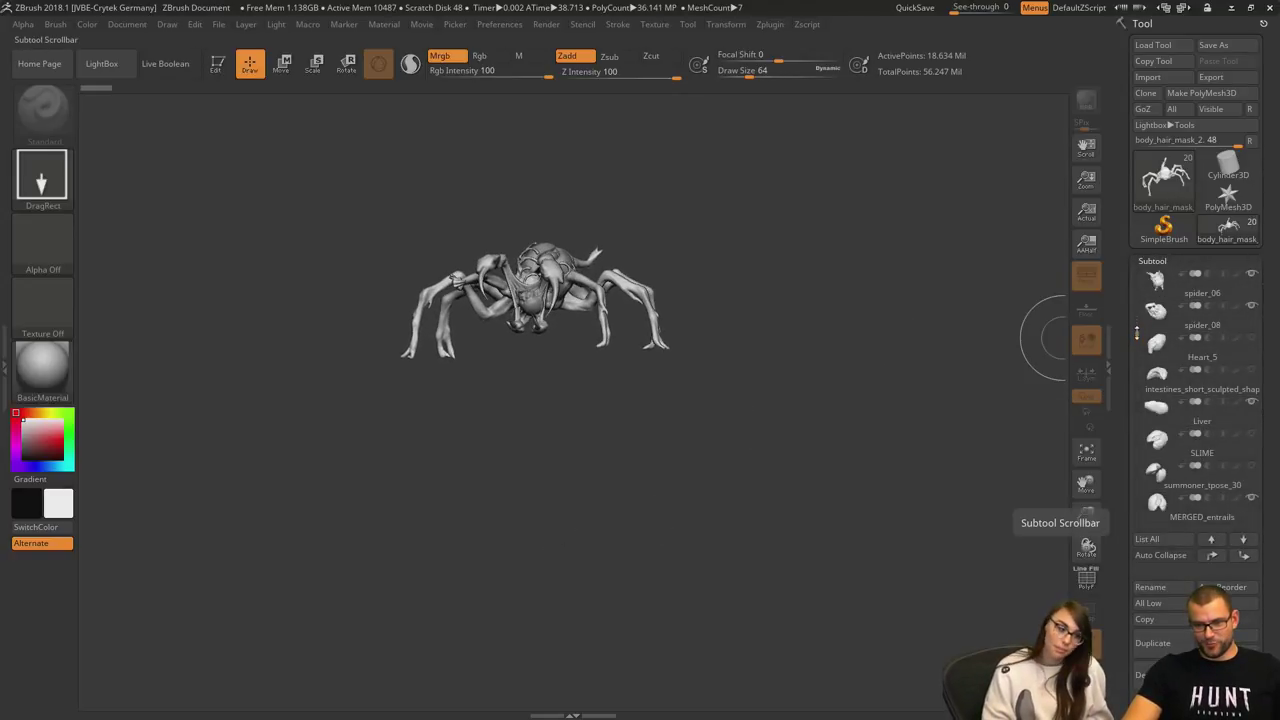
pyautogui.moveTo(1136, 334); pyautogui.dragTo(1136, 457)
pyautogui.moveTo(1163, 421)
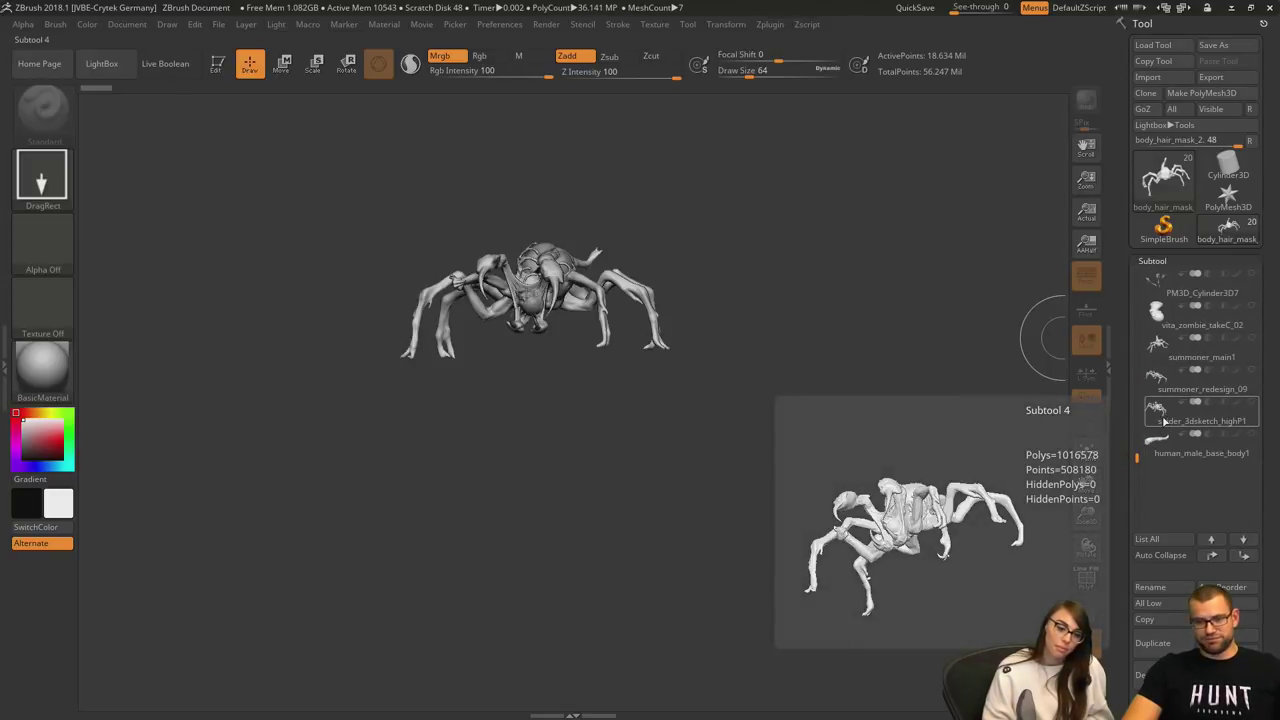
pyautogui.click(1158, 345)
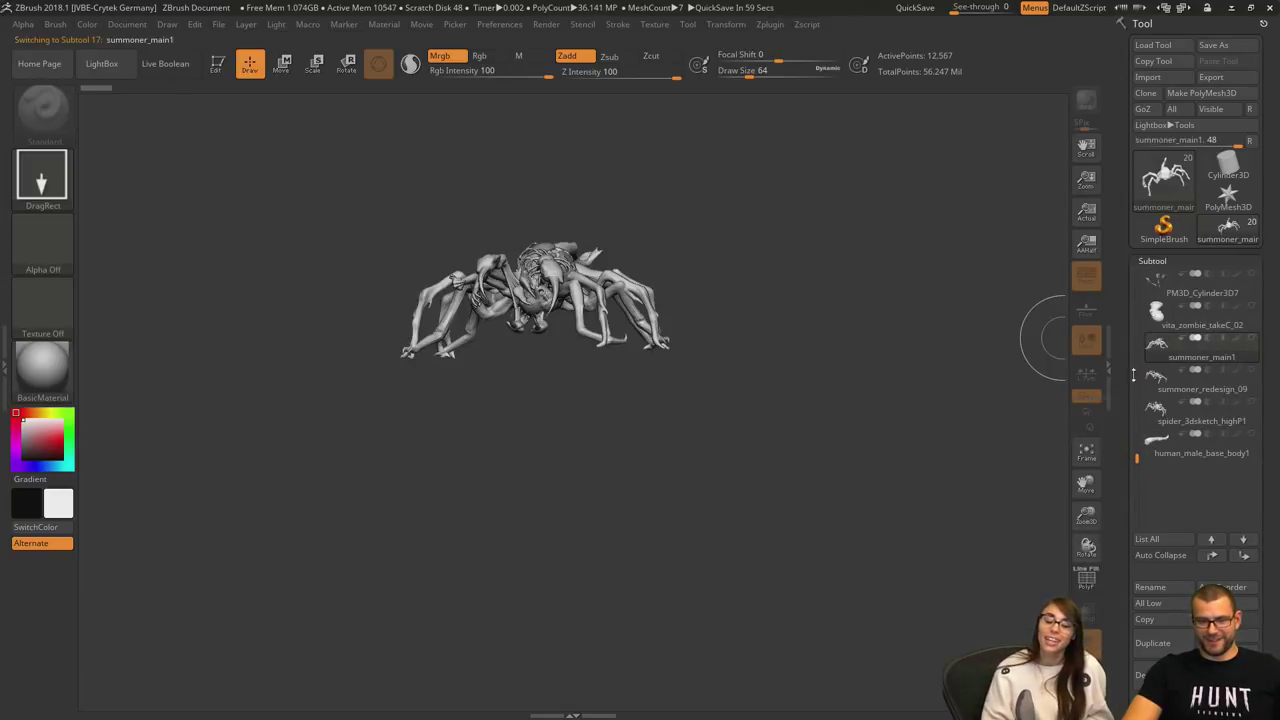
# - Clear the canvas, draw the summoner_main1 model on it again, and enter Edit mode to view it
pyautogui.click(915, 398)
pyautogui.hotkey('ctrl', 'n')
pyautogui.moveTo(686, 358); pyautogui.dragTo(700, 563)
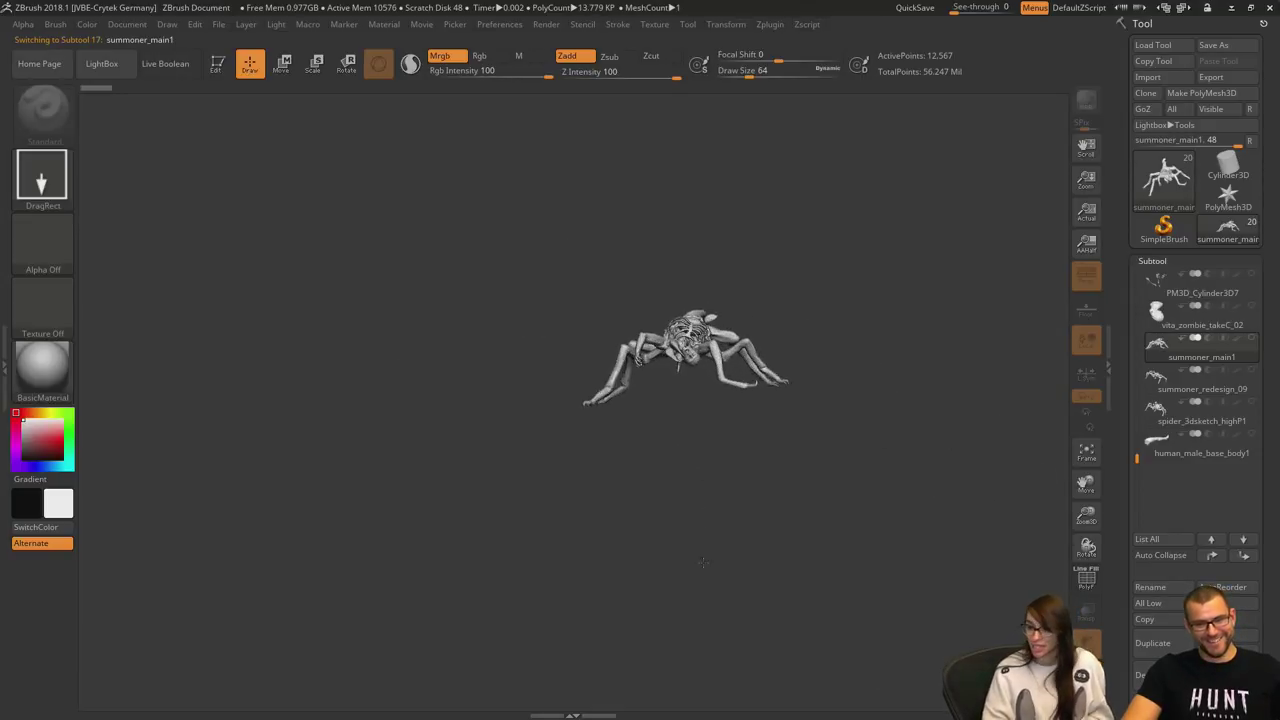
pyautogui.press('t')
pyautogui.moveTo(900, 341); pyautogui.dragTo(994, 311)
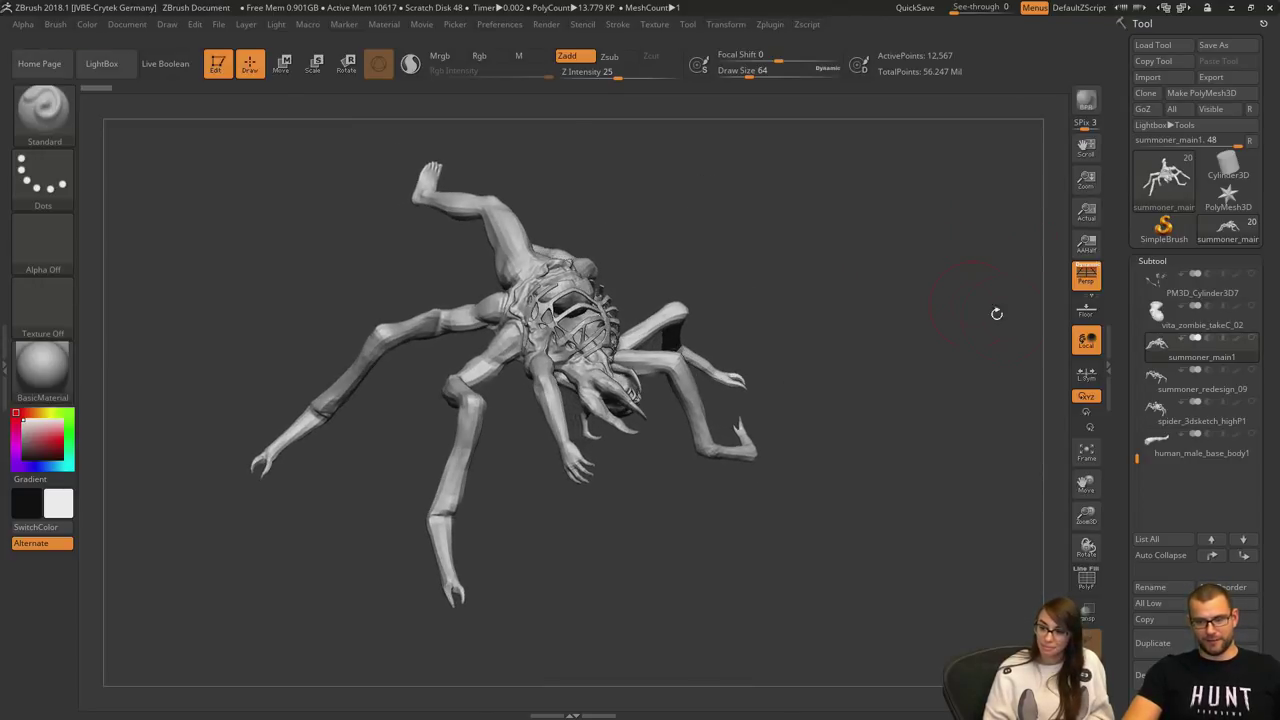
# - Compare the summoner_redesign_09 subtool with summoner_main1, and examine the redesign from several angles
pyautogui.click(1153, 378)
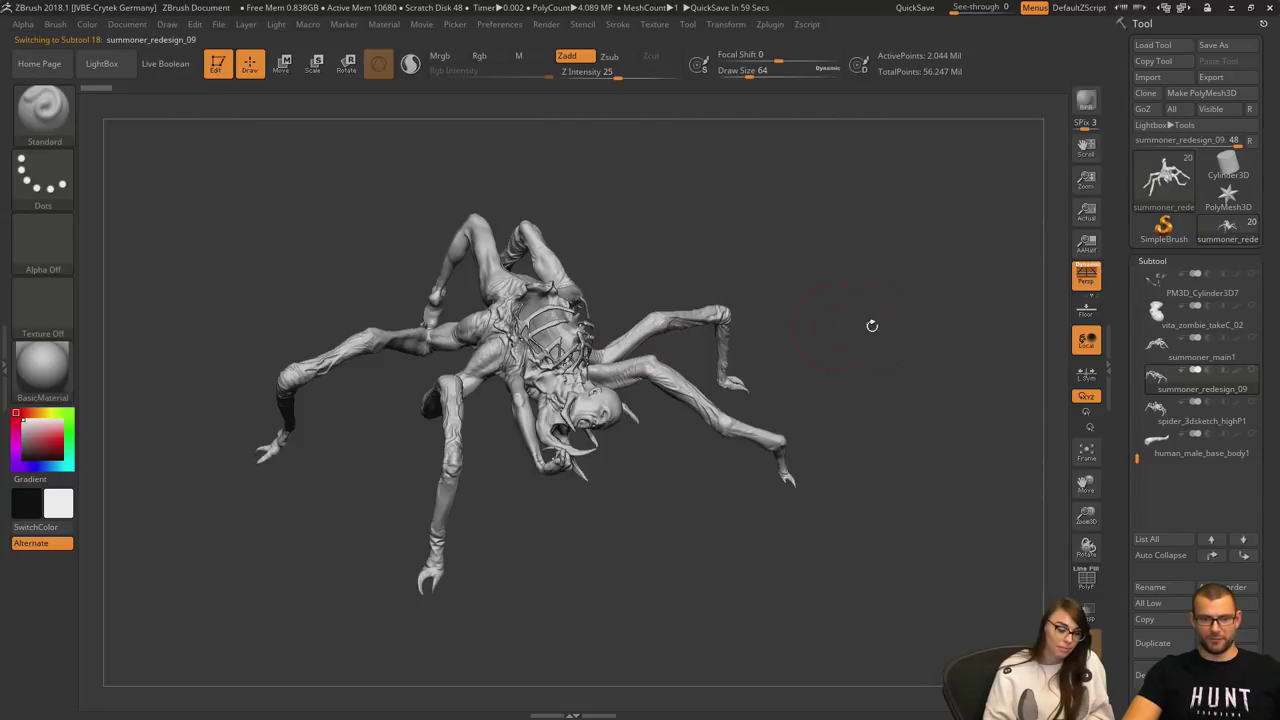
pyautogui.click(1156, 348)
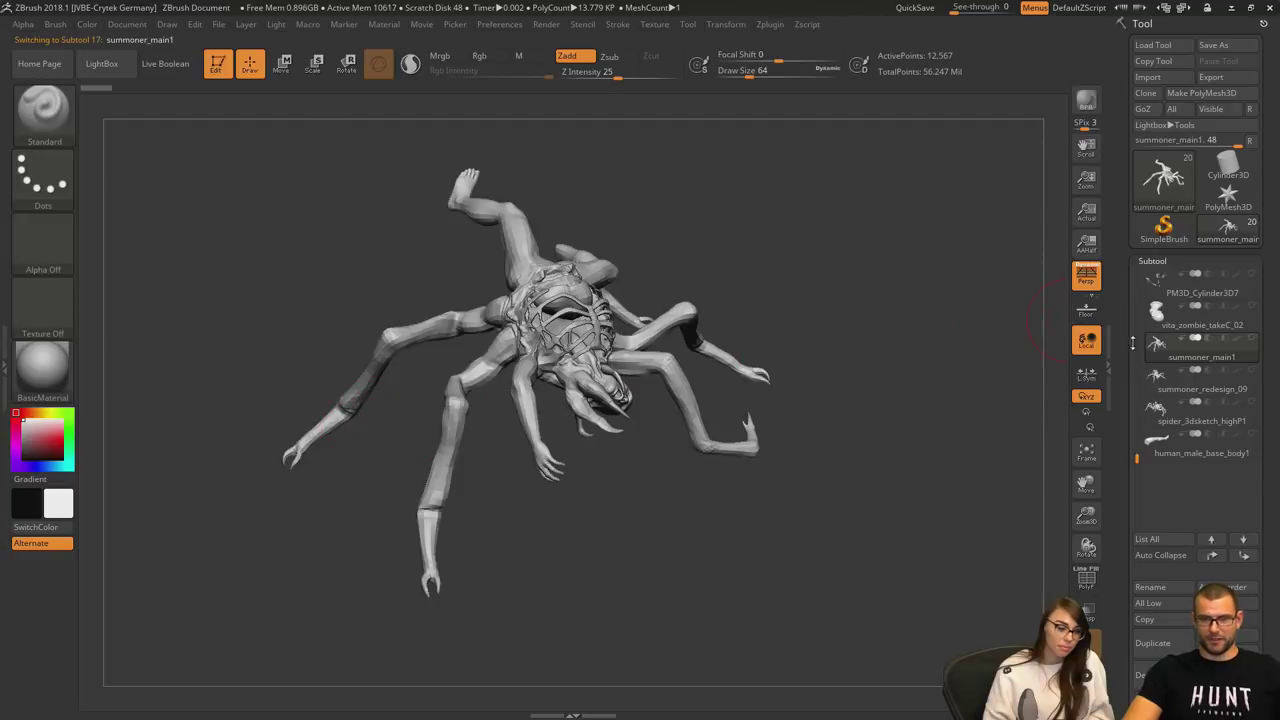
pyautogui.click(1156, 378)
pyautogui.moveTo(885, 287); pyautogui.dragTo(934, 305)
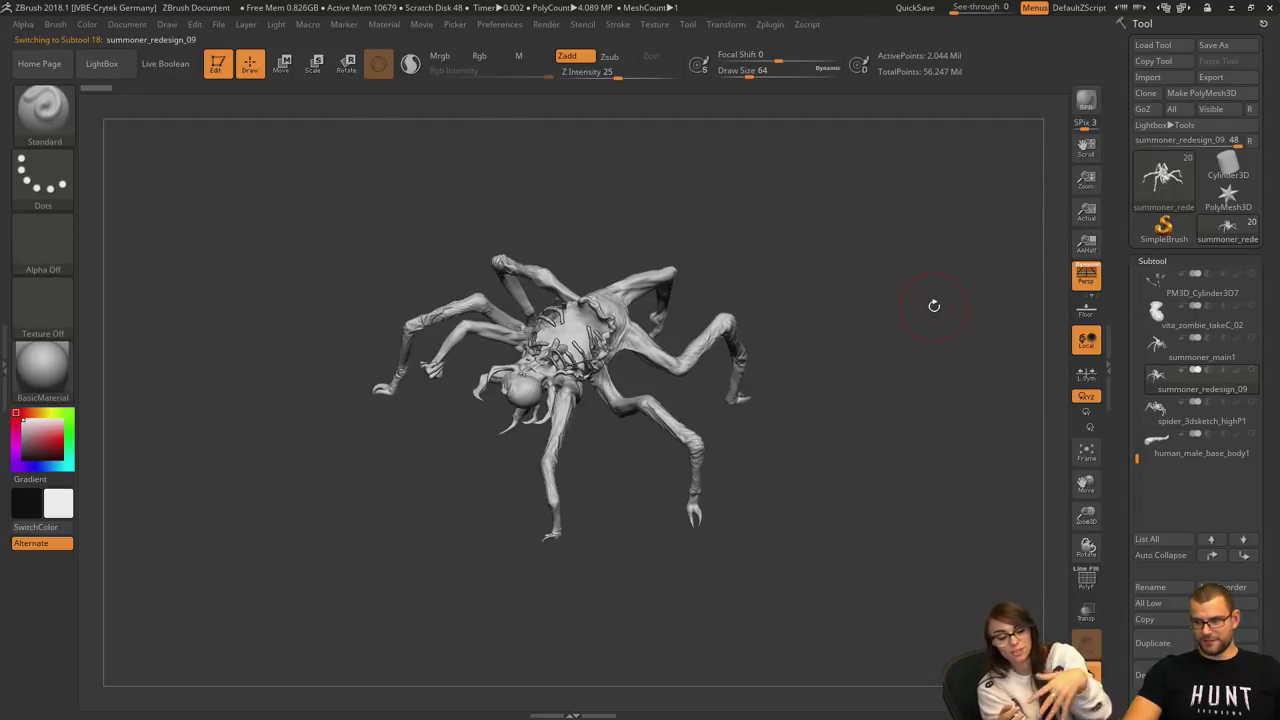
pyautogui.keyDown('alt'); pyautogui.moveTo(921, 238); pyautogui.dragTo(911, 263); pyautogui.keyUp('alt')
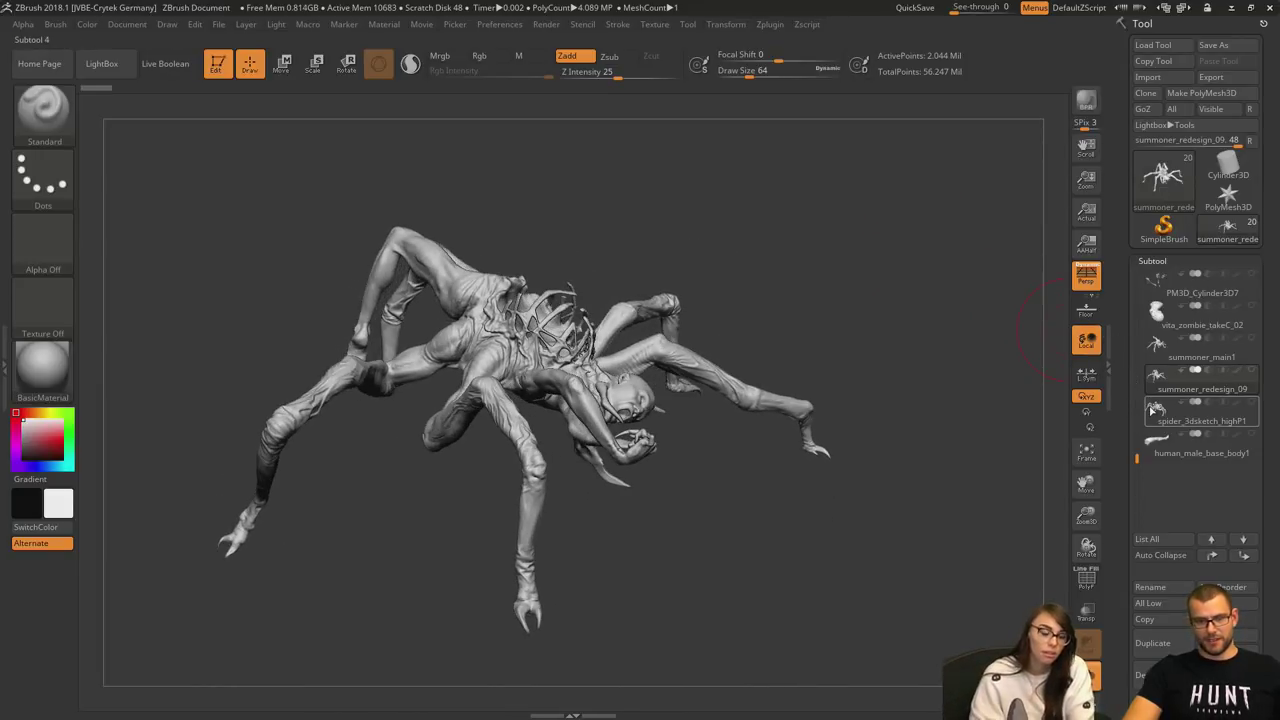
# - Switch to the spider_3dsketch_highP1 subtool and examine the whole creature from both sides and from above
pyautogui.moveTo(1152, 410)
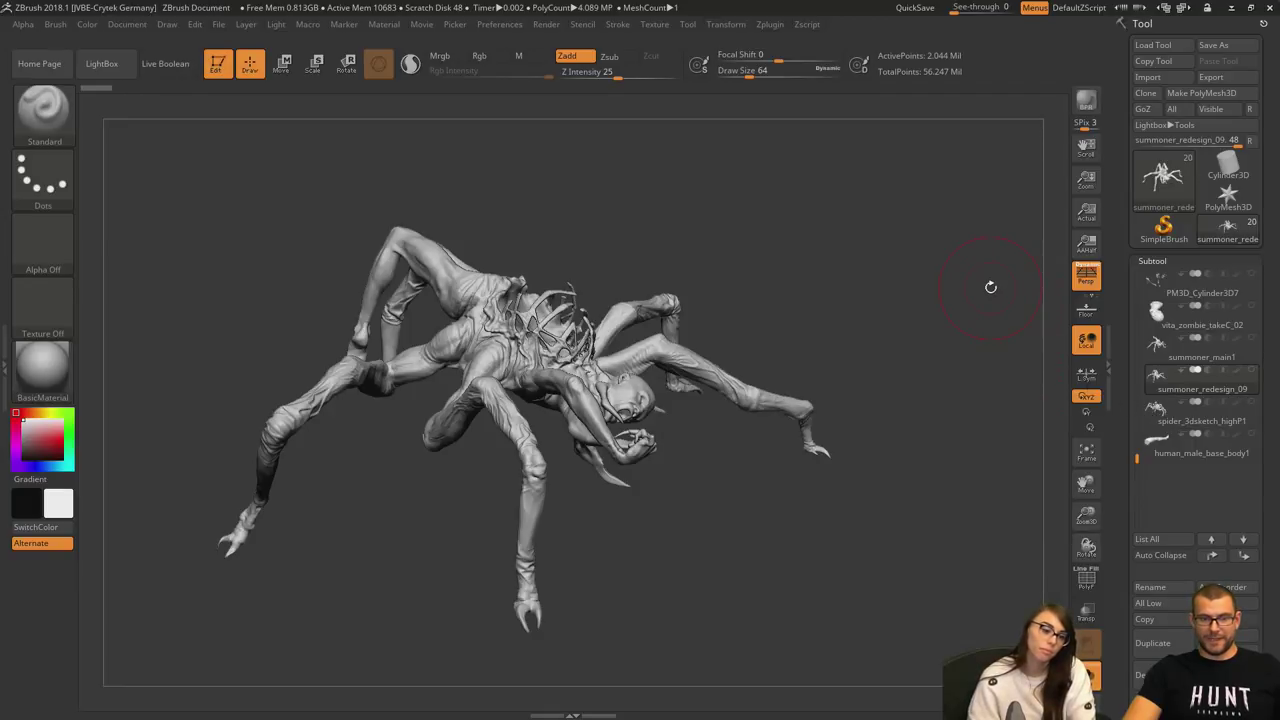
pyautogui.click(1152, 410)
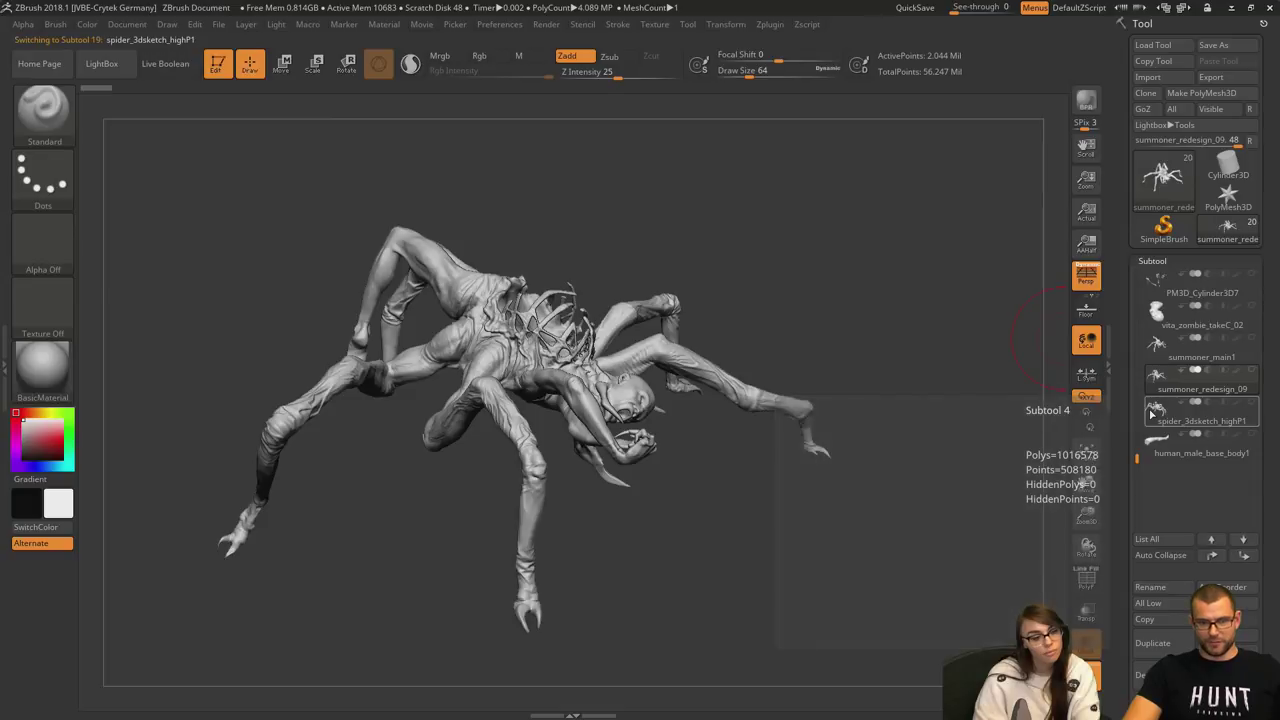
pyautogui.moveTo(954, 288); pyautogui.dragTo(908, 265)
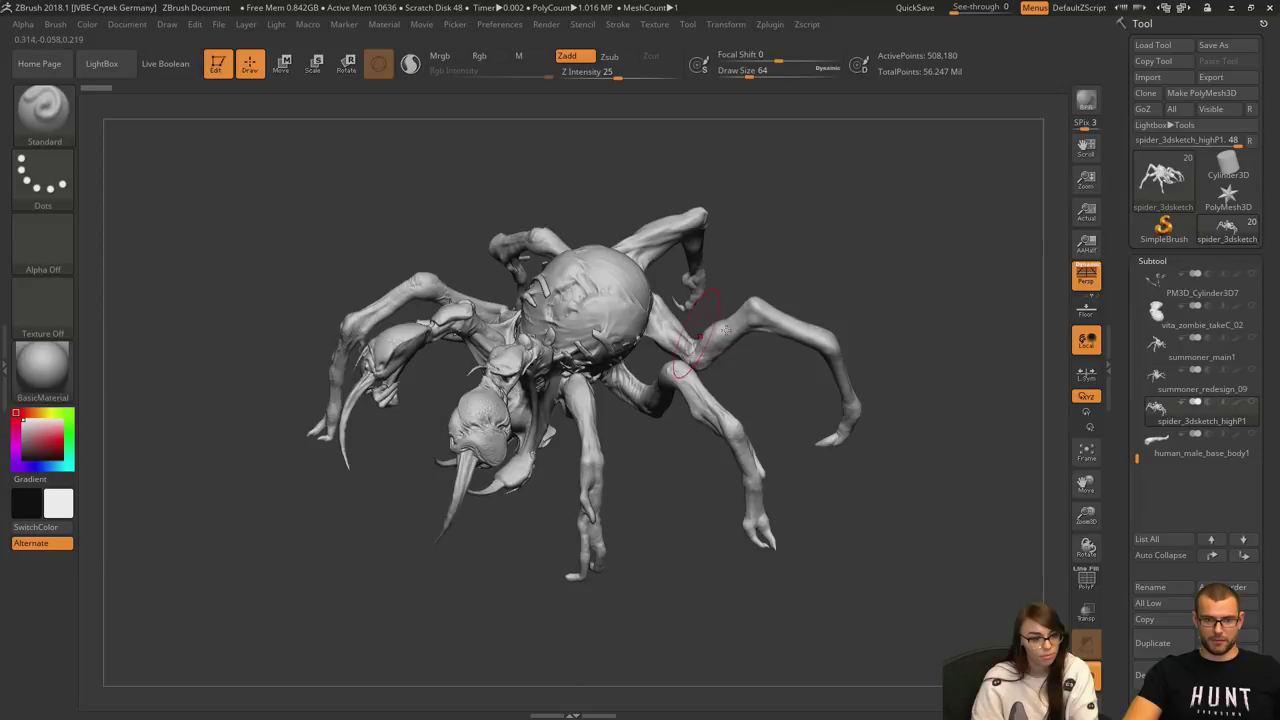
pyautogui.moveTo(937, 263)
pyautogui.mouseDown()
pyautogui.moveTo(917, 249)
pyautogui.moveTo(931, 254)
pyautogui.mouseUp()
pyautogui.press('f')
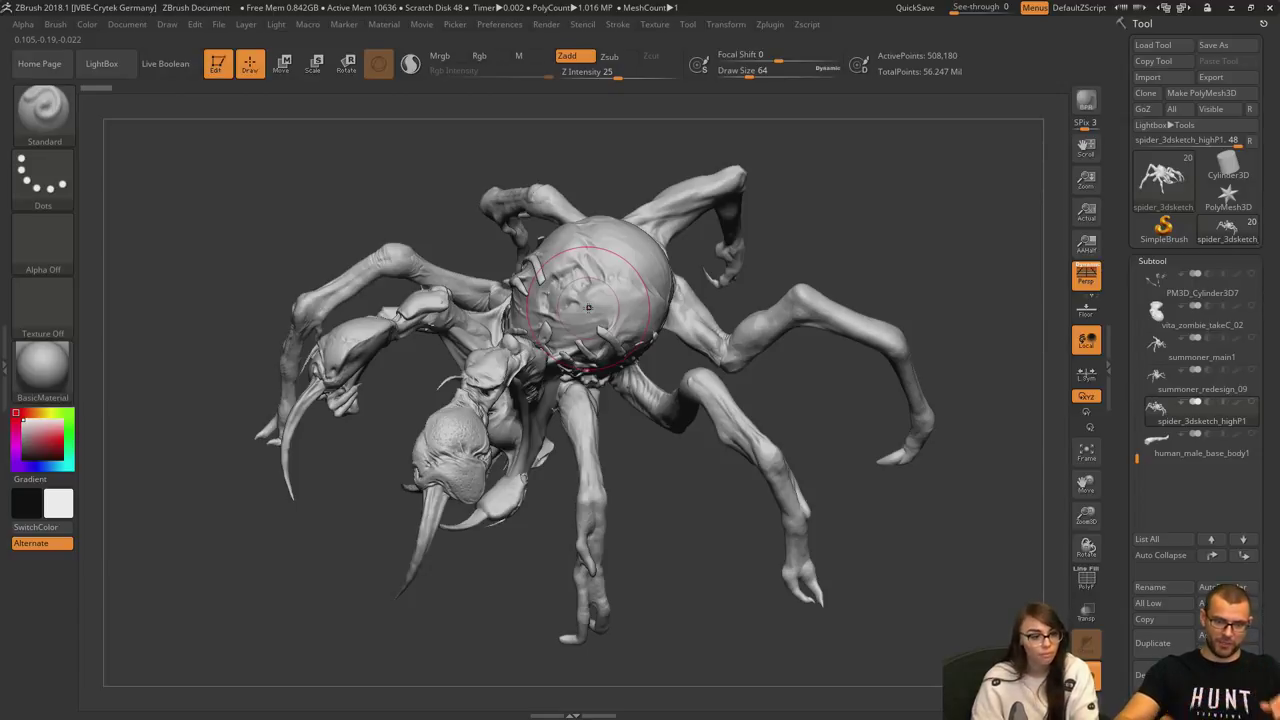
pyautogui.moveTo(866, 209); pyautogui.dragTo(938, 215)
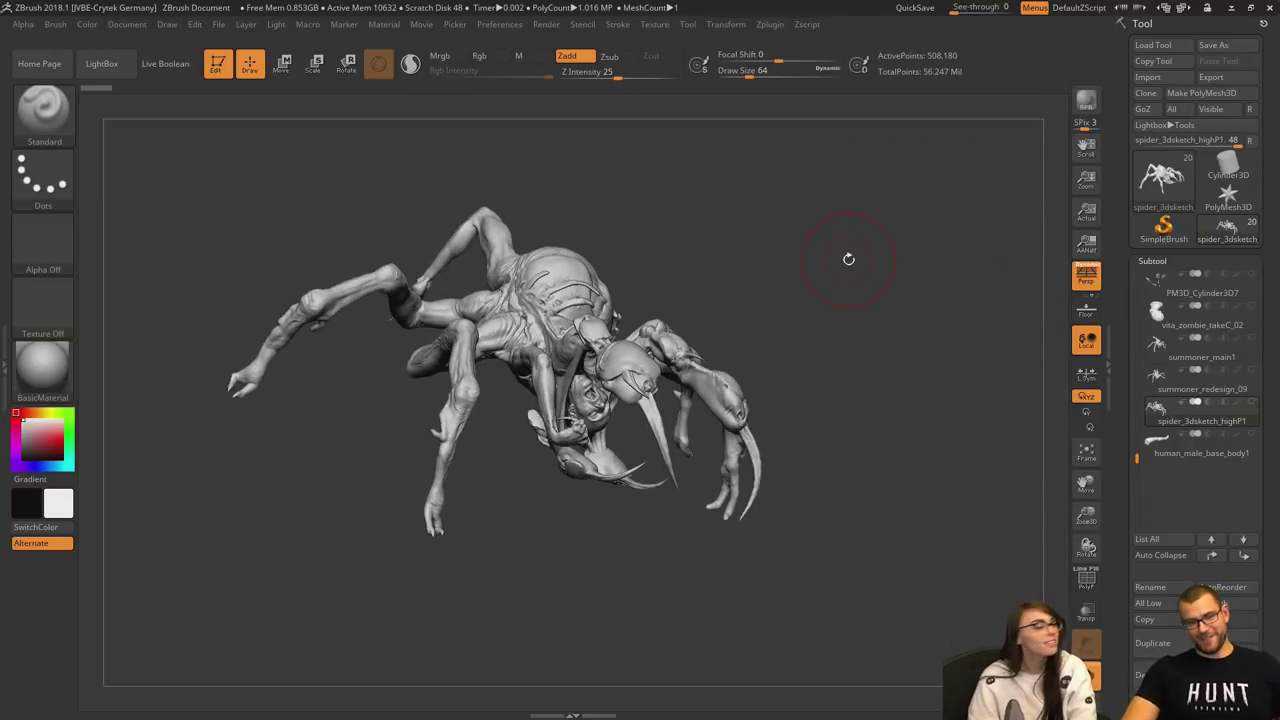
pyautogui.moveTo(848, 259)
pyautogui.mouseDown()
pyautogui.moveTo(841, 271)
pyautogui.moveTo(858, 258)
pyautogui.mouseUp()
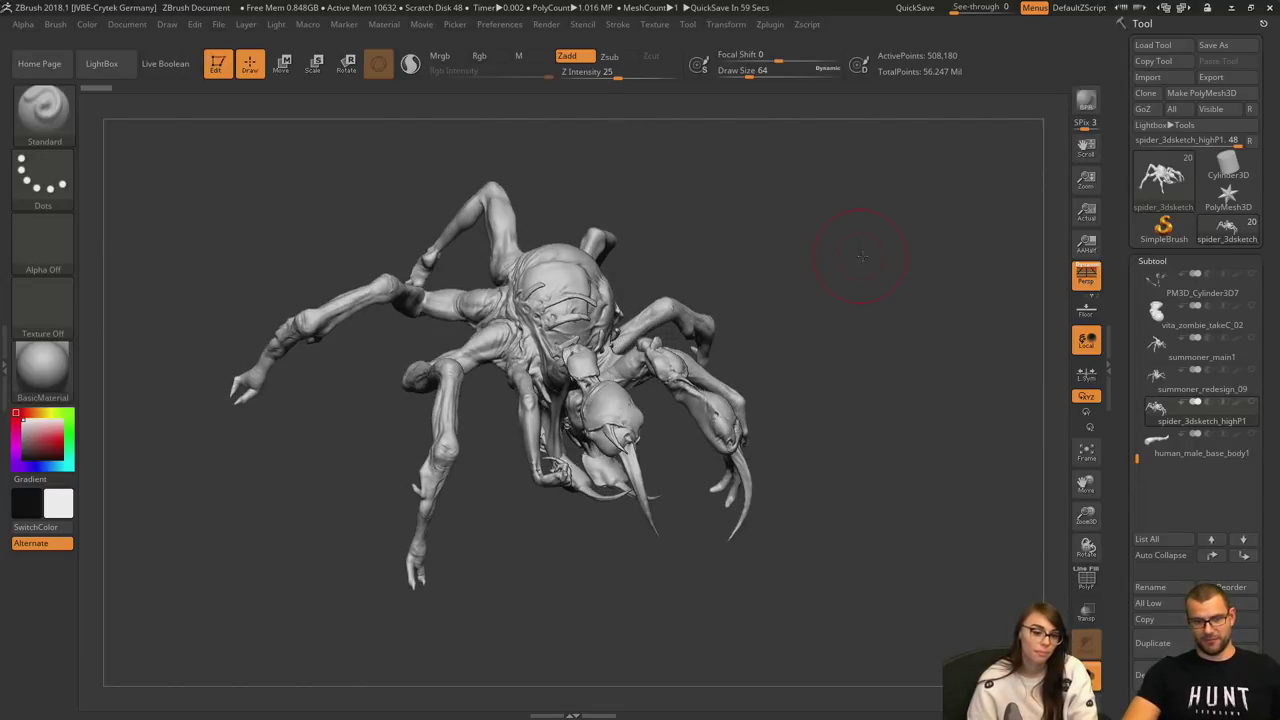
pyautogui.moveTo(862, 256); pyautogui.dragTo(886, 297)
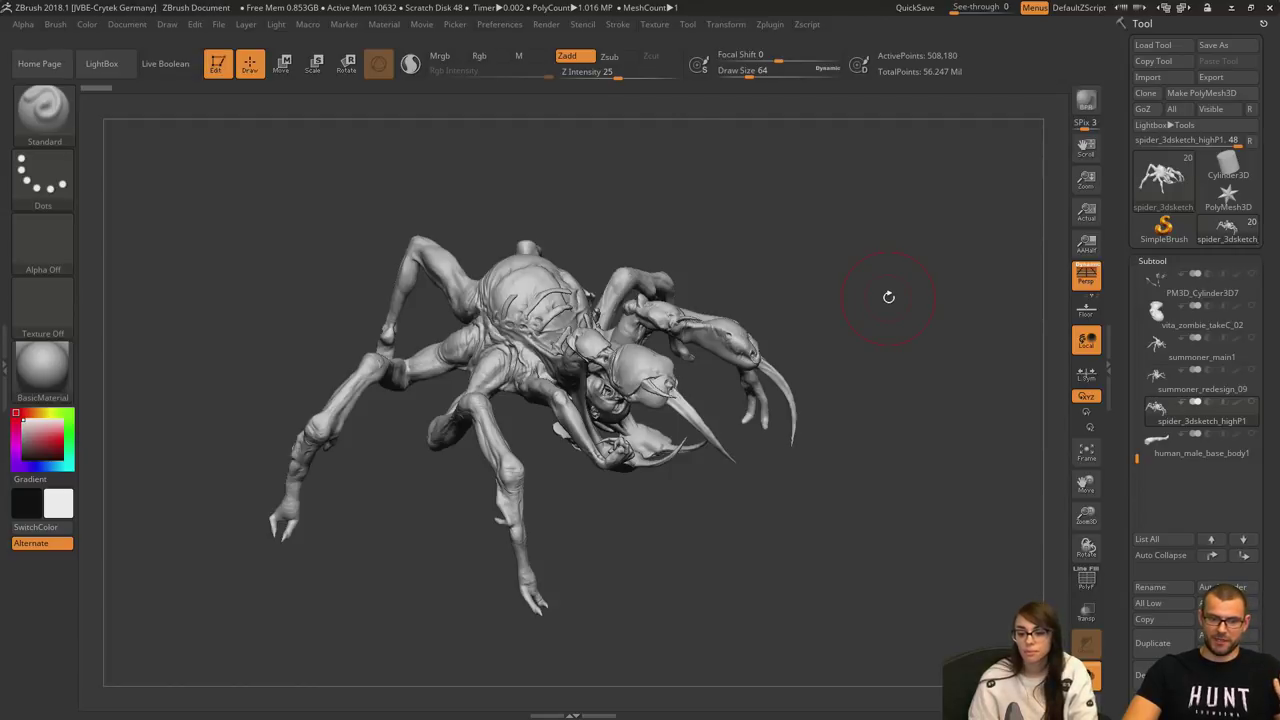
pyautogui.moveTo(888, 297); pyautogui.dragTo(890, 317)
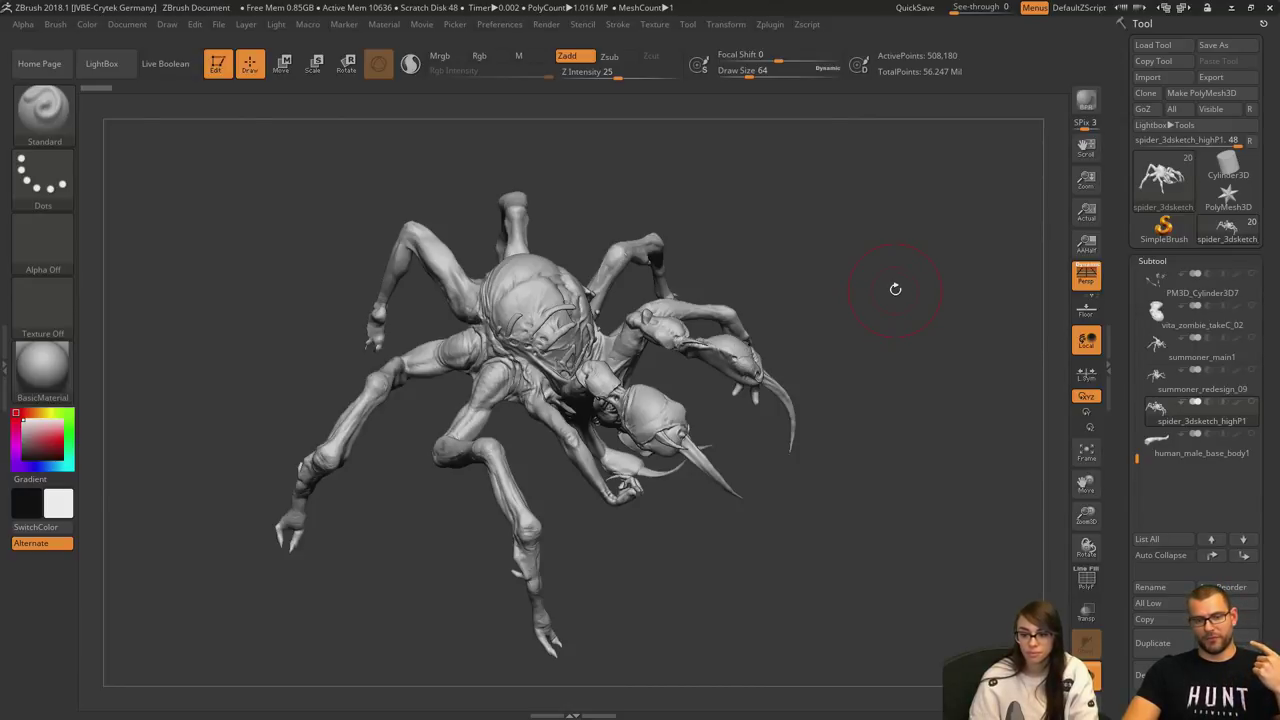
# - Examine the spider sketch's underside, legs, claws and heads at close range
pyautogui.moveTo(896, 275); pyautogui.dragTo(800, 263)
pyautogui.moveTo(922, 271)
pyautogui.mouseDown()
pyautogui.moveTo(905, 300)
pyautogui.moveTo(900, 214)
pyautogui.moveTo(920, 211)
pyautogui.moveTo(957, 500)
pyautogui.moveTo(845, 510)
pyautogui.moveTo(670, 284)
pyautogui.mouseUp()
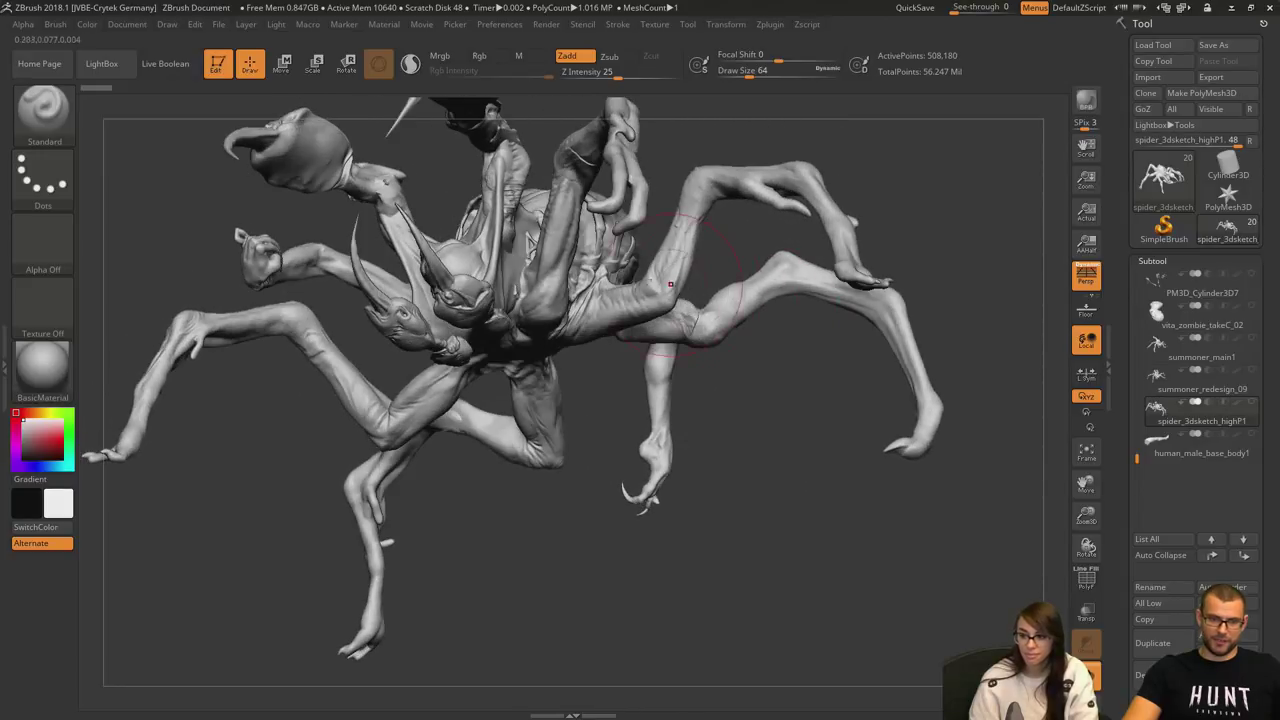
pyautogui.moveTo(720, 151); pyautogui.dragTo(582, 380)
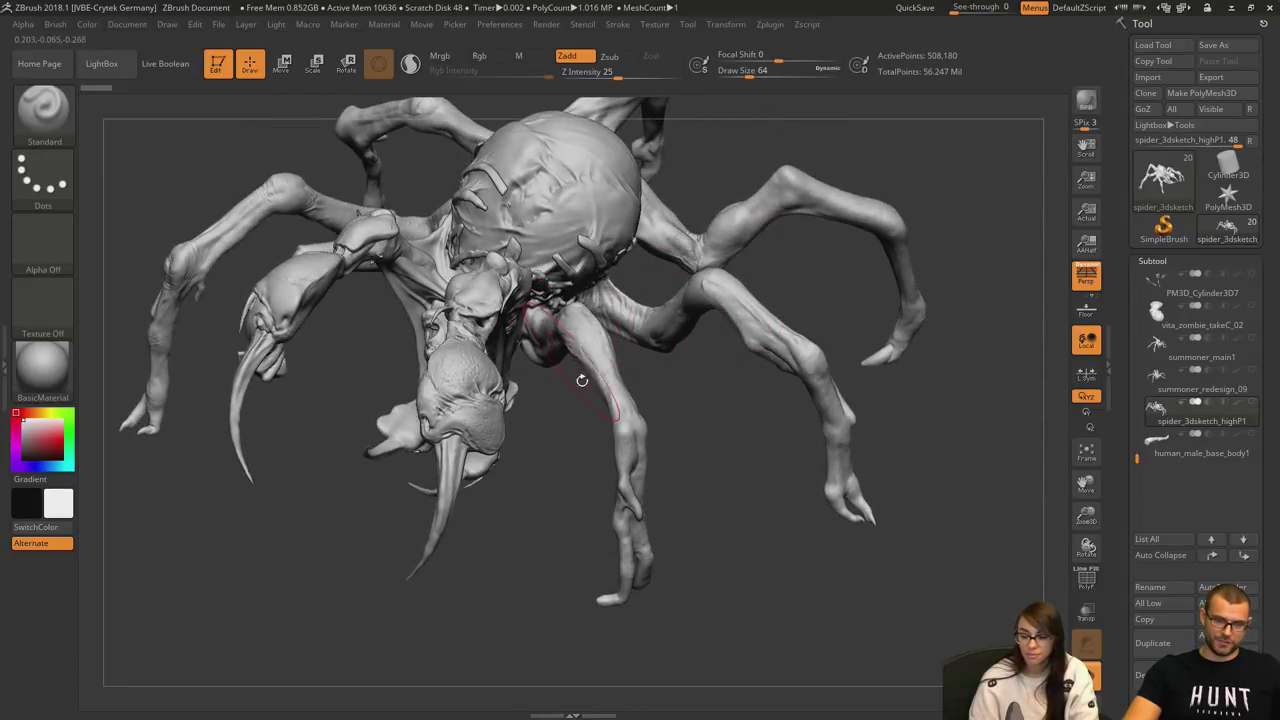
pyautogui.moveTo(694, 551); pyautogui.dragTo(728, 468)
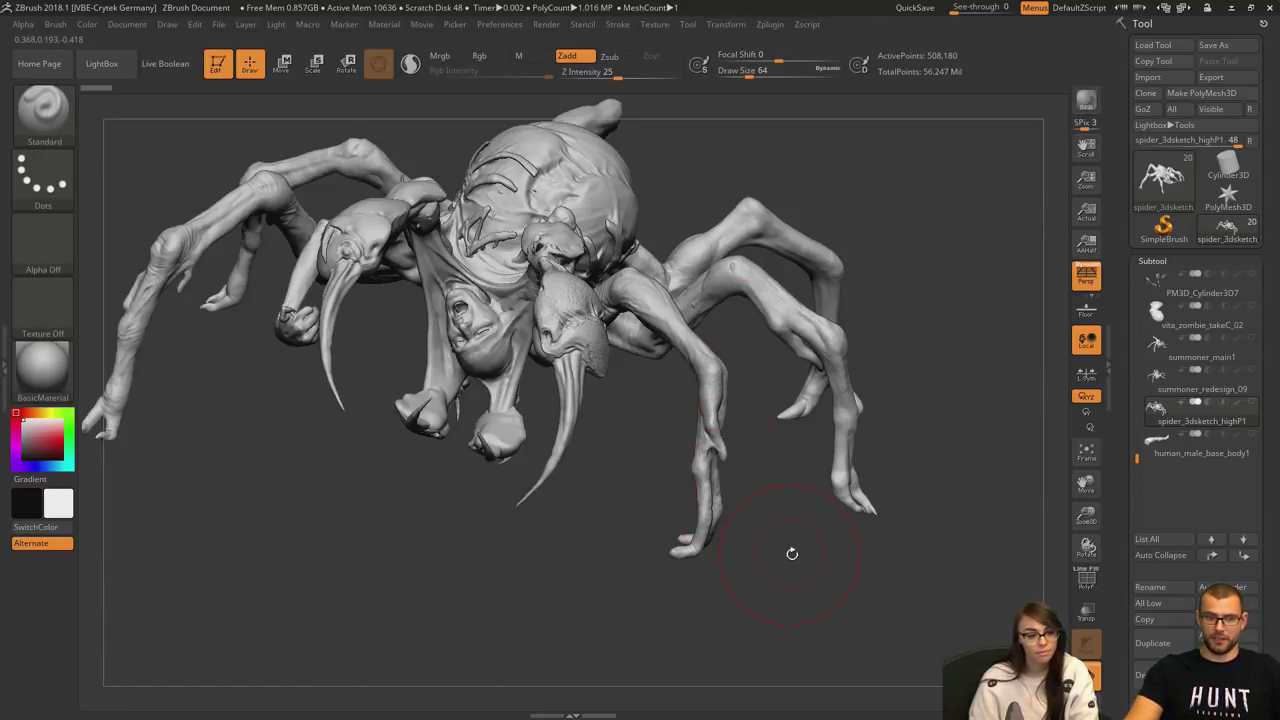
# - Examine the spider sketch from underneath, from the side and from above as a whole creature
pyautogui.moveTo(792, 553); pyautogui.dragTo(920, 467)
pyautogui.moveTo(962, 279); pyautogui.dragTo(985, 385)
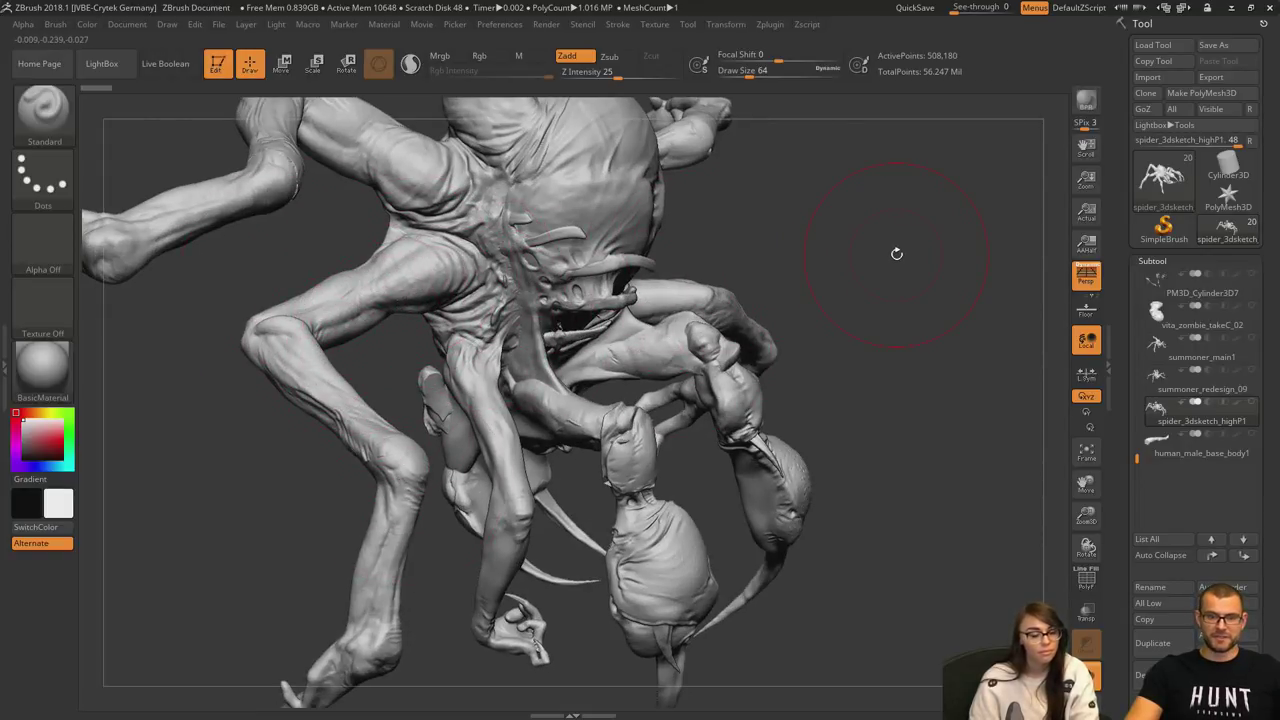
pyautogui.moveTo(894, 251); pyautogui.dragTo(907, 299)
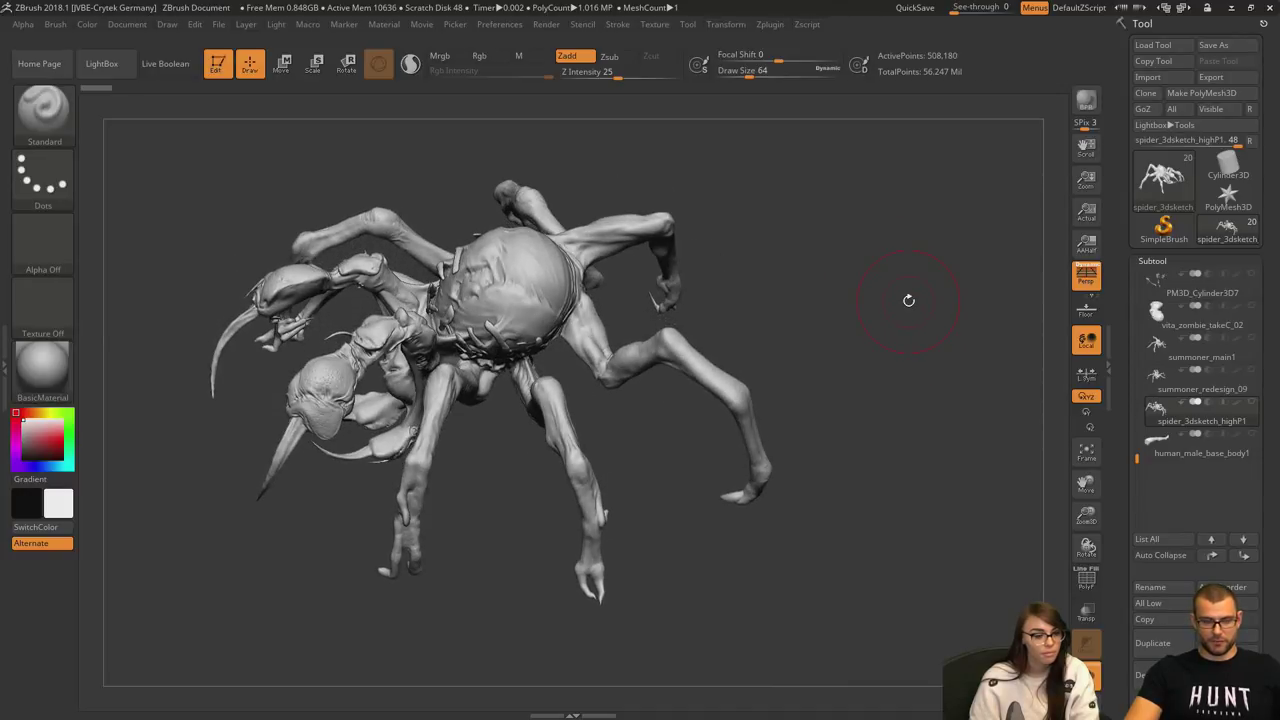
pyautogui.moveTo(908, 300); pyautogui.dragTo(905, 285)
# - Switch to the PowerPoint slide show and advance past the grey spider sculpts to the textured spider render
pyautogui.hotkey('alt', 'Tab')
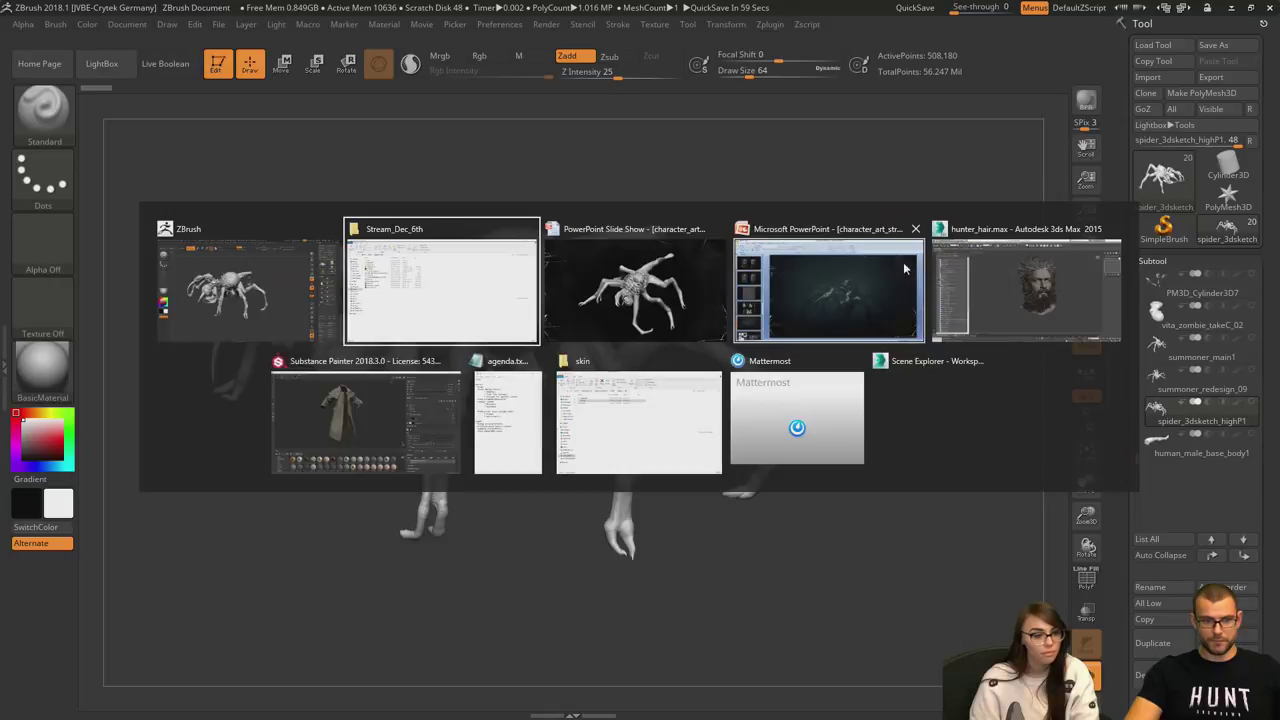
pyautogui.click(702, 307)
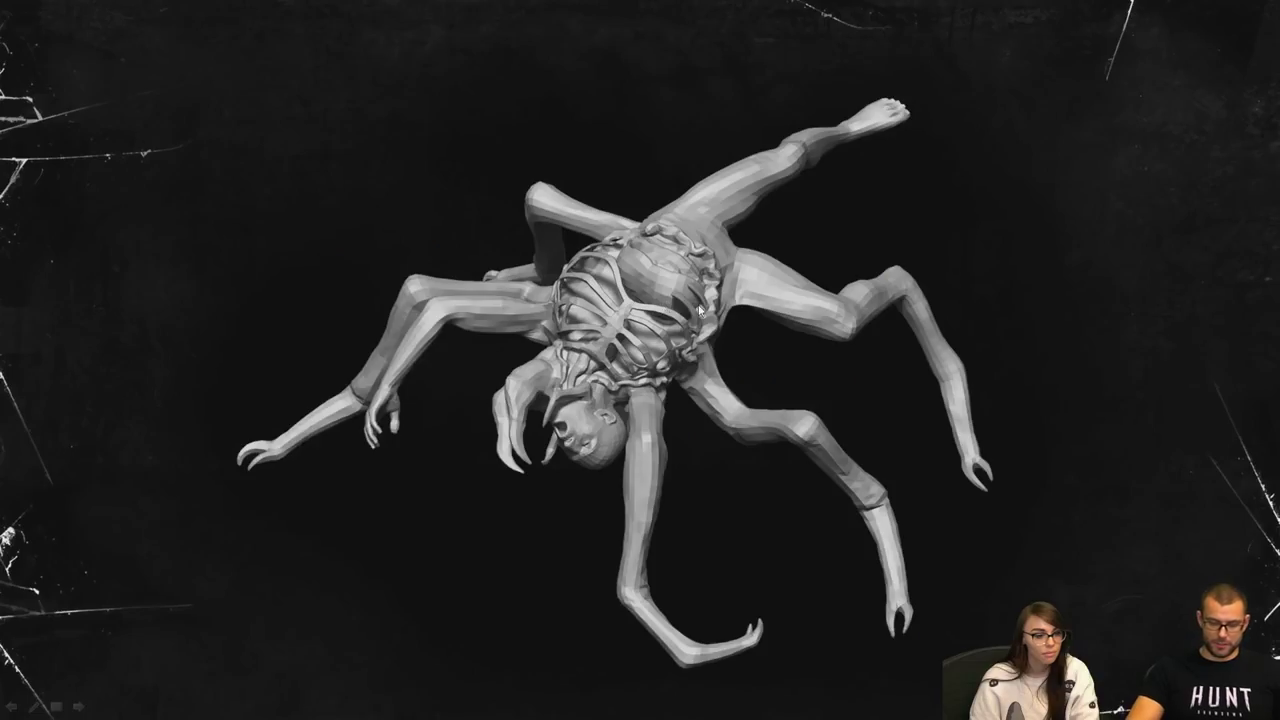
pyautogui.click(698, 305)
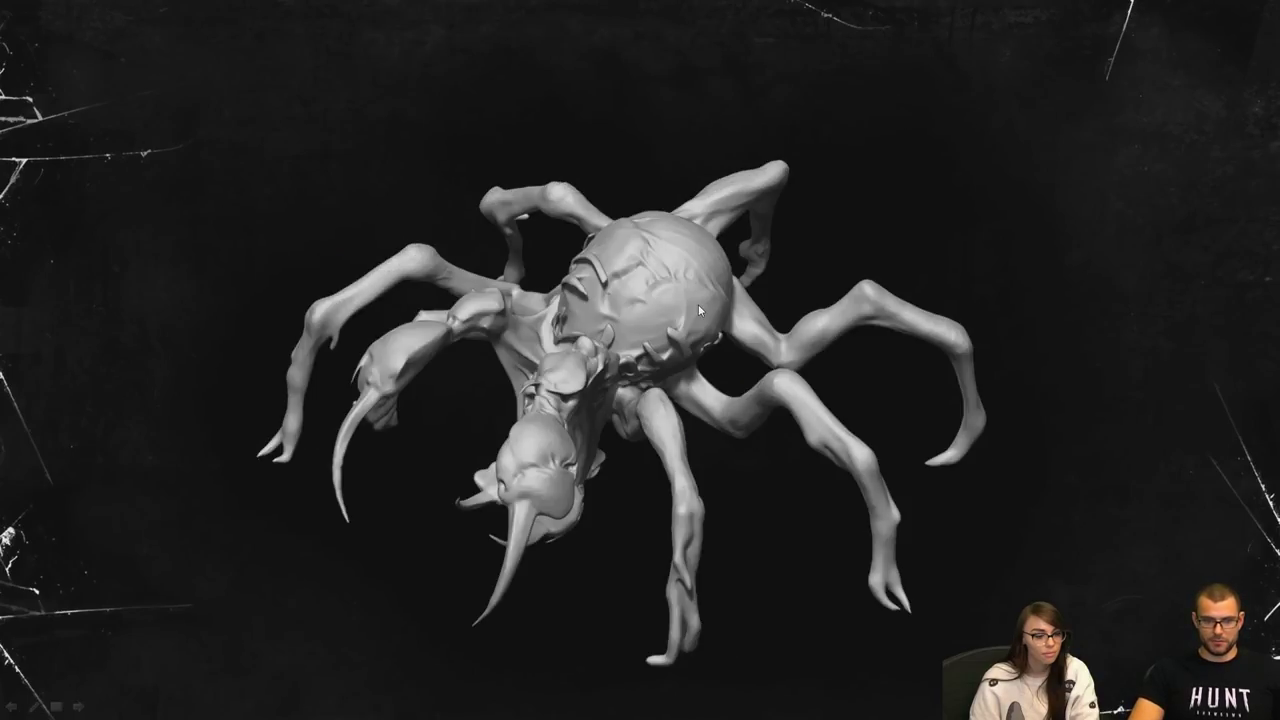
pyautogui.click(698, 304)
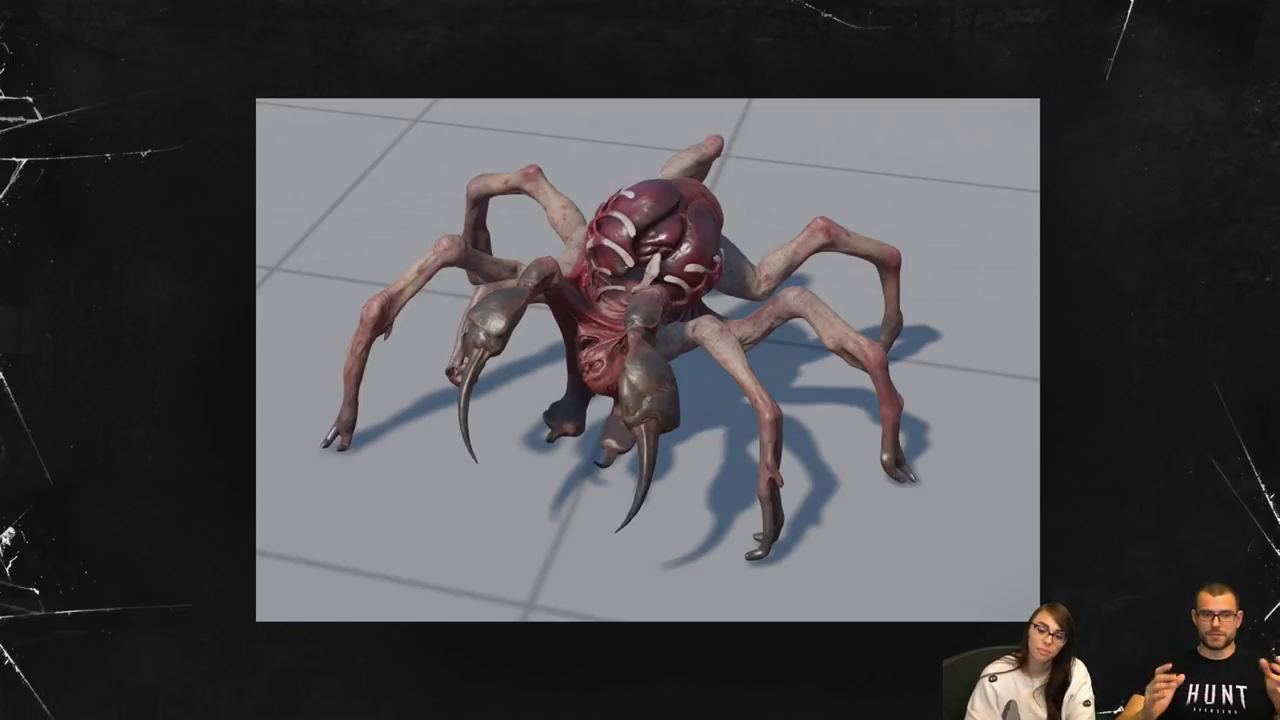
# - Switch back to ZBrush and examine the spider_3dsketch_highP1 sculpt from the front and from above
pyautogui.hotkey('alt', 'Tab')
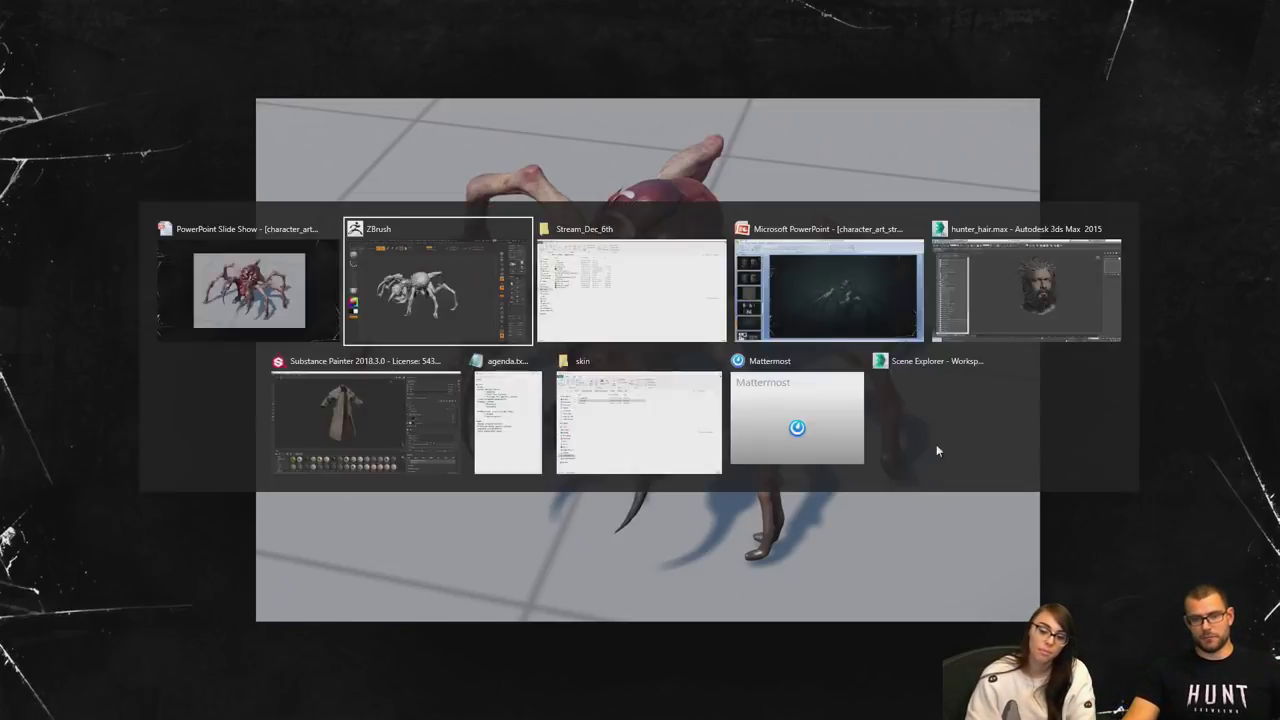
pyautogui.click(458, 320)
pyautogui.moveTo(899, 256); pyautogui.dragTo(921, 222)
pyautogui.moveTo(1020, 277); pyautogui.dragTo(903, 249)
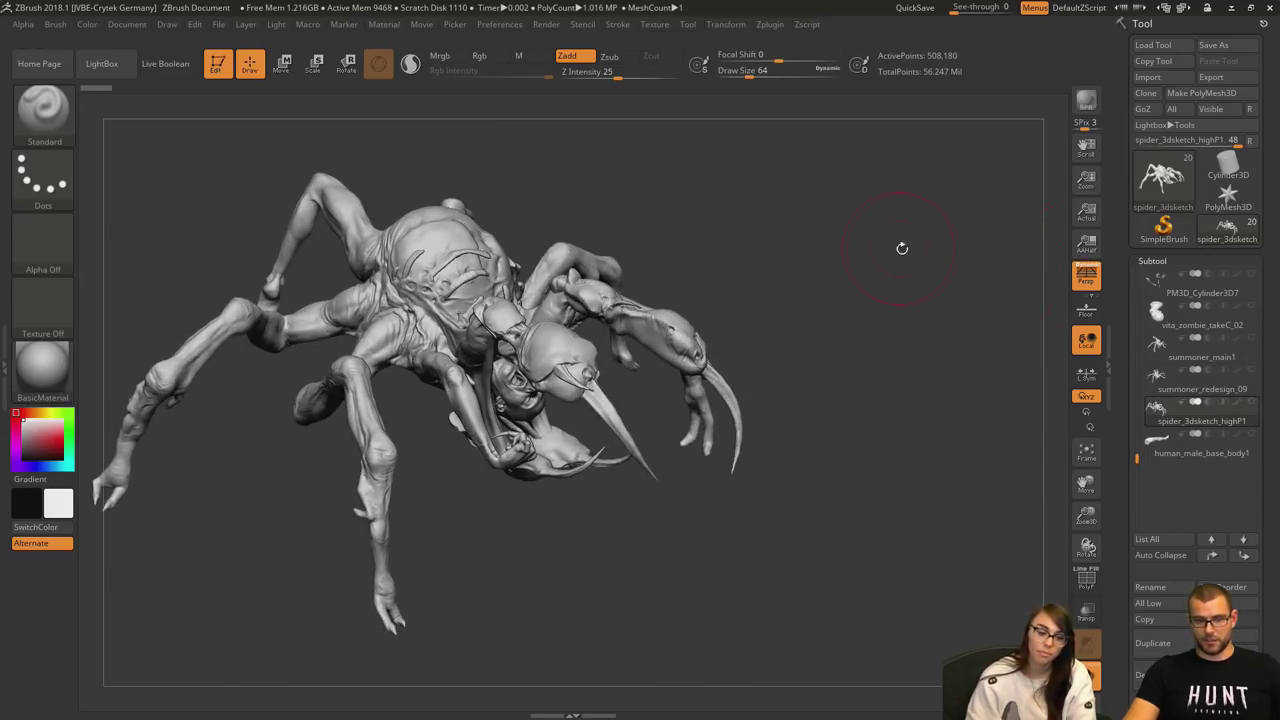
pyautogui.moveTo(971, 534); pyautogui.dragTo(1025, 530)
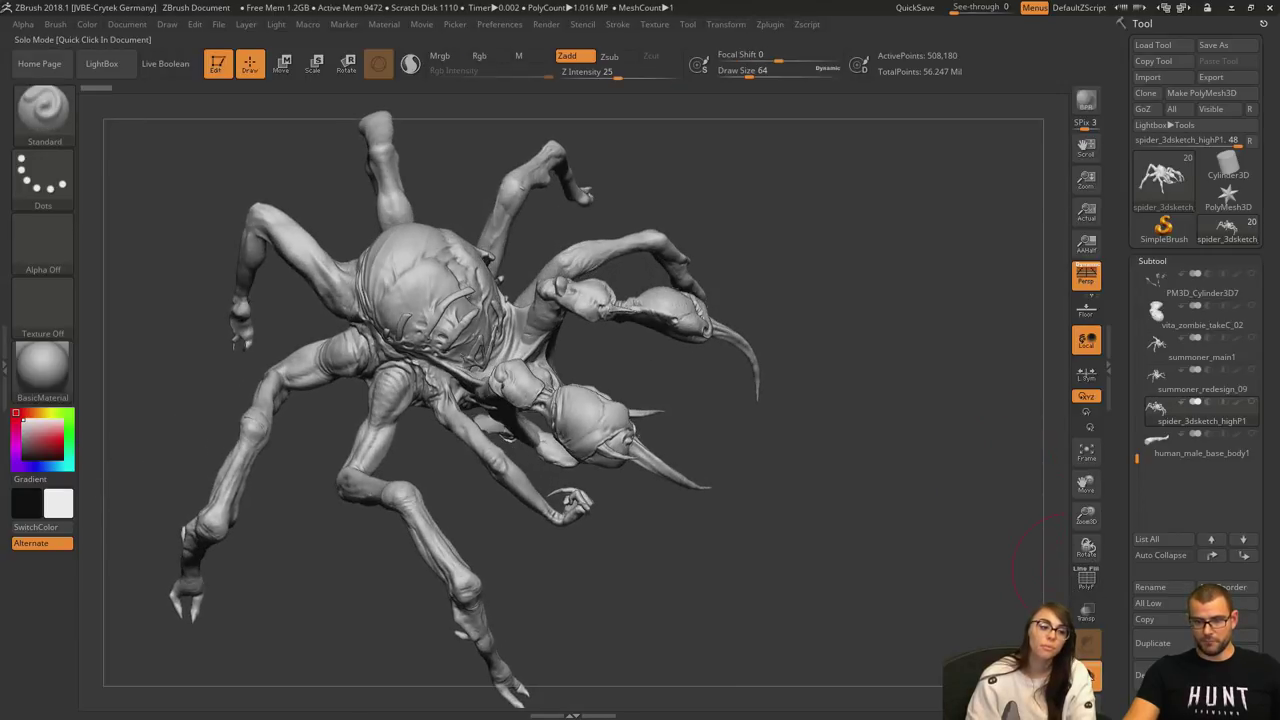
# - Switch to the body_hair_mask_2 subtool, show it together with the other visible subtools, and view the creature from the front
pyautogui.moveTo(1157, 343)
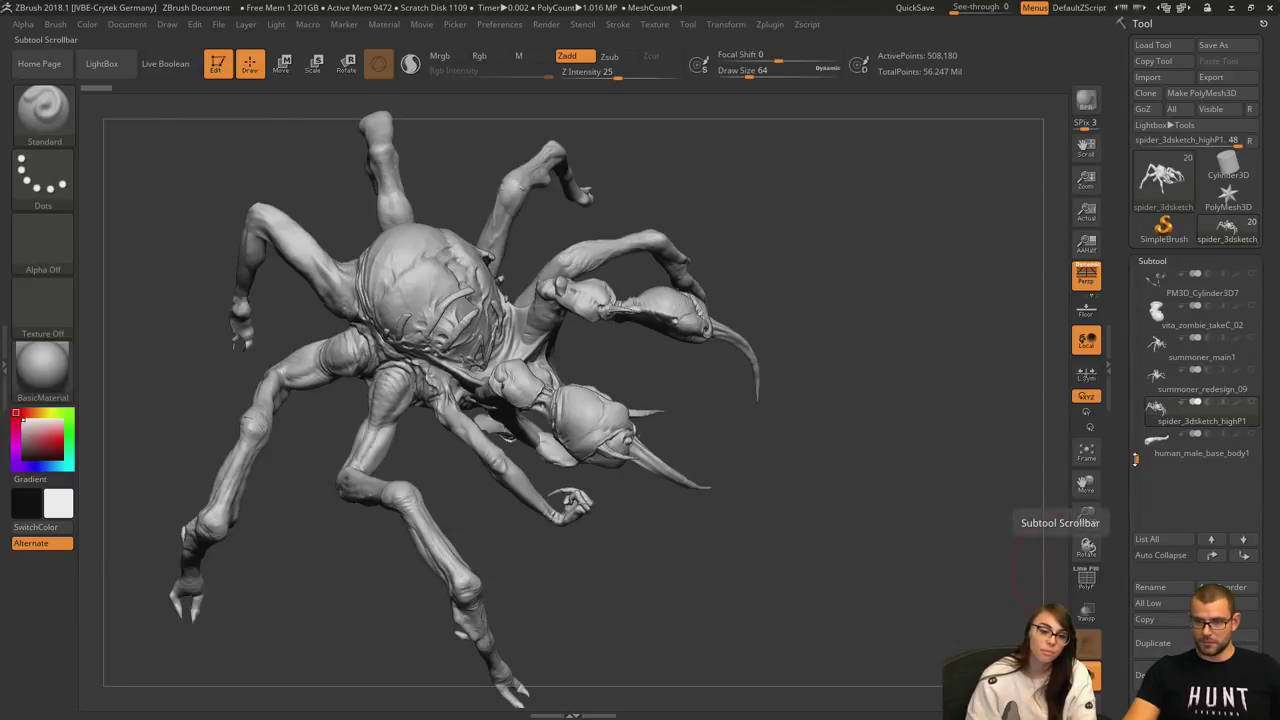
pyautogui.moveTo(1137, 456); pyautogui.dragTo(1150, 272)
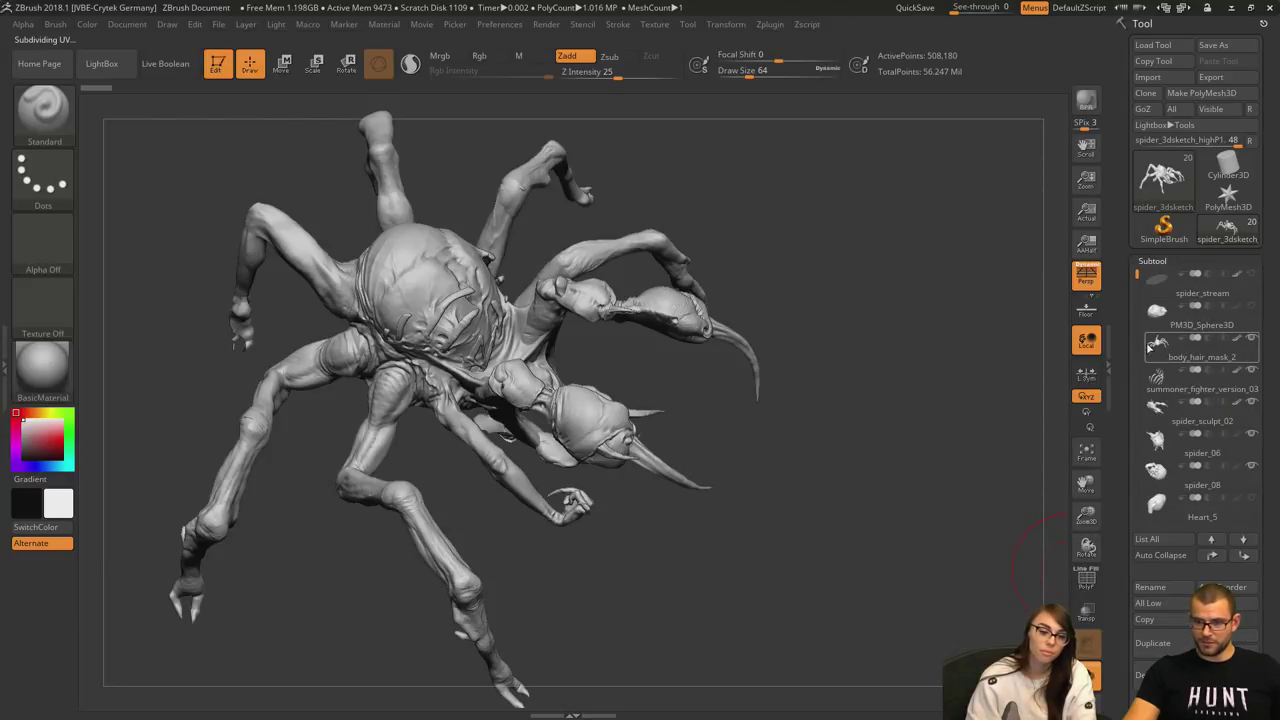
pyautogui.moveTo(1159, 342)
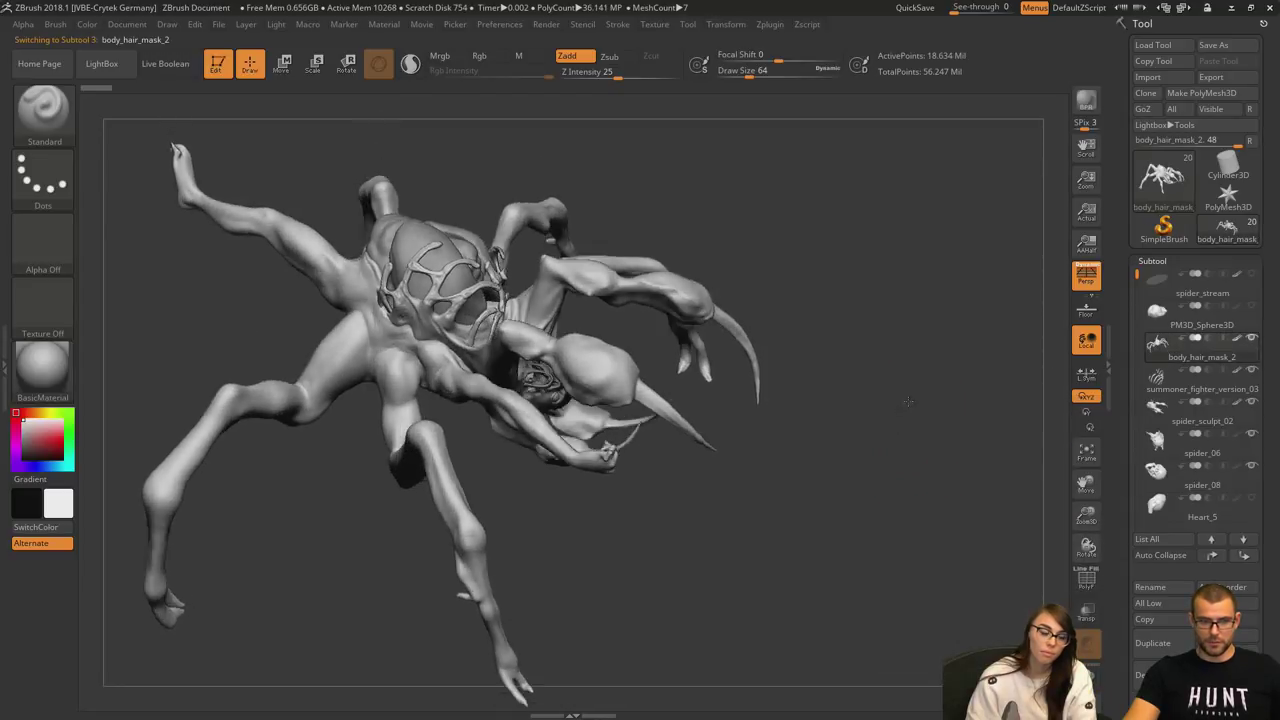
pyautogui.moveTo(908, 401); pyautogui.dragTo(828, 301)
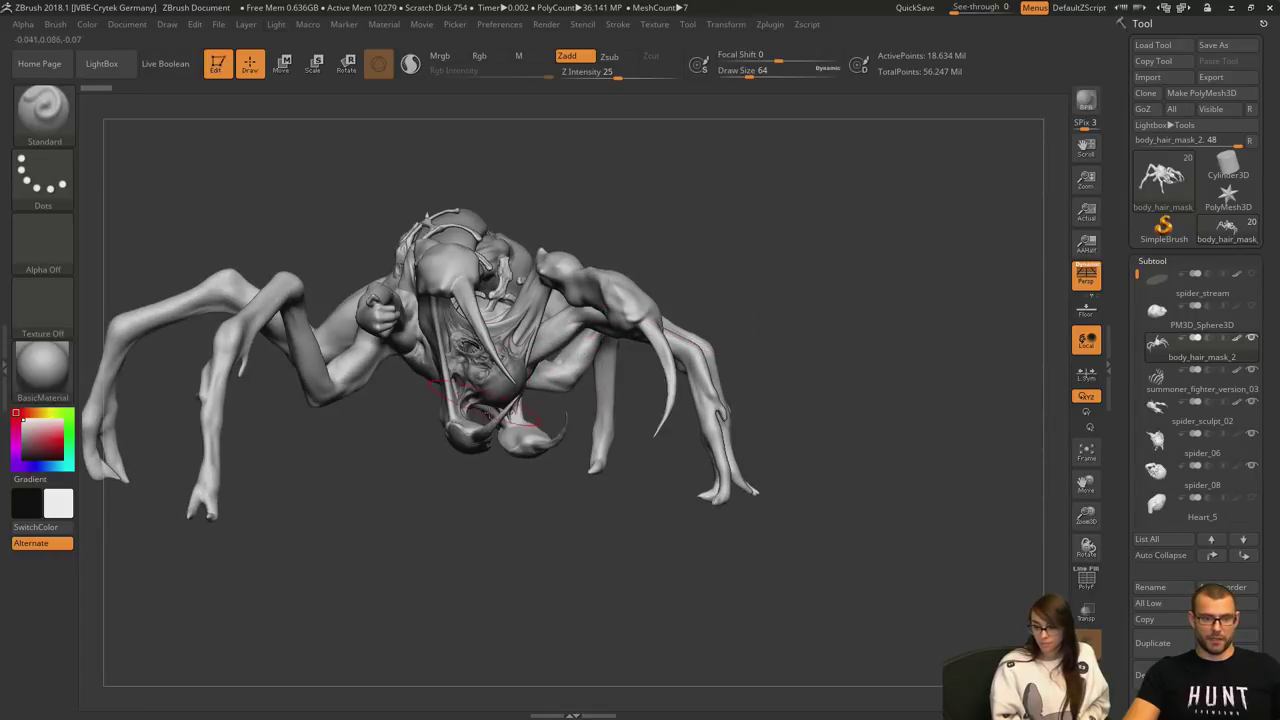
pyautogui.moveTo(536, 464); pyautogui.dragTo(527, 487)
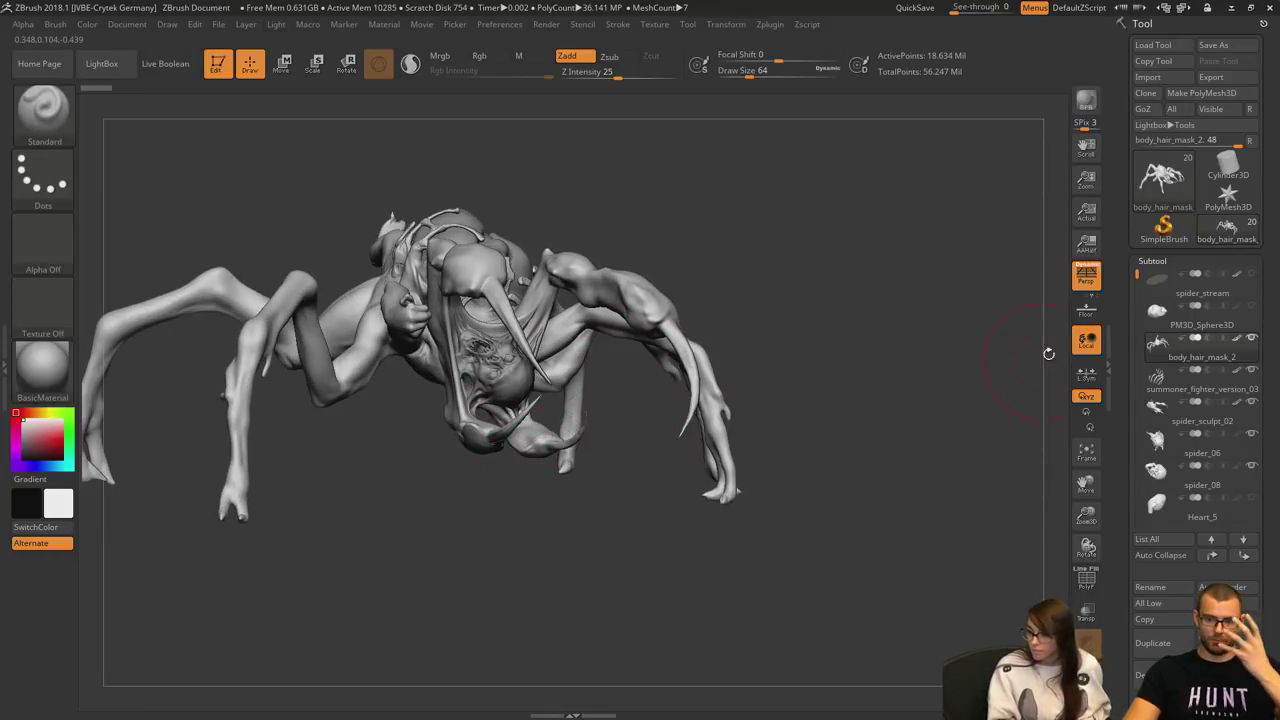
# - Isolate the vita_zombie_takeC_02 head in Solo mode to view it, and show the whole creature again
pyautogui.moveTo(1137, 276); pyautogui.dragTo(1148, 416)
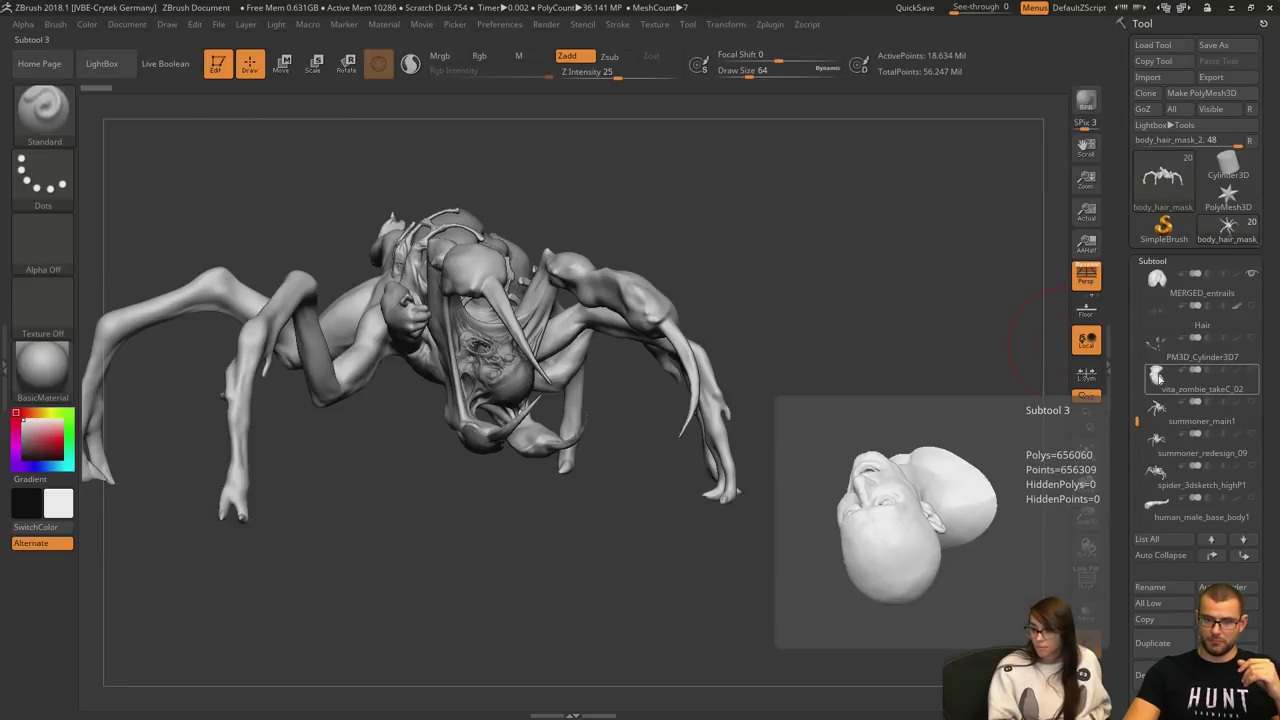
pyautogui.click(1157, 377)
pyautogui.click(1086, 676)
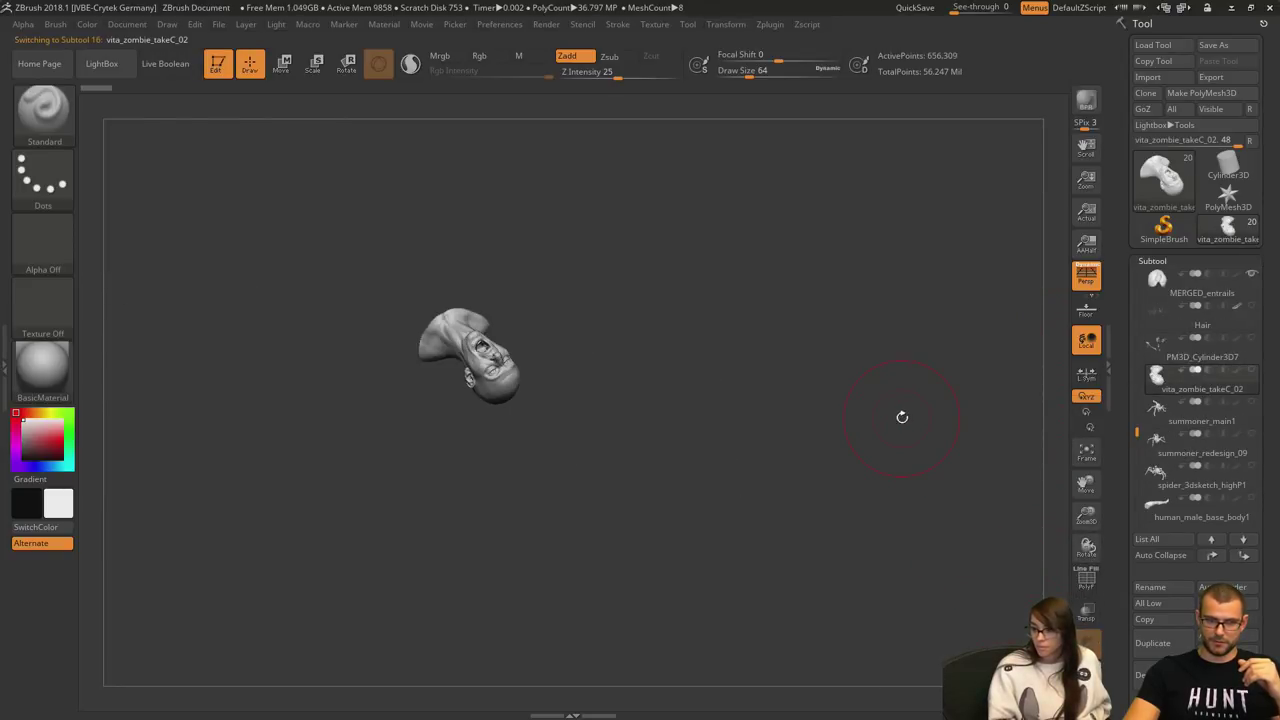
pyautogui.moveTo(902, 417); pyautogui.dragTo(921, 477)
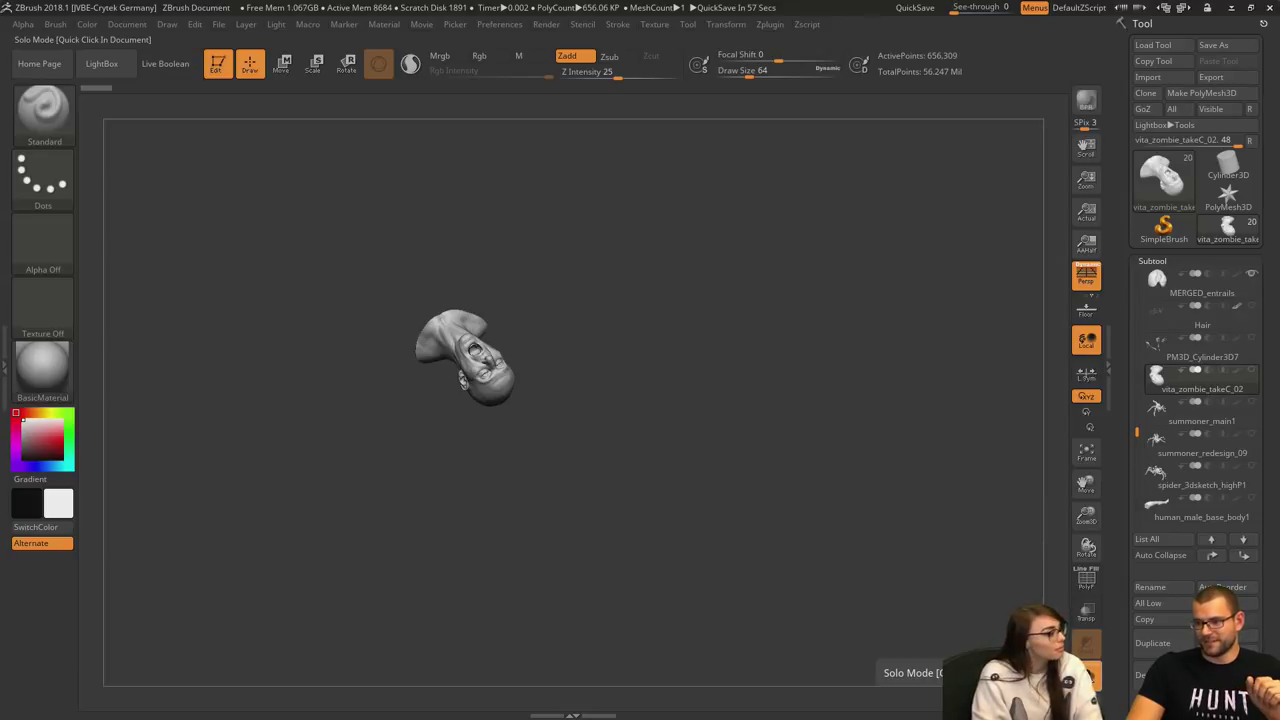
pyautogui.click(1086, 676)
pyautogui.moveTo(882, 367); pyautogui.dragTo(884, 384)
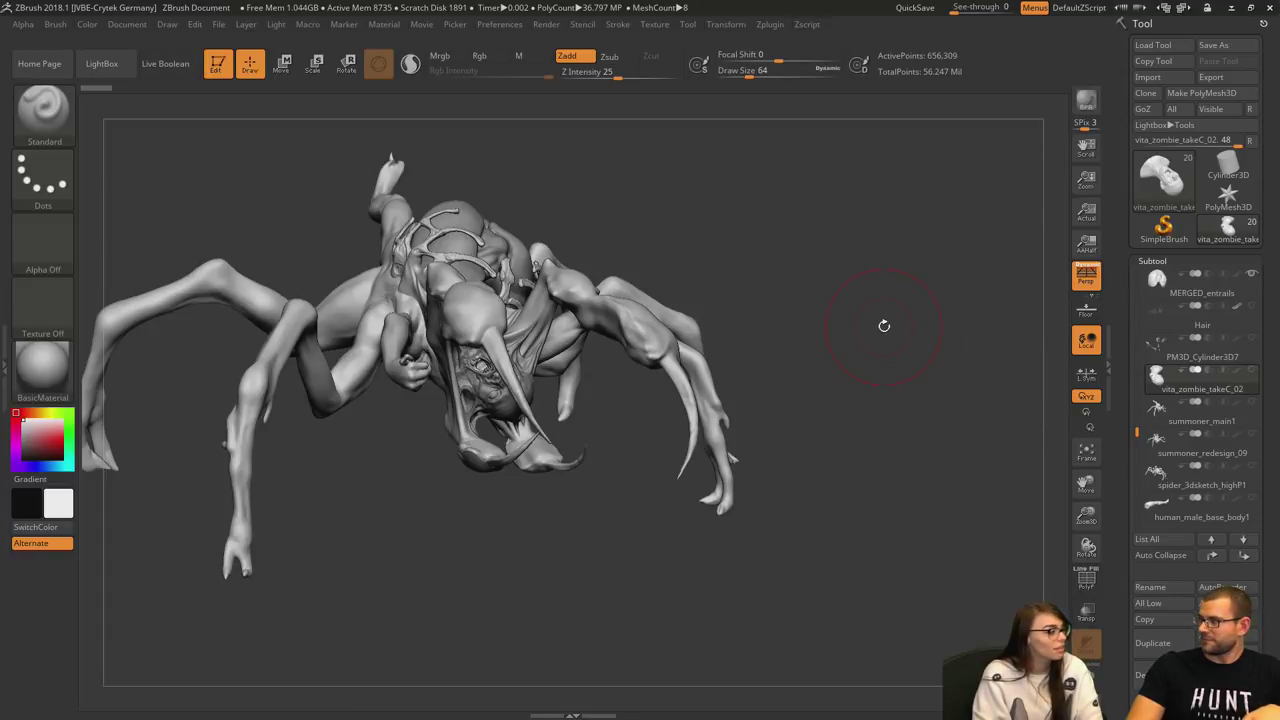
# - View the creature from its side, select the spider_sculpt_02 subtool and open its layers
pyautogui.moveTo(882, 322)
pyautogui.mouseDown()
pyautogui.moveTo(906, 289)
pyautogui.moveTo(905, 310)
pyautogui.moveTo(923, 294)
pyautogui.moveTo(880, 317)
pyautogui.moveTo(937, 289)
pyautogui.moveTo(1000, 368)
pyautogui.moveTo(974, 391)
pyautogui.moveTo(1022, 349)
pyautogui.mouseUp()
pyautogui.keyDown('alt'); pyautogui.click(585, 347); pyautogui.keyUp('alt')
pyautogui.scroll(-5, 1271, 472)
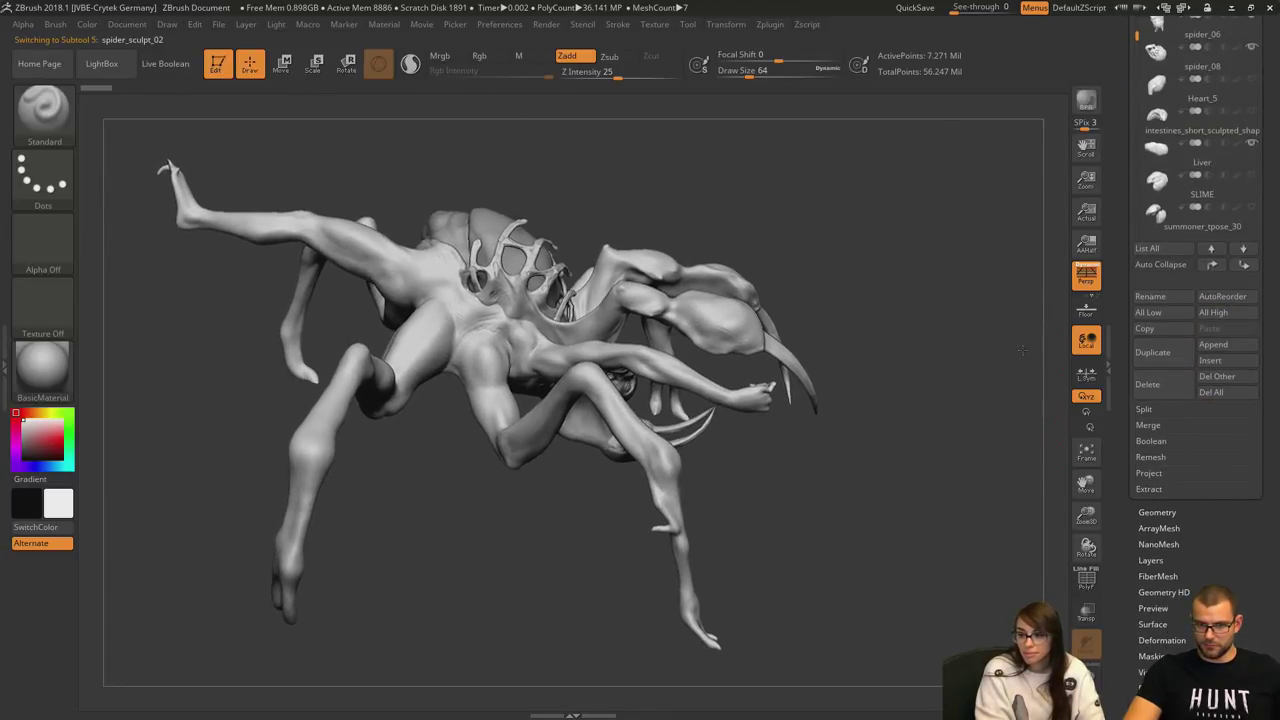
pyautogui.scroll(-1, 1189, 530)
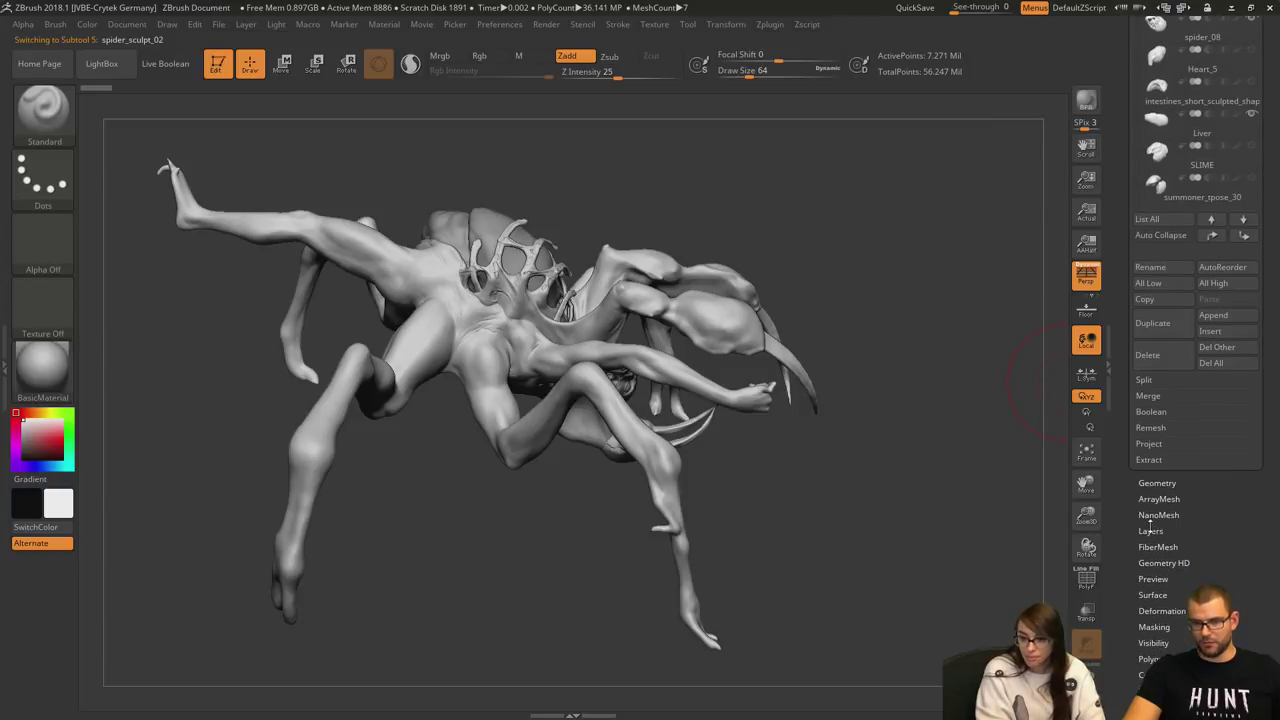
pyautogui.click(1150, 530)
# - Turn on the loose_skin, loose_skin_02, shell_detail and Project layers of spider_sculpt_02
pyautogui.moveTo(1266, 164); pyautogui.dragTo(1257, 238)
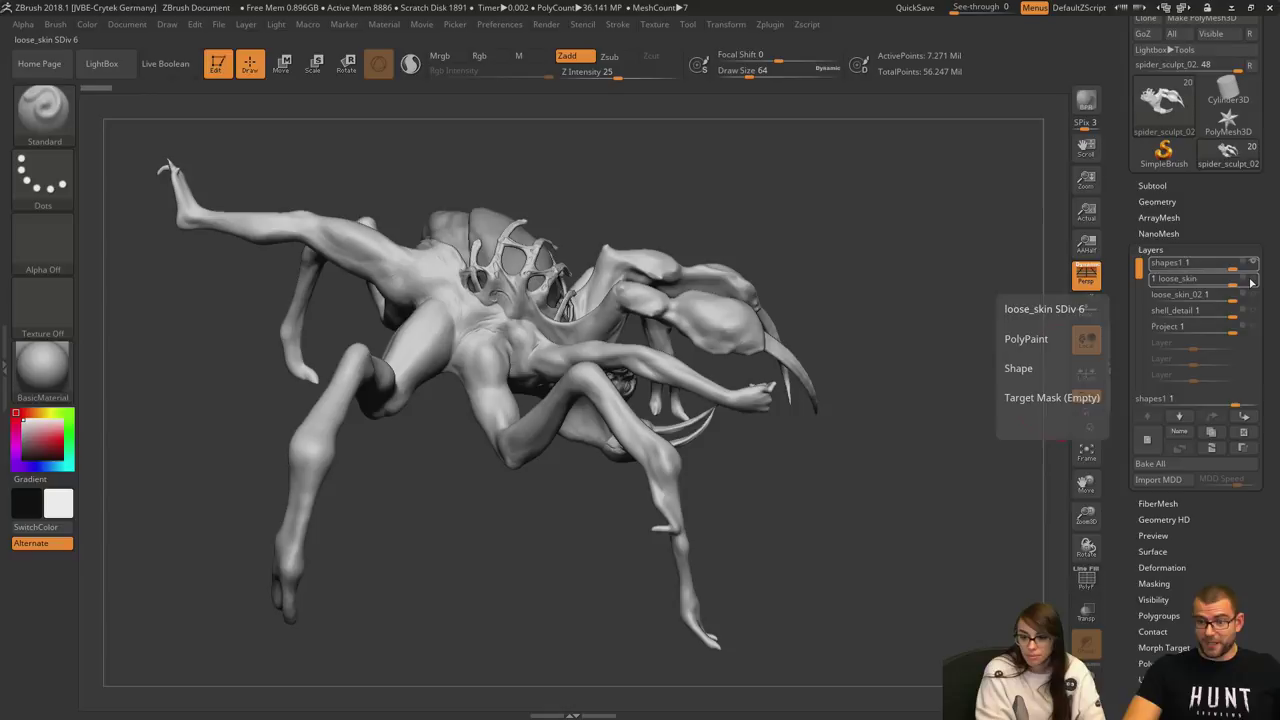
pyautogui.click(1250, 283)
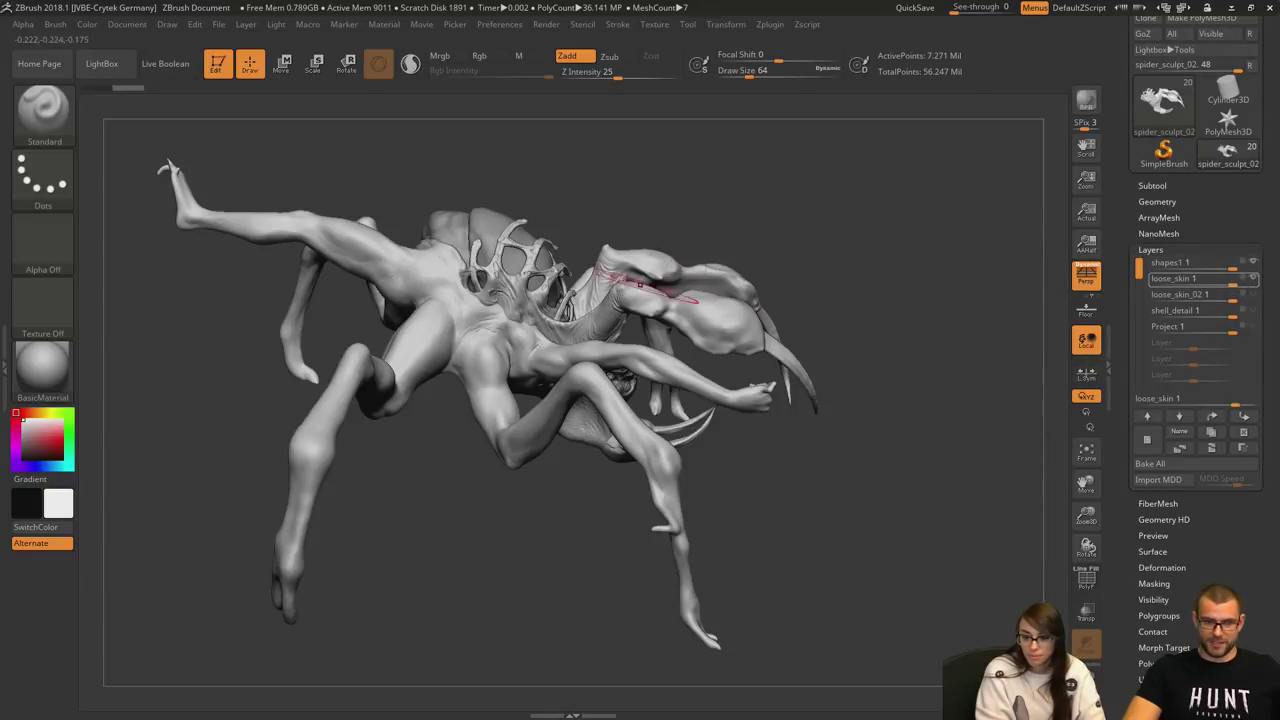
pyautogui.click(1254, 293)
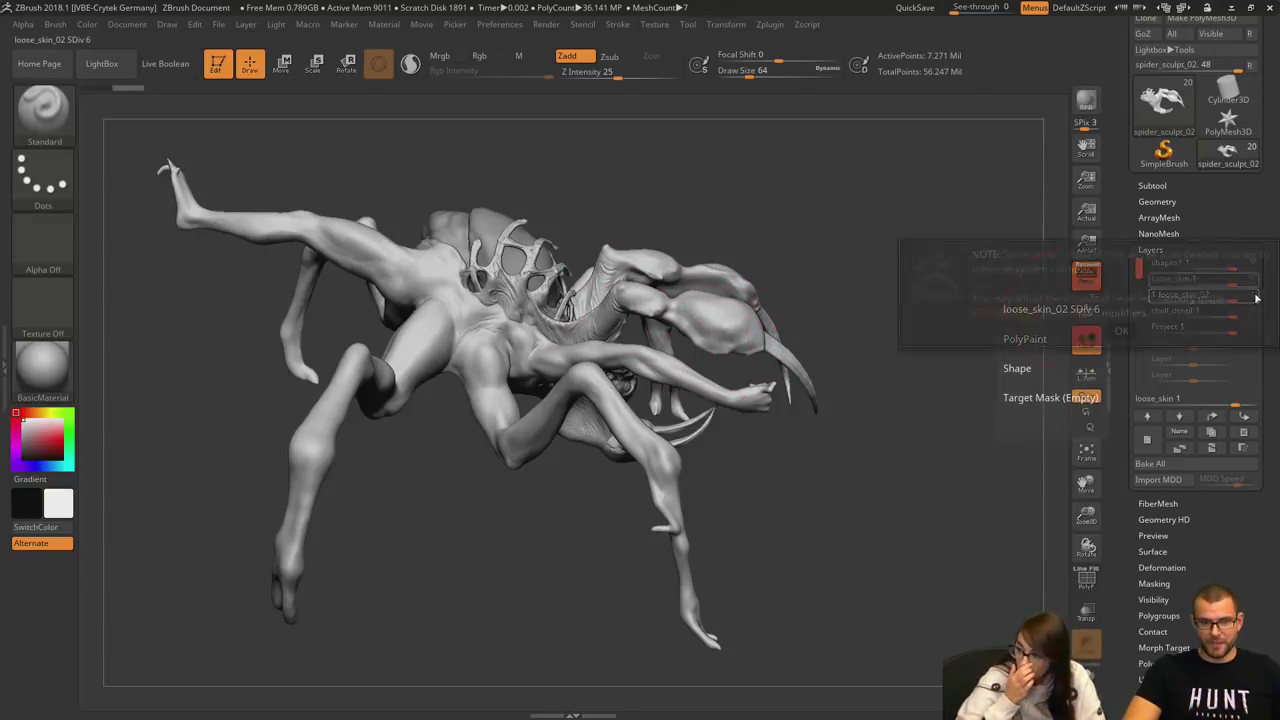
pyautogui.click(1121, 330)
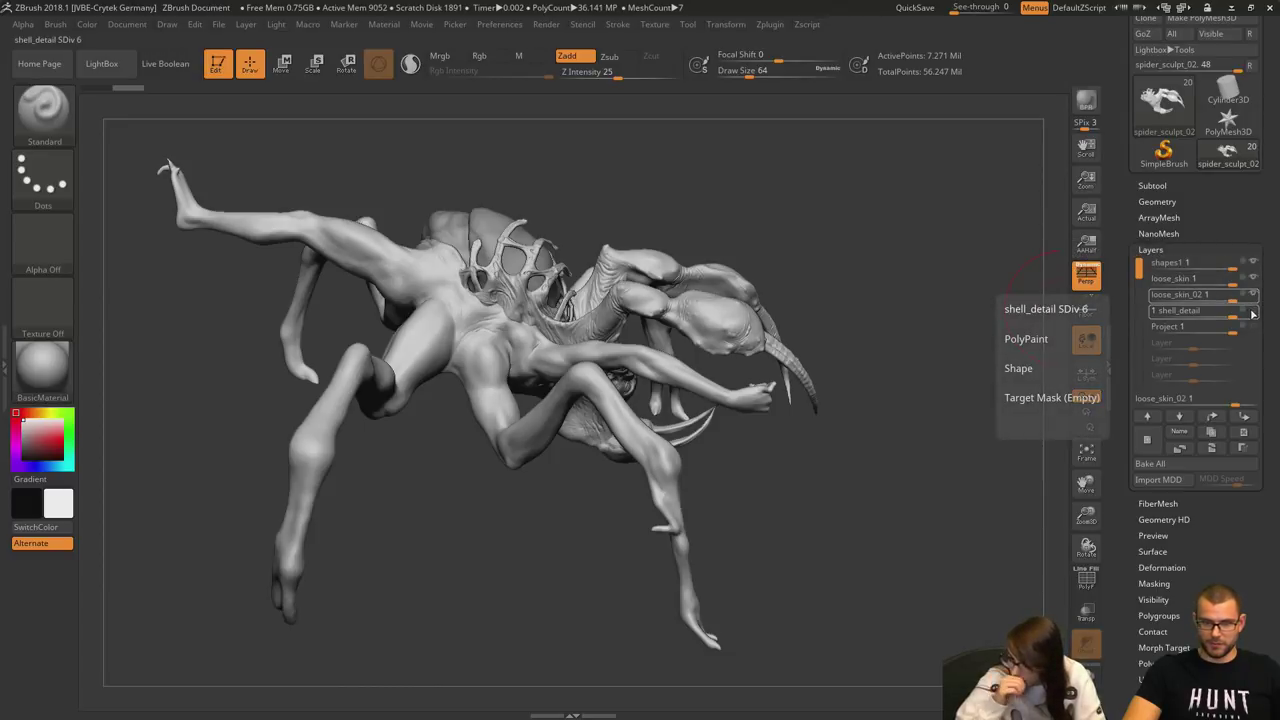
pyautogui.click(1253, 313)
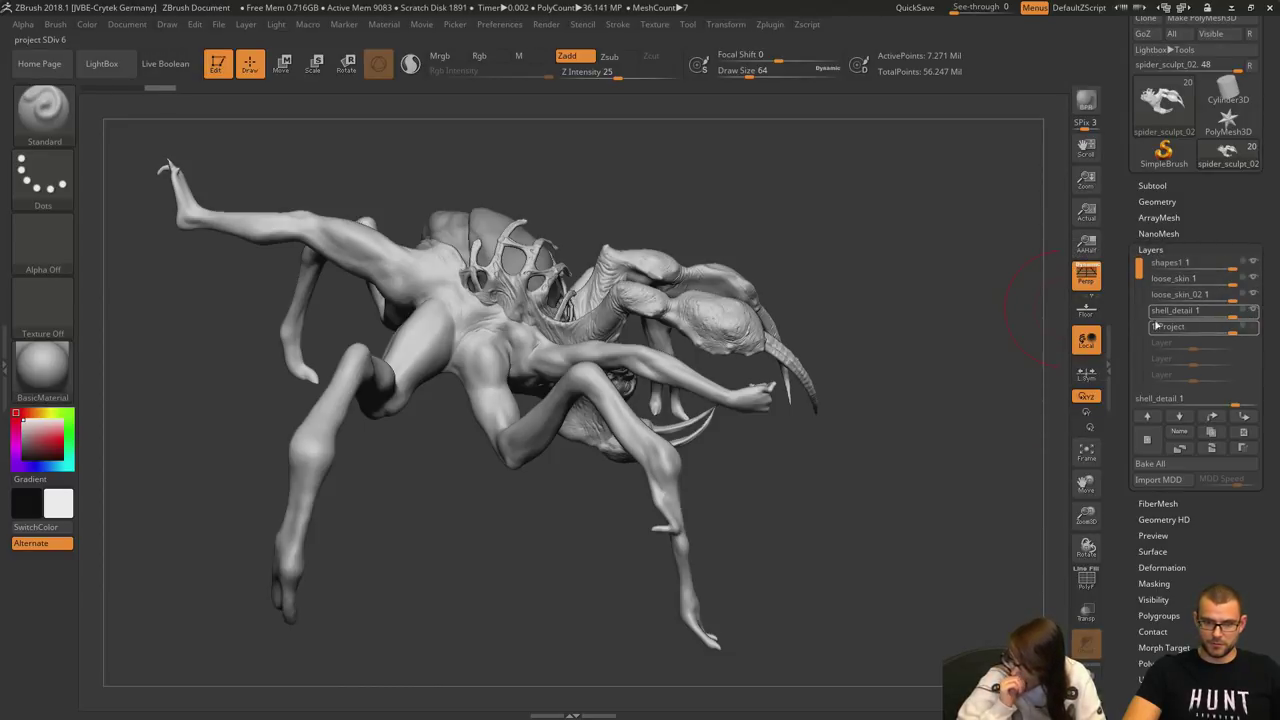
pyautogui.click(1253, 328)
# - Select the body_hair_mask_2 subtool and turn on its forms_02, large_skin_deta, loose_skin, veins and skin_detail layers
pyautogui.keyDown('alt'); pyautogui.click(500, 336); pyautogui.keyUp('alt')
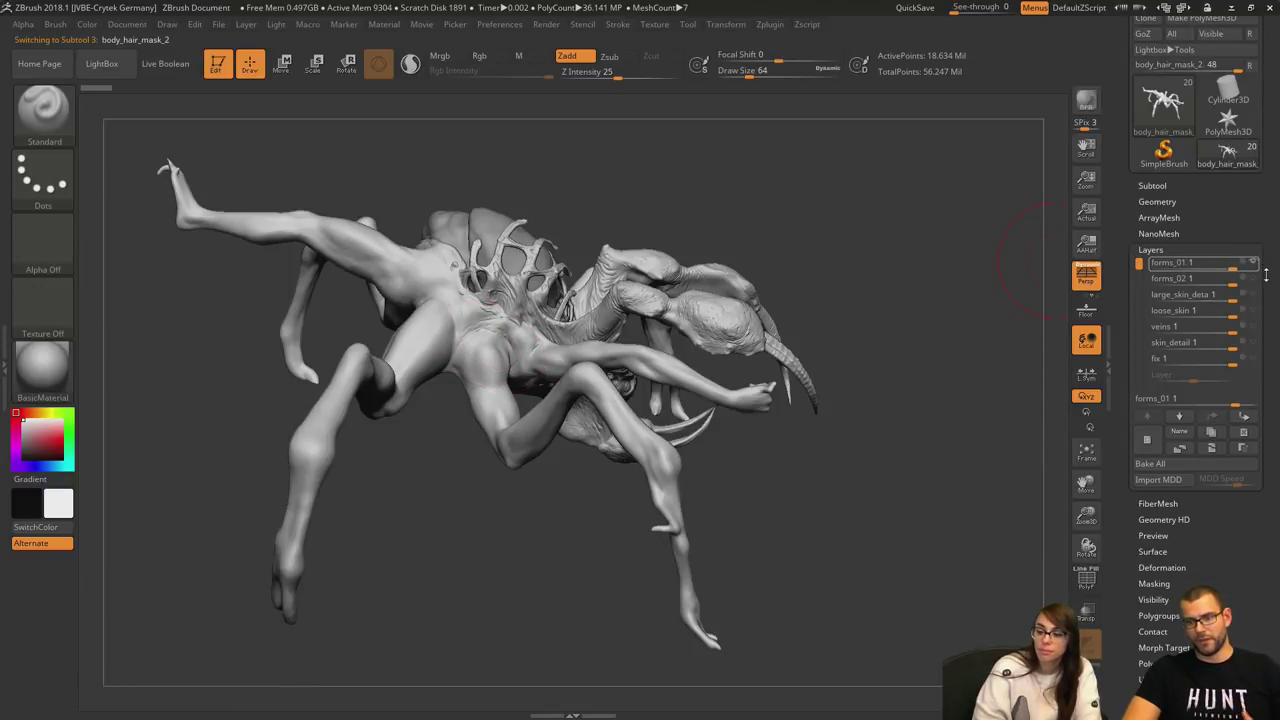
pyautogui.moveTo(1252, 281)
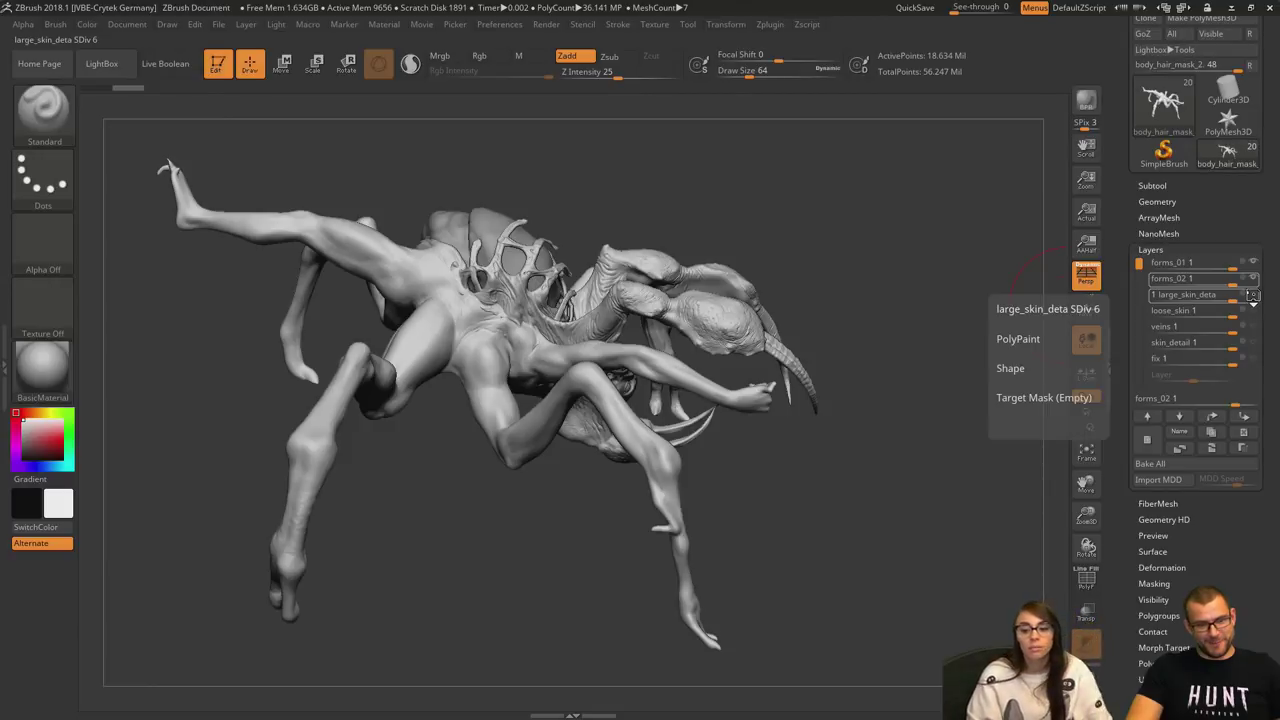
pyautogui.click(1253, 295)
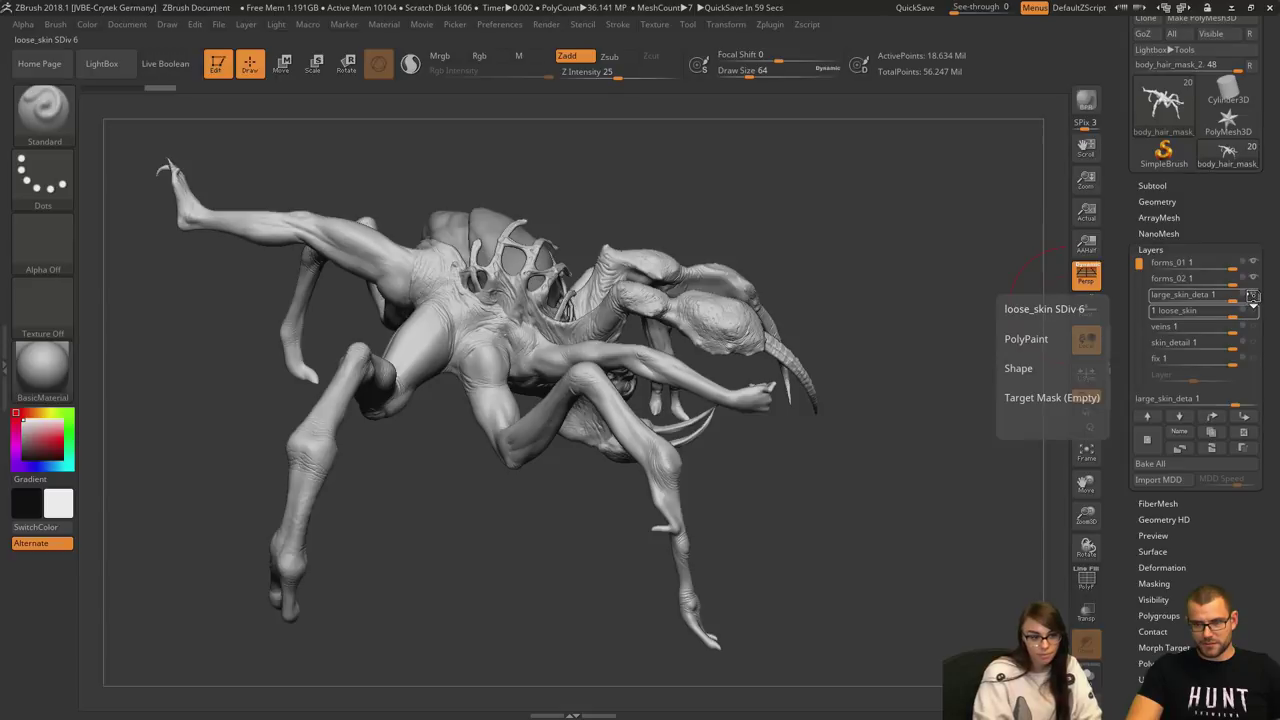
pyautogui.click(1252, 310)
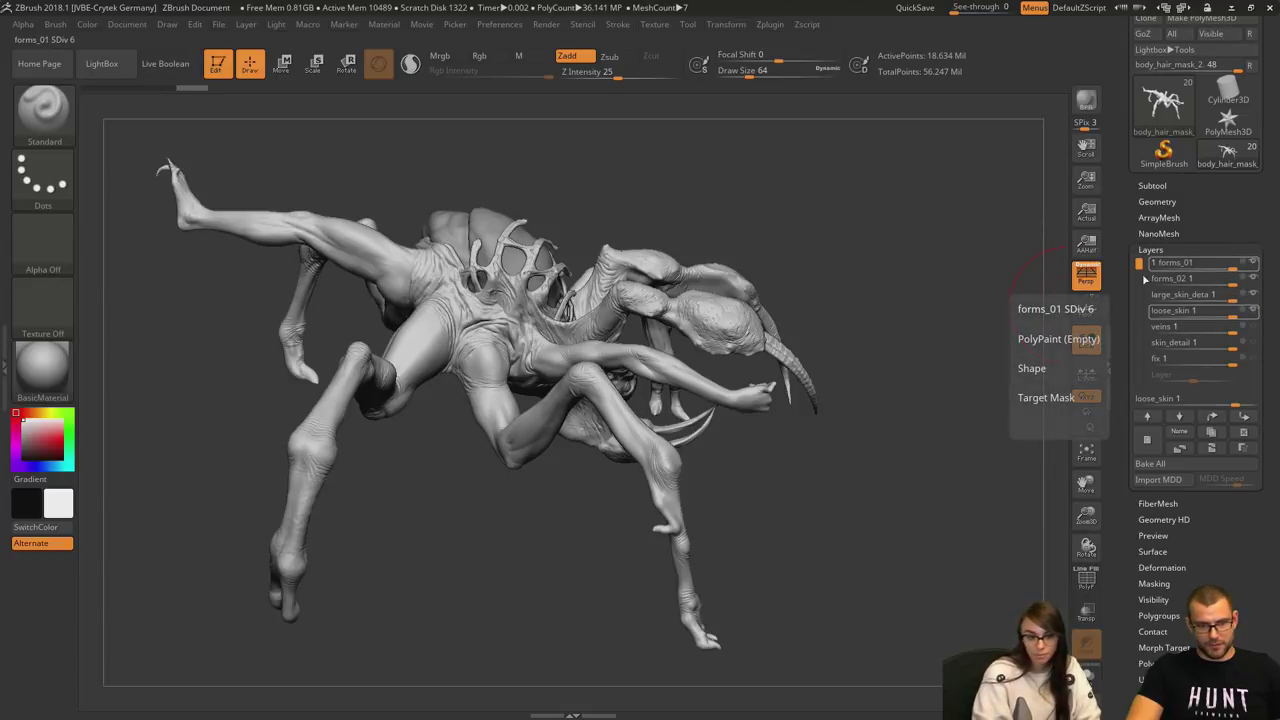
pyautogui.click(1254, 328)
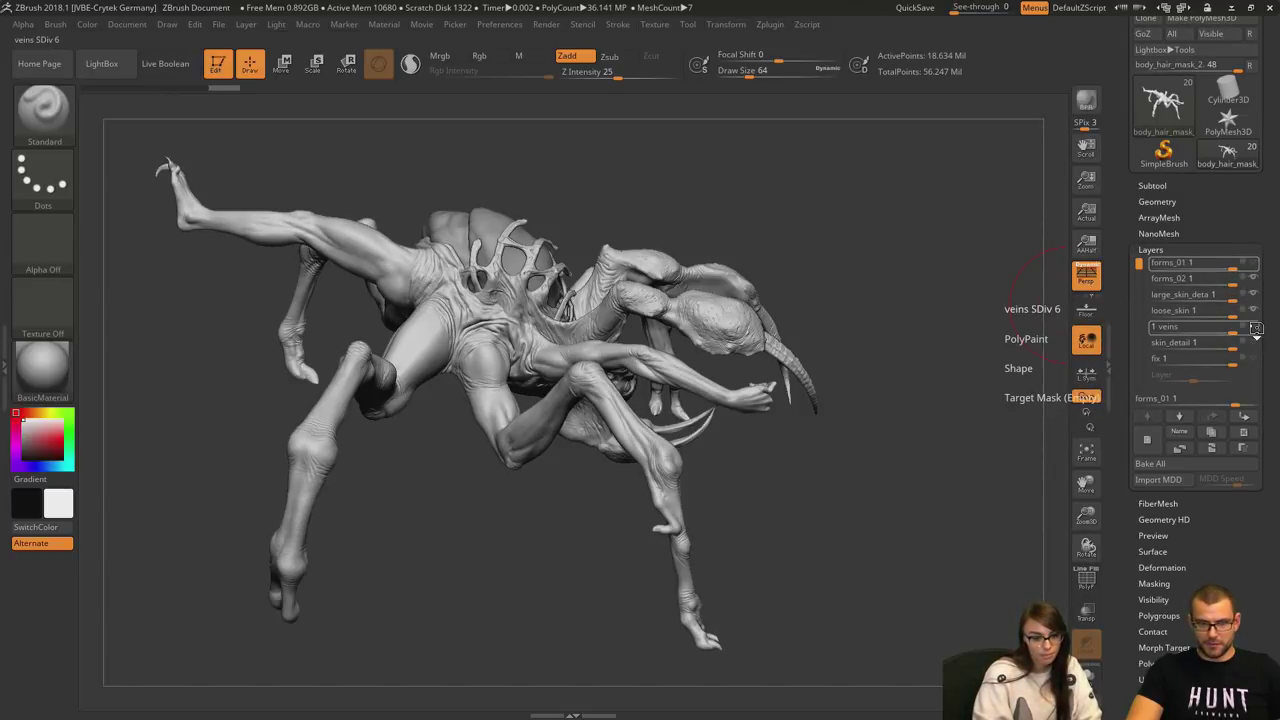
pyautogui.moveTo(883, 243); pyautogui.dragTo(898, 234)
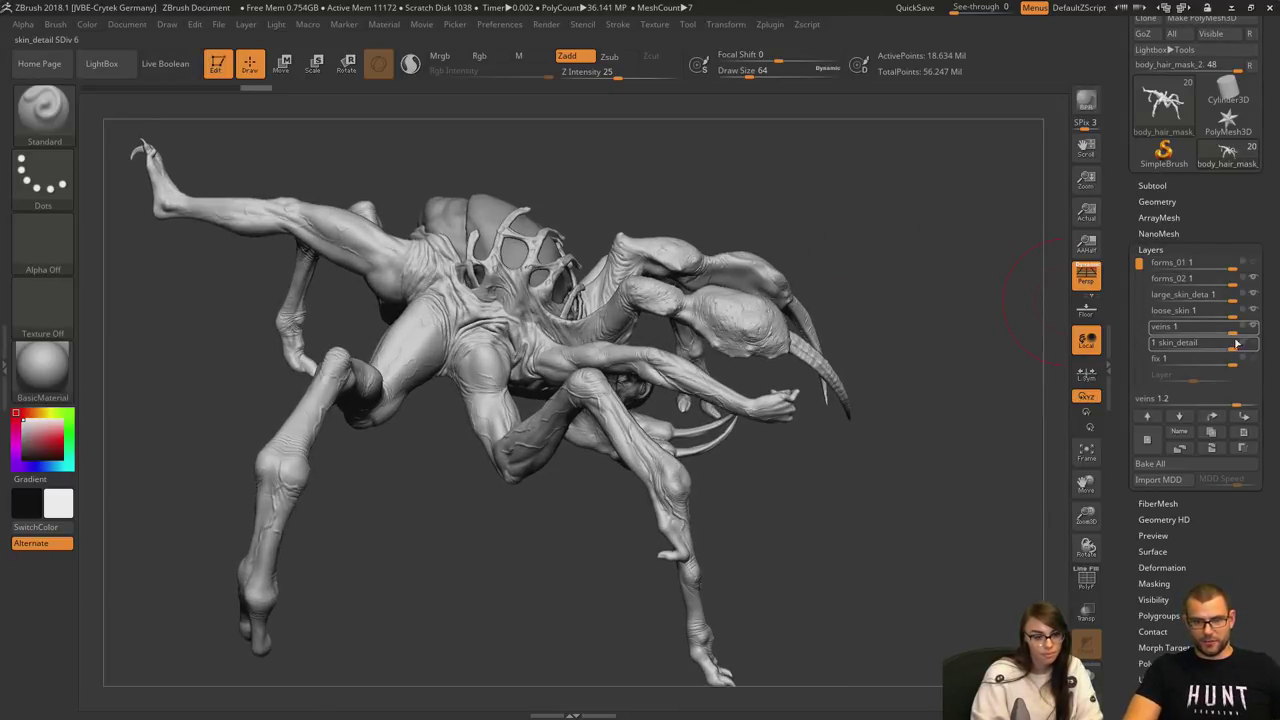
pyautogui.click(1172, 342)
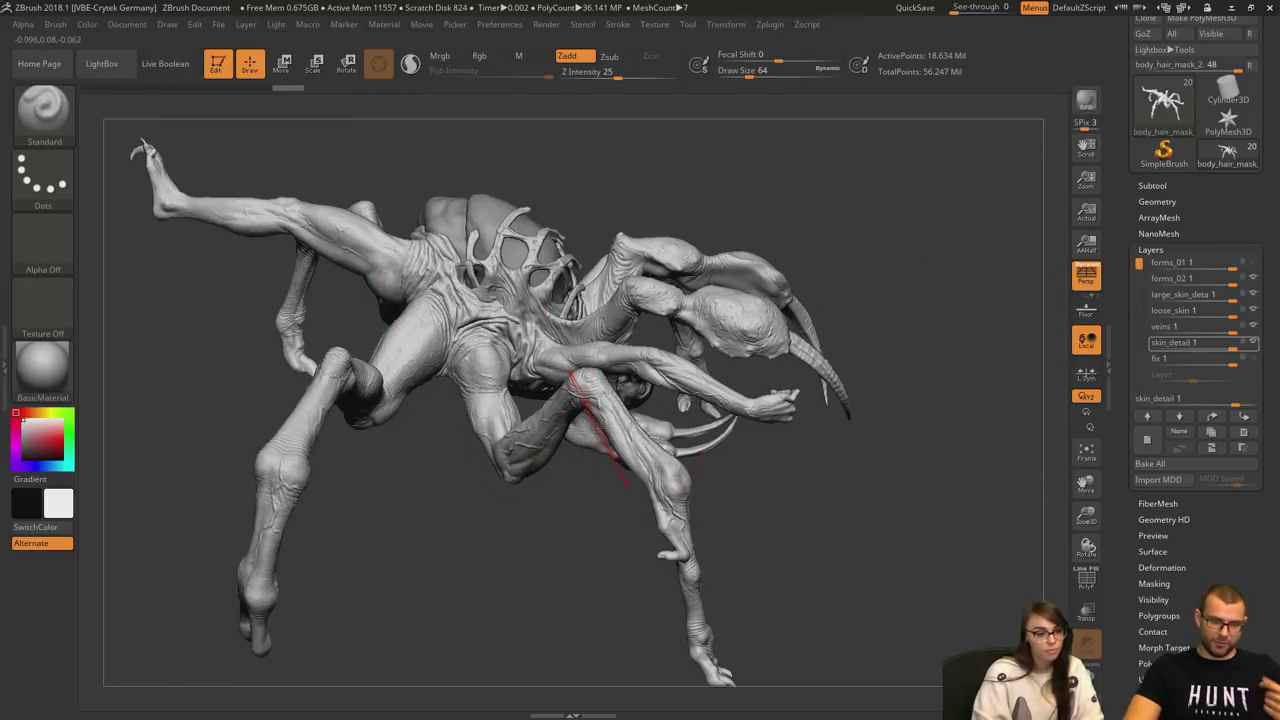
# - Show the summoner_tpose_30, SLIME and intestines_short_sculpted_shap subtools of the creature, and hide MERGED_entrails
pyautogui.moveTo(1253, 360)
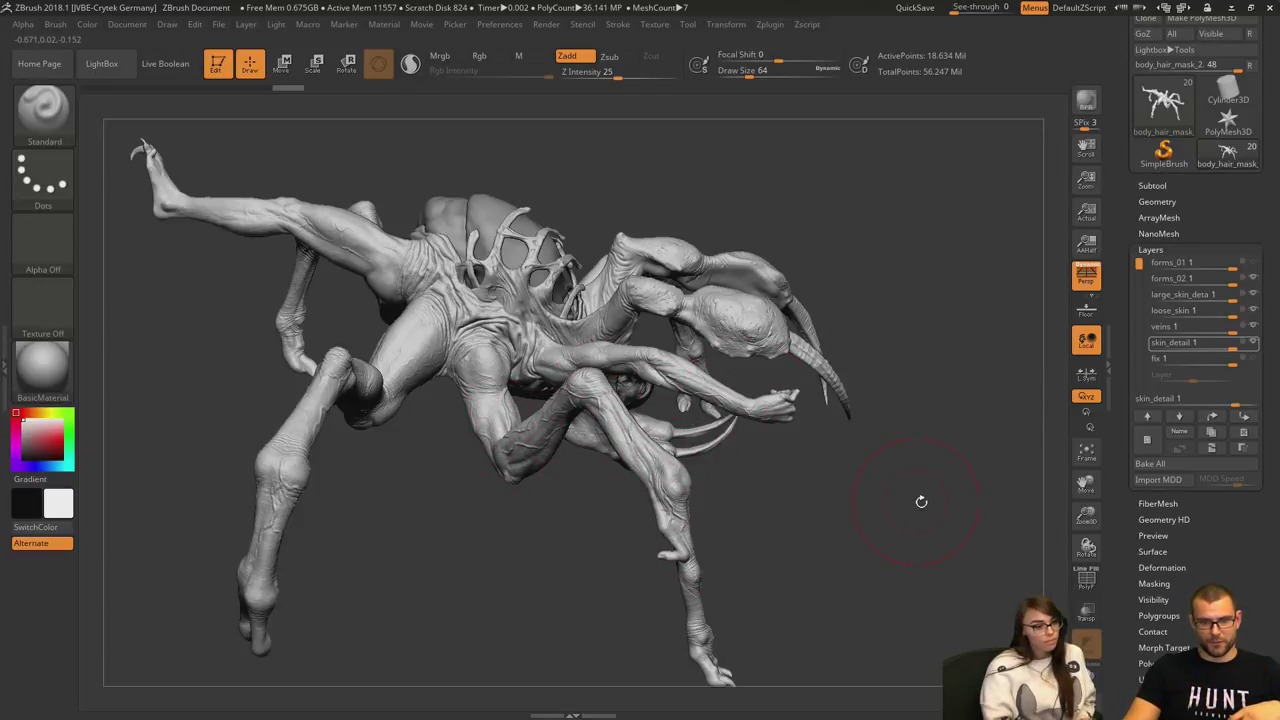
pyautogui.moveTo(954, 476)
pyautogui.mouseDown()
pyautogui.moveTo(977, 393)
pyautogui.moveTo(930, 256)
pyautogui.moveTo(1030, 235)
pyautogui.mouseUp()
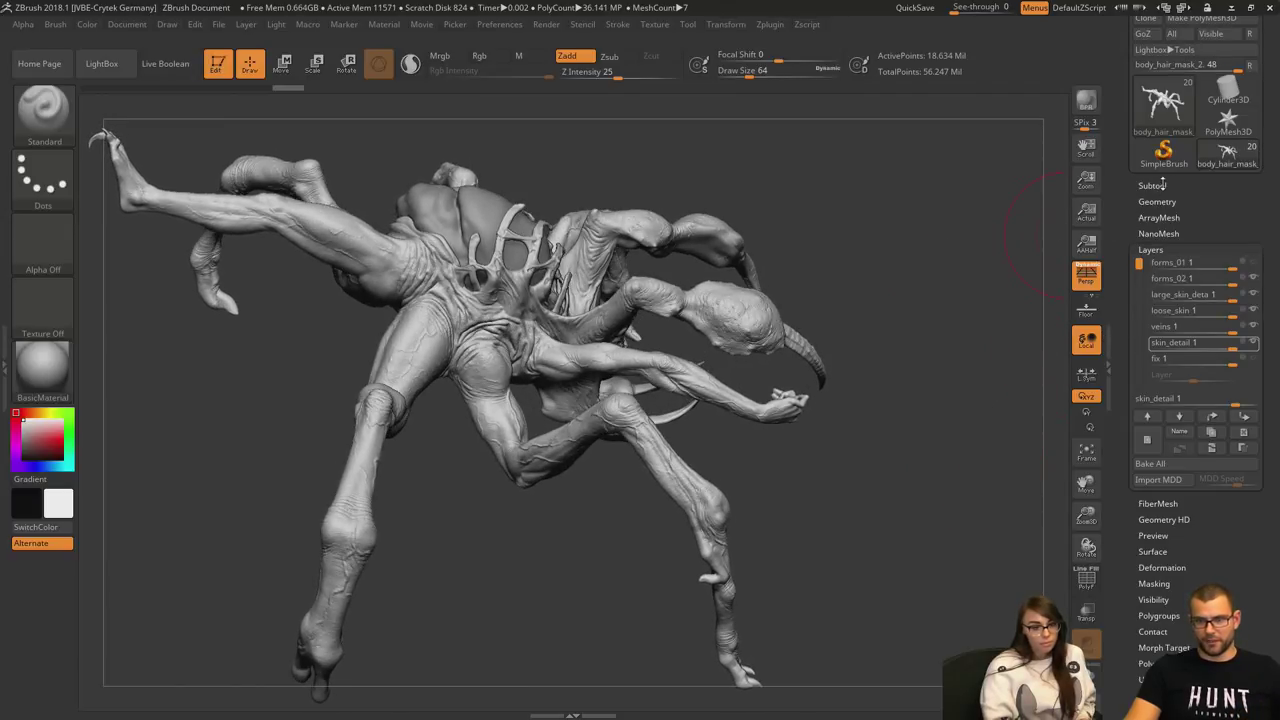
pyautogui.click(1155, 185)
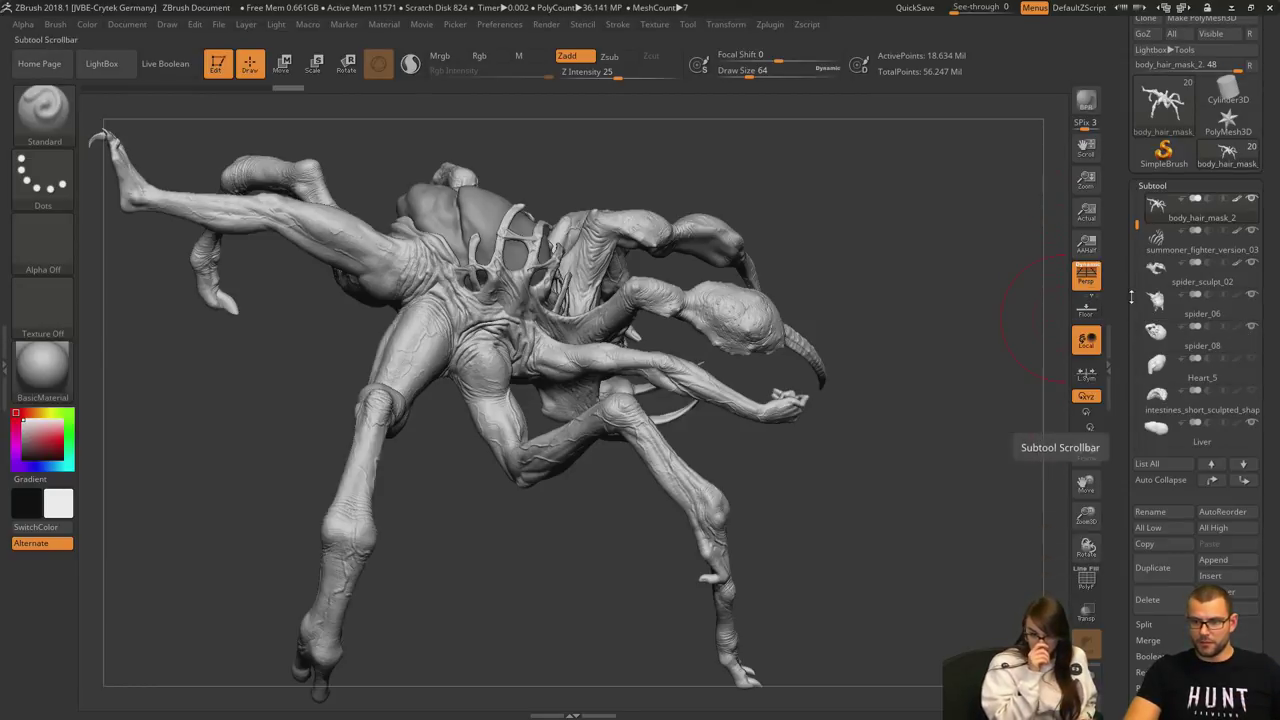
pyautogui.moveTo(1137, 224); pyautogui.dragTo(1137, 312)
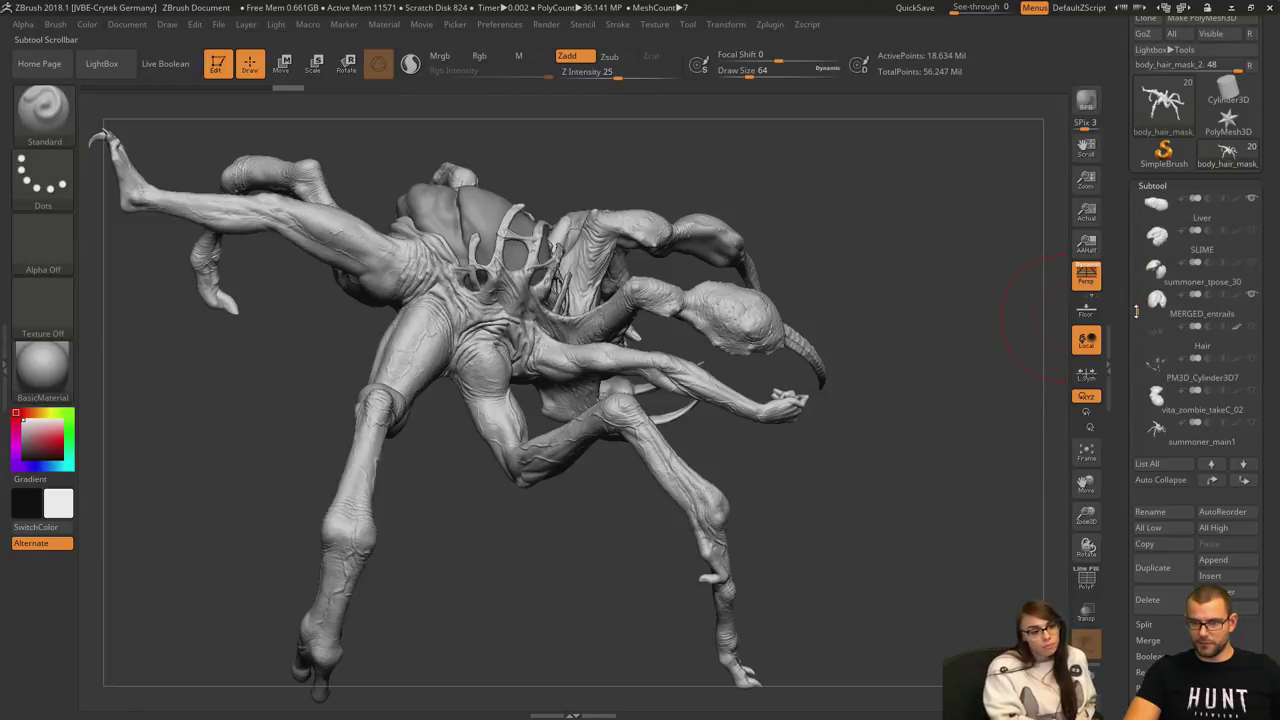
pyautogui.click(1251, 262)
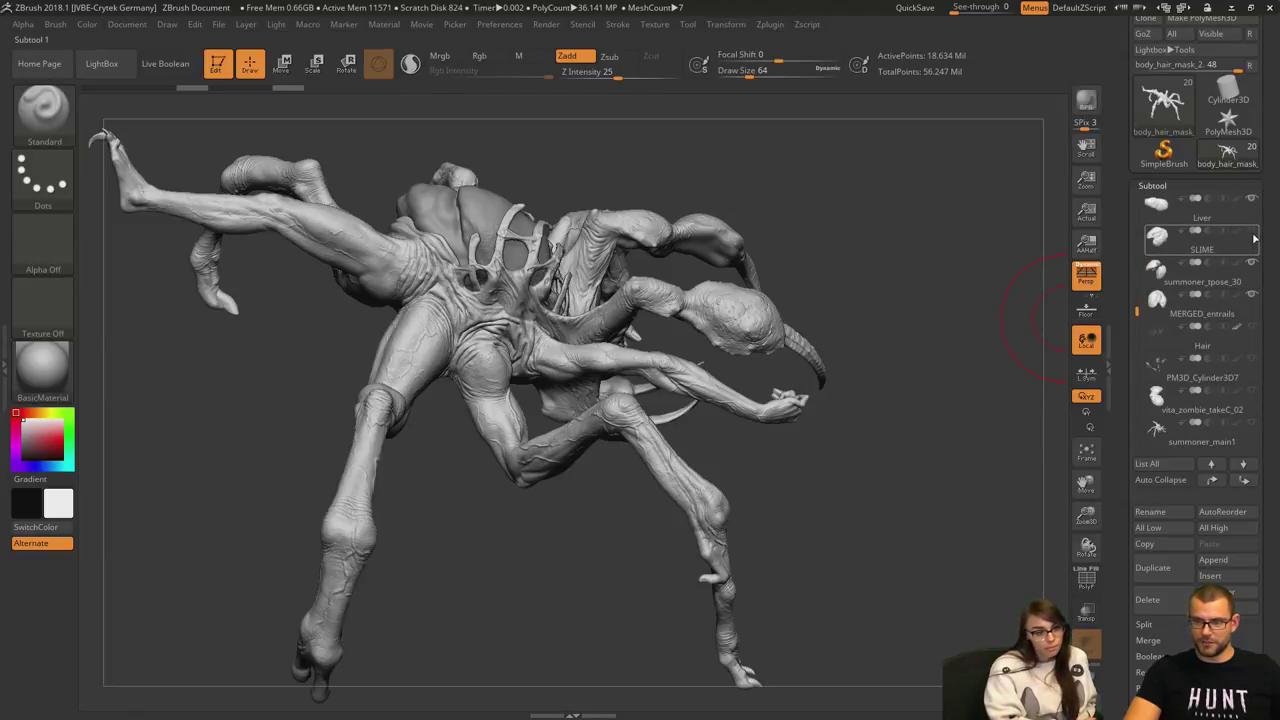
pyautogui.click(1160, 305)
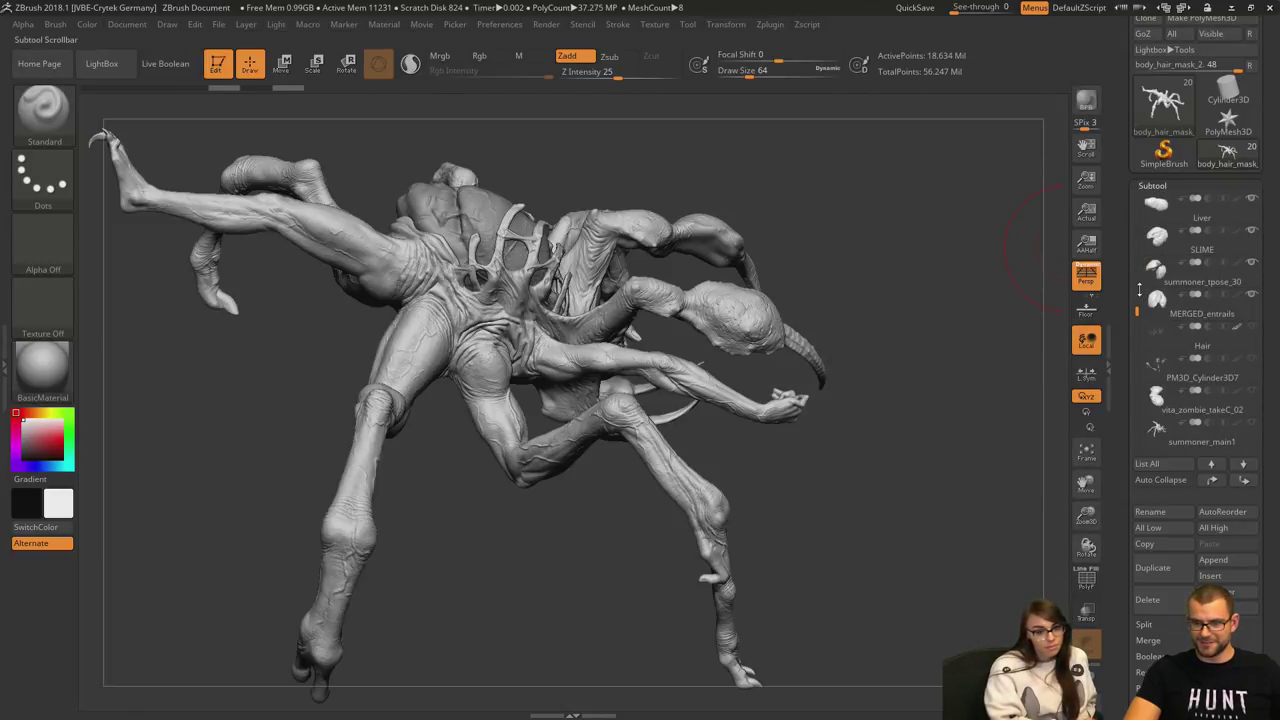
pyautogui.click(1246, 295)
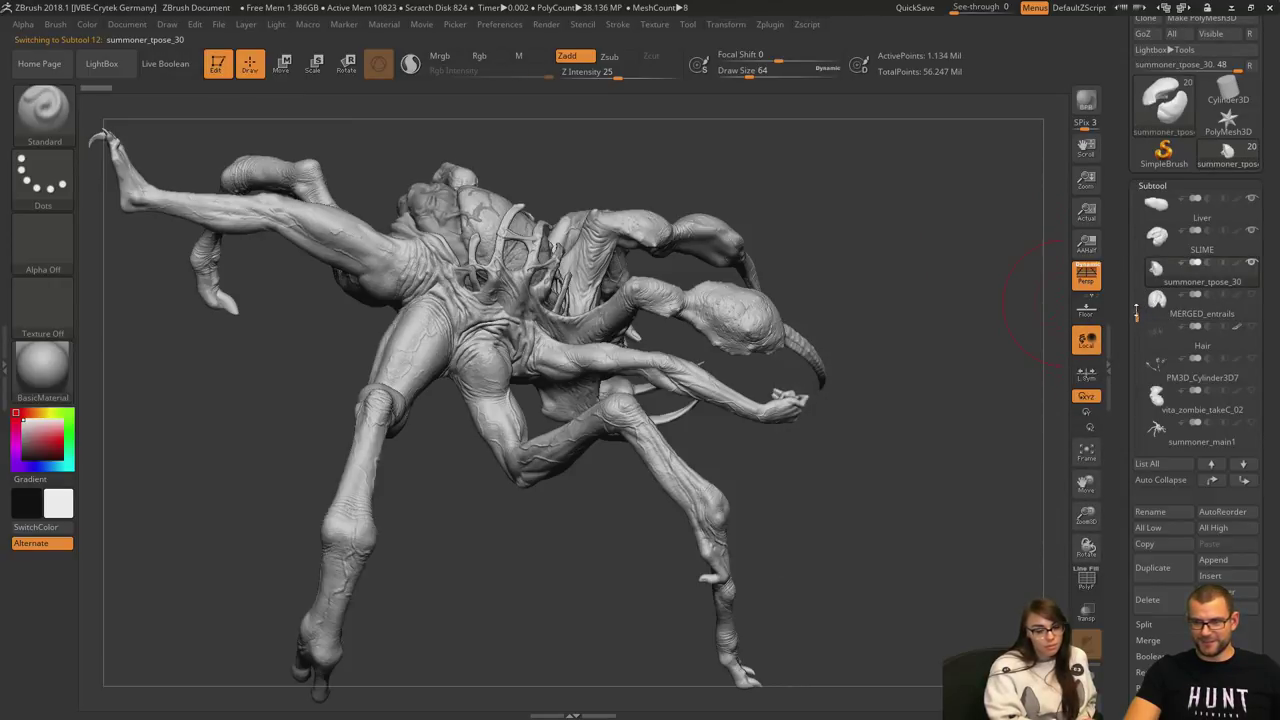
pyautogui.scroll(3, 1220, 255)
pyautogui.click(1251, 231)
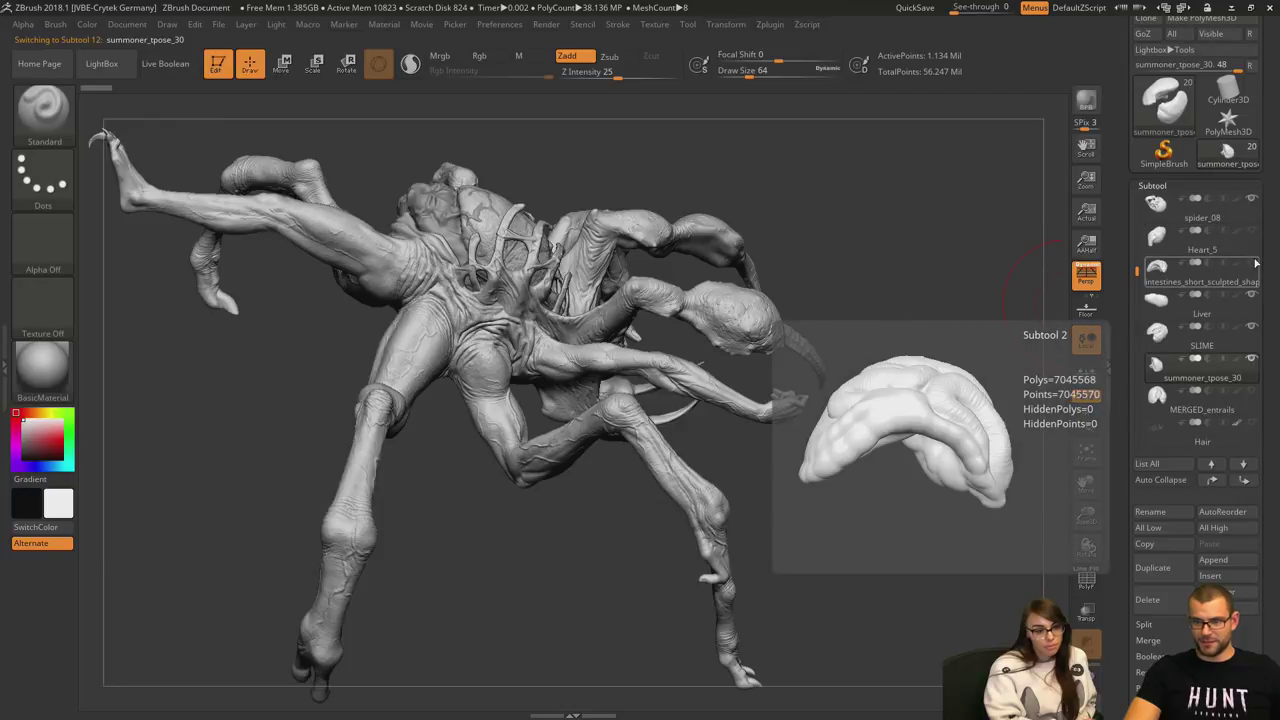
# - Examine the creature with its abdominal organs from above and from its other side
pyautogui.moveTo(1008, 233); pyautogui.dragTo(922, 300)
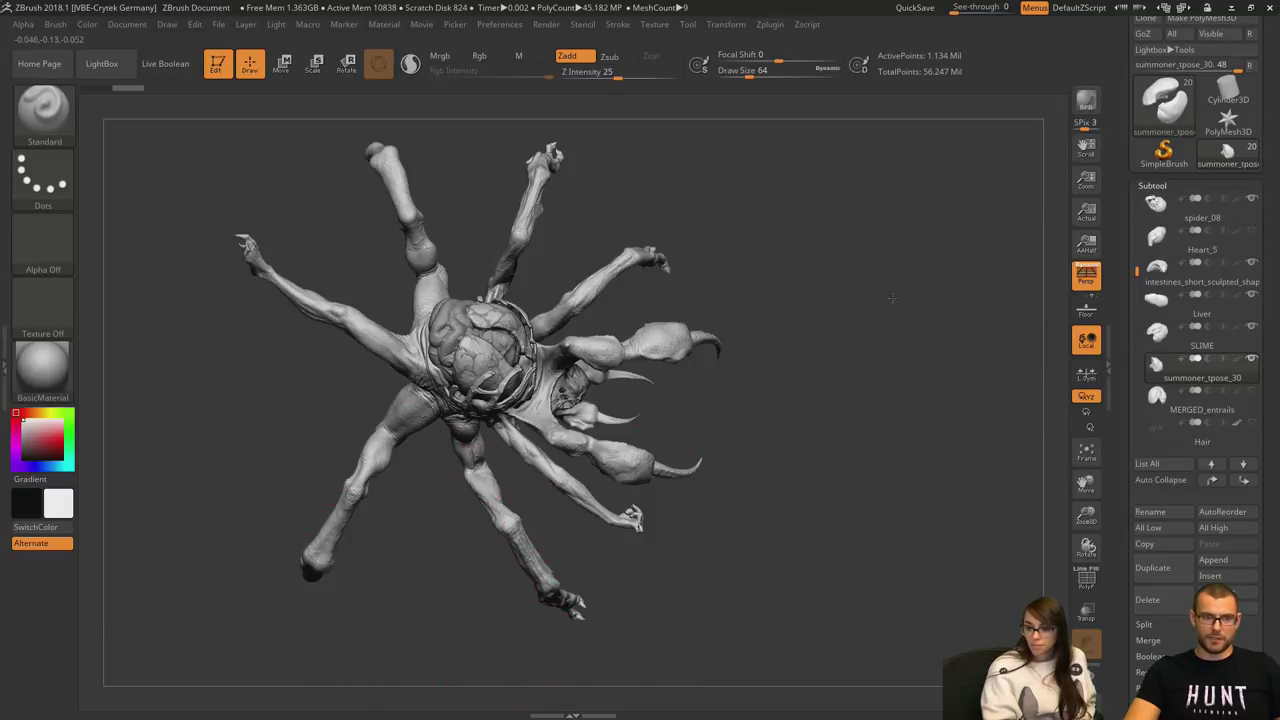
pyautogui.moveTo(891, 298)
pyautogui.mouseDown()
pyautogui.moveTo(888, 260)
pyautogui.moveTo(843, 246)
pyautogui.moveTo(863, 256)
pyautogui.moveTo(876, 355)
pyautogui.mouseUp()
pyautogui.press('shift')
pyautogui.moveTo(804, 487); pyautogui.dragTo(902, 268)
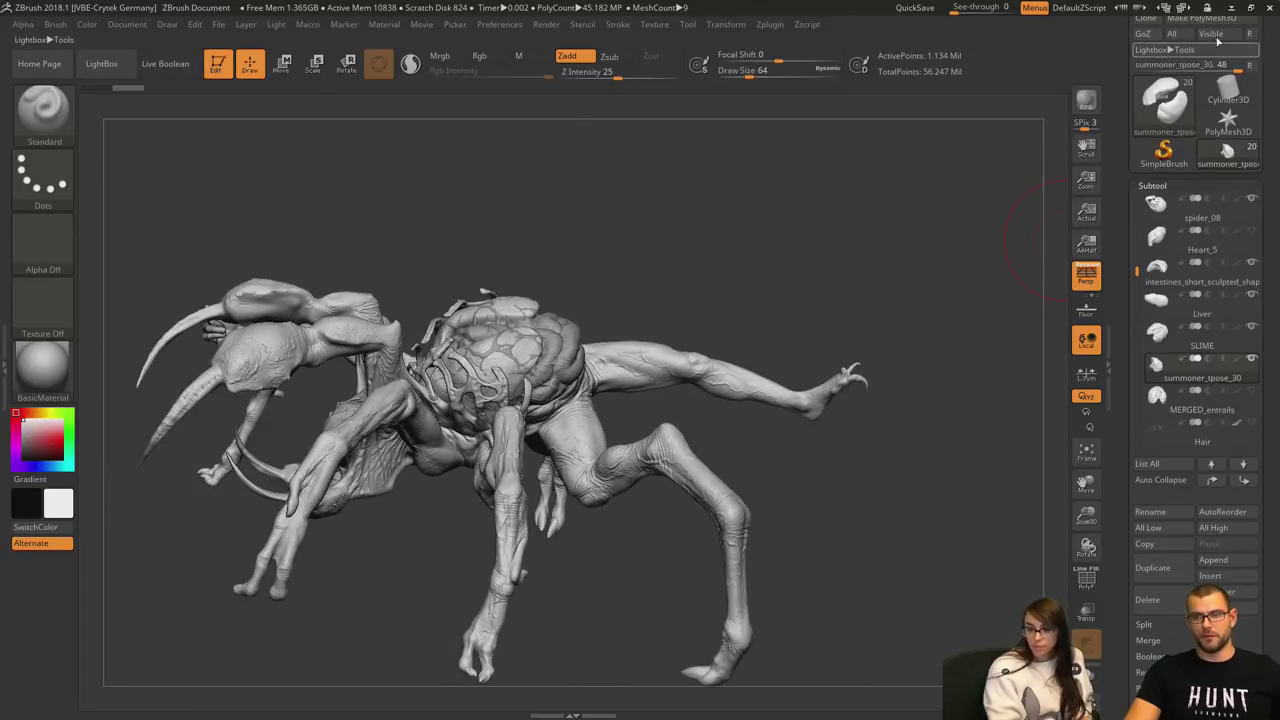
pyautogui.moveTo(966, 200); pyautogui.dragTo(1005, 167)
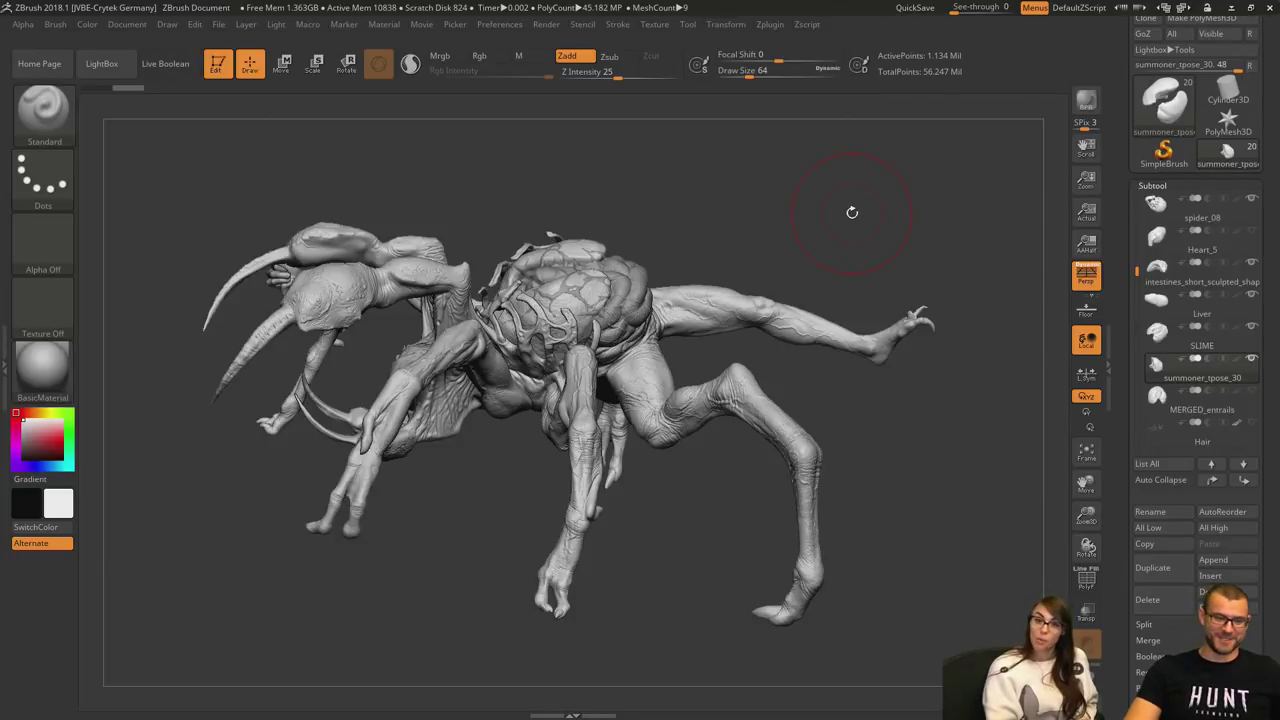
# - Switch to the character_art_stream_01.pptx presentation in PowerPoint, end the running slide show and restart it from the beginning
pyautogui.click(1231, 8)
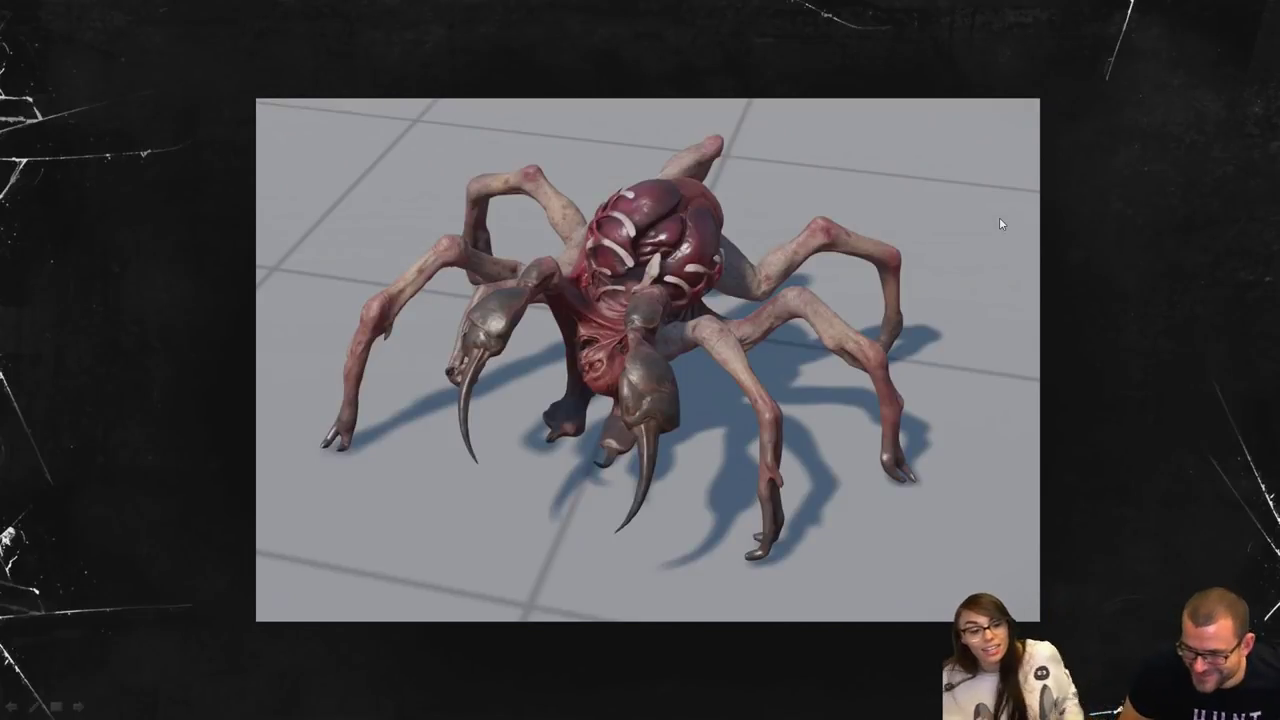
pyautogui.press('Escape')
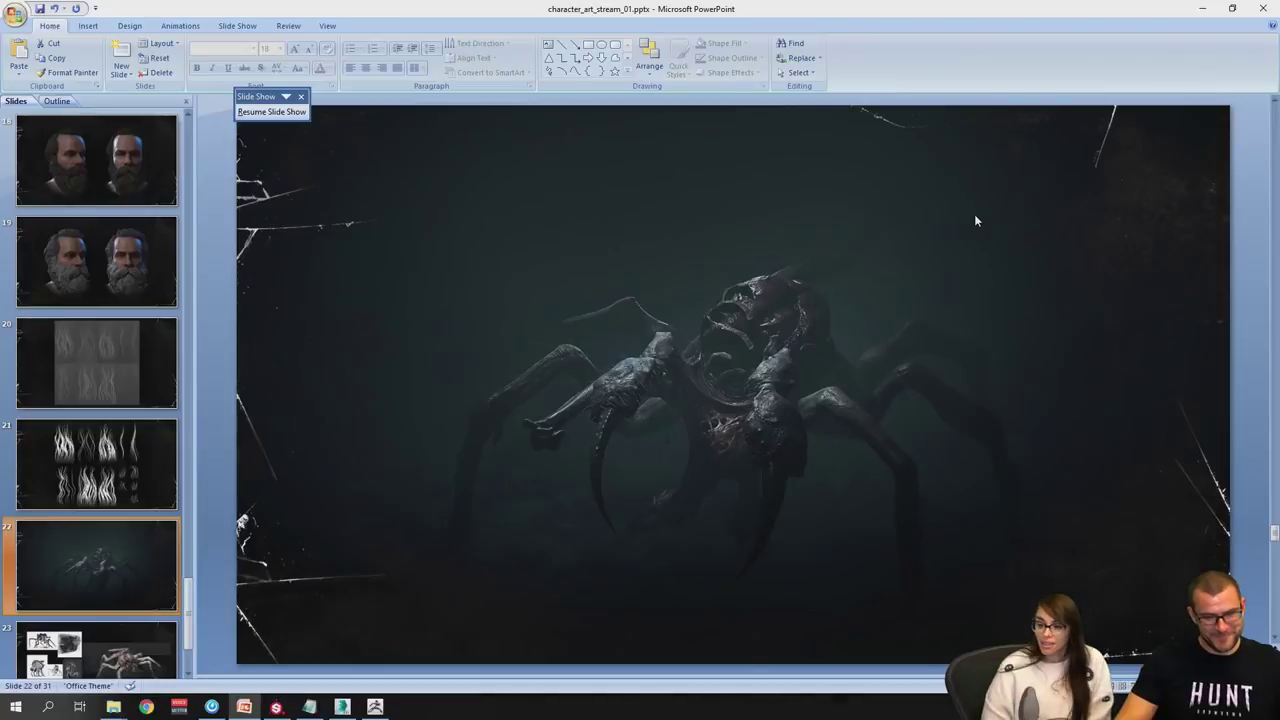
pyautogui.scroll(3, 188, 437)
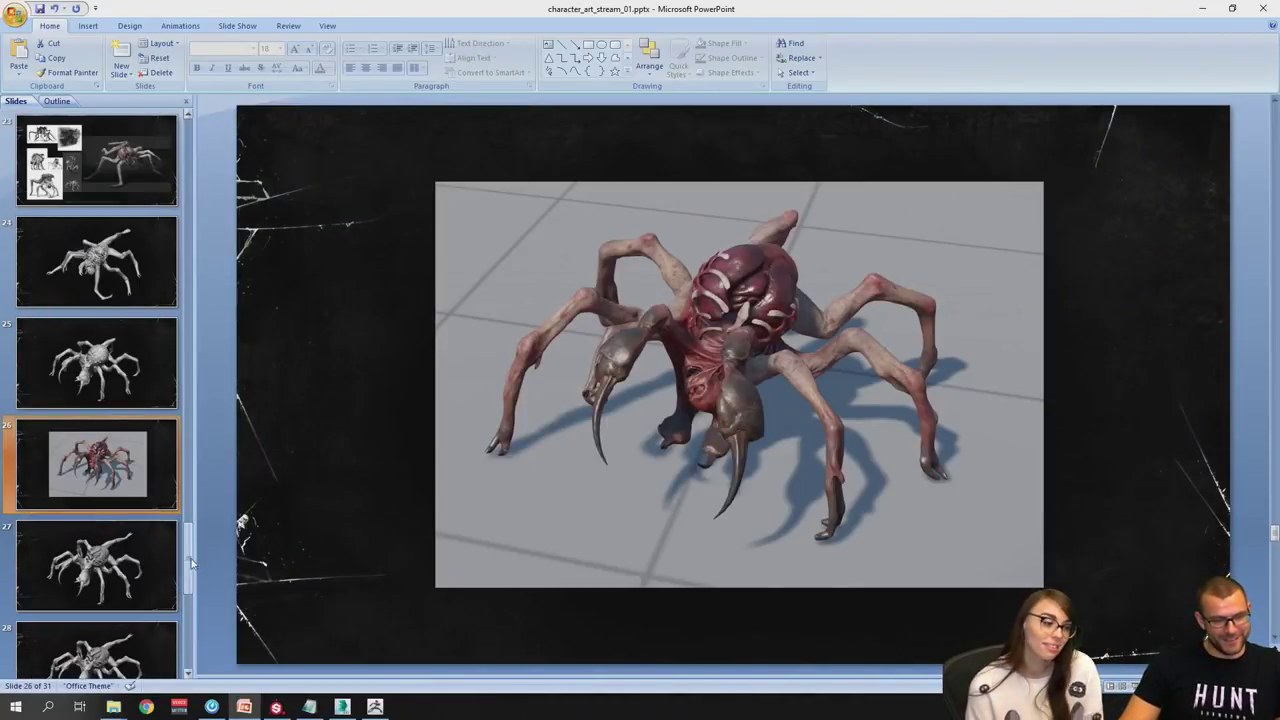
pyautogui.scroll(-2, 187, 549)
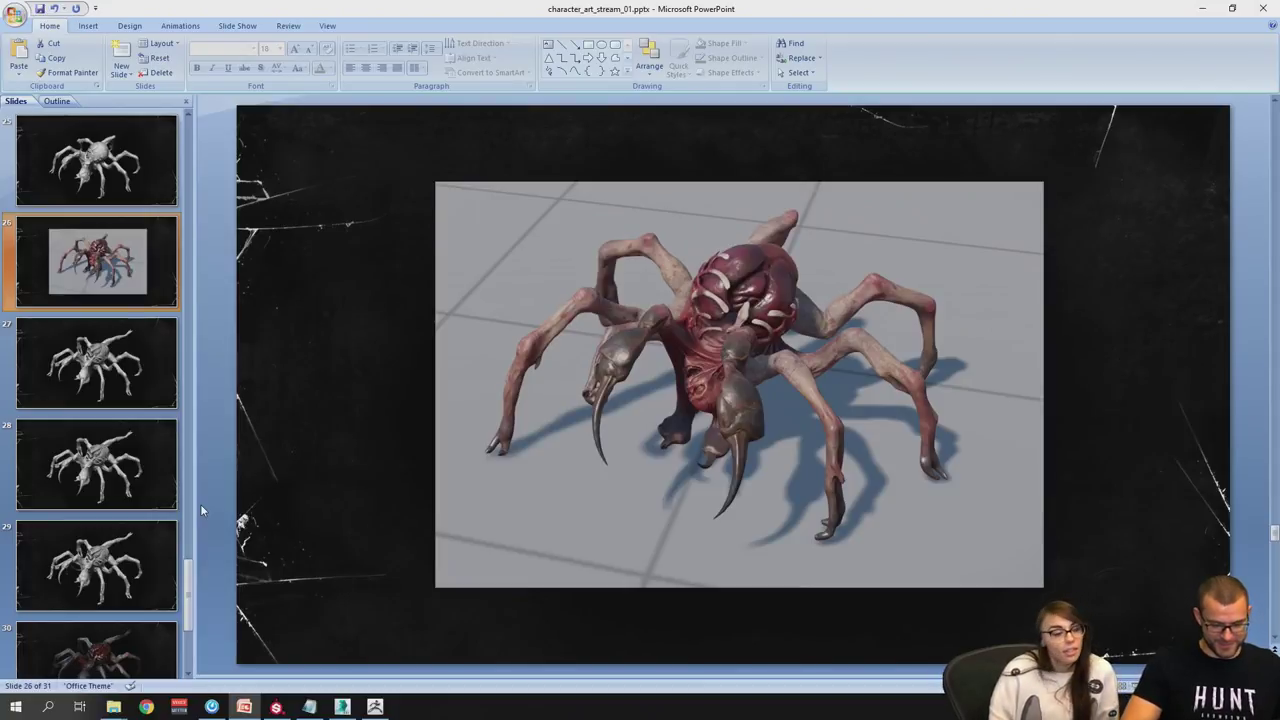
pyautogui.hotkey('ctrl', 's')
pyautogui.hotkey('shift', 'F5')
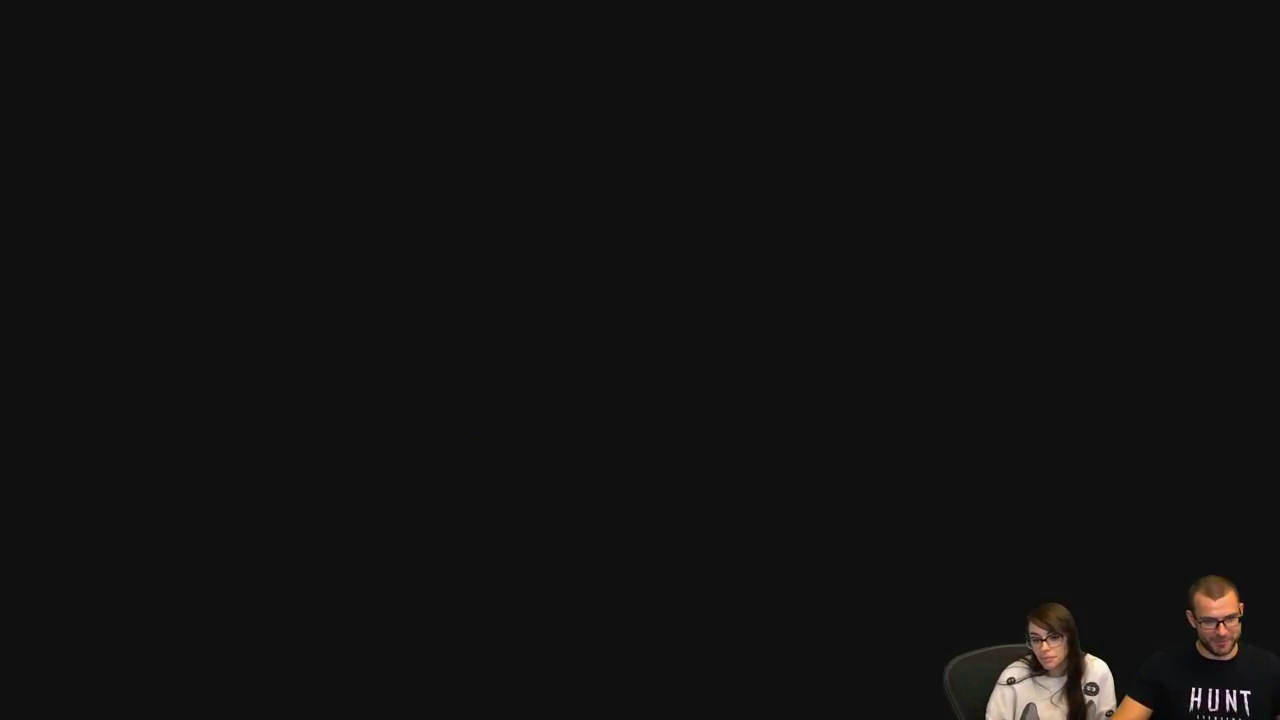
# - Advance the slide show past the hunter concept art, coat, hair cards and textured spider to the grey sculpt with rib-covered organs
pyautogui.press('Right')
pyautogui.press('Right')
pyautogui.press('Right')
pyautogui.press('Right')
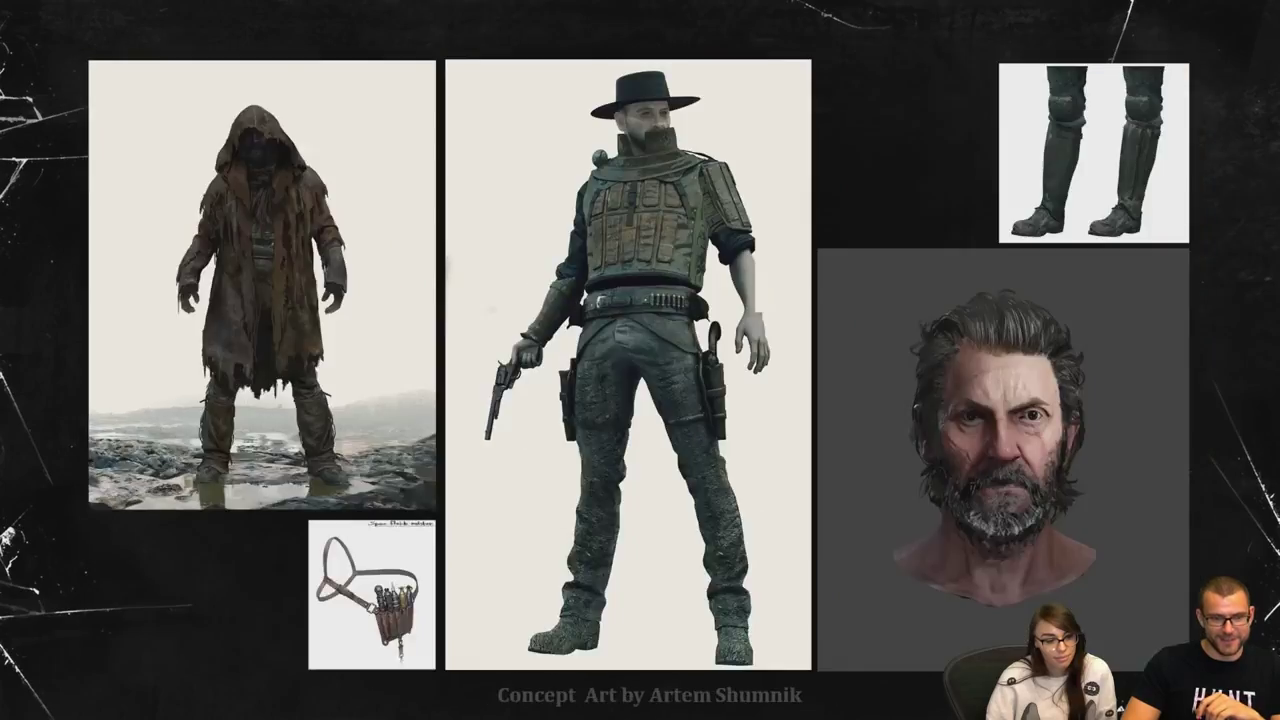
pyautogui.press('Right')
pyautogui.press('Right')
pyautogui.press('Right')
pyautogui.press('Right')
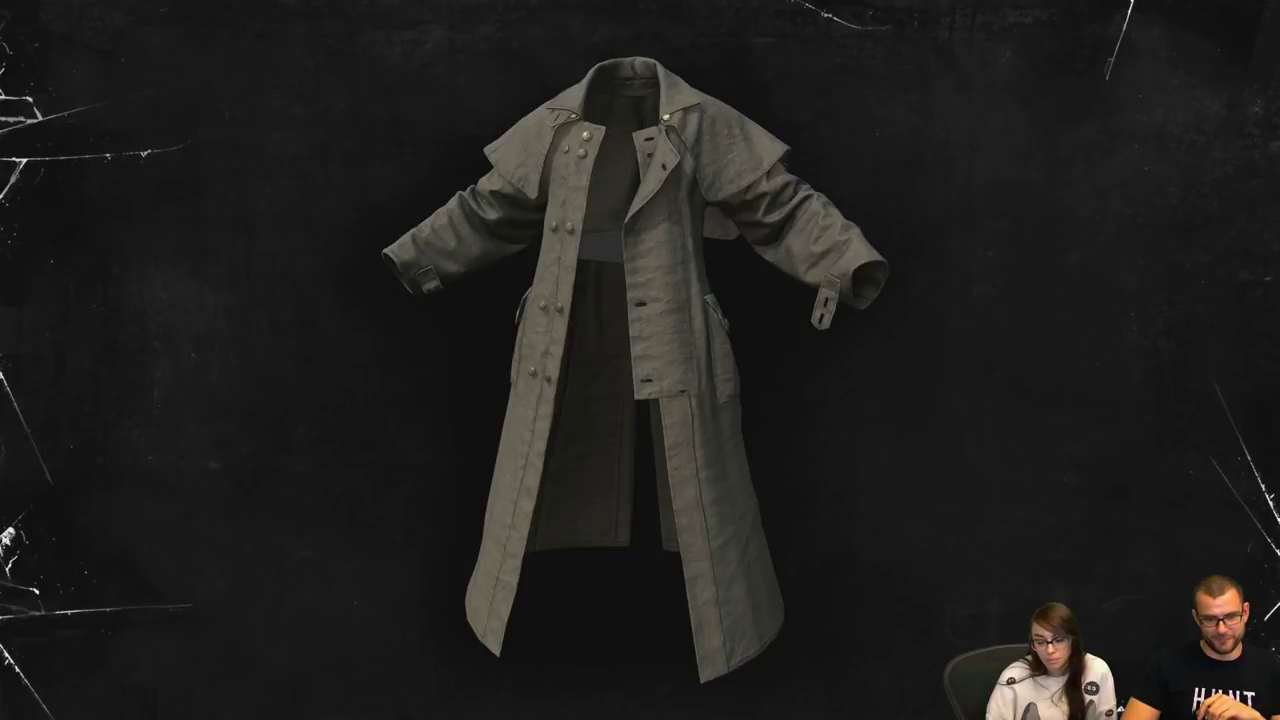
pyautogui.press('Right')
pyautogui.press('Right')
pyautogui.press('Right')
pyautogui.press('Right')
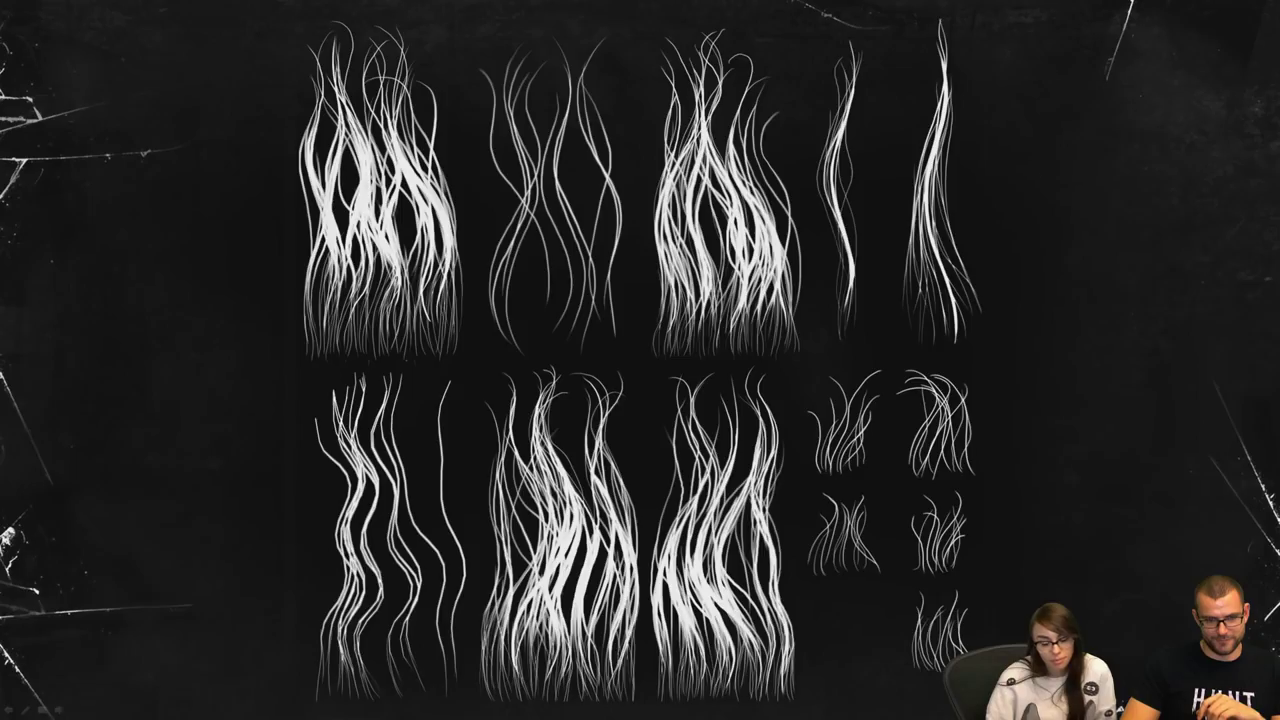
pyautogui.press('Right')
pyautogui.press('Right')
pyautogui.press('Right')
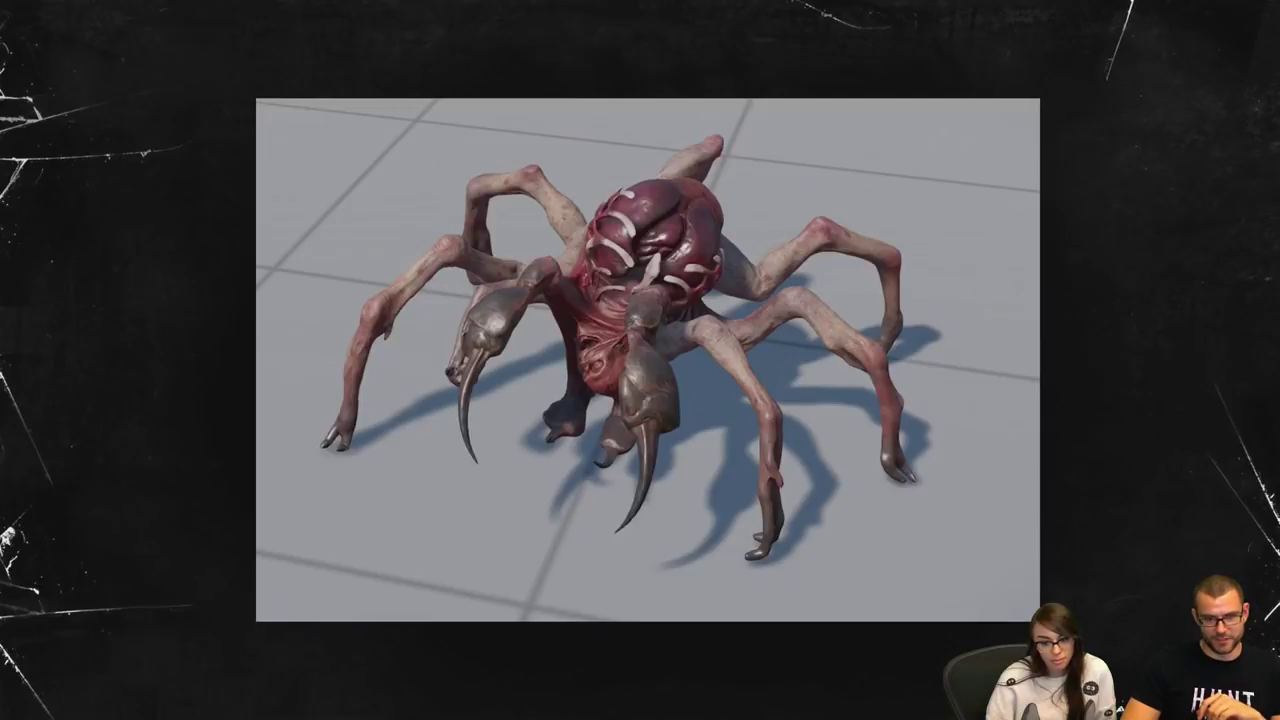
pyautogui.press('Right')
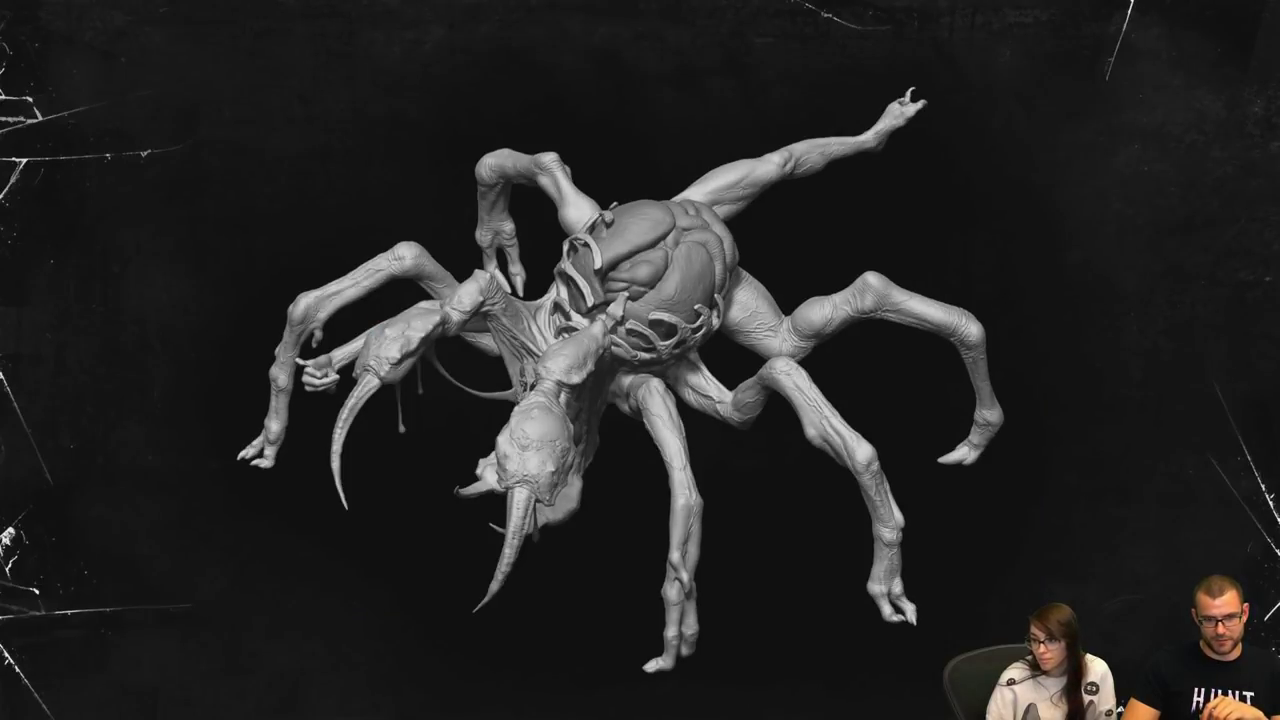